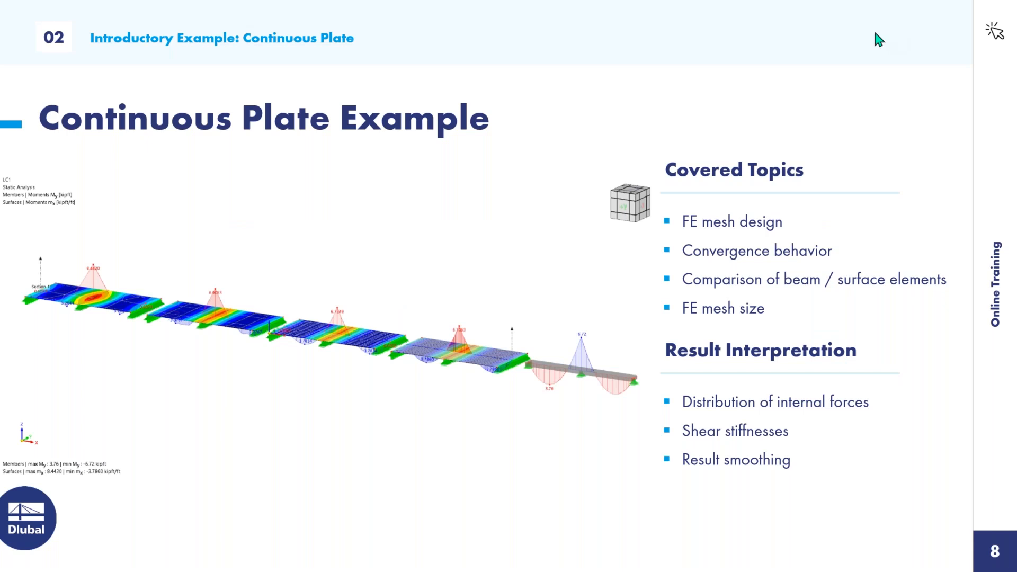
# Switch from the slides to RFEM and collapse the Types for Surfaces and Load Cases & Combinations folders in the model tree.
pyautogui.press('super')
pyautogui.click(380, 561)
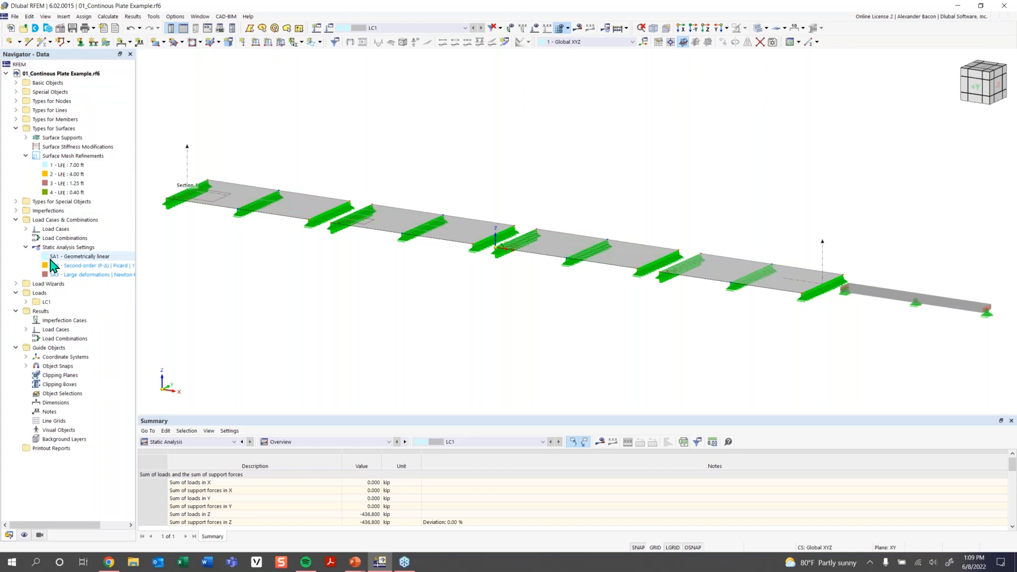
pyautogui.click(16, 128)
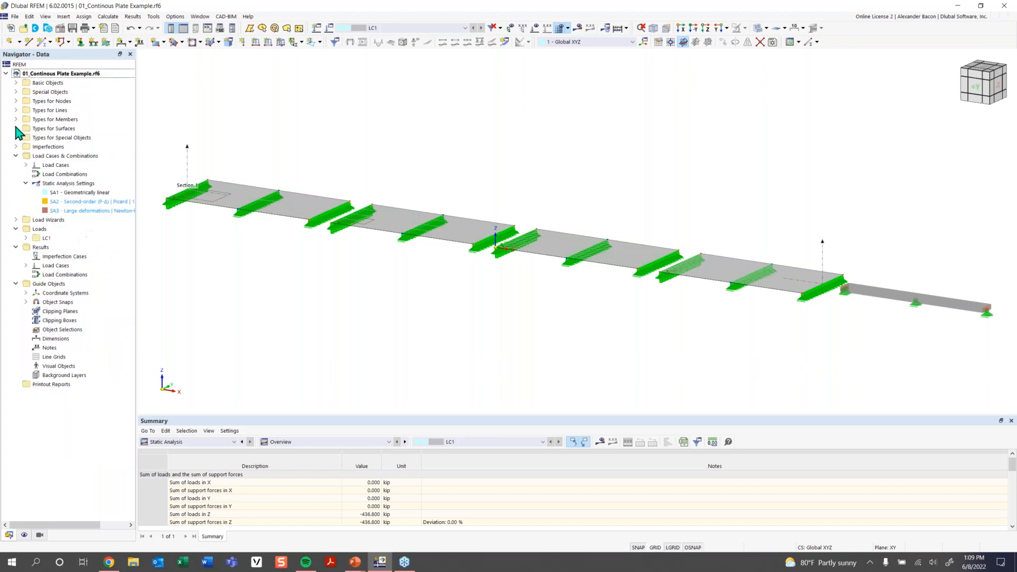
pyautogui.click(16, 156)
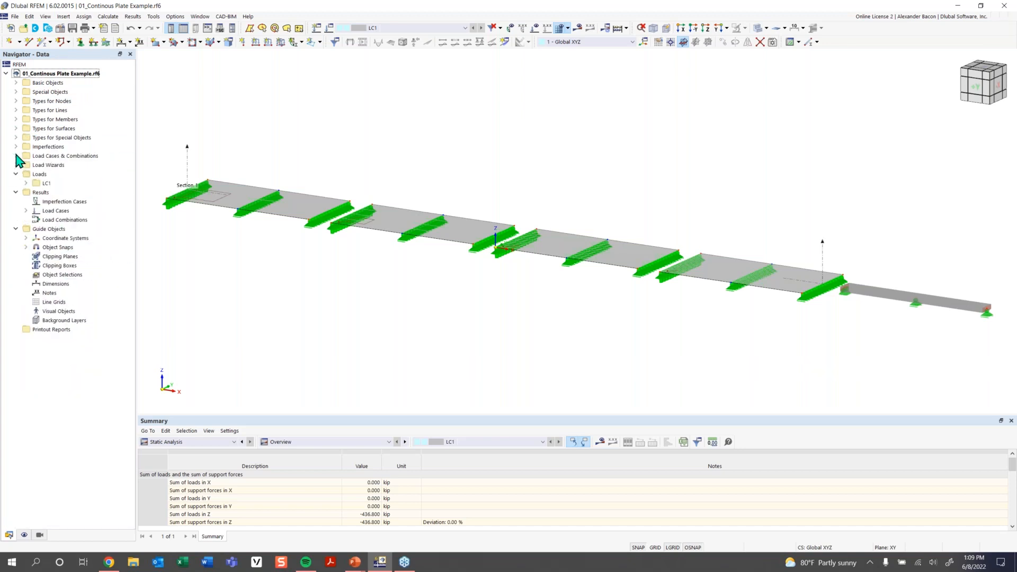
pyautogui.click(16, 83)
pyautogui.click(16, 84)
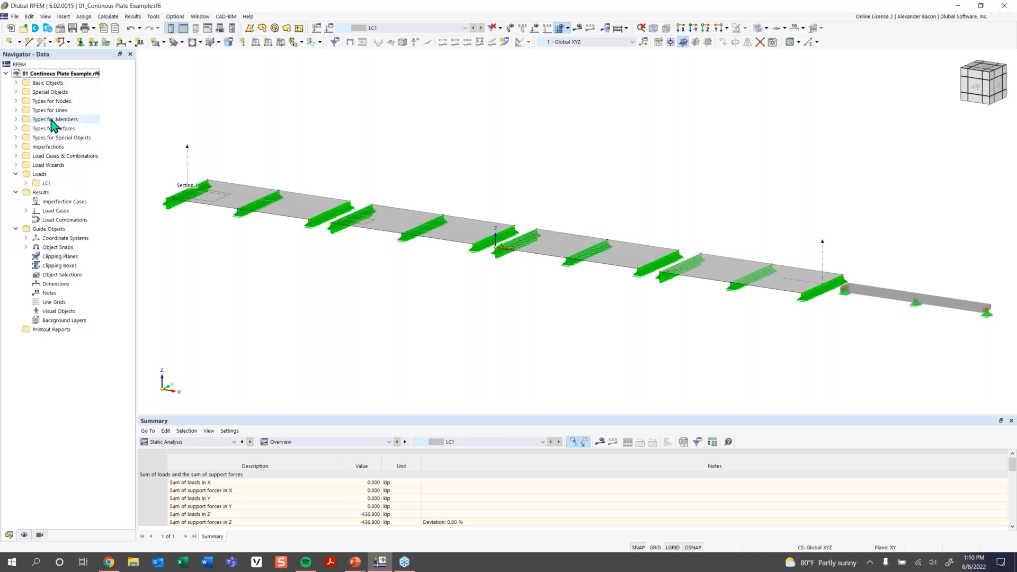
# Expand Basic Objects in the model tree and review its node list, highlighting node 7 in the model.
pyautogui.click(17, 83)
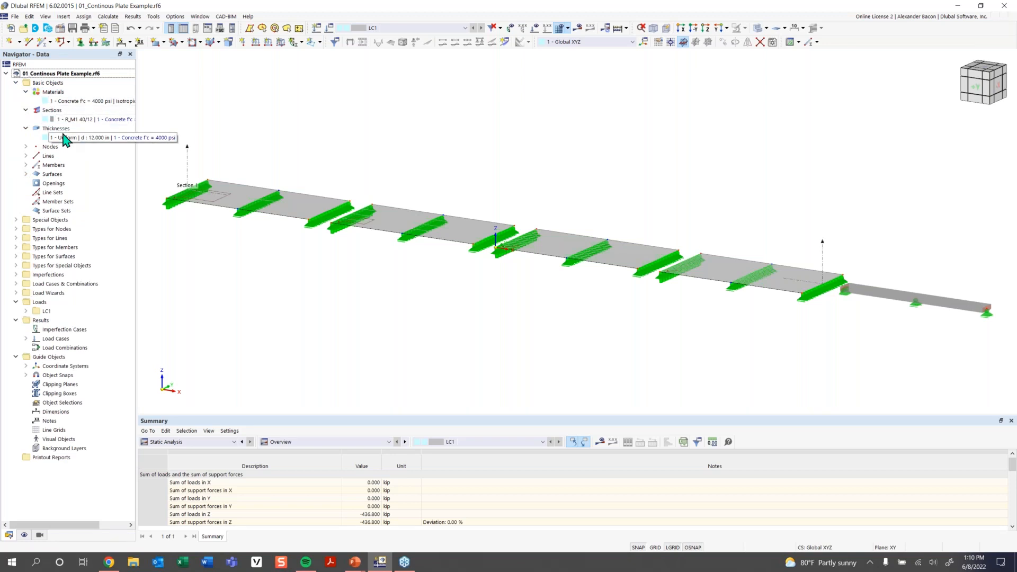
pyautogui.click(26, 146)
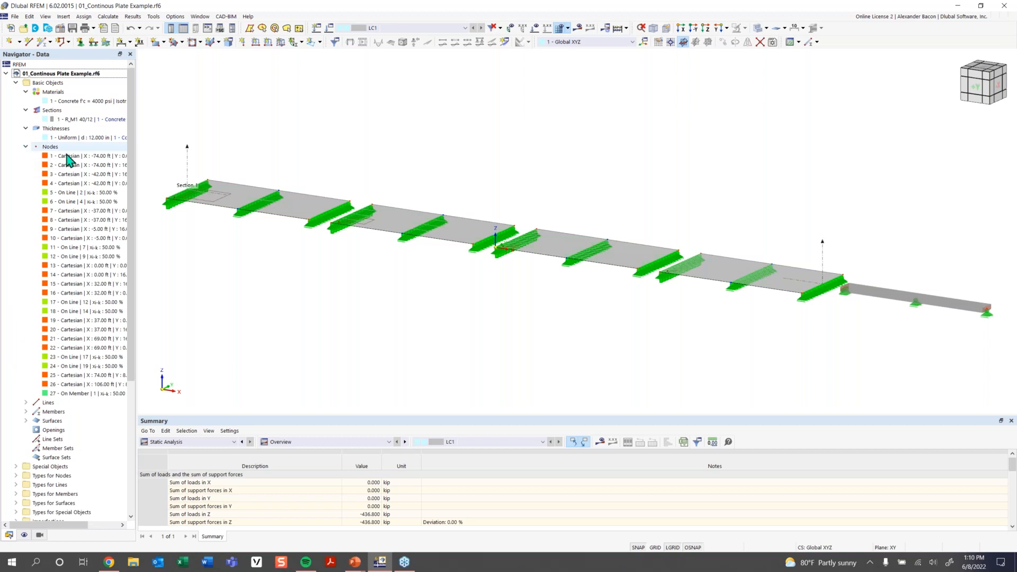
pyautogui.click(81, 204)
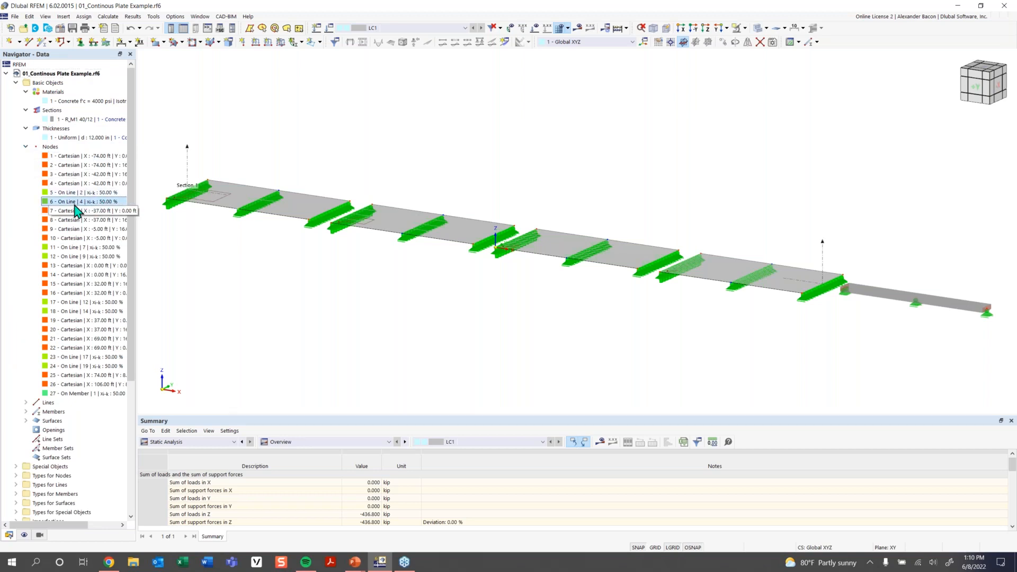
pyautogui.click(80, 210)
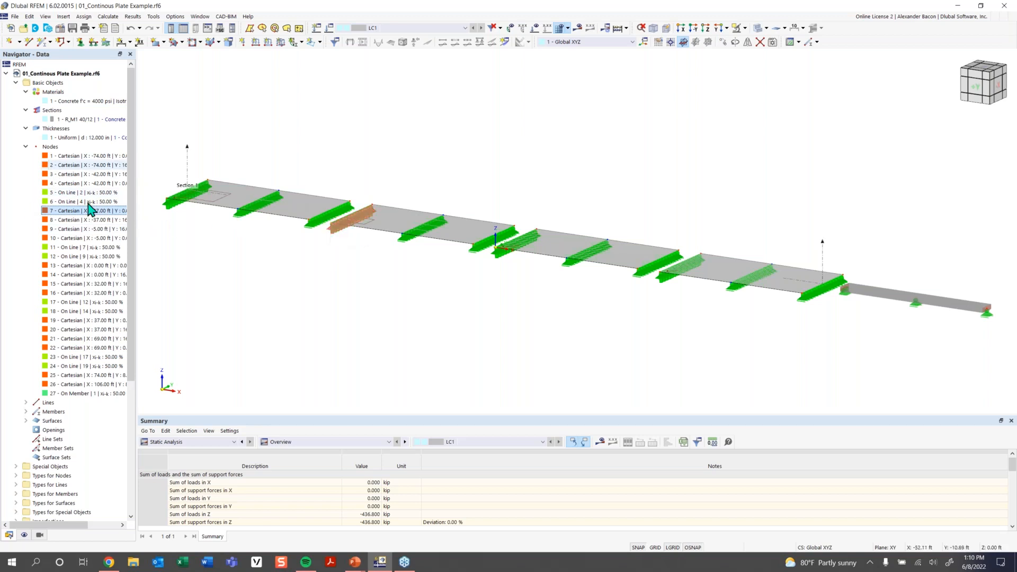
pyautogui.click(25, 147)
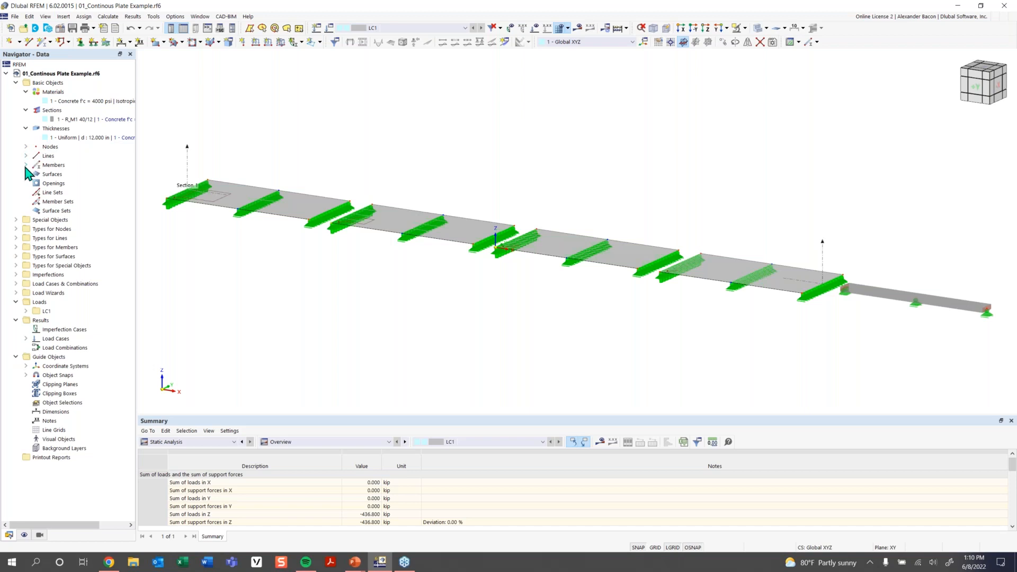
# Review the members and surfaces listed under Basic Objects, collapsing both lists when done.
pyautogui.click(26, 165)
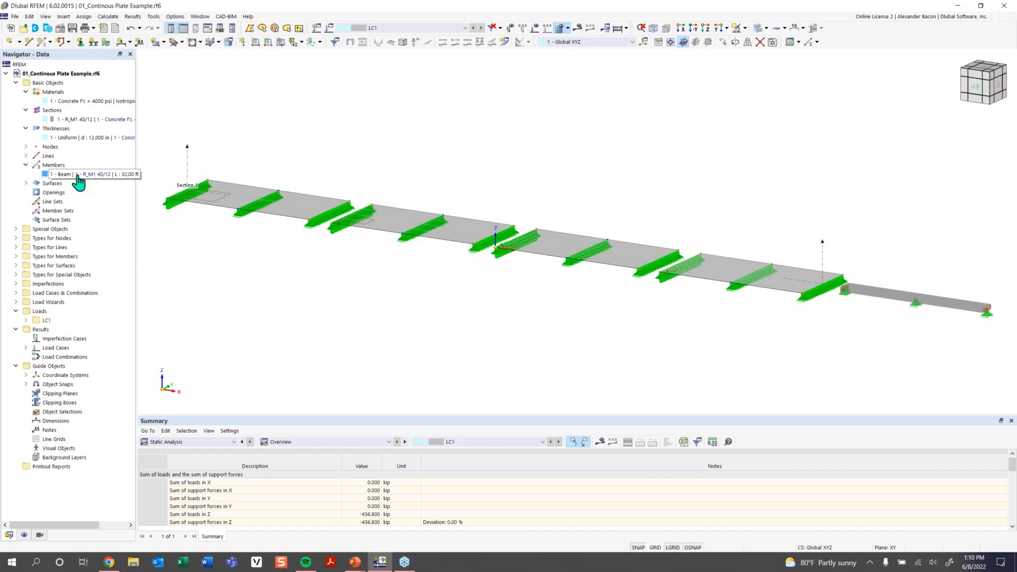
pyautogui.click(25, 183)
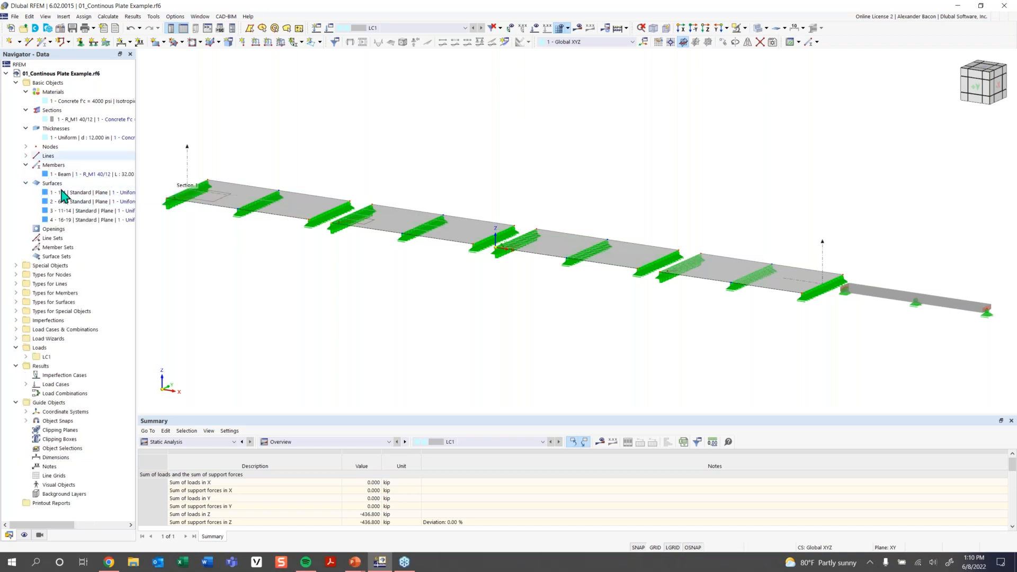
pyautogui.click(26, 183)
pyautogui.click(26, 165)
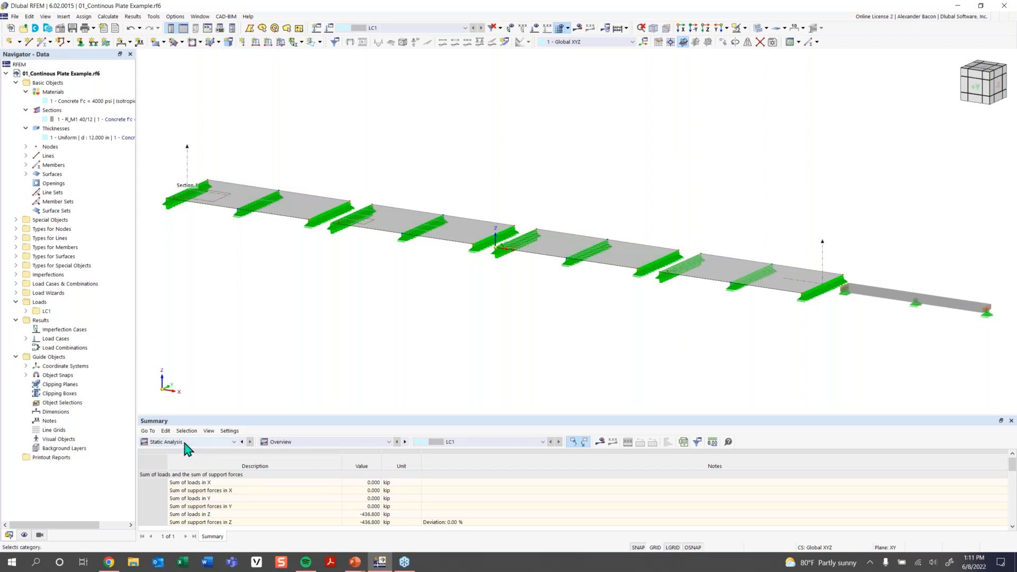
# Change the results table to the Structure tables and view the nodal supports under Types for Nodes.
pyautogui.click(306, 444)
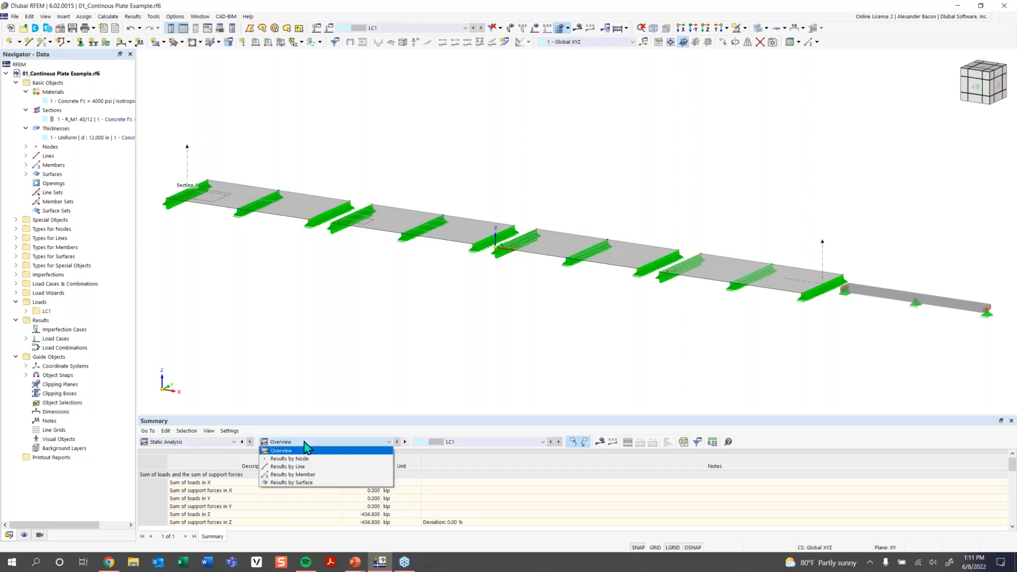
pyautogui.click(222, 442)
pyautogui.click(220, 457)
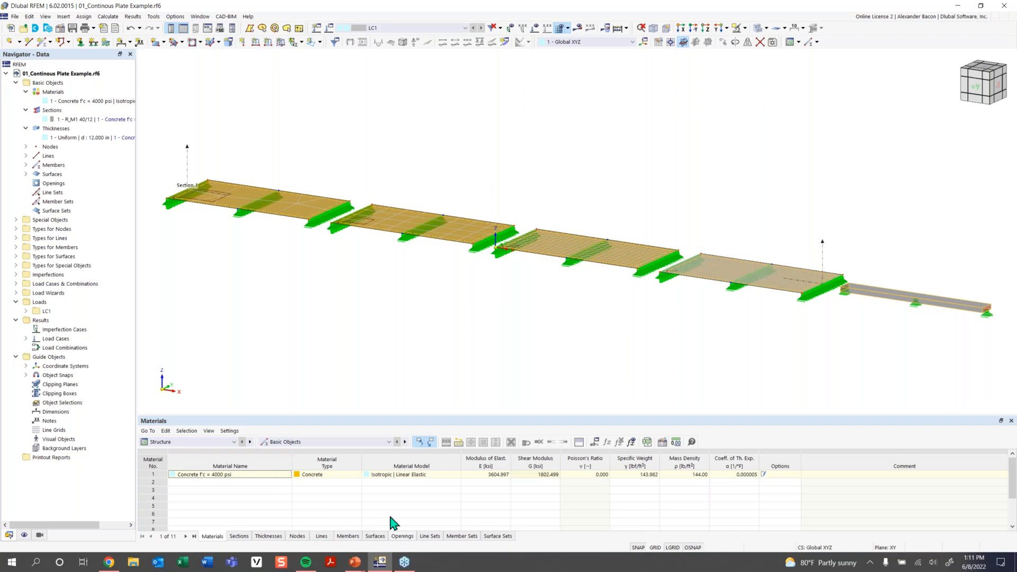
pyautogui.click(318, 443)
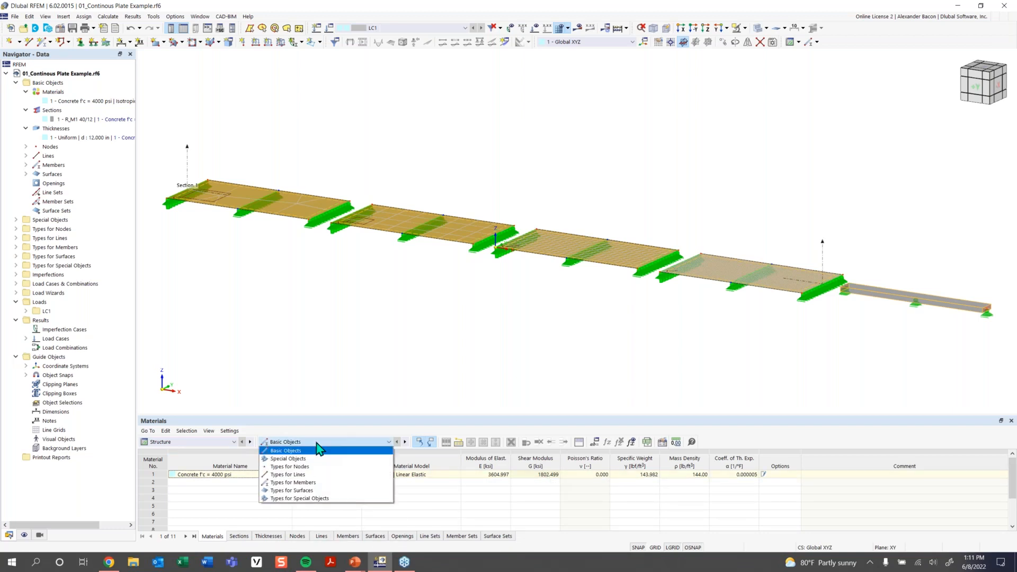
pyautogui.click(296, 466)
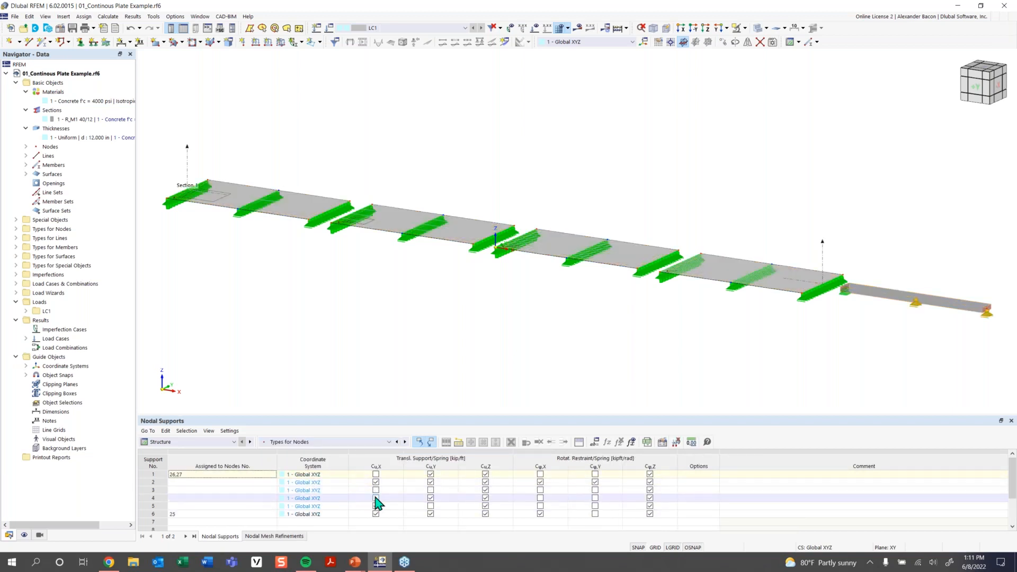
# Return to the Basic Objects tables and display the Nodes table to look through the node coordinates.
pyautogui.click(328, 442)
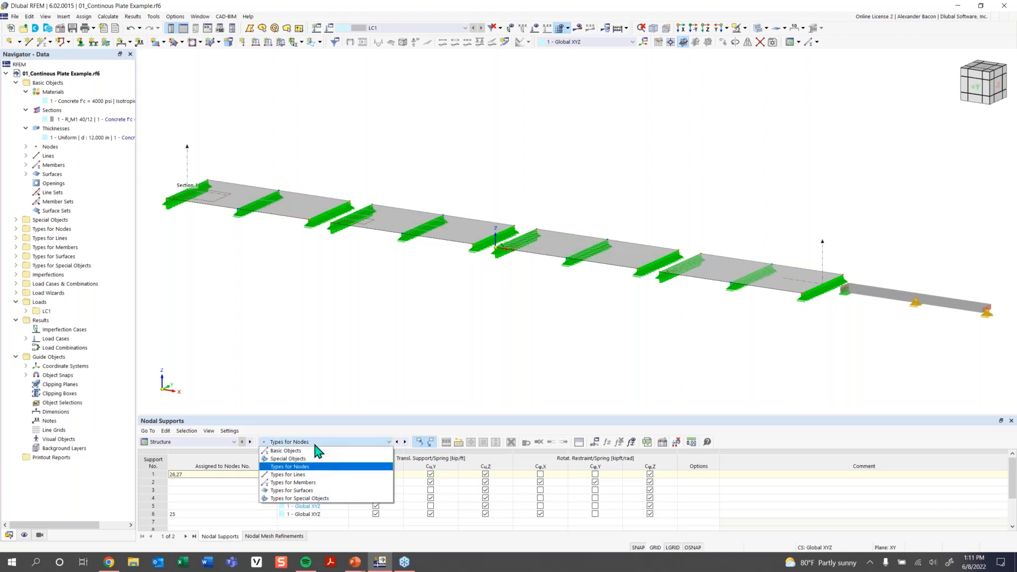
pyautogui.click(314, 451)
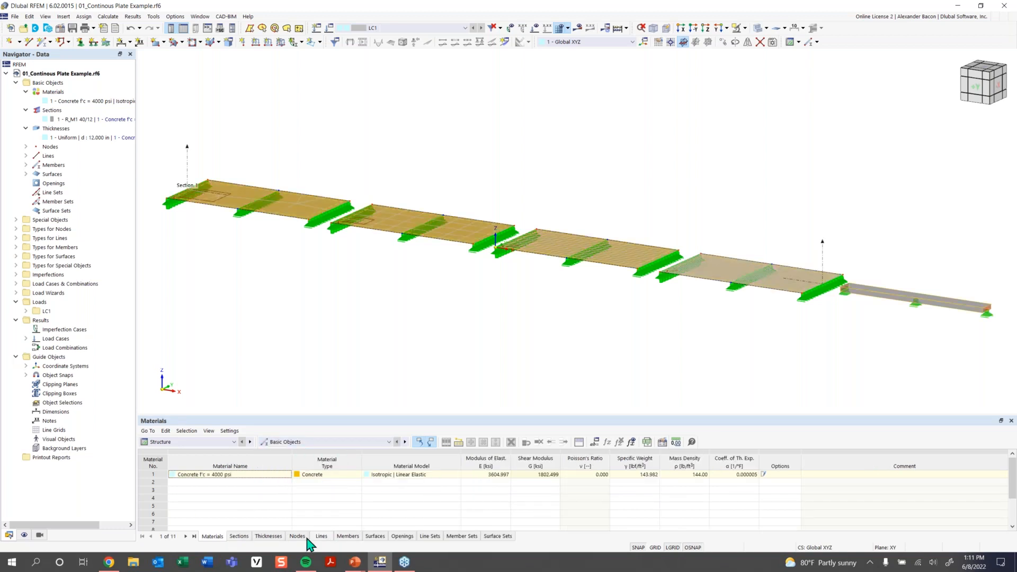
pyautogui.click(297, 536)
pyautogui.scroll(-2, 482, 493)
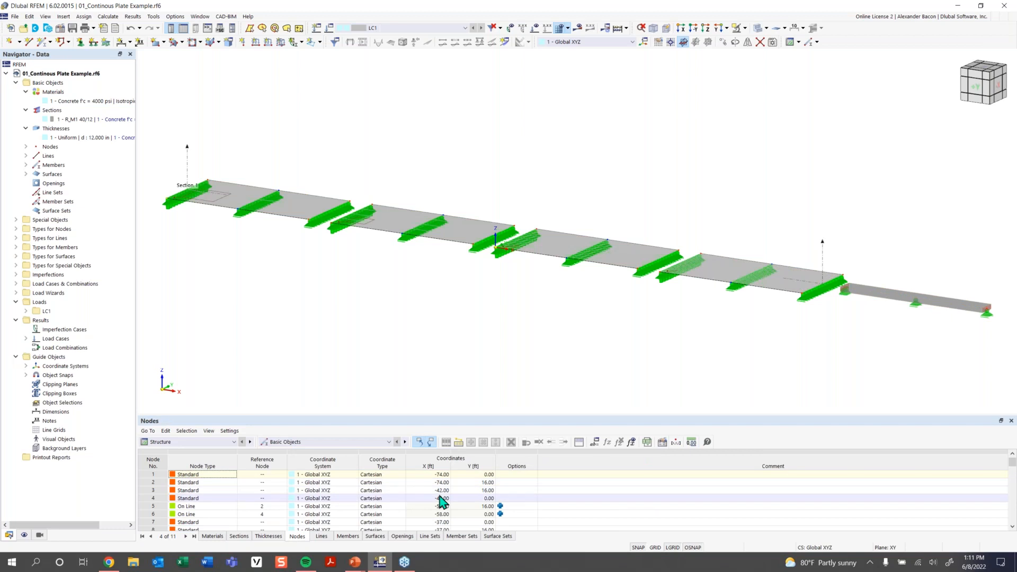
pyautogui.scroll(2, 444, 501)
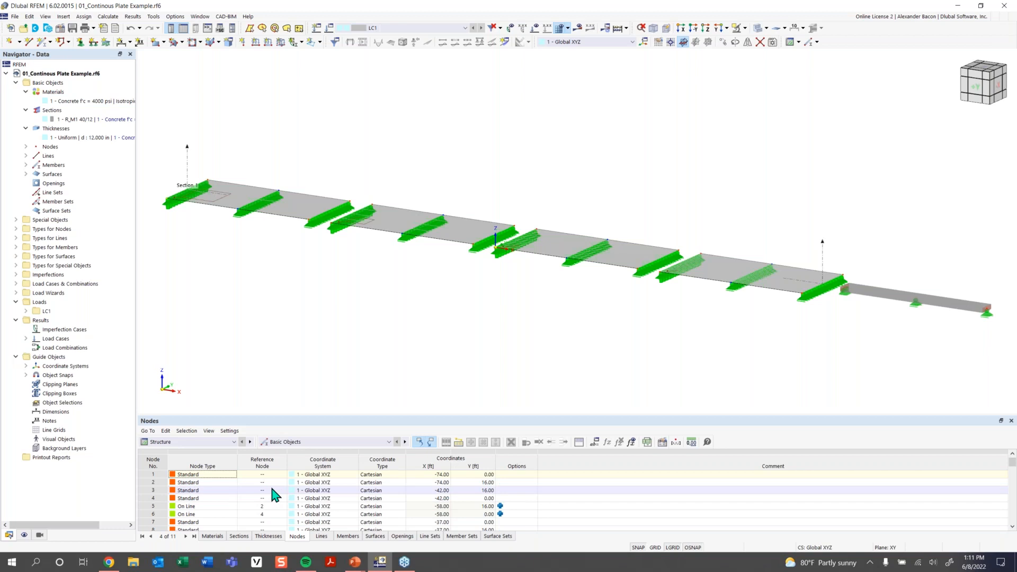
# Keep the Structure category and enlarge the Nodes table area so that more rows are shown.
pyautogui.click(224, 442)
pyautogui.click(225, 451)
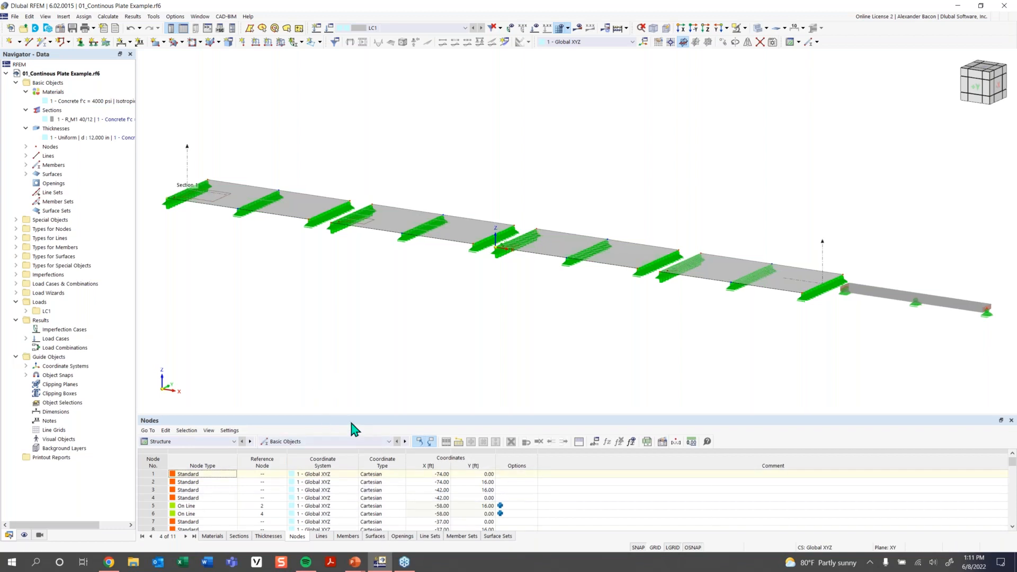
pyautogui.moveTo(340, 366); pyautogui.dragTo(340, 366)
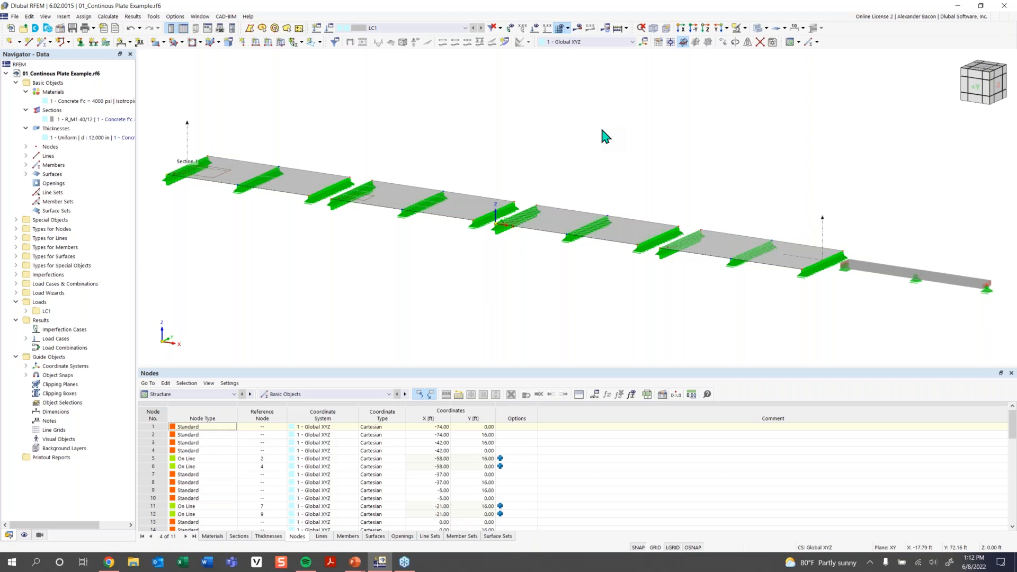
# Review the screen background color choices in the display properties and close the settings.
pyautogui.click(175, 17)
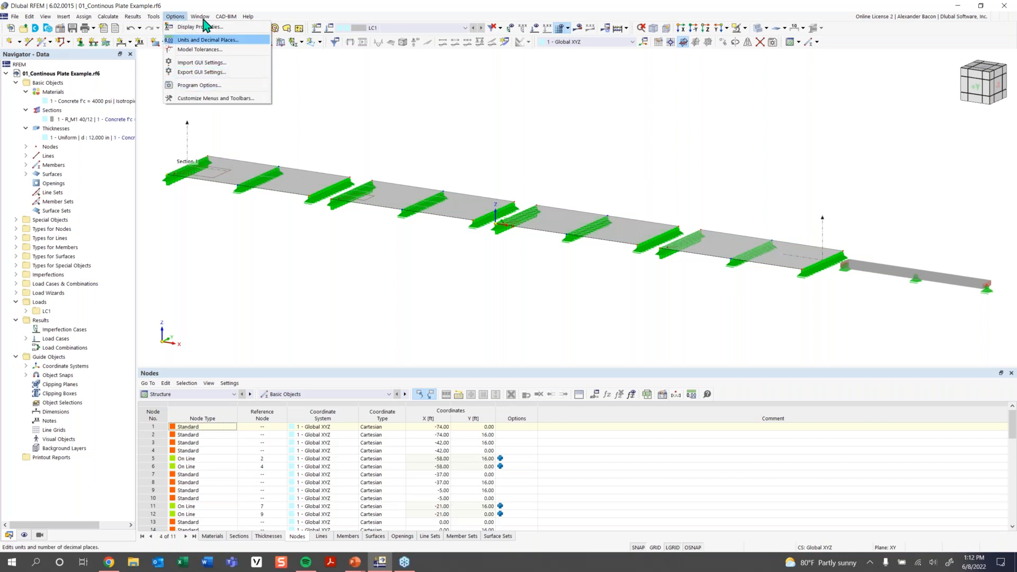
pyautogui.click(183, 27)
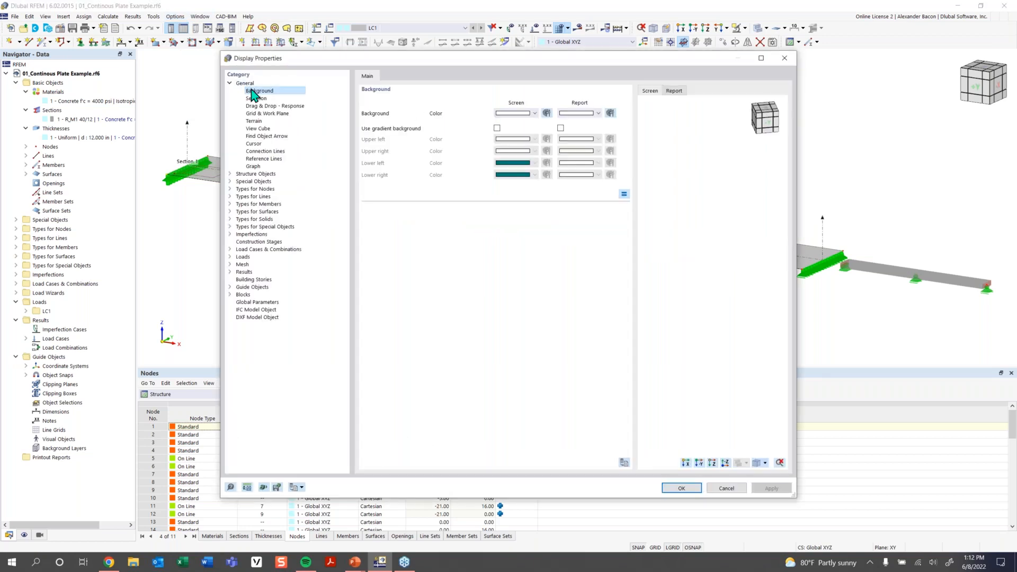
pyautogui.click(518, 113)
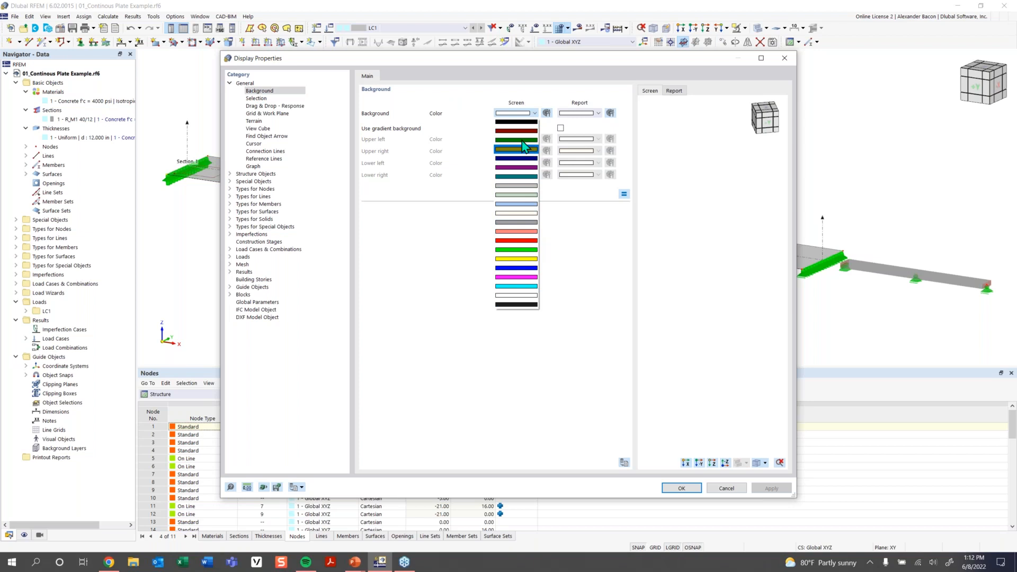
pyautogui.click(552, 100)
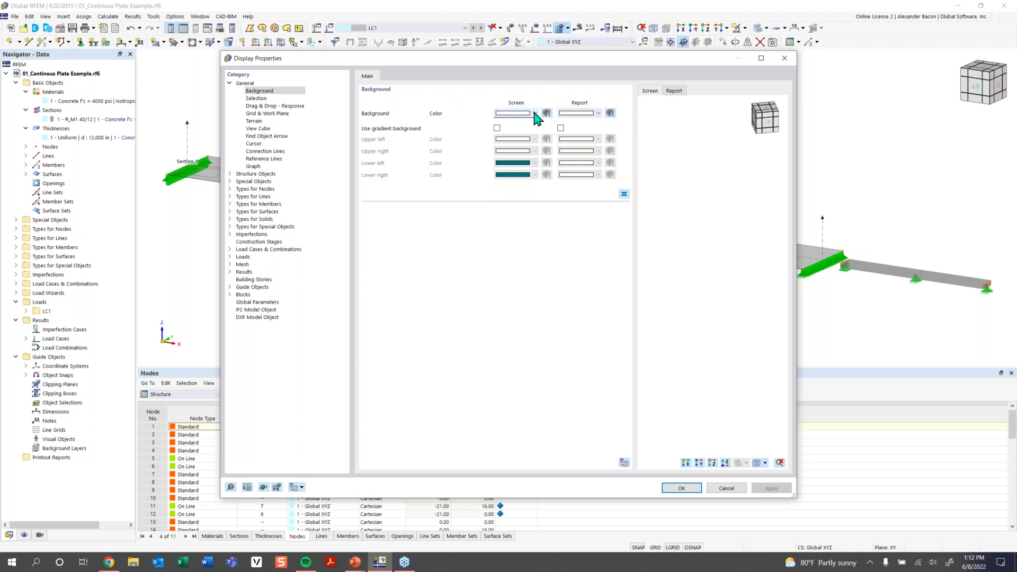
pyautogui.click(683, 488)
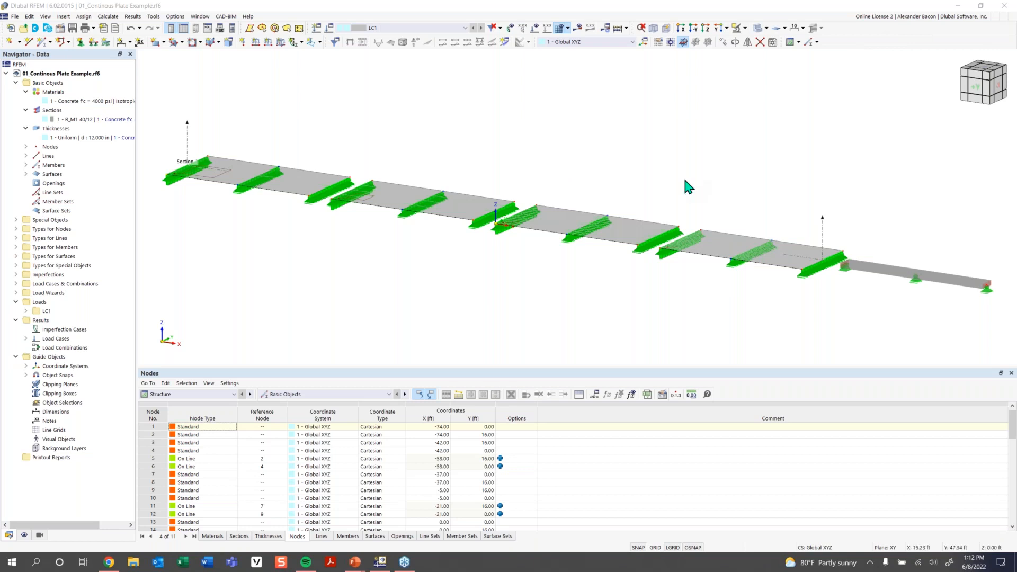
# Orbit the plate model to a steeper view and turn on the work plane grid.
pyautogui.scroll(-1, 597, 271)
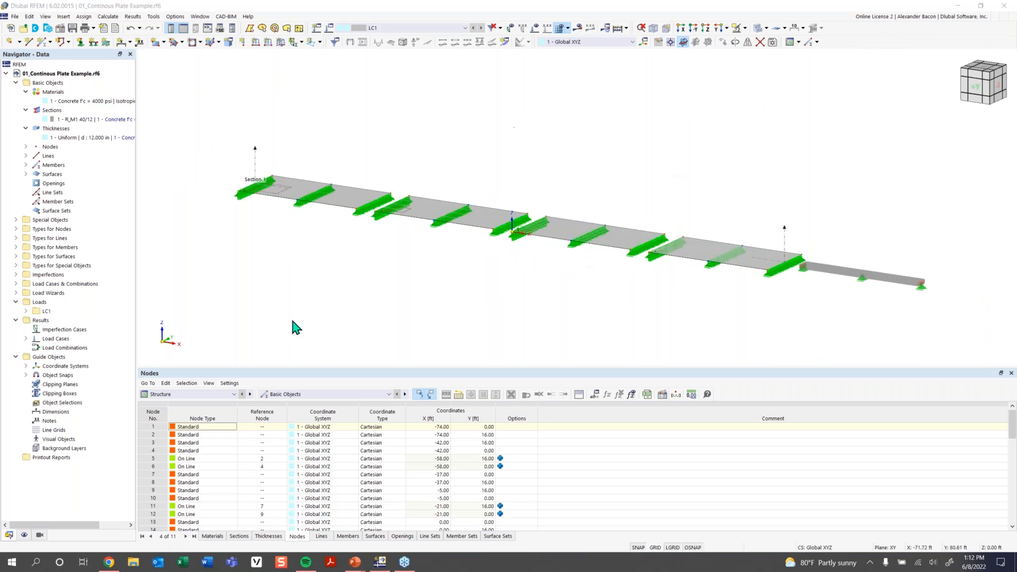
pyautogui.click(559, 203)
pyautogui.keyDown('ctrl'); pyautogui.moveTo(535, 180); pyautogui.dragTo(574, 154, button='middle'); pyautogui.keyUp('ctrl')
pyautogui.keyDown('ctrl'); pyautogui.moveTo(535, 238); pyautogui.dragTo(558, 244, button='middle'); pyautogui.keyUp('ctrl')
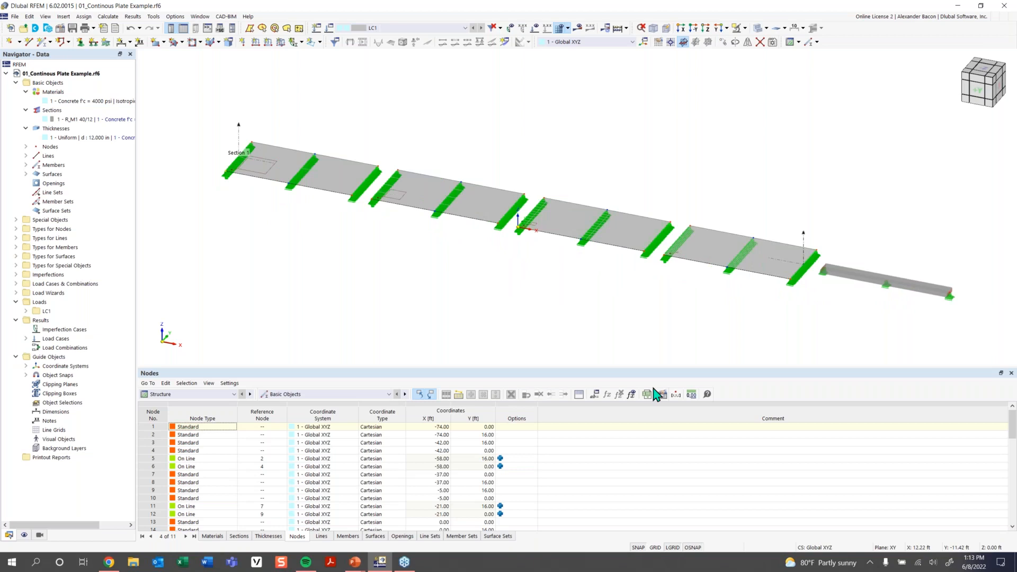
pyautogui.click(656, 552)
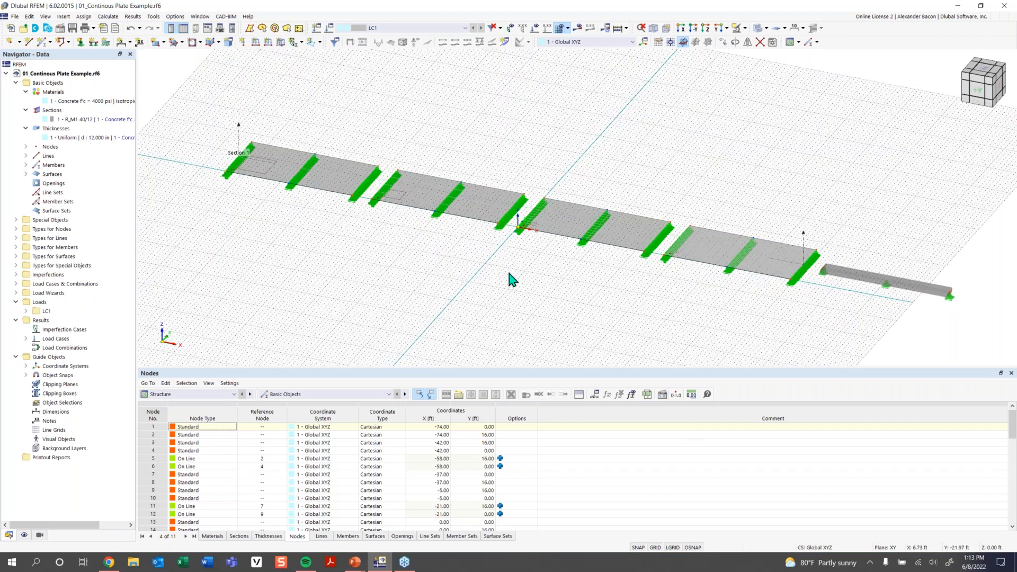
pyautogui.scroll(-3, 563, 270)
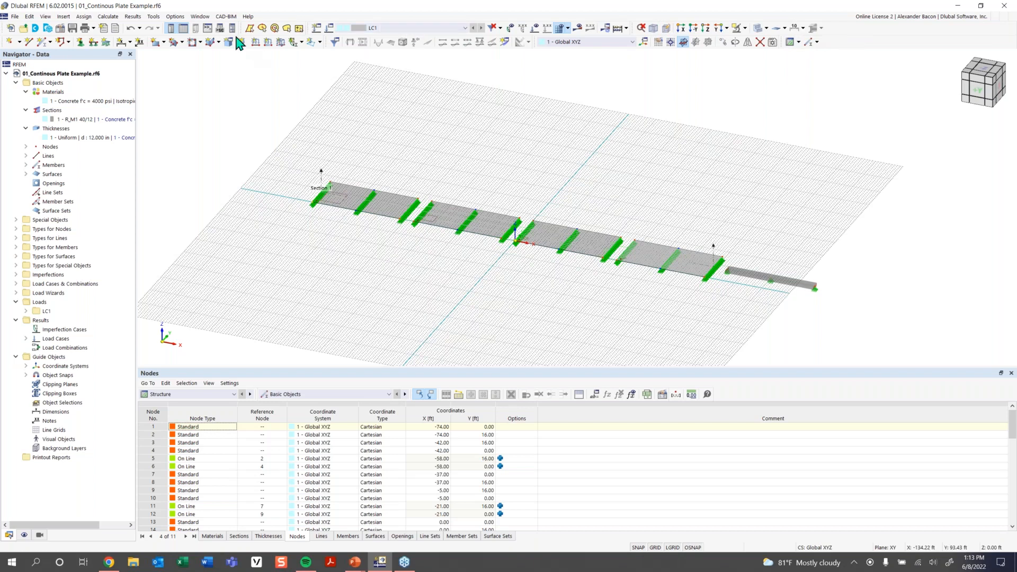
# Reset the menus and toolbars to their default configuration.
pyautogui.rightClick(830, 37)
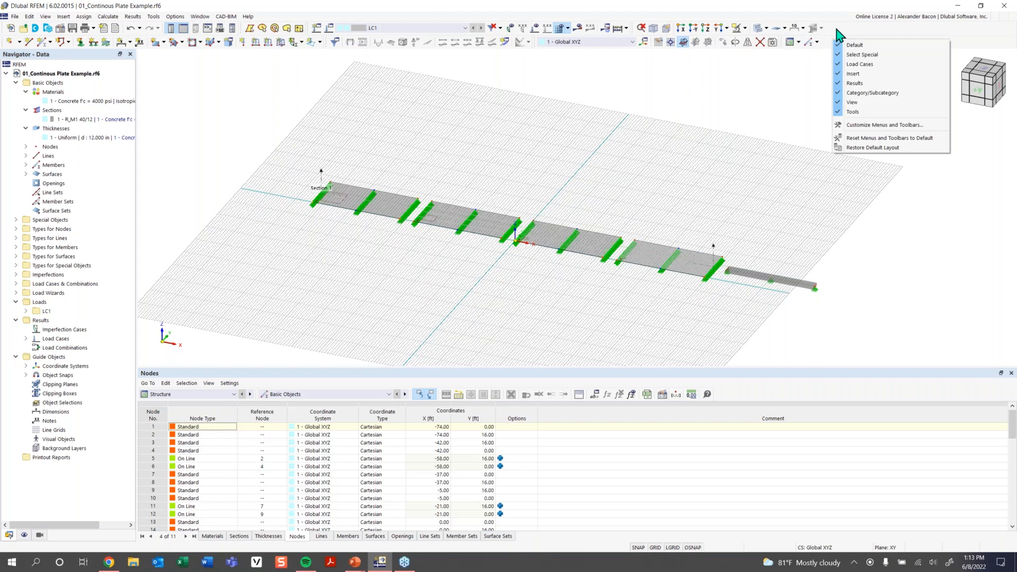
pyautogui.click(870, 139)
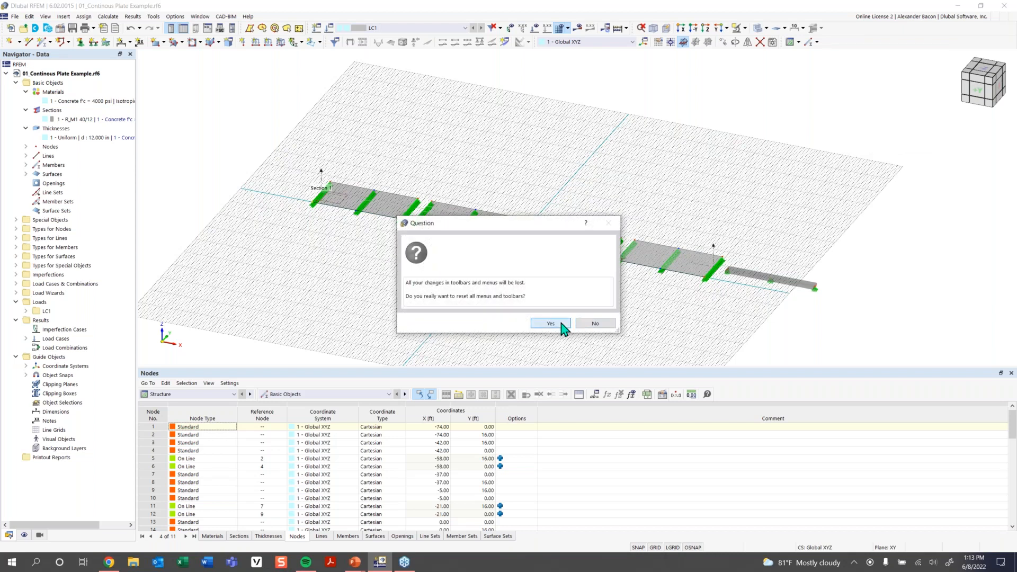
pyautogui.click(560, 325)
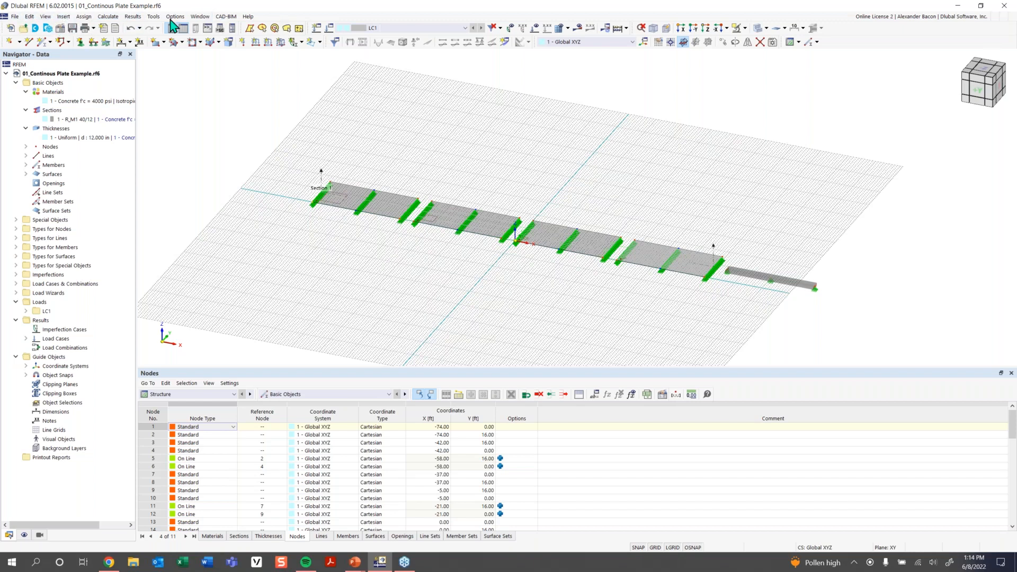
# Review the options for inserting basic objects, down to the graphical and dialog-based ways of adding standard nodes.
pyautogui.click(63, 18)
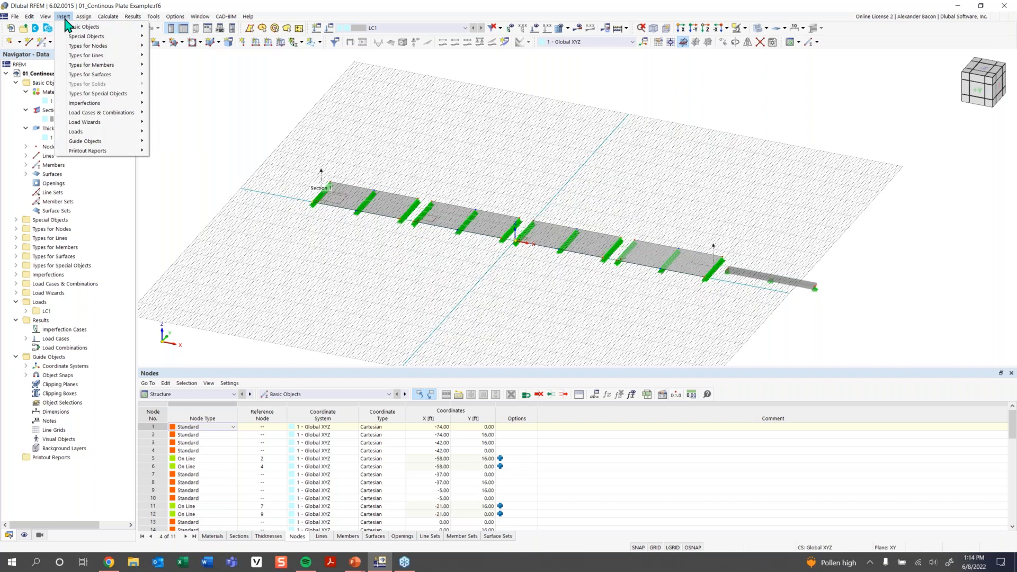
pyautogui.click(254, 64)
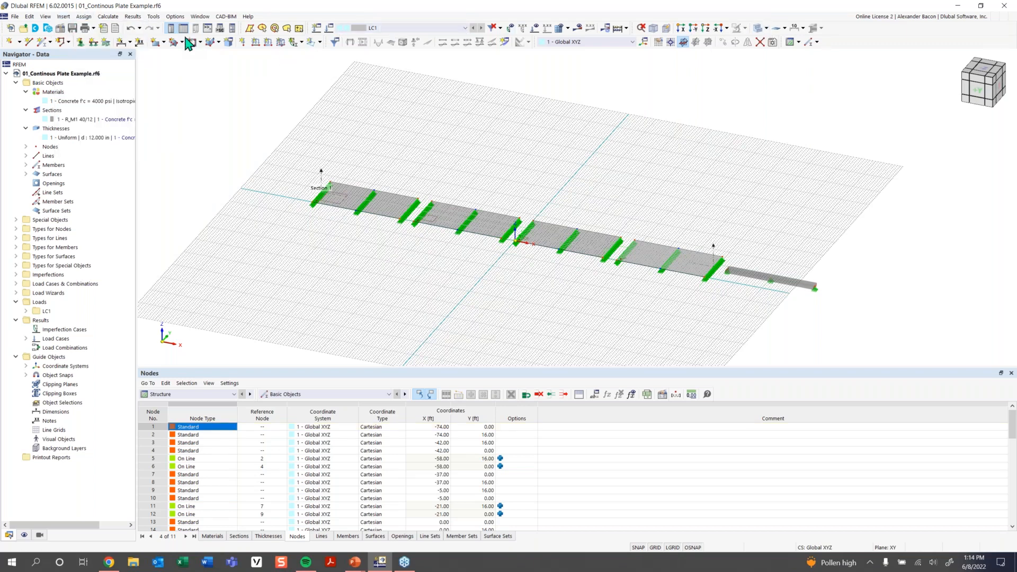
pyautogui.click(65, 16)
pyautogui.moveTo(75, 31)
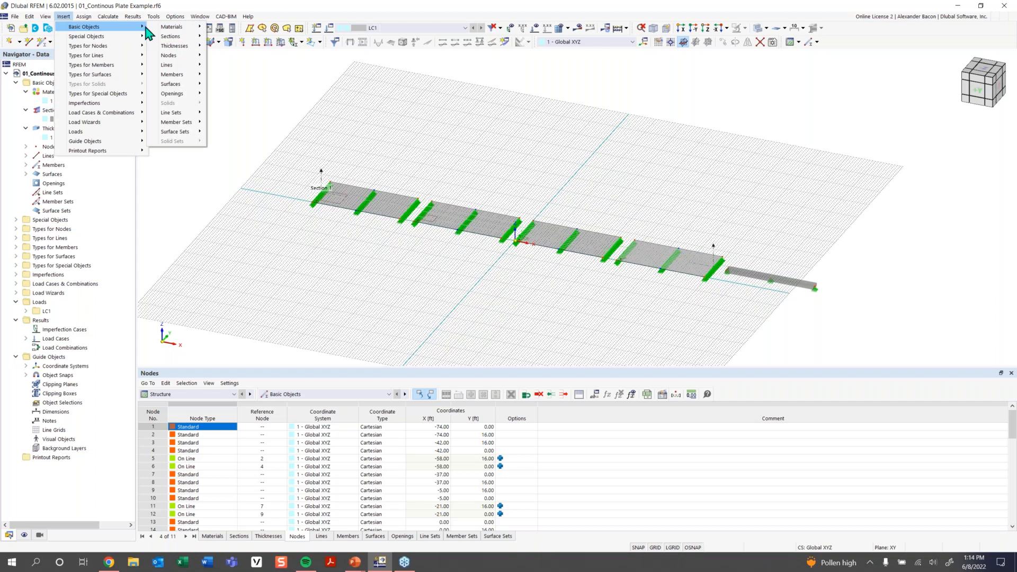
pyautogui.moveTo(178, 58)
pyautogui.moveTo(238, 56)
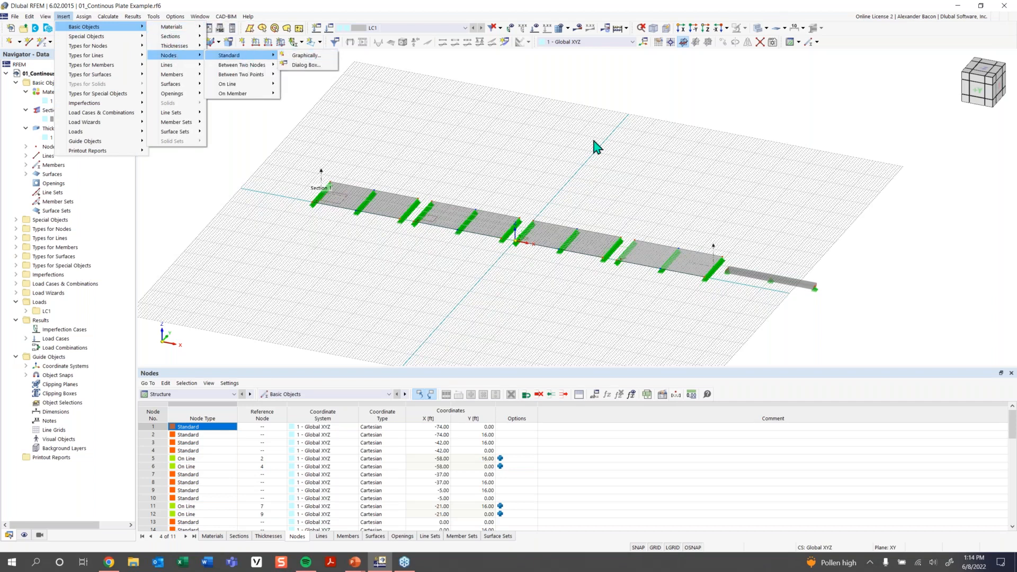
pyautogui.click(384, 123)
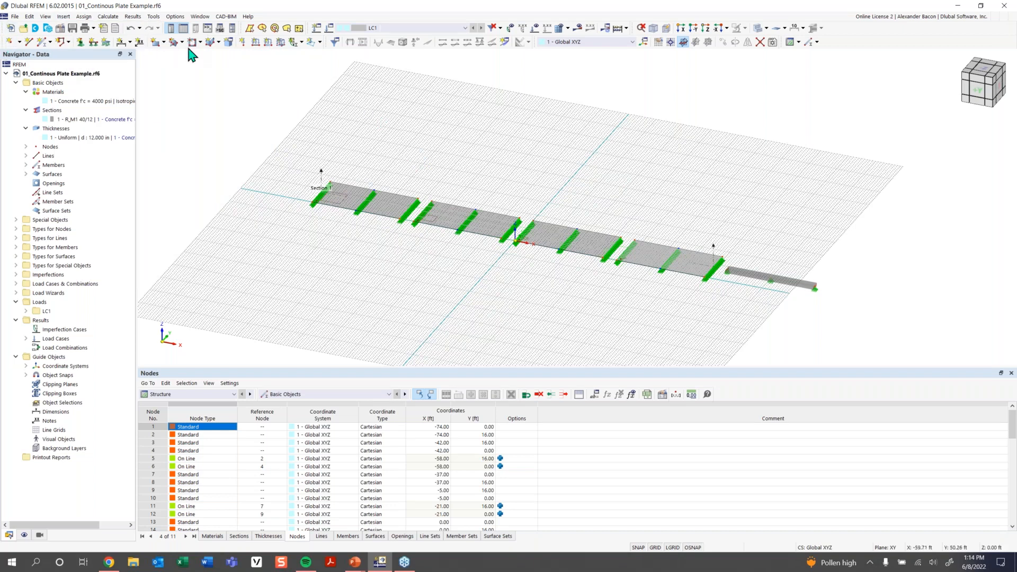
pyautogui.click(65, 18)
pyautogui.click(247, 86)
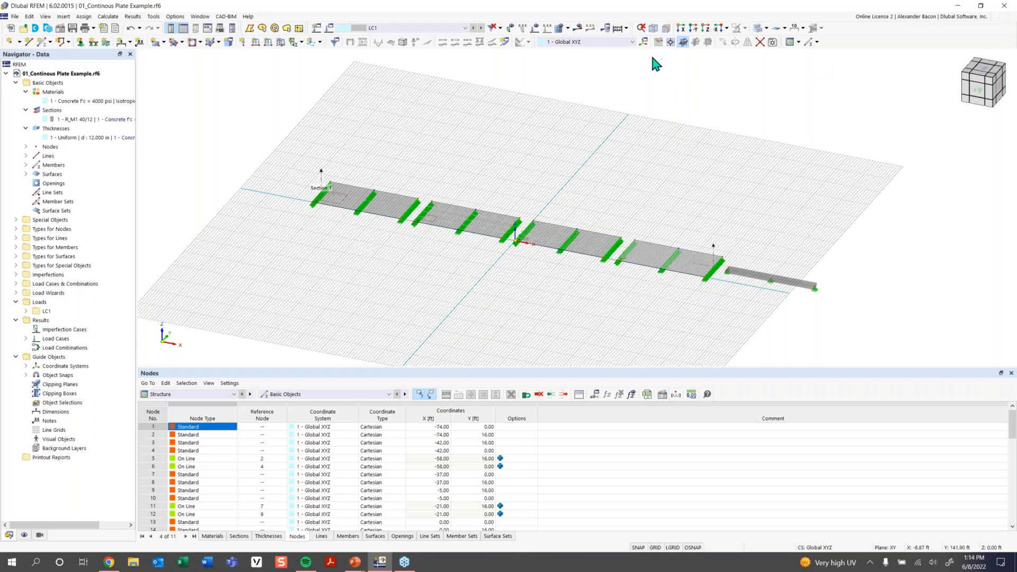
# View the plate model along the X, reverse Y and Z directions in turn.
pyautogui.click(681, 31)
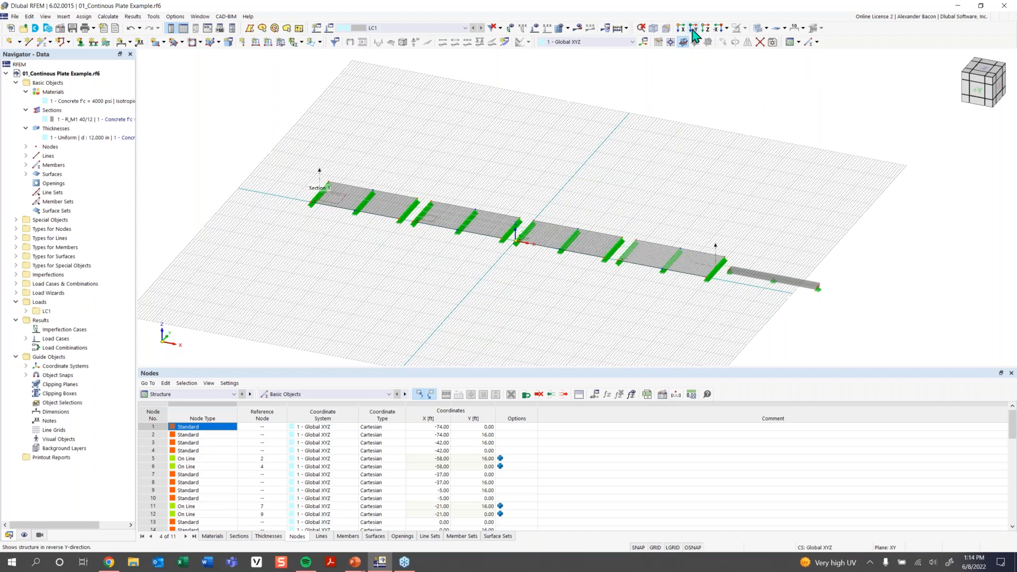
pyautogui.click(693, 29)
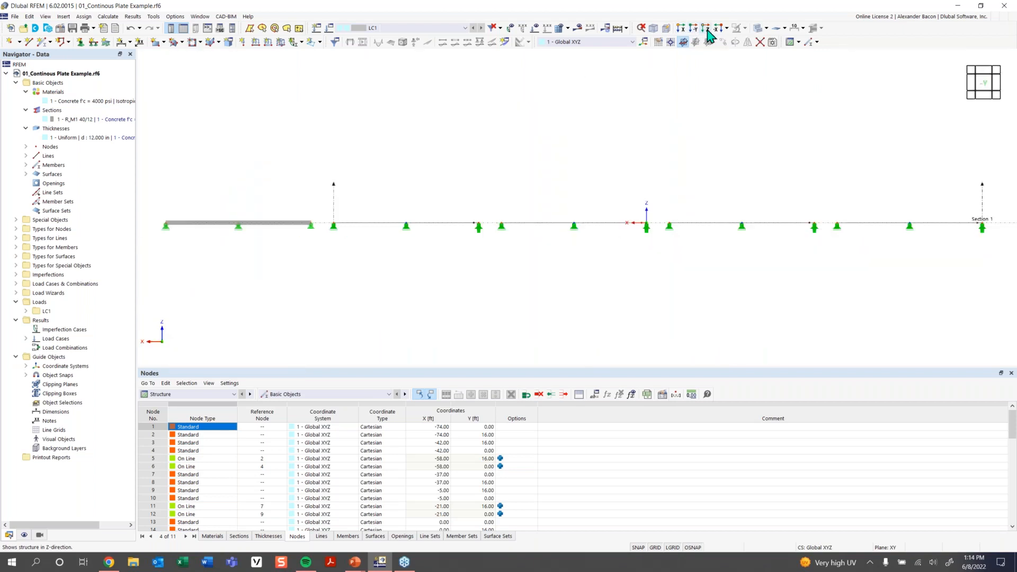
pyautogui.click(706, 29)
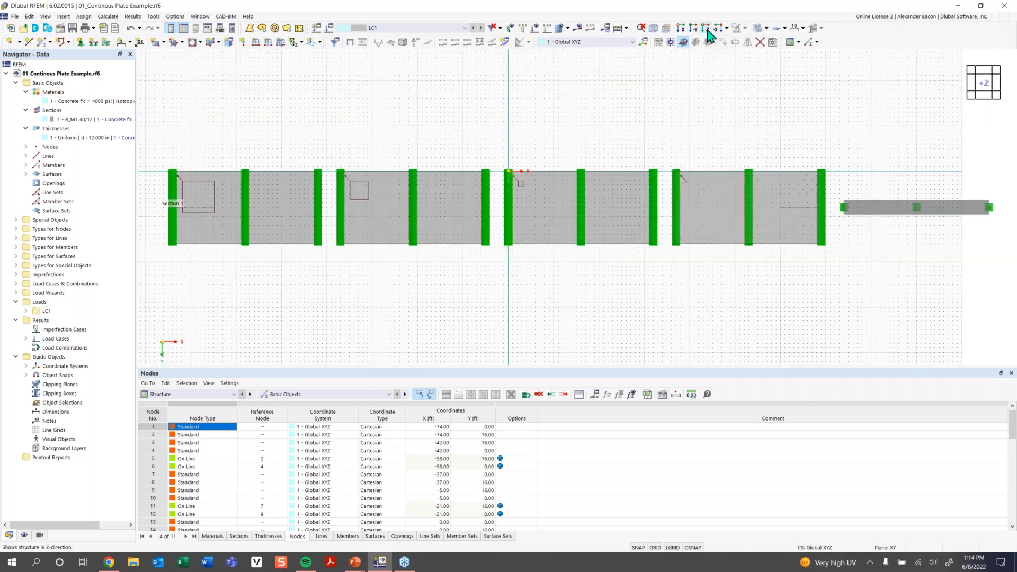
# Rotate the plate model to several orientations with the navigation cube and return to the isometric view.
pyautogui.moveTo(985, 95); pyautogui.dragTo(989, 58)
pyautogui.moveTo(992, 54); pyautogui.dragTo(989, 96)
pyautogui.click(989, 98)
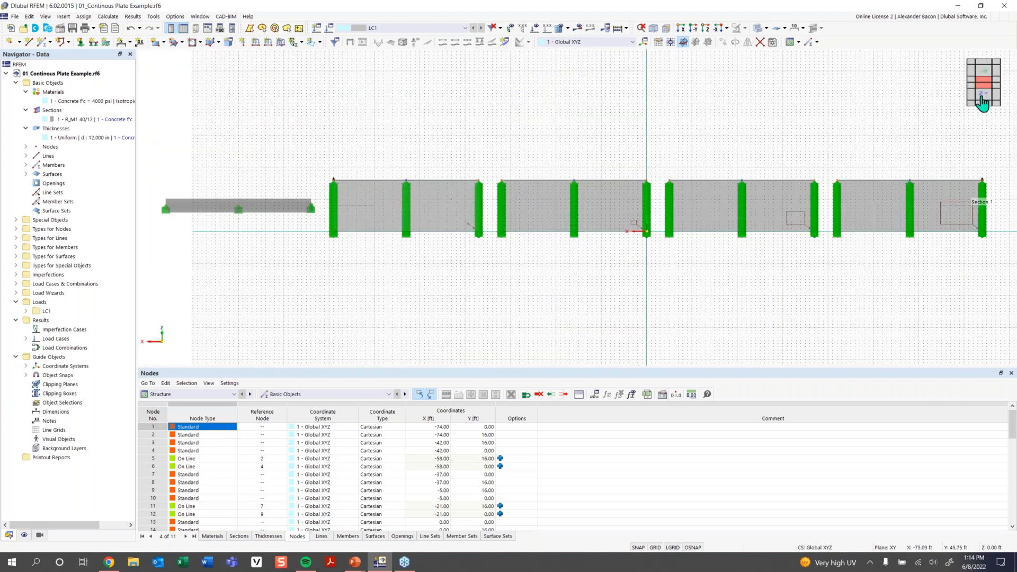
pyautogui.moveTo(987, 81); pyautogui.dragTo(992, 74)
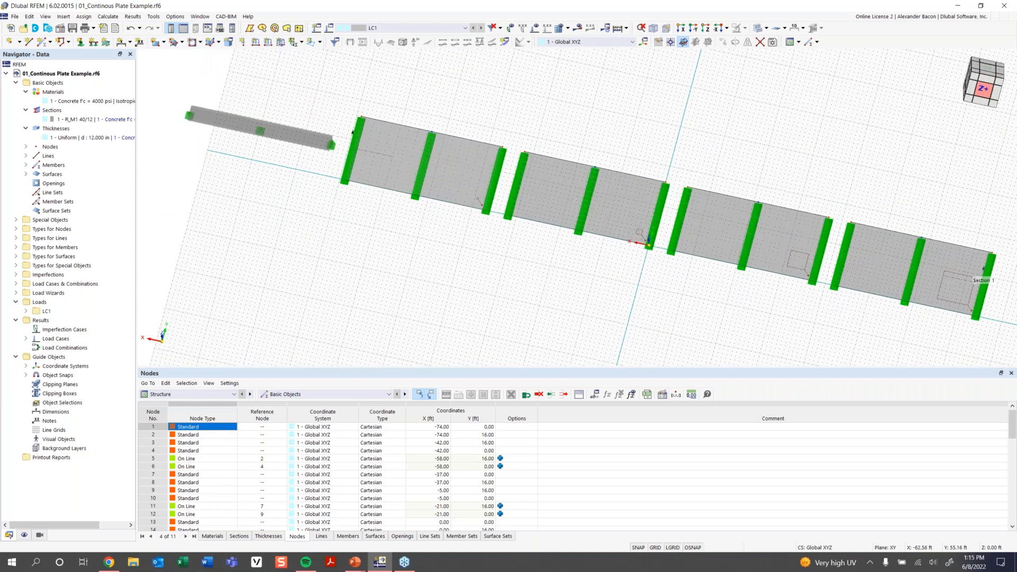
pyautogui.click(985, 89)
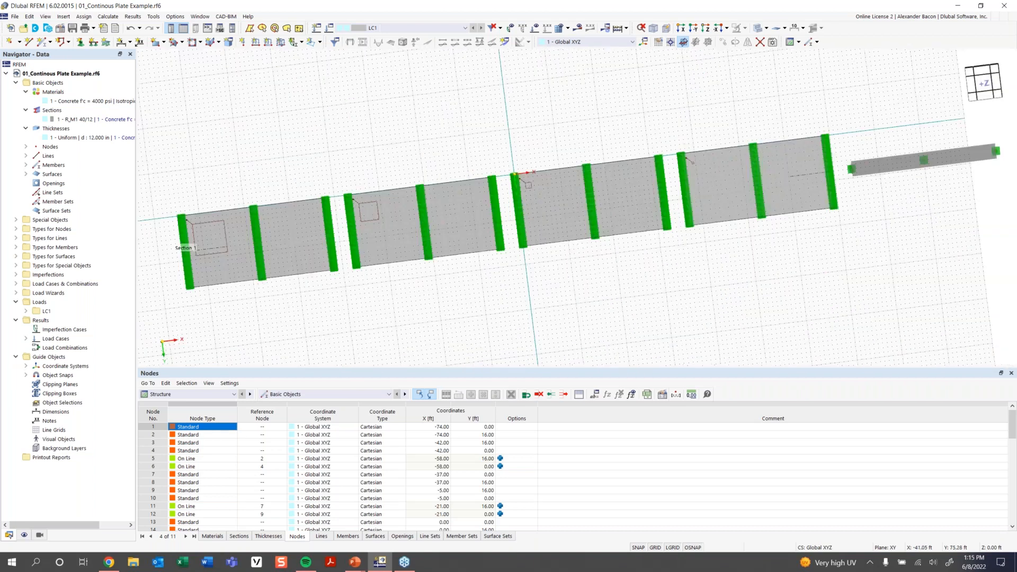
pyautogui.click(983, 101)
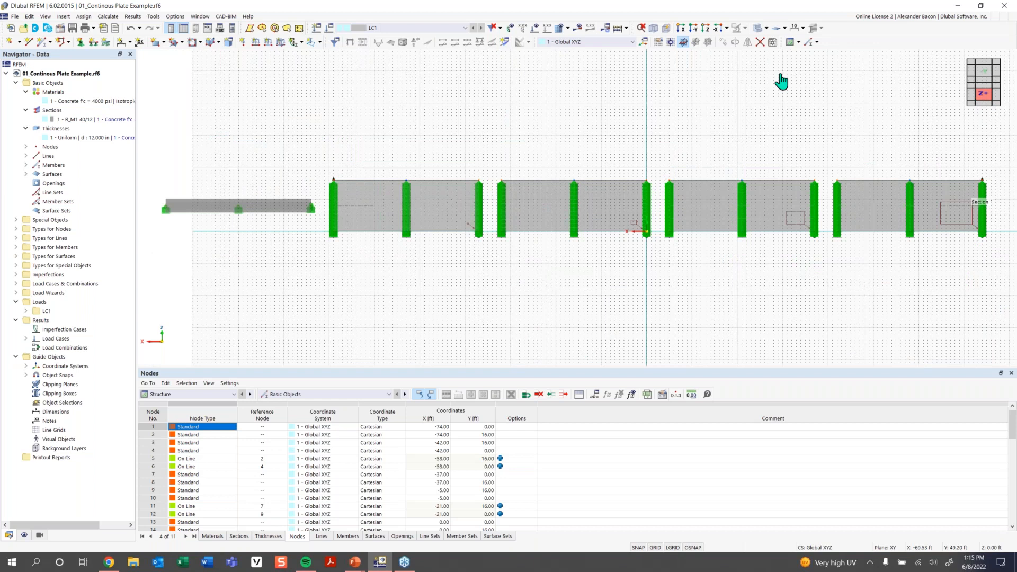
pyautogui.click(654, 29)
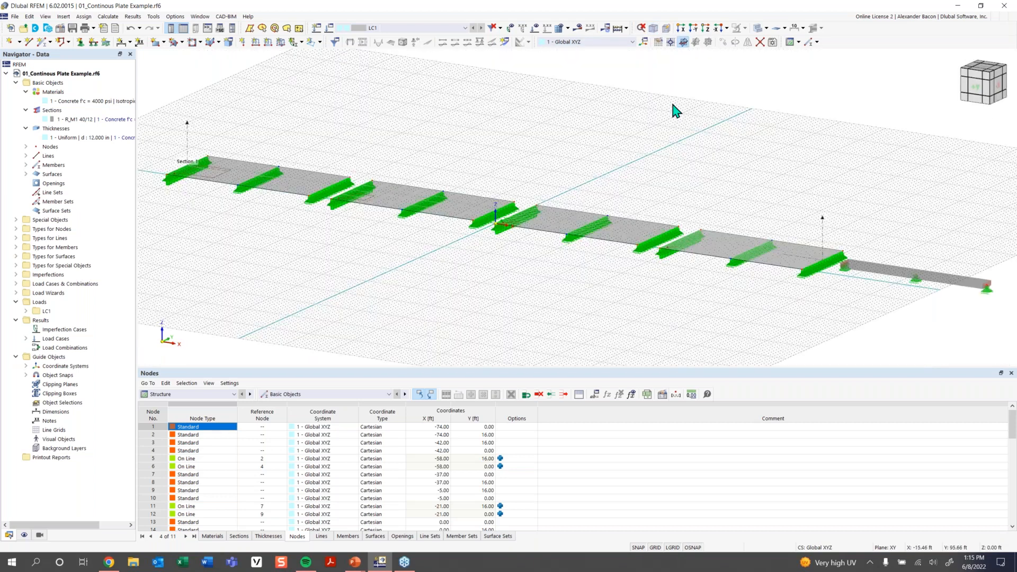
# Switch the navigator from the model data to the display settings and collapse all of their categories.
pyautogui.click(24, 535)
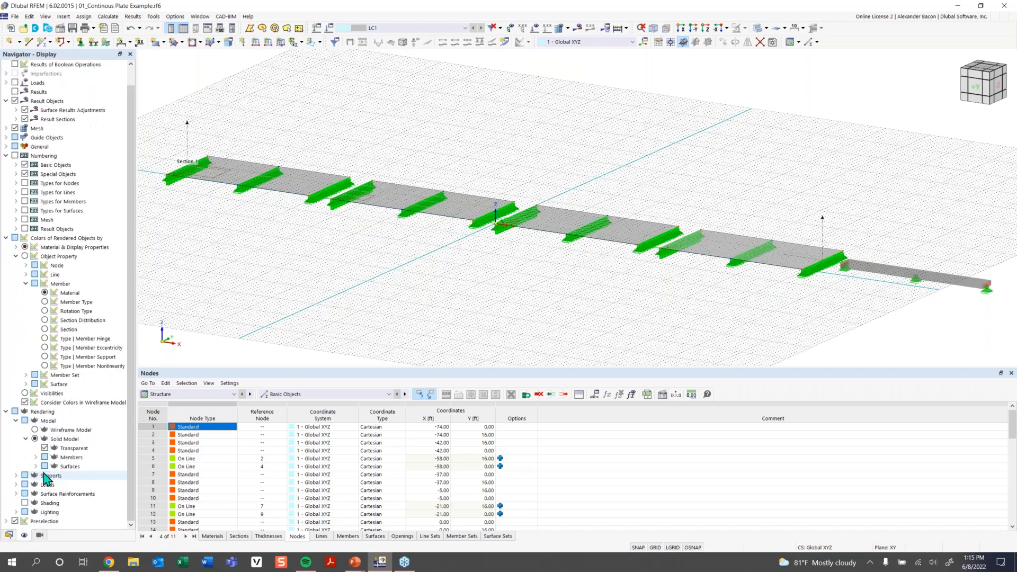
pyautogui.click(9, 535)
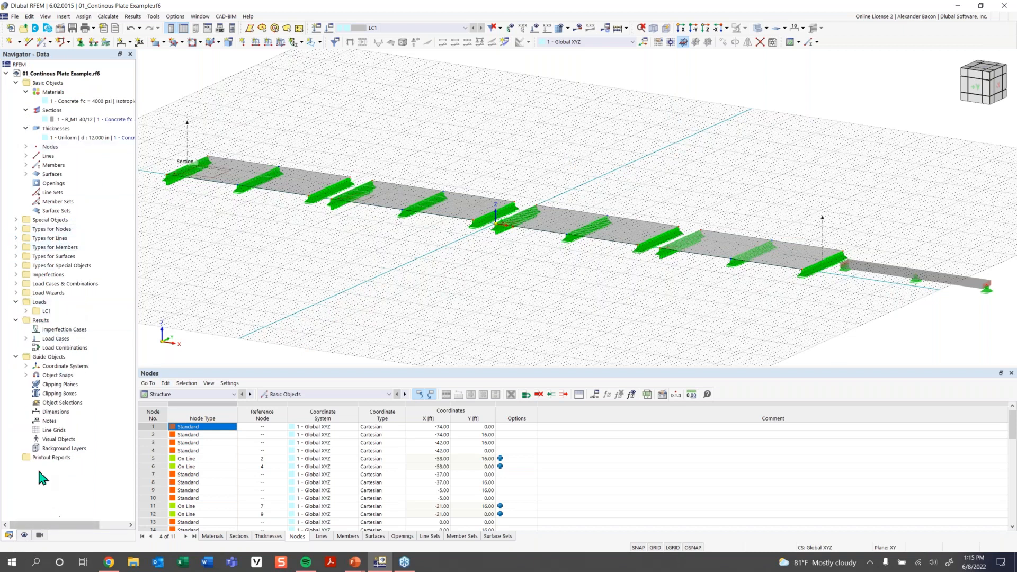
pyautogui.click(24, 535)
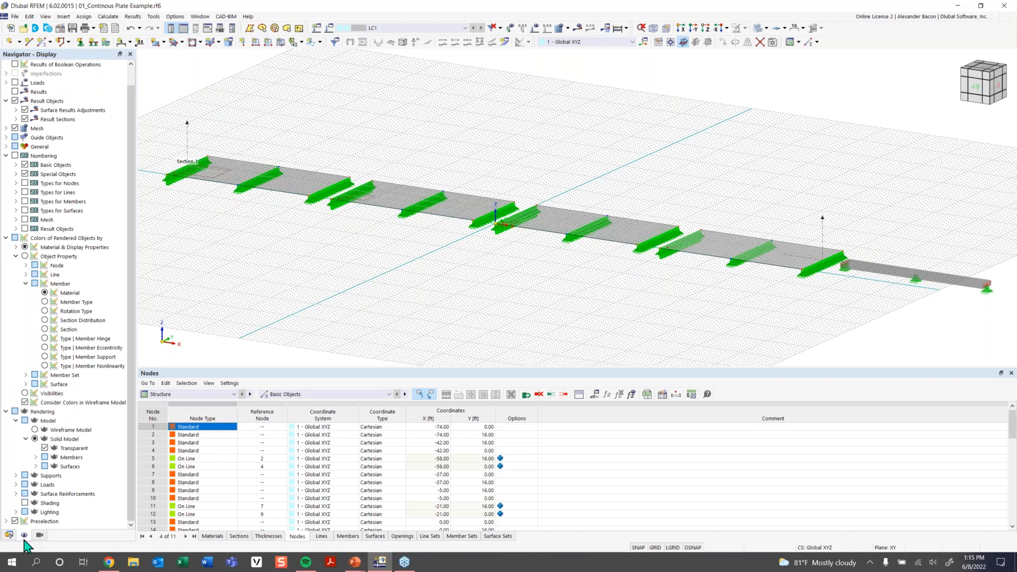
pyautogui.rightClick(99, 181)
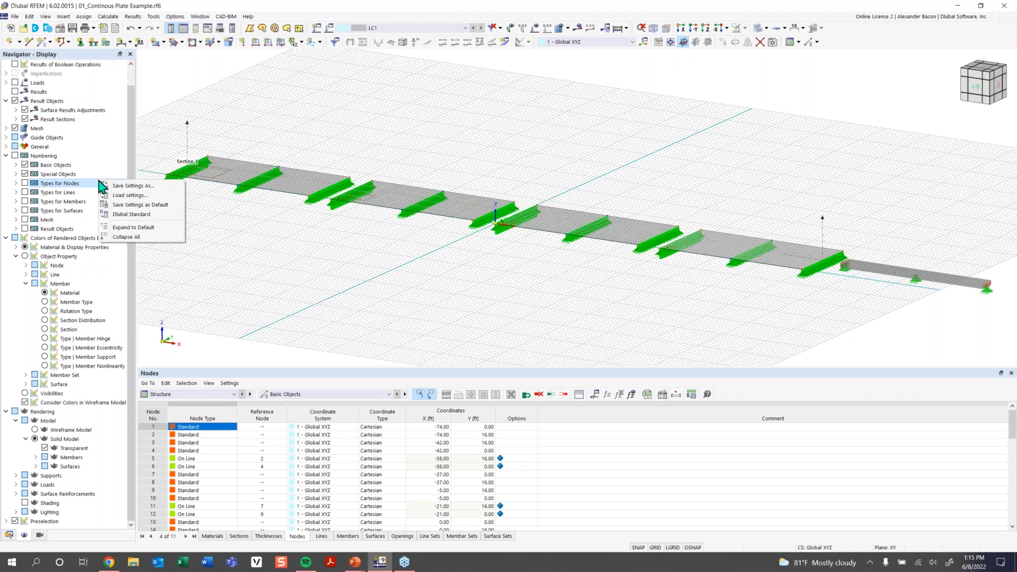
pyautogui.click(127, 236)
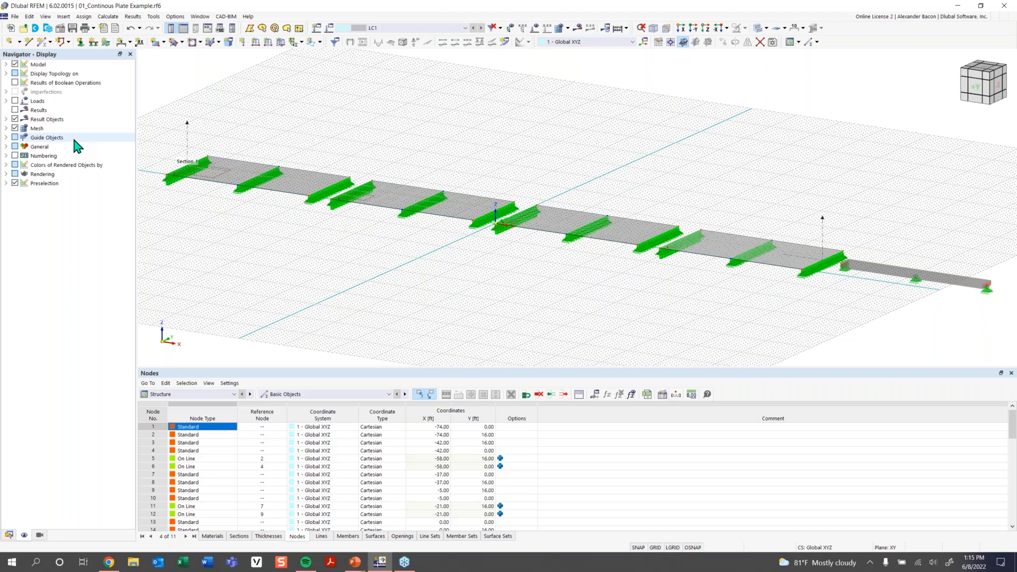
# Toggle the display of the model's surfaces off and back on, and turn off the work plane grid.
pyautogui.click(6, 65)
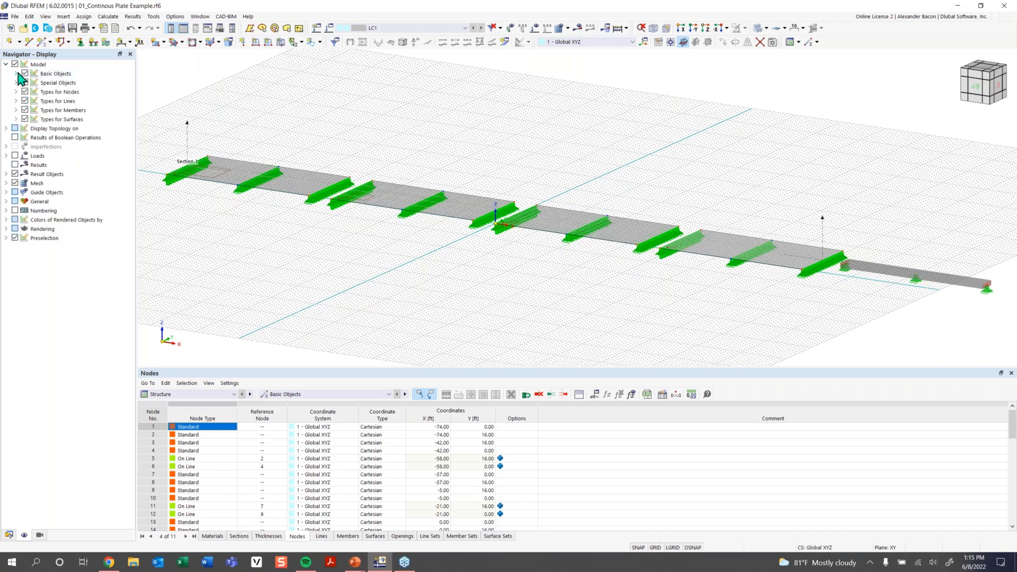
pyautogui.click(17, 74)
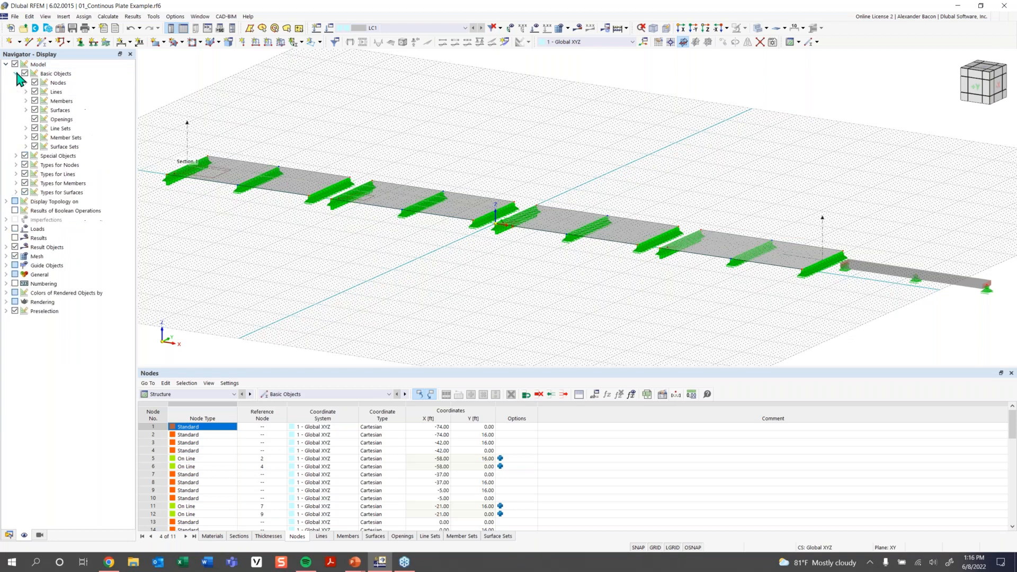
pyautogui.click(35, 110)
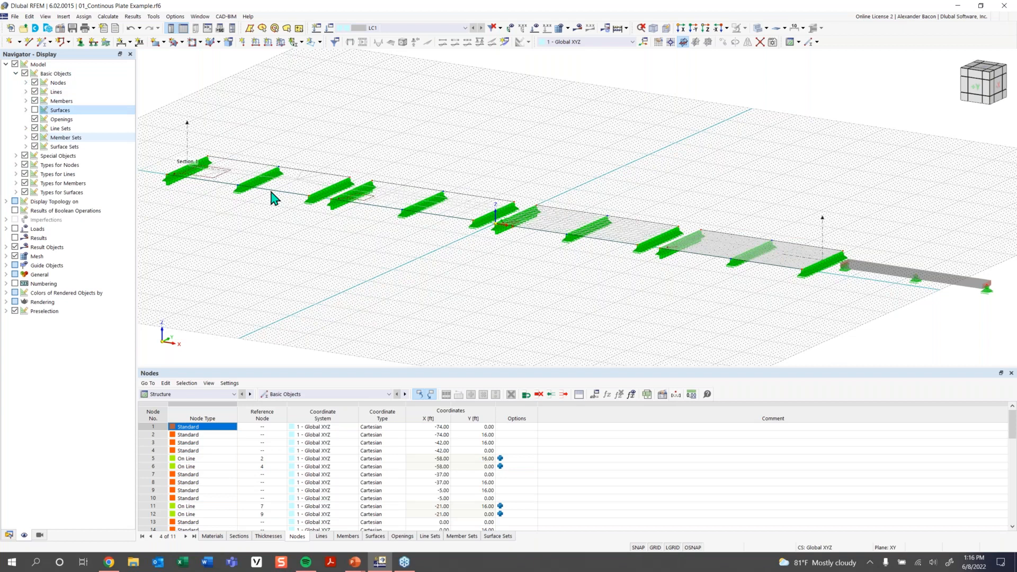
pyautogui.click(655, 548)
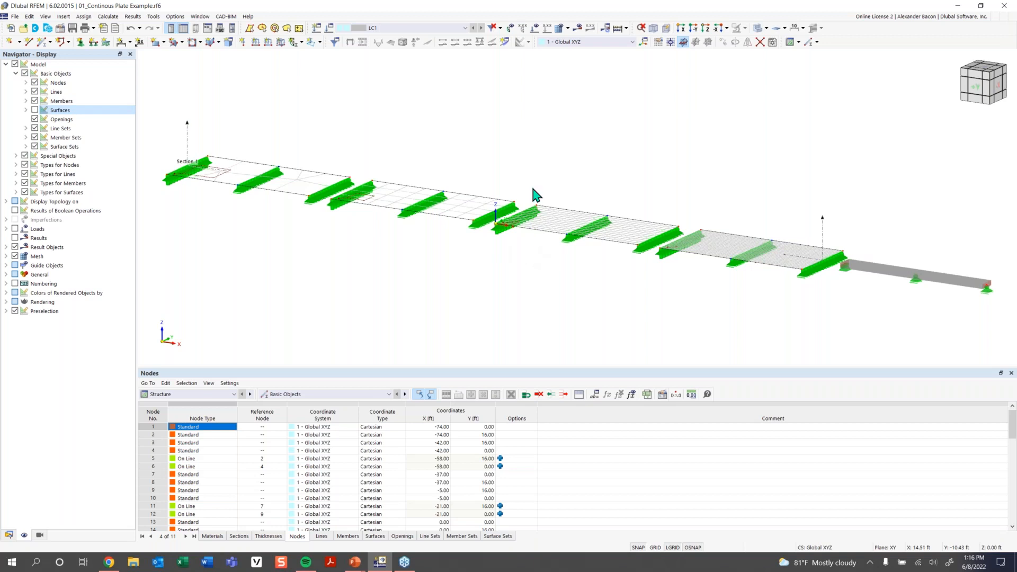
pyautogui.click(35, 109)
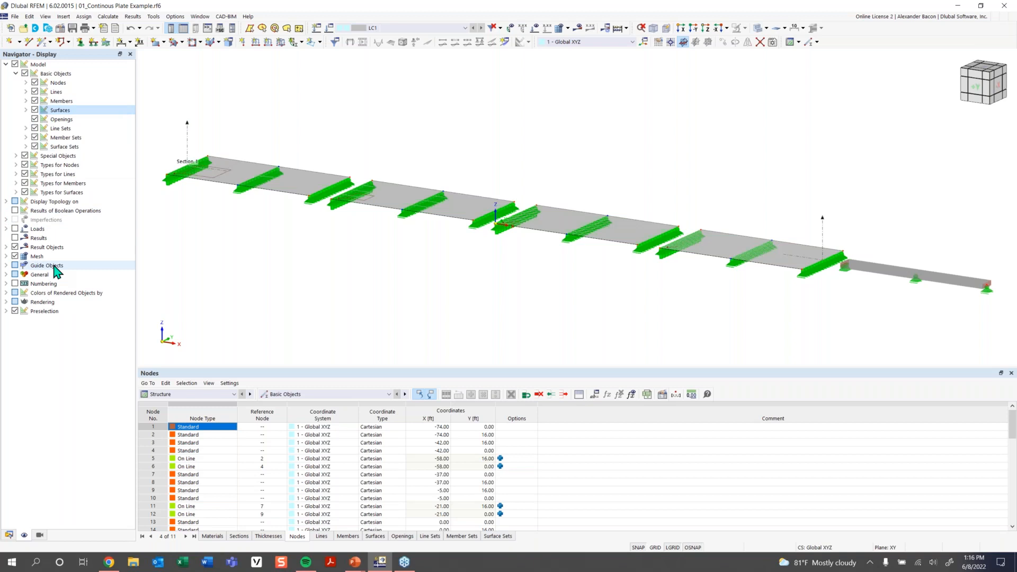
pyautogui.click(17, 286)
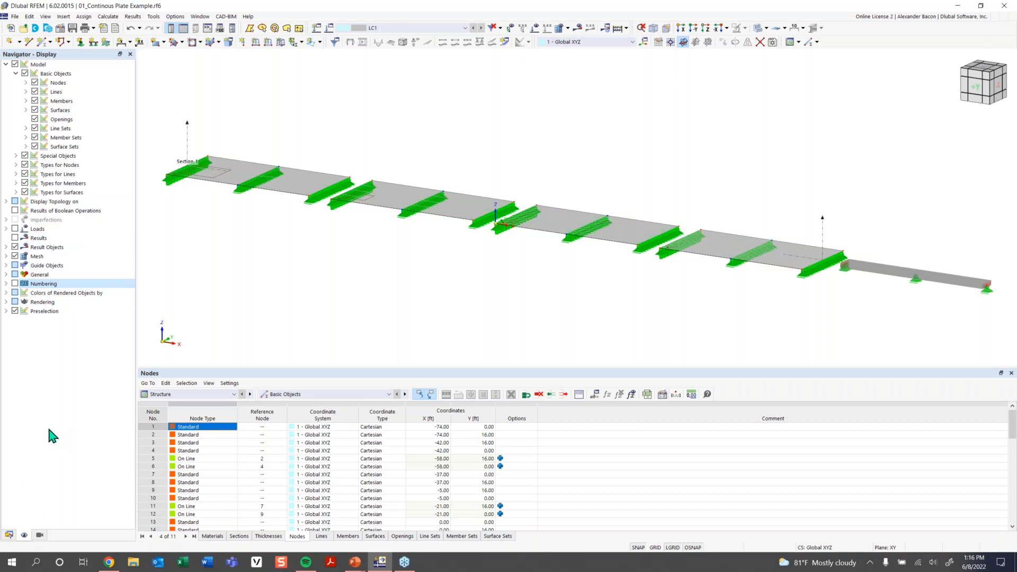
# Activate the visibilities, try to isolate the surfaces with the Concrete f'c = 4000 psi material, and ignore all assertion errors.
pyautogui.click(39, 535)
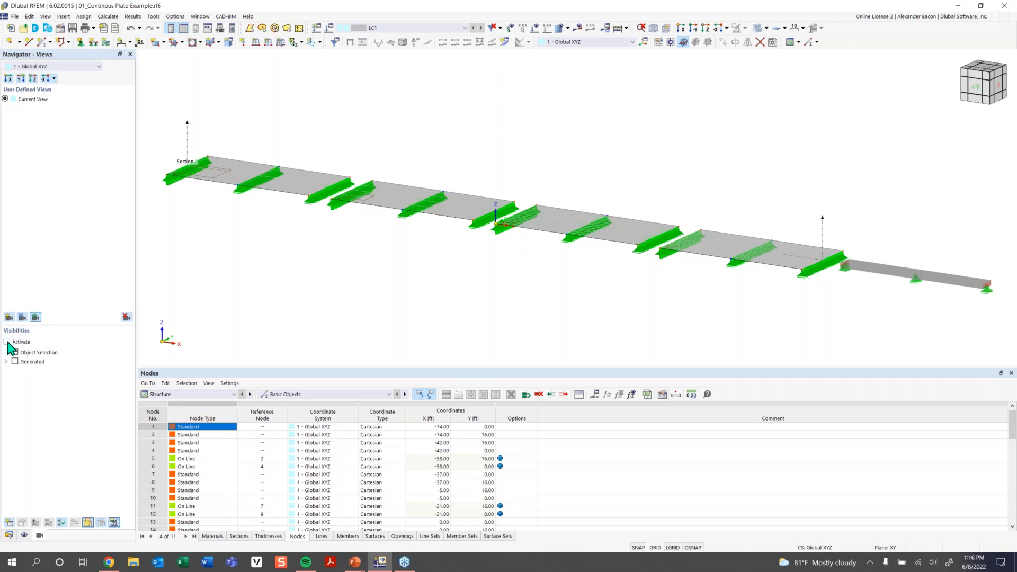
pyautogui.click(7, 342)
pyautogui.scroll(-2, 594, 269)
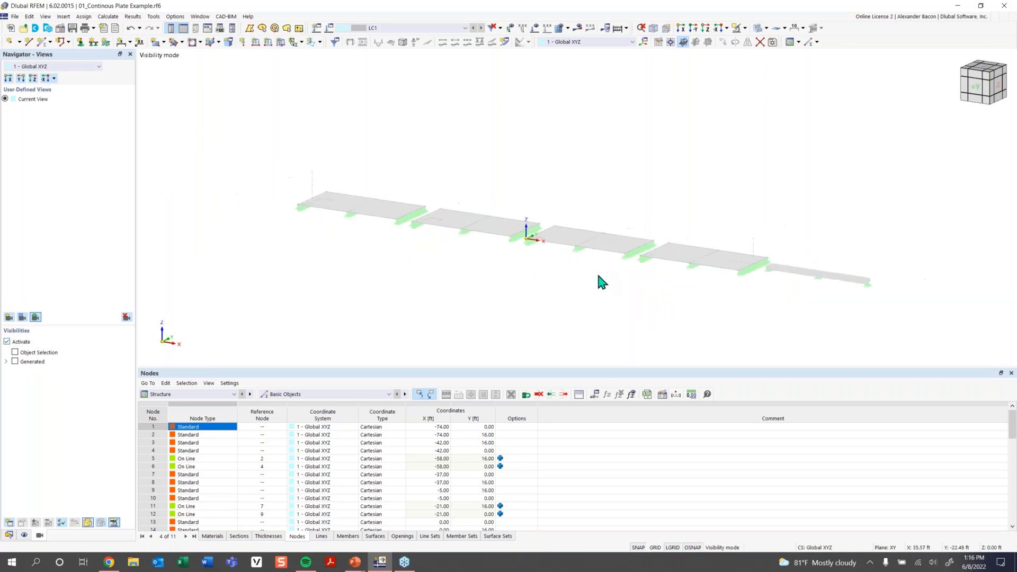
pyautogui.click(6, 361)
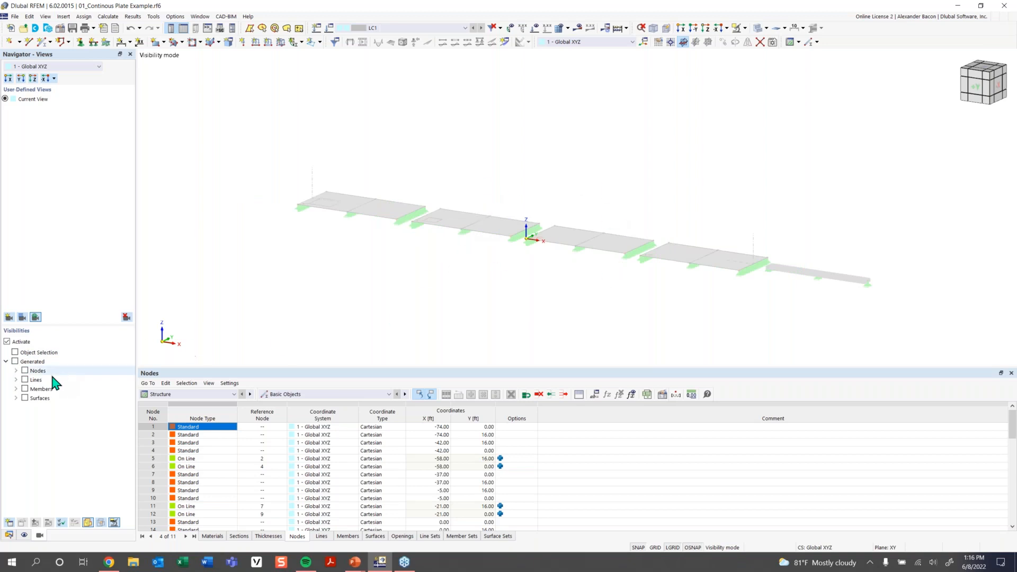
pyautogui.click(16, 398)
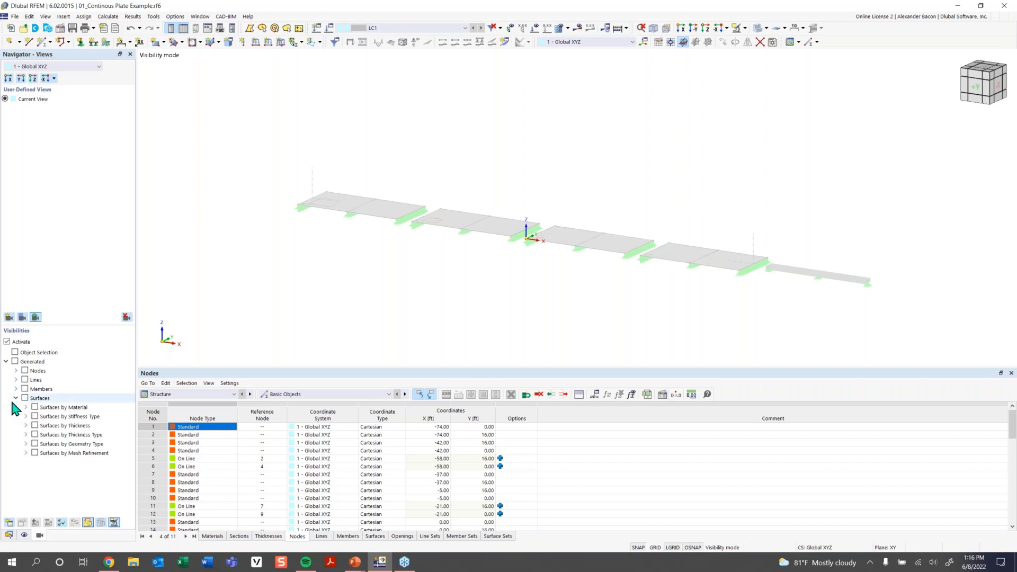
pyautogui.click(26, 407)
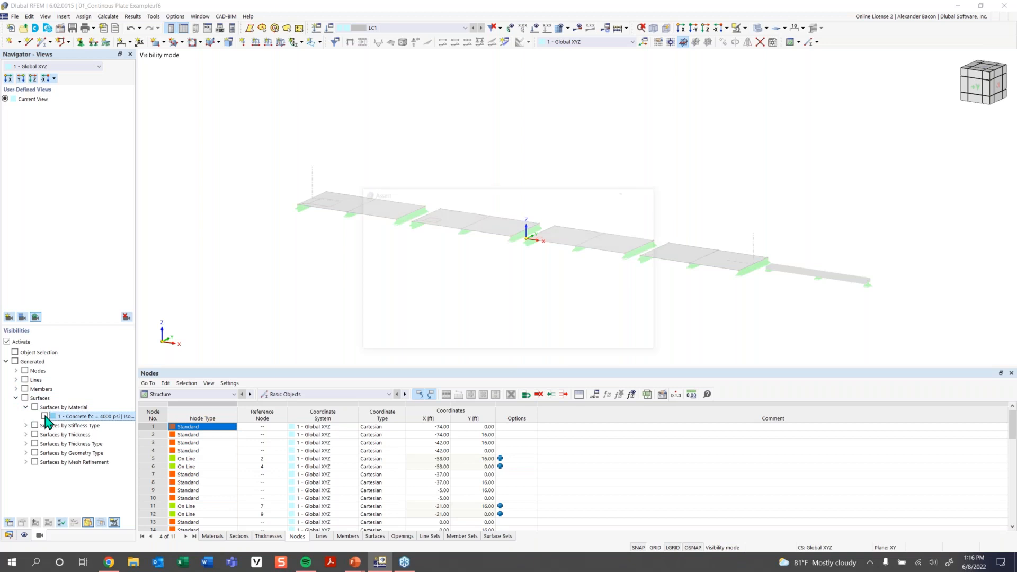
pyautogui.click(45, 416)
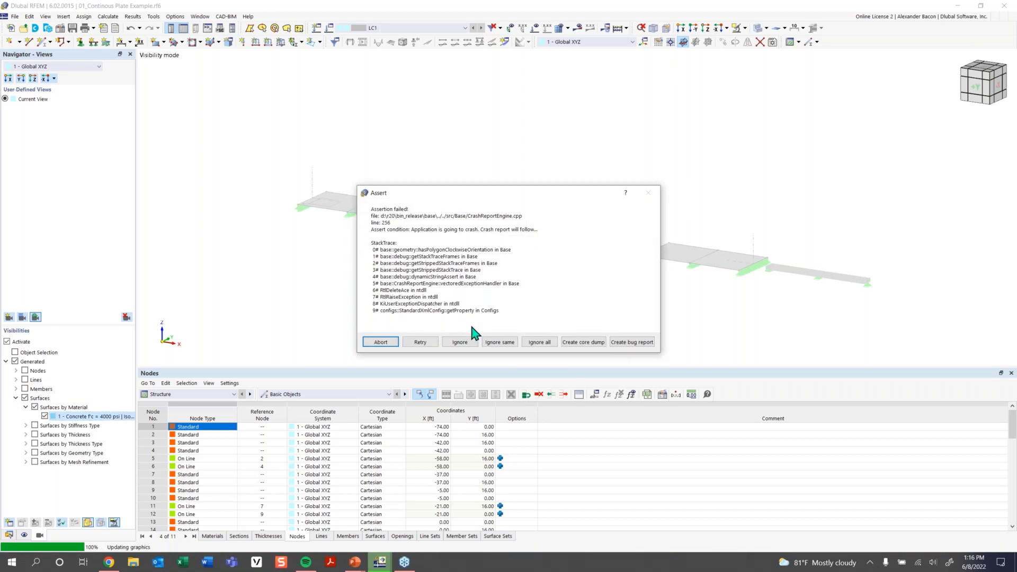
pyautogui.click(538, 343)
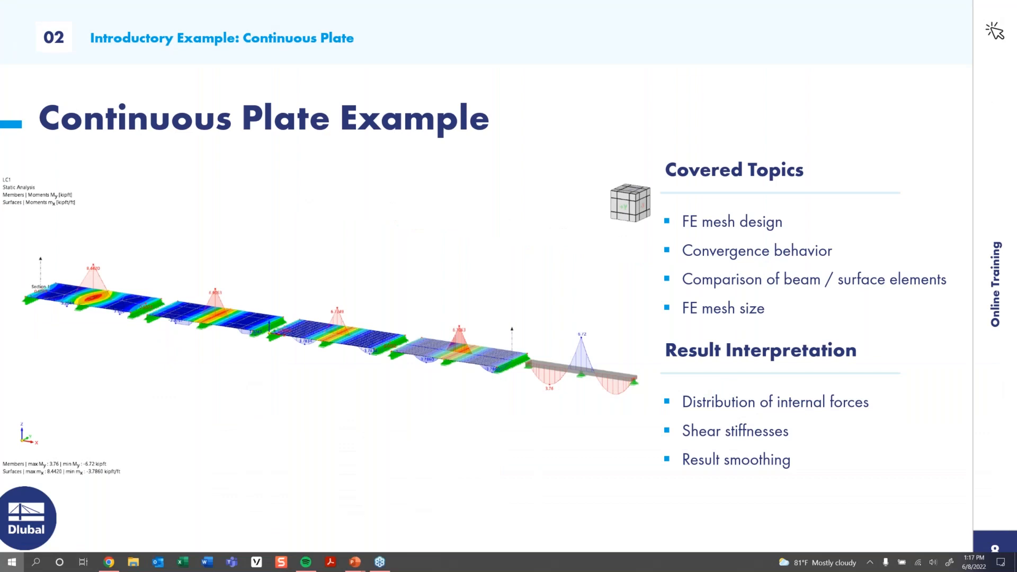
# Switch from the slide show to the Dlubal Error Reporter window.
pyautogui.press('super')
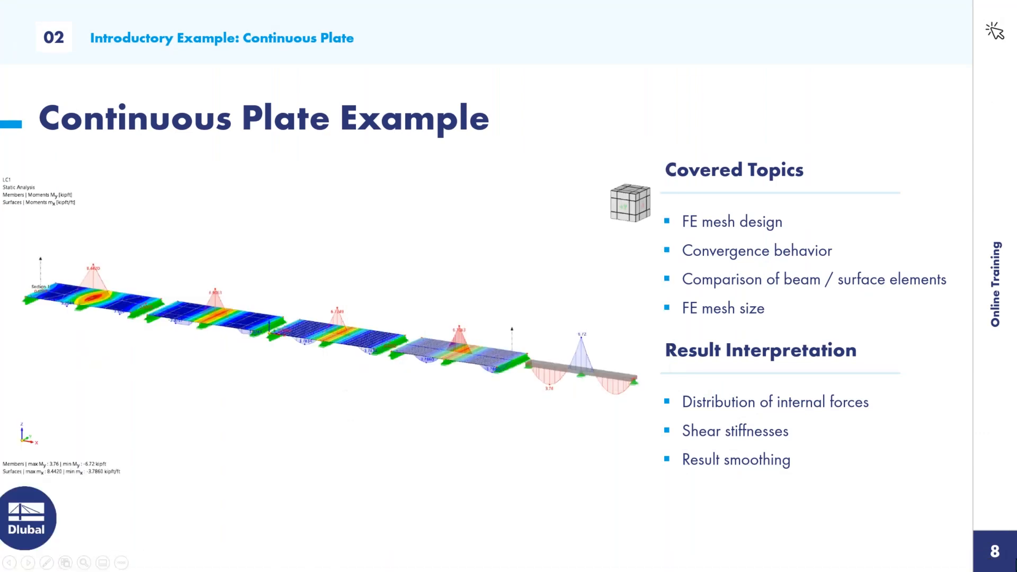
pyautogui.press('super')
pyautogui.press('super')
pyautogui.press('super')
pyautogui.press('super')
pyautogui.press('super')
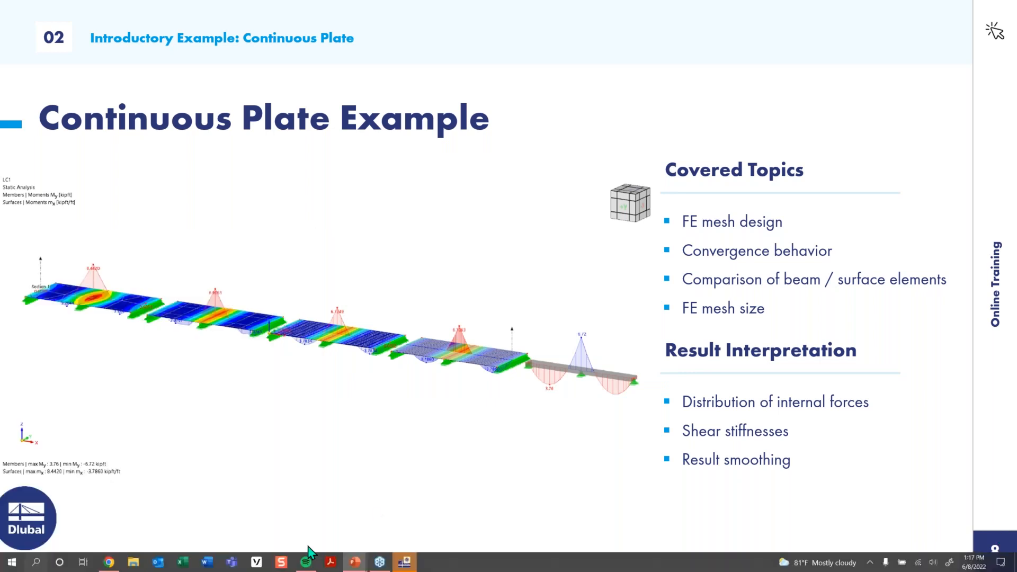
pyautogui.click(402, 564)
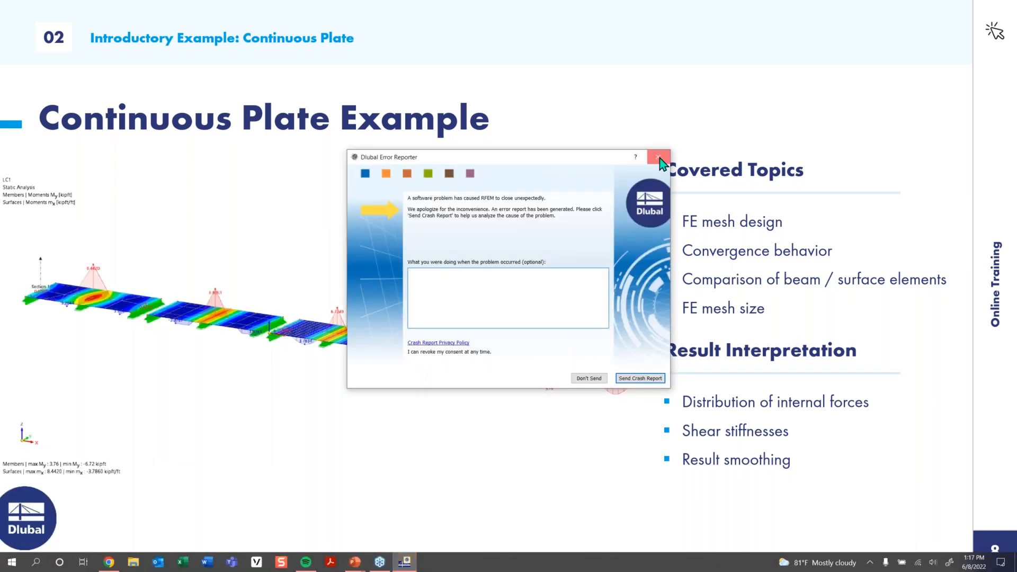
# Close the error reporter without sending a report, show the desktop and relaunch Dlubal RFEM 6.02.
pyautogui.click(659, 158)
pyautogui.press('super')
pyautogui.click(1015, 570)
pyautogui.rightClick(1015, 570)
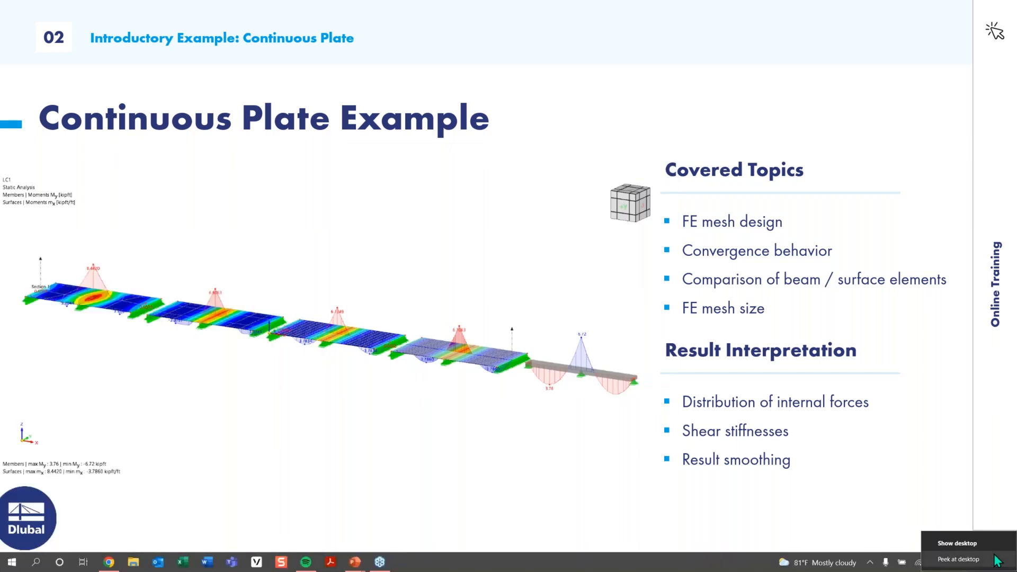
pyautogui.click(956, 543)
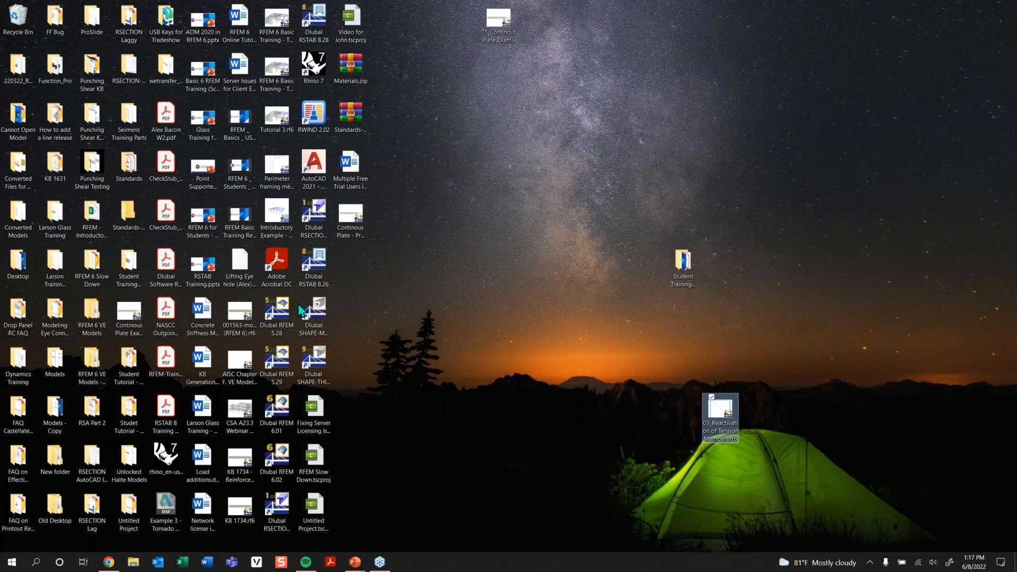
pyautogui.doubleClick(277, 457)
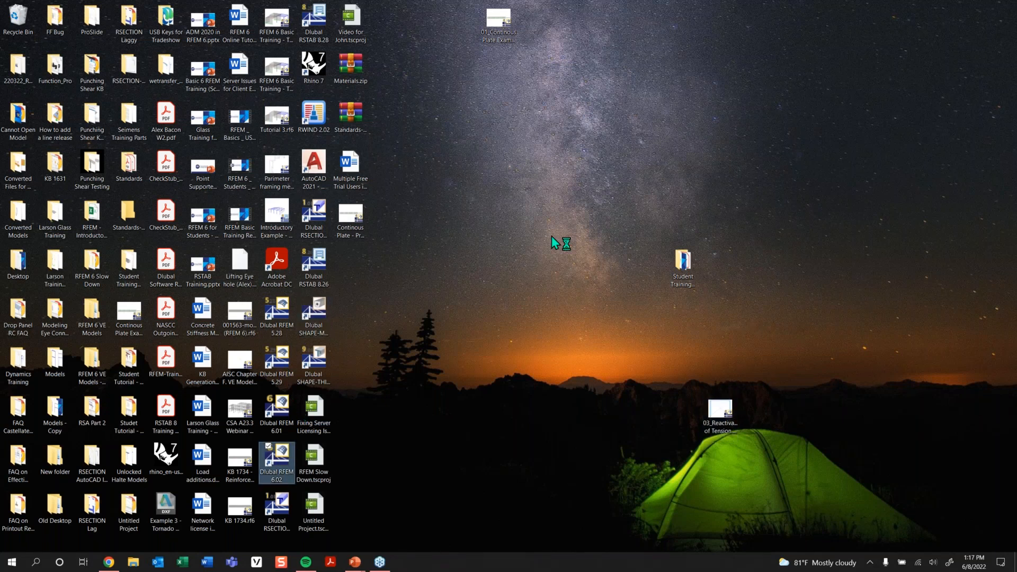
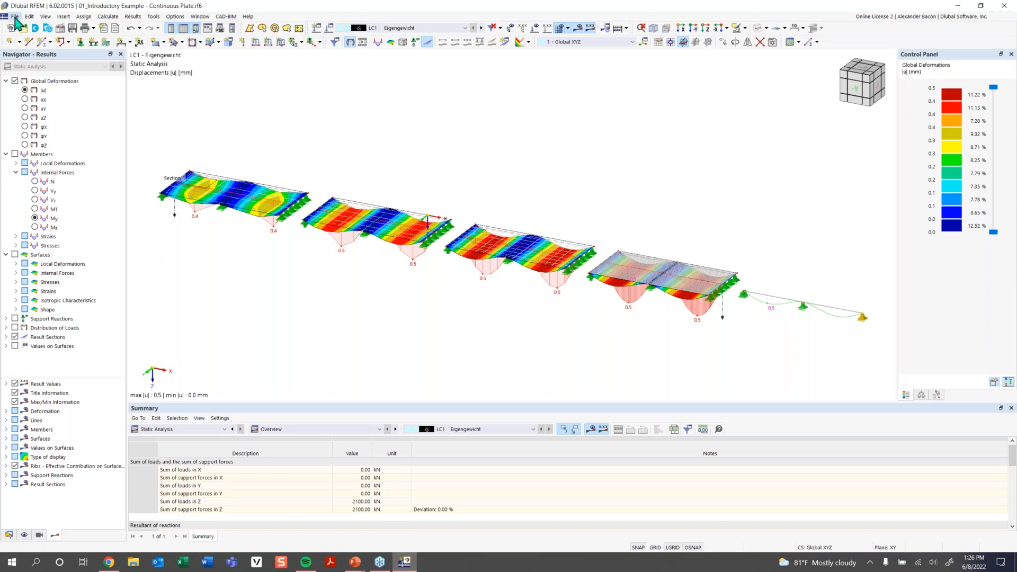
# Start a new blank 3D model and name it Continous Plate Example, leaving its description empty.
pyautogui.click(14, 17)
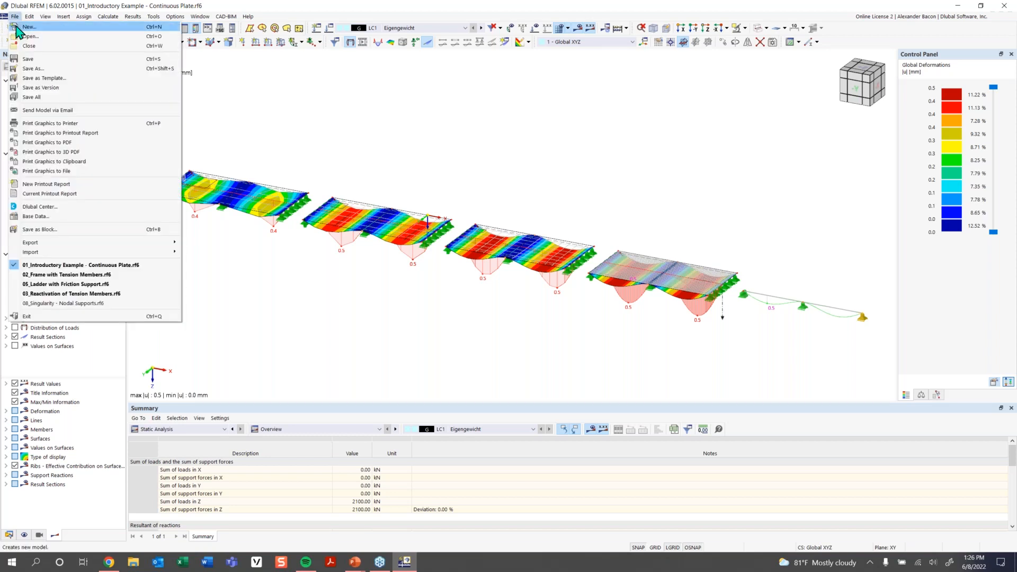
pyautogui.click(16, 27)
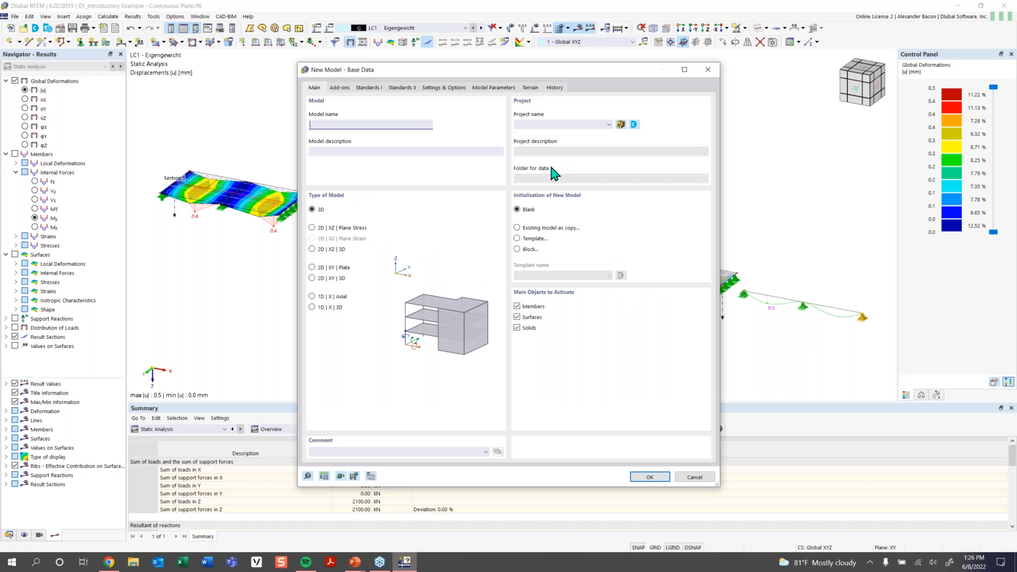
pyautogui.moveTo(513, 70); pyautogui.dragTo(493, 56)
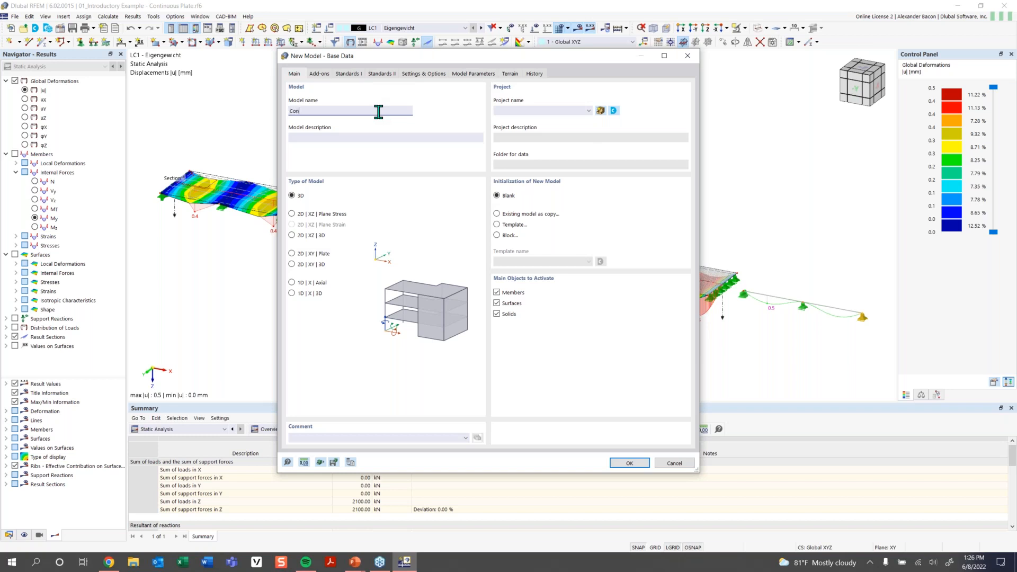
pyautogui.write('inous Plate Example')
pyautogui.click(331, 138)
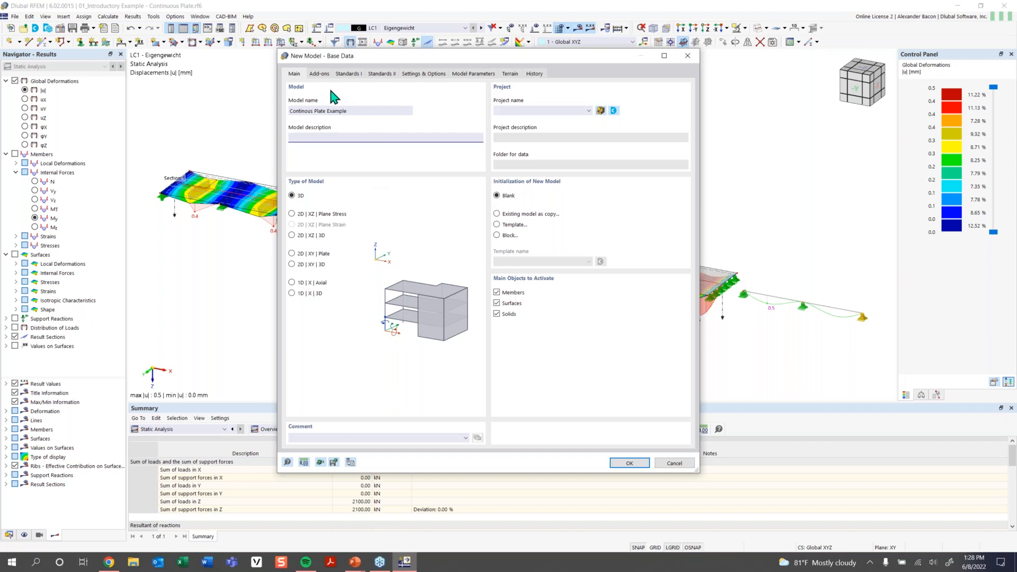
# Deactivate the combination wizard and classification and the load wizards in the new model's add-ons.
pyautogui.click(319, 74)
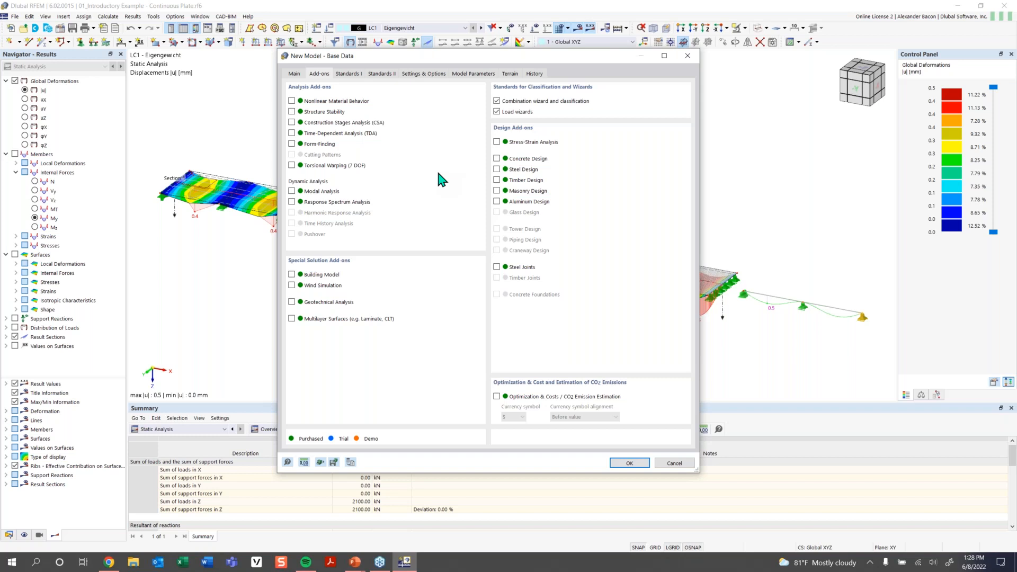
pyautogui.click(525, 101)
pyautogui.click(522, 111)
# Review the new model's standards for load cases, design and joints, its add-ons, and its settings and options.
pyautogui.click(349, 74)
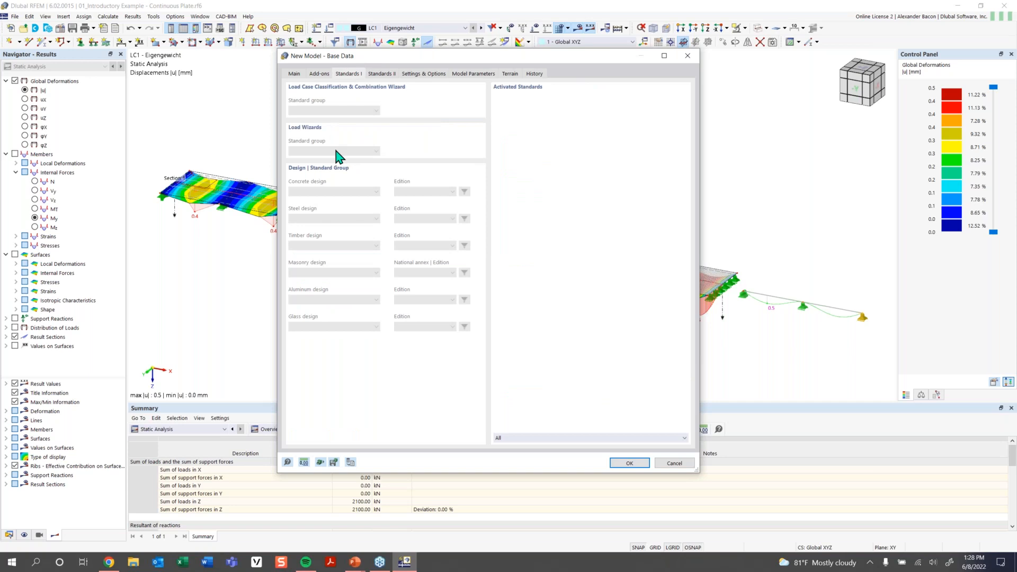
pyautogui.click(321, 75)
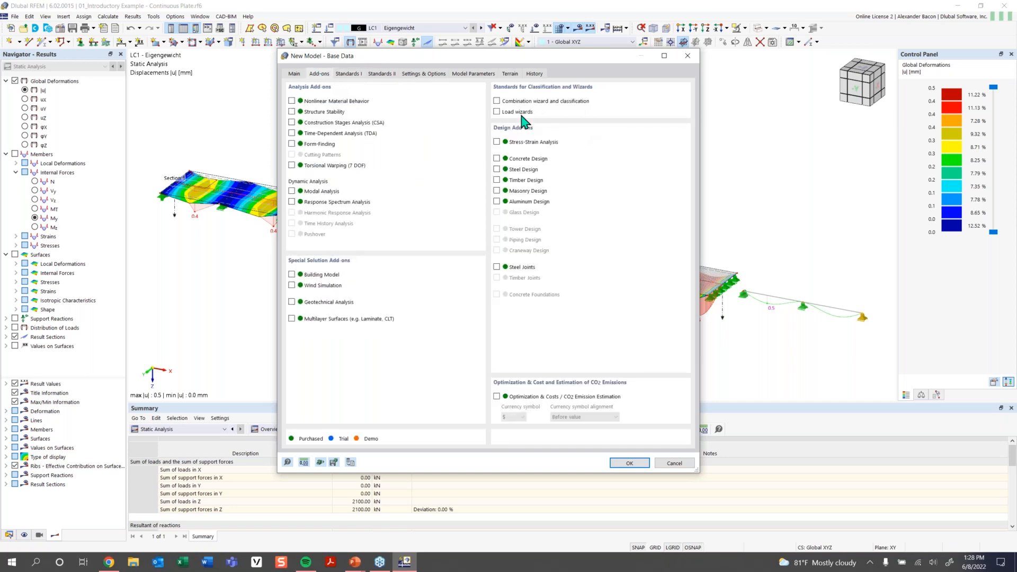
pyautogui.click(348, 74)
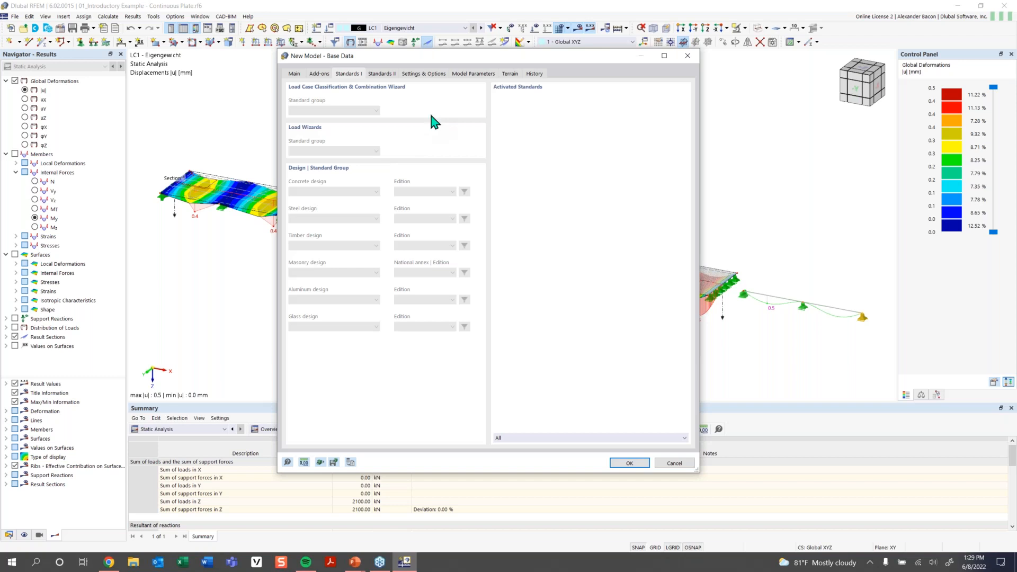
pyautogui.click(390, 80)
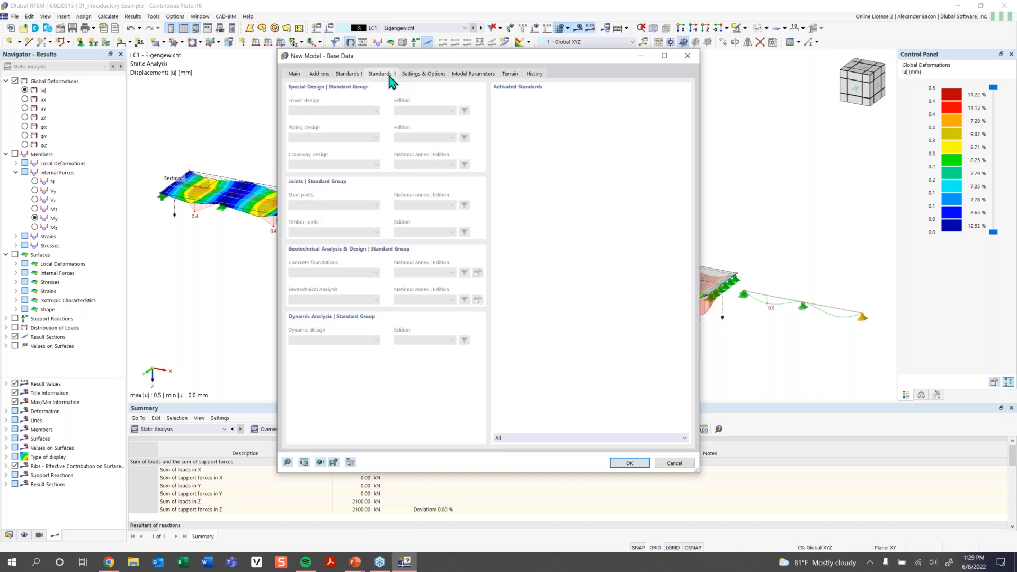
pyautogui.click(426, 79)
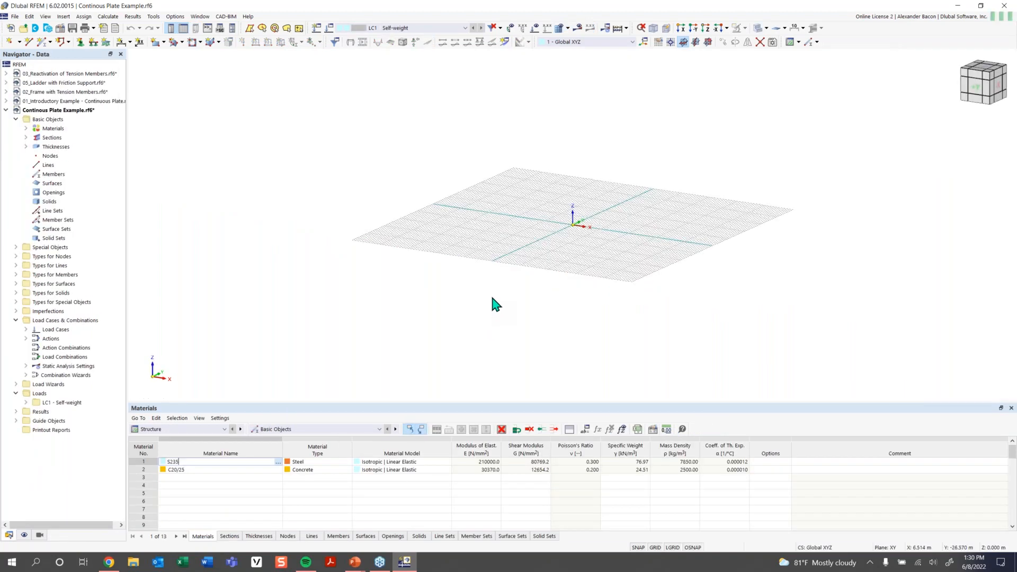
# Delete the default materials S235 and C20/25 from the new model.
pyautogui.click(26, 128)
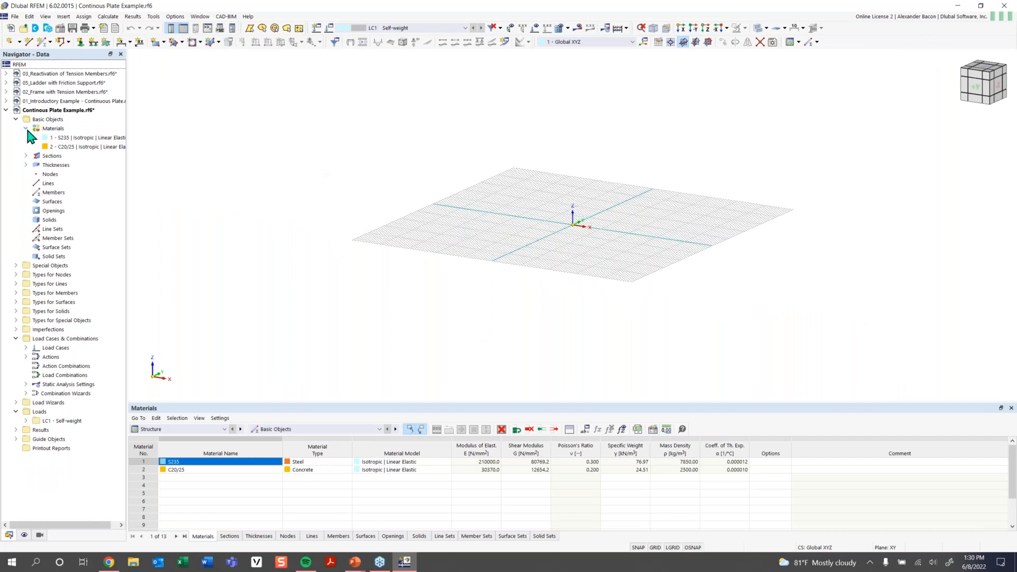
pyautogui.click(59, 138)
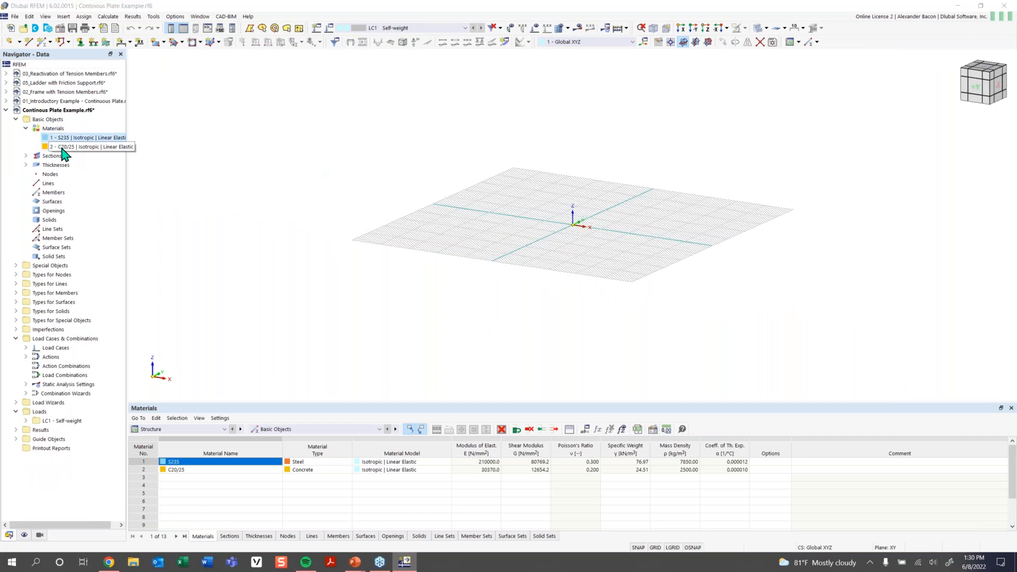
pyautogui.press('Delete')
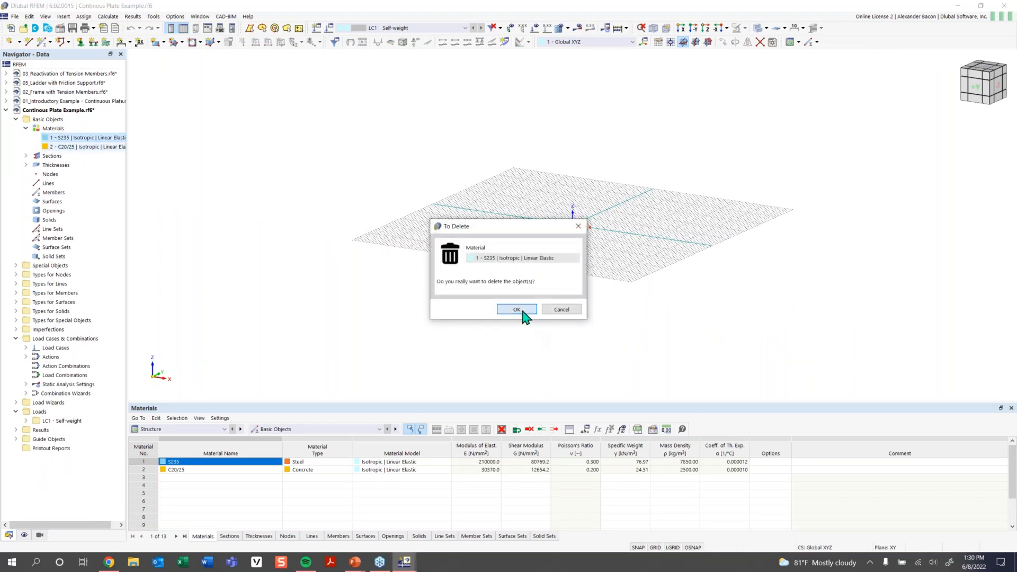
pyautogui.click(522, 311)
pyautogui.click(77, 137)
pyautogui.press('Delete')
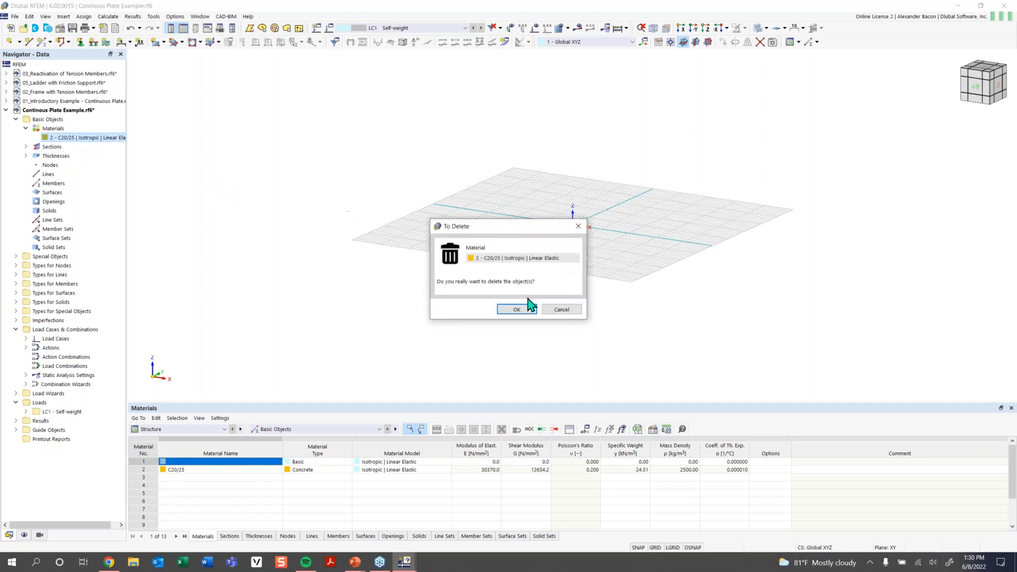
pyautogui.click(510, 310)
# Delete the default sections IPE 200 and I 300/110/6/14/0/0/H from the model.
pyautogui.click(25, 137)
pyautogui.click(69, 147)
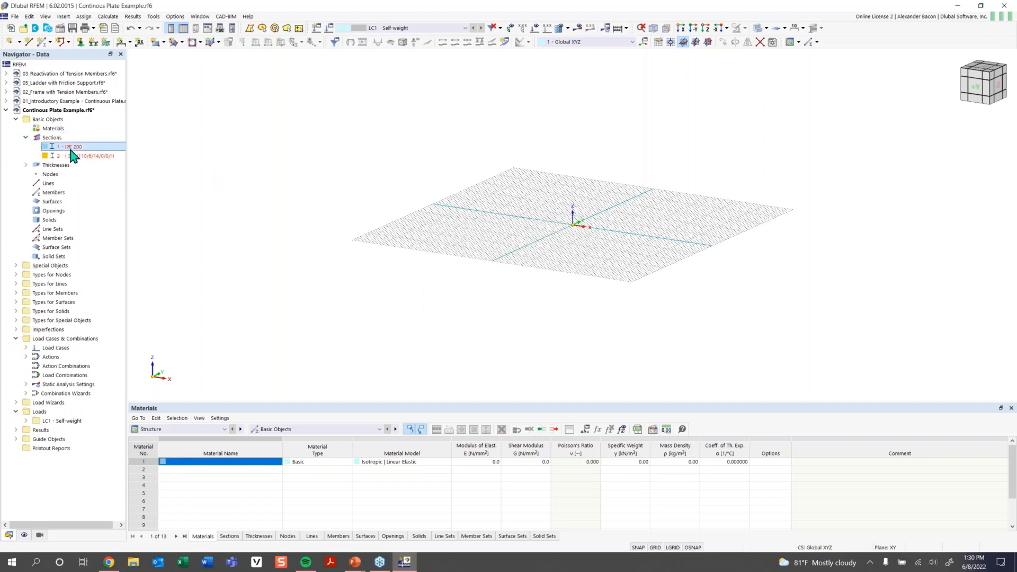
pyautogui.press('Delete')
pyautogui.click(521, 311)
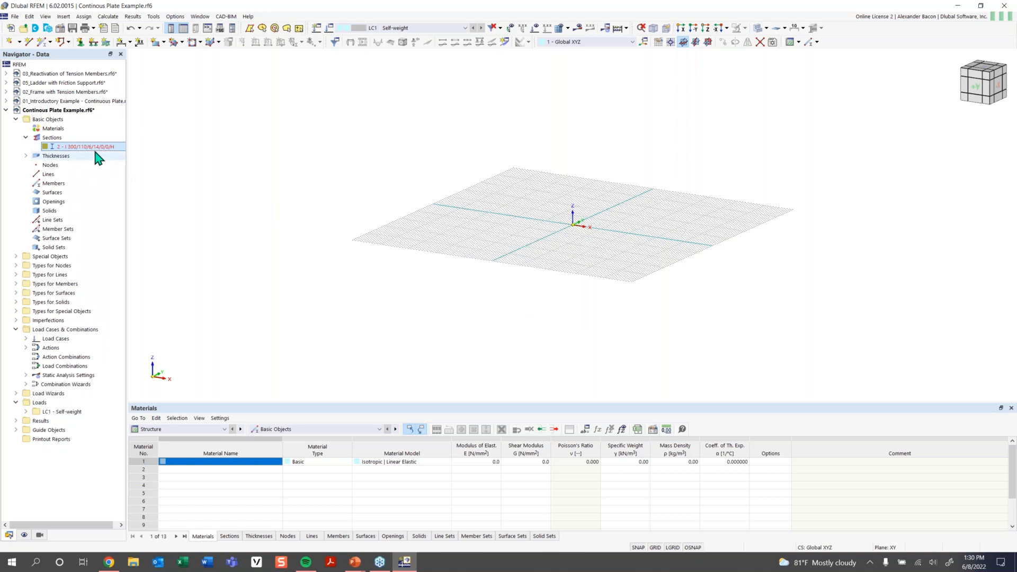
pyautogui.press('Delete')
pyautogui.click(517, 312)
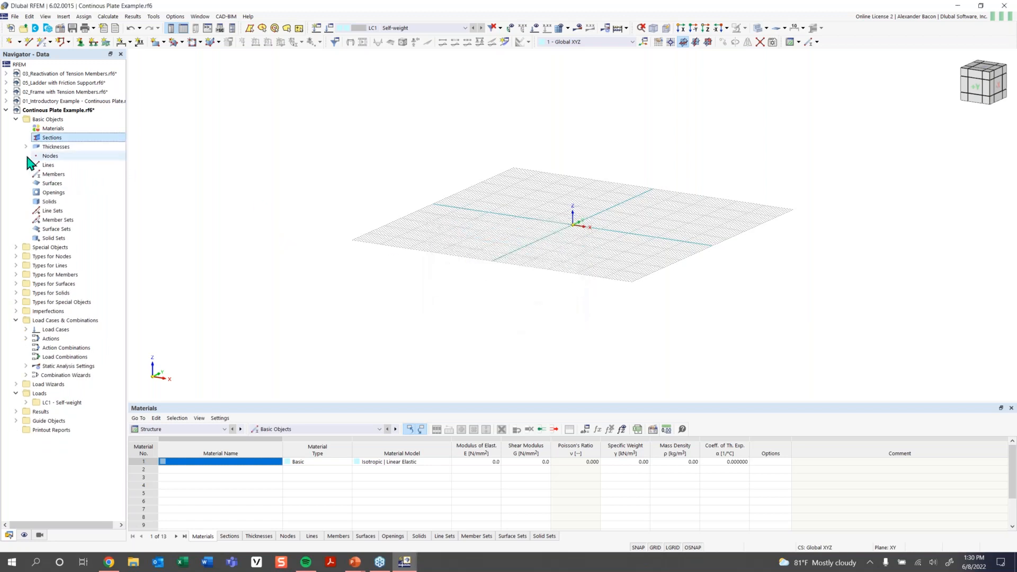
# Delete both default thicknesses from the model's basic objects.
pyautogui.click(25, 146)
pyautogui.click(80, 155)
pyautogui.press('Delete')
pyautogui.click(520, 311)
pyautogui.press('Delete')
pyautogui.click(519, 311)
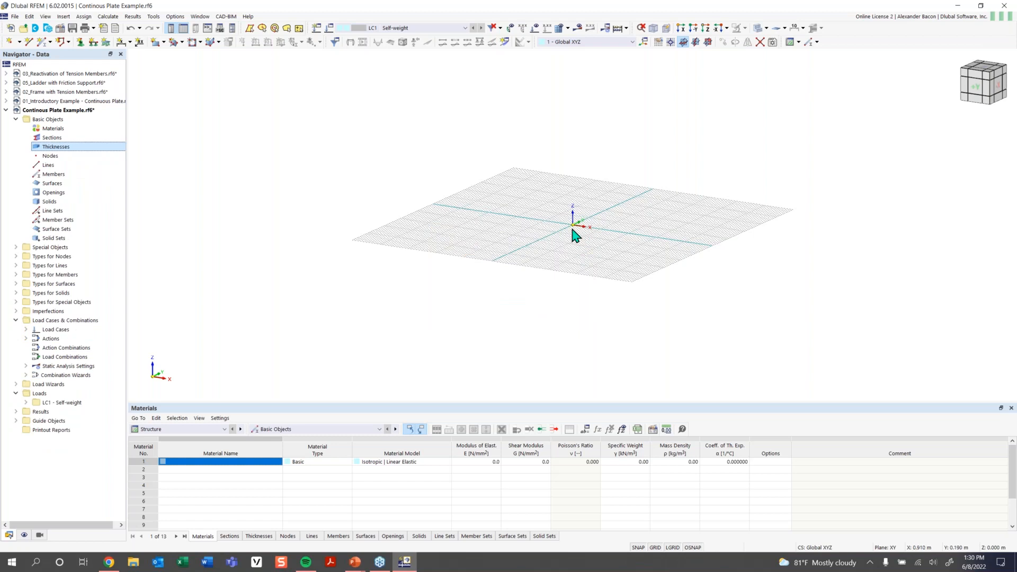
# Set the view to a plan view of the XY work plane in the reverse Z-direction.
pyautogui.moveTo(587, 223); pyautogui.dragTo(548, 262, button='middle')
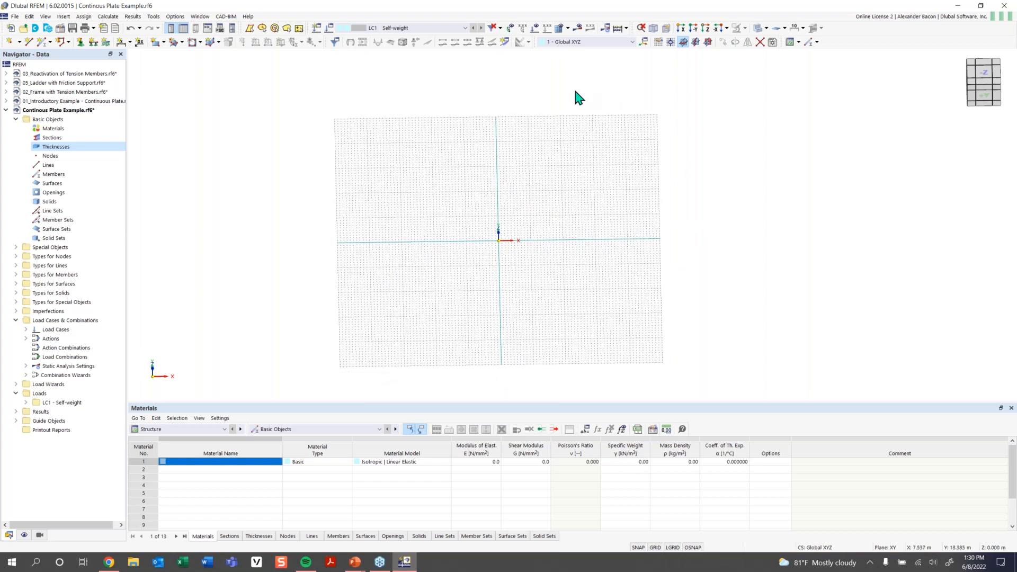
pyautogui.click(705, 29)
pyautogui.keyDown('ctrl'); pyautogui.moveTo(644, 148); pyautogui.dragTo(603, 155, button='middle'); pyautogui.keyUp('ctrl')
pyautogui.click(736, 29)
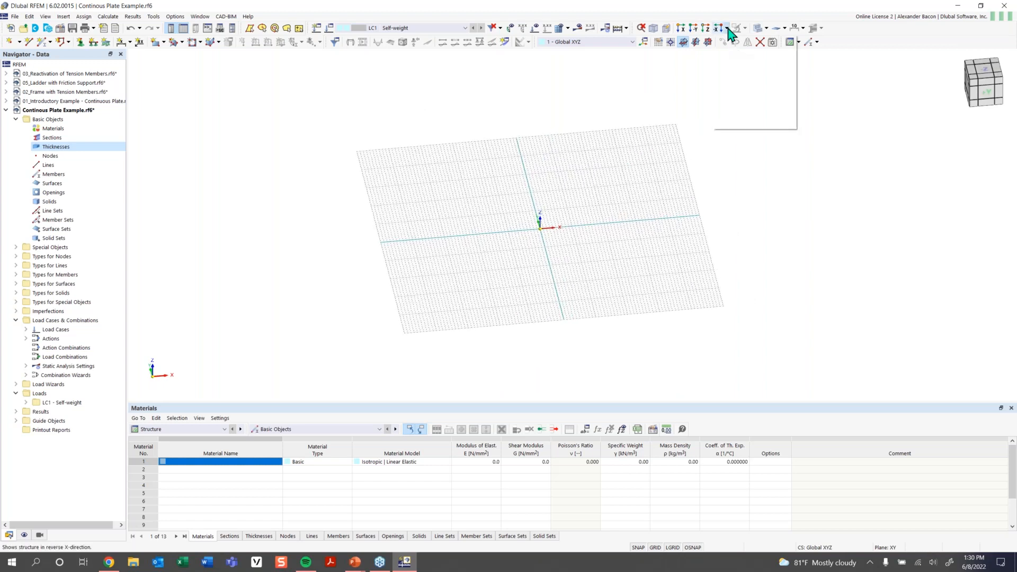
pyautogui.click(733, 55)
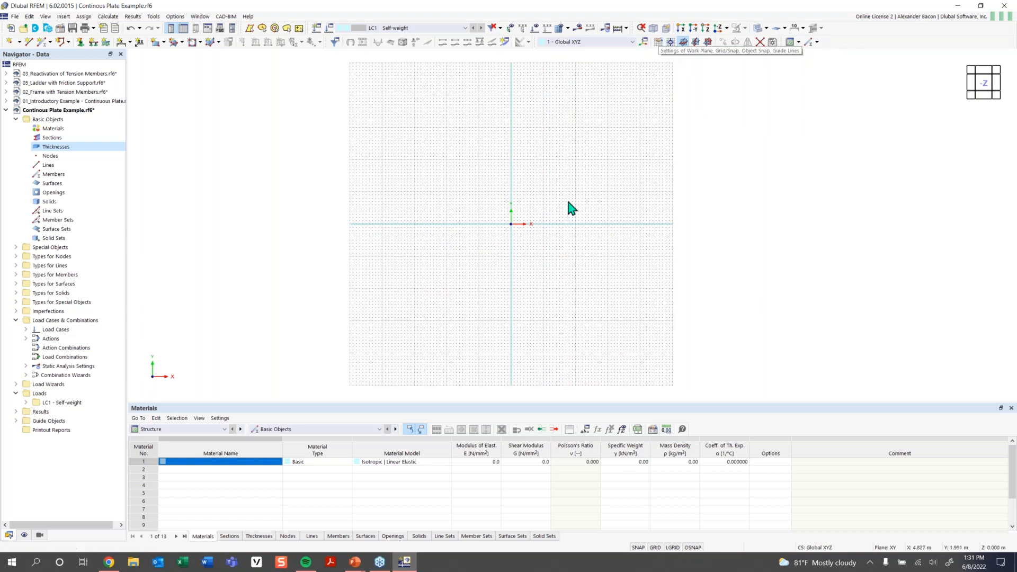
# Load the Imperial units template for the model from the work plane and grid settings.
pyautogui.click(660, 46)
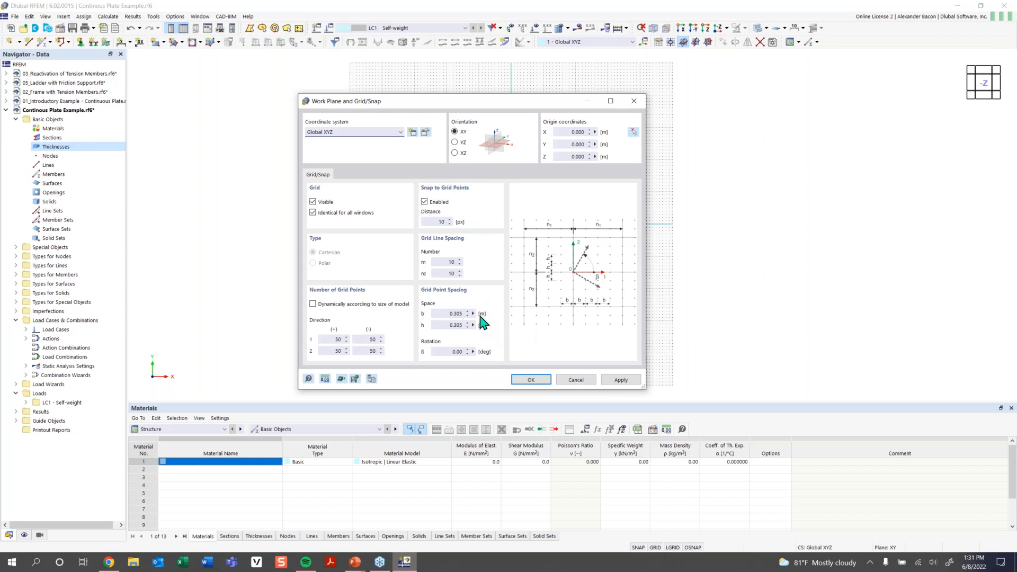
pyautogui.click(448, 314)
pyautogui.click(326, 379)
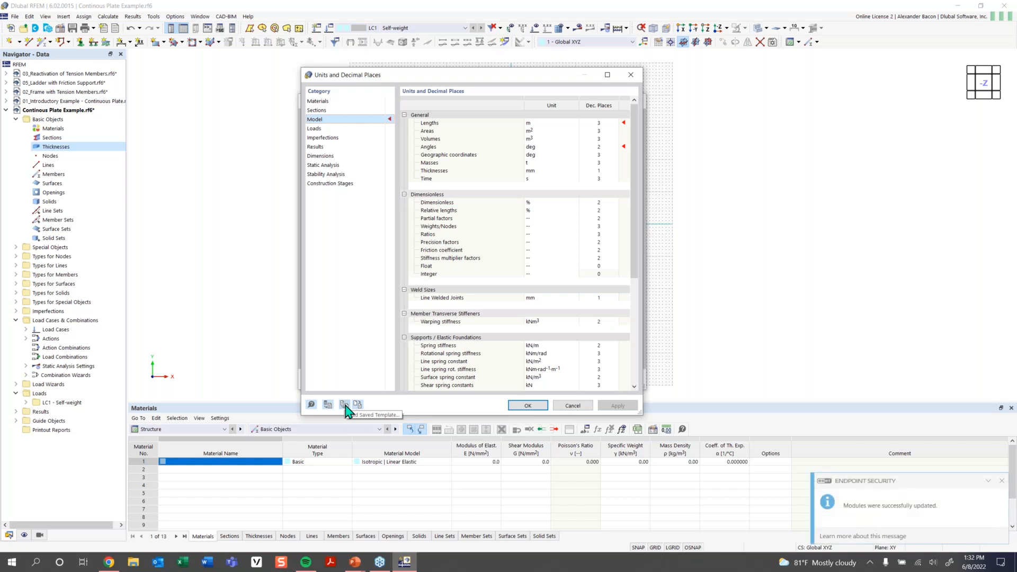
pyautogui.click(345, 404)
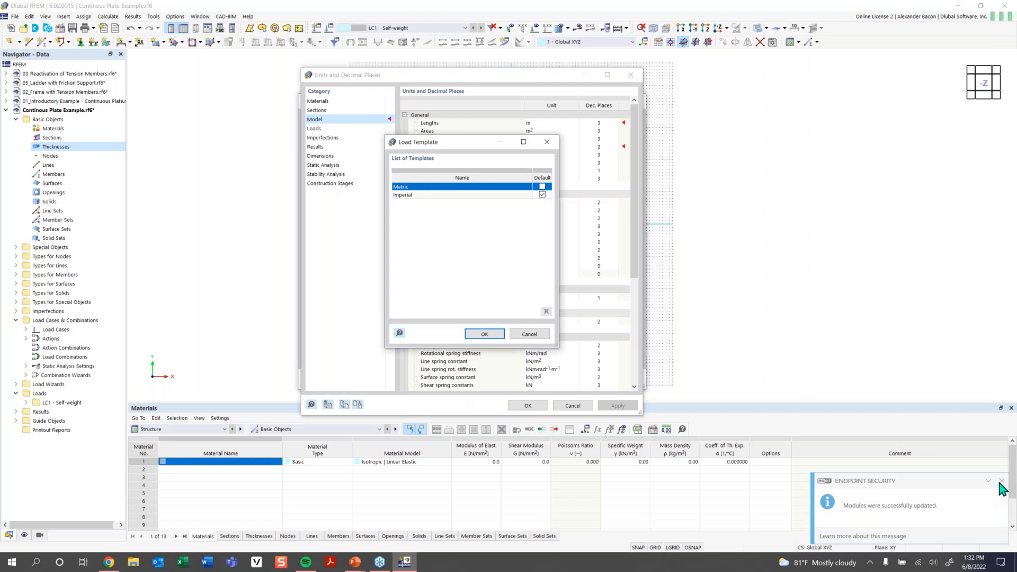
pyautogui.click(427, 196)
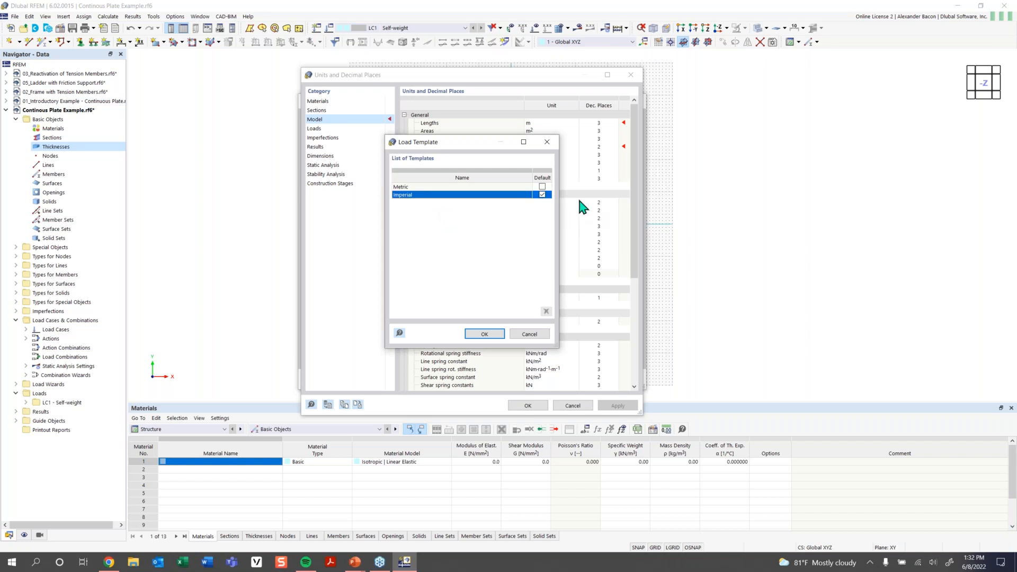
pyautogui.click(485, 334)
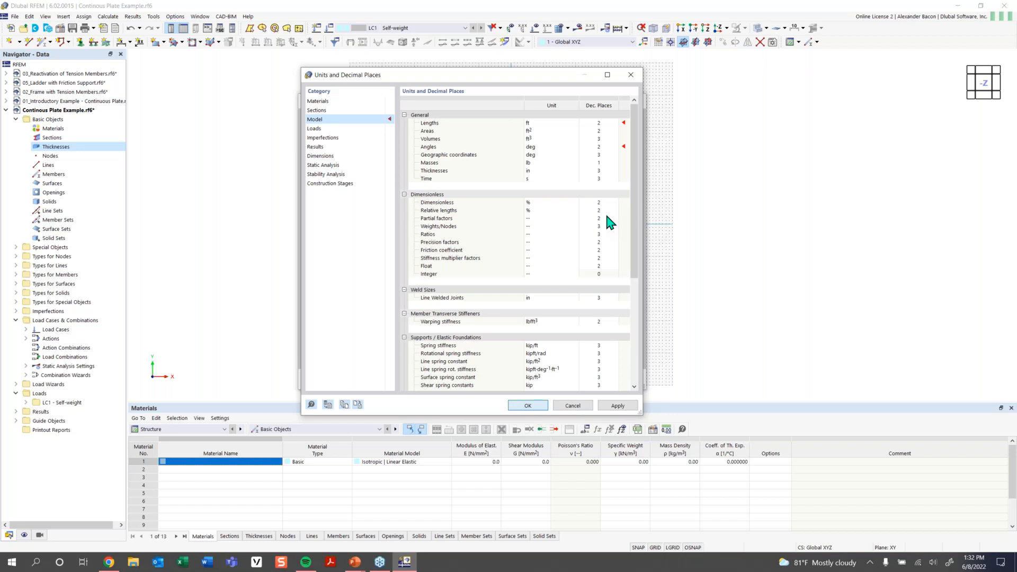
pyautogui.press('Return')
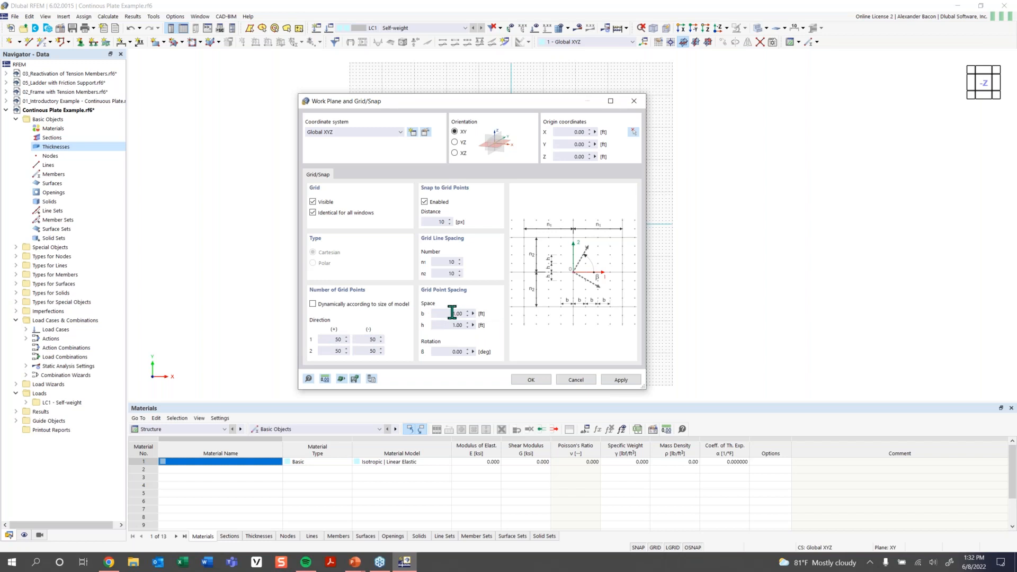
# Set the number of grid points to 100 in the positive and negative sense of both directions and apply the grid settings.
pyautogui.click(332, 340)
pyautogui.doubleClick(342, 342)
pyautogui.write('1')
pyautogui.press('Tab')
pyautogui.moveTo(362, 340); pyautogui.dragTo(393, 338)
pyautogui.click(330, 351)
pyautogui.doubleClick(332, 351)
pyautogui.write('100')
pyautogui.press('Tab')
pyautogui.write('100')
pyautogui.click(540, 381)
pyautogui.scroll(-4, 566, 314)
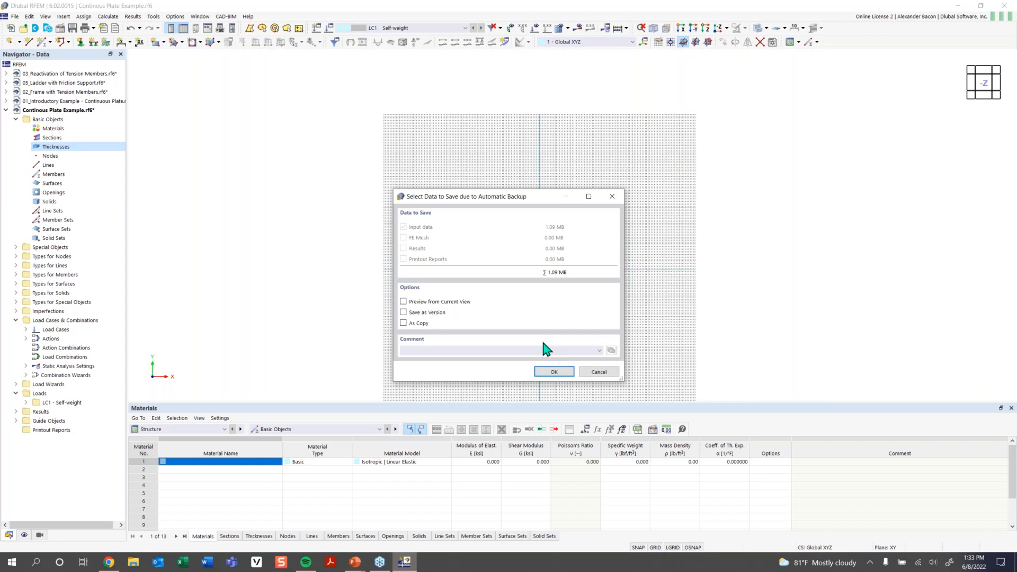
# Accept the automatic backup and save the model as Continous Plate Example.rf6 in the Student Training - RFEM 6 folder.
pyautogui.click(551, 372)
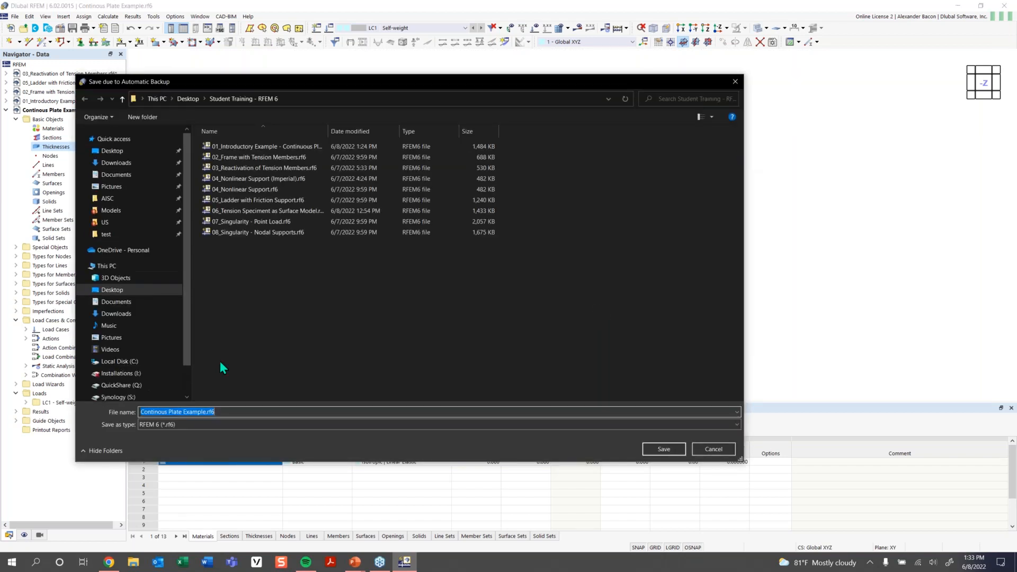
pyautogui.click(664, 449)
pyautogui.click(532, 282)
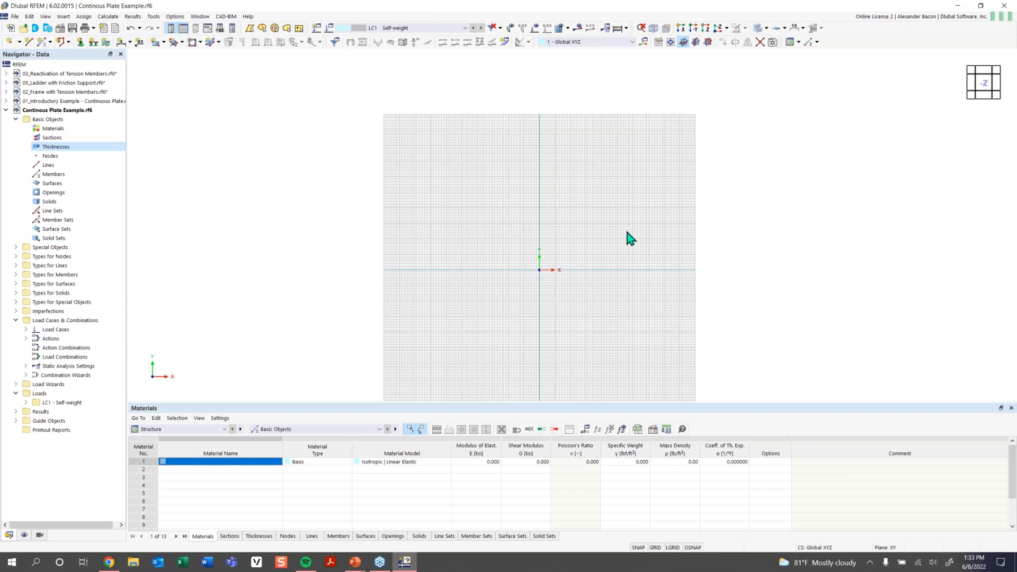
pyautogui.scroll(2, 571, 267)
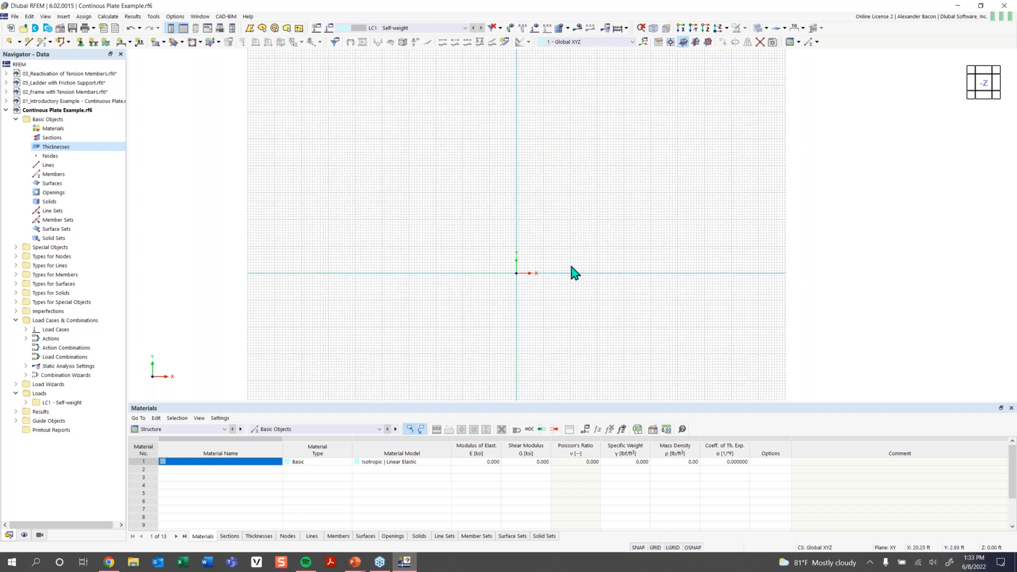
# Start a new rectangular surface with standard stiffness and create a uniform thickness of 12 in for it.
pyautogui.moveTo(576, 272); pyautogui.dragTo(480, 312, button='middle')
pyautogui.scroll(2, 480, 313)
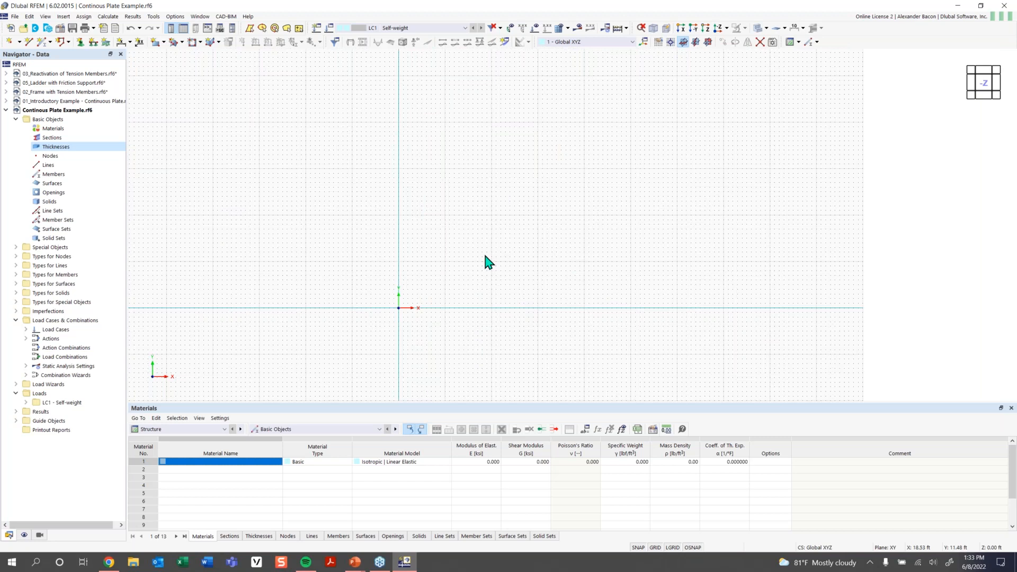
pyautogui.click(155, 42)
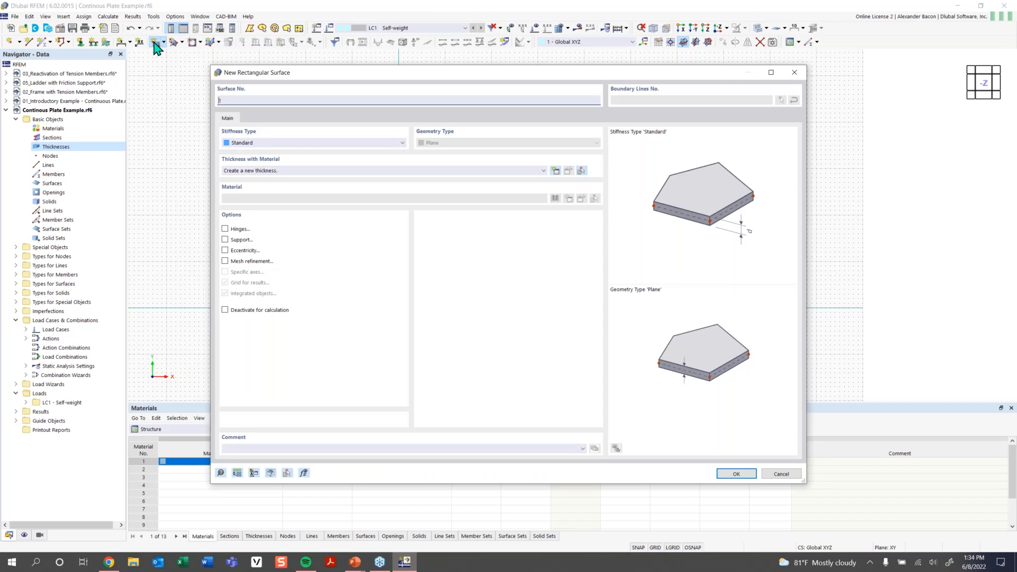
pyautogui.moveTo(377, 75); pyautogui.dragTo(339, 62)
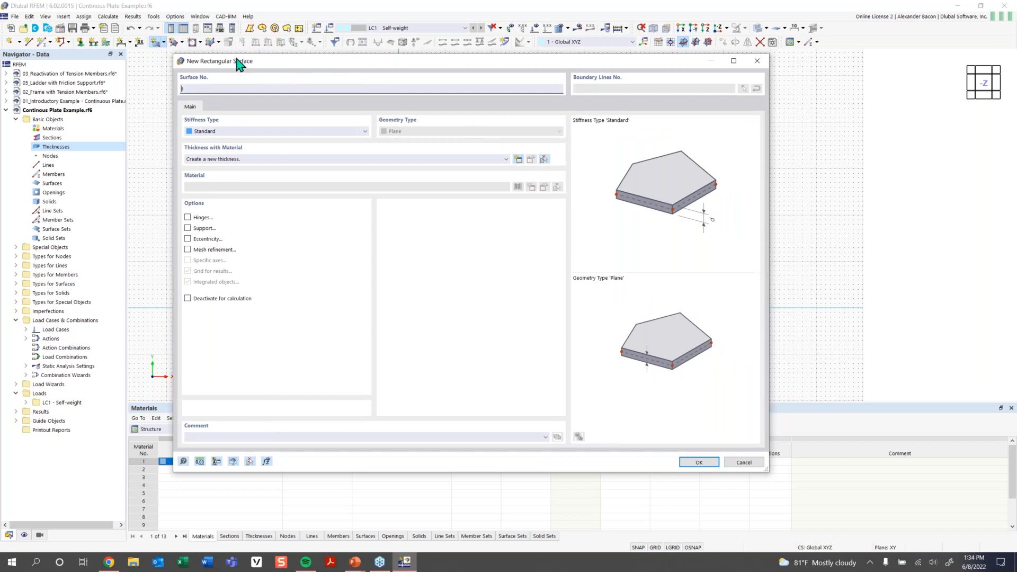
pyautogui.click(335, 162)
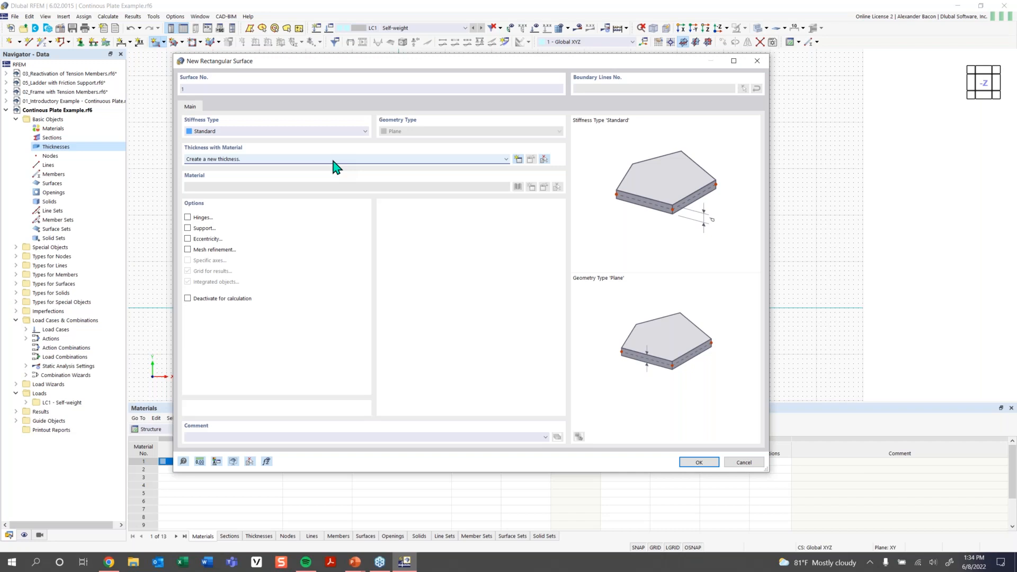
pyautogui.click(335, 162)
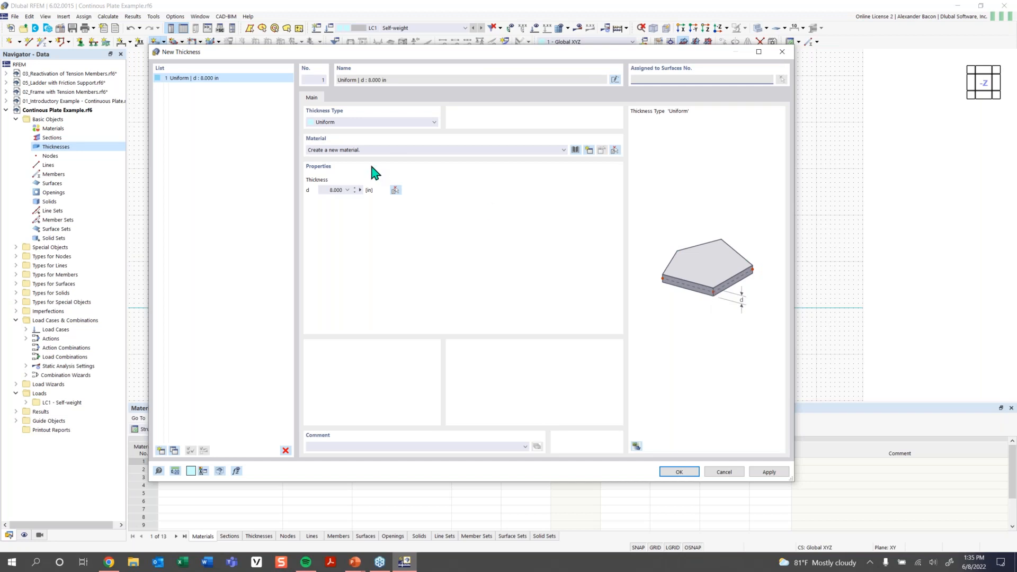
pyautogui.moveTo(320, 190); pyautogui.dragTo(366, 191)
pyautogui.write('12')
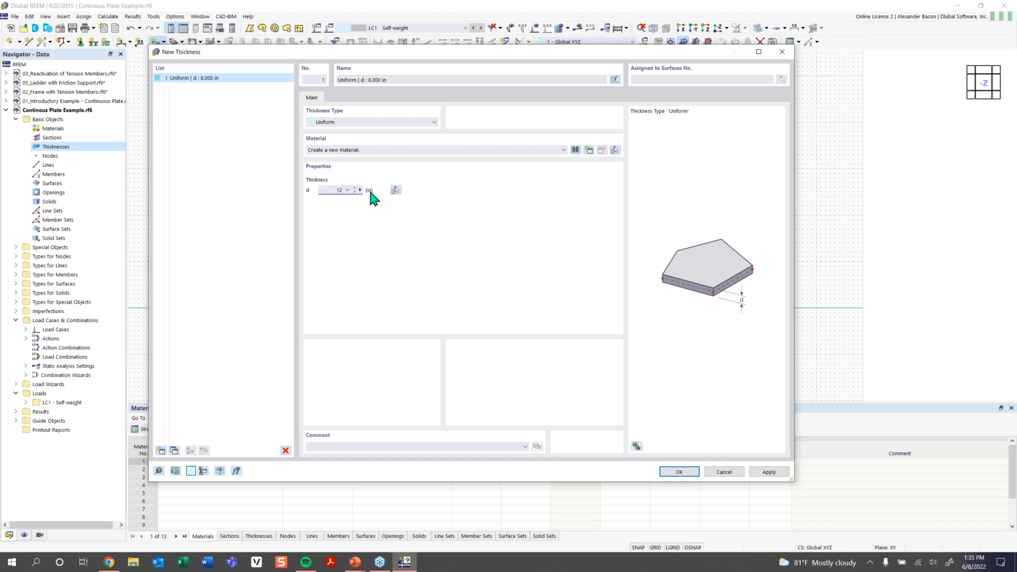
# Filter the material library to United States, material type and subtype Concrete, and select Concrete f'c = 4000 psi from the ACI 318-19 series.
pyautogui.click(576, 150)
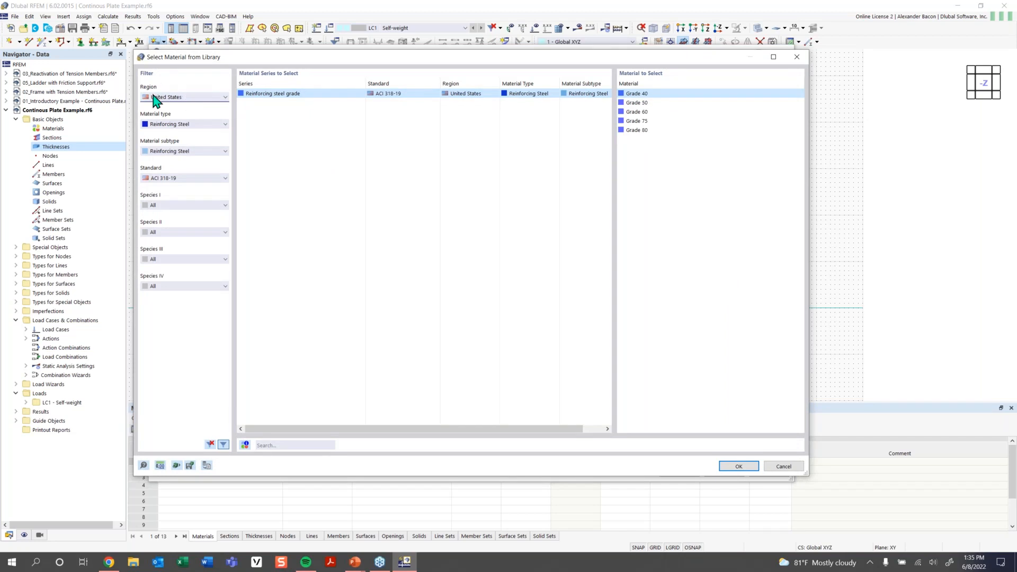
pyautogui.click(196, 98)
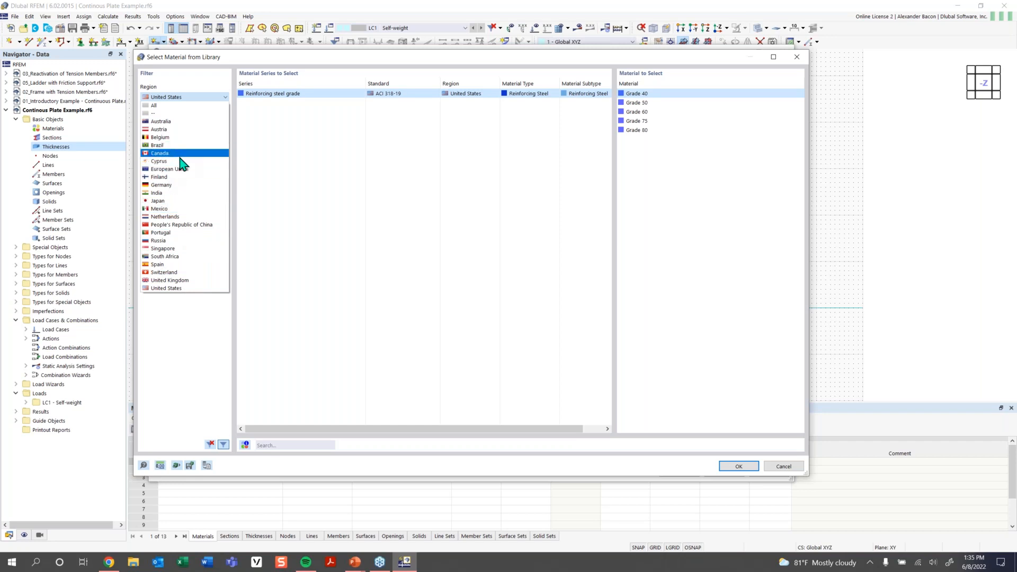
pyautogui.click(179, 288)
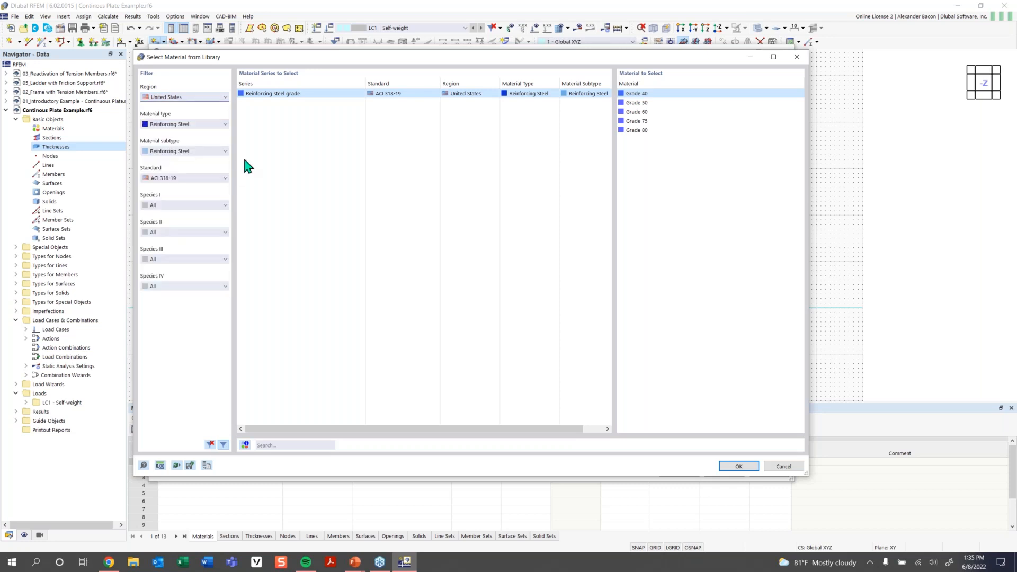
pyautogui.click(178, 129)
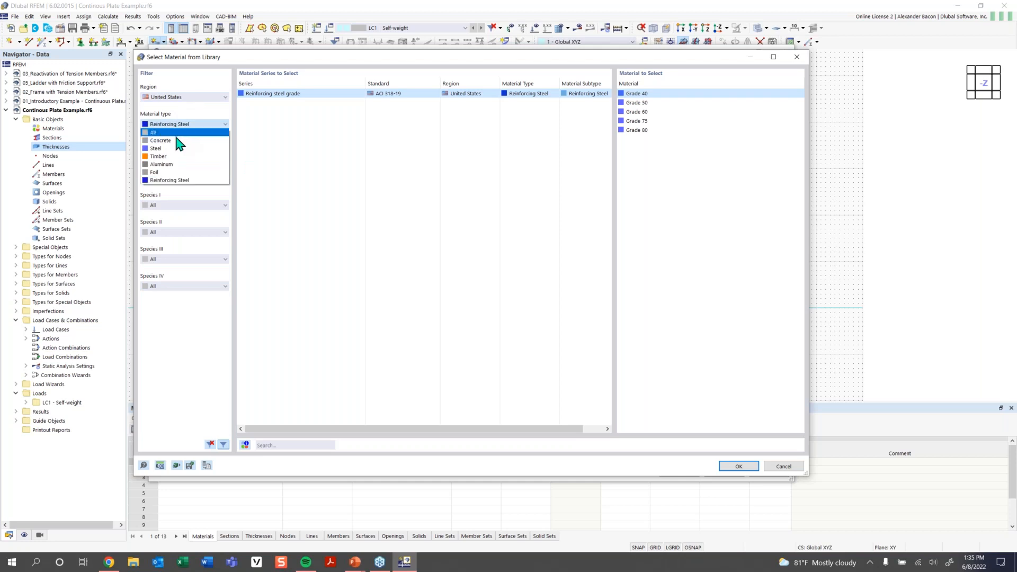
pyautogui.click(179, 146)
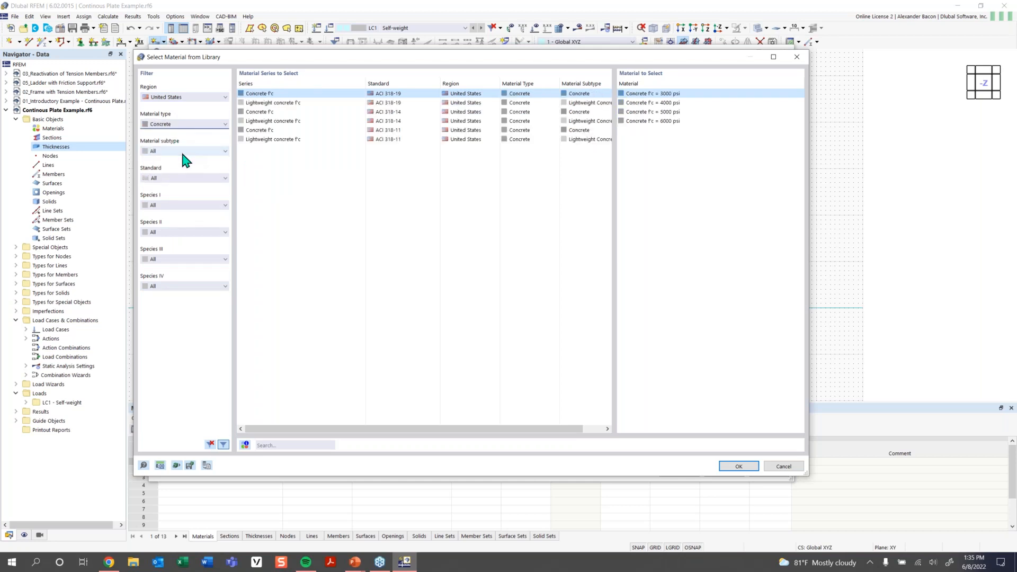
pyautogui.click(185, 125)
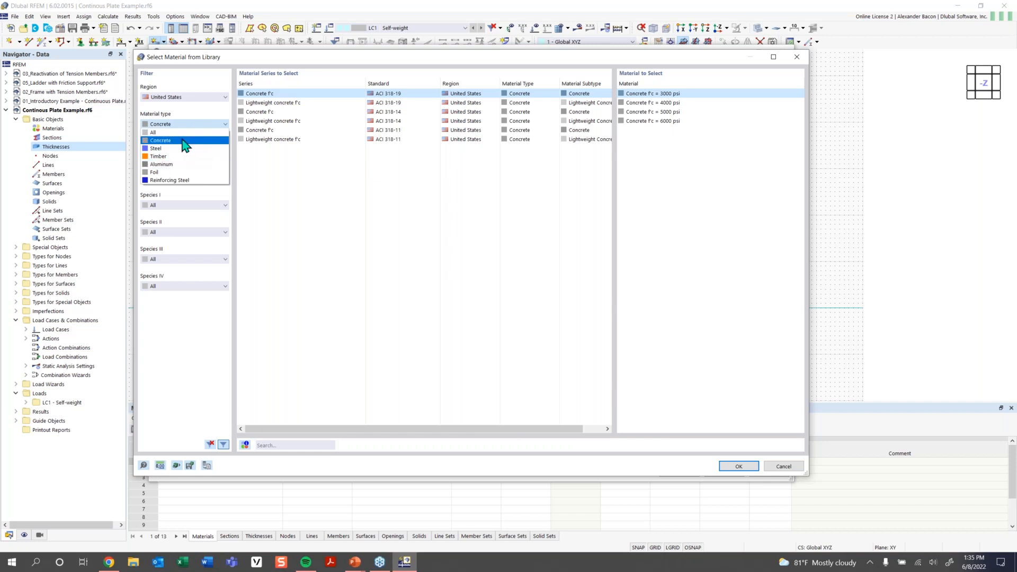
pyautogui.click(185, 140)
pyautogui.click(188, 151)
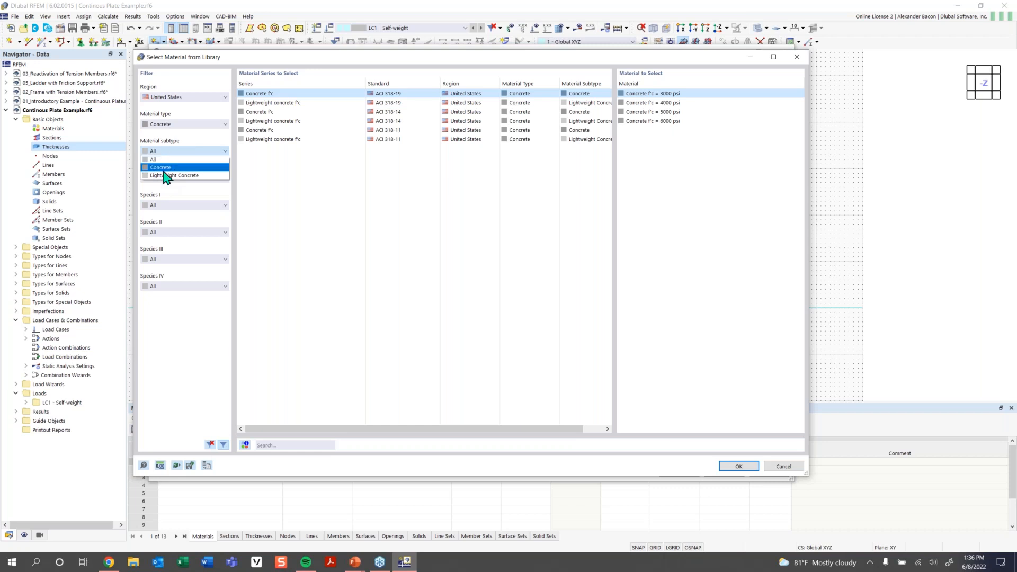
pyautogui.click(162, 168)
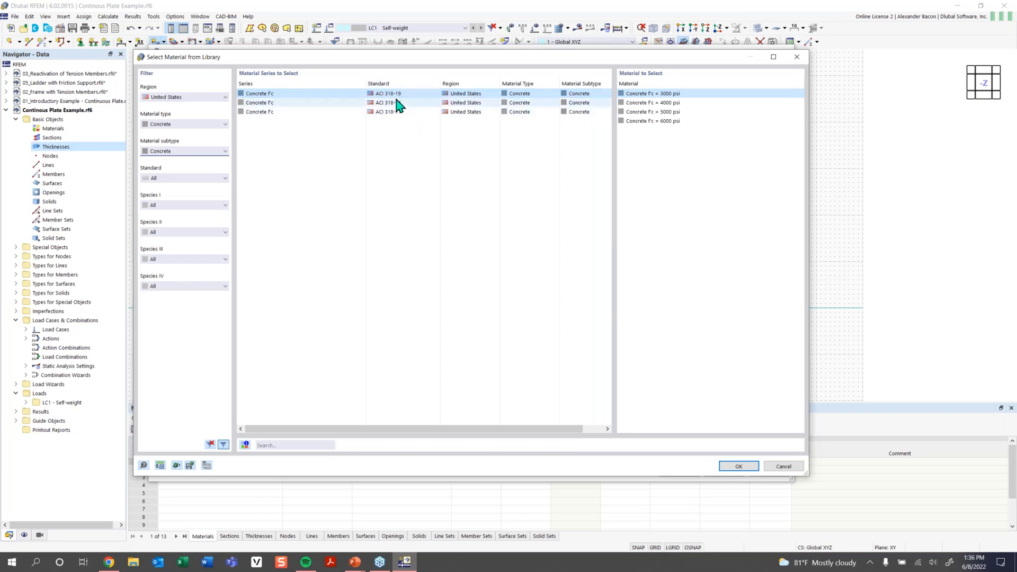
pyautogui.click(432, 91)
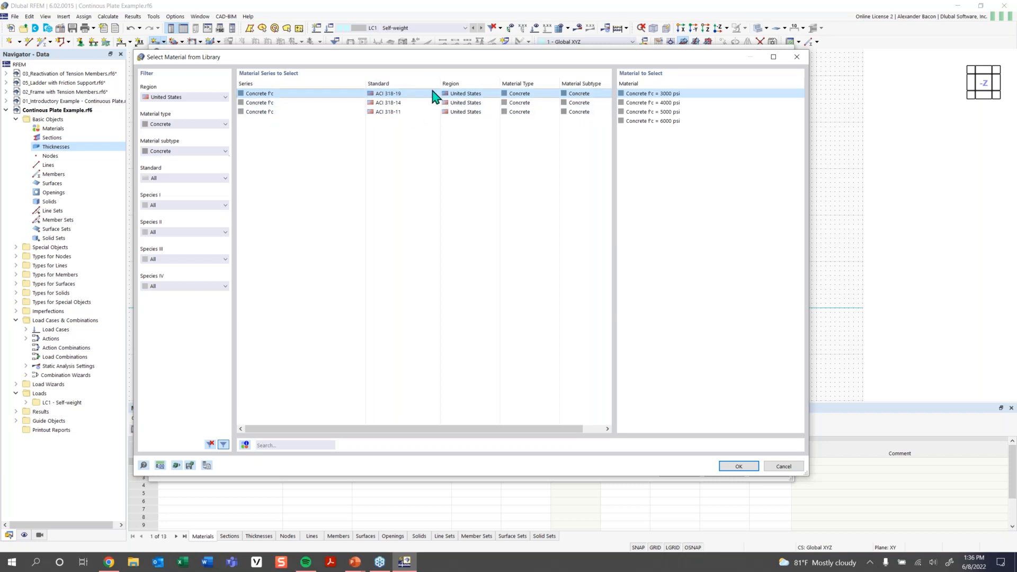
pyautogui.click(679, 103)
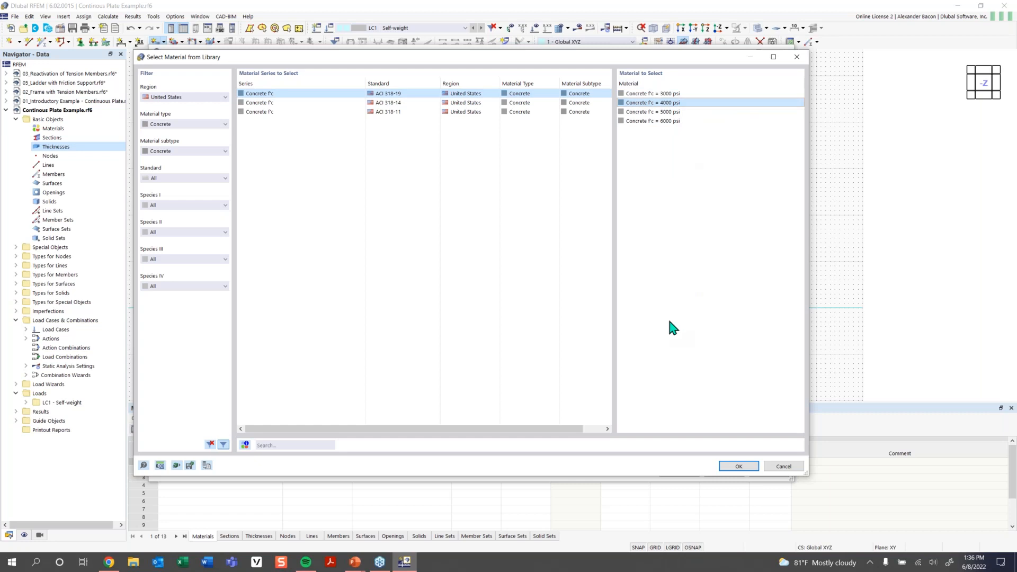
# Clear the material library filters, search for Concrete, and assign the selected f'c = 4000 psi material to the thickness.
pyautogui.click(284, 445)
pyautogui.click(206, 100)
pyautogui.click(239, 417)
pyautogui.click(211, 443)
pyautogui.click(276, 446)
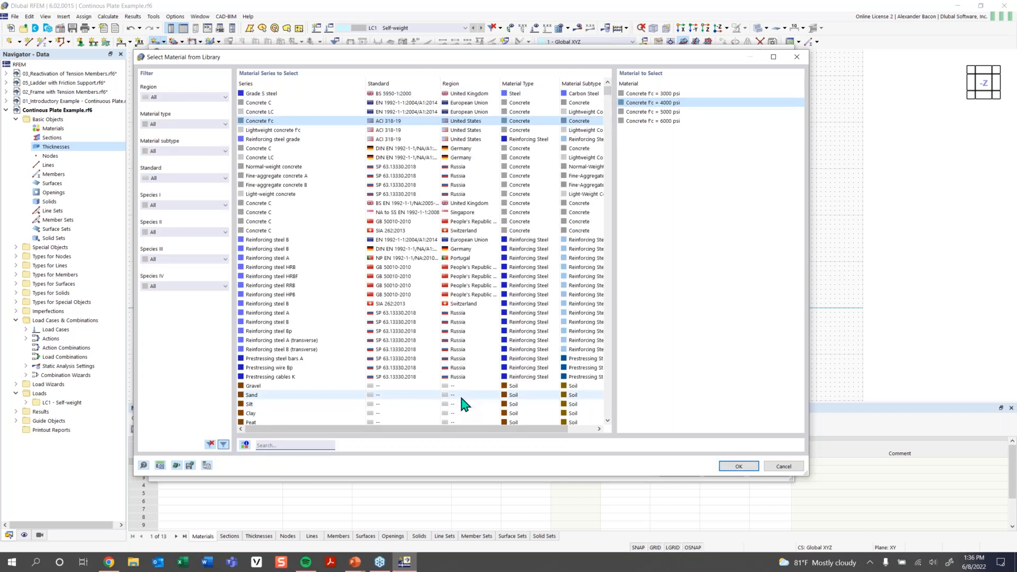
pyautogui.write('Co')
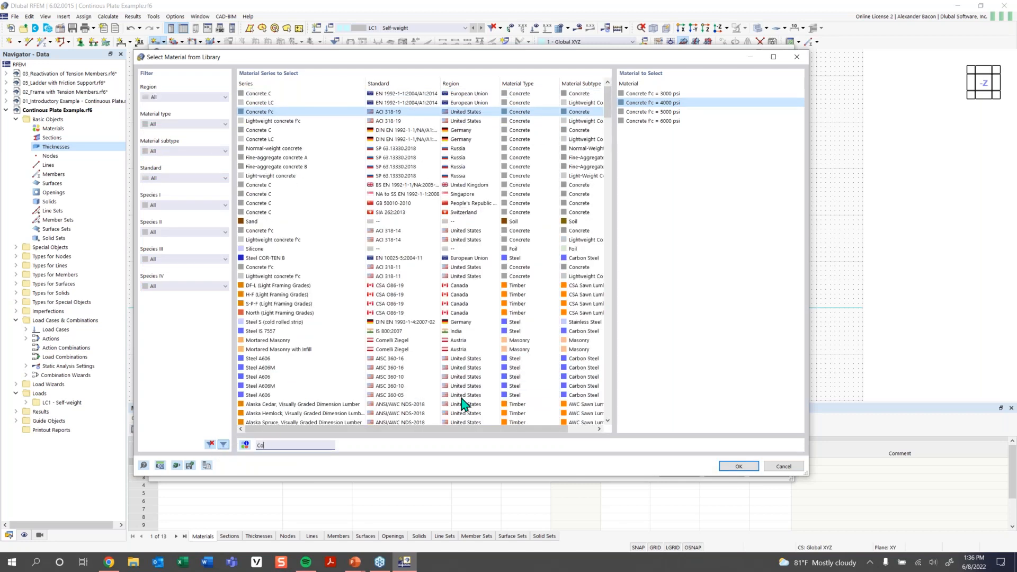
pyautogui.write('ncrete')
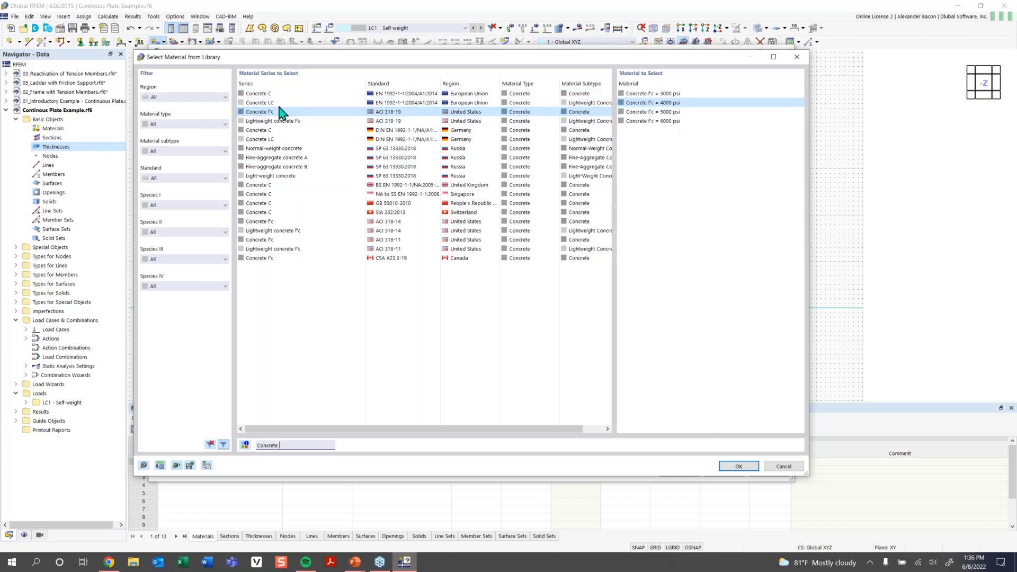
pyautogui.click(749, 469)
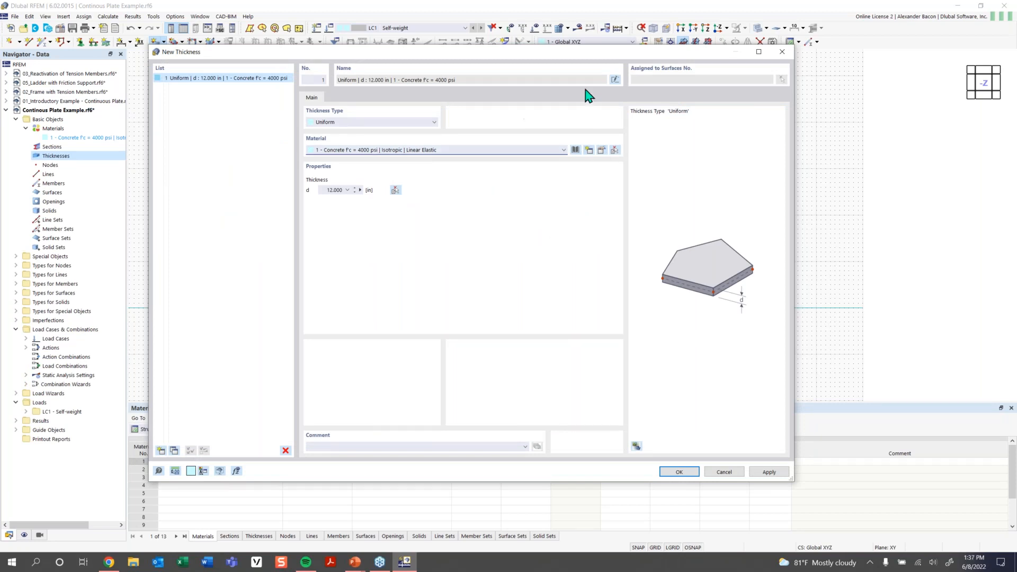
# Make the concrete user-defined with a Poisson's ratio of 0, and accept the material, thickness and surface settings.
pyautogui.click(603, 154)
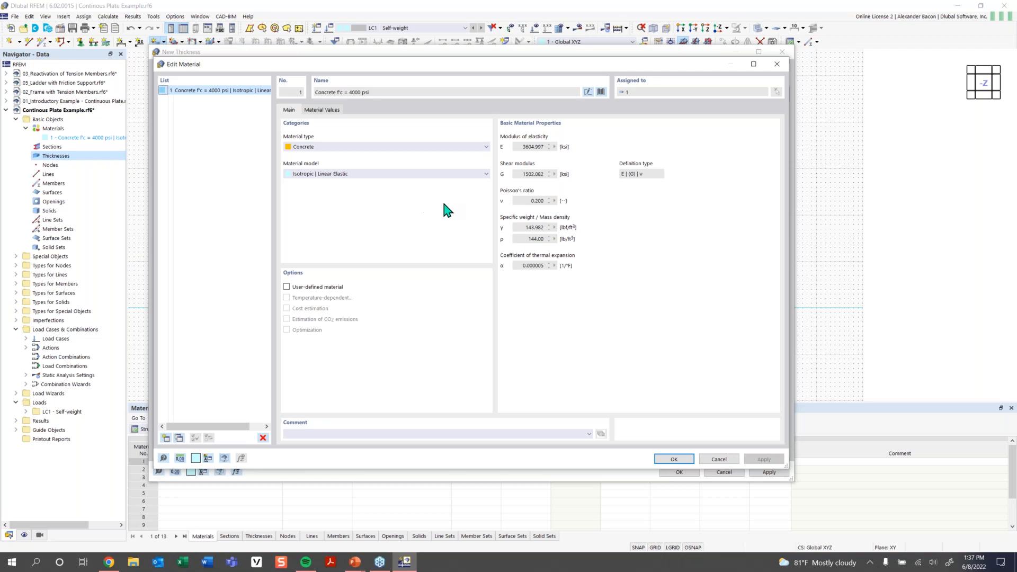
pyautogui.click(300, 289)
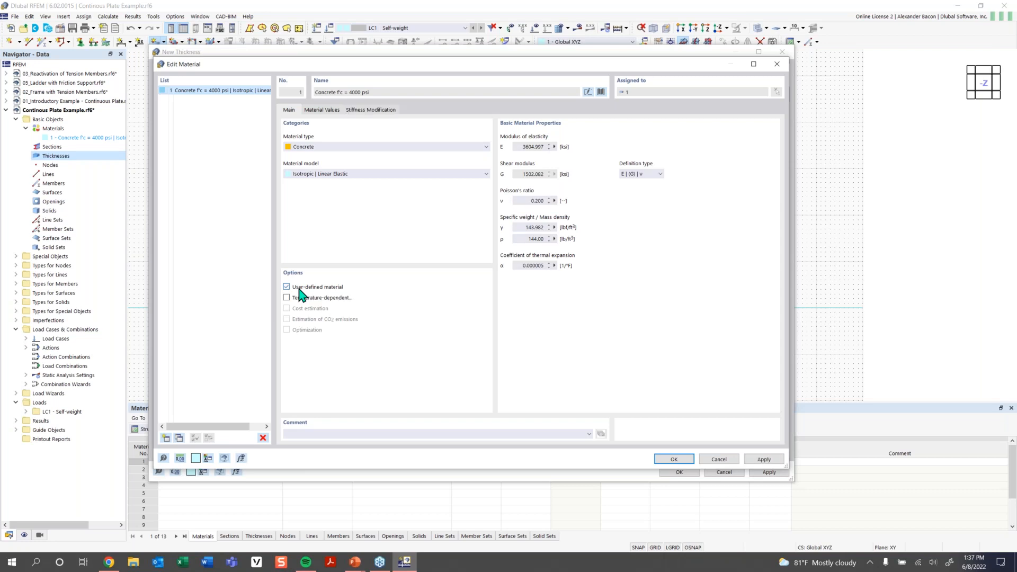
pyautogui.click(529, 202)
pyautogui.write('0')
pyautogui.click(671, 460)
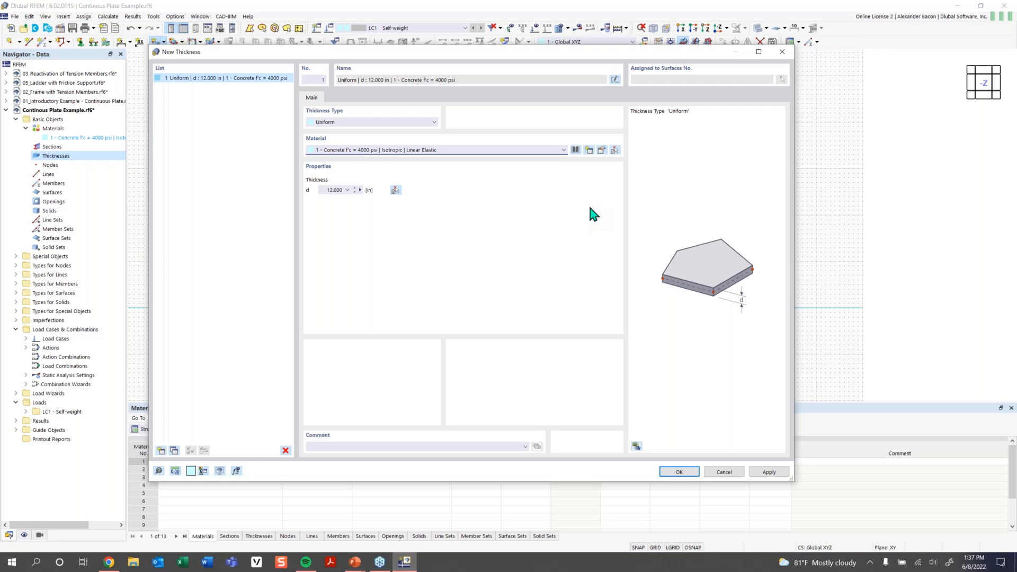
pyautogui.click(679, 472)
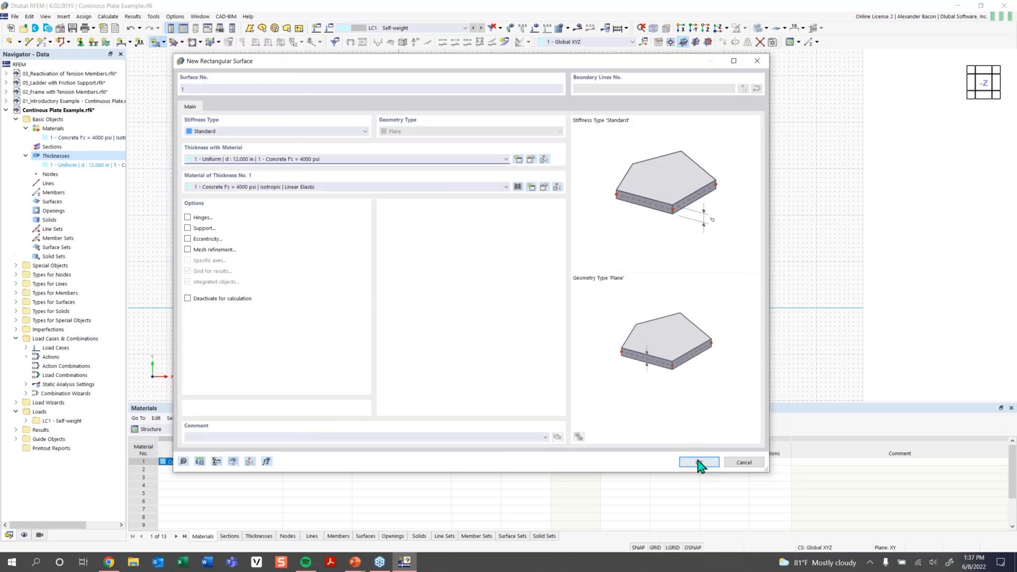
pyautogui.click(699, 463)
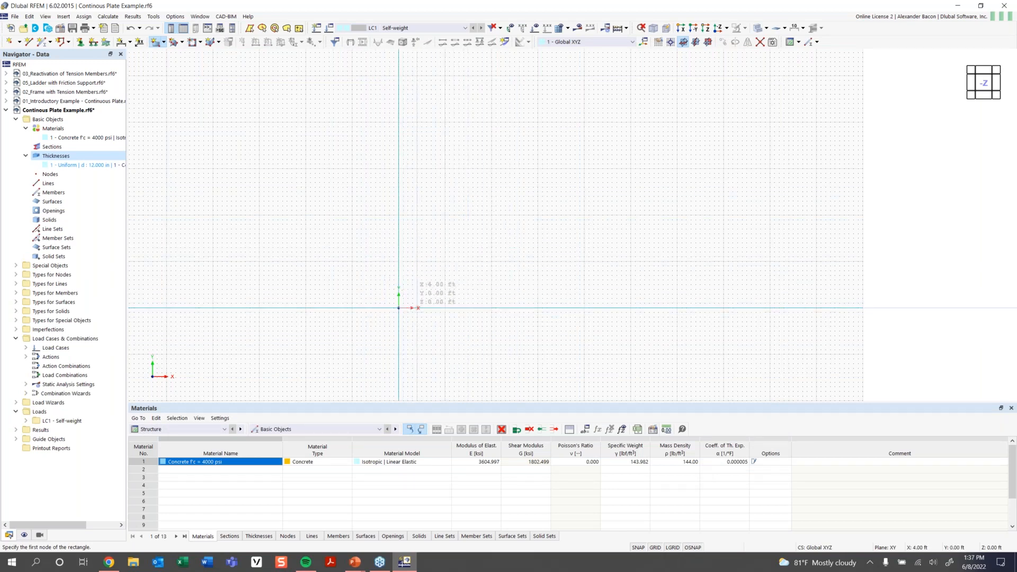
# Draw the rectangular surface from the origin to X 32 ft and Y about 16 ft, and end the command.
pyautogui.scroll(2, 392, 292)
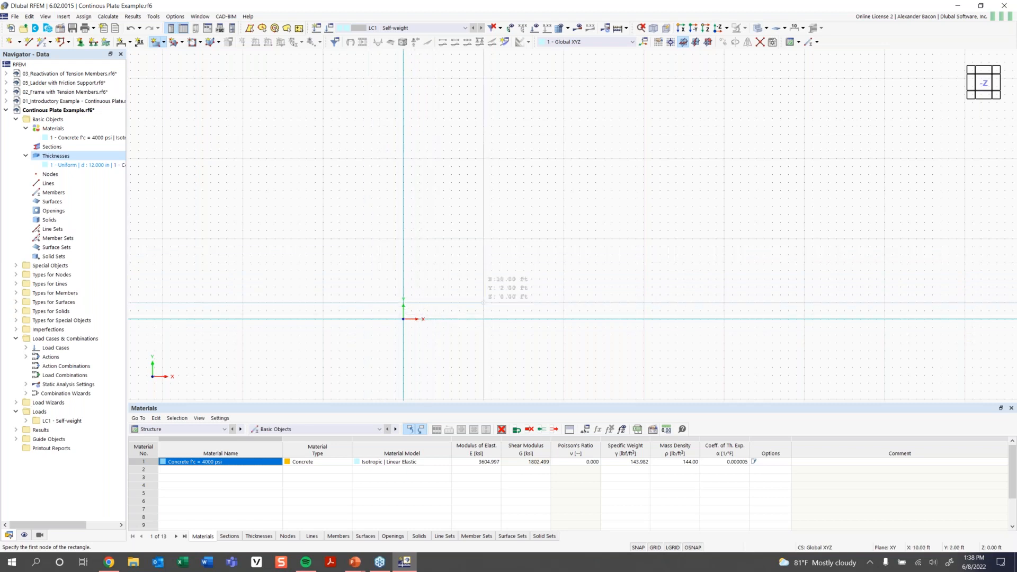
pyautogui.moveTo(485, 286); pyautogui.dragTo(398, 304, button='middle')
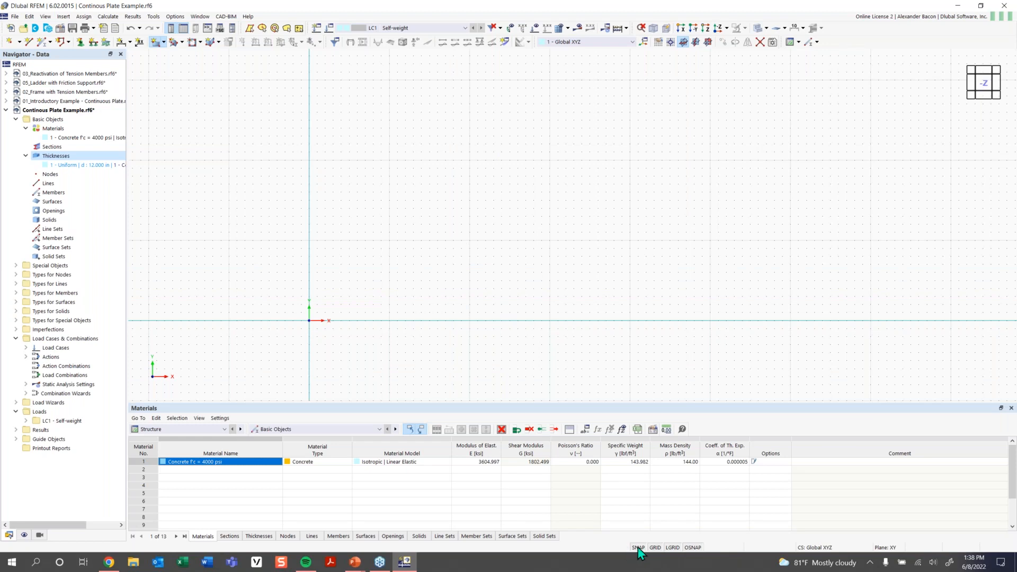
pyautogui.rightClick(694, 547)
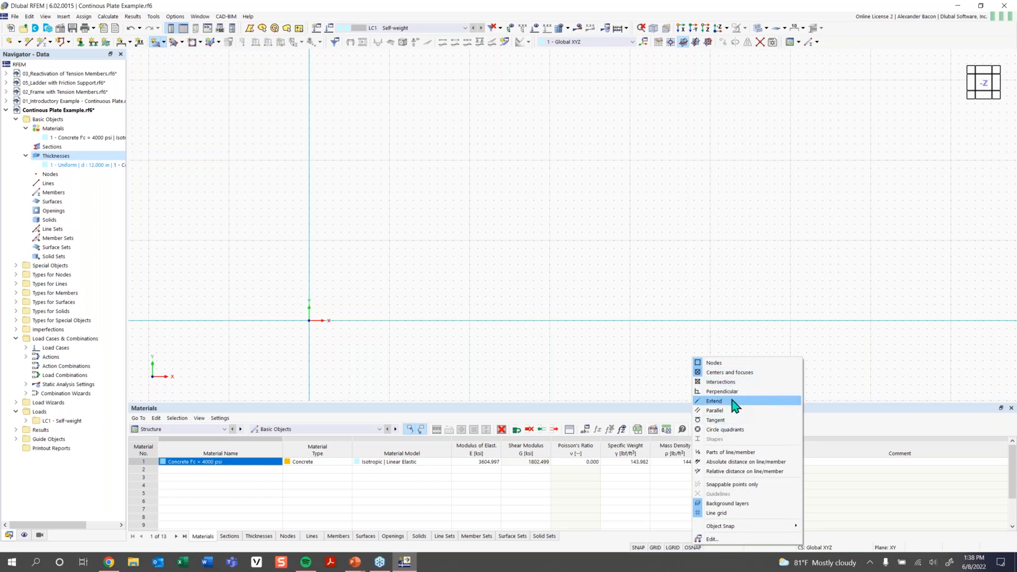
pyautogui.click(545, 305)
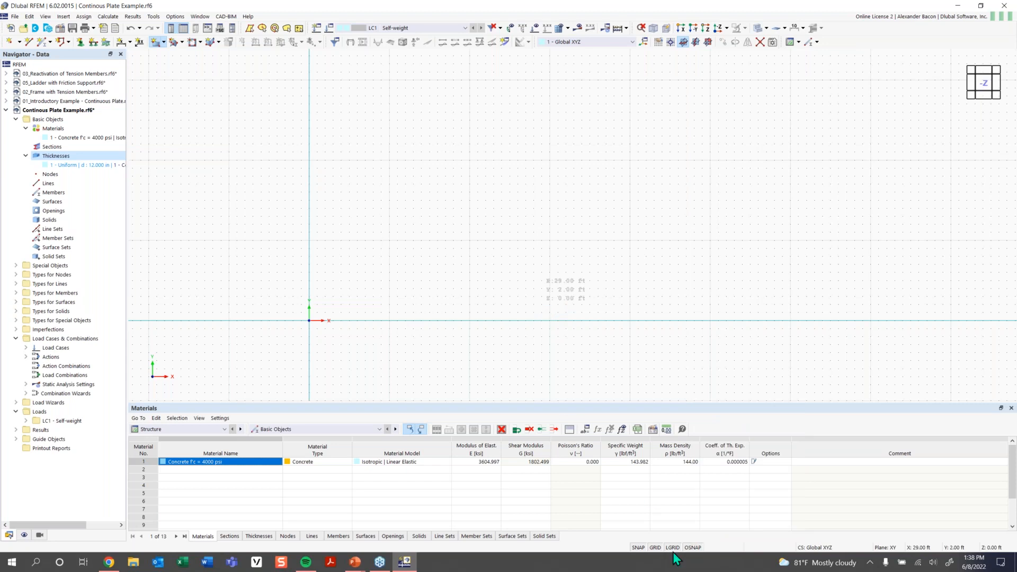
pyautogui.press('Escape')
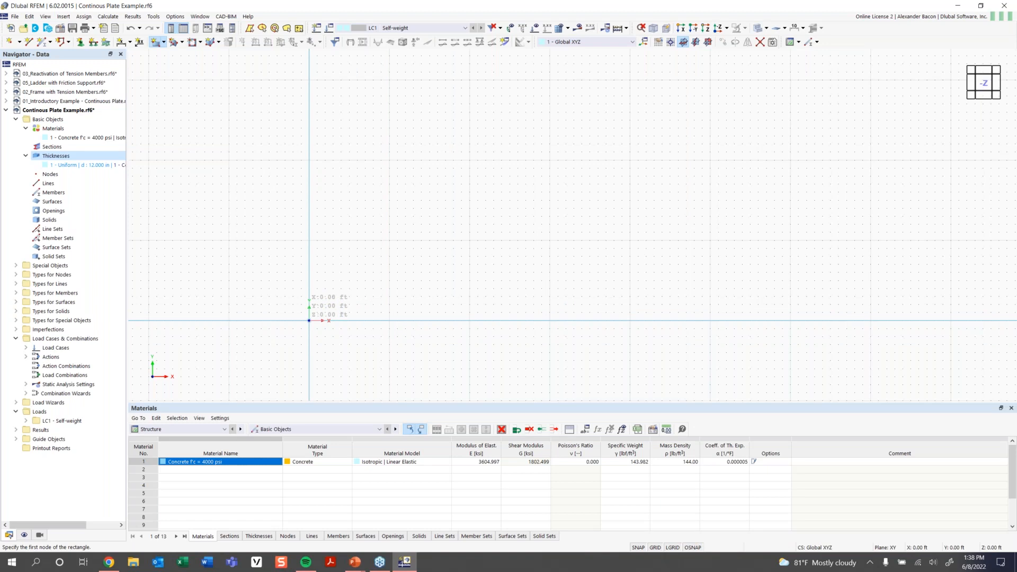
pyautogui.click(308, 320)
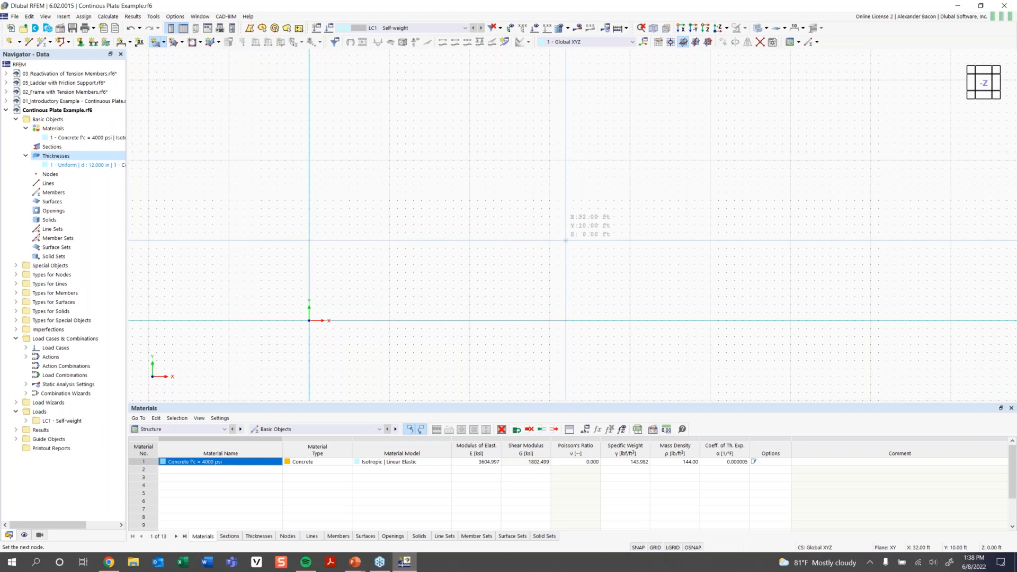
pyautogui.click(565, 192)
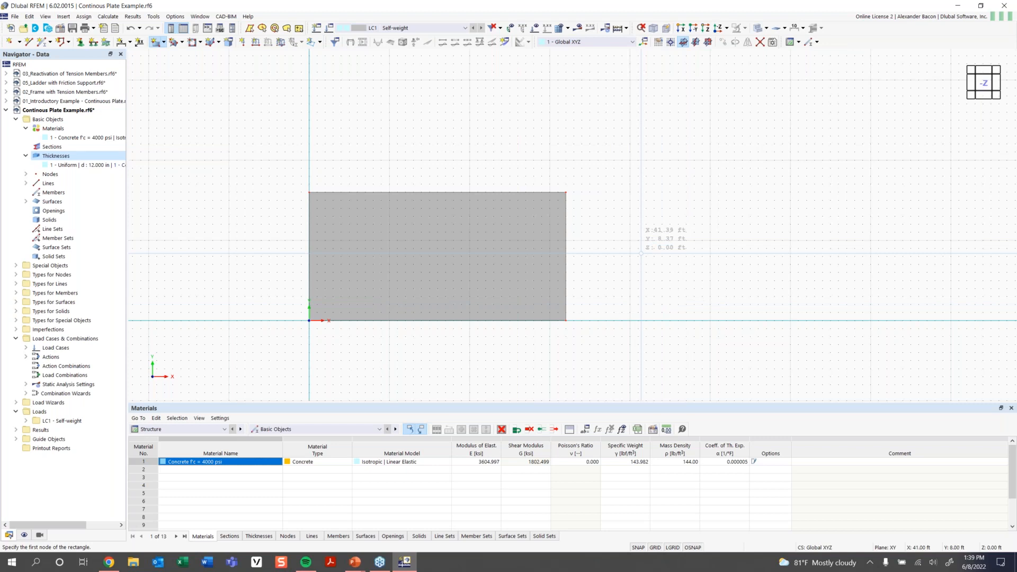
pyautogui.press('Escape')
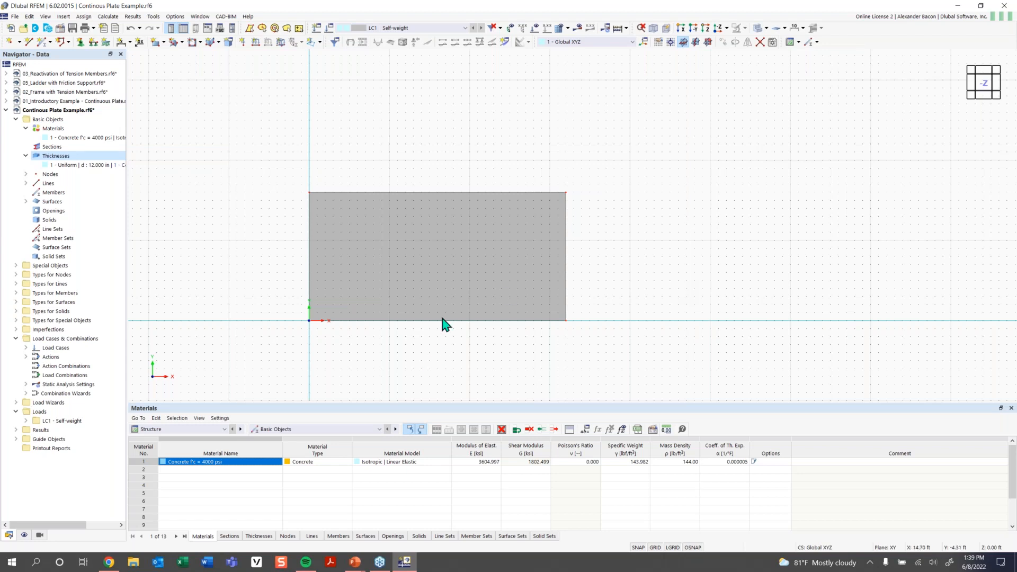
pyautogui.scroll(3, 452, 281)
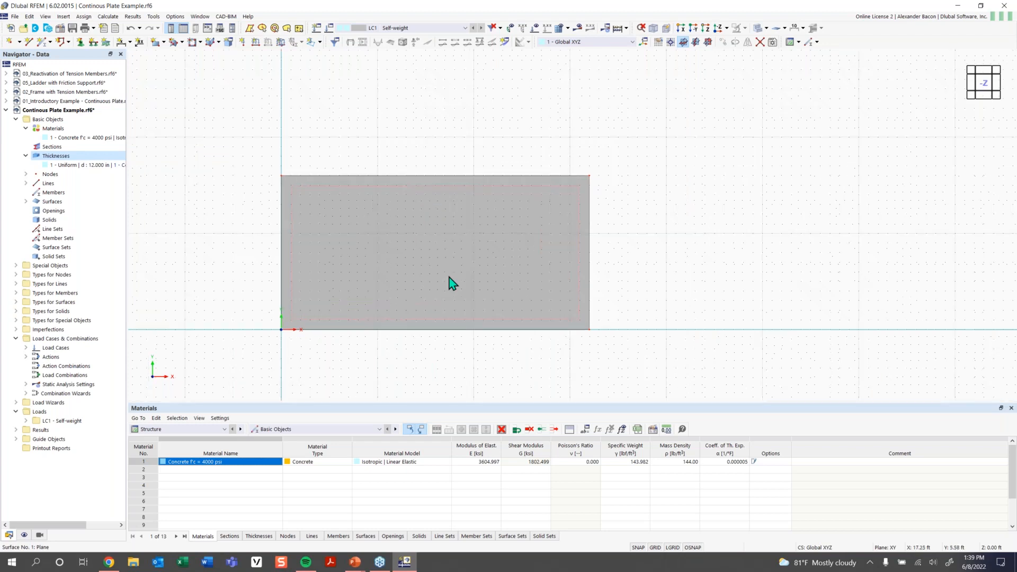
pyautogui.moveTo(457, 274); pyautogui.dragTo(495, 269, button='middle')
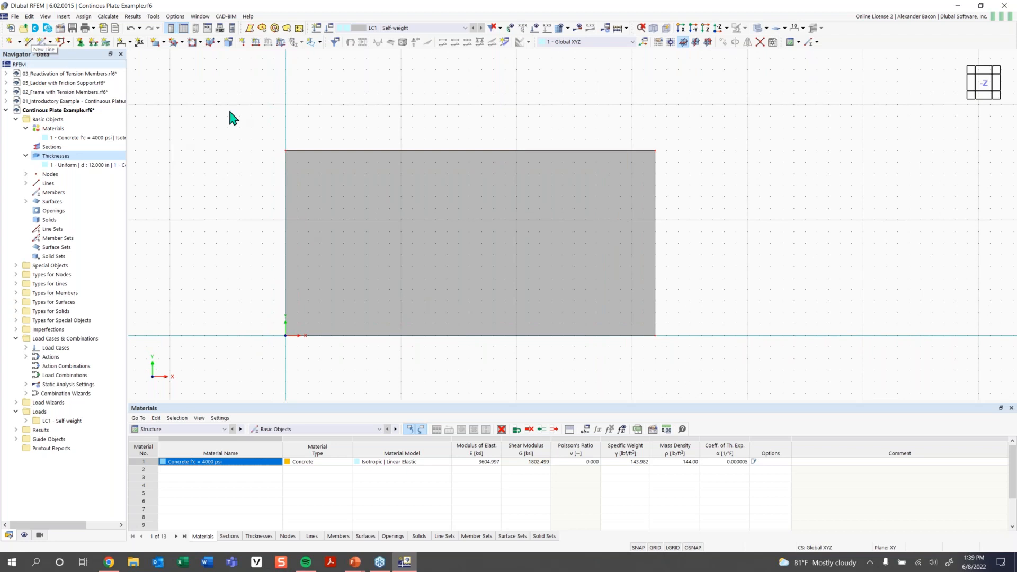
# Draw a single line across the plate from X 16 ft, Y 16 ft to X 16 ft, Y 0 ft, and end the command.
pyautogui.click(30, 42)
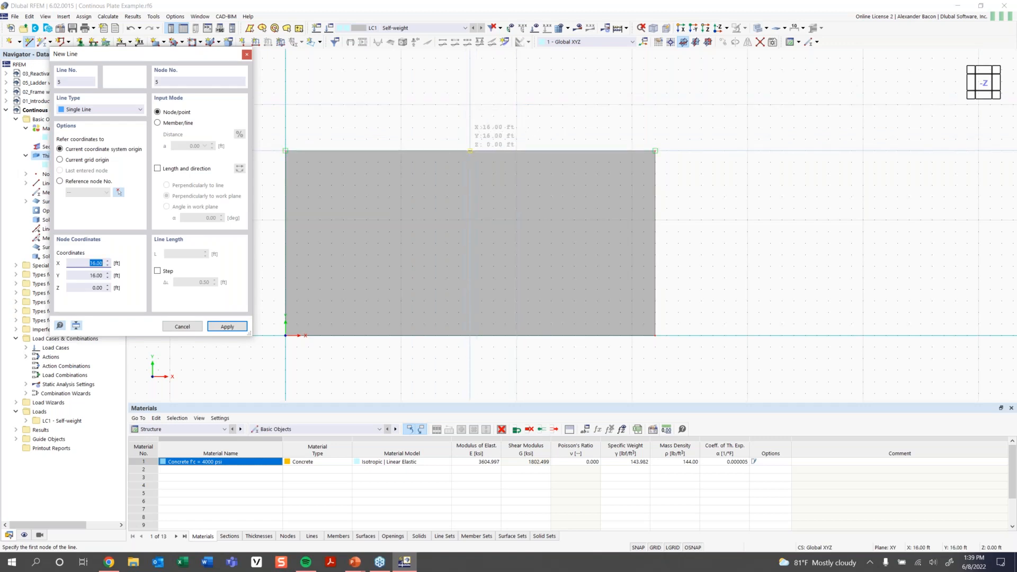
pyautogui.click(470, 151)
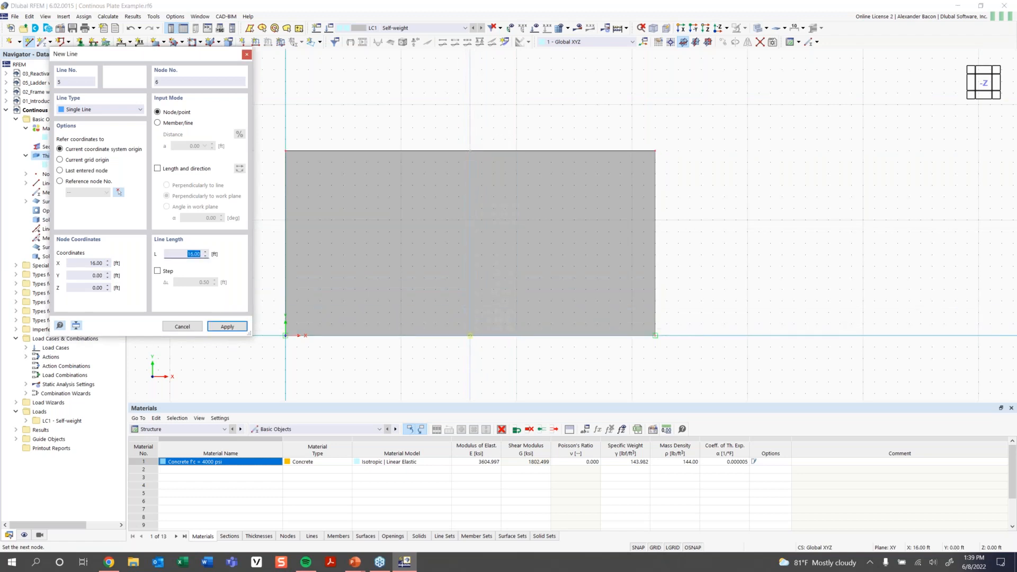
pyautogui.click(470, 335)
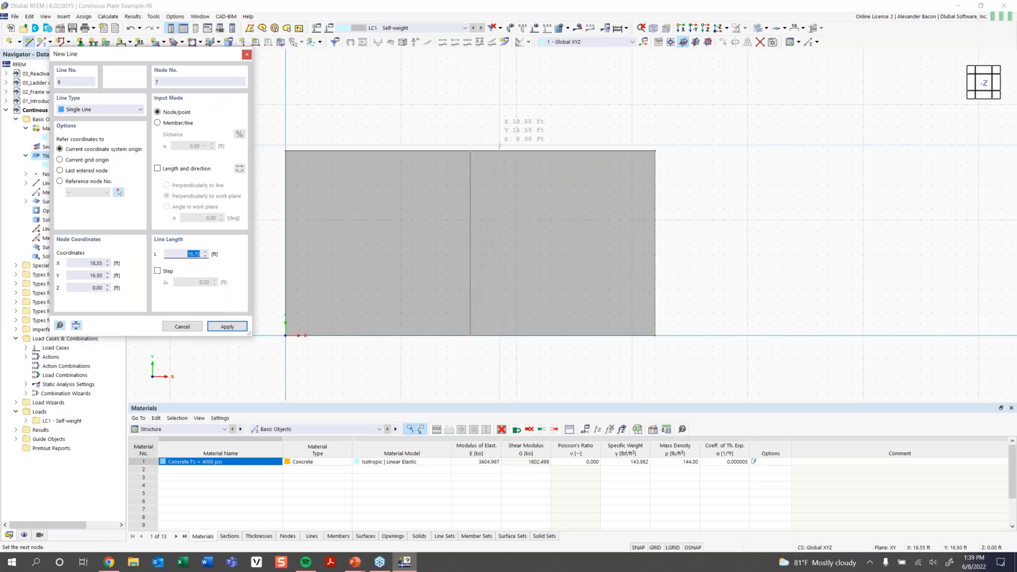
pyautogui.press('Escape')
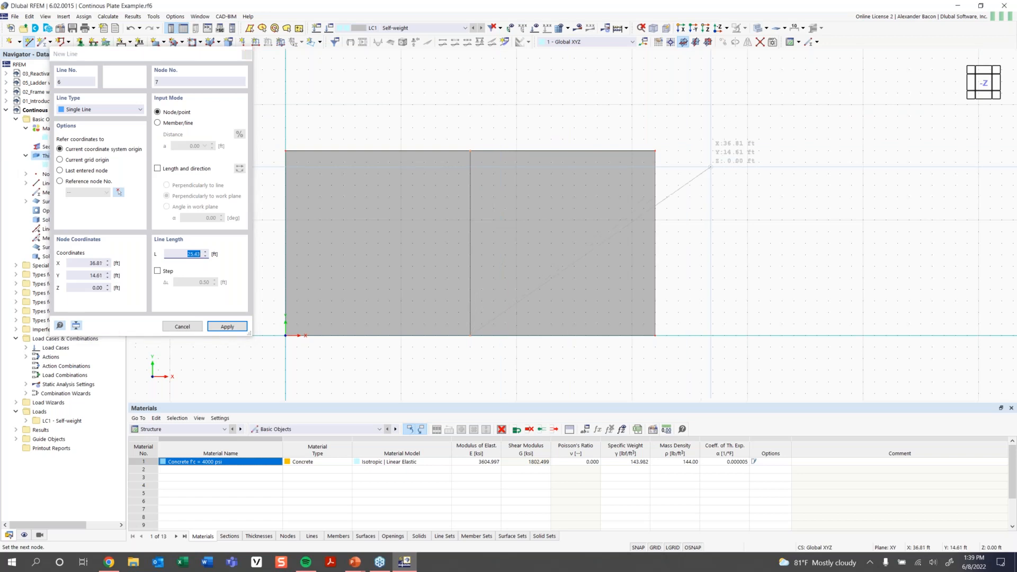
pyautogui.press('Escape')
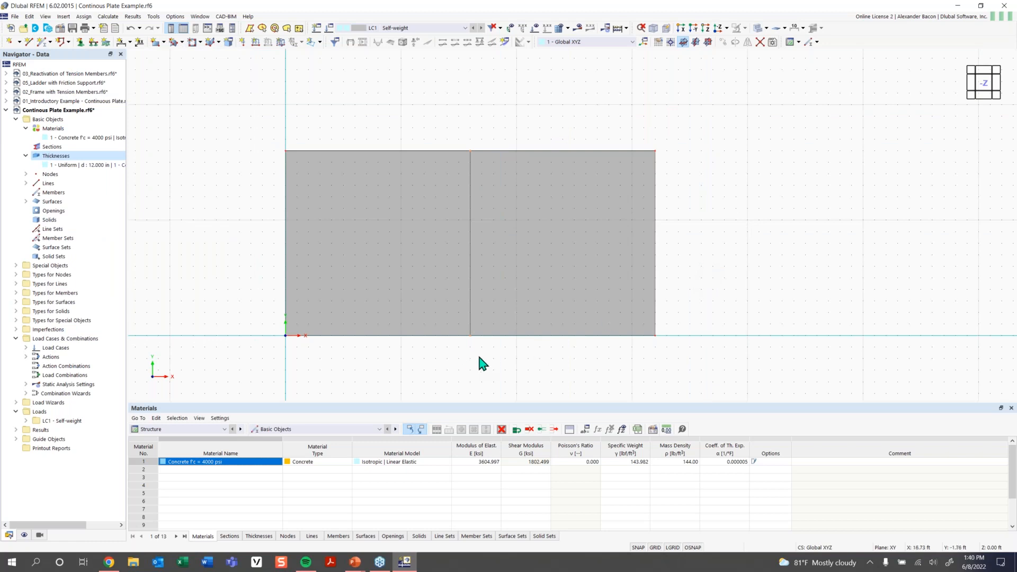
# Inspect the node type and coordinates of the dividing line's node on the plate edge at Y 16 ft.
pyautogui.scroll(2, 474, 153)
pyautogui.click(470, 150)
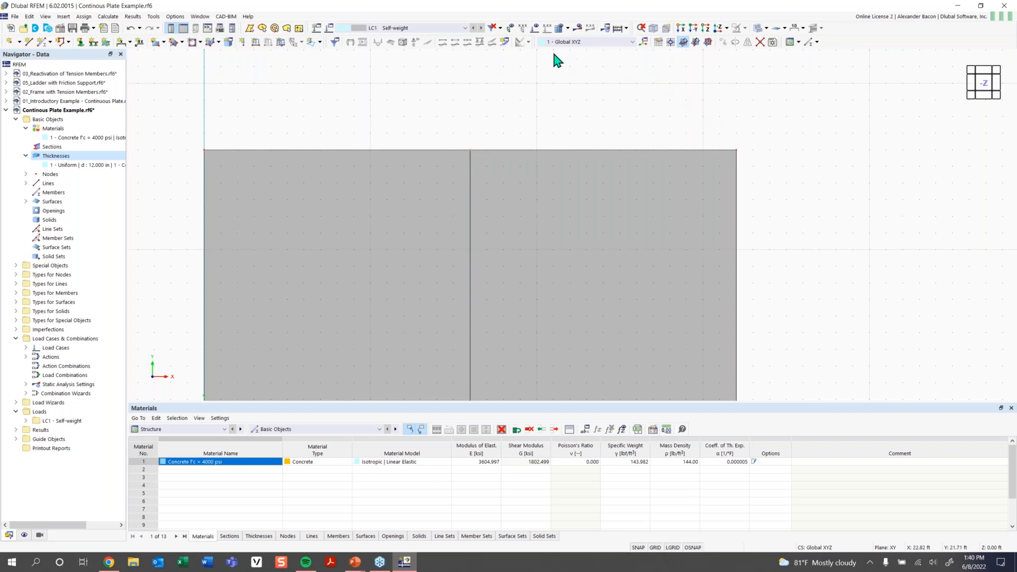
pyautogui.doubleClick(470, 151)
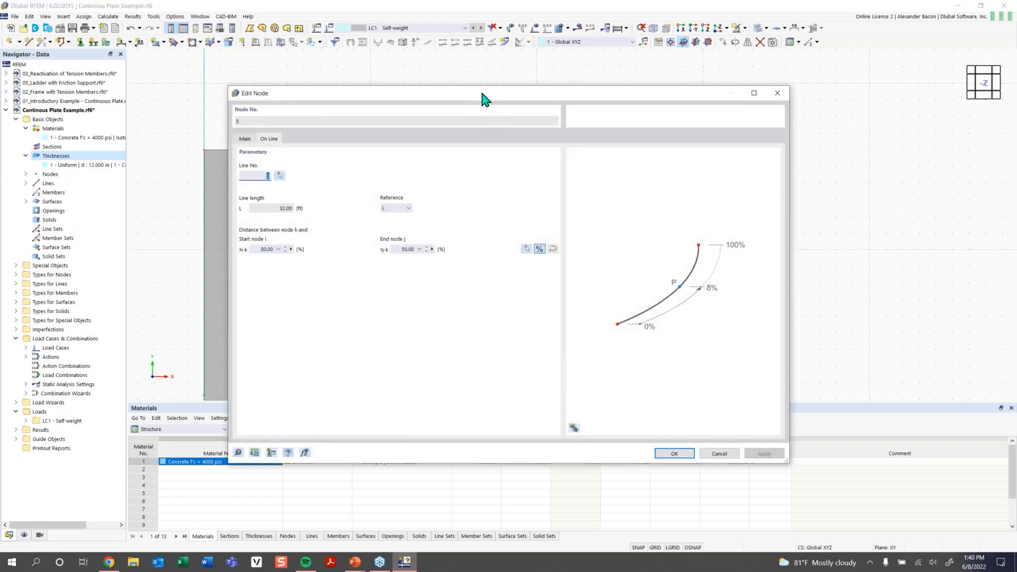
pyautogui.moveTo(483, 98); pyautogui.dragTo(444, 81)
pyautogui.click(206, 121)
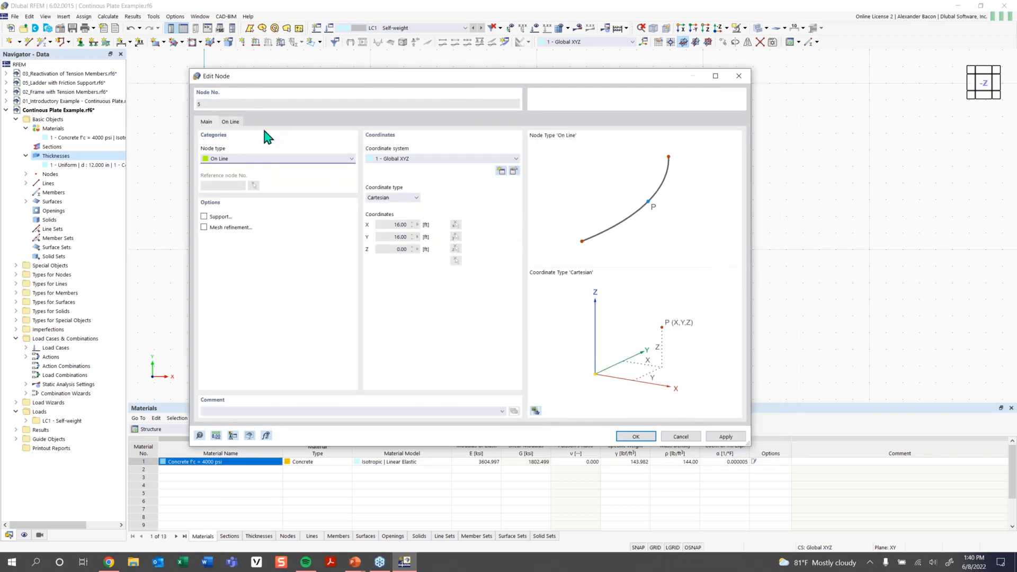
pyautogui.click(226, 160)
pyautogui.click(225, 162)
pyautogui.click(636, 437)
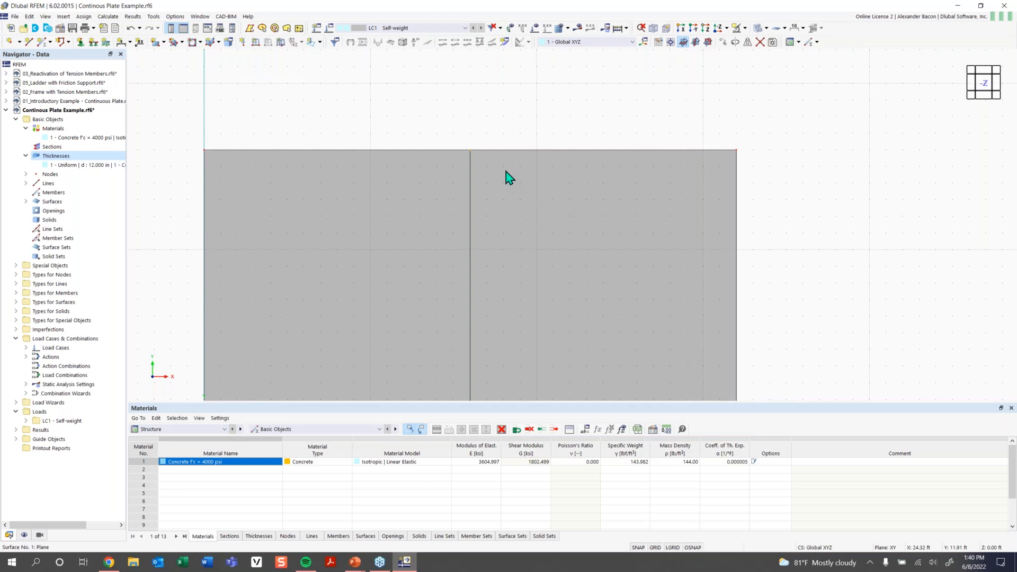
# Examine the nodes-on-line assignment of the plate edge at Y 16 ft, then close it without changes.
pyautogui.doubleClick(485, 151)
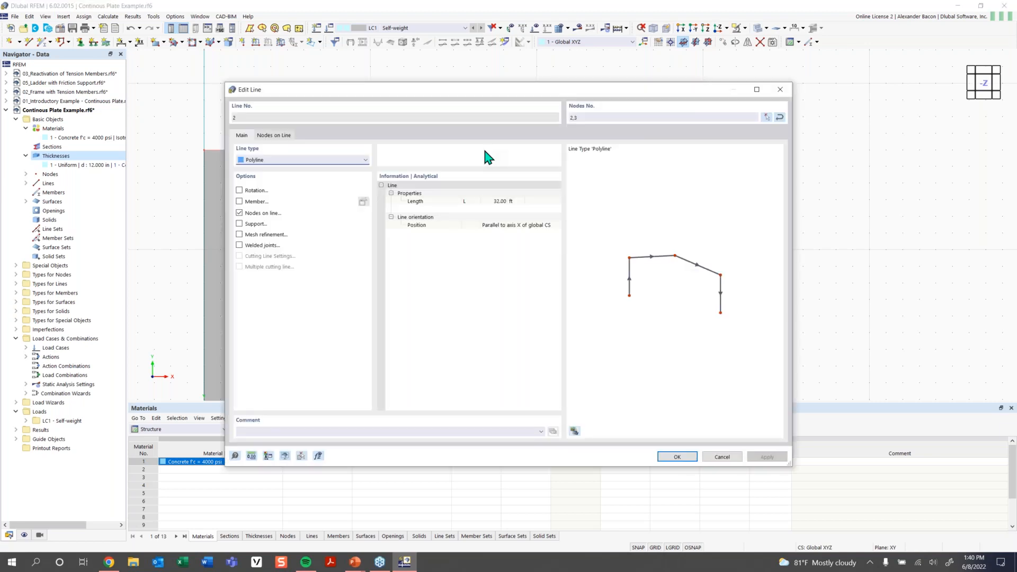
pyautogui.click(278, 139)
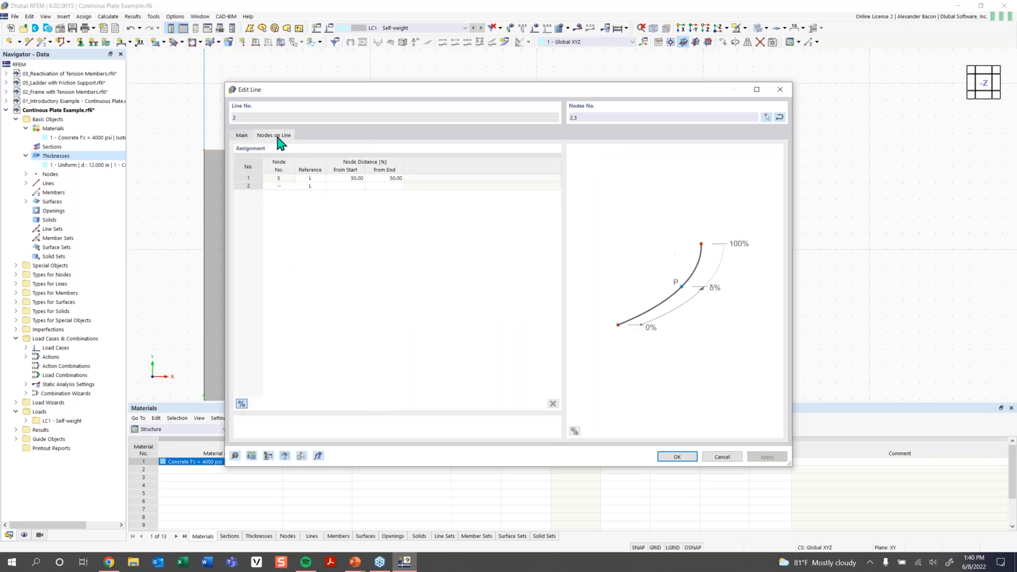
pyautogui.click(281, 183)
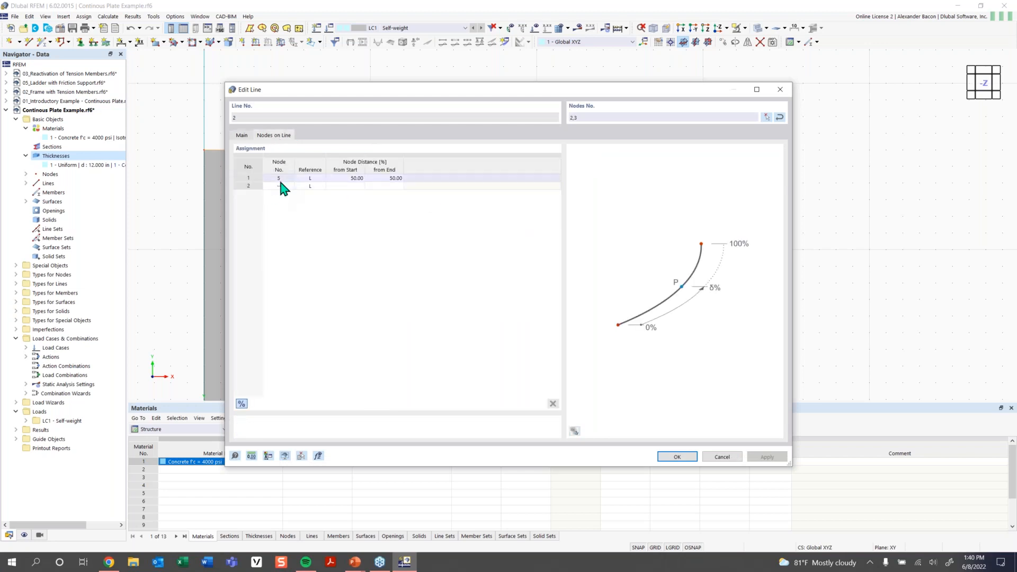
pyautogui.click(353, 186)
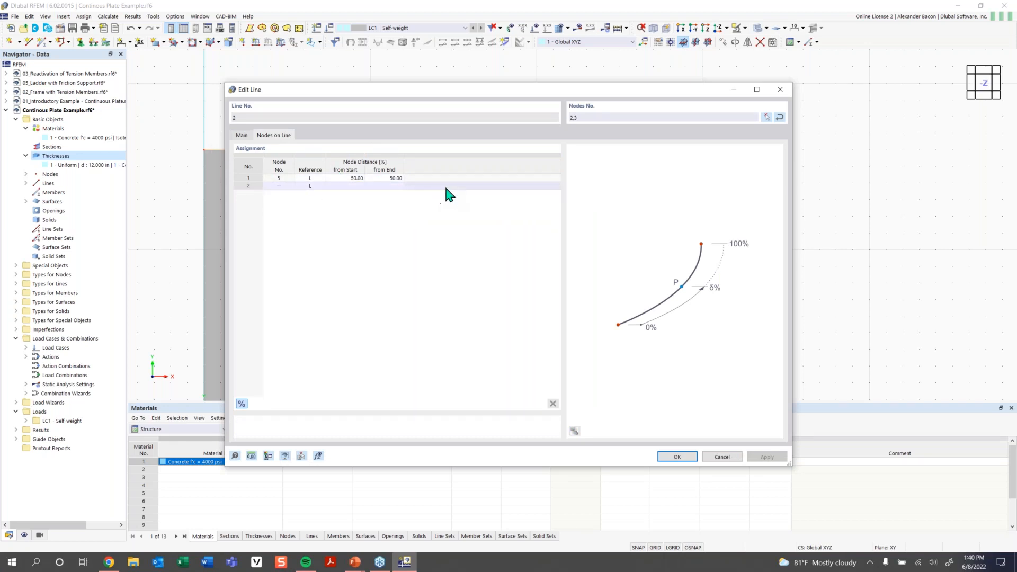
pyautogui.click(780, 90)
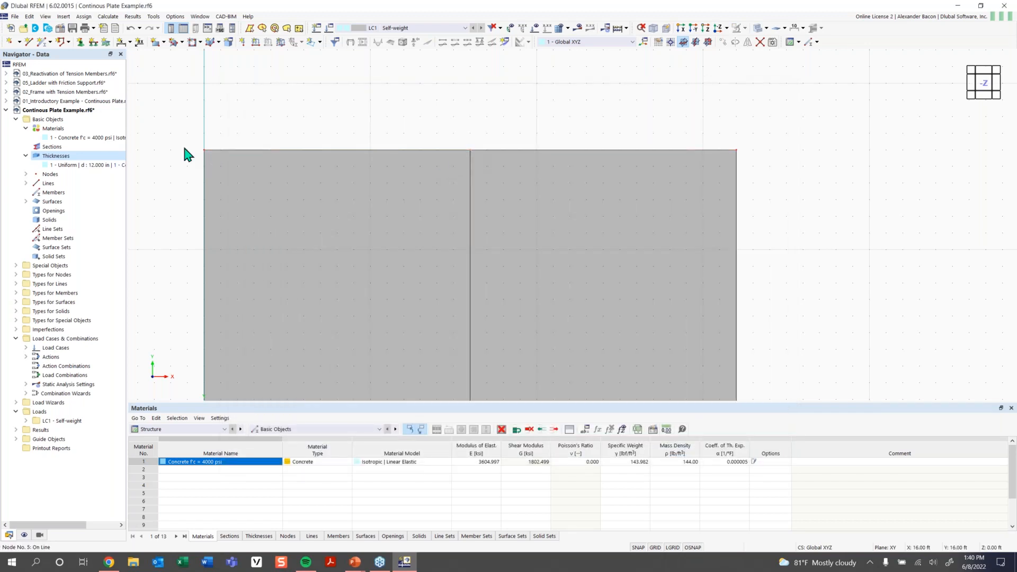
# Check the node type options of the plate corner node at X 0, Y 16 ft, leaving it as Standard.
pyautogui.doubleClick(207, 157)
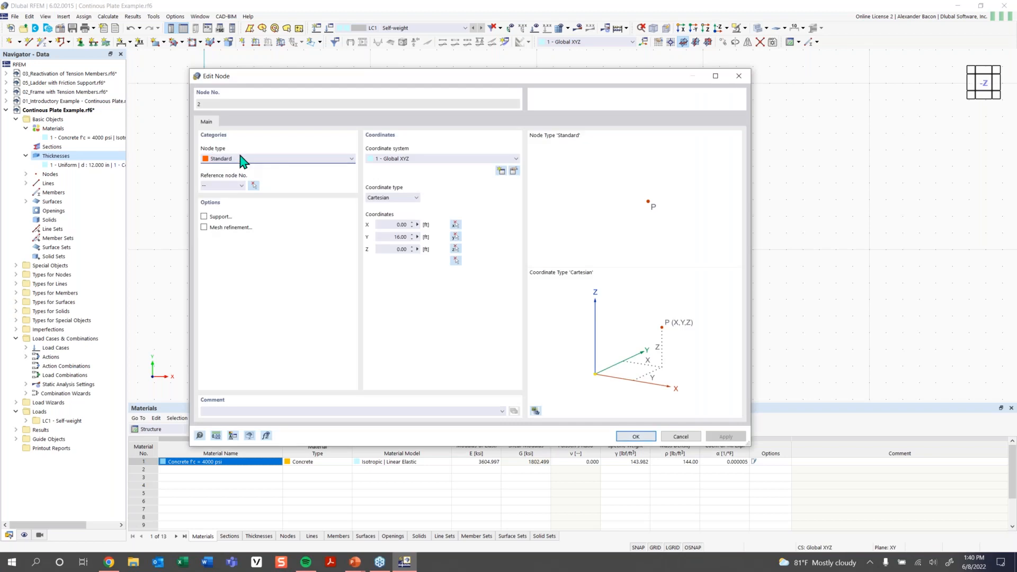
pyautogui.click(250, 159)
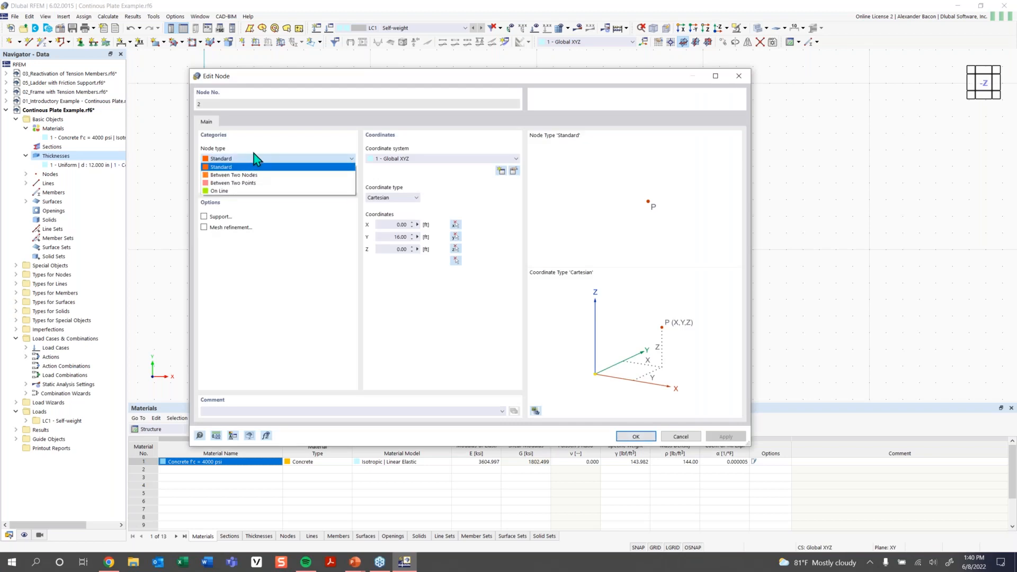
pyautogui.click(257, 167)
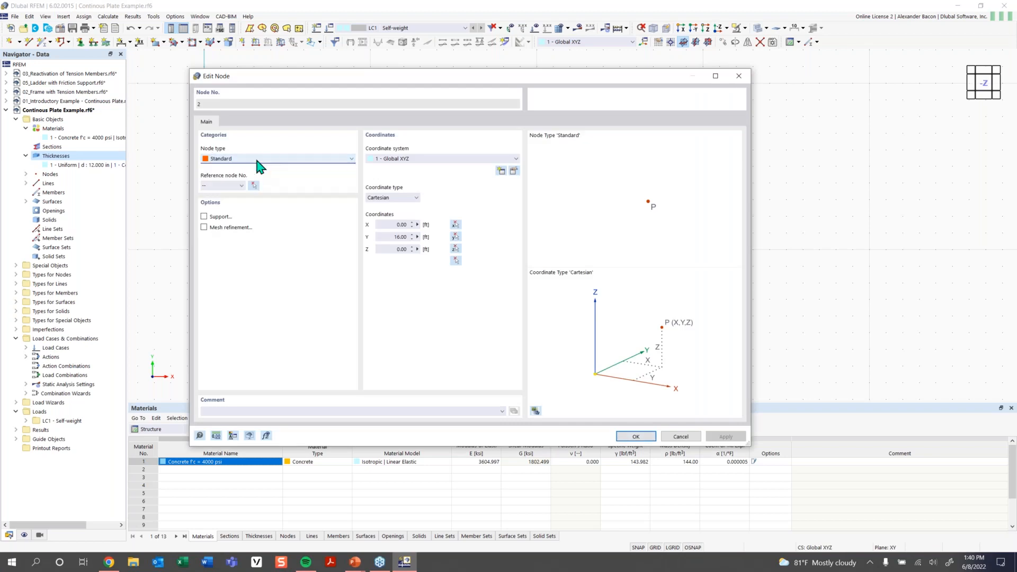
pyautogui.click(740, 77)
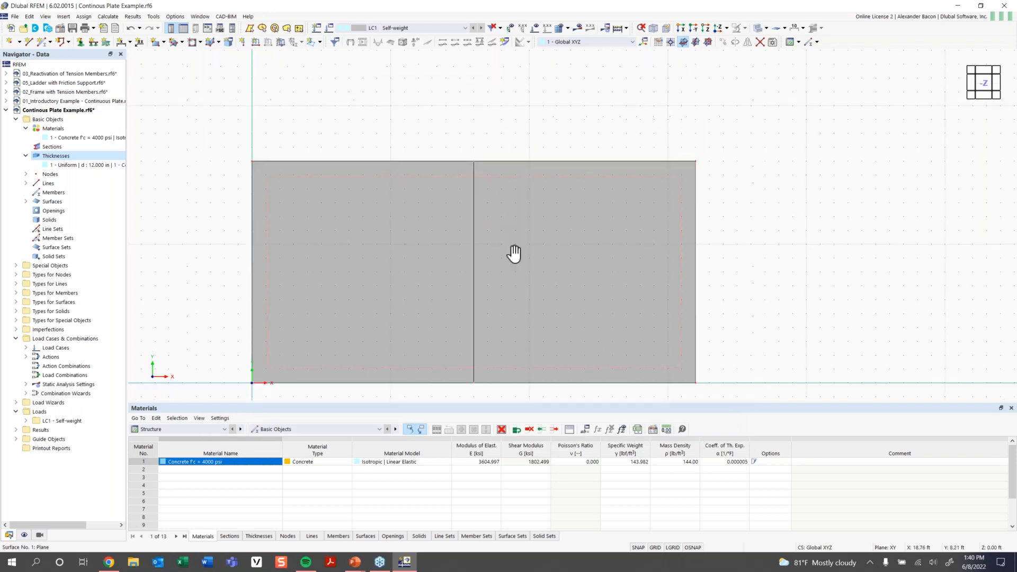
# Enable a support on the plate edge along the Y axis and choose the Hinged line support.
pyautogui.moveTo(511, 268); pyautogui.dragTo(513, 244, button='middle')
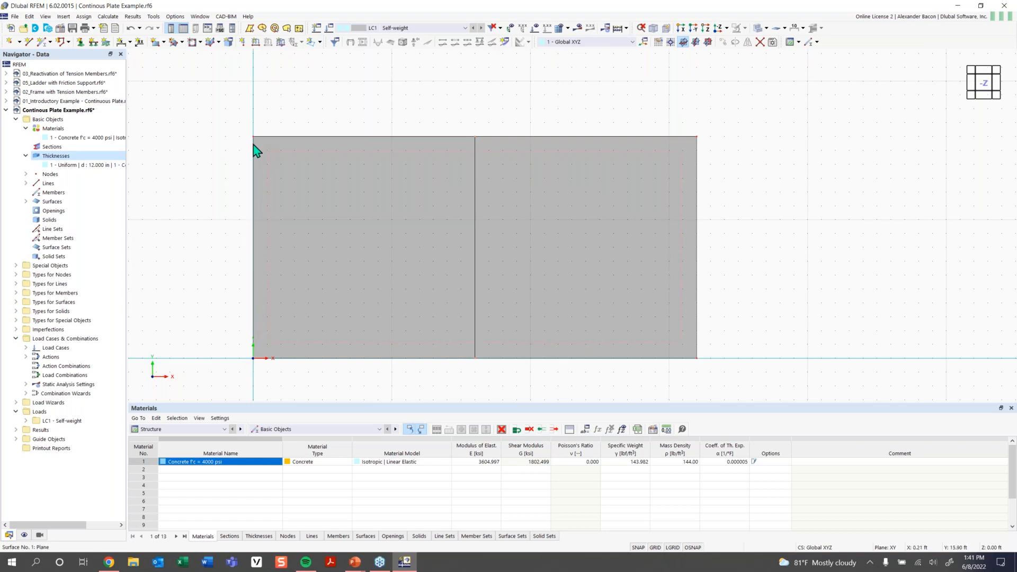
pyautogui.doubleClick(253, 171)
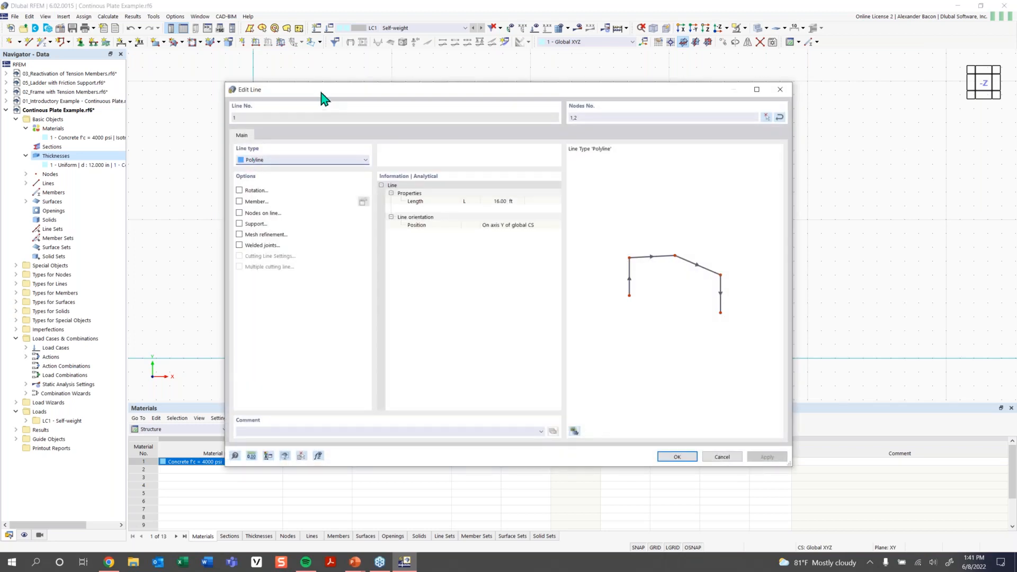
pyautogui.moveTo(333, 91); pyautogui.dragTo(384, 86)
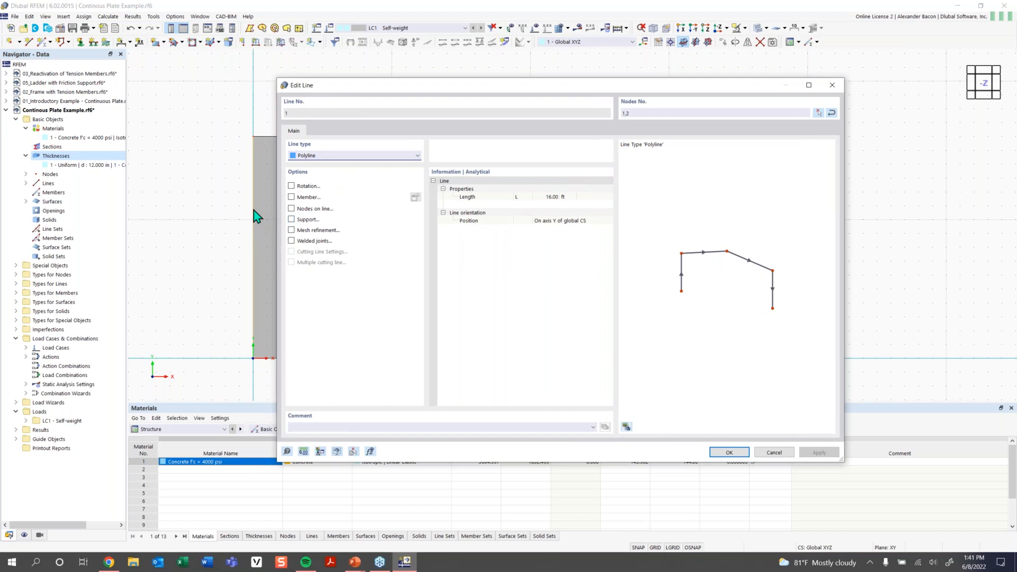
pyautogui.click(292, 220)
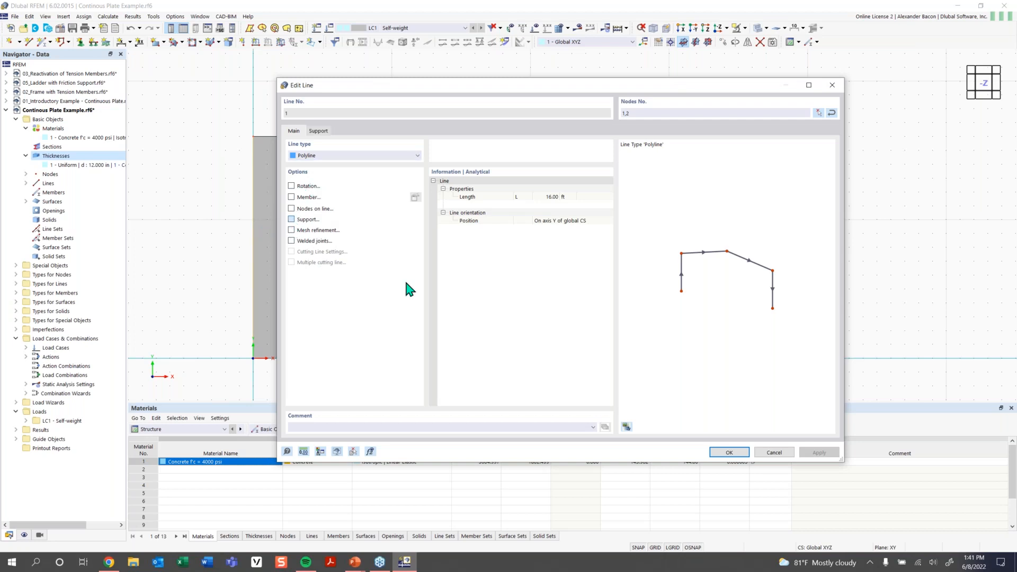
pyautogui.click(318, 133)
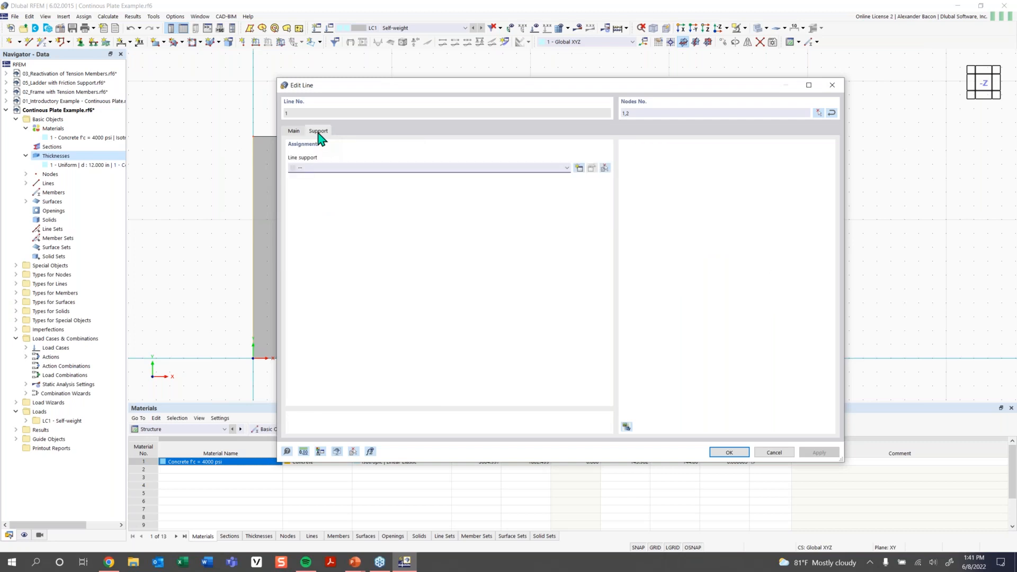
pyautogui.click(329, 169)
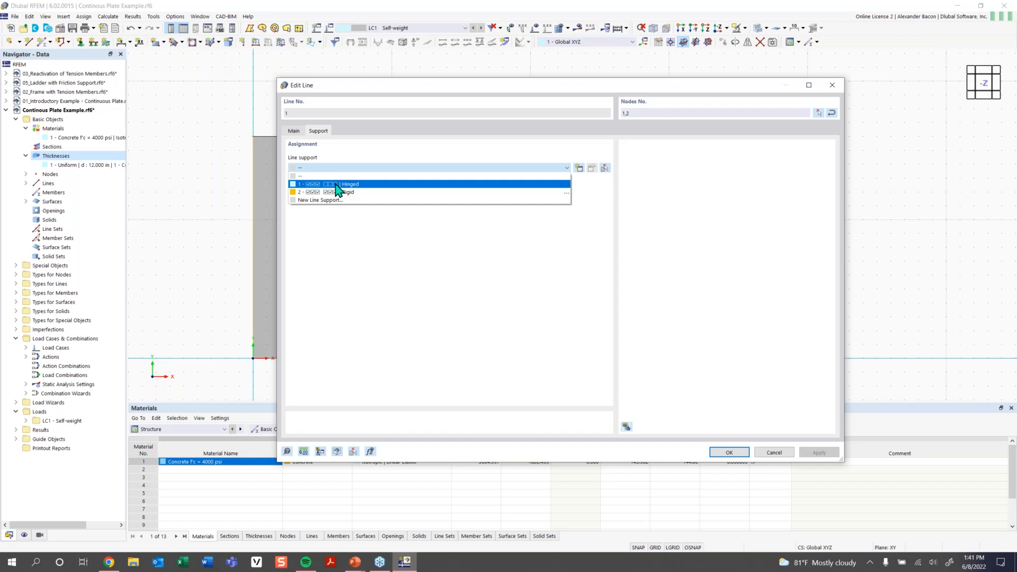
pyautogui.click(338, 186)
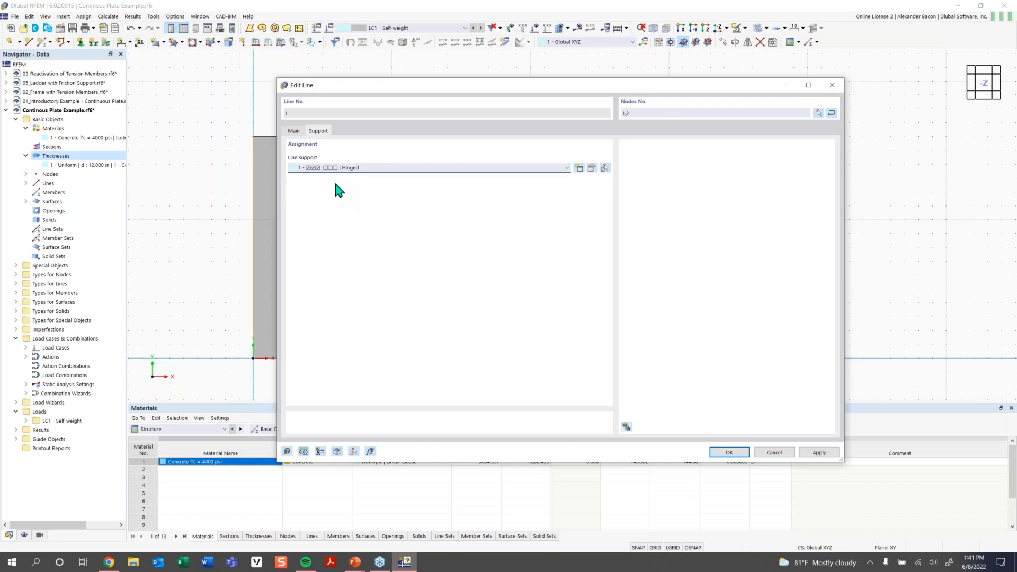
# Review the Hinged line support's conditions in its 3D preview and accept the support on the edge line.
pyautogui.click(592, 168)
pyautogui.click(592, 168)
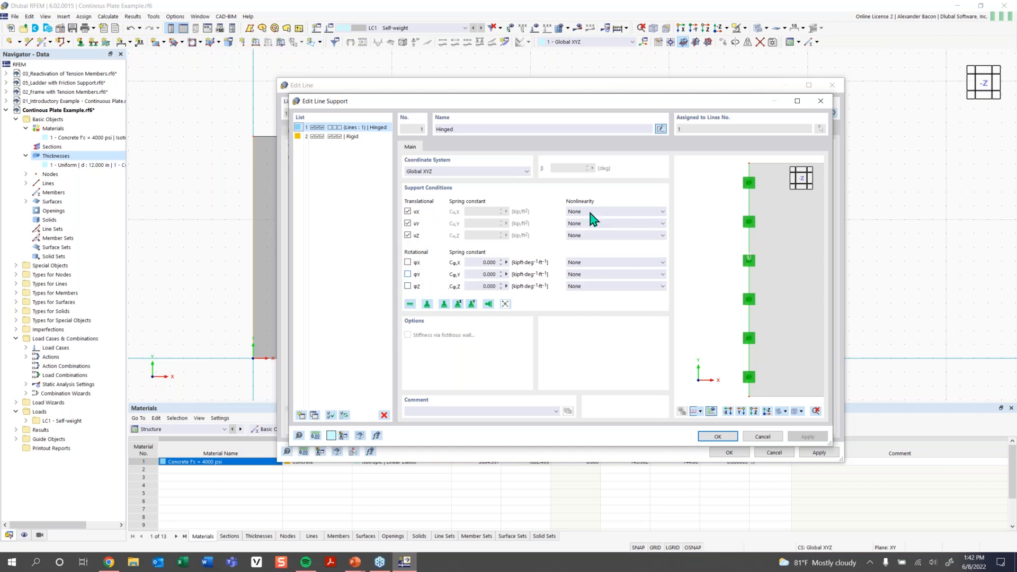
pyautogui.keyDown('ctrl'); pyautogui.moveTo(733, 306); pyautogui.dragTo(743, 284, button='middle'); pyautogui.keyUp('ctrl')
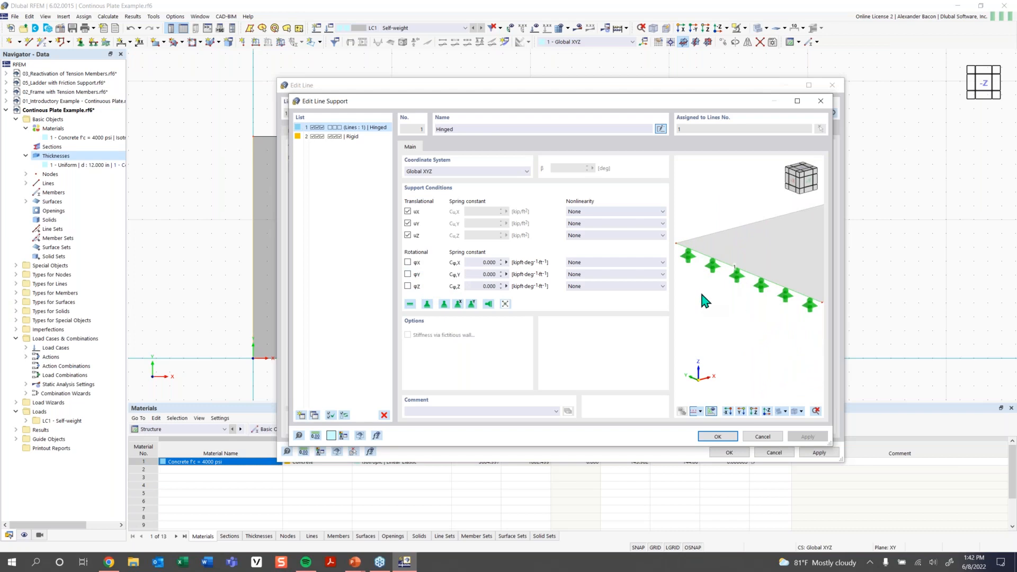
pyautogui.click(715, 437)
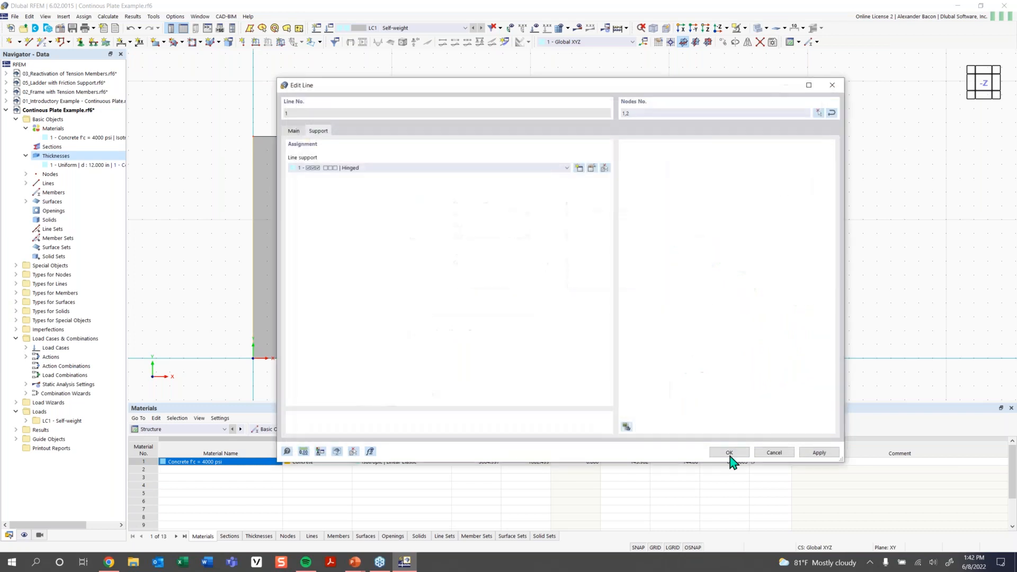
pyautogui.click(729, 454)
# View the supported edge in 3D and recheck the translational and rotational conditions of its Hinged line support.
pyautogui.keyDown('ctrl'); pyautogui.moveTo(503, 363); pyautogui.dragTo(523, 266, button='middle'); pyautogui.keyUp('ctrl')
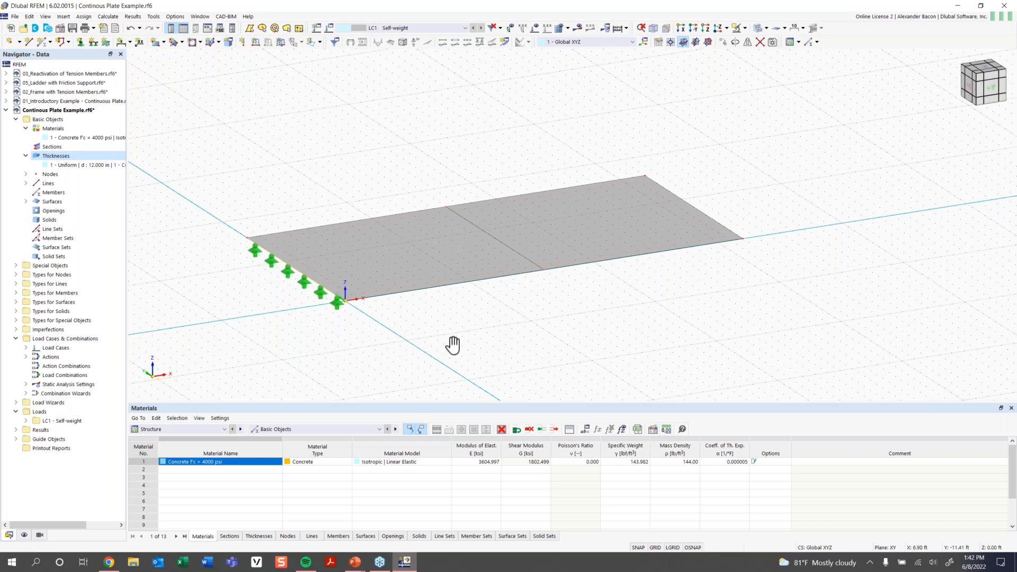
pyautogui.moveTo(453, 344); pyautogui.dragTo(376, 365, button='middle')
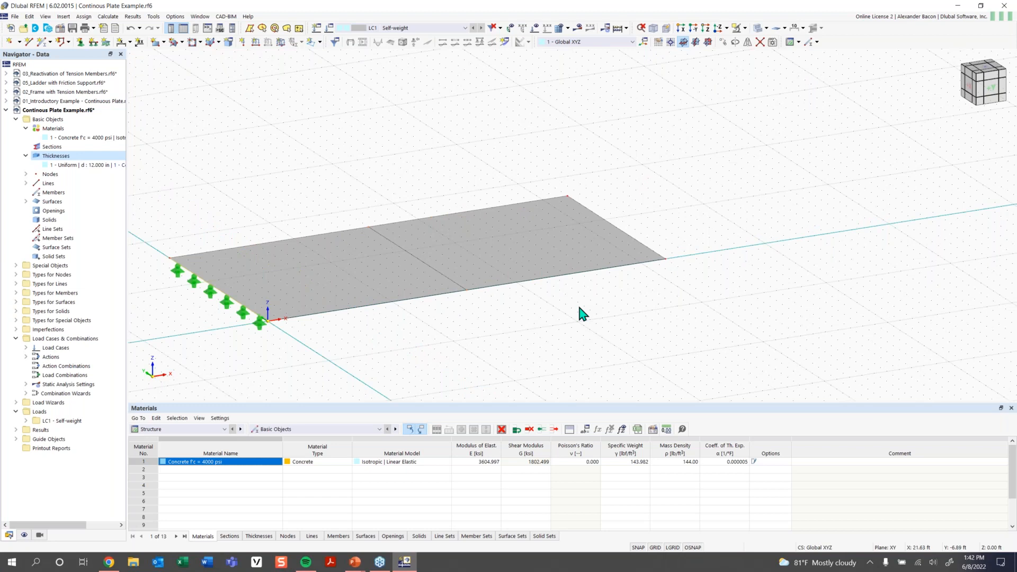
pyautogui.doubleClick(233, 301)
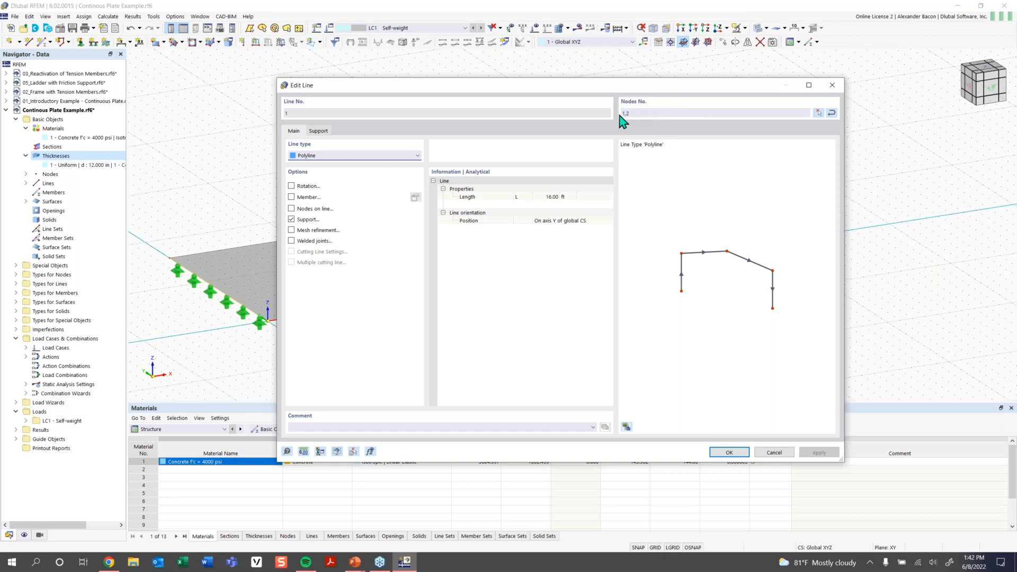
pyautogui.click(328, 131)
pyautogui.click(593, 168)
pyautogui.click(594, 169)
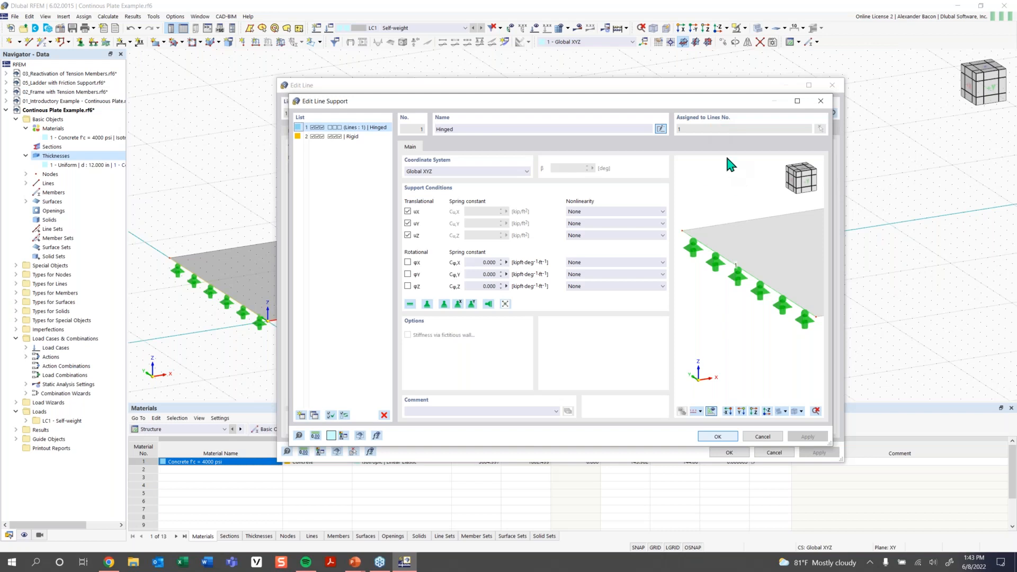
pyautogui.click(821, 100)
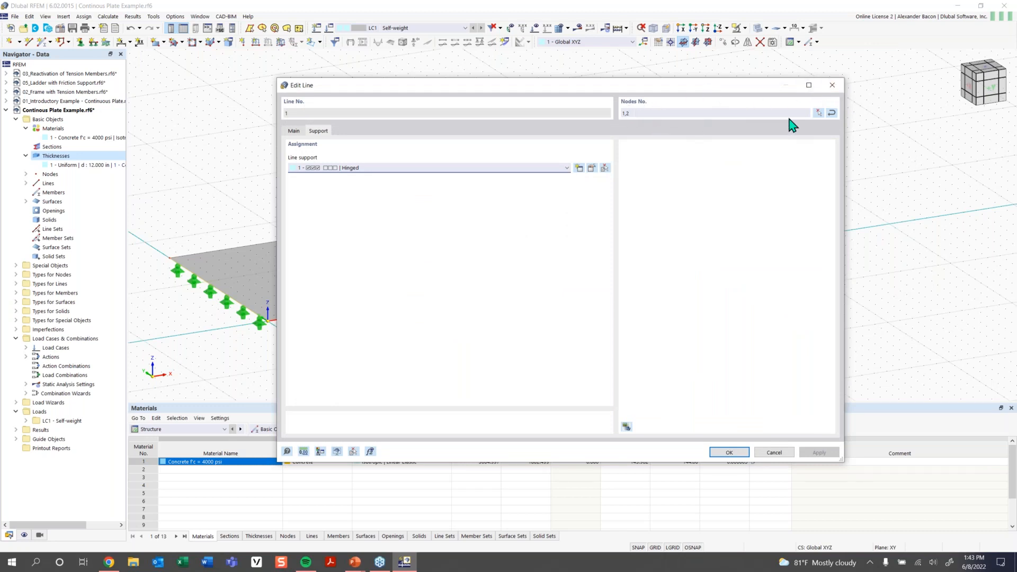
pyautogui.click(834, 86)
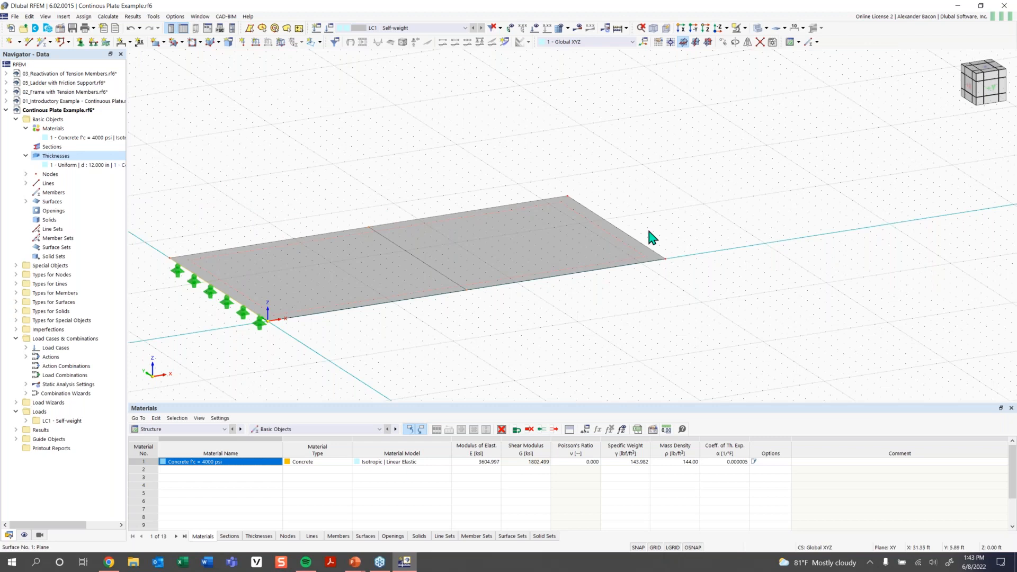
# Select the plate's middle line and the unsupported end edge for line support assignment and check the available support types, keeping Hinged.
pyautogui.click(432, 269)
pyautogui.keyDown('ctrl'); pyautogui.click(636, 240); pyautogui.keyUp('ctrl')
pyautogui.click(93, 43)
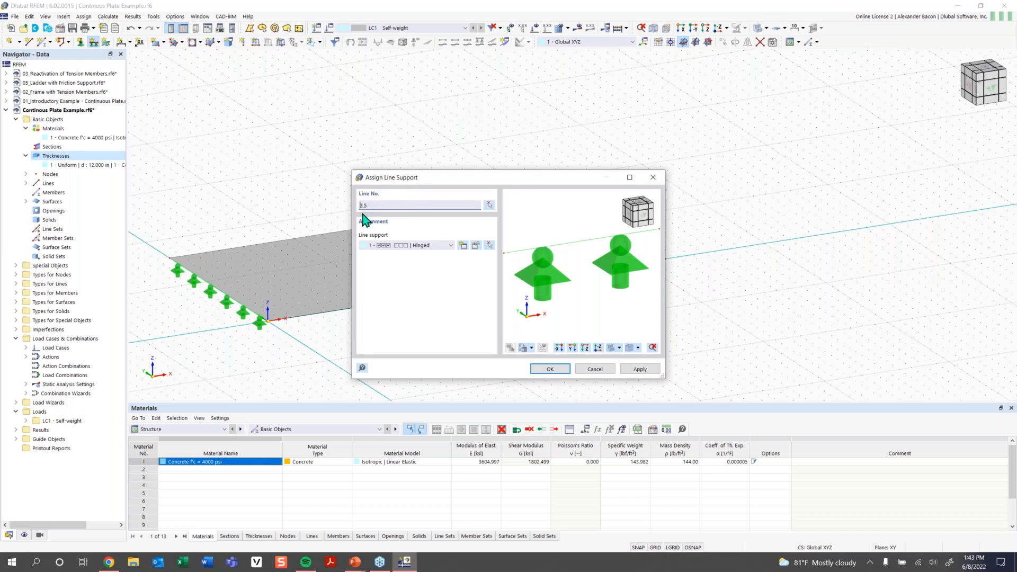
pyautogui.click(445, 246)
pyautogui.click(449, 247)
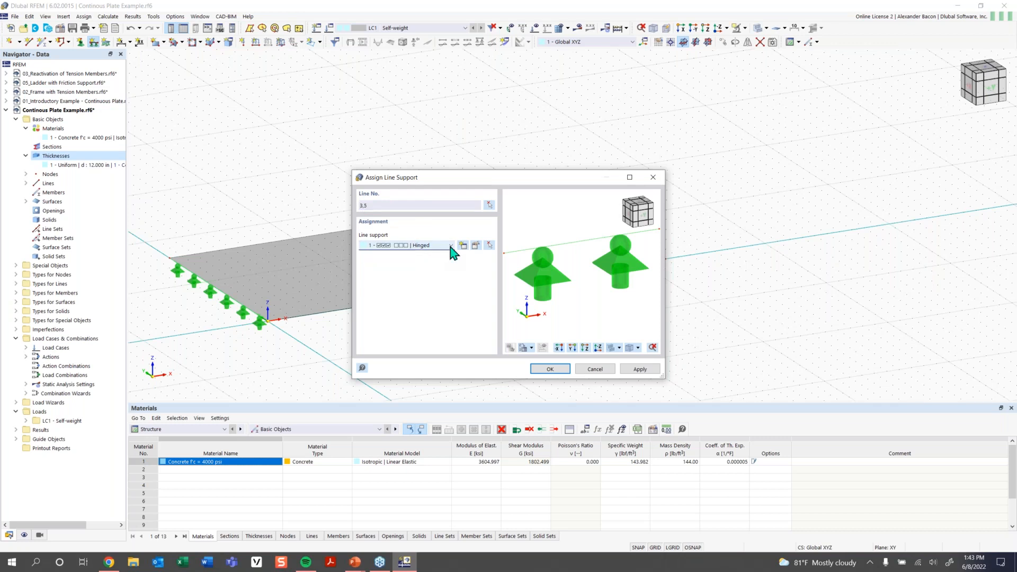
pyautogui.click(439, 249)
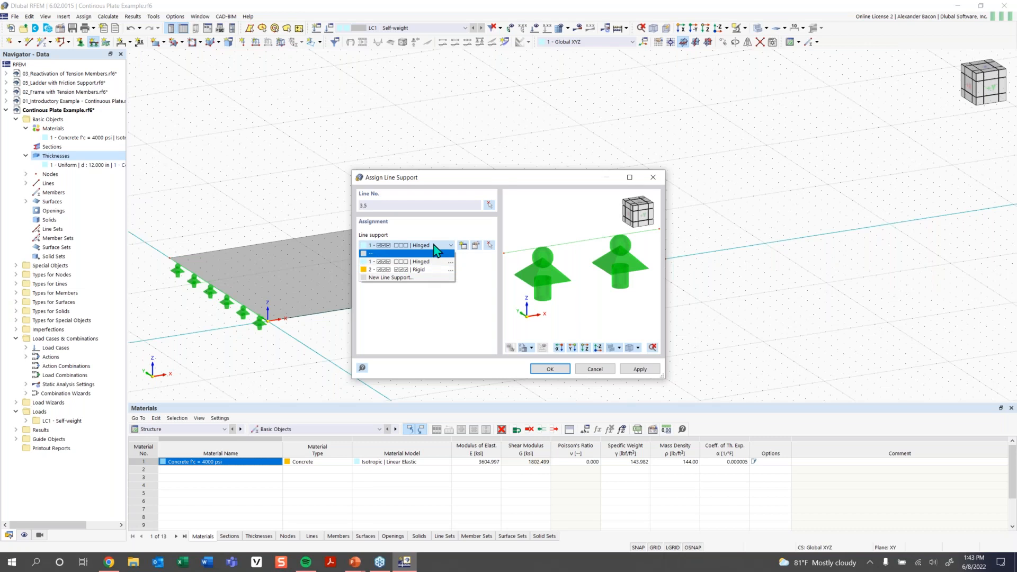
pyautogui.click(462, 249)
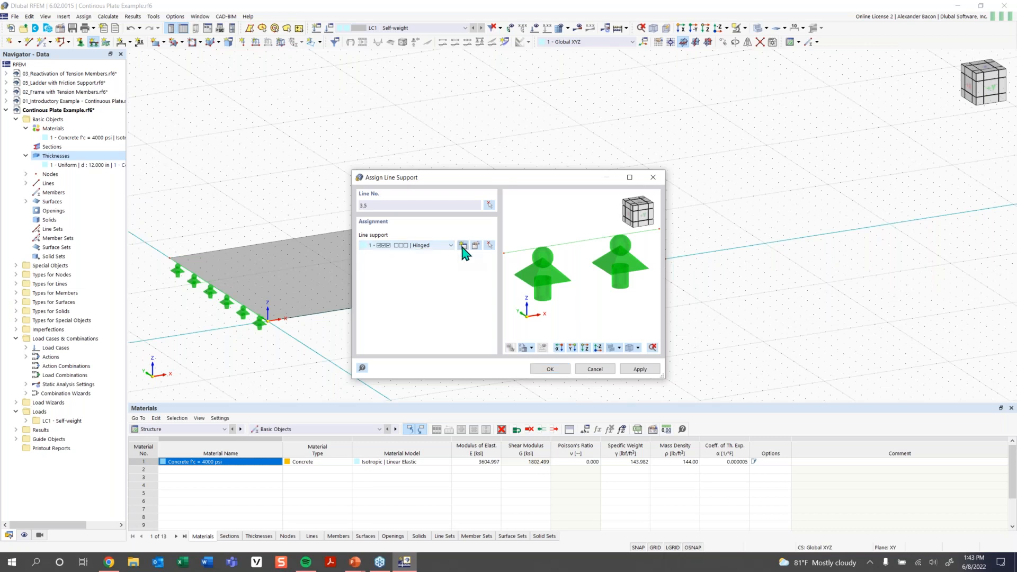
pyautogui.click(463, 246)
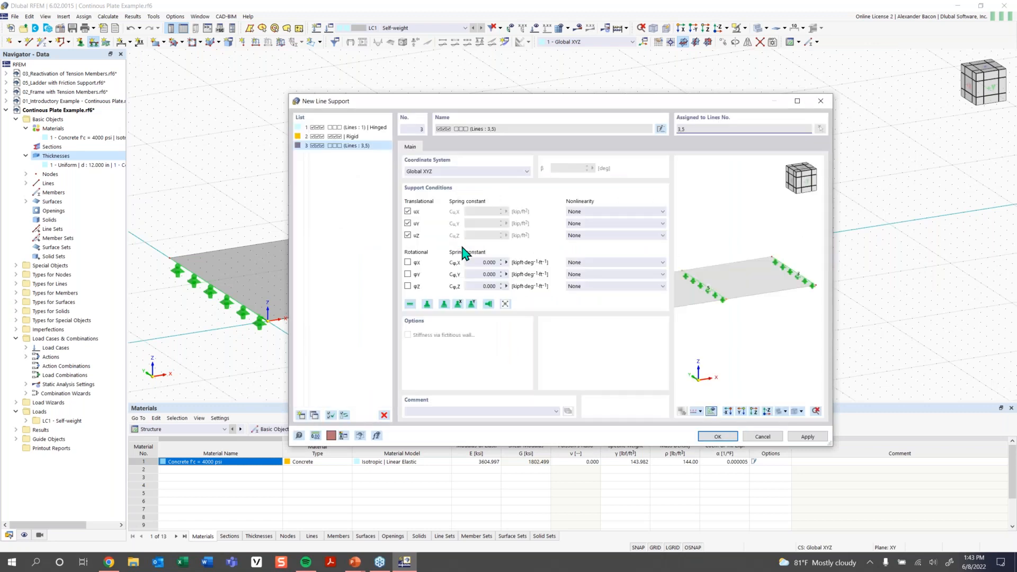
pyautogui.click(408, 212)
pyautogui.click(717, 436)
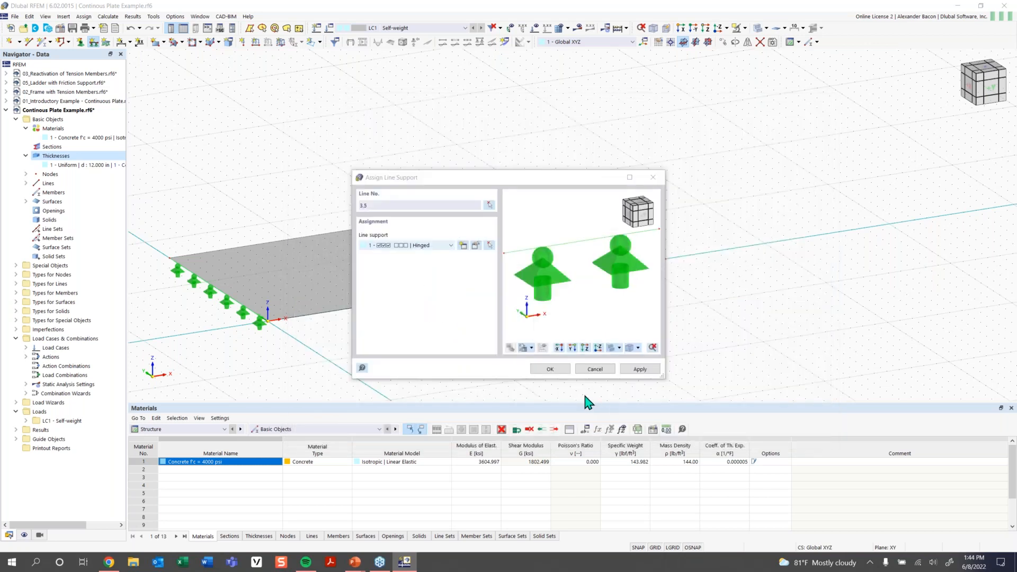
# Apply the Hinged line support to the plate's middle line and end edge.
pyautogui.click(551, 369)
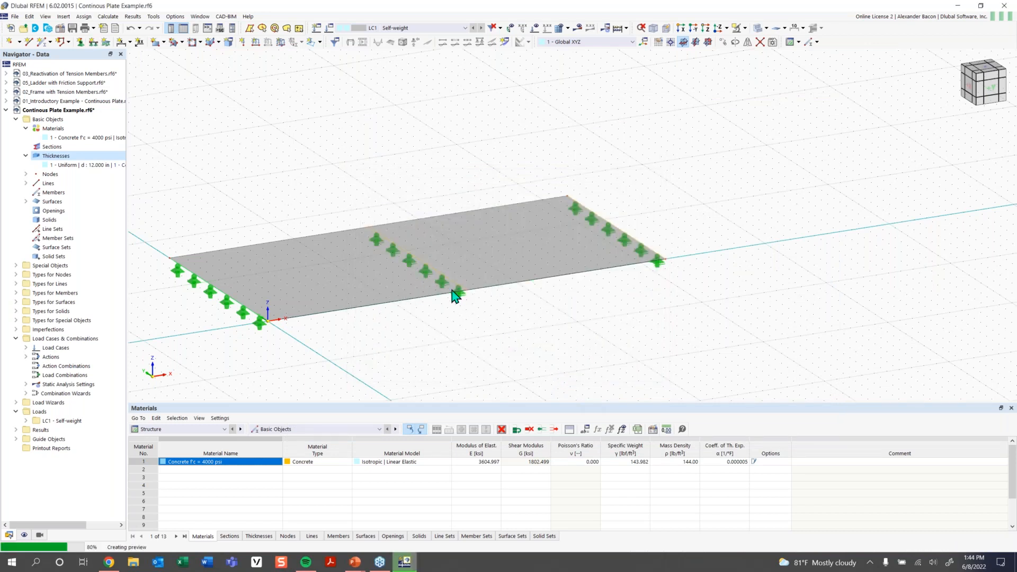
pyautogui.scroll(2, 455, 294)
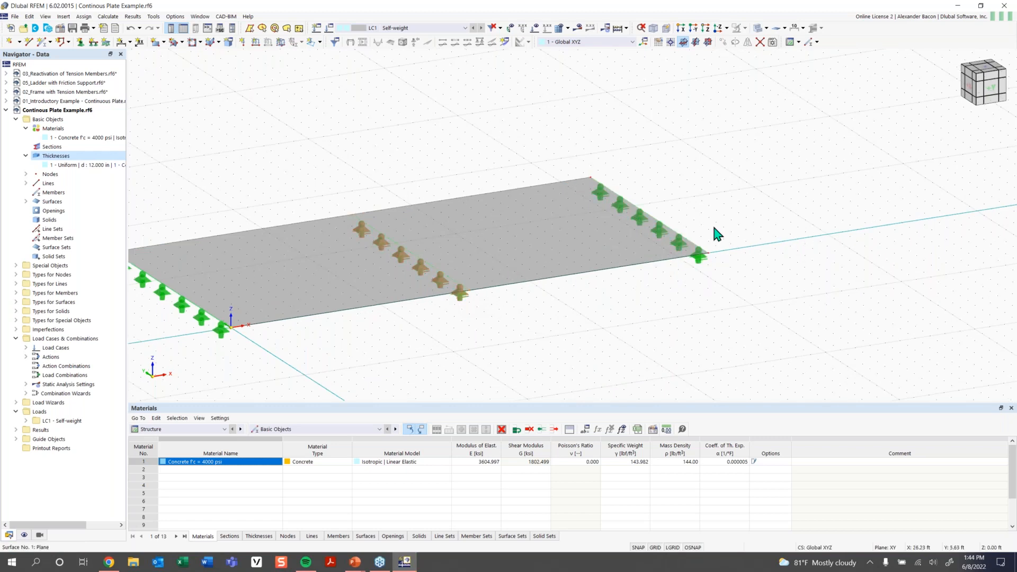
pyautogui.scroll(-1, 481, 327)
pyautogui.moveTo(509, 326); pyautogui.dragTo(523, 324, button='middle')
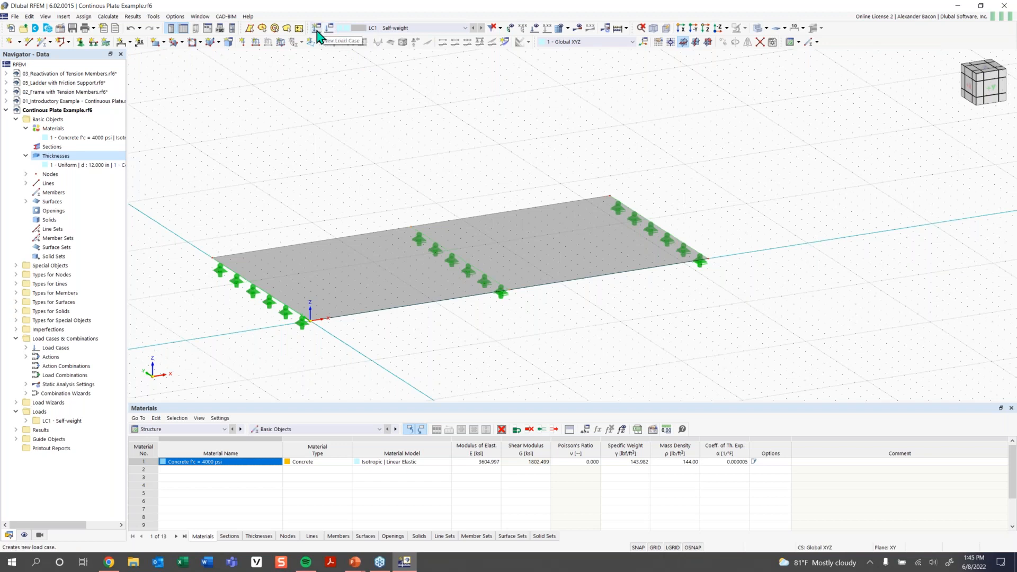
# Deactivate the self-weight in load case LC1 and clear its load case name.
pyautogui.click(396, 28)
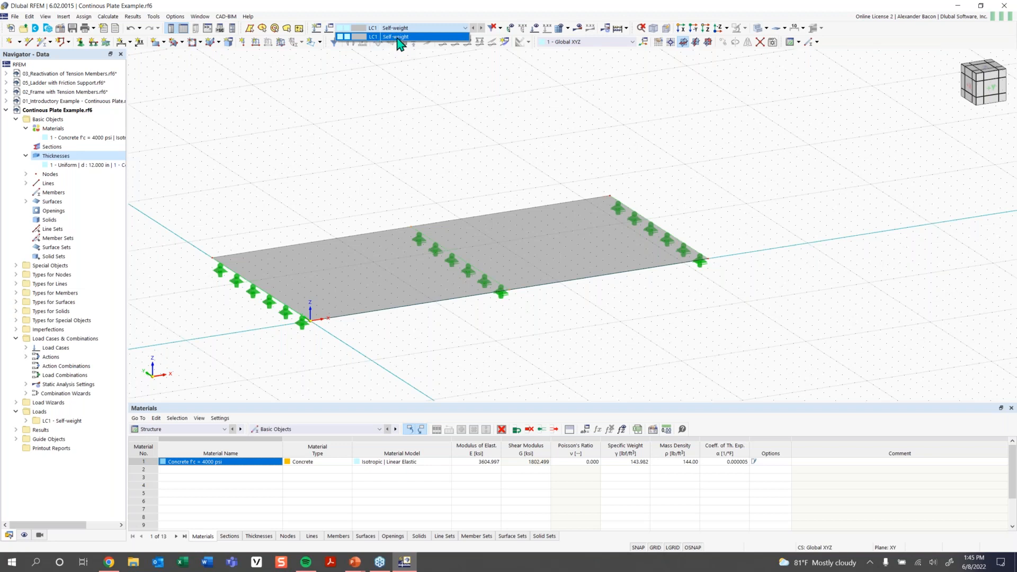
pyautogui.click(397, 37)
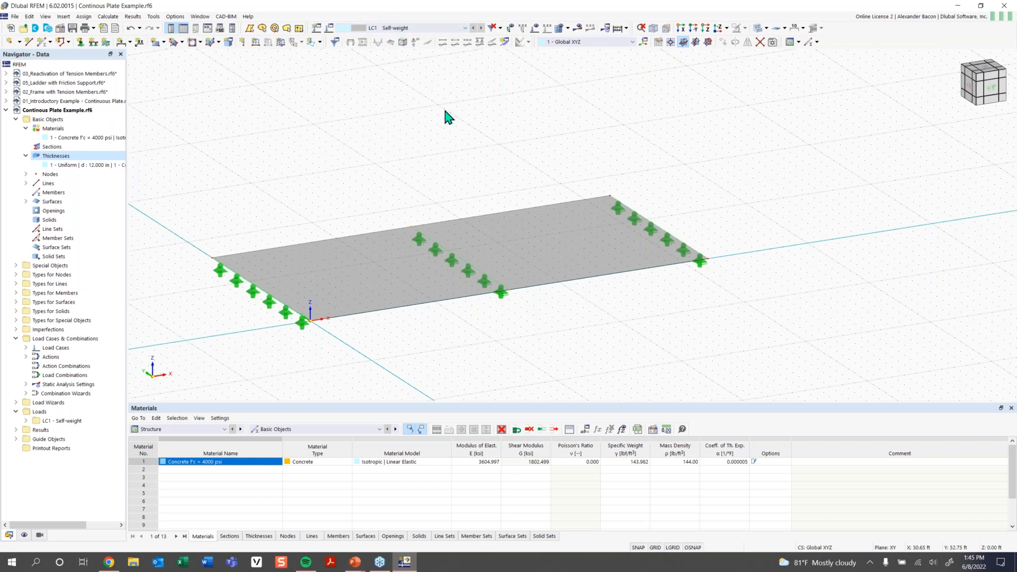
pyautogui.click(380, 28)
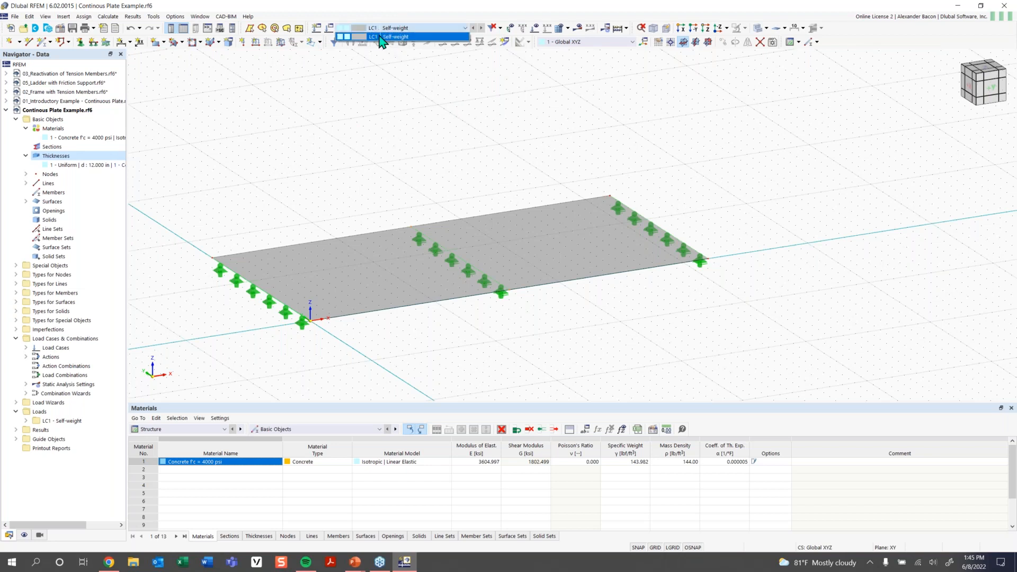
pyautogui.click(380, 37)
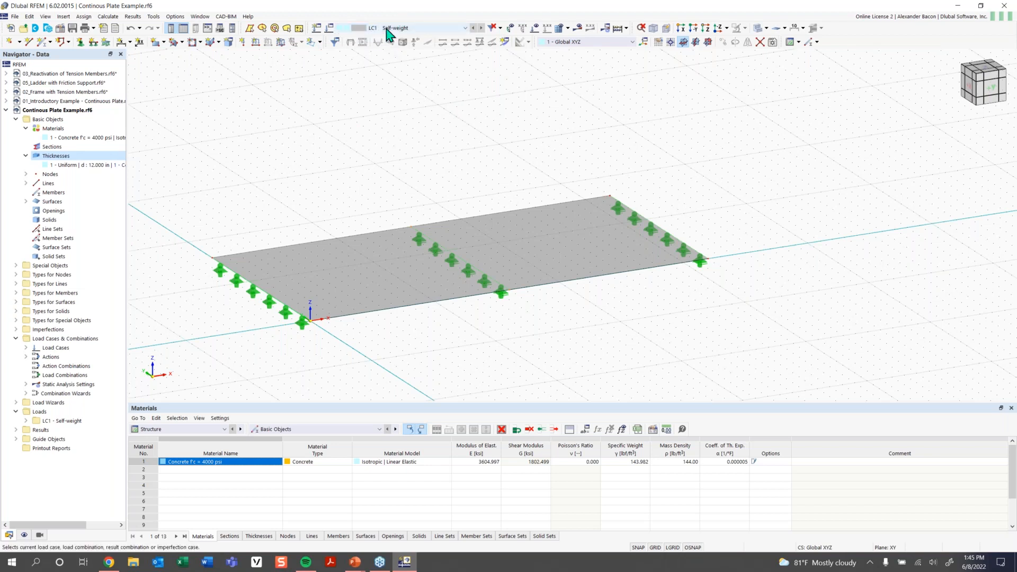
pyautogui.click(329, 28)
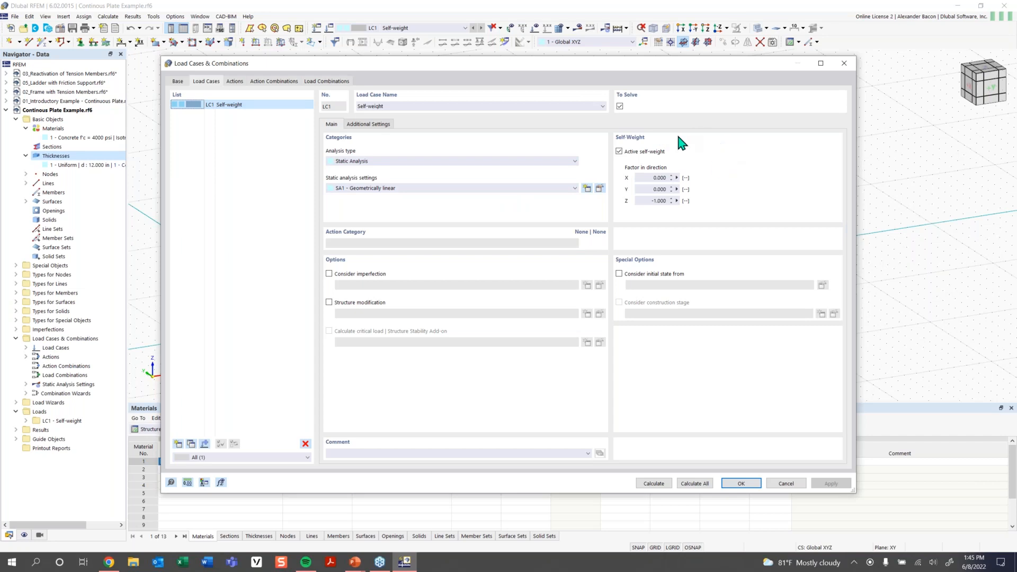
pyautogui.click(645, 153)
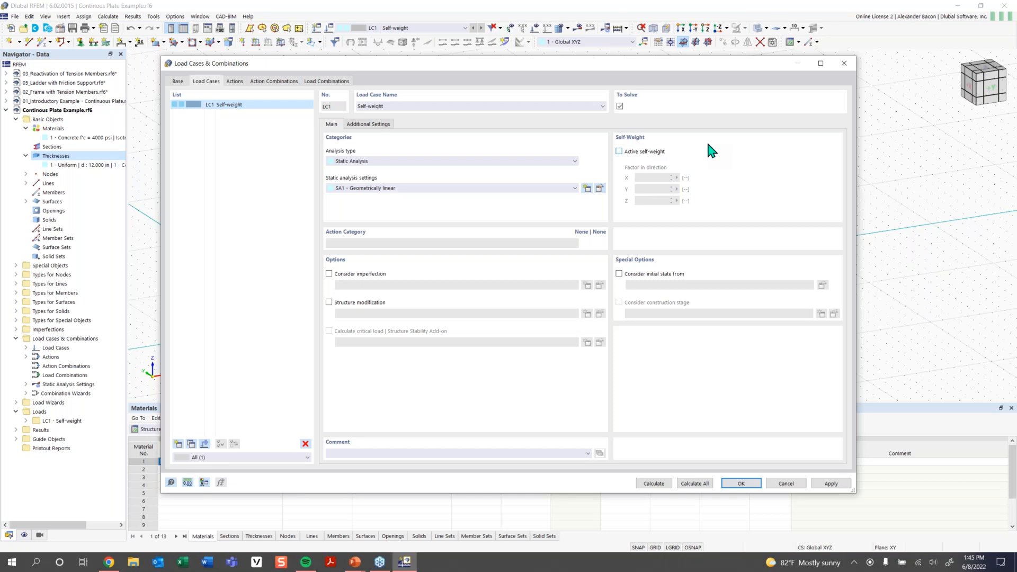
pyautogui.moveTo(420, 107); pyautogui.dragTo(319, 96)
pyautogui.press('BackSpace')
pyautogui.click(269, 149)
pyautogui.click(741, 483)
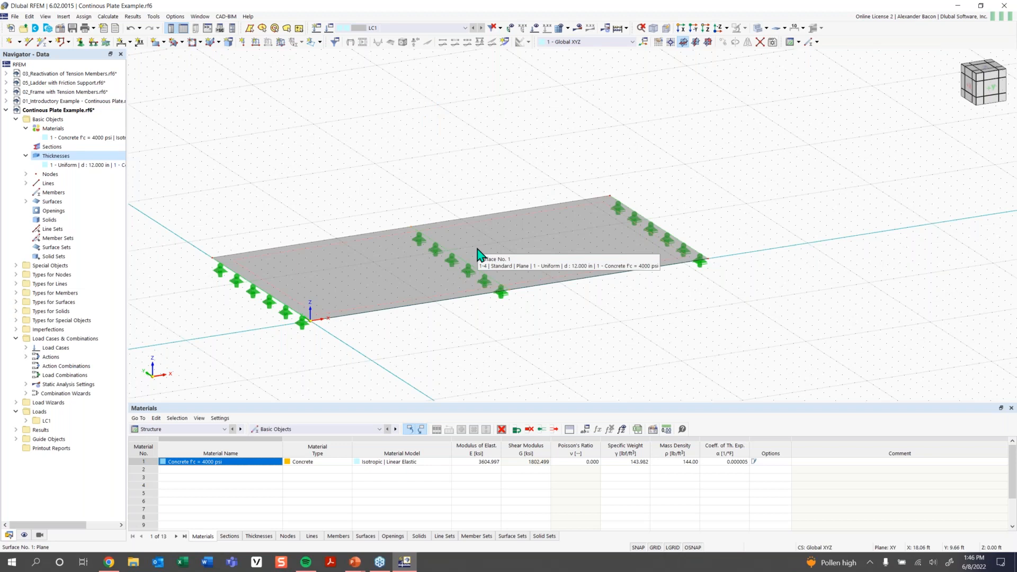
# Start a surface load in LC1 with type Force, Uniform distribution, Global XYZ coordinate system and direction global Z on true area.
pyautogui.click(283, 45)
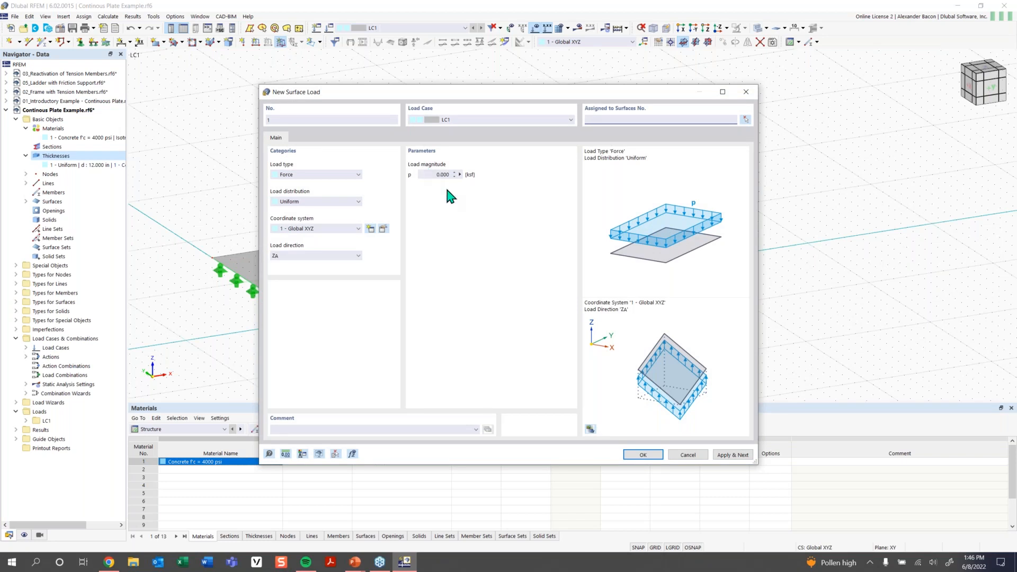
pyautogui.click(320, 174)
pyautogui.click(319, 175)
pyautogui.click(320, 202)
pyautogui.click(321, 209)
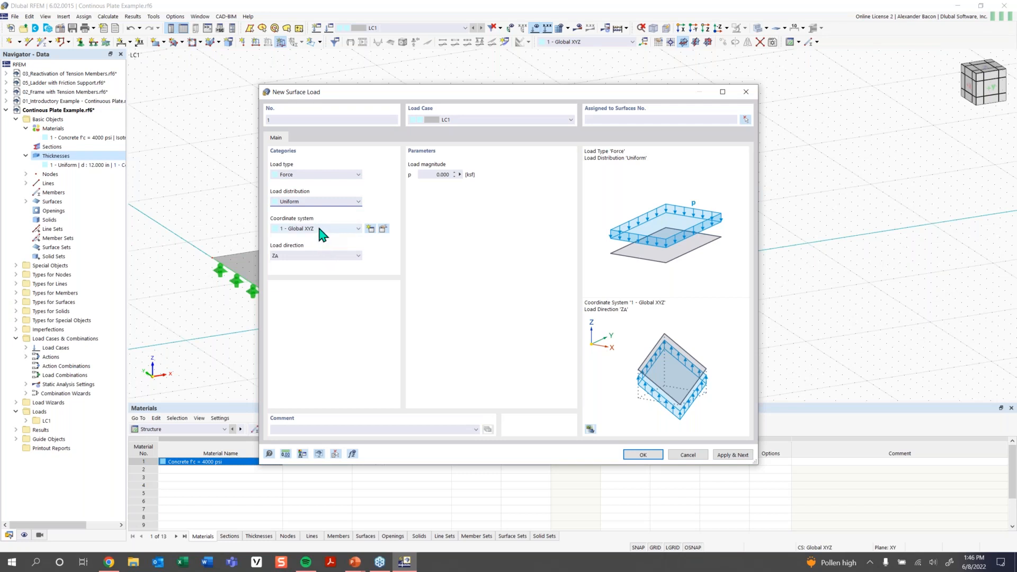
pyautogui.click(313, 258)
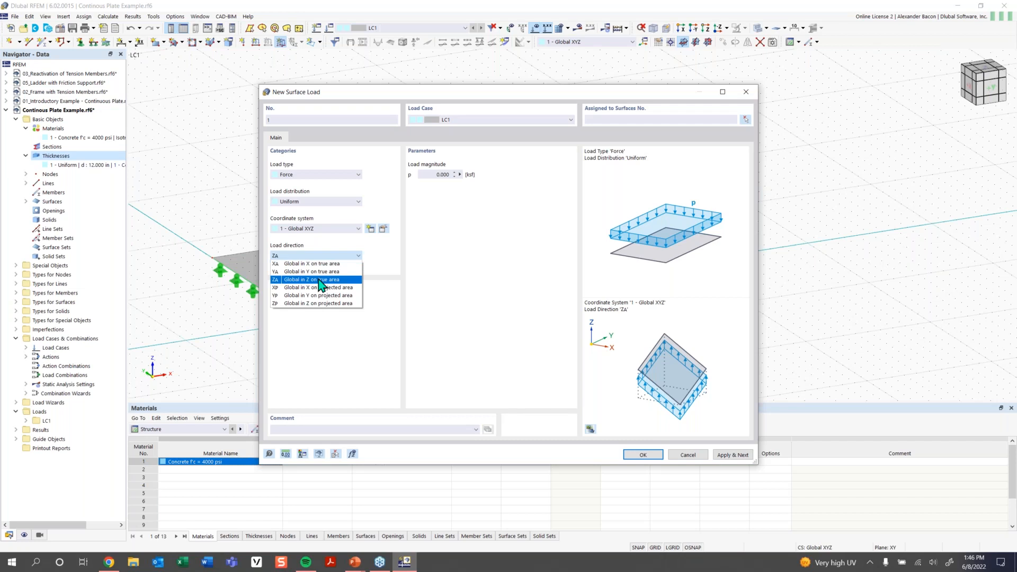
pyautogui.click(320, 280)
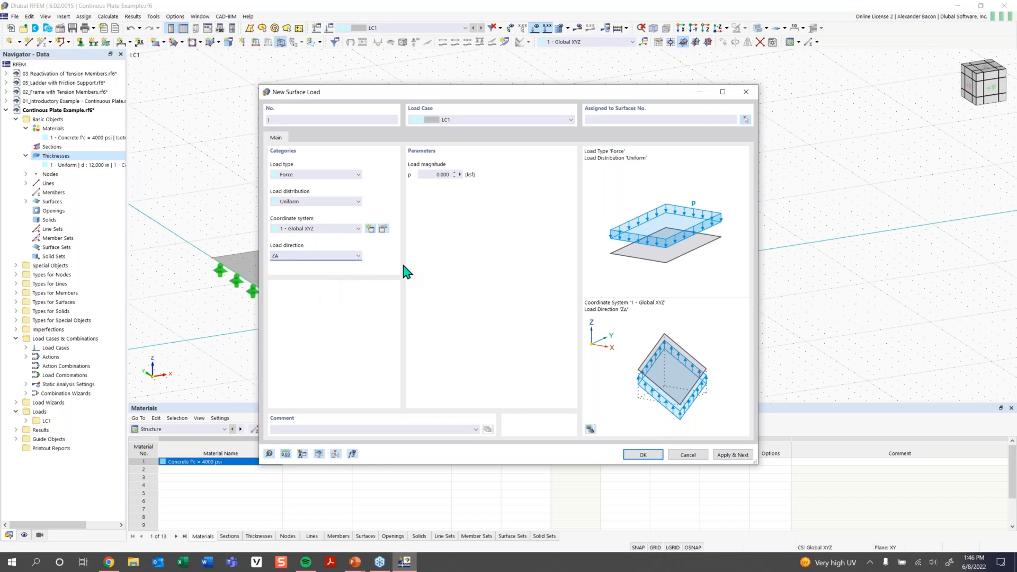
# Set the surface load magnitude to -0.250 ksf and assign it to the plate surface.
pyautogui.click(430, 178)
pyautogui.press('BackSpace')
pyautogui.write('-0.250')
pyautogui.press('Return')
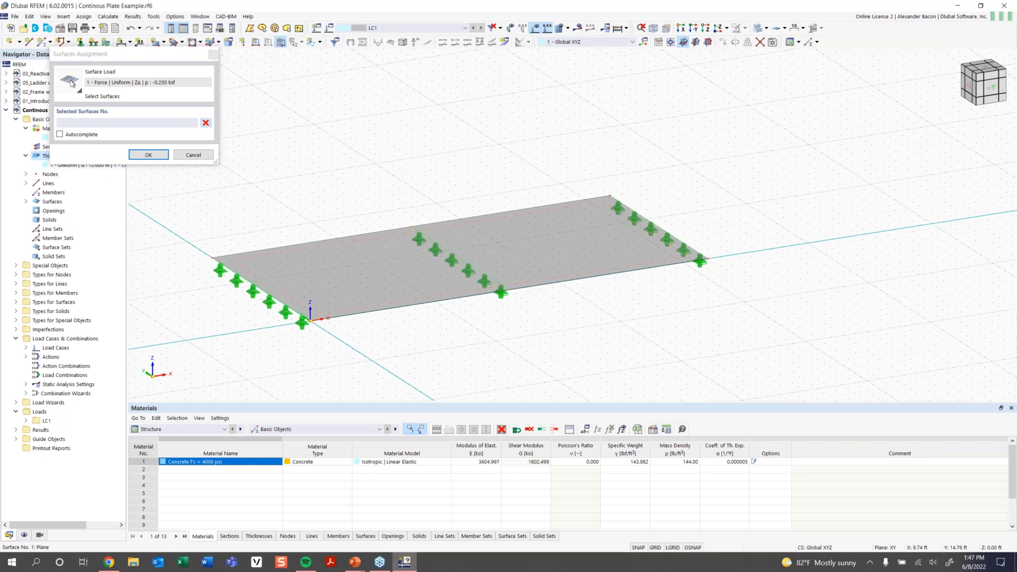
pyautogui.click(350, 241)
pyautogui.click(148, 155)
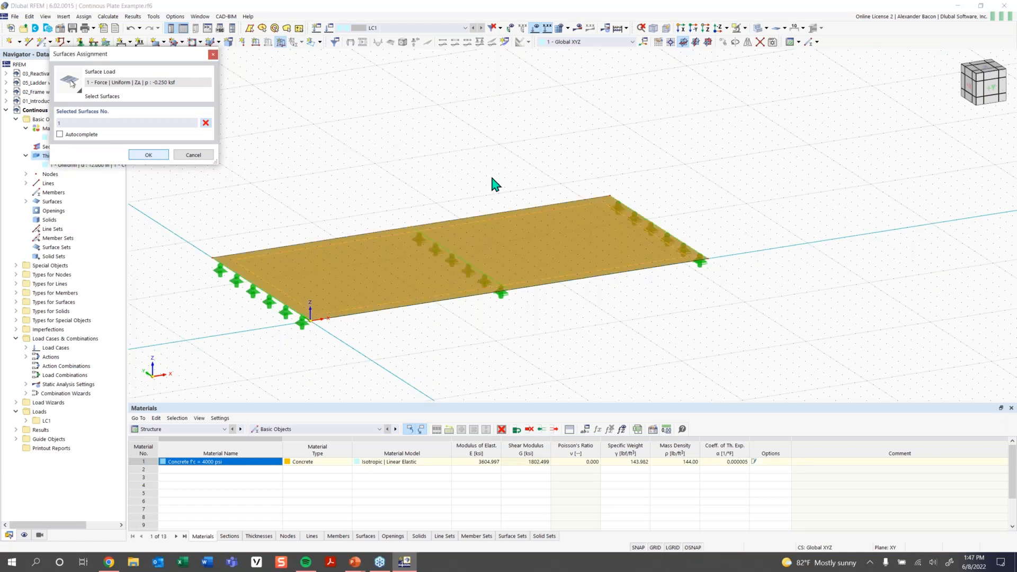
pyautogui.scroll(-1, 385, 232)
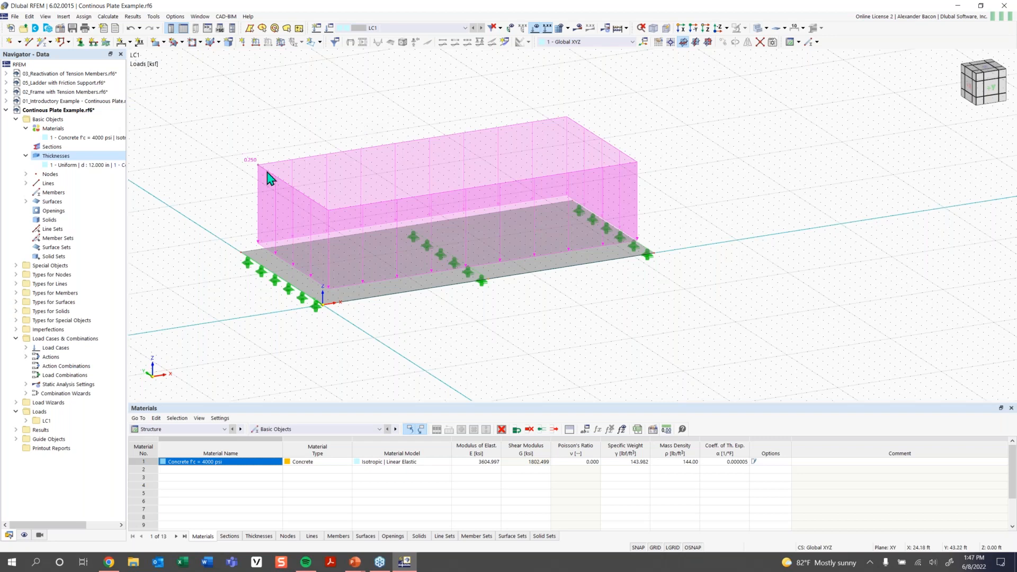
# Reduce the display size of the surface load graphic above the plate.
pyautogui.rightClick(298, 195)
pyautogui.moveTo(382, 254); pyautogui.dragTo(354, 255)
pyautogui.click(344, 121)
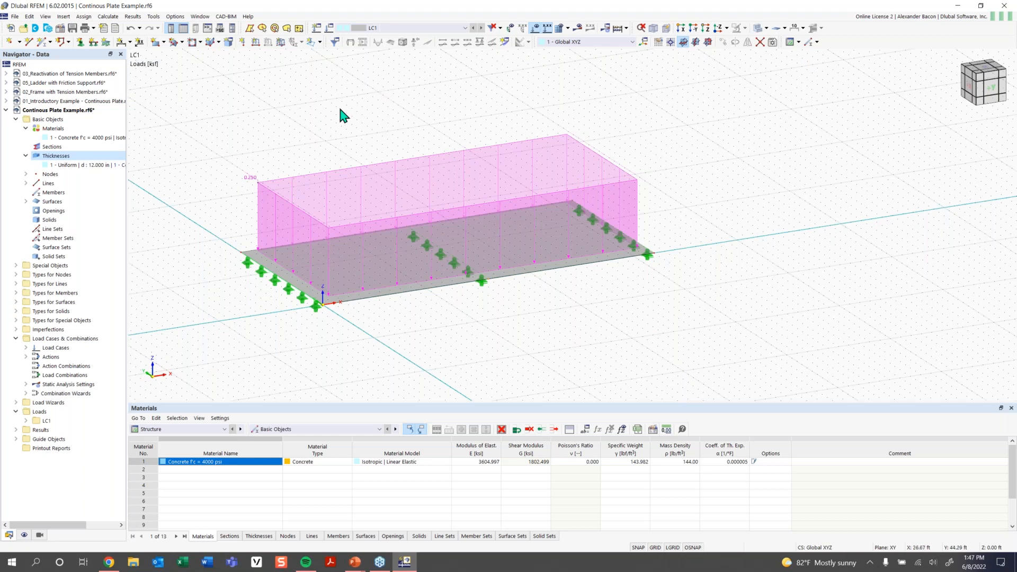
pyautogui.keyDown('ctrl'); pyautogui.moveTo(339, 109); pyautogui.dragTo(345, 126, button='middle'); pyautogui.keyUp('ctrl')
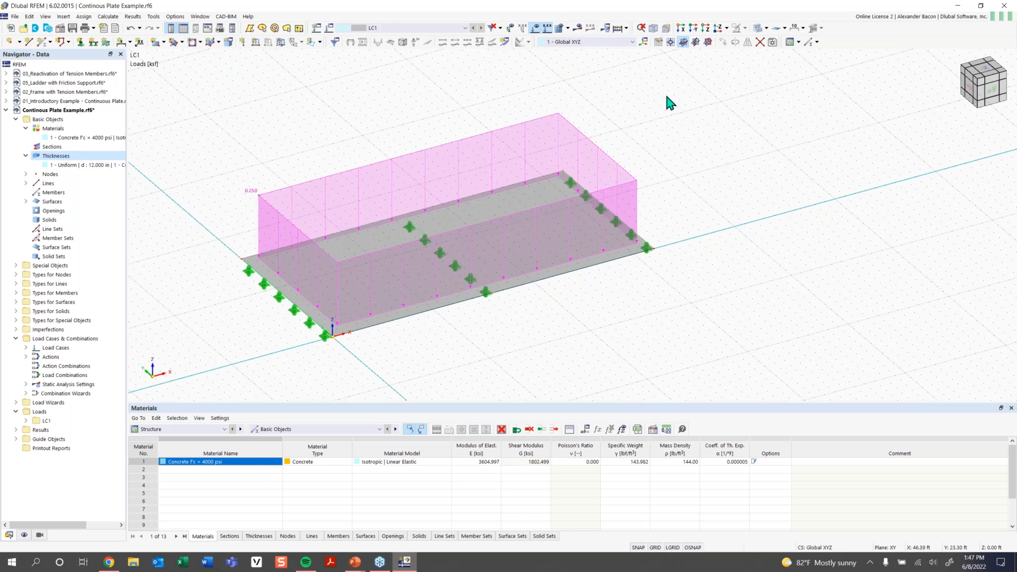
# Open the mesh settings and check the general target length of finite elements.
pyautogui.click(568, 30)
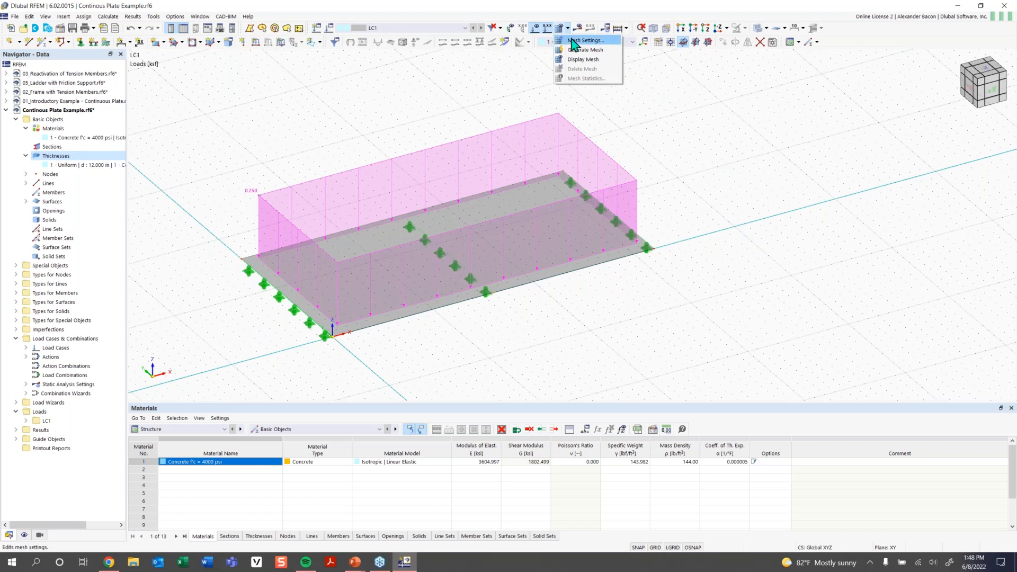
pyautogui.click(573, 41)
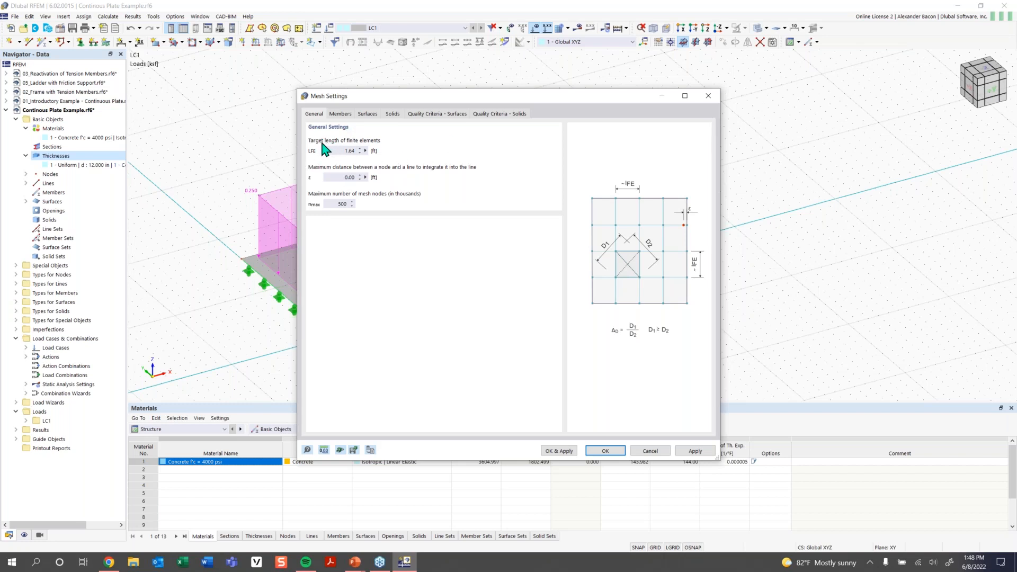
pyautogui.doubleClick(344, 151)
pyautogui.click(350, 150)
pyautogui.click(606, 451)
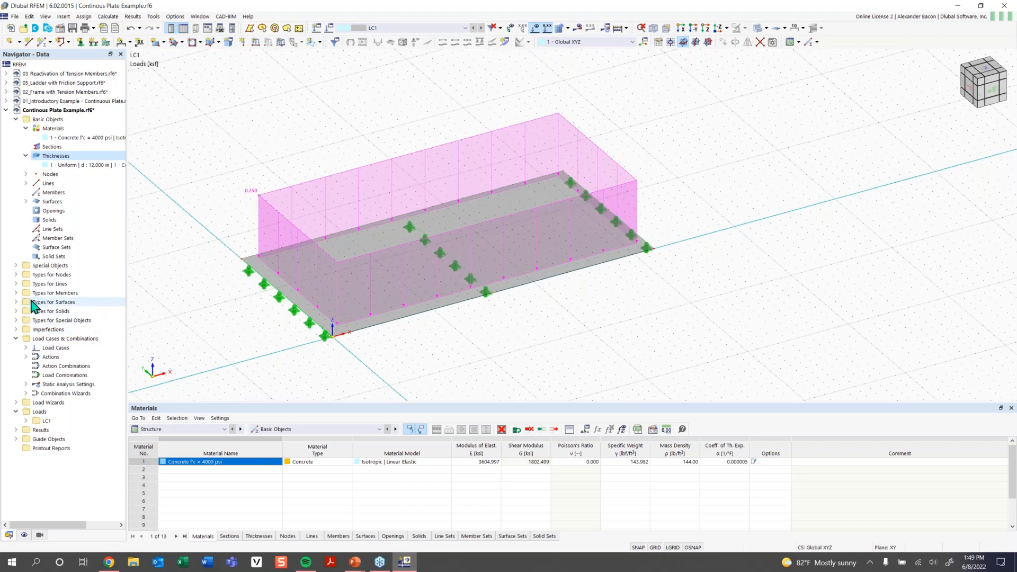
# Create a surface mesh refinement with a target FE length of 7 ft.
pyautogui.click(16, 302)
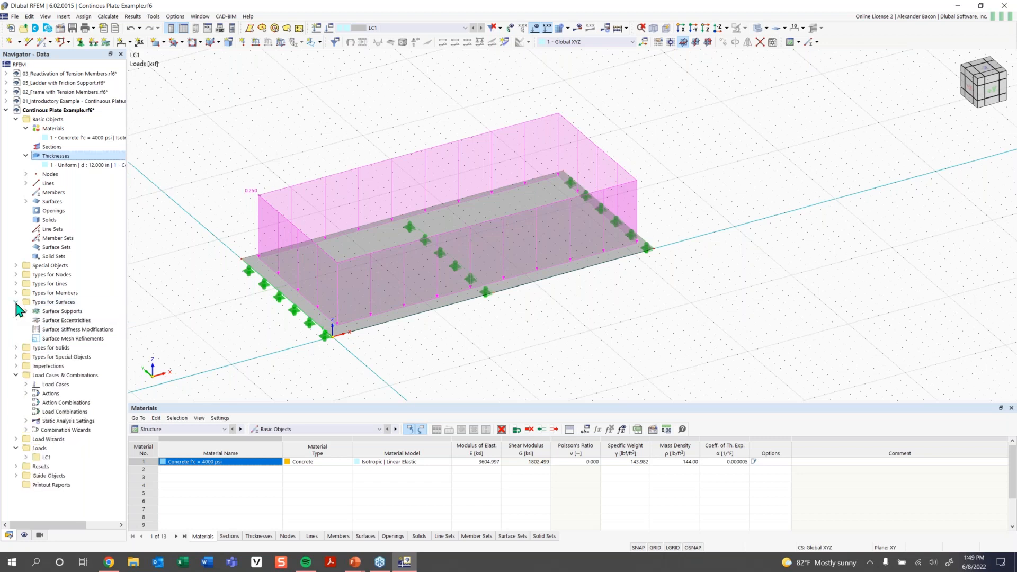
pyautogui.rightClick(64, 341)
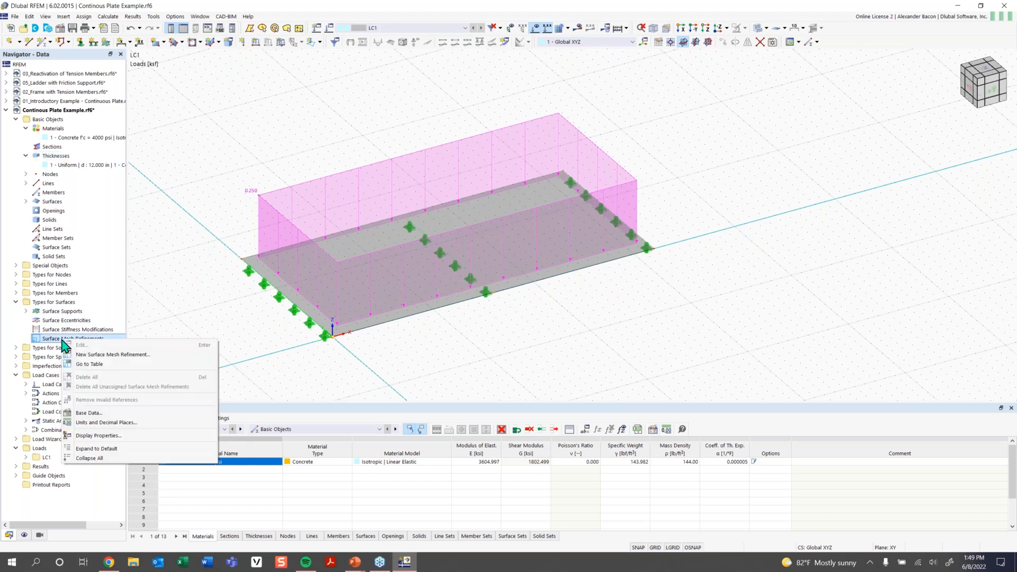
pyautogui.click(121, 355)
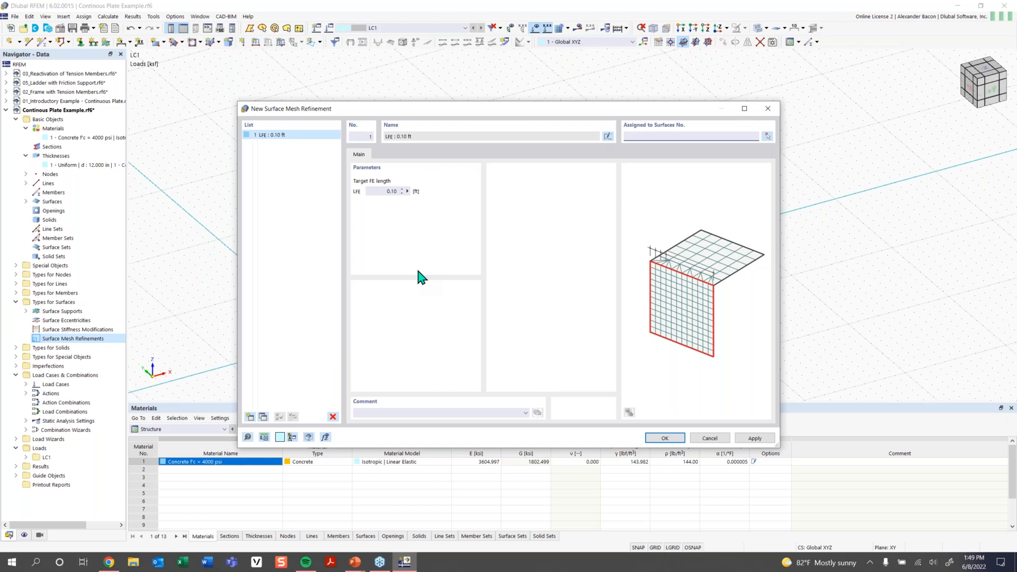
pyautogui.doubleClick(390, 192)
pyautogui.press('BackSpace')
pyautogui.press('BackSpace')
# Add a second surface mesh refinement with a target FE length of 4 ft.
pyautogui.click(250, 417)
pyautogui.click(250, 418)
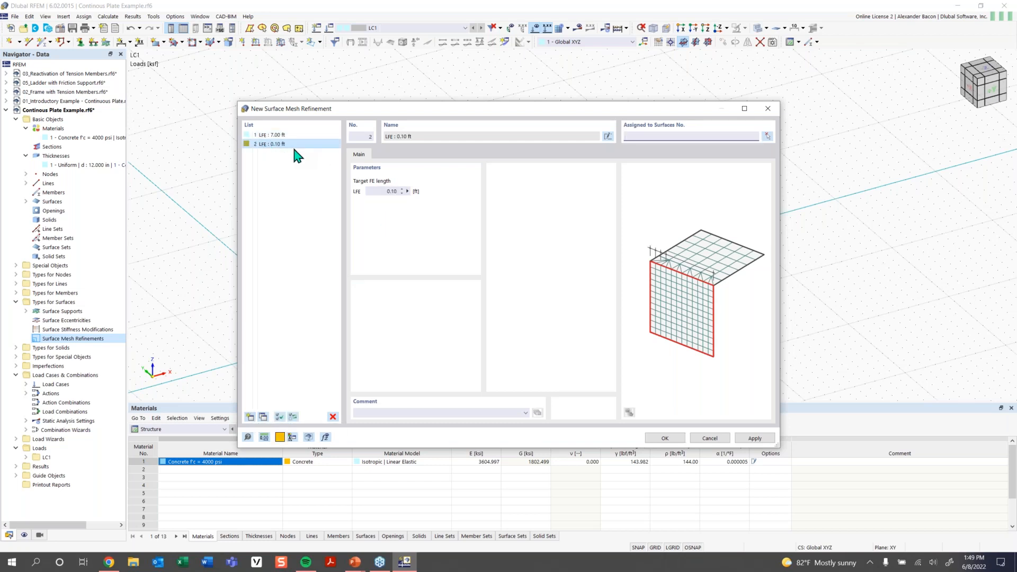
pyautogui.doubleClick(386, 191)
pyautogui.write('4')
# Add two more surface mesh refinements with target FE lengths of 1.25 ft and 0.4 ft.
pyautogui.click(250, 417)
pyautogui.doubleClick(391, 191)
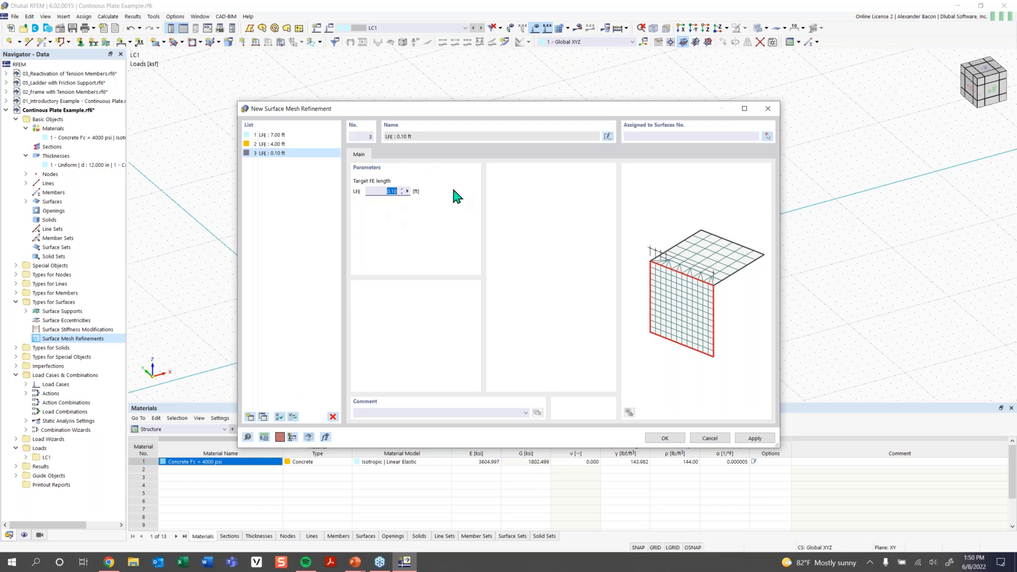
pyautogui.write('1.25')
pyautogui.click(249, 417)
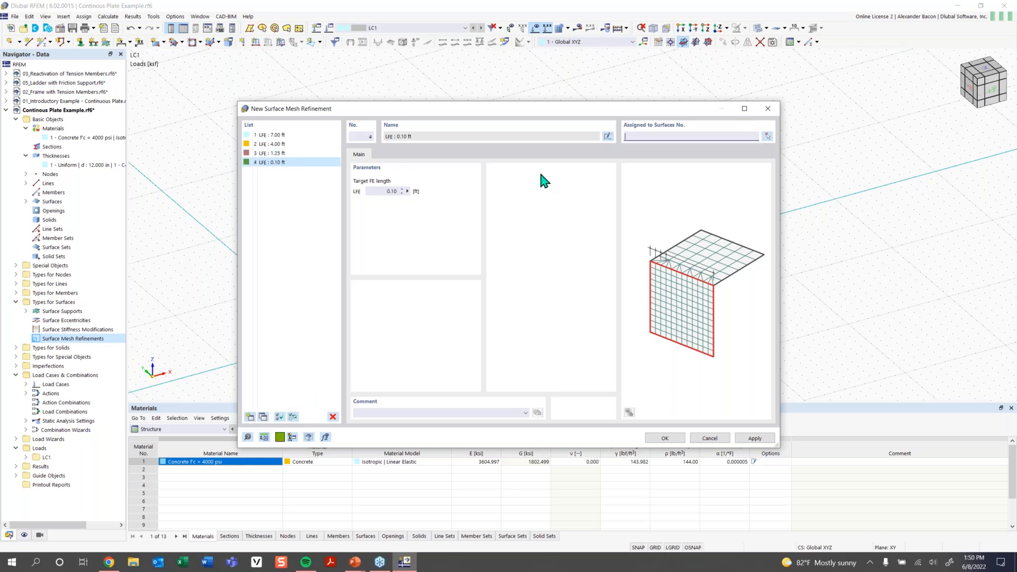
pyautogui.doubleClick(391, 191)
pyautogui.write('0.4')
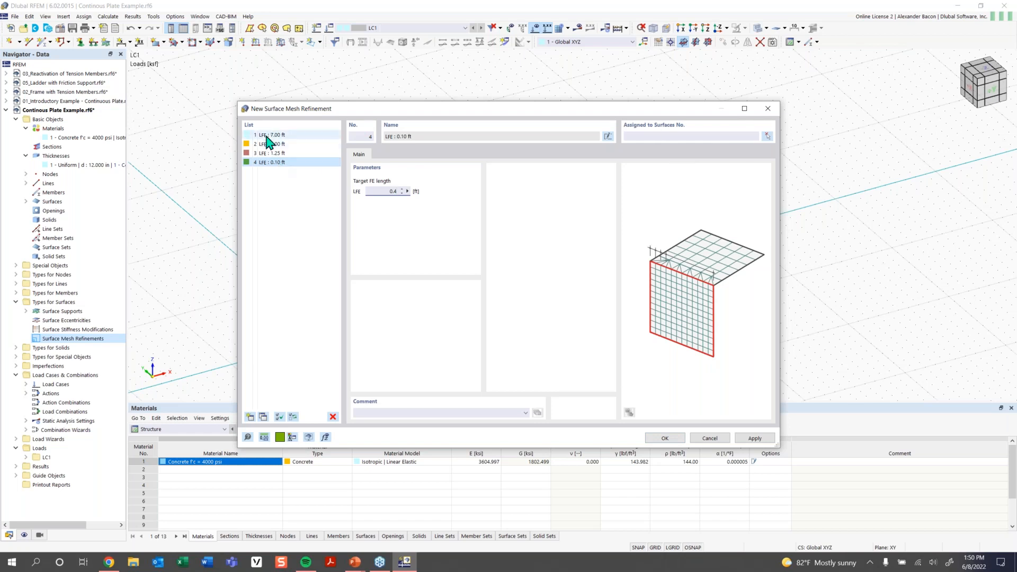
# Confirm the four surface mesh refinements and close their dialog.
pyautogui.click(666, 438)
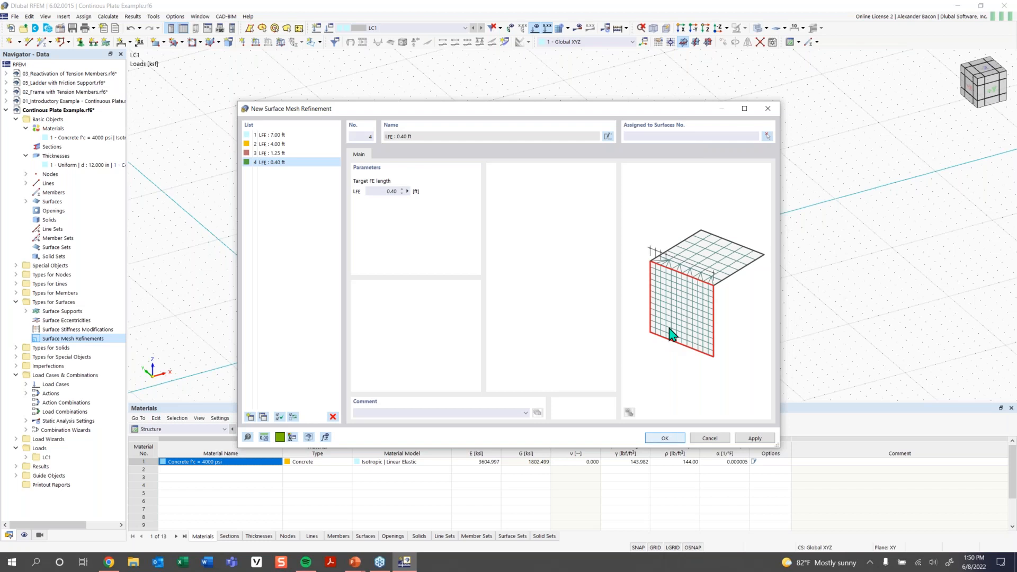
pyautogui.keyDown('ctrl'); pyautogui.moveTo(586, 329); pyautogui.dragTo(520, 340, button='middle'); pyautogui.keyUp('ctrl')
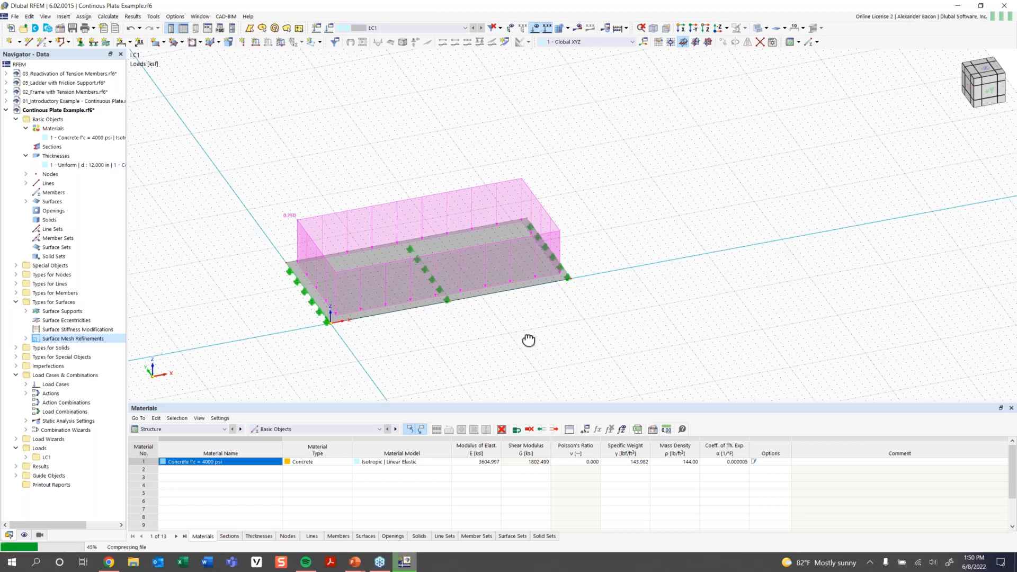
pyautogui.scroll(-2, 524, 342)
pyautogui.keyDown('ctrl'); pyautogui.moveTo(527, 345); pyautogui.dragTo(487, 354, button='middle'); pyautogui.keyUp('ctrl')
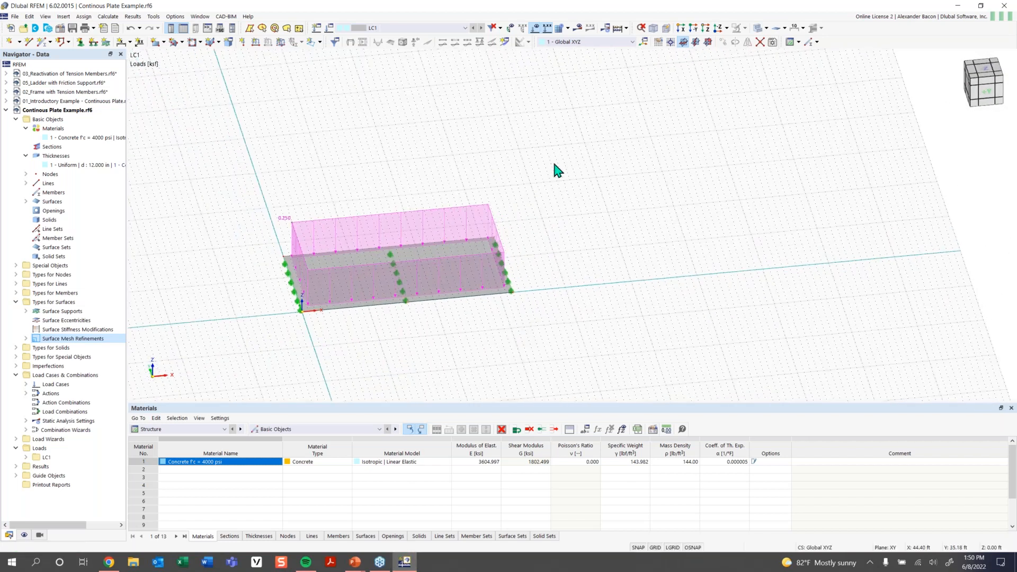
# Copy the entire plate with its supports and surface load three times, with a displacement of 37 ft in X.
pyautogui.moveTo(563, 173); pyautogui.dragTo(215, 358)
pyautogui.moveTo(609, 261); pyautogui.dragTo(501, 286, button='middle')
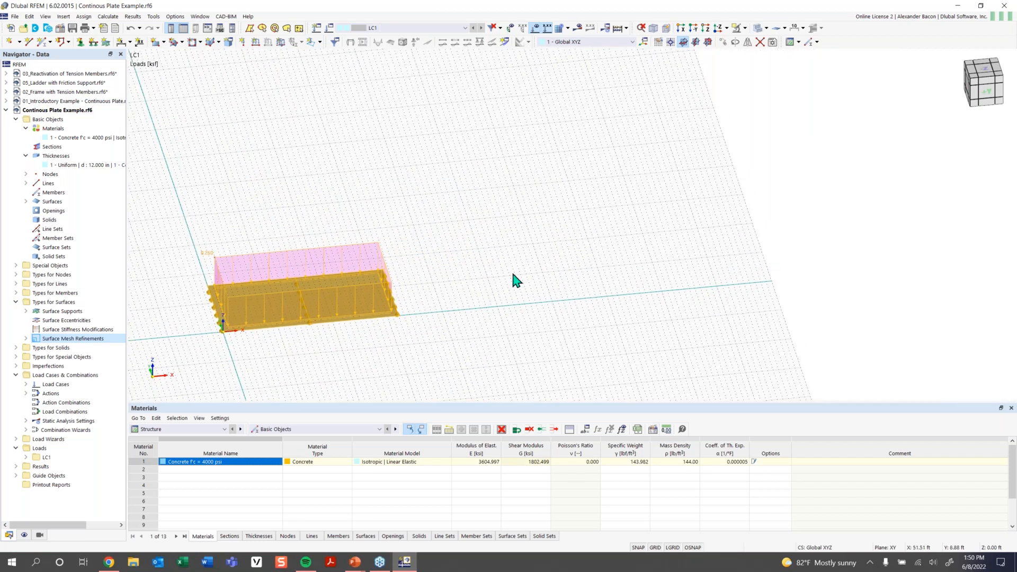
pyautogui.click(723, 43)
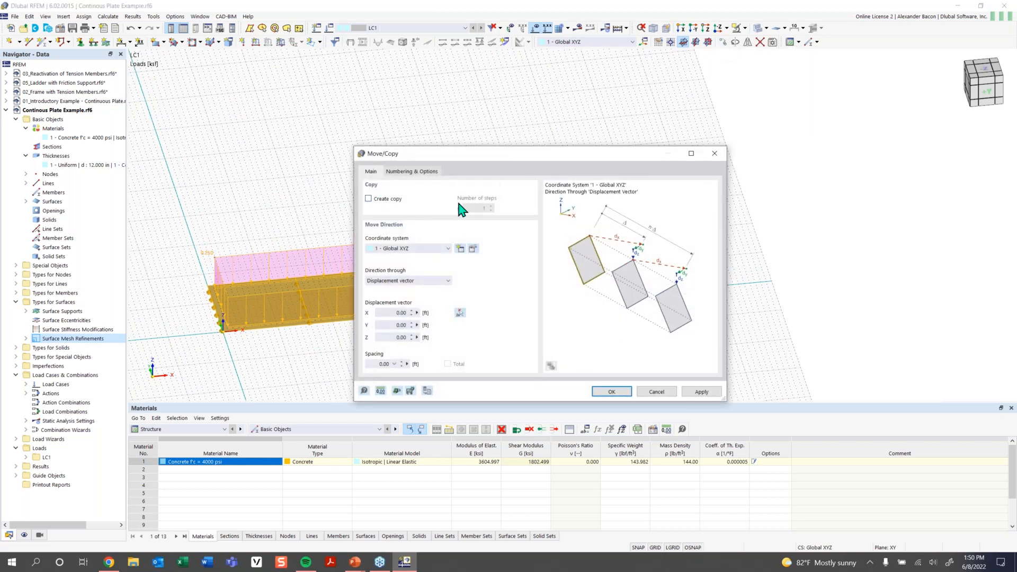
pyautogui.click(380, 205)
pyautogui.doubleClick(484, 208)
pyautogui.write('3')
pyautogui.doubleClick(391, 313)
pyautogui.write('3')
pyautogui.click(615, 392)
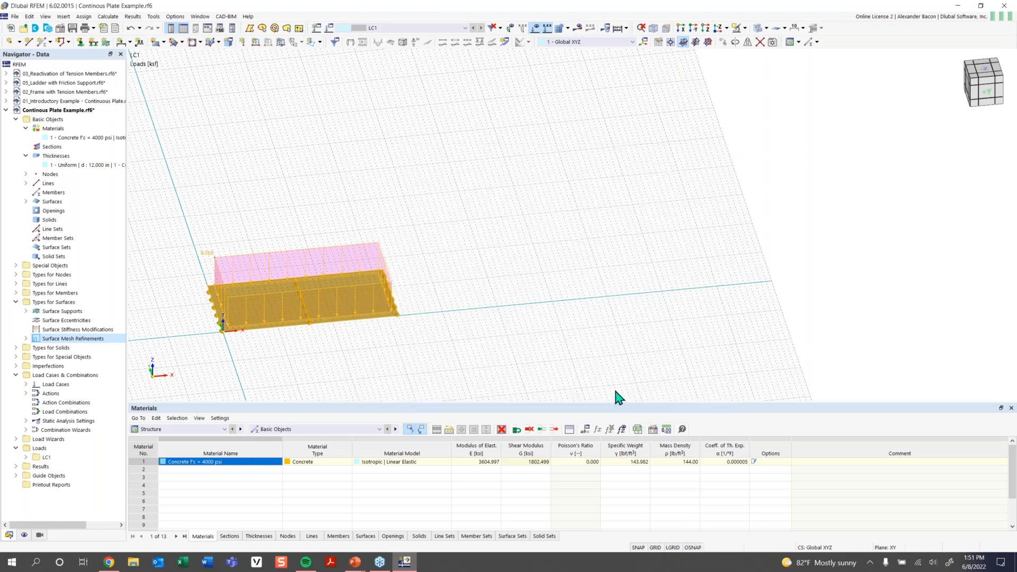
pyautogui.scroll(-2, 637, 365)
pyautogui.moveTo(794, 317); pyautogui.dragTo(642, 319, button='middle')
pyautogui.click(696, 319)
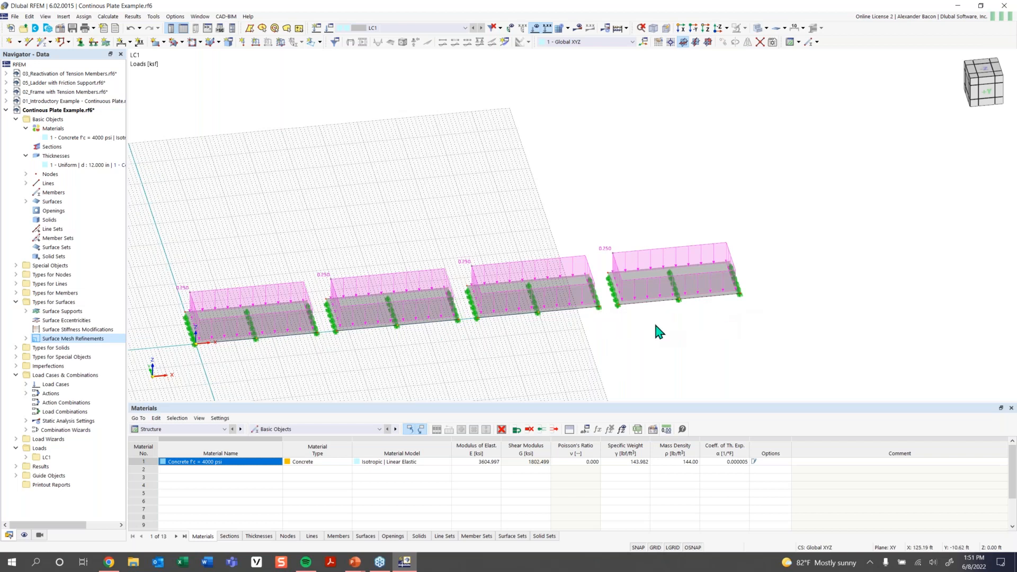
# Move all four plates together along X so that the third plate's lower starting corner lands on the global origin.
pyautogui.scroll(-1, 659, 330)
pyautogui.moveTo(635, 324); pyautogui.dragTo(600, 298, button='middle')
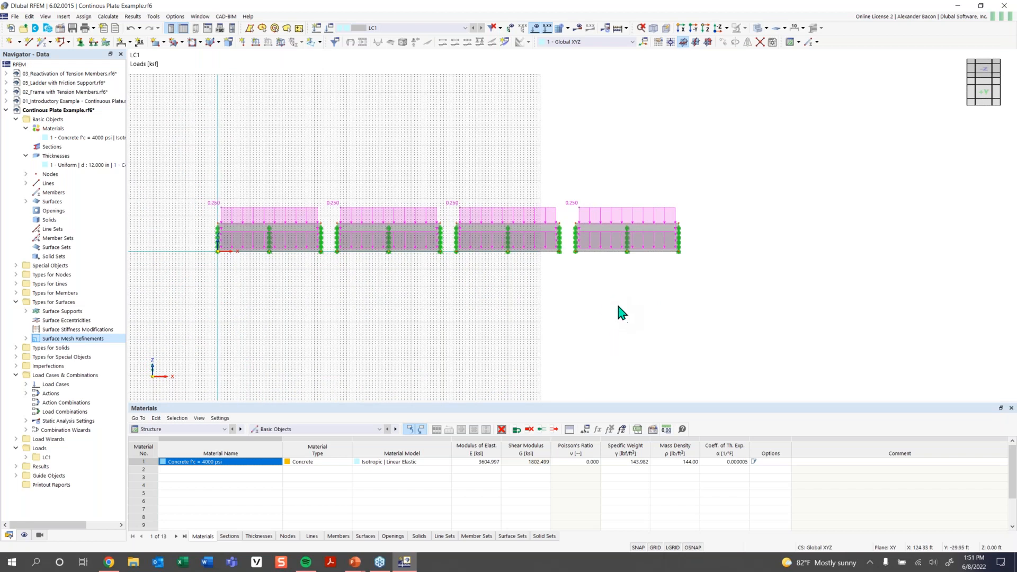
pyautogui.moveTo(606, 302); pyautogui.dragTo(566, 309, button='middle')
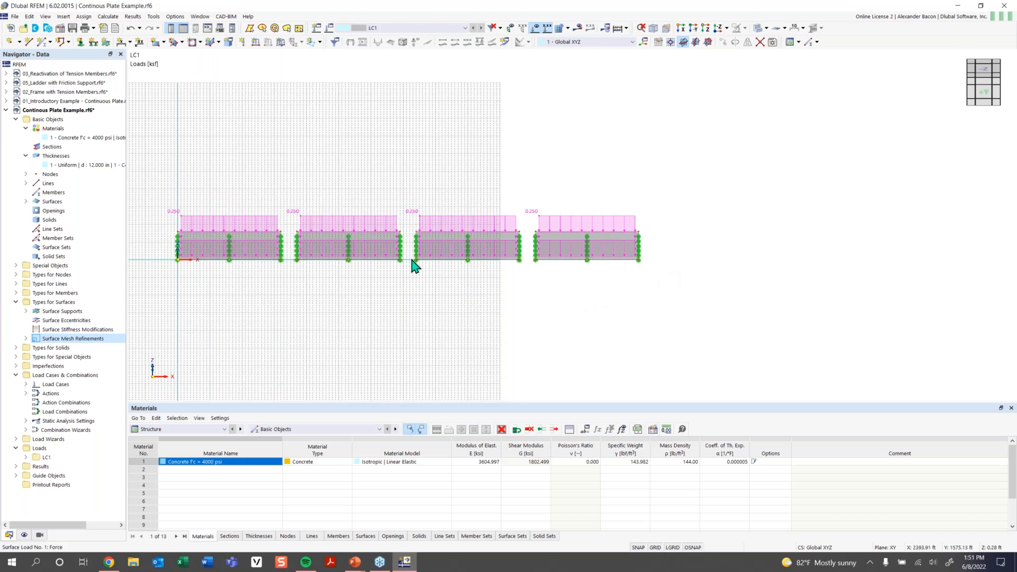
pyautogui.scroll(-1, 413, 299)
pyautogui.moveTo(413, 300); pyautogui.dragTo(524, 301, button='middle')
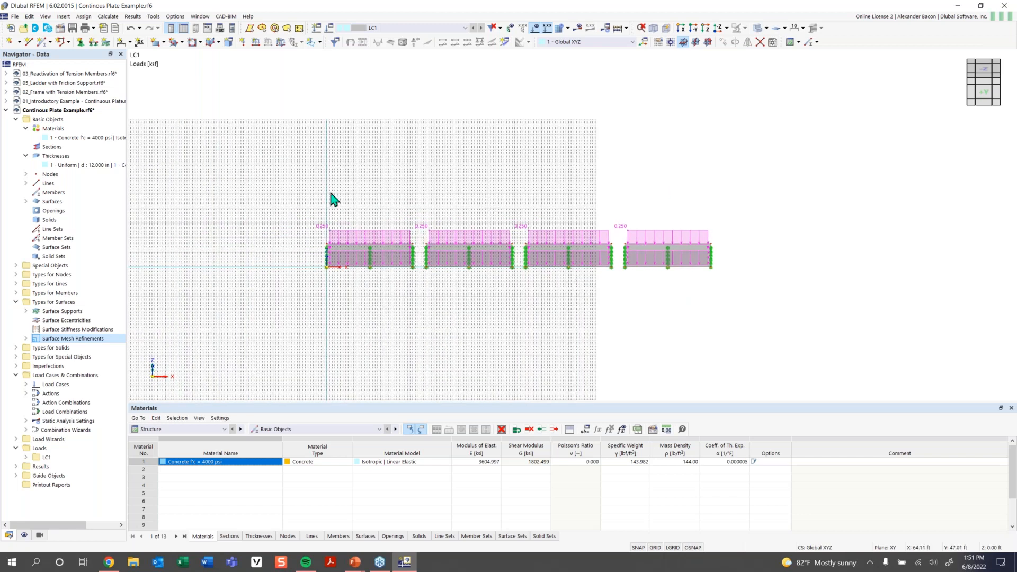
pyautogui.moveTo(768, 181); pyautogui.dragTo(205, 345)
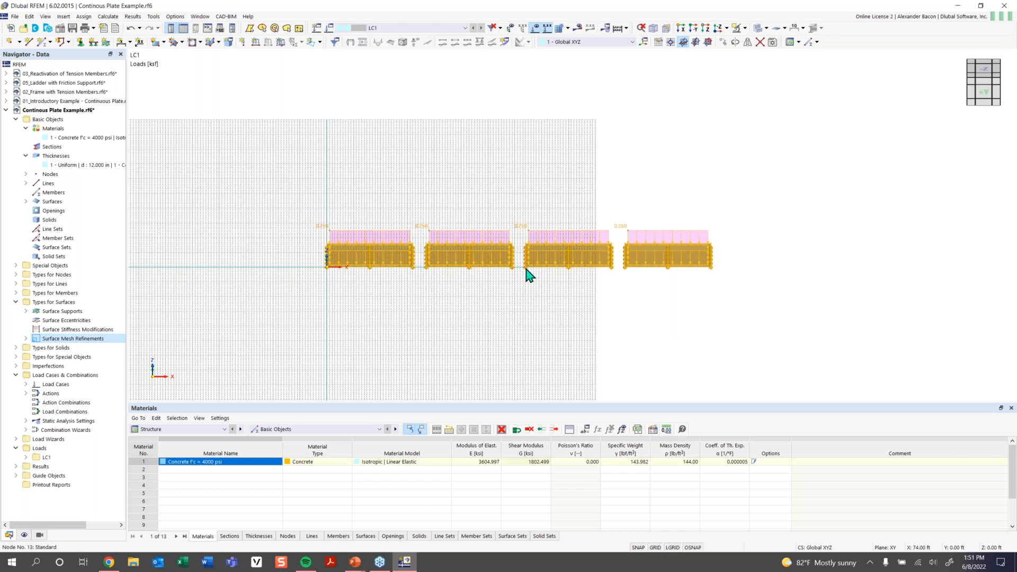
pyautogui.moveTo(526, 279)
pyautogui.mouseDown()
pyautogui.moveTo(438, 311)
pyautogui.moveTo(329, 268)
pyautogui.mouseUp()
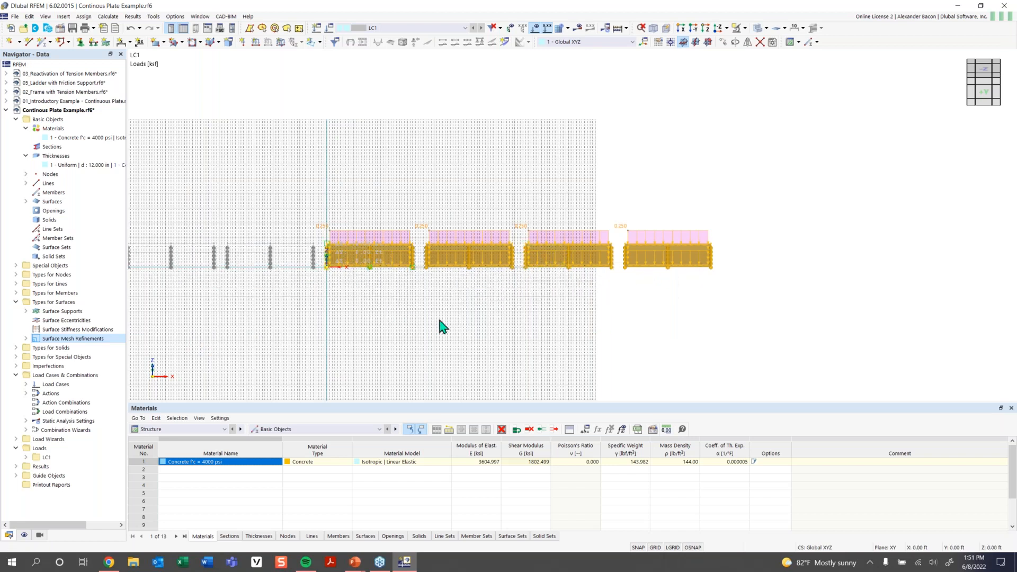
pyautogui.press('Escape')
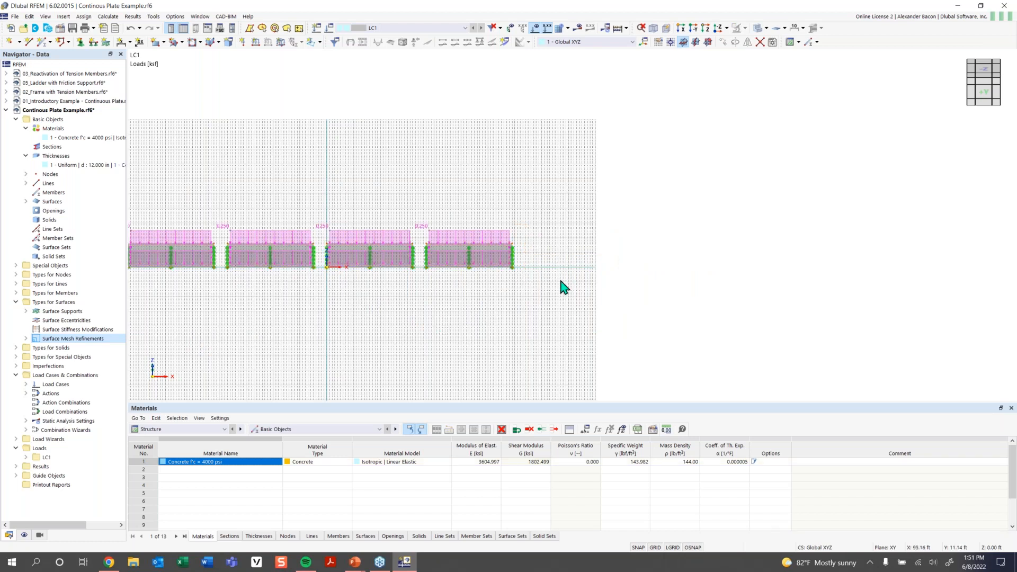
# Start a new beam member and give it a parametric Massive I rectangular section from the section library.
pyautogui.scroll(2, 572, 259)
pyautogui.scroll(1, 575, 260)
pyautogui.keyDown('ctrl'); pyautogui.moveTo(513, 264); pyautogui.dragTo(597, 227, button='middle'); pyautogui.keyUp('ctrl')
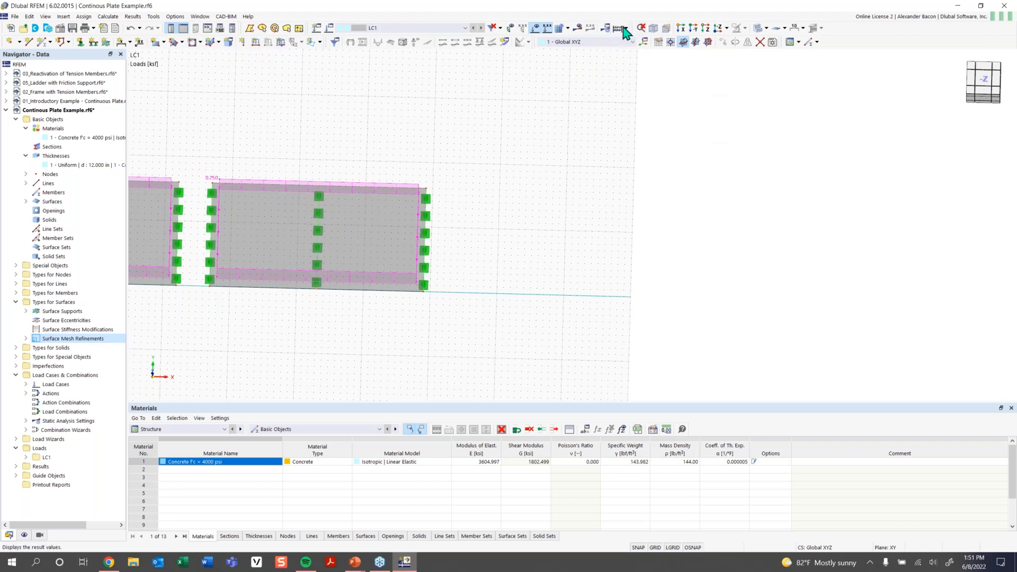
pyautogui.click(721, 36)
pyautogui.moveTo(628, 306); pyautogui.dragTo(416, 311, button='middle')
pyautogui.moveTo(642, 318); pyautogui.dragTo(492, 326, button='middle')
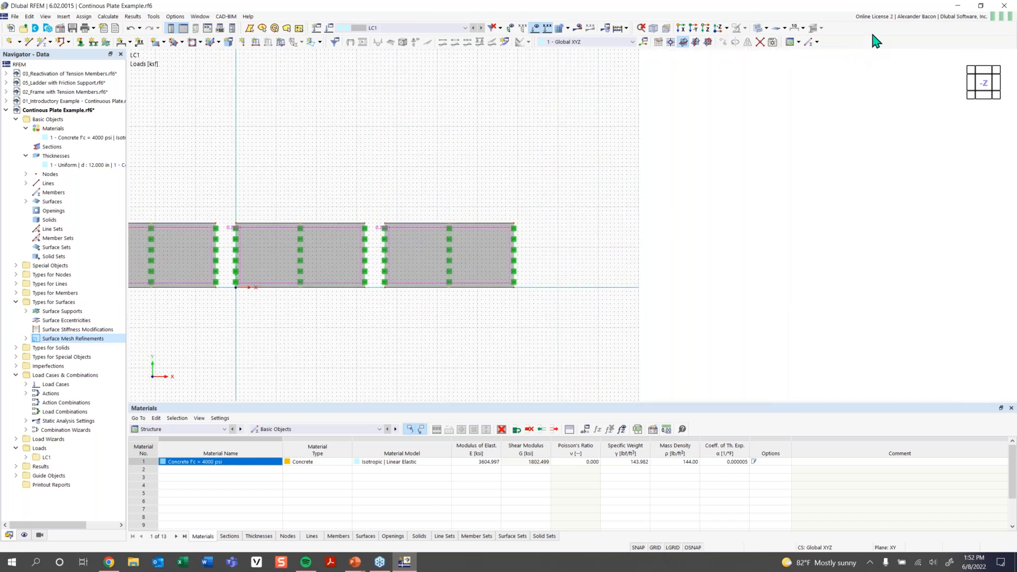
pyautogui.click(39, 44)
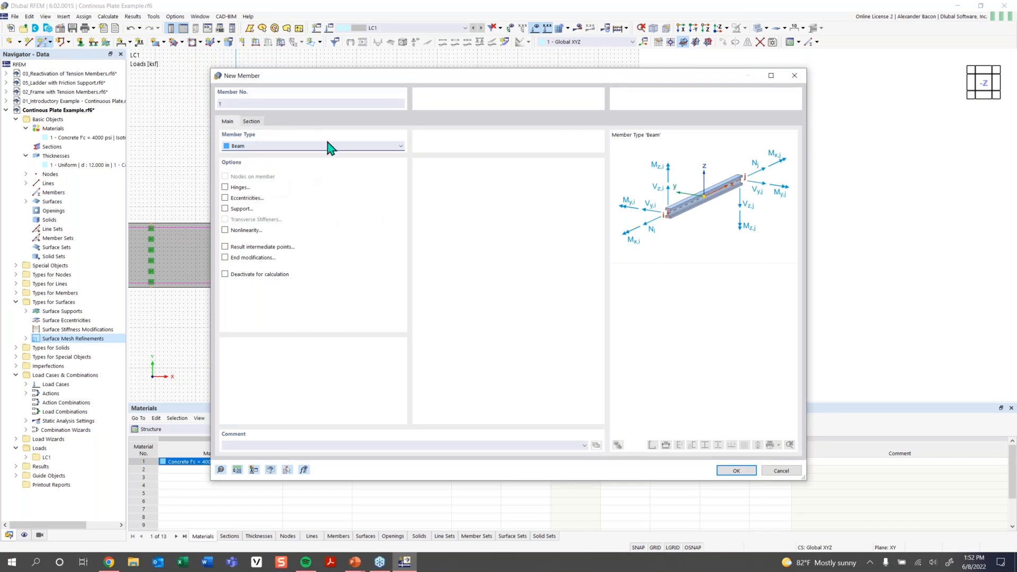
pyautogui.click(255, 126)
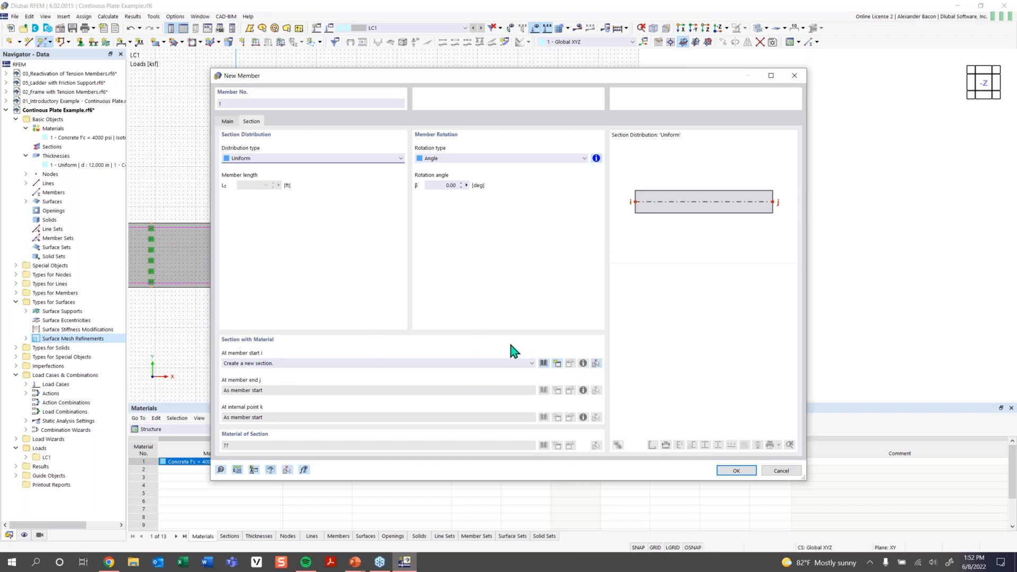
pyautogui.click(544, 364)
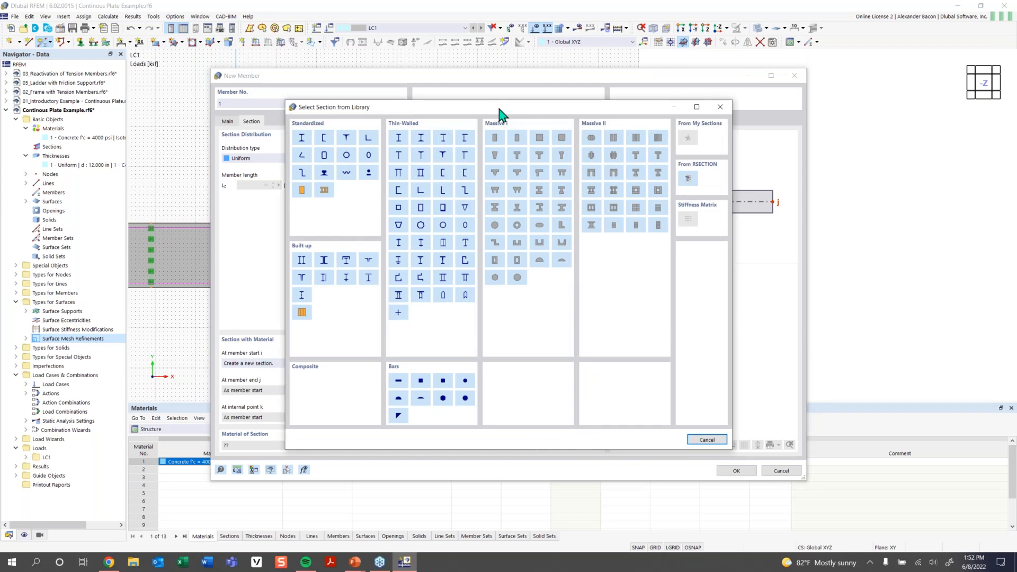
pyautogui.moveTo(511, 110); pyautogui.dragTo(481, 108)
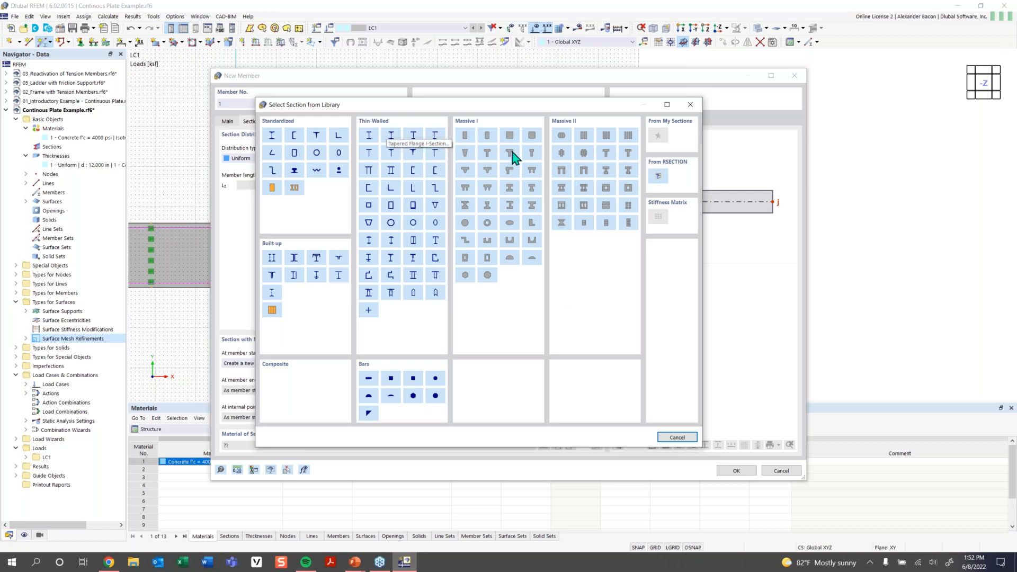
pyautogui.click(466, 141)
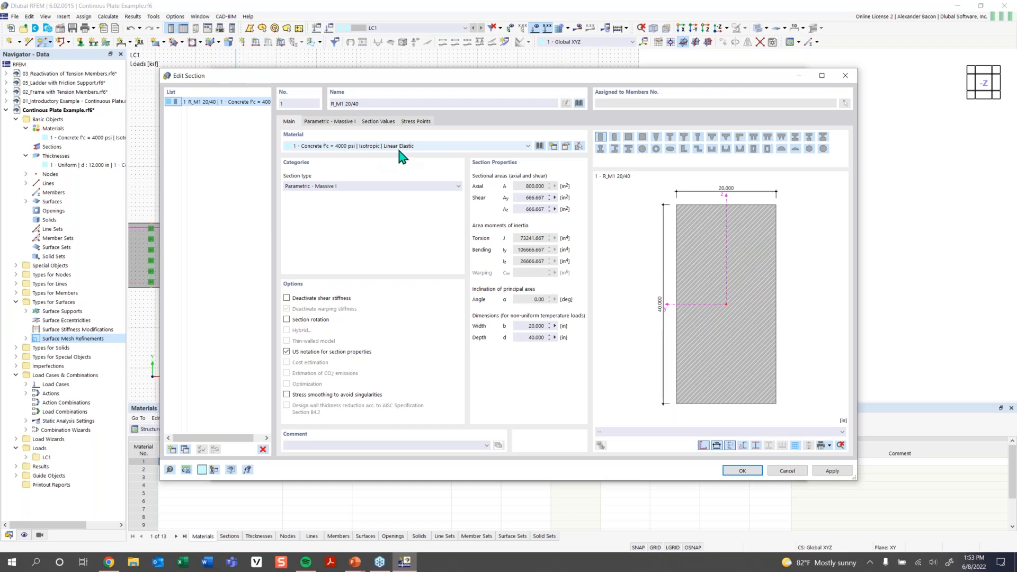
# Set the rectangular section's width b to 40 in and depth d to 12 in, and confirm the new member's settings.
pyautogui.click(539, 146)
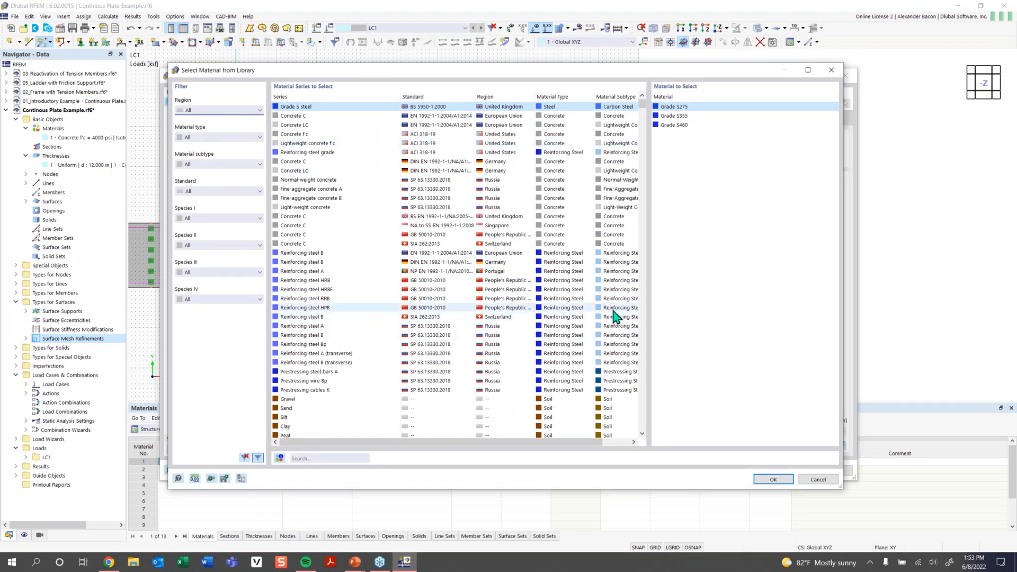
pyautogui.click(832, 71)
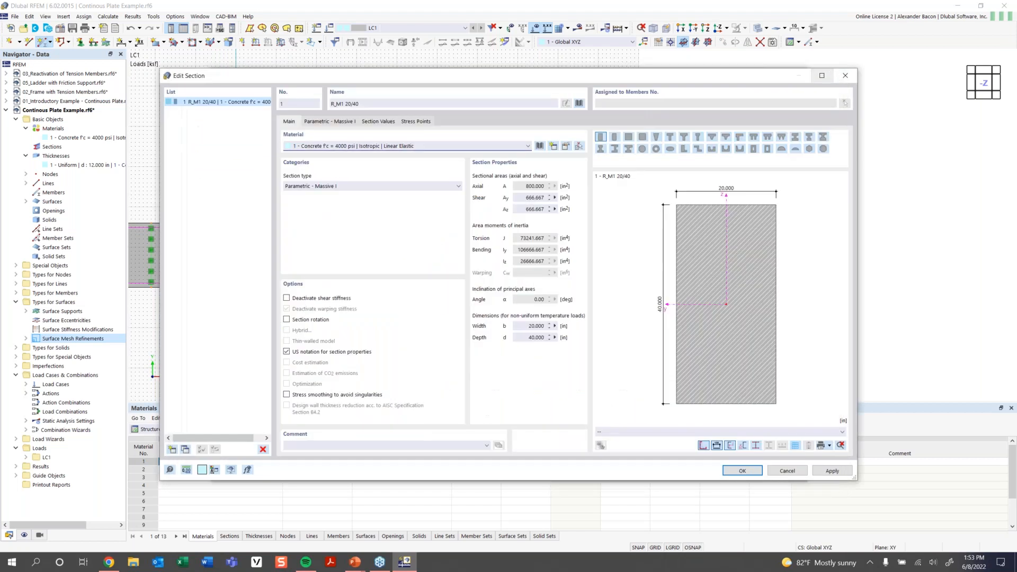
pyautogui.click(337, 126)
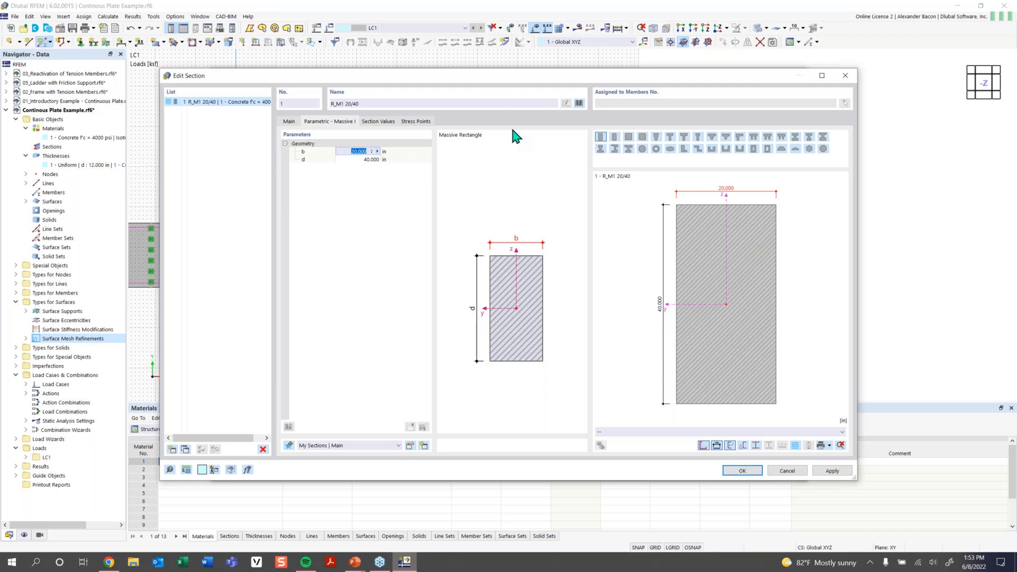
pyautogui.write('40')
pyautogui.click(358, 159)
pyautogui.write('12')
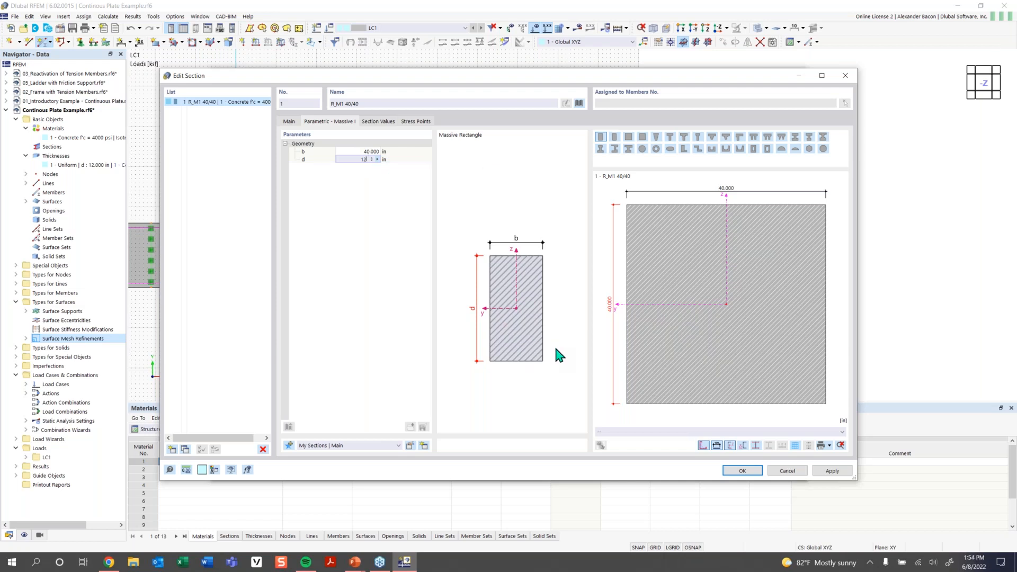
pyautogui.click(742, 471)
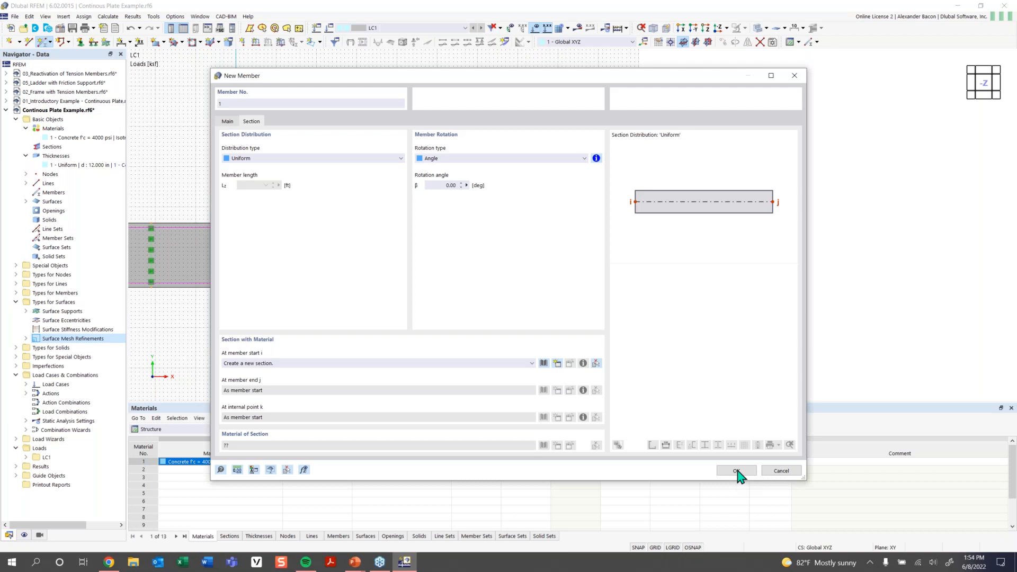
pyautogui.click(738, 471)
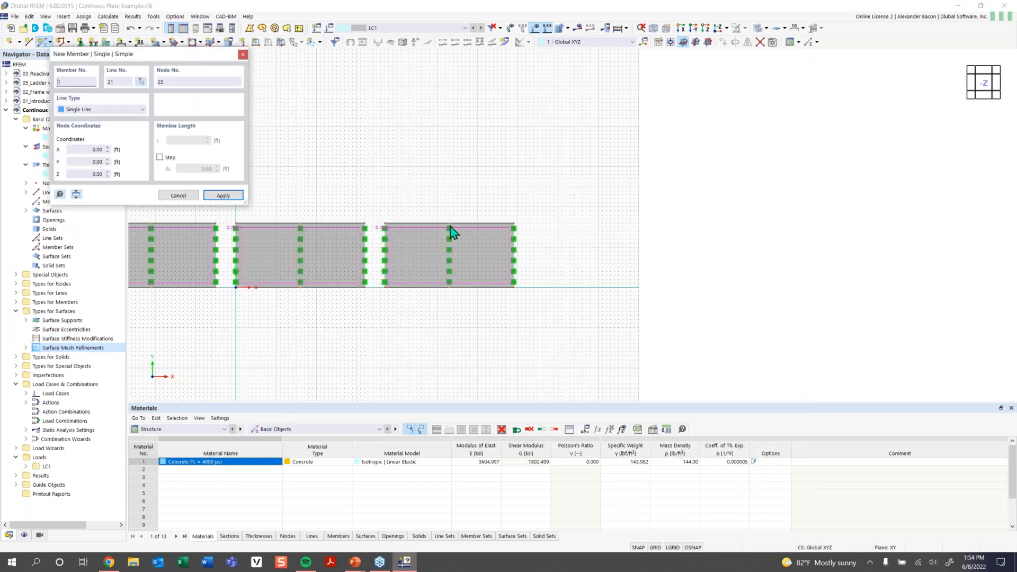
# Try a 16 ft beam member along X at Y 8 ft, just beyond the last plate.
pyautogui.scroll(-1, 450, 227)
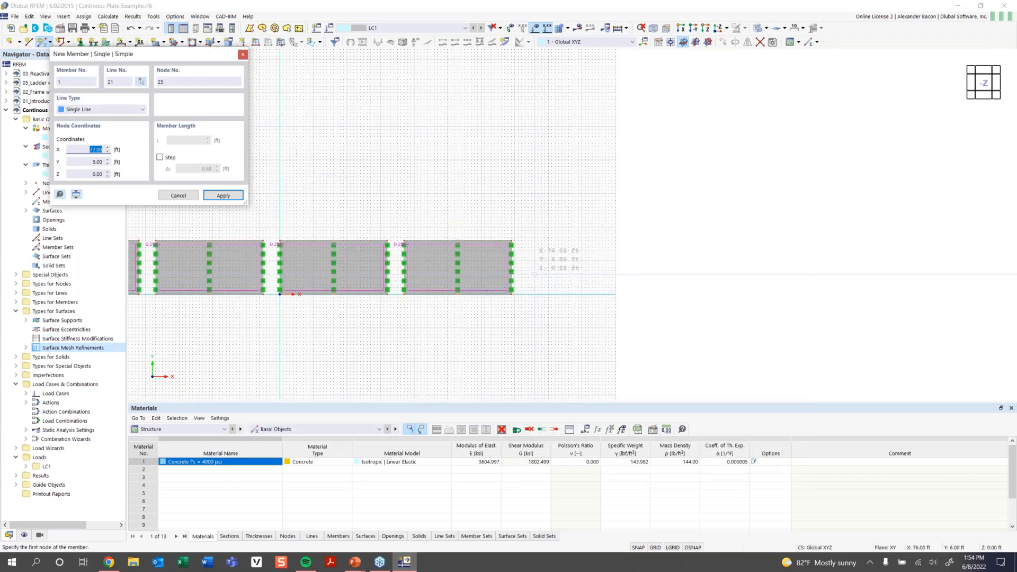
pyautogui.scroll(2, 532, 267)
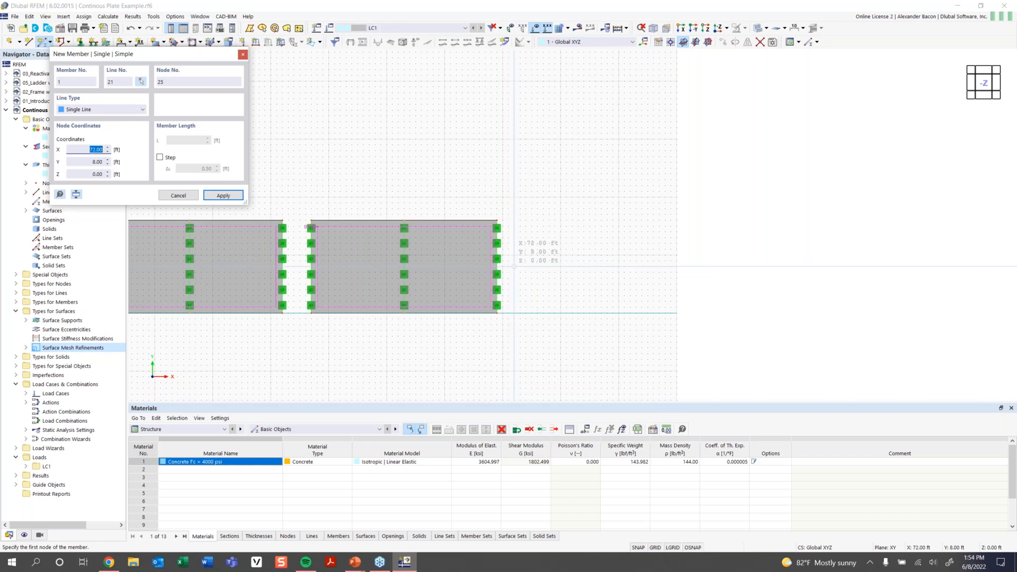
pyautogui.click(526, 267)
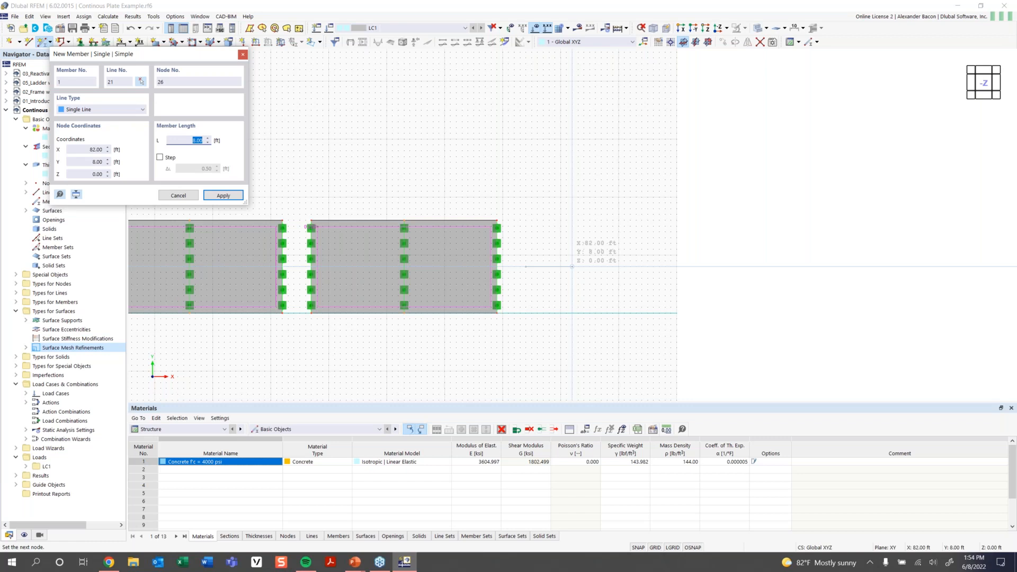
pyautogui.write('16')
pyautogui.press('Return')
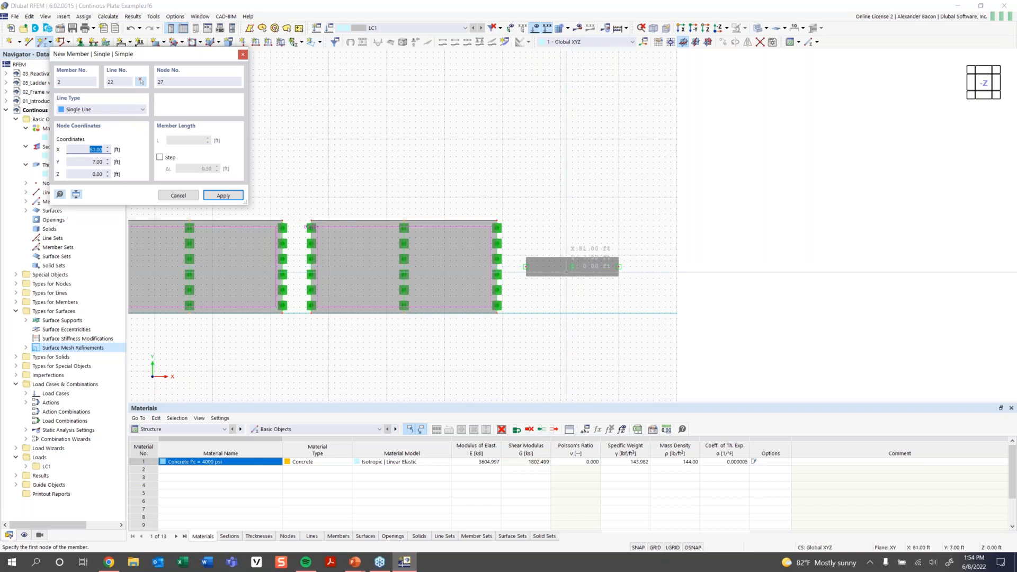
pyautogui.press('Escape')
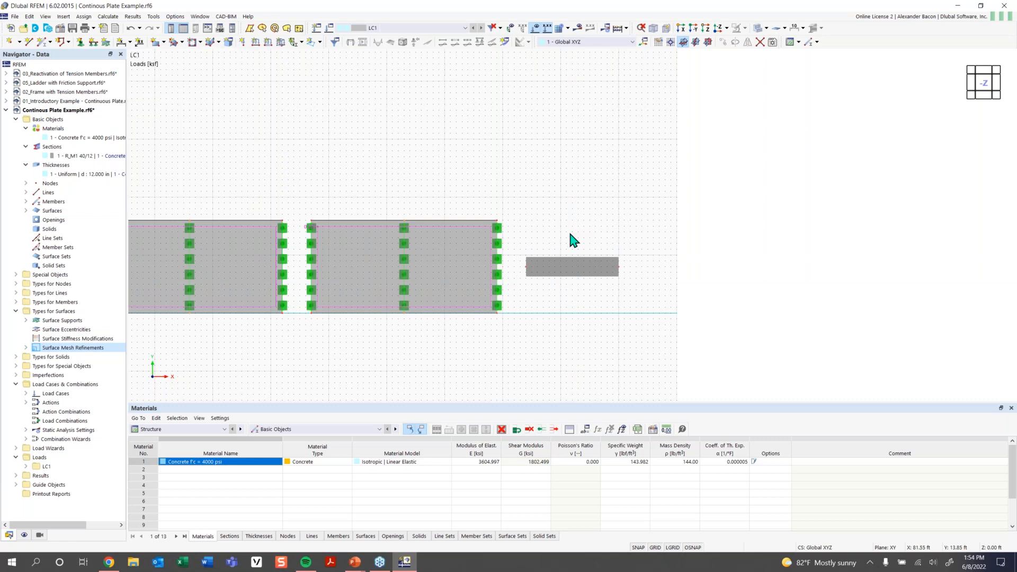
pyautogui.hotkey('ctrl', 'z')
# Draw a 32 ft beam member along X just beyond the last plate, at Y 8 ft and ending at X 106 ft.
pyautogui.click(44, 42)
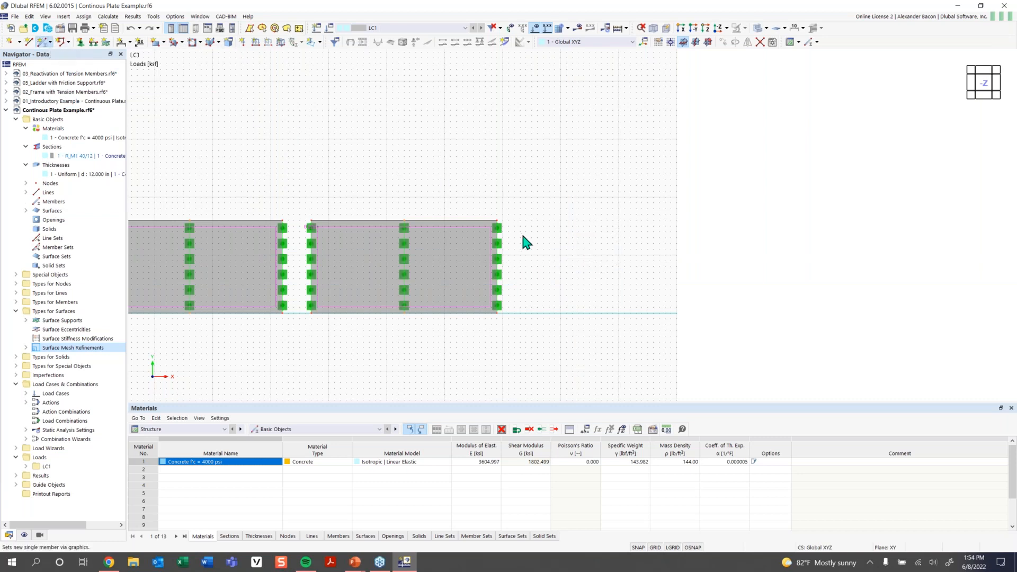
pyautogui.click(738, 473)
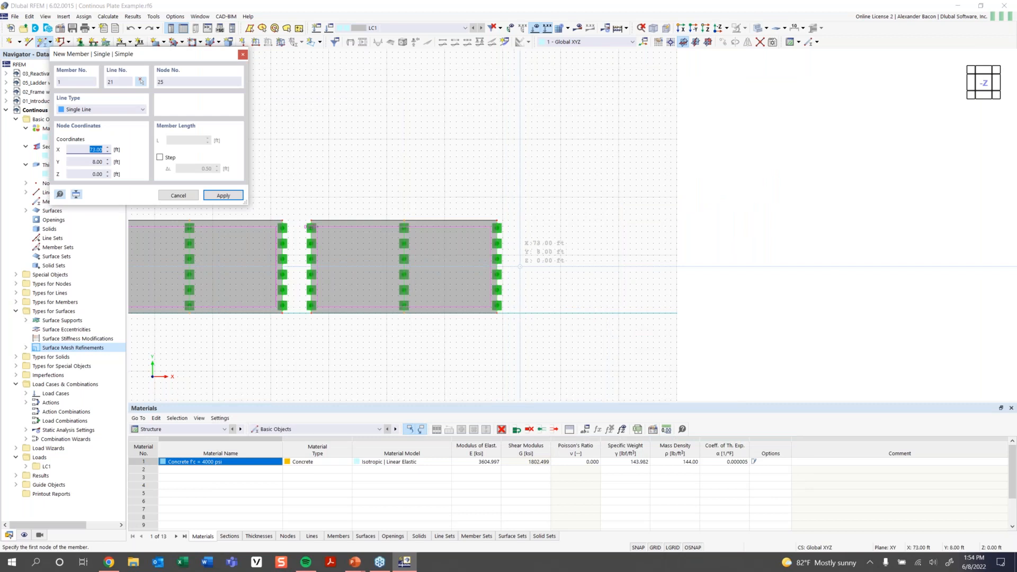
pyautogui.click(526, 266)
pyautogui.write('32')
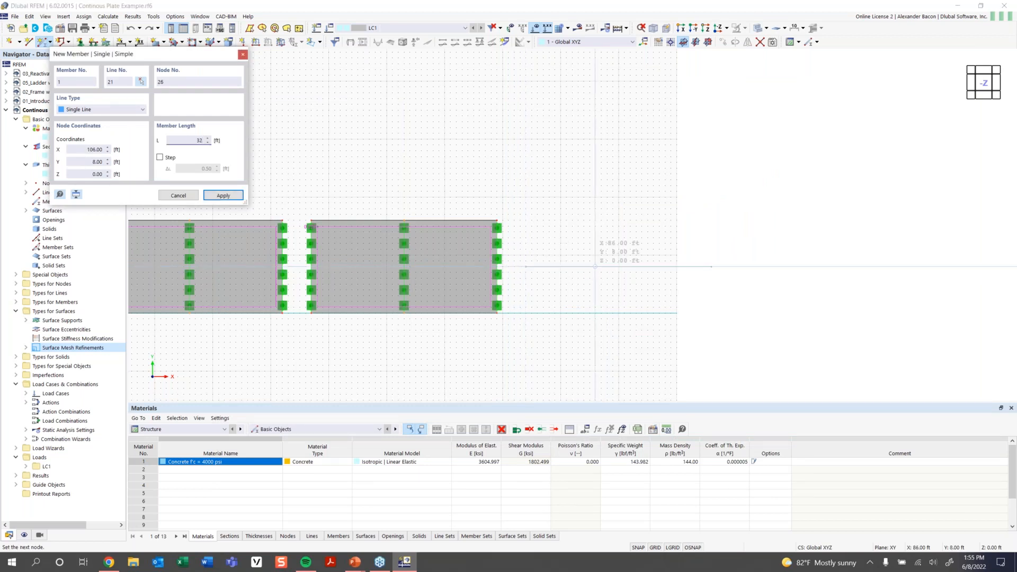
pyautogui.press('Return')
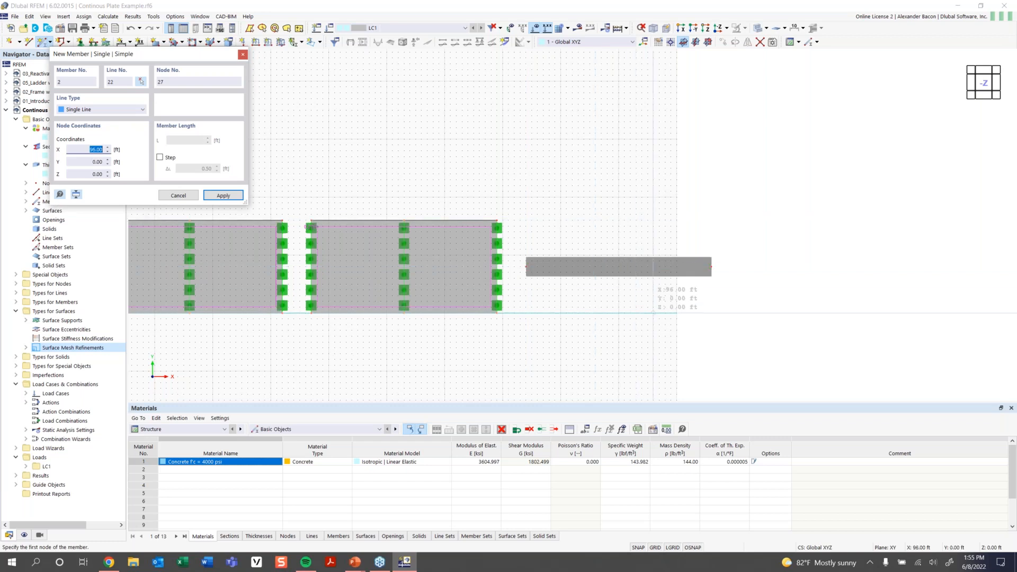
# Add one intermediate On Member node to the 32 ft beam without dividing the member.
pyautogui.press('Escape')
pyautogui.keyDown('ctrl'); pyautogui.moveTo(566, 342); pyautogui.dragTo(640, 245, button='middle'); pyautogui.keyUp('ctrl')
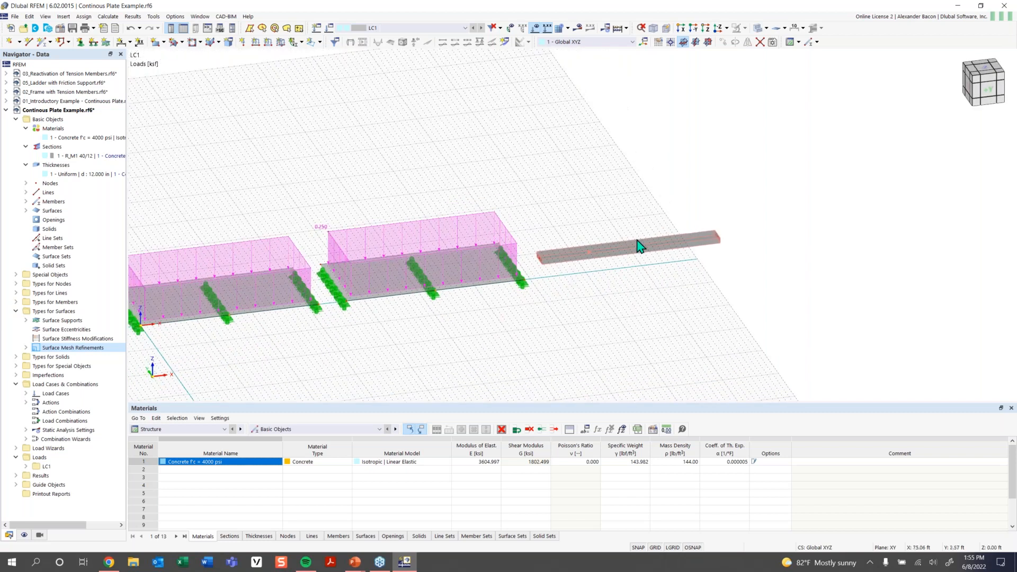
pyautogui.scroll(5, 613, 252)
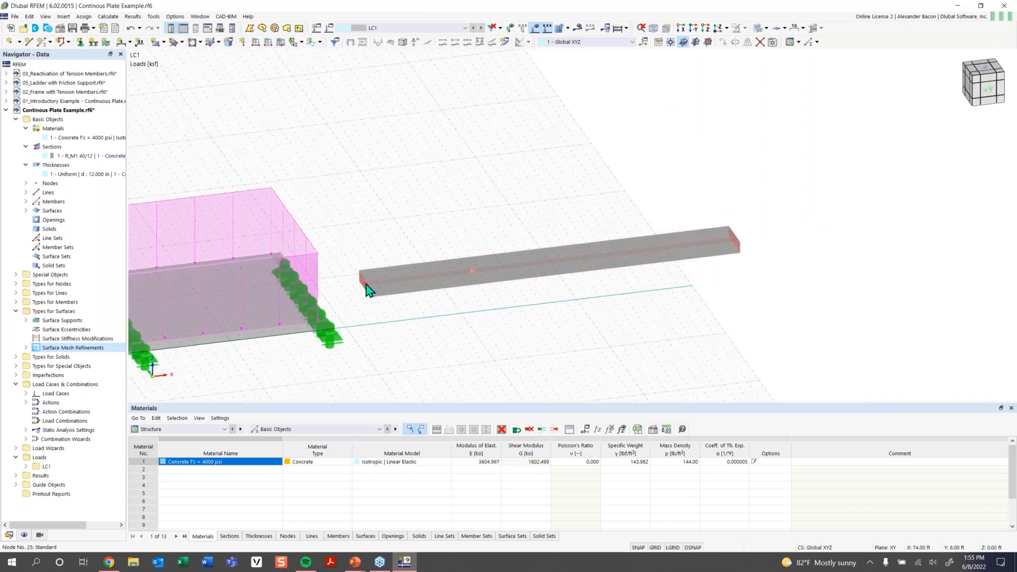
pyautogui.scroll(-3, 713, 245)
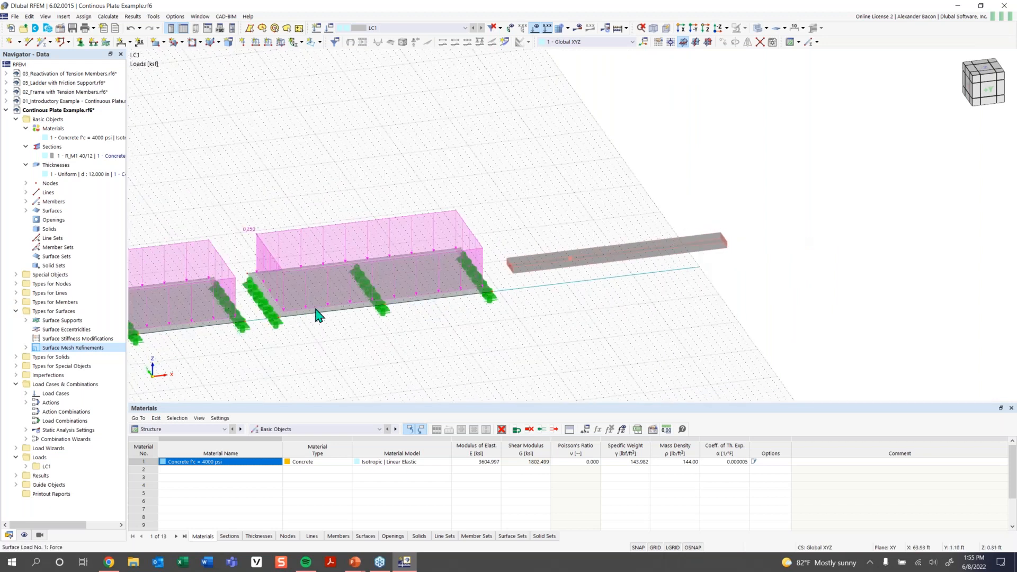
pyautogui.rightClick(615, 263)
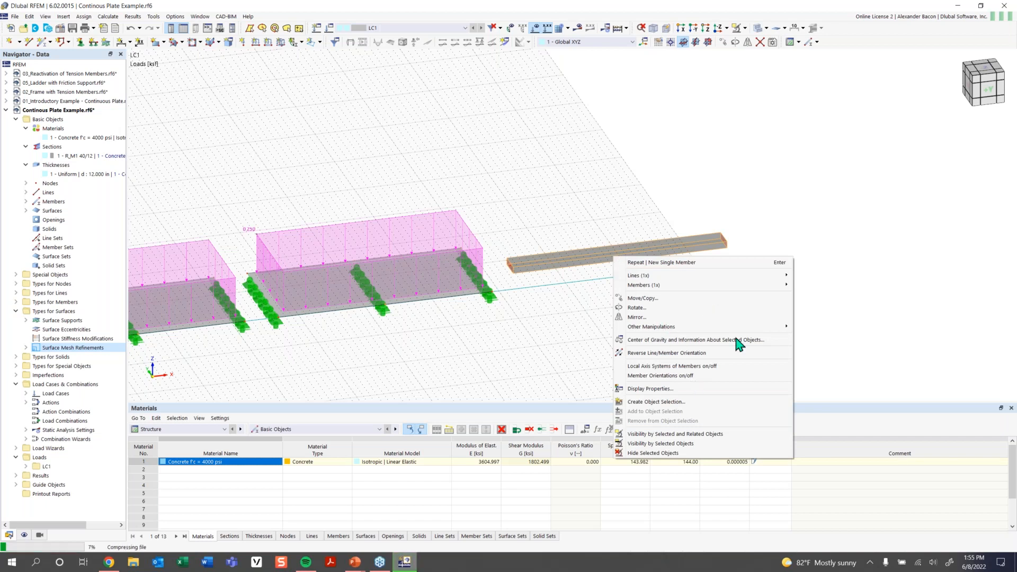
pyautogui.moveTo(725, 329)
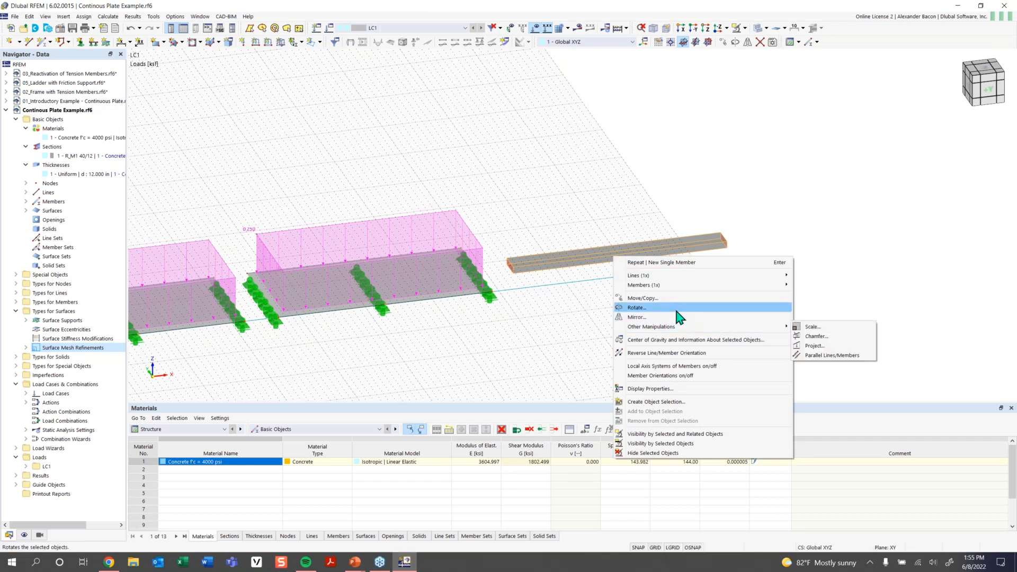
pyautogui.moveTo(656, 288)
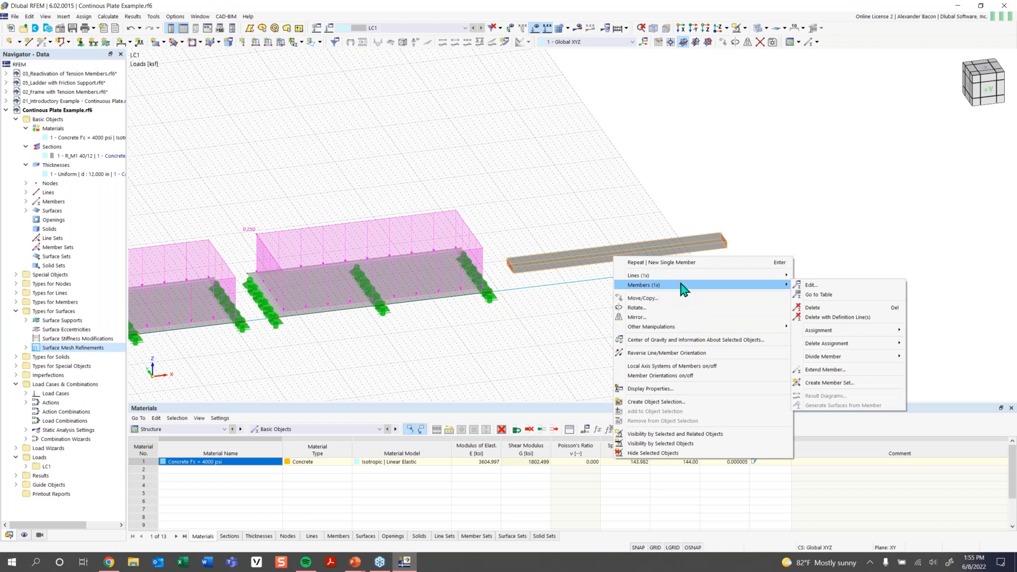
pyautogui.moveTo(838, 361)
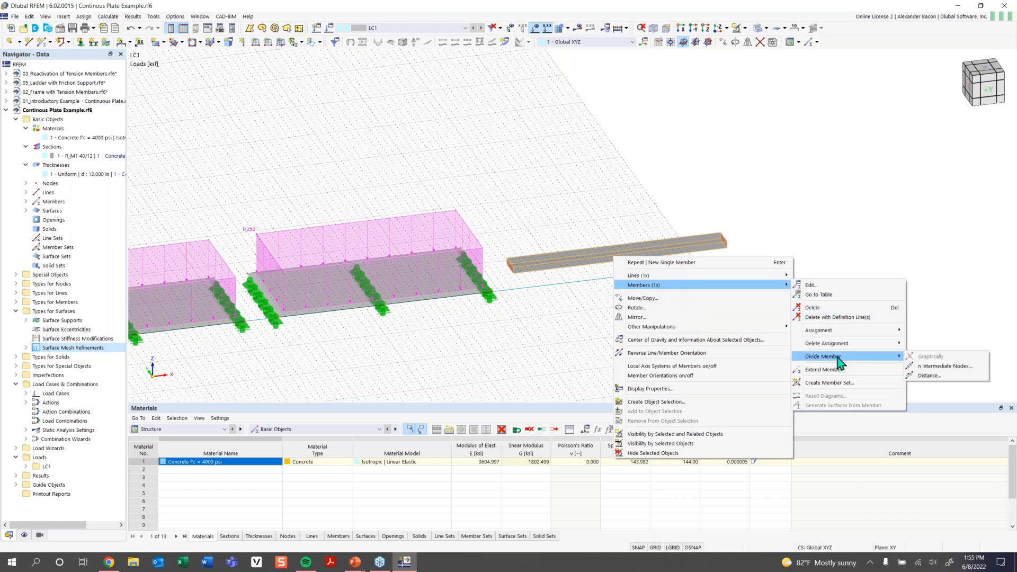
pyautogui.click(934, 367)
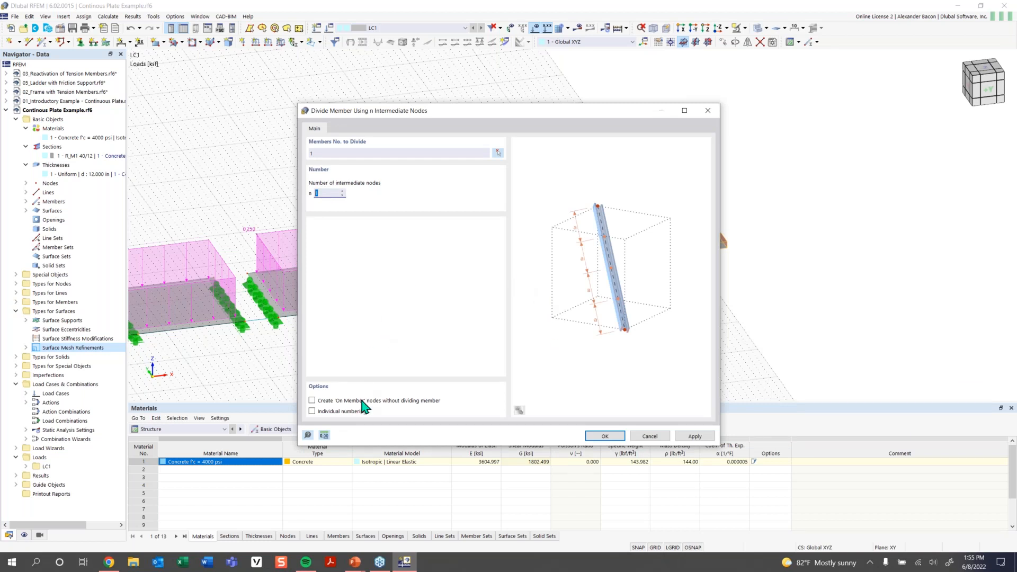
pyautogui.click(316, 404)
pyautogui.click(324, 193)
pyautogui.click(605, 436)
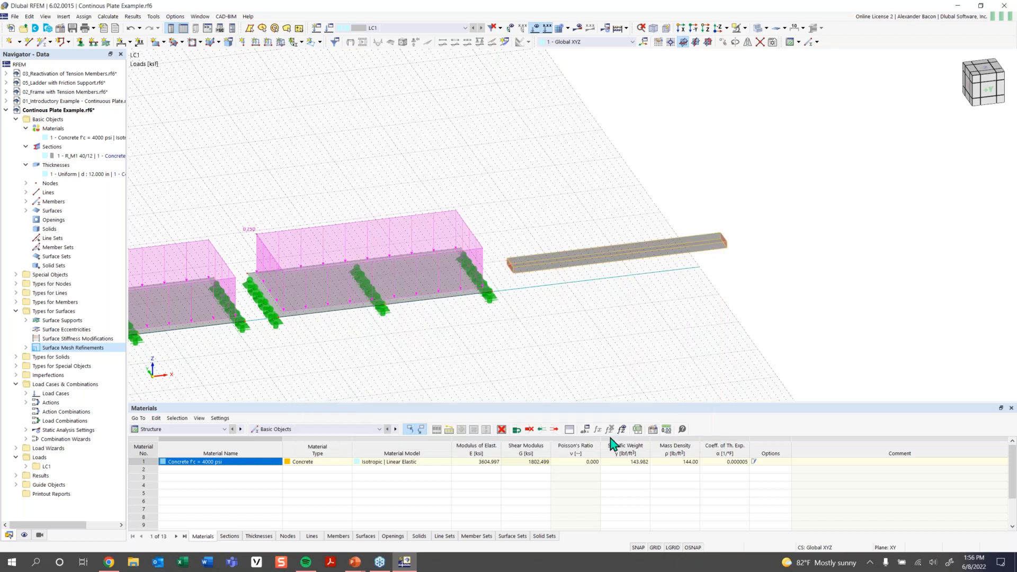
# Create a new nodal support at the beam's start node, fixing all translations plus rotations φx and φz and leaving φy free.
pyautogui.scroll(5, 620, 259)
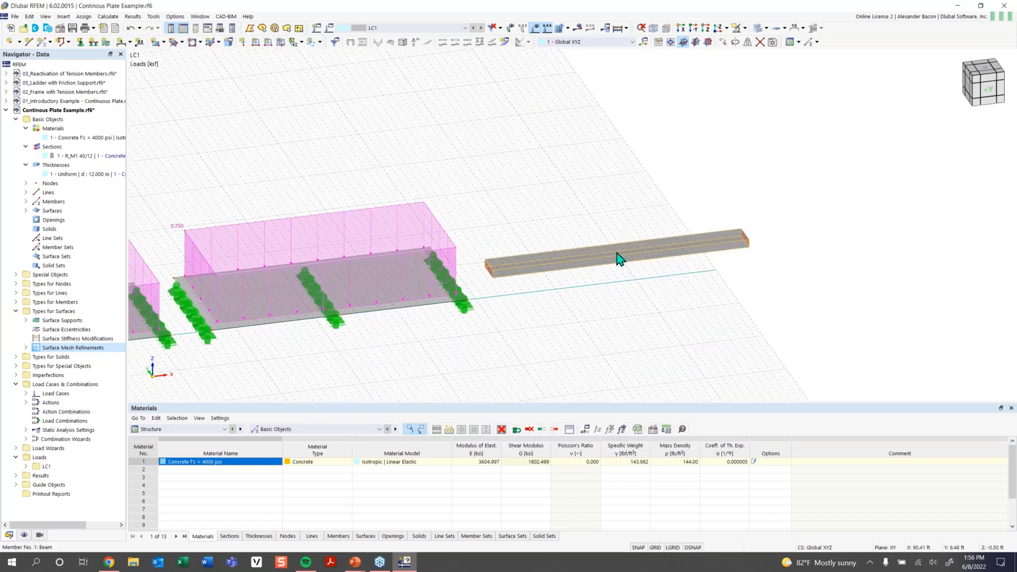
pyautogui.scroll(-5, 646, 319)
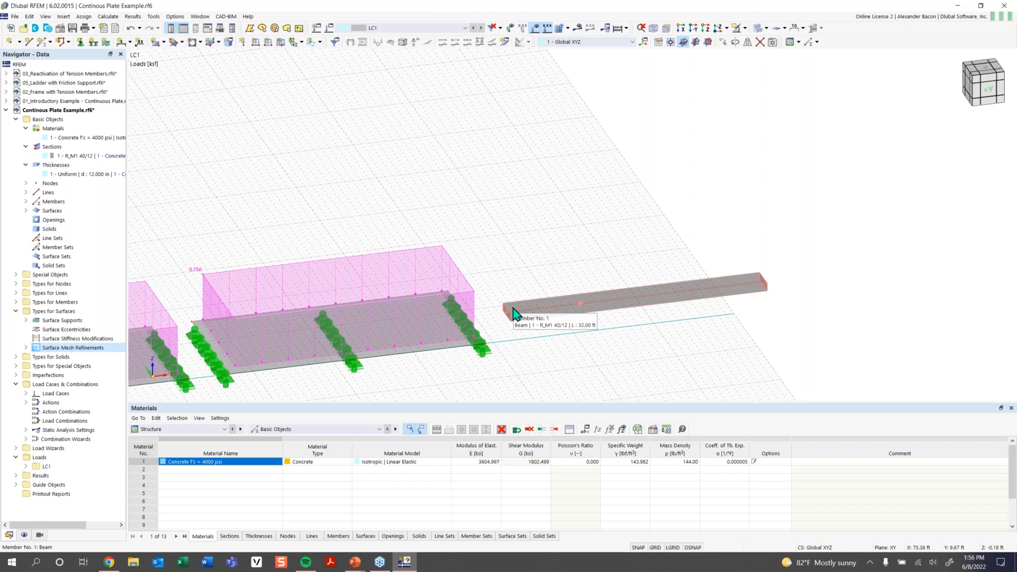
pyautogui.click(81, 43)
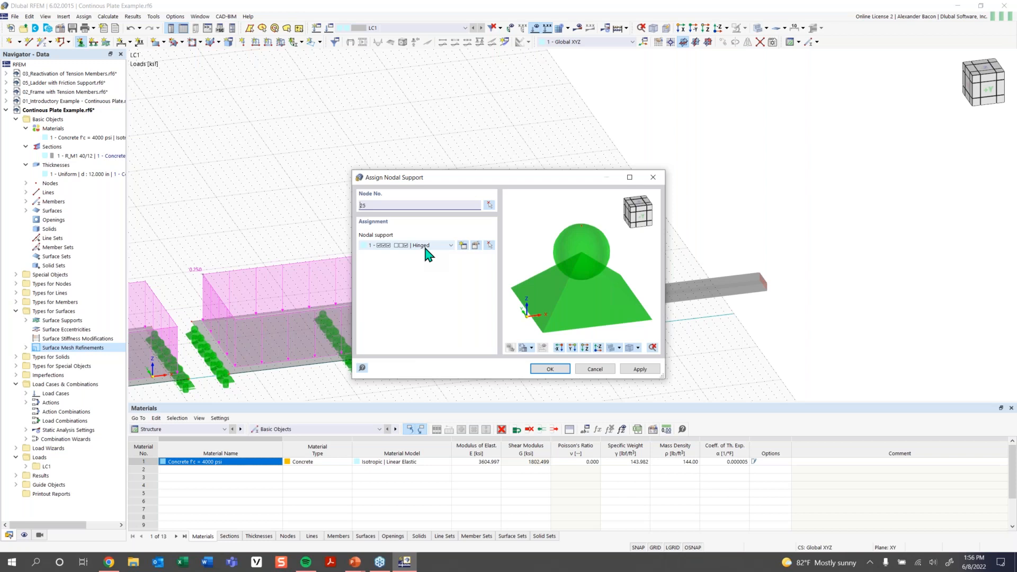
pyautogui.click(425, 246)
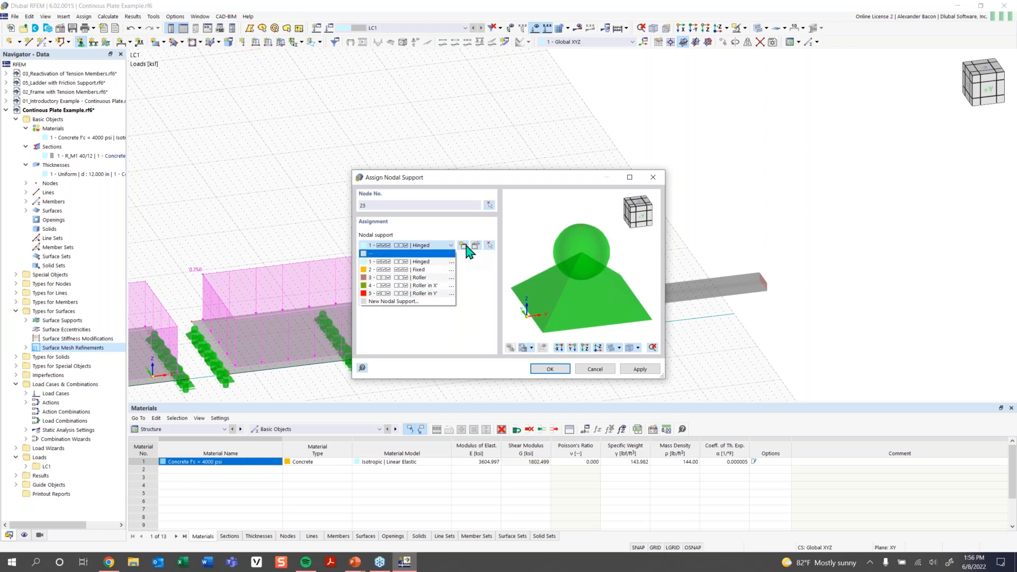
pyautogui.click(466, 245)
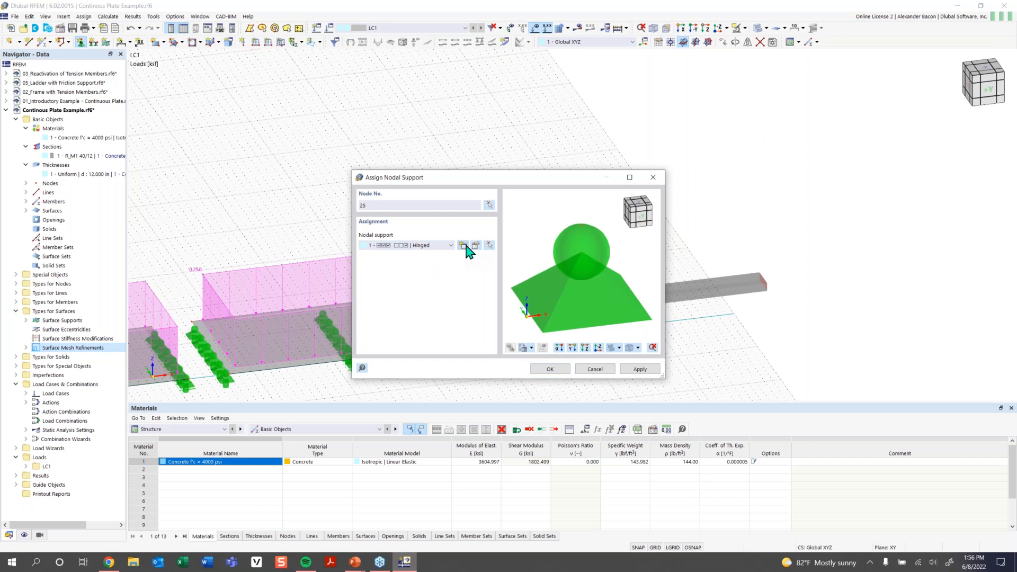
pyautogui.click(463, 246)
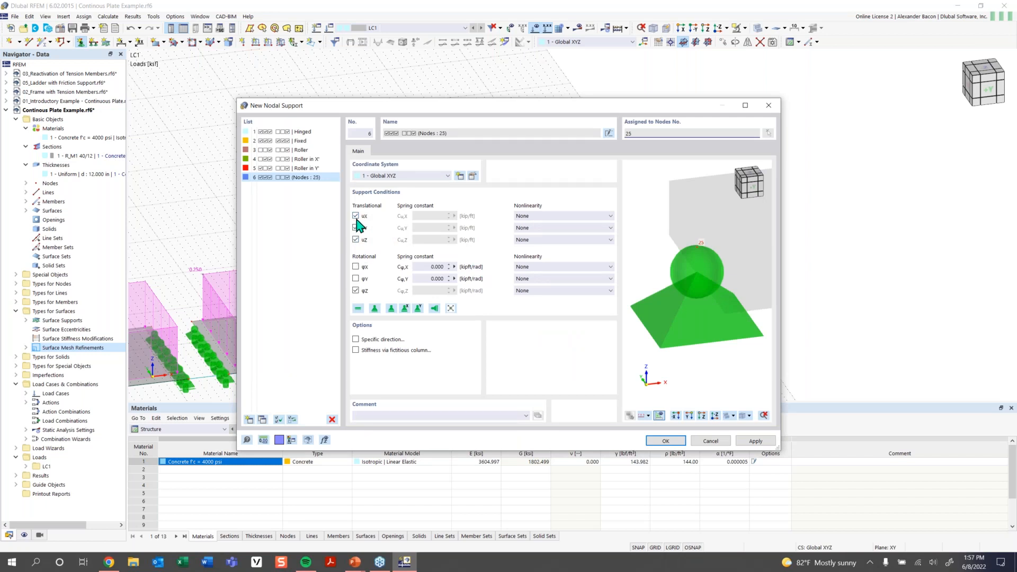
pyautogui.click(356, 267)
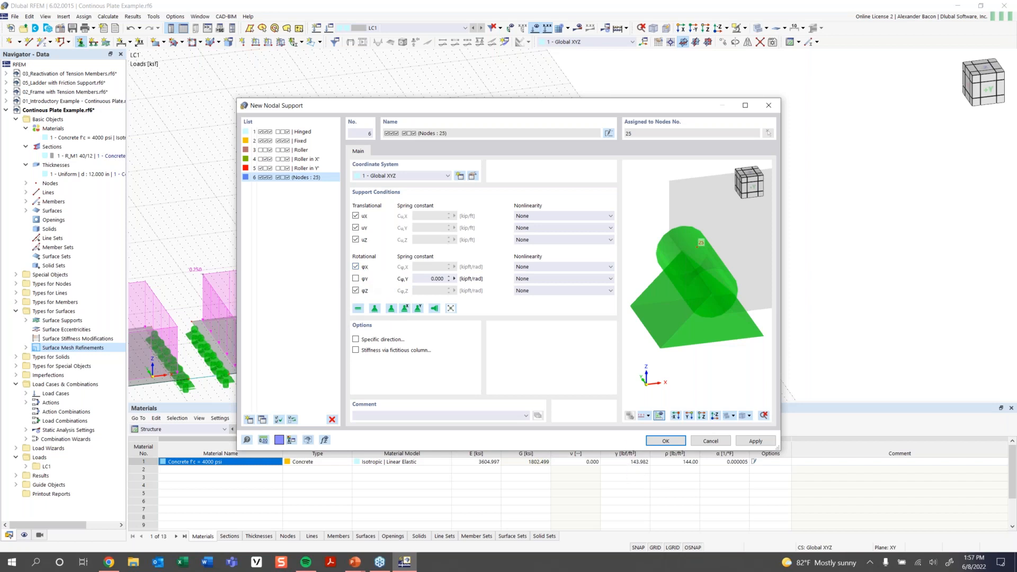
pyautogui.click(666, 442)
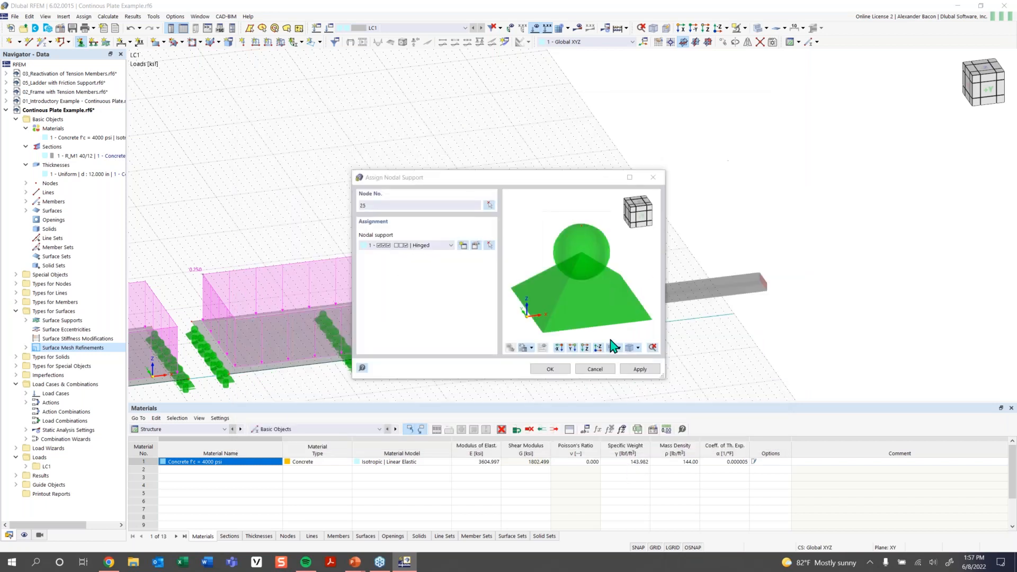
pyautogui.click(550, 371)
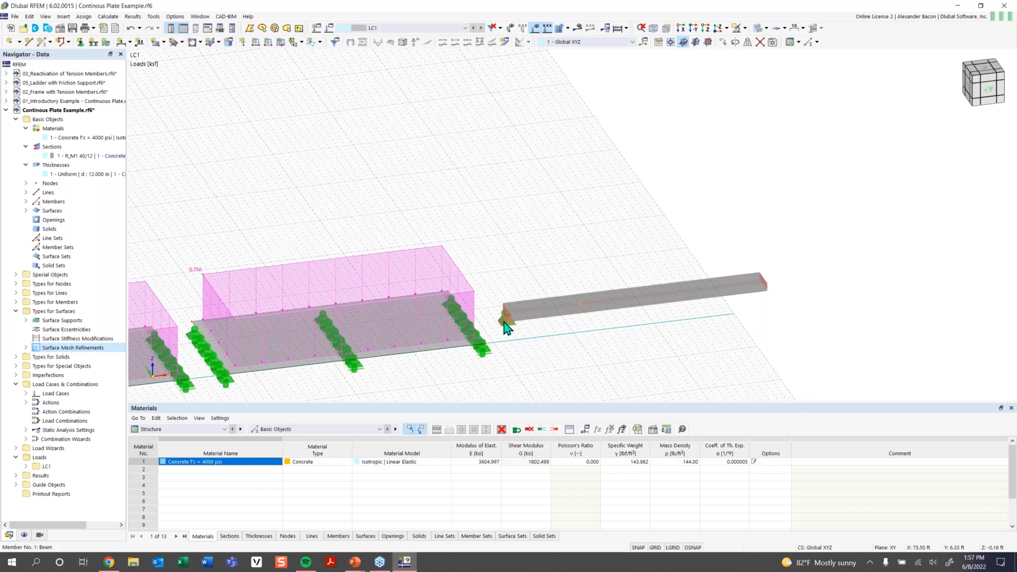
# Try to assign the Roller in X' nodal support with the beam's start node, No. 25, as the target.
pyautogui.scroll(1, 510, 329)
pyautogui.scroll(1, 510, 331)
pyautogui.scroll(-1, 546, 333)
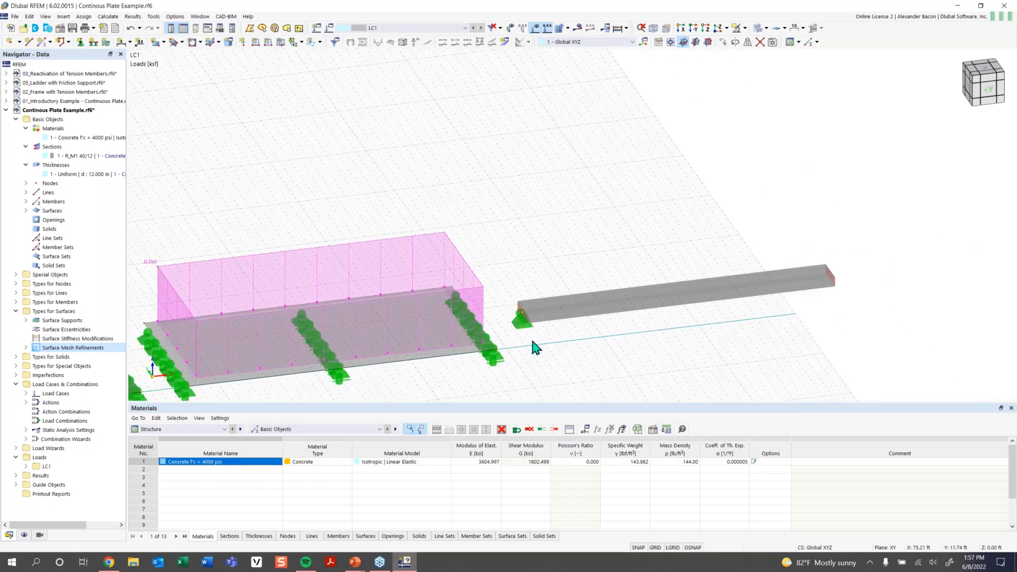
pyautogui.moveTo(585, 336); pyautogui.dragTo(443, 346, button='middle')
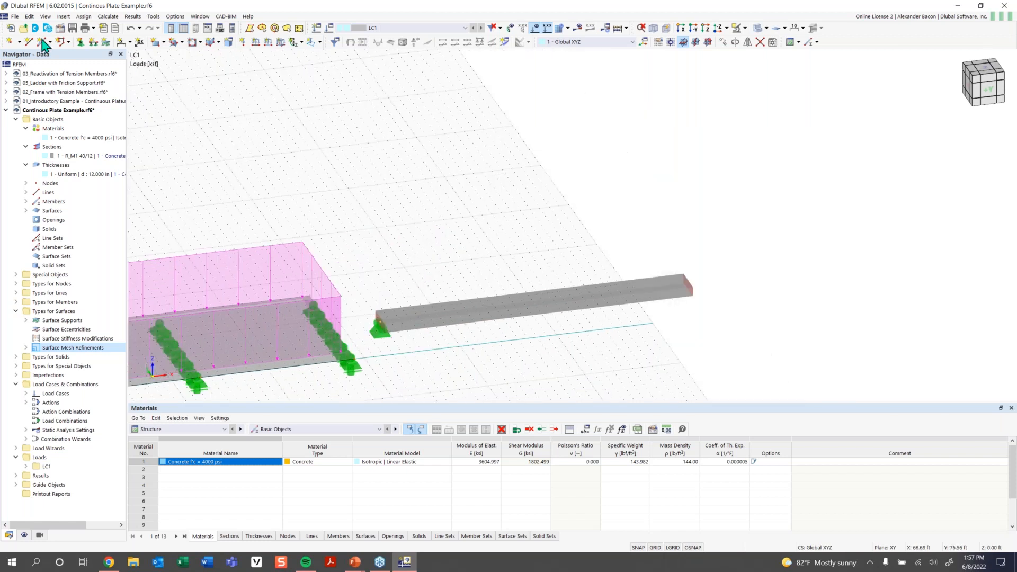
pyautogui.click(80, 42)
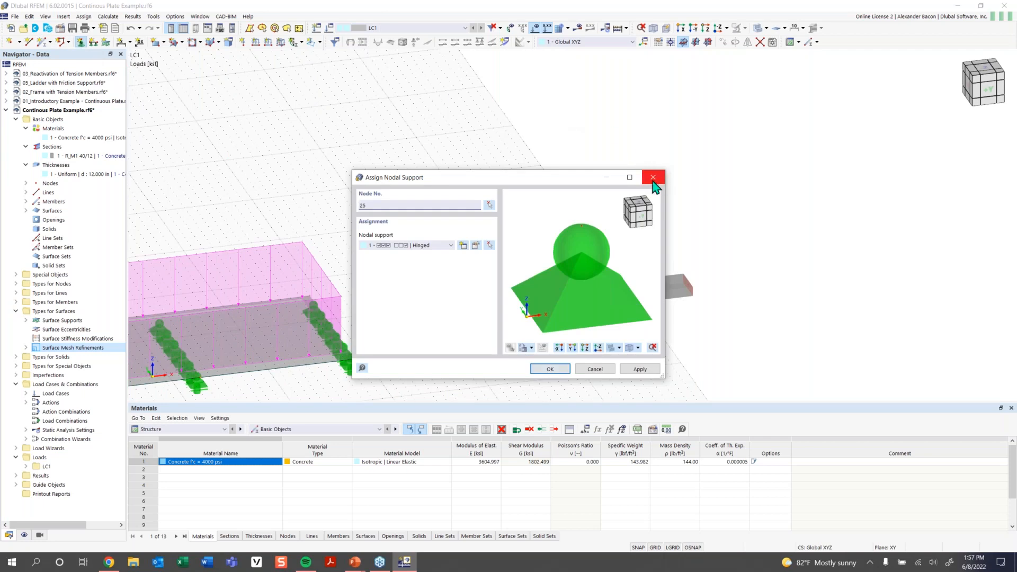
pyautogui.click(446, 245)
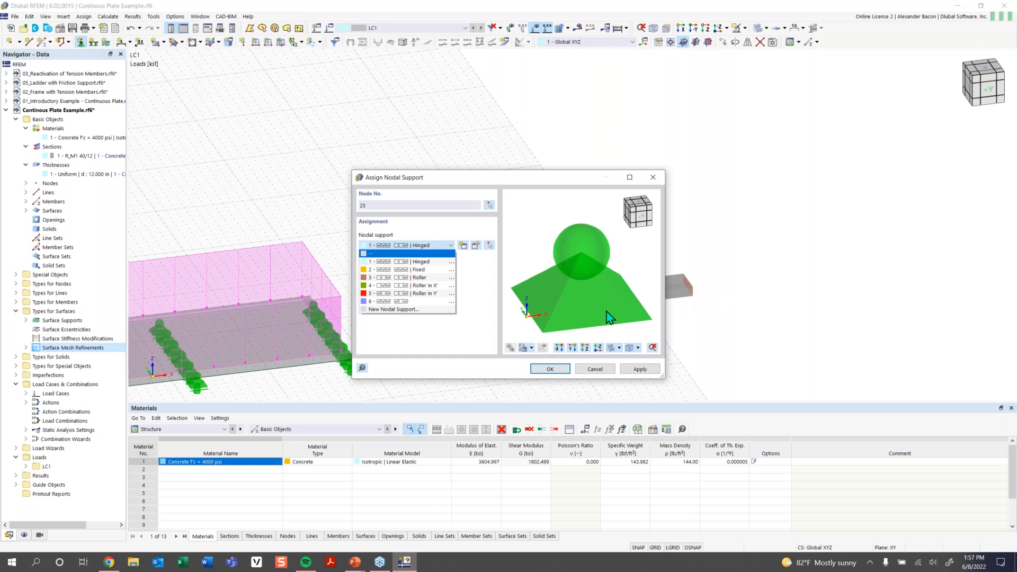
pyautogui.click(431, 287)
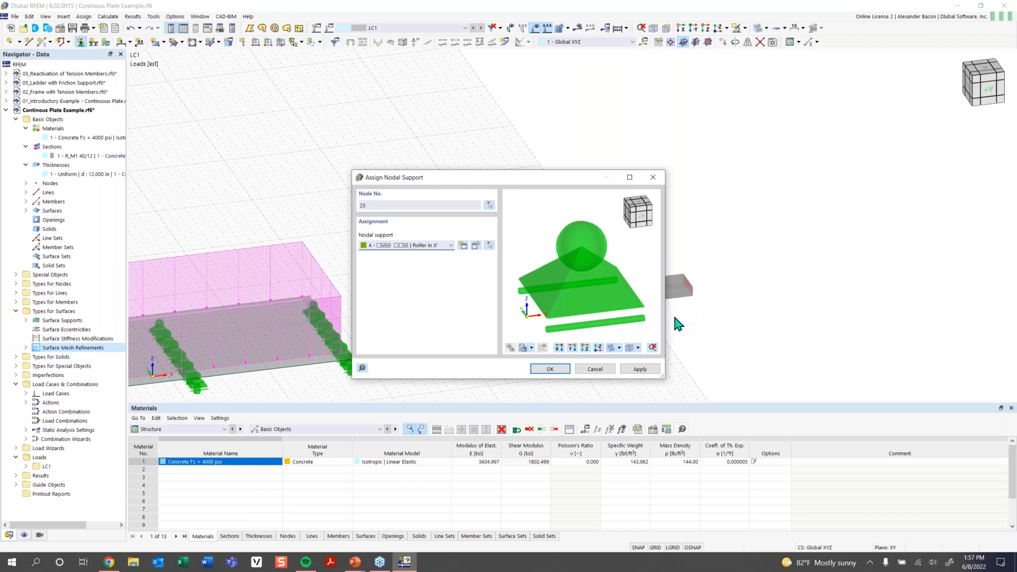
pyautogui.click(549, 369)
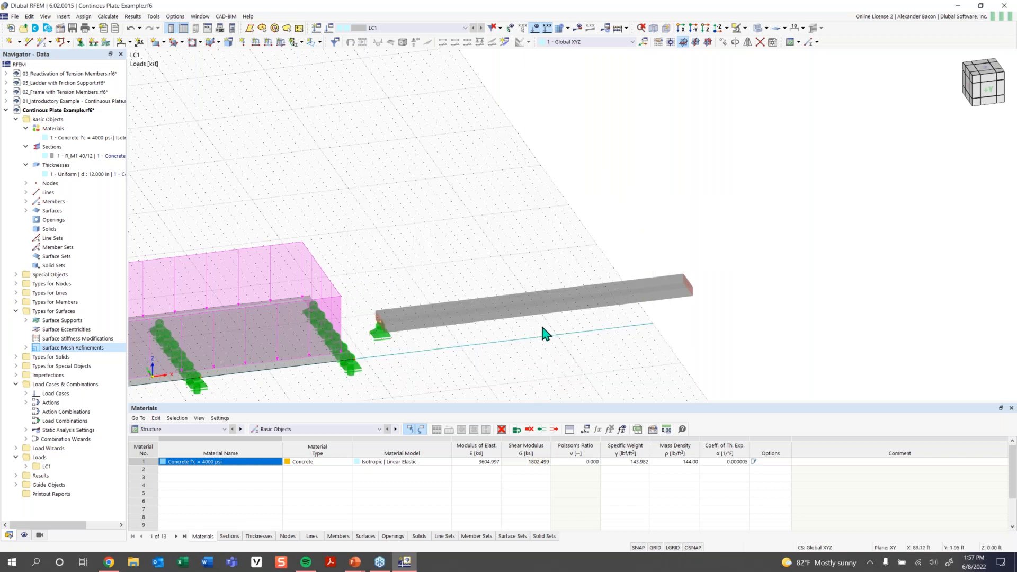
# Reassign custom nodal support 6 to the beam's start node, No. 25.
pyautogui.doubleClick(383, 340)
pyautogui.click(405, 159)
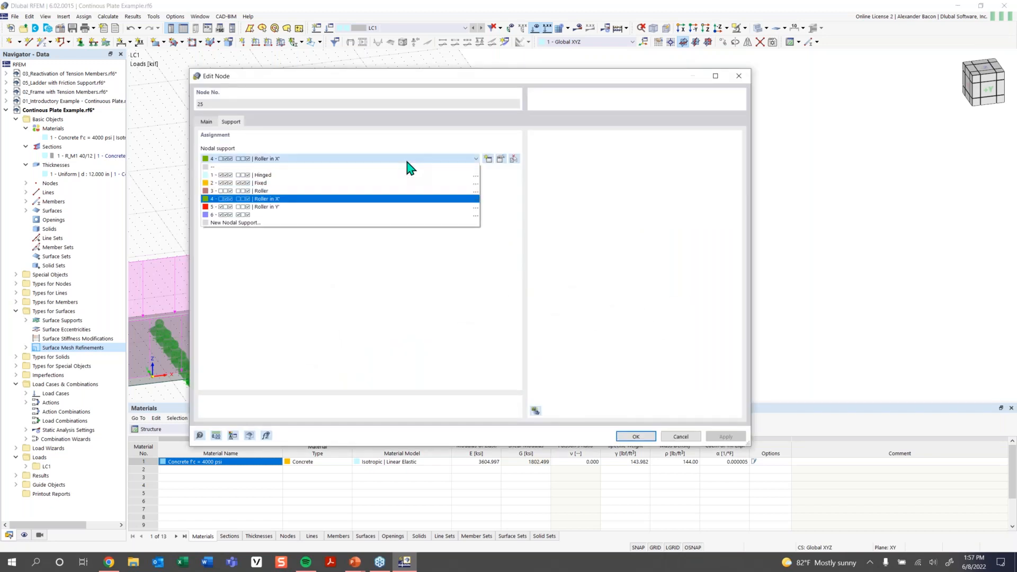
pyautogui.click(356, 214)
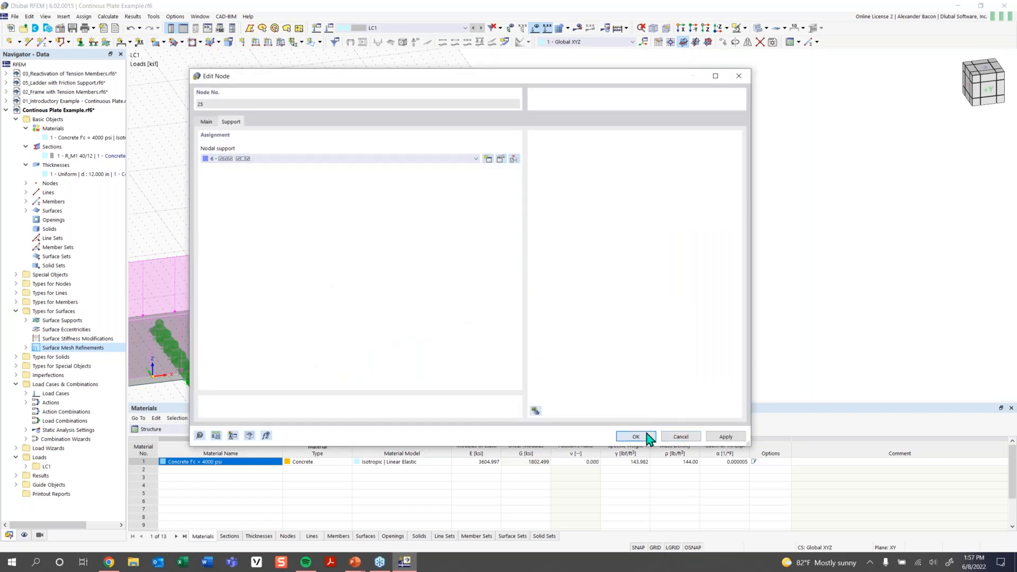
pyautogui.press('Return')
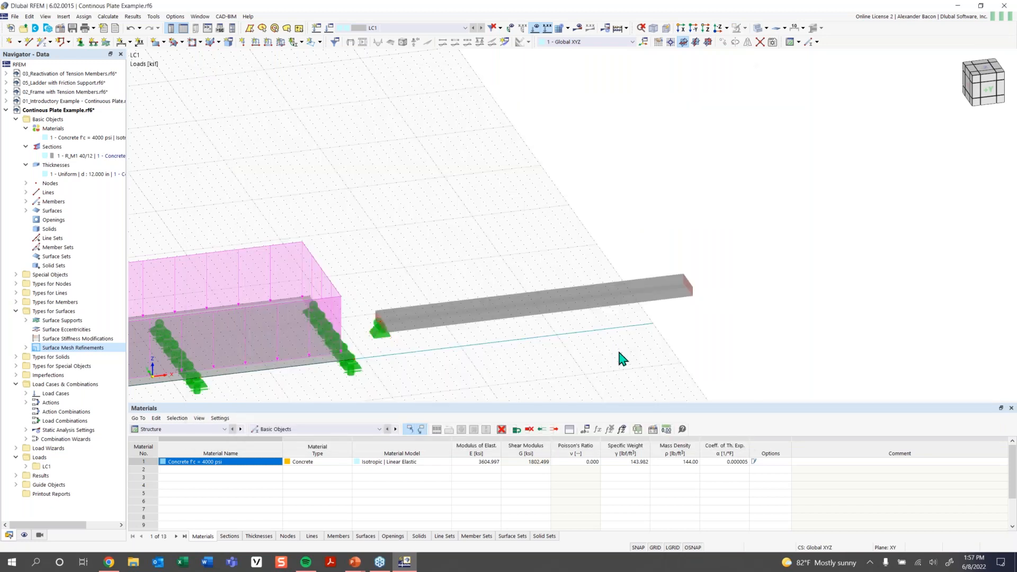
# Assign the Roller in X' nodal support to the beam's midspan node and its far end node.
pyautogui.click(80, 43)
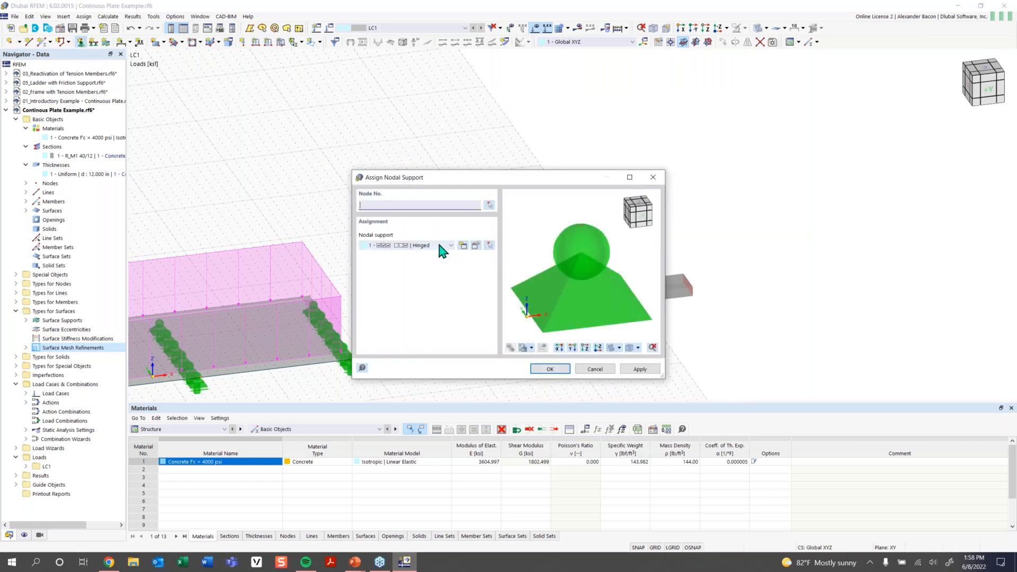
pyautogui.click(439, 246)
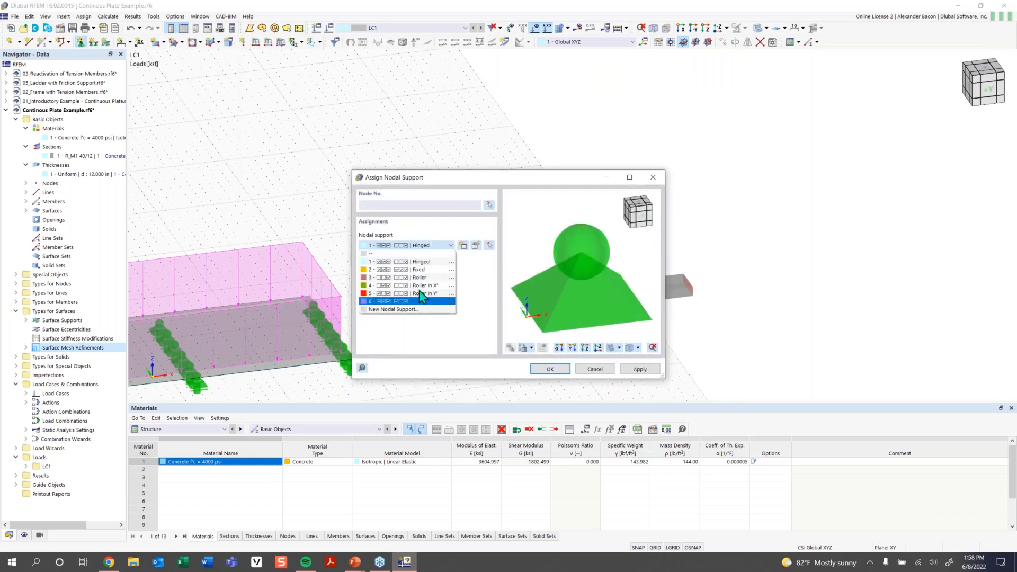
pyautogui.click(408, 285)
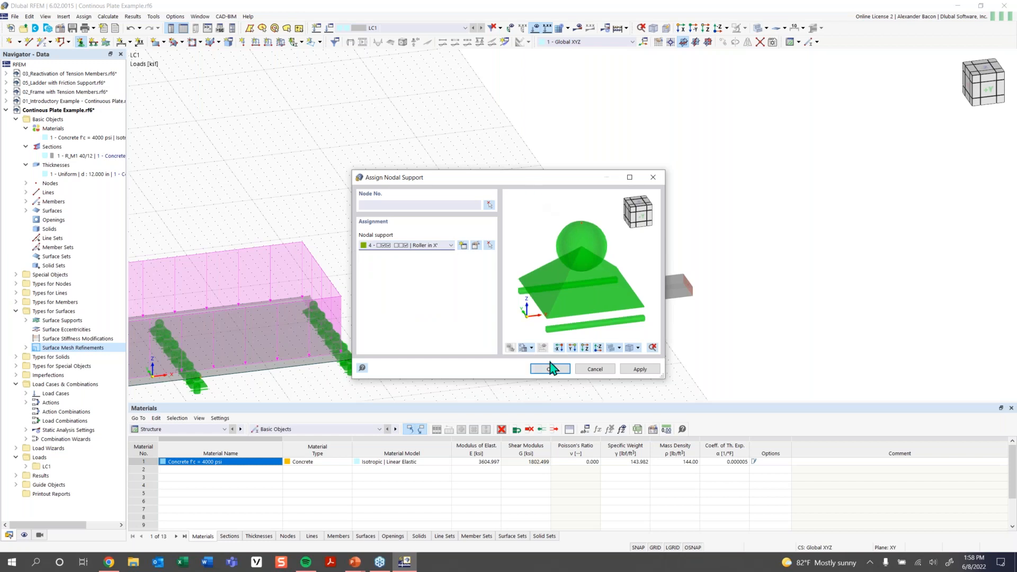
pyautogui.click(550, 369)
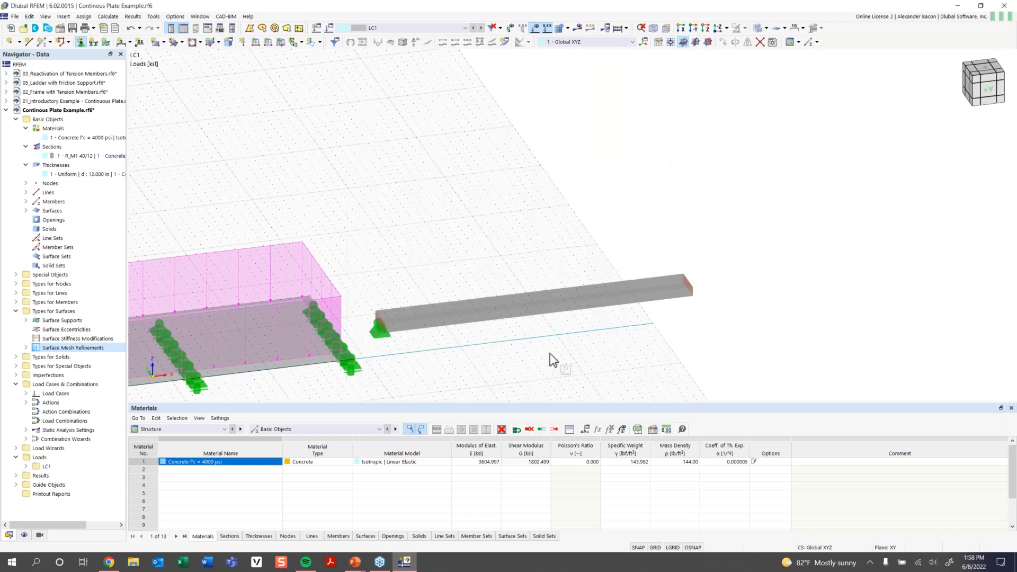
pyautogui.click(535, 306)
pyautogui.click(688, 286)
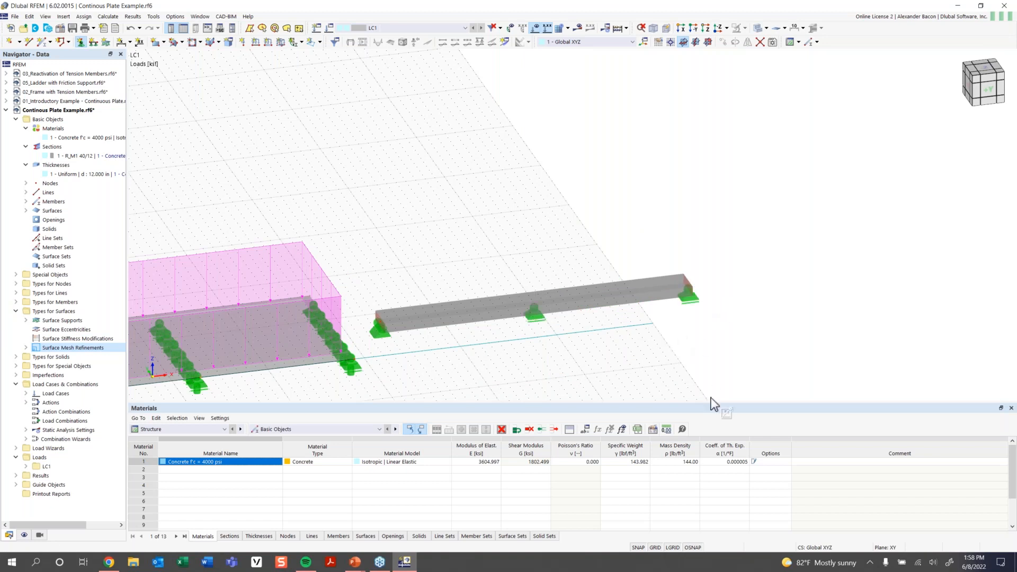
pyautogui.press('Escape')
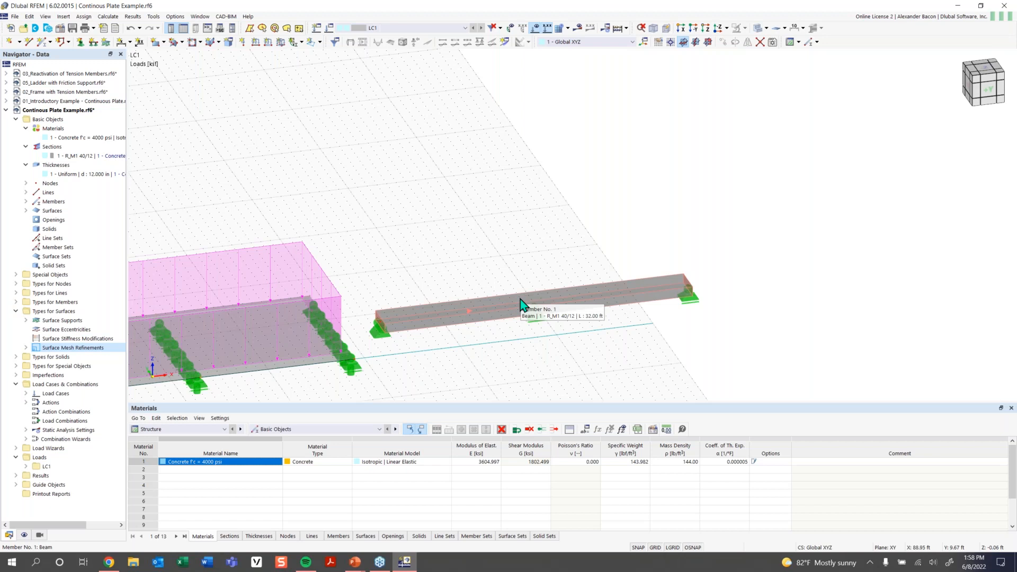
# Apply a uniform member load of -0.210 kip/ft in load case LC1 to the beam, acting in global Z on true length.
pyautogui.scroll(-2, 510, 302)
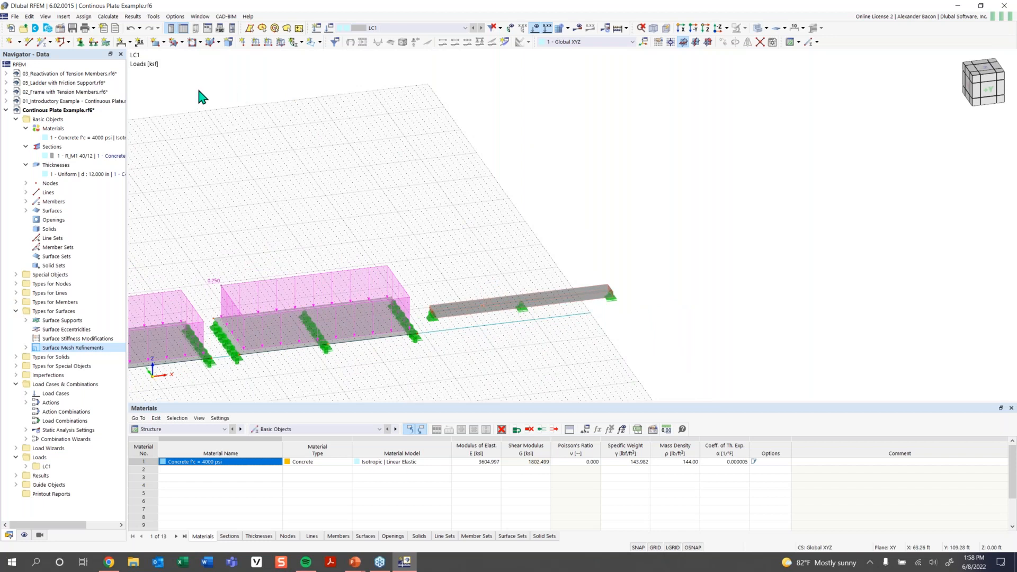
pyautogui.click(269, 44)
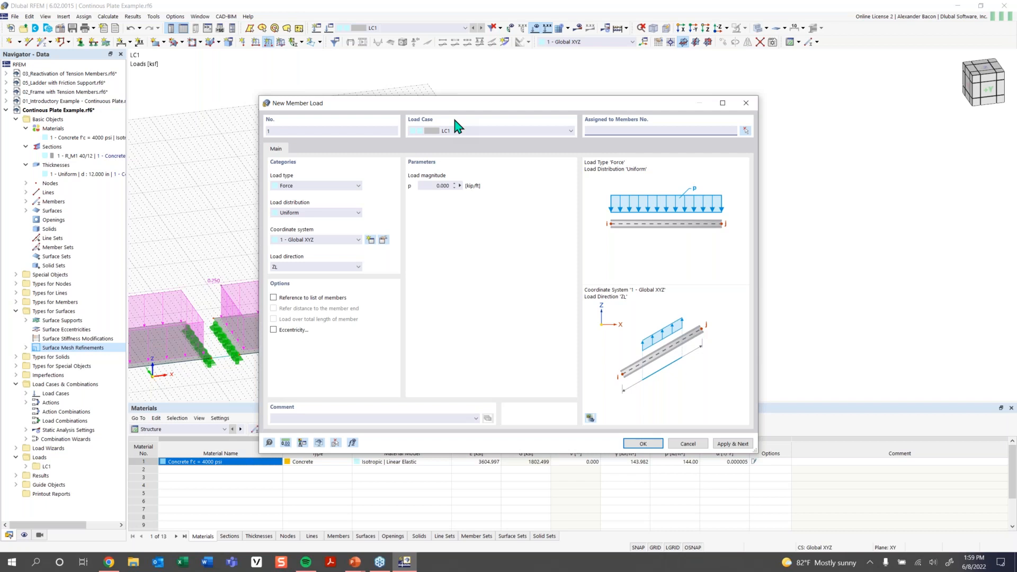
pyautogui.click(440, 185)
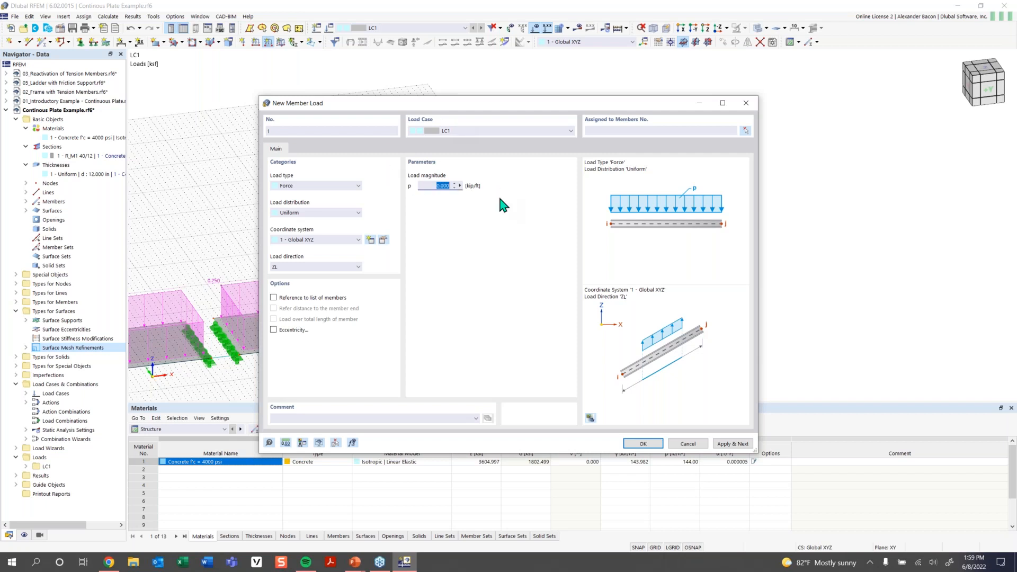
pyautogui.press('BackSpace')
pyautogui.write('-0.210')
pyautogui.click(322, 268)
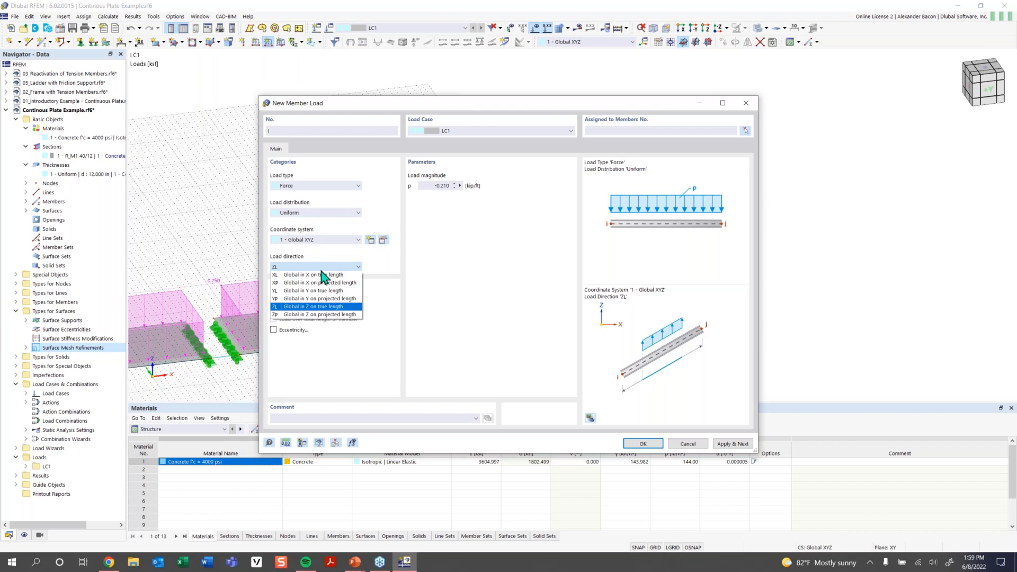
pyautogui.click(319, 307)
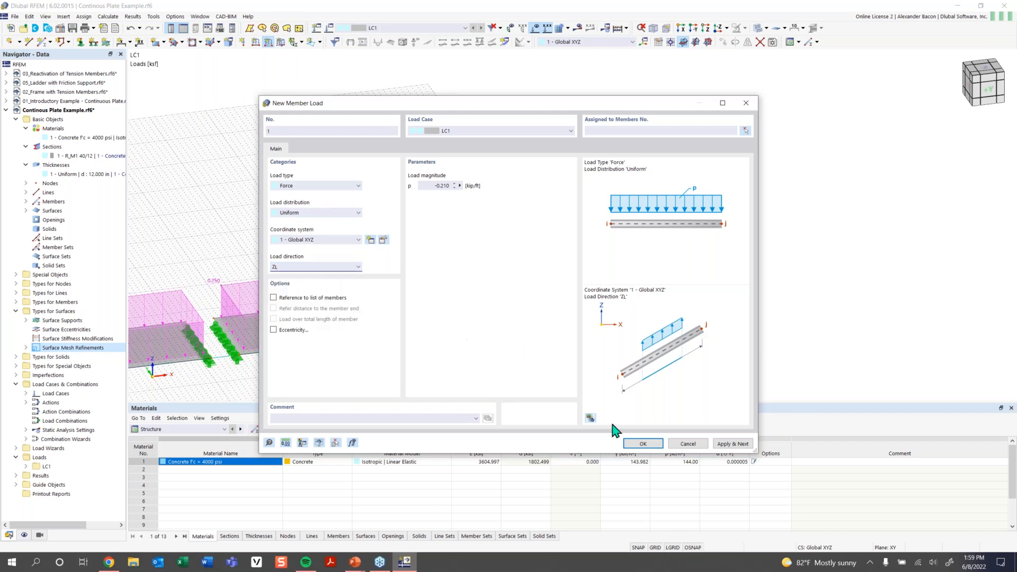
pyautogui.click(641, 444)
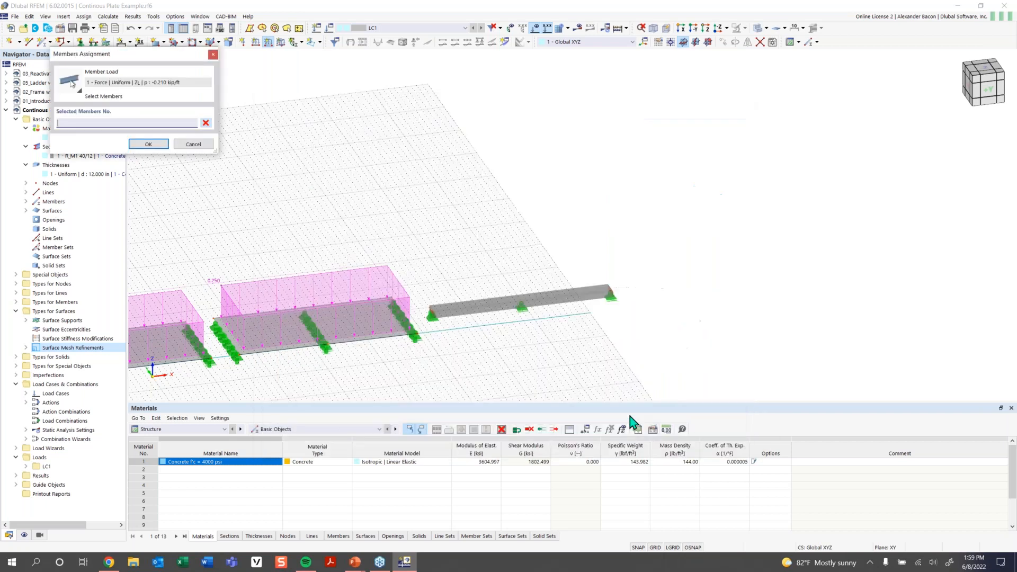
pyautogui.click(501, 307)
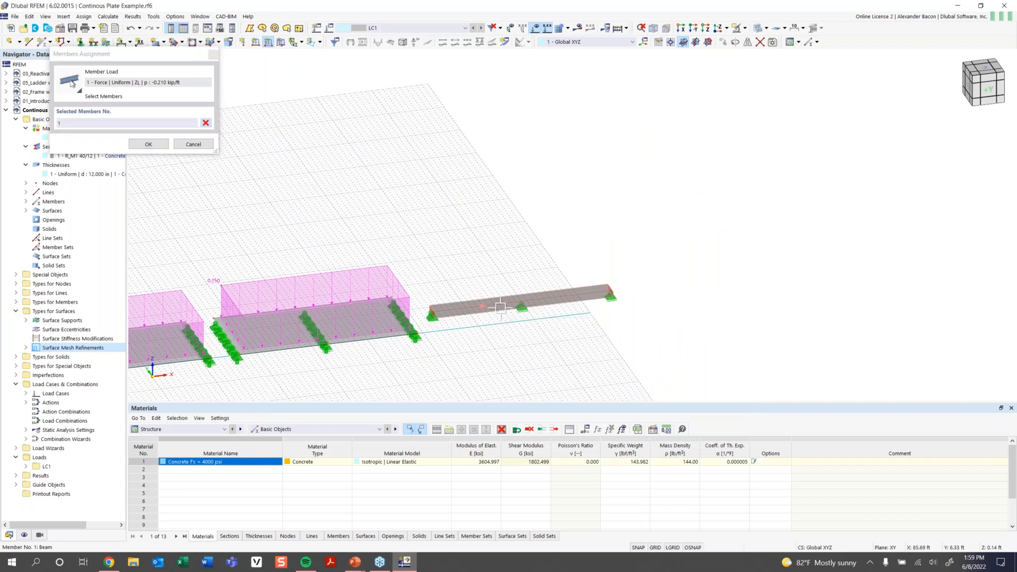
pyautogui.click(159, 147)
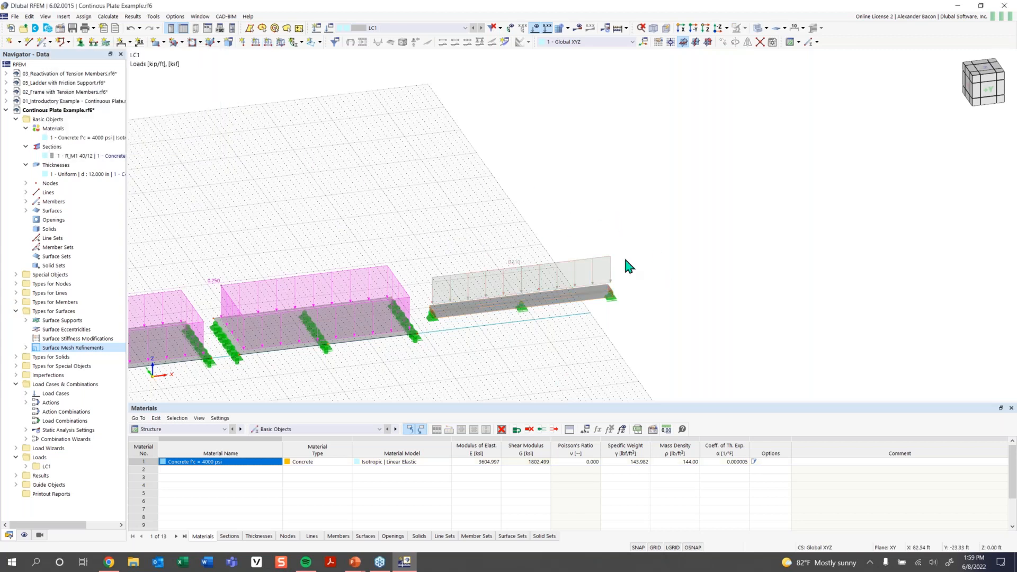
pyautogui.scroll(-2, 485, 366)
pyautogui.moveTo(500, 356); pyautogui.dragTo(592, 314, button='middle')
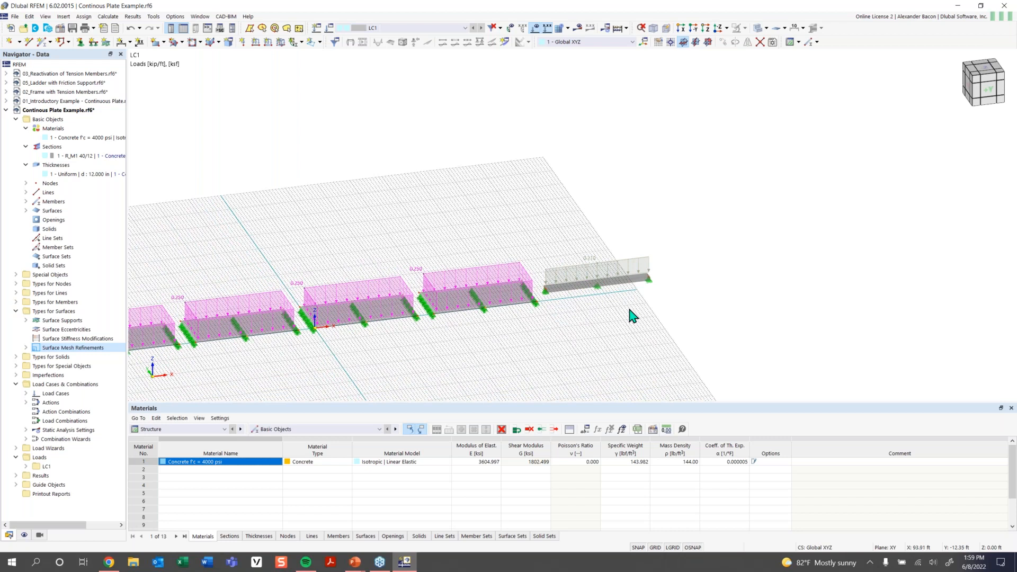
pyautogui.scroll(-1, 527, 344)
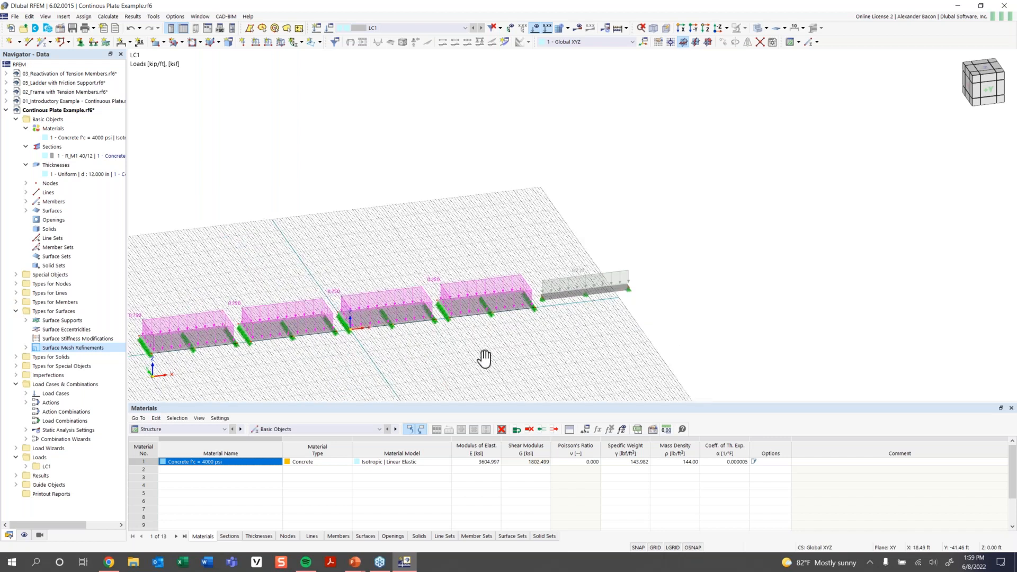
pyautogui.moveTo(434, 367); pyautogui.dragTo(560, 338, button='middle')
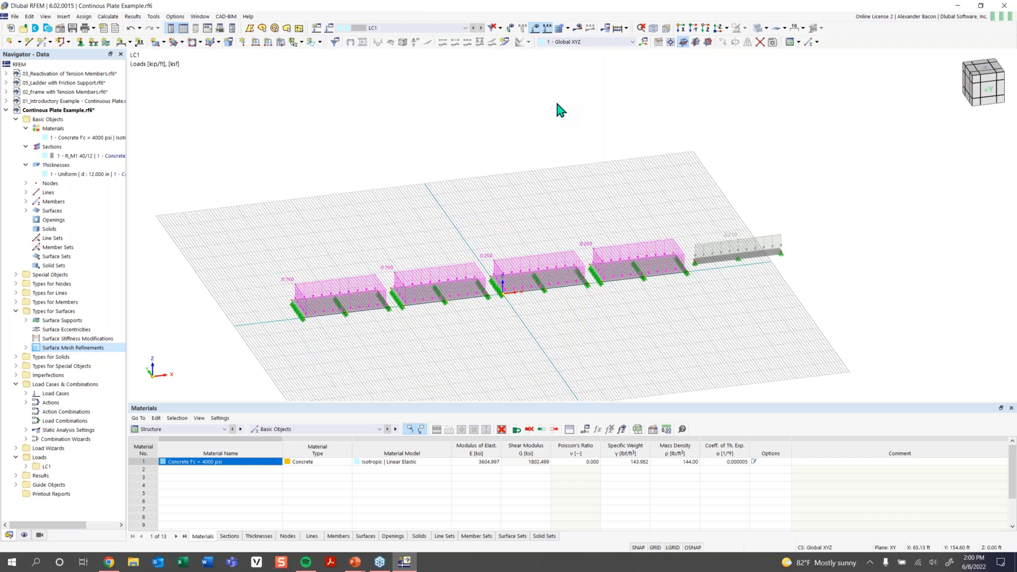
# Switch to the PowerPoint slide show and advance to the Any Questions slide.
pyautogui.moveTo(360, 560)
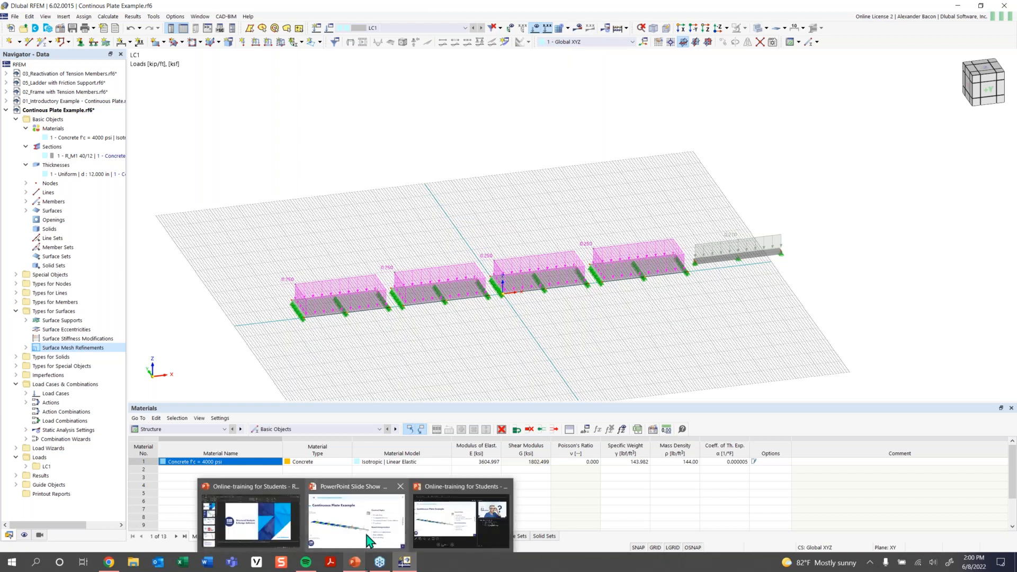
pyautogui.click(365, 535)
pyautogui.click(630, 414)
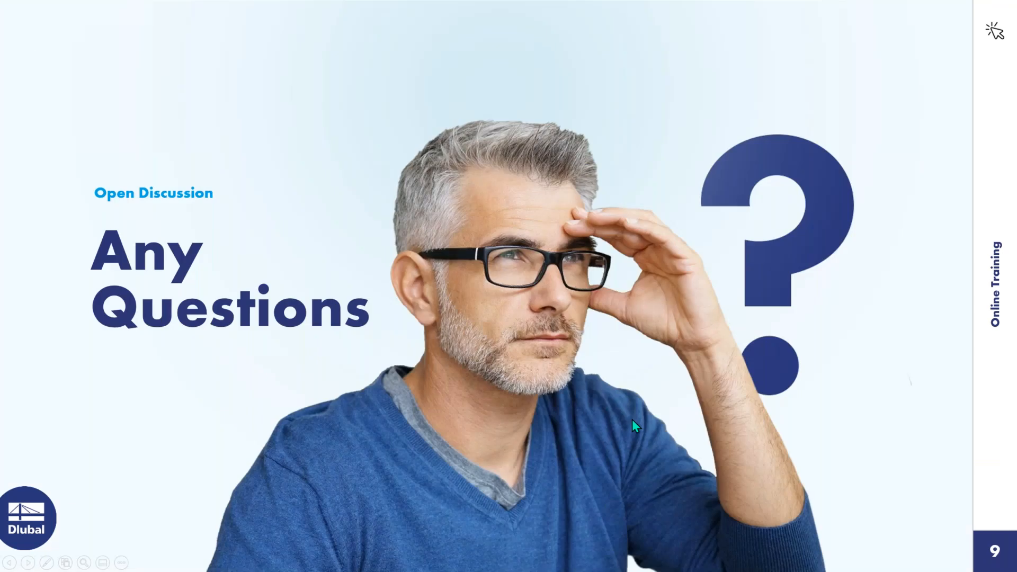
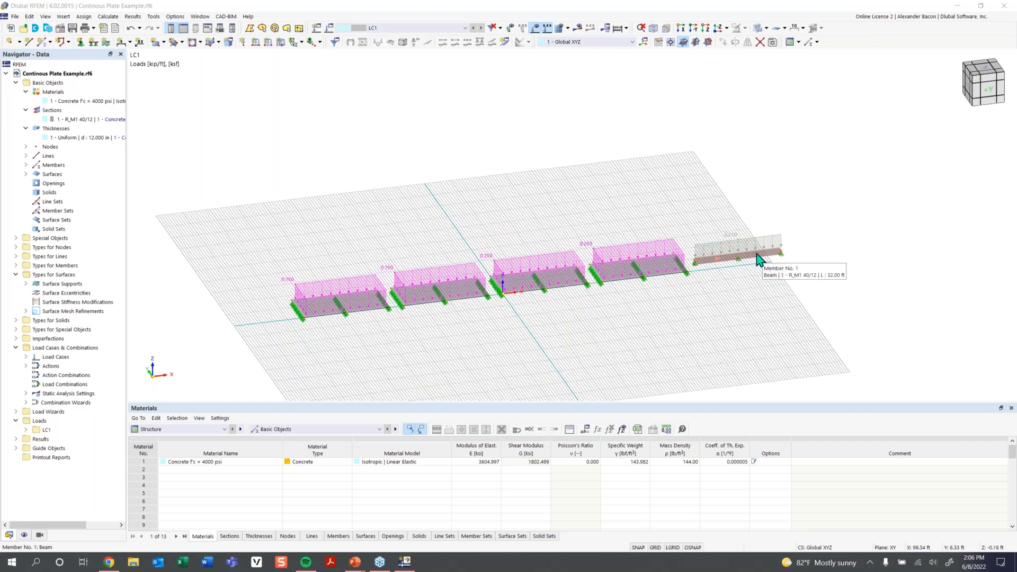
# Hide the loads on the four plates and the beam in the model view.
pyautogui.scroll(3, 735, 268)
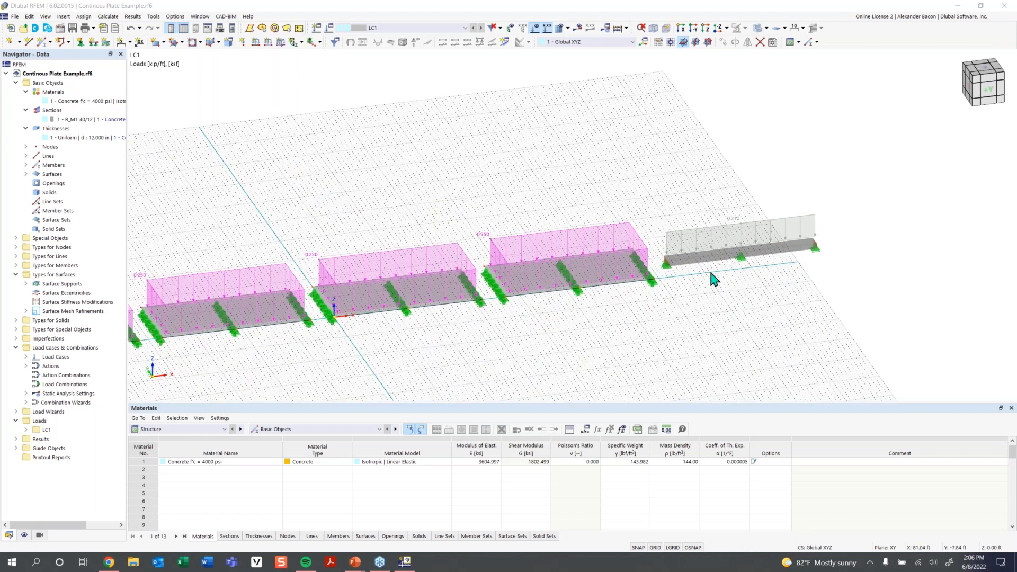
pyautogui.moveTo(670, 304); pyautogui.dragTo(722, 296, button='middle')
pyautogui.scroll(-2, 721, 297)
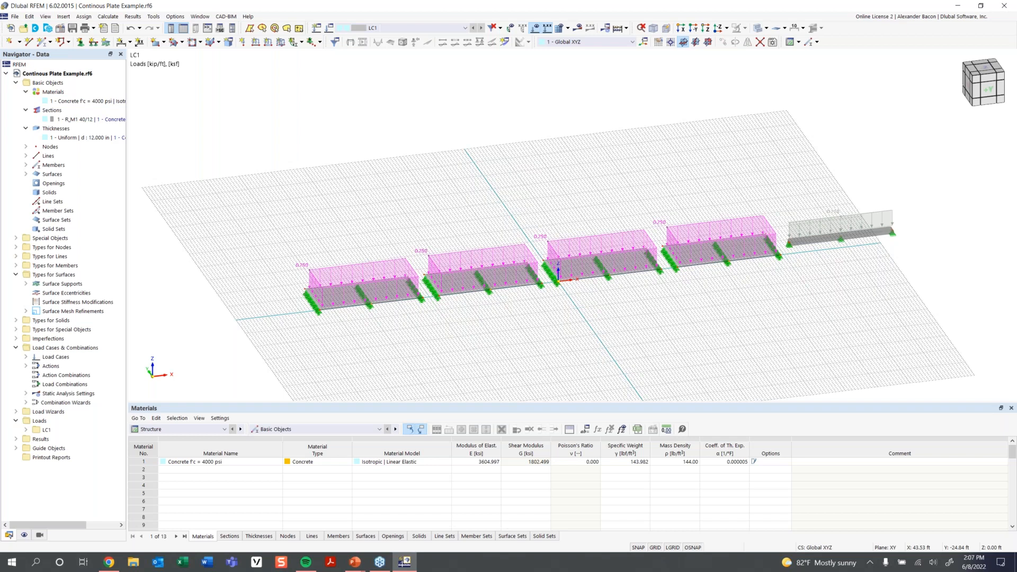
pyautogui.click(535, 28)
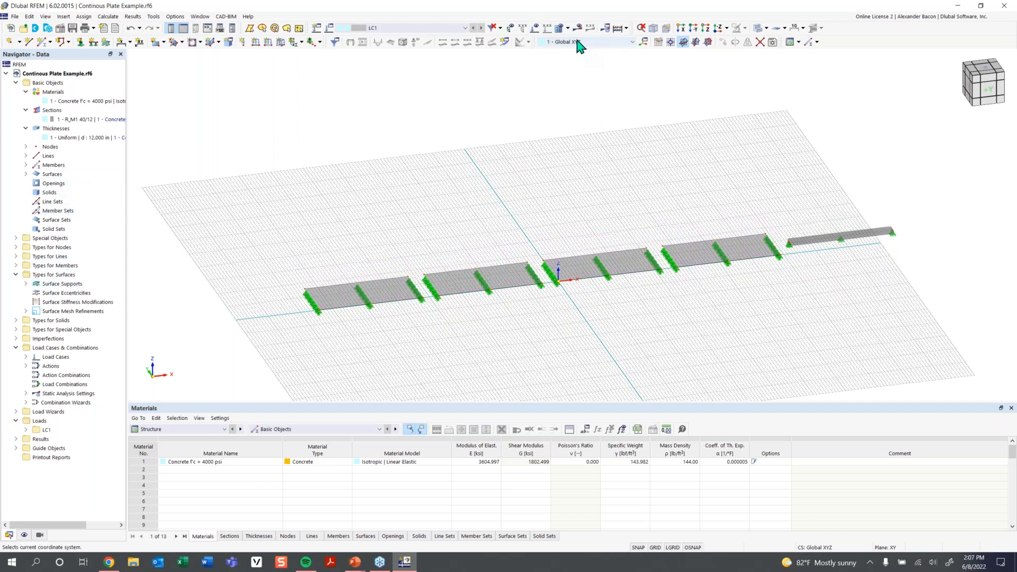
# Open the surface mesh refinements for editing and assign the 7.00 ft refinement to the first plate, surface No. 1.
pyautogui.click(26, 312)
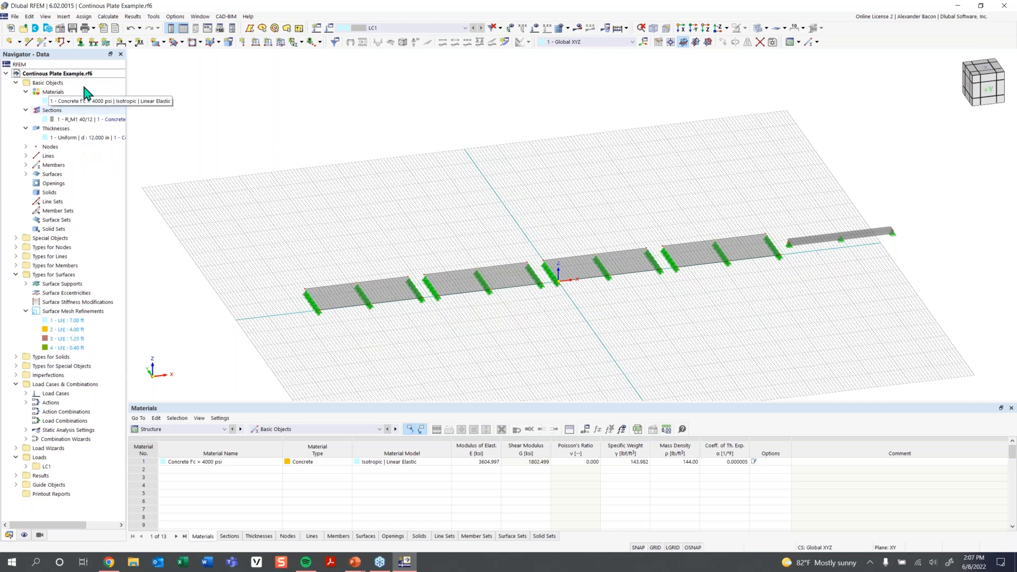
pyautogui.rightClick(65, 313)
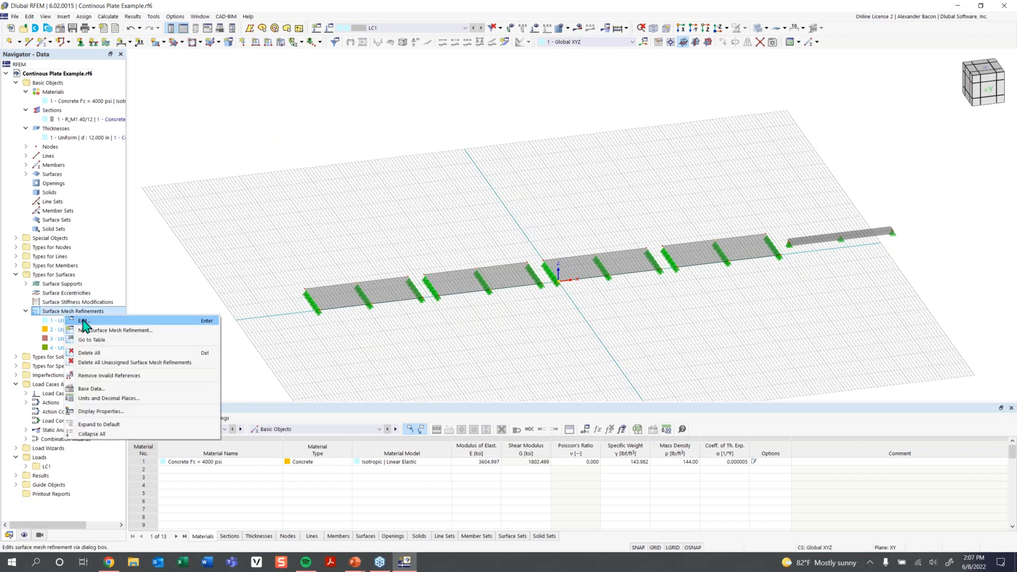
pyautogui.click(84, 322)
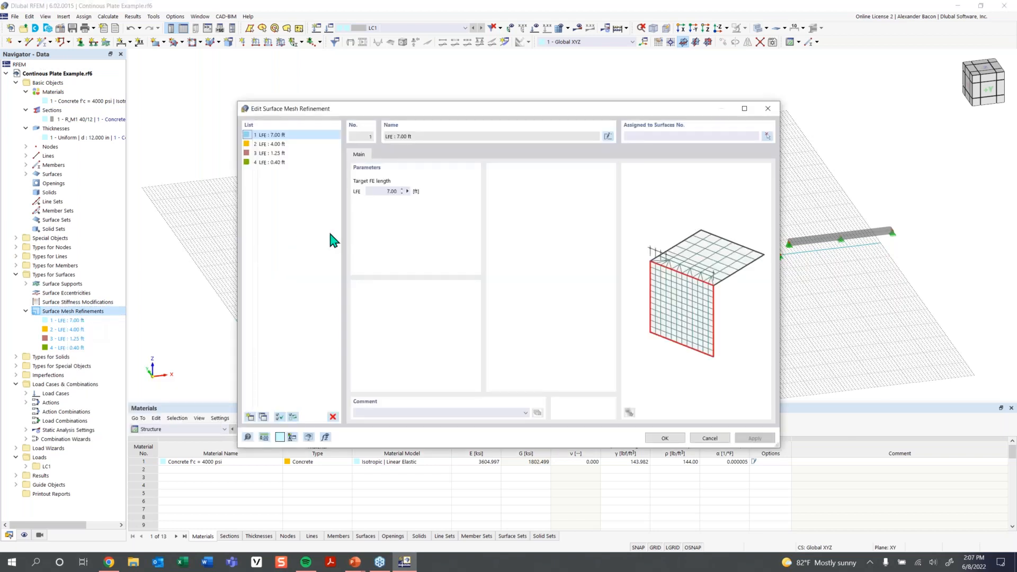
pyautogui.click(698, 135)
pyautogui.moveTo(679, 116); pyautogui.dragTo(664, 344)
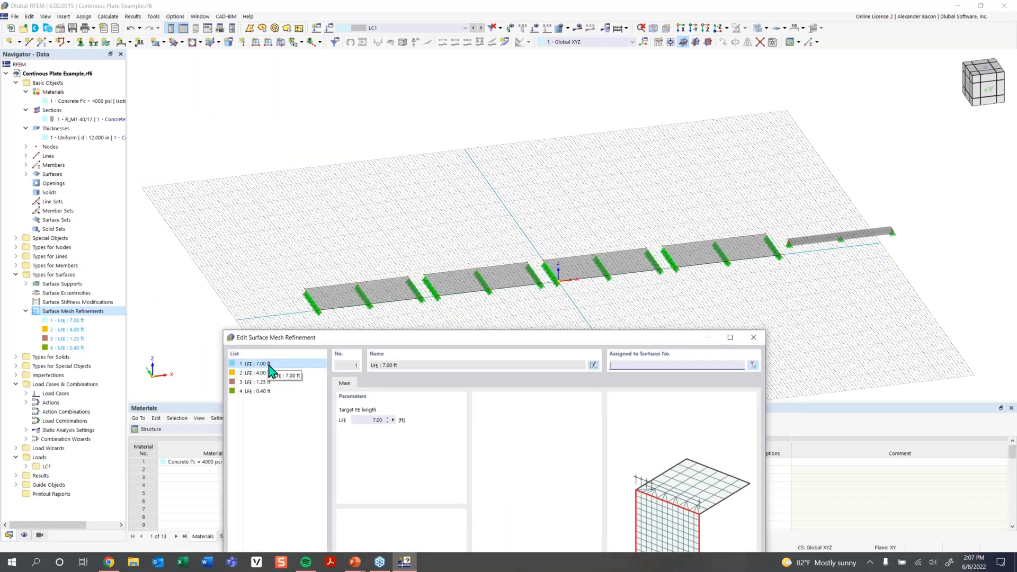
pyautogui.click(753, 365)
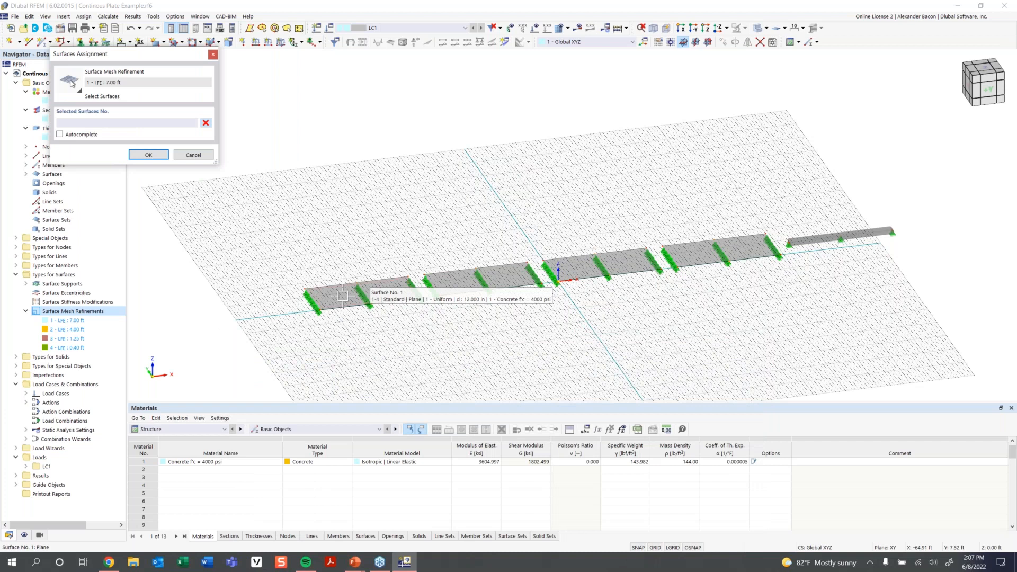
pyautogui.click(343, 295)
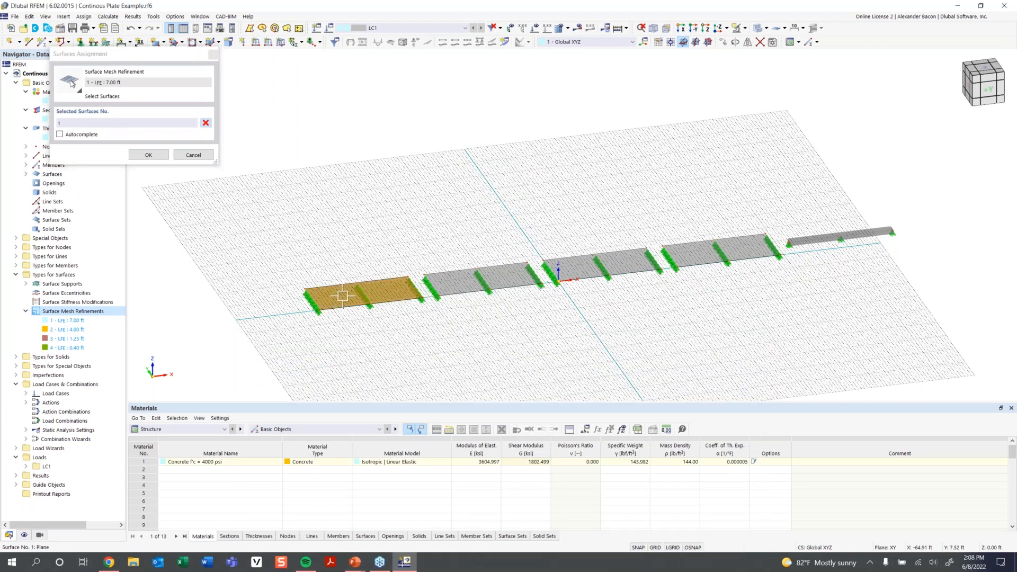
pyautogui.click(137, 154)
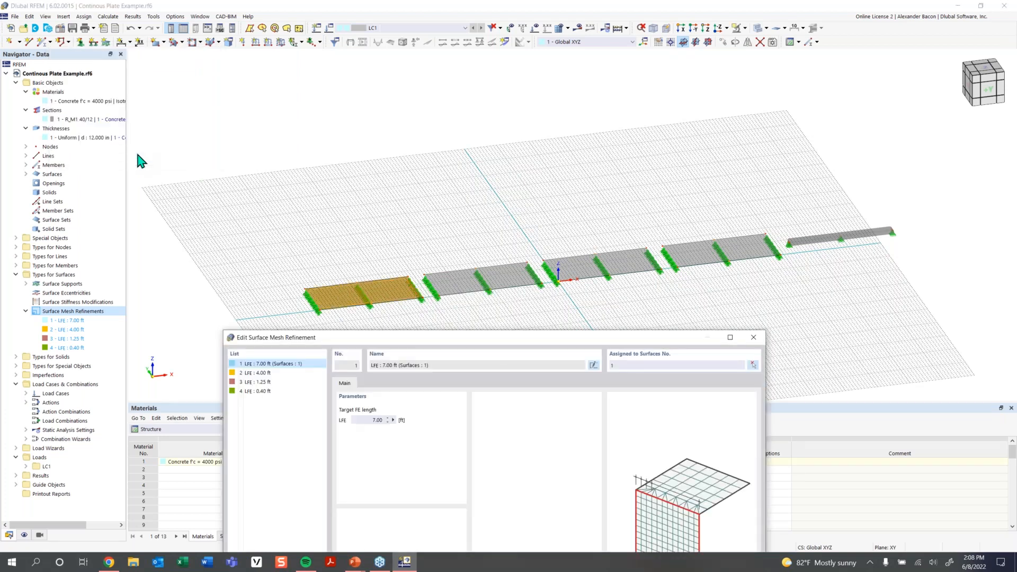
# Assign the 4.00 ft mesh refinement to the second plate, surface No. 2.
pyautogui.click(259, 373)
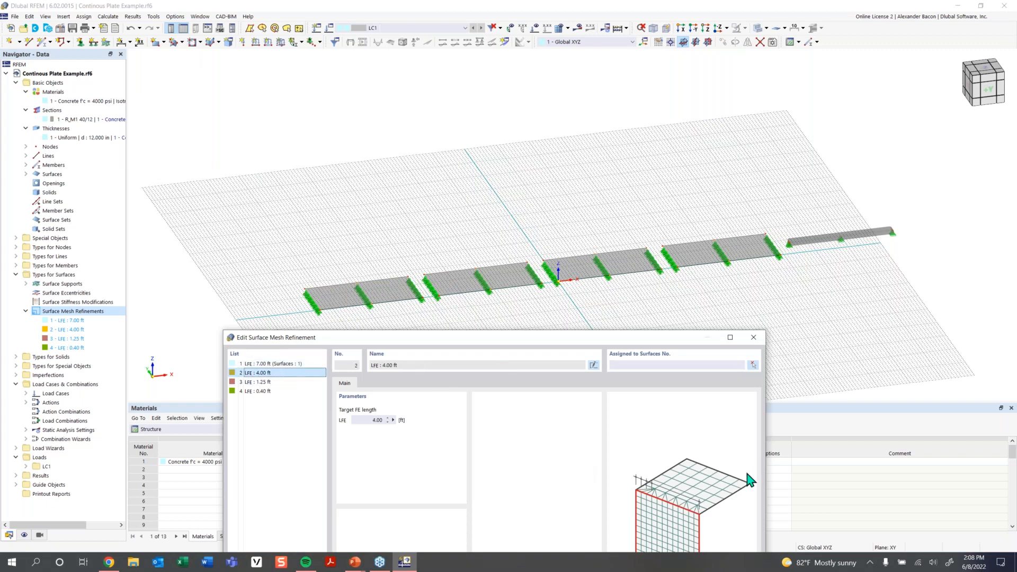
pyautogui.click(753, 365)
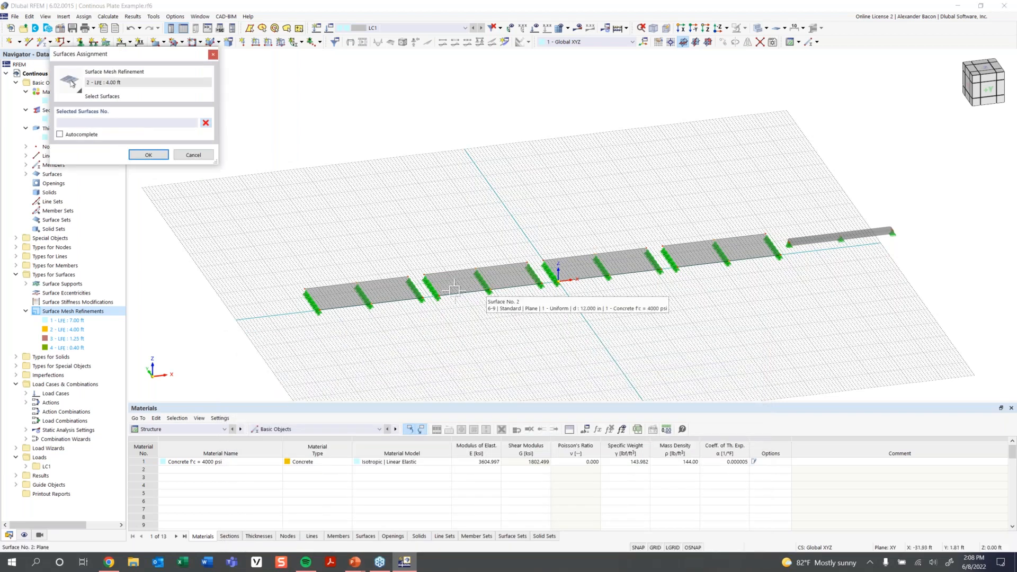
pyautogui.click(453, 280)
pyautogui.click(152, 154)
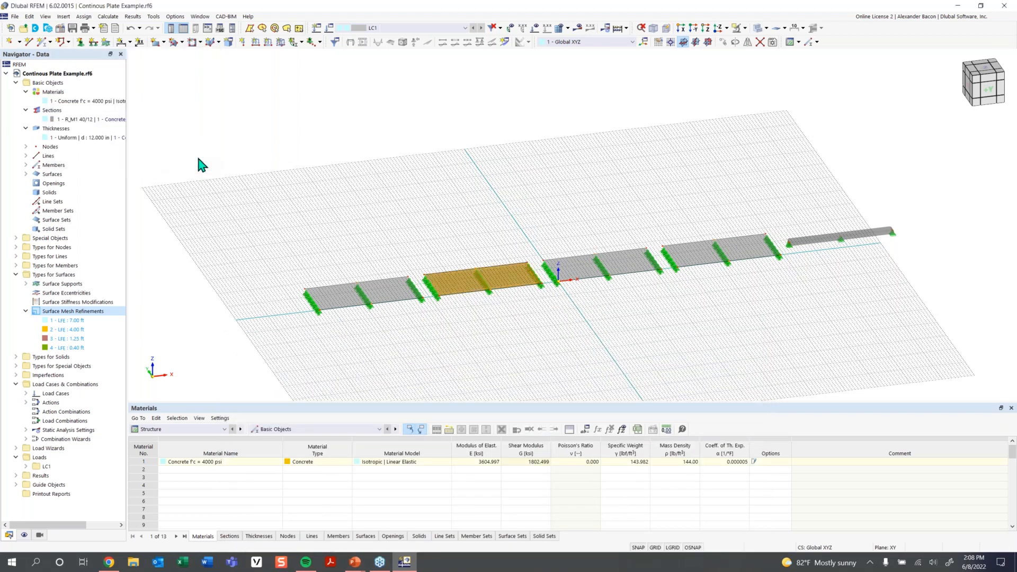
# Select the 1.25 ft surface mesh refinement and move its dialog clear of the plates for surface picking.
pyautogui.moveTo(551, 353); pyautogui.dragTo(430, 135)
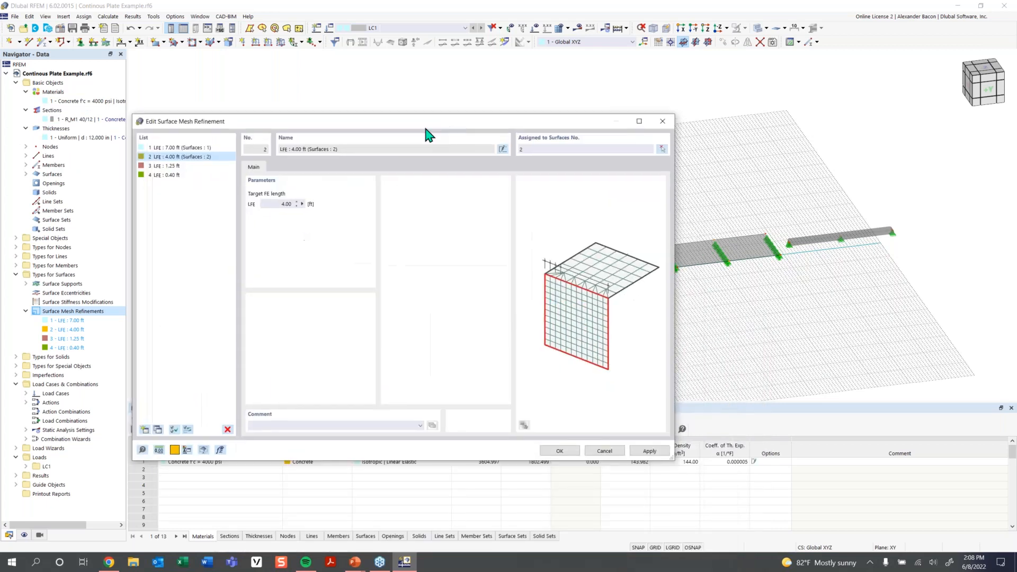
pyautogui.click(181, 166)
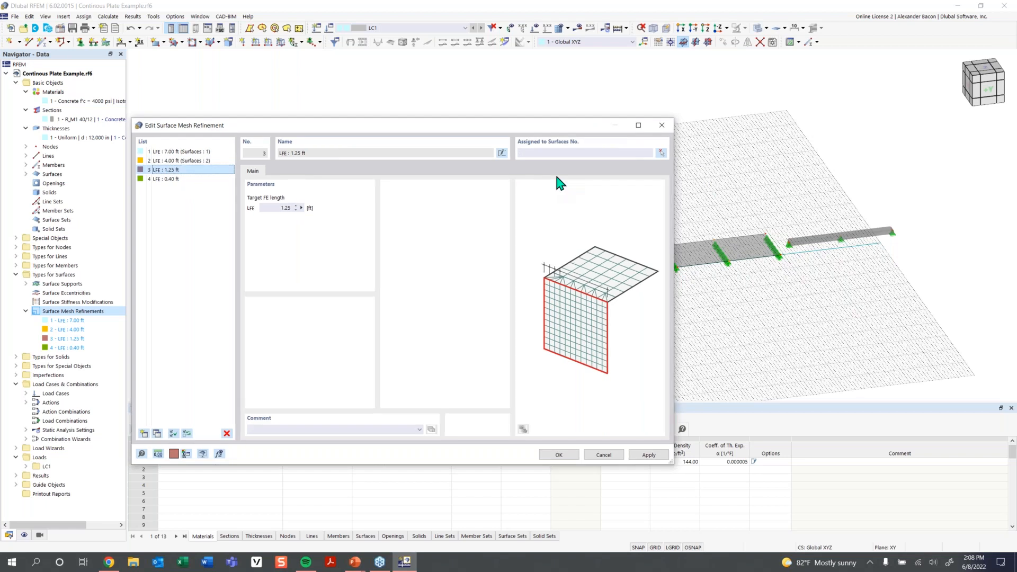
pyautogui.moveTo(567, 125); pyautogui.dragTo(540, 308)
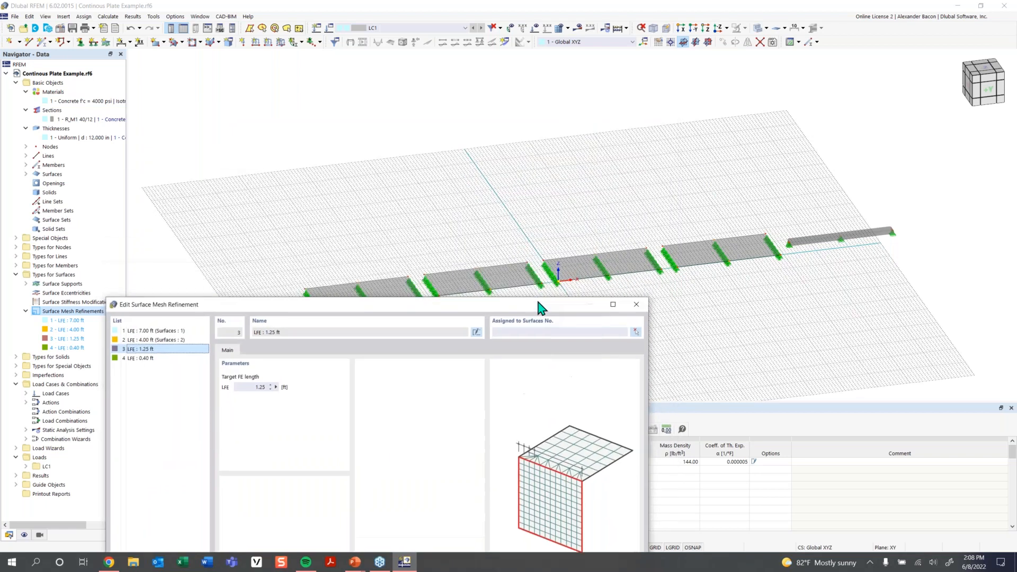
# Assign the 1.25 ft surface mesh refinement to surface 3 and the 0.40 ft refinement to surface 4.
pyautogui.click(552, 332)
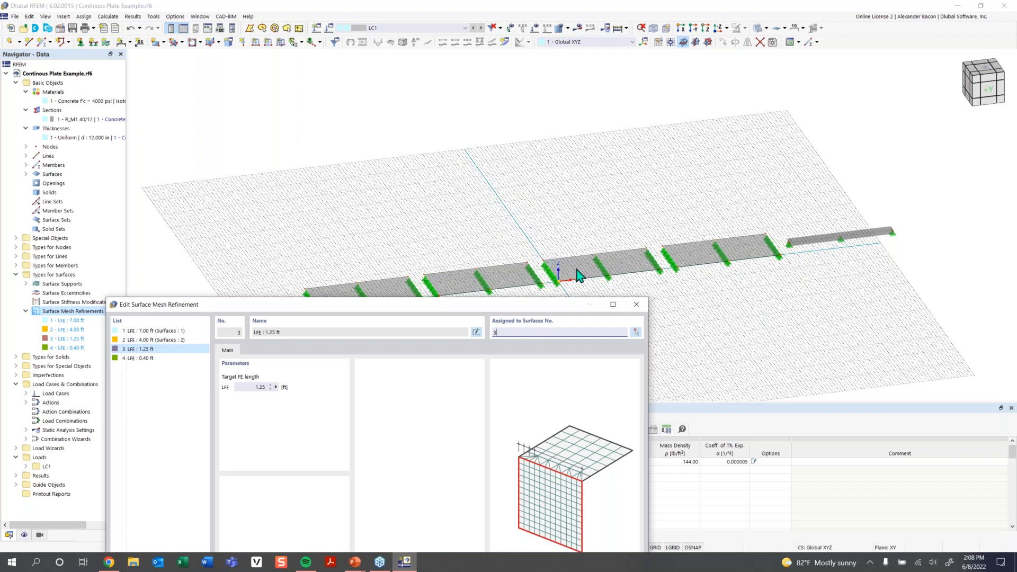
pyautogui.click(168, 359)
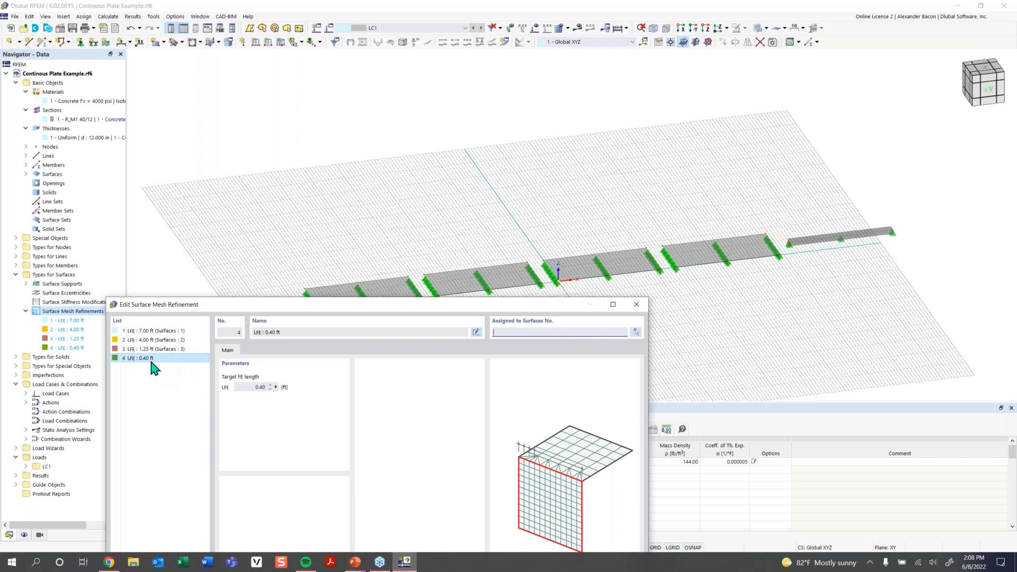
pyautogui.moveTo(548, 306); pyautogui.dragTo(513, 166)
pyautogui.click(496, 495)
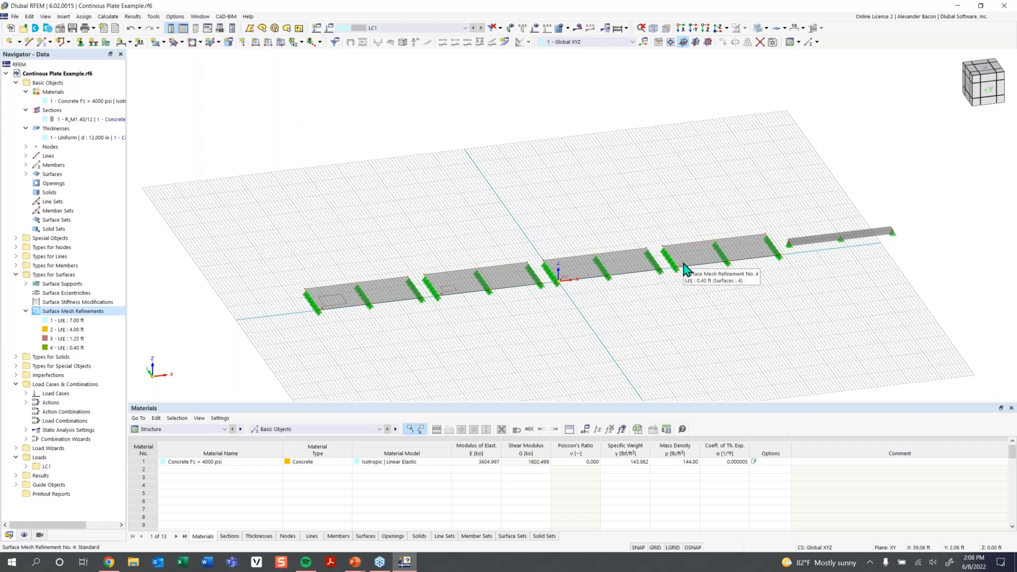
# Generate the finite element mesh for the model with the assigned surface mesh refinements.
pyautogui.scroll(3, 289, 320)
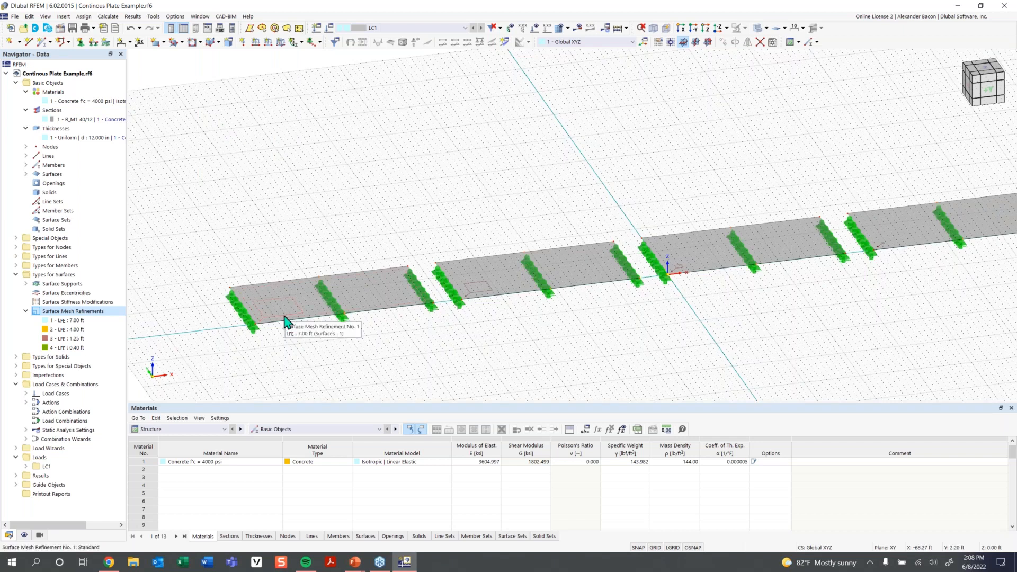
pyautogui.scroll(-3, 546, 283)
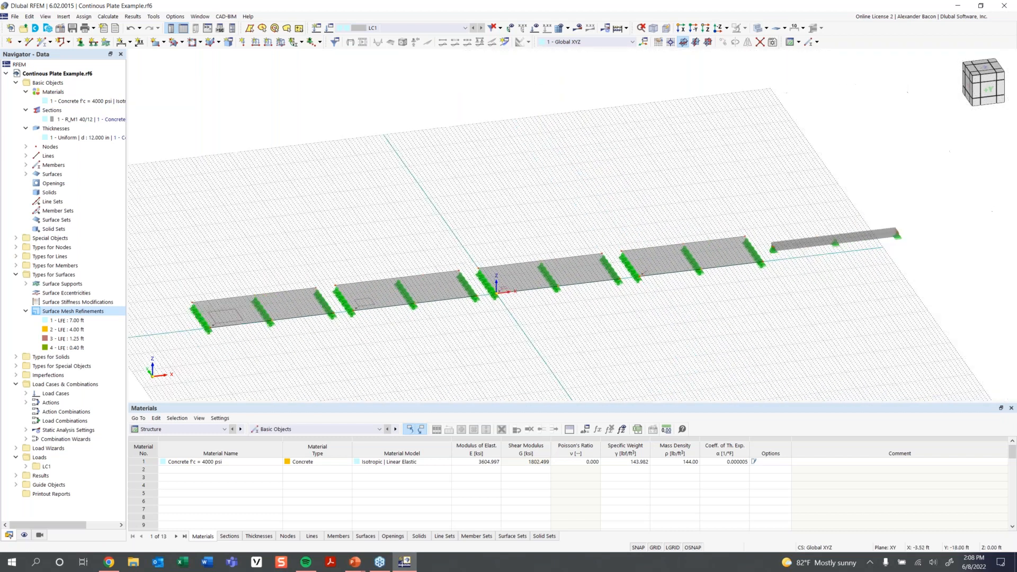
pyautogui.scroll(-1, 535, 216)
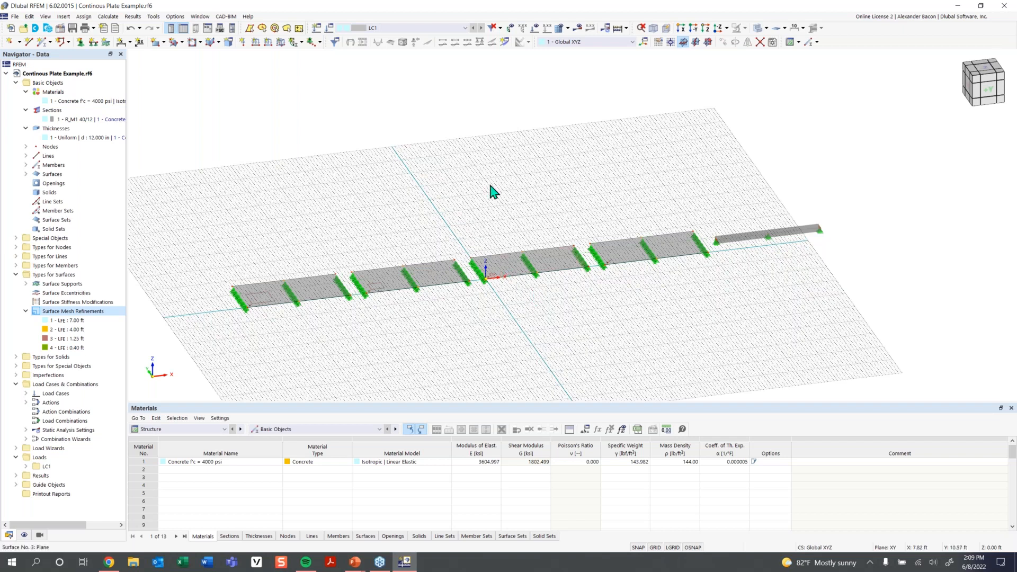
pyautogui.click(567, 28)
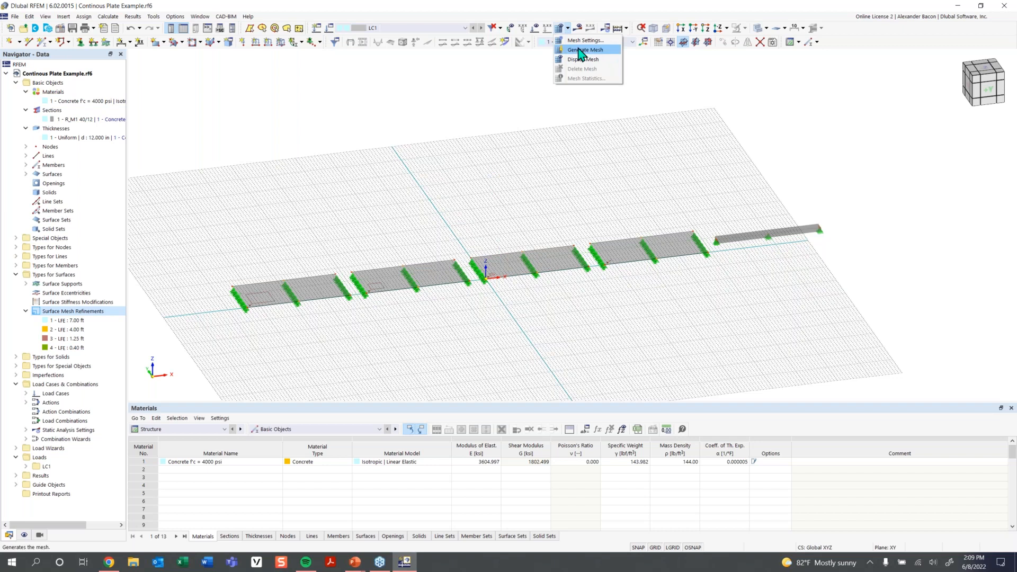
pyautogui.click(581, 49)
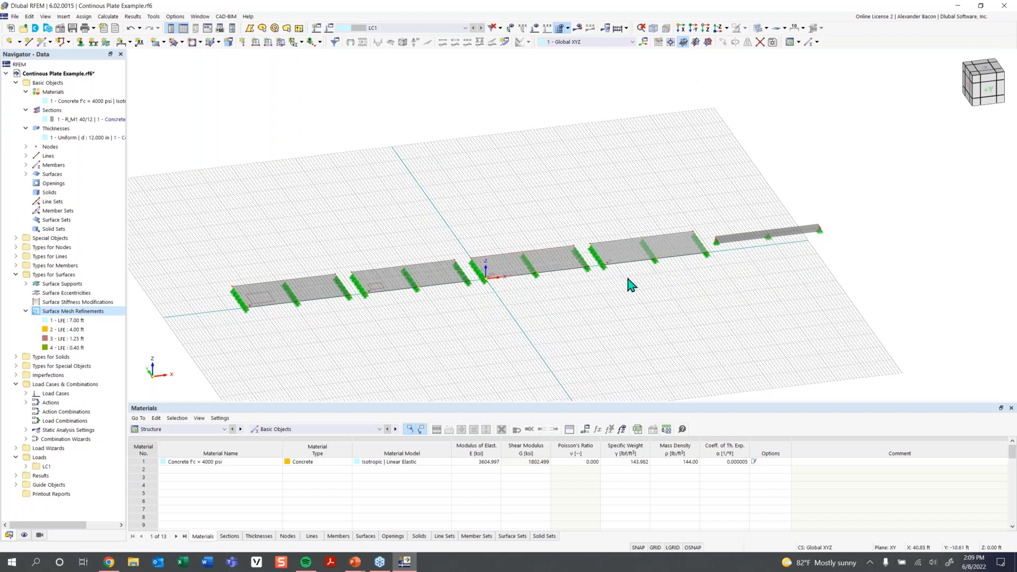
# Hide the work plane grid and display the model as a wireframe.
pyautogui.click(655, 547)
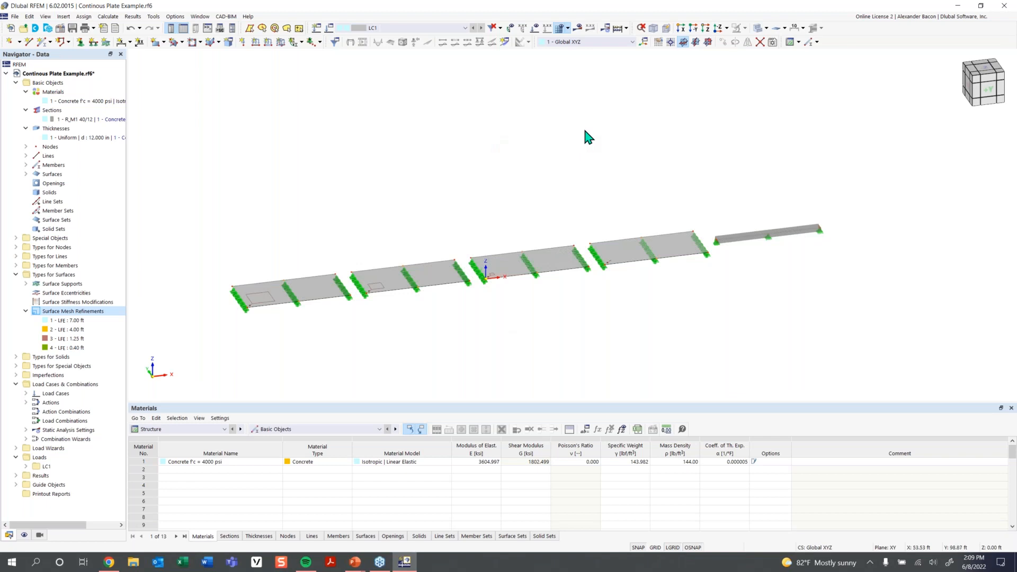
pyautogui.click(766, 28)
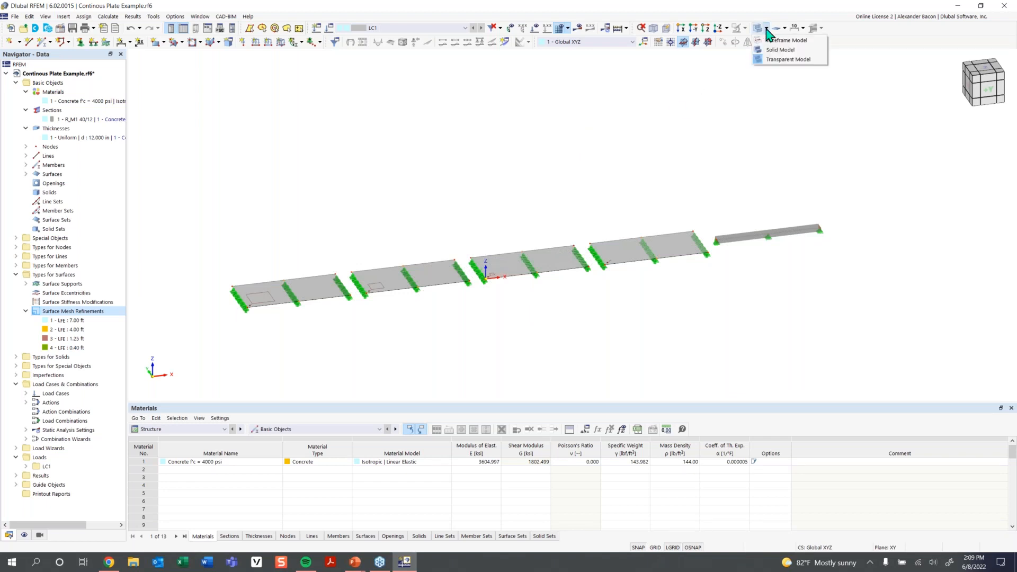
pyautogui.click(787, 59)
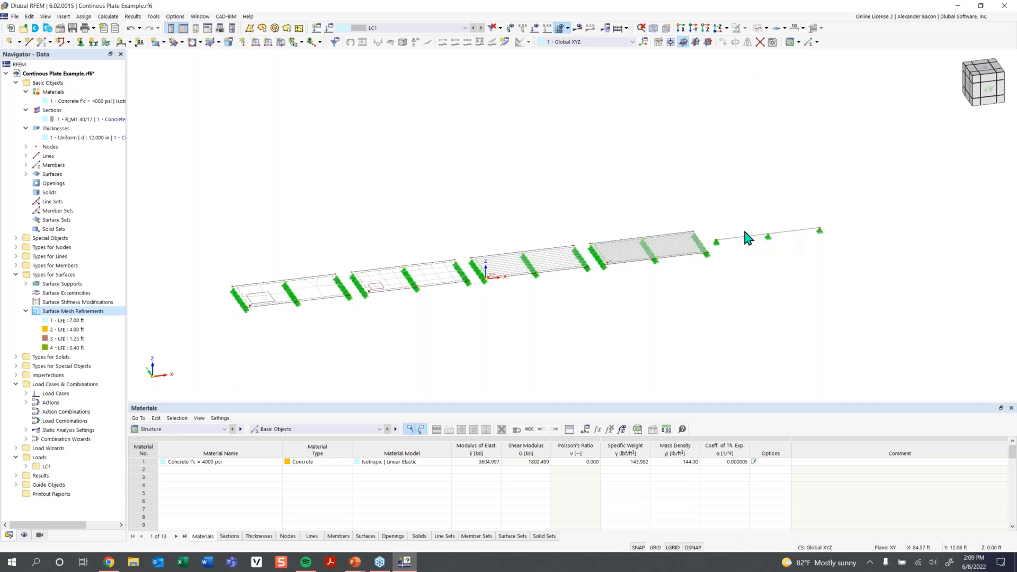
# Examine and compare the mesh density of the four plates and the neighbouring beam, looking straight down on the model.
pyautogui.scroll(2, 747, 238)
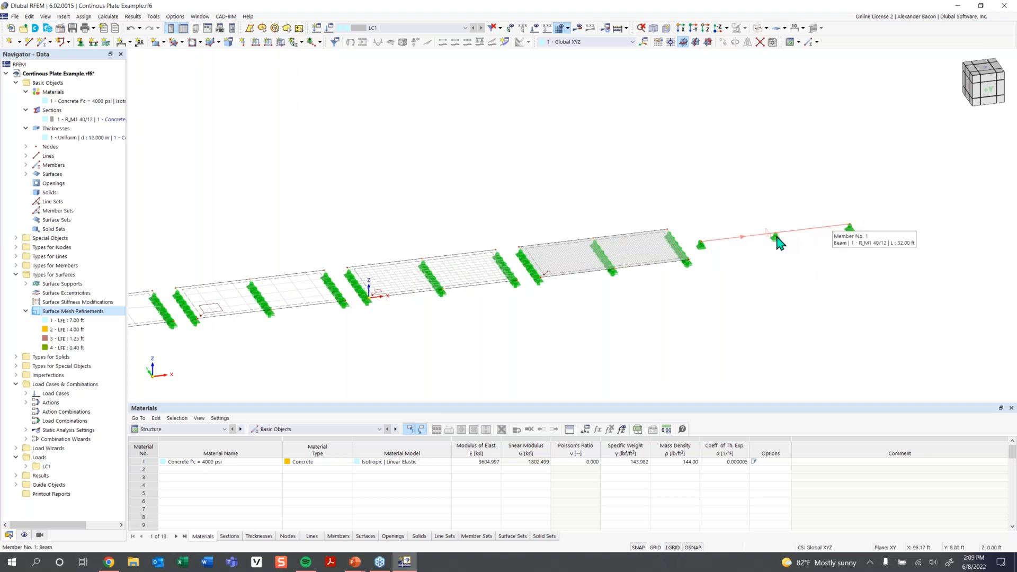
pyautogui.moveTo(637, 314); pyautogui.dragTo(703, 307, button='middle')
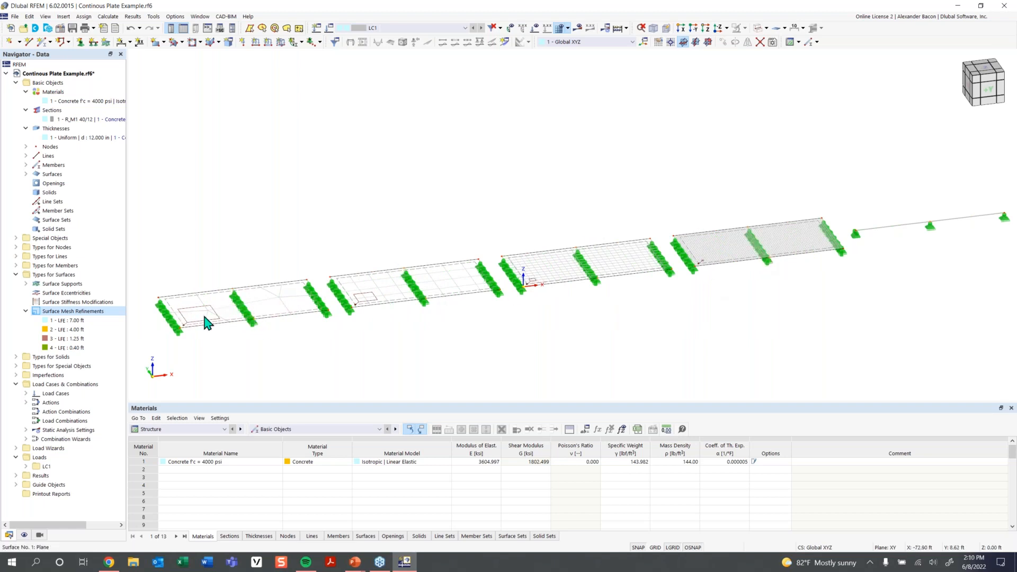
pyautogui.scroll(2, 207, 328)
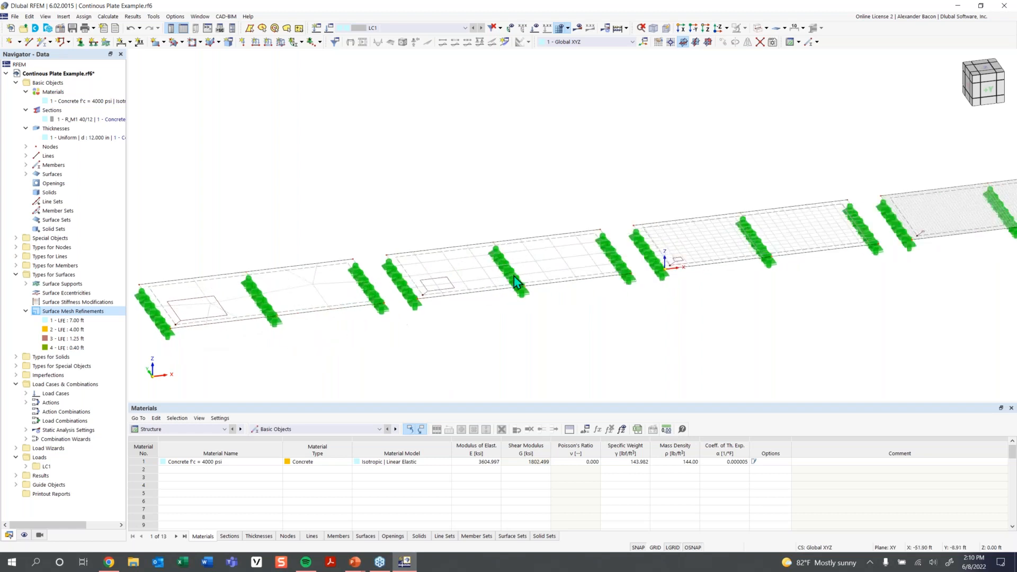
pyautogui.click(986, 68)
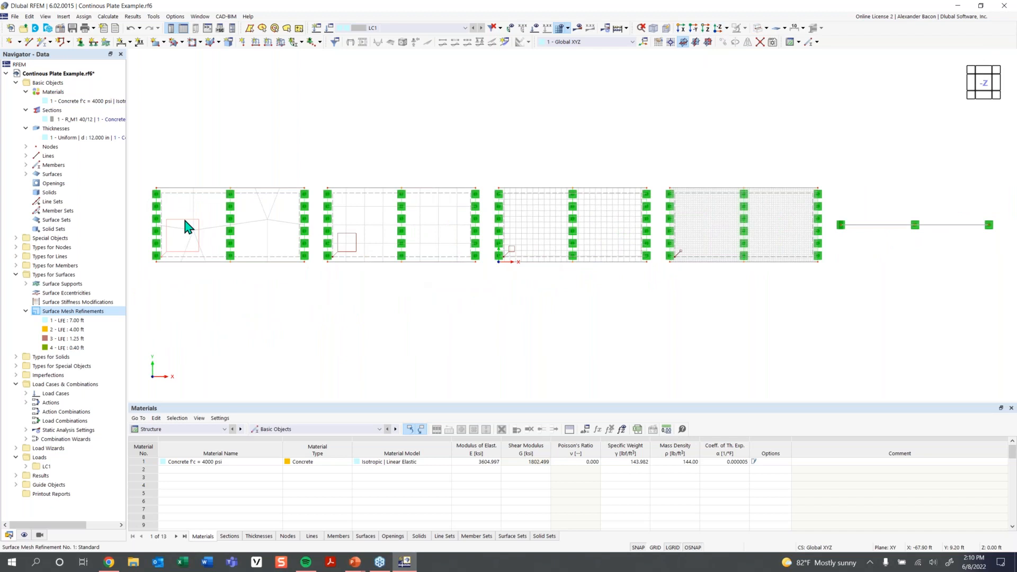
pyautogui.moveTo(185, 221)
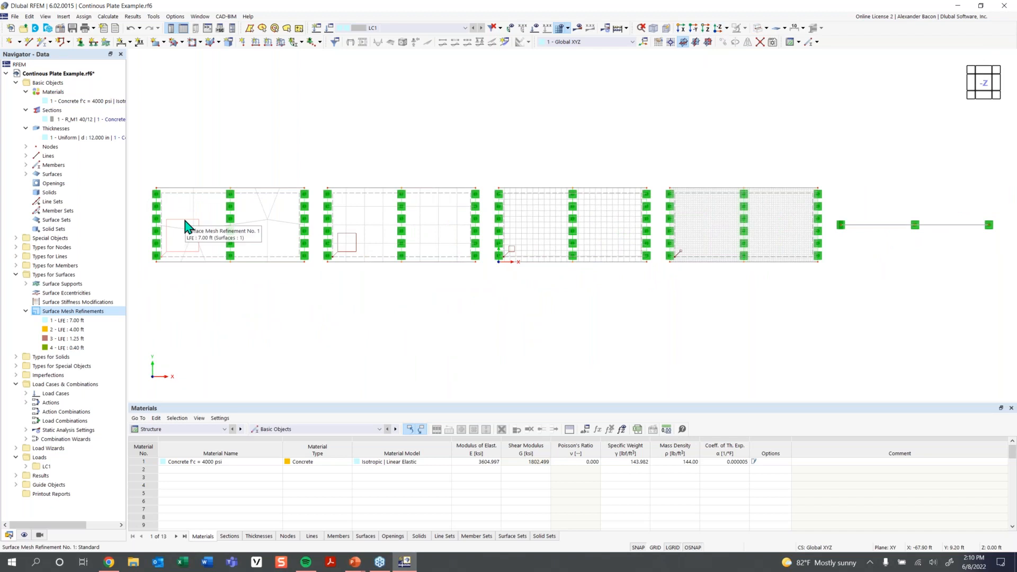
pyautogui.scroll(4, 200, 246)
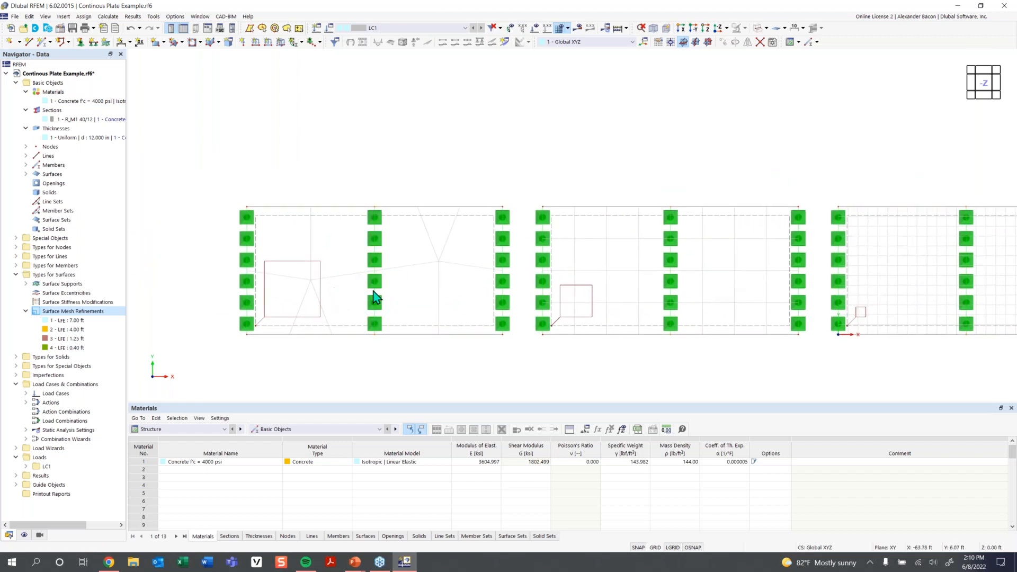
pyautogui.scroll(-1, 392, 287)
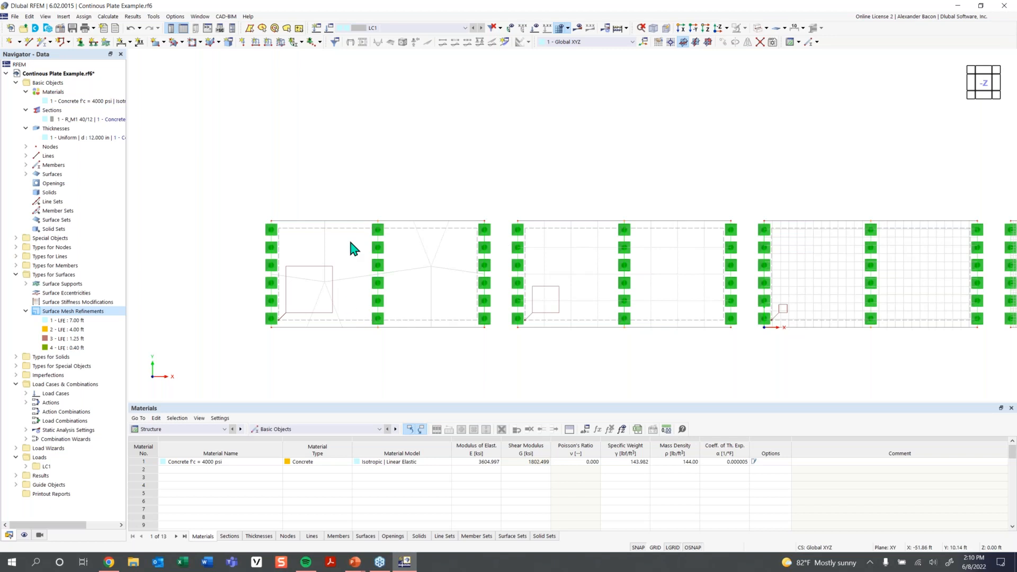
pyautogui.moveTo(609, 290); pyautogui.dragTo(441, 295, button='middle')
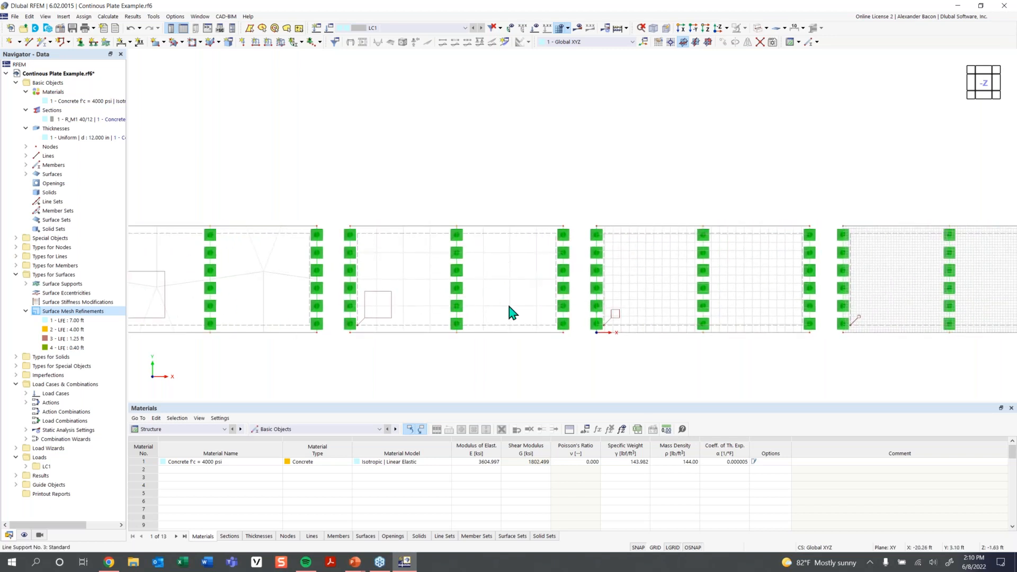
pyautogui.moveTo(456, 287); pyautogui.dragTo(424, 290, button='middle')
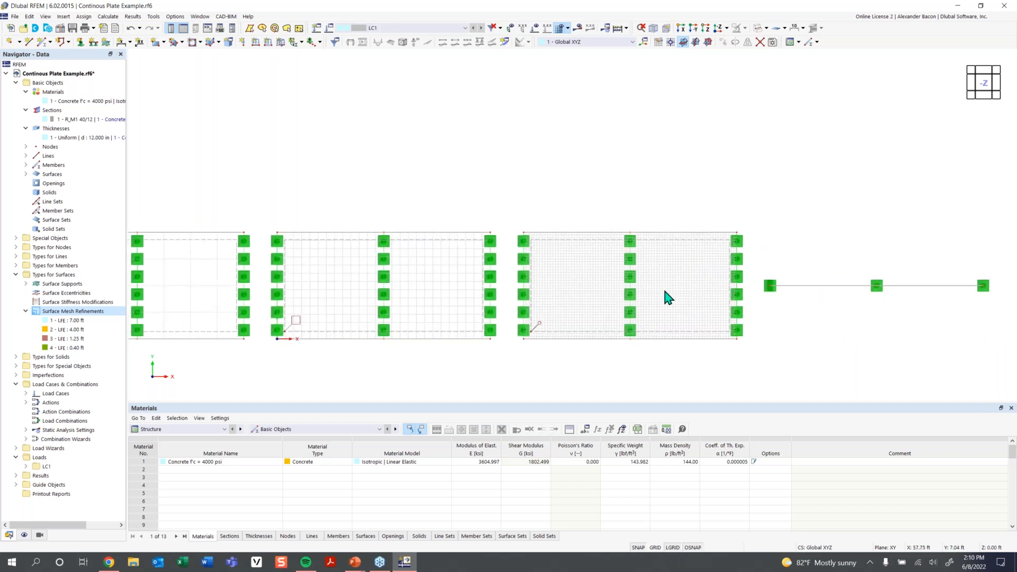
pyautogui.scroll(1, 665, 290)
pyautogui.scroll(-1, 369, 313)
pyautogui.moveTo(384, 313); pyautogui.dragTo(621, 299, button='middle')
pyautogui.moveTo(421, 301); pyautogui.dragTo(564, 302, button='middle')
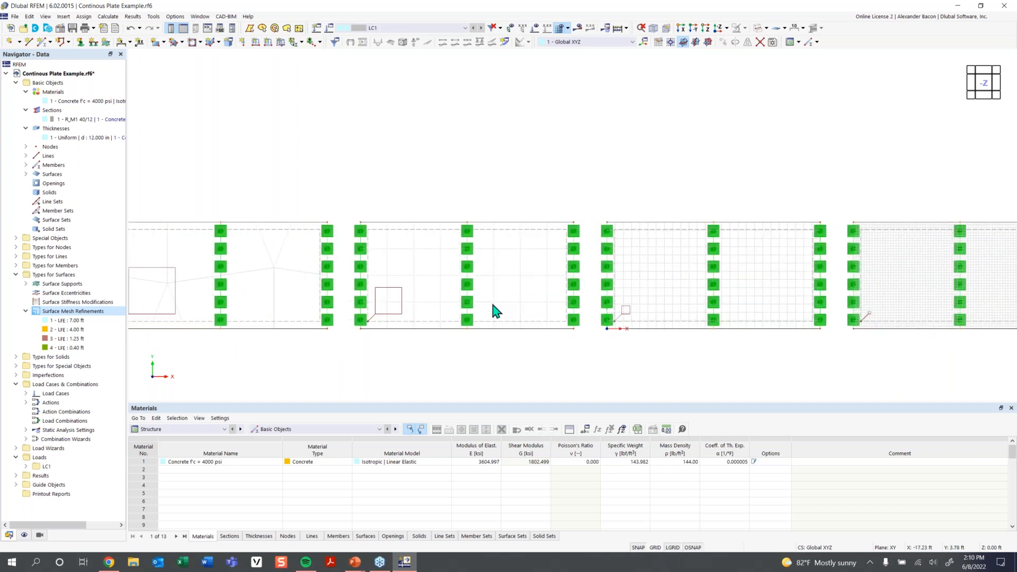
pyautogui.moveTo(244, 286); pyautogui.dragTo(287, 291, button='middle')
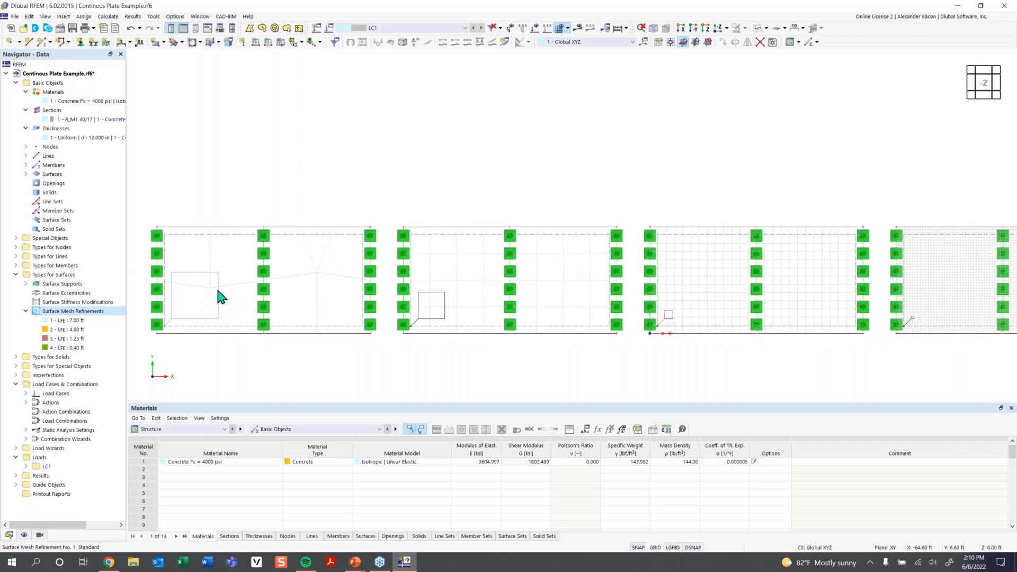
pyautogui.click(211, 284)
pyautogui.moveTo(774, 317); pyautogui.dragTo(689, 324, button='middle')
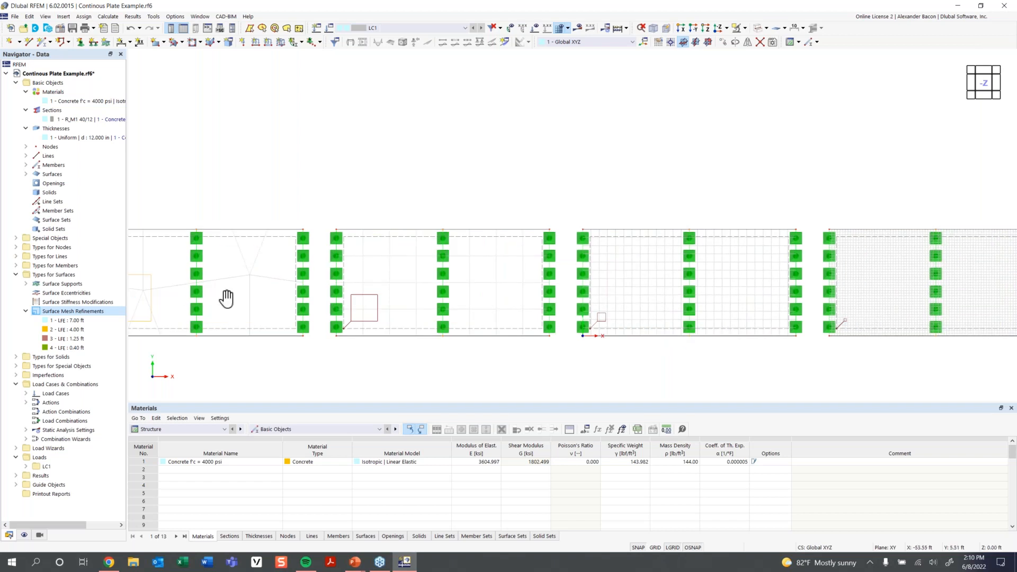
pyautogui.moveTo(227, 295); pyautogui.dragTo(311, 263, button='middle')
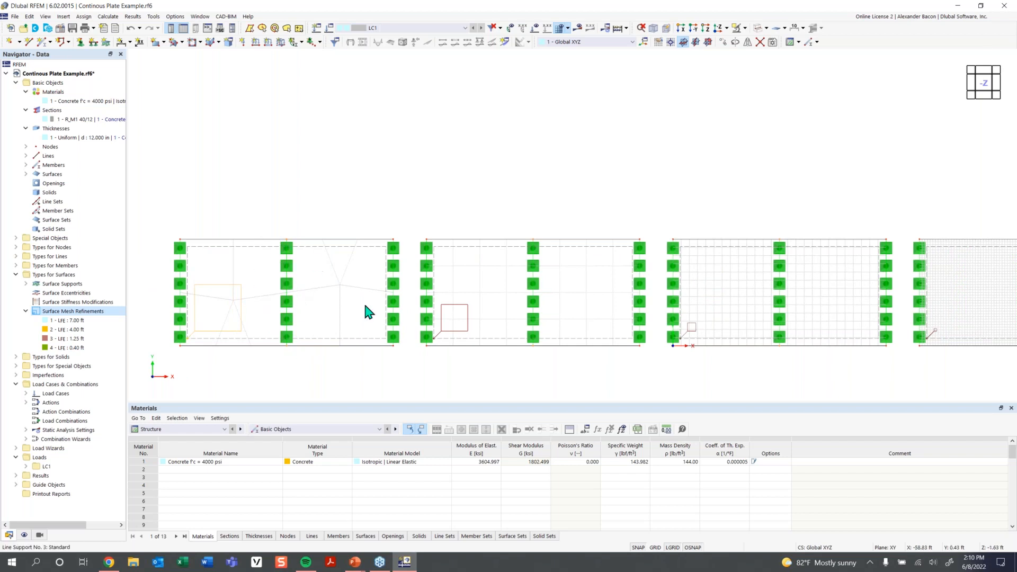
pyautogui.moveTo(483, 329); pyautogui.dragTo(328, 336, button='middle')
pyautogui.moveTo(483, 329); pyautogui.dragTo(340, 341, button='middle')
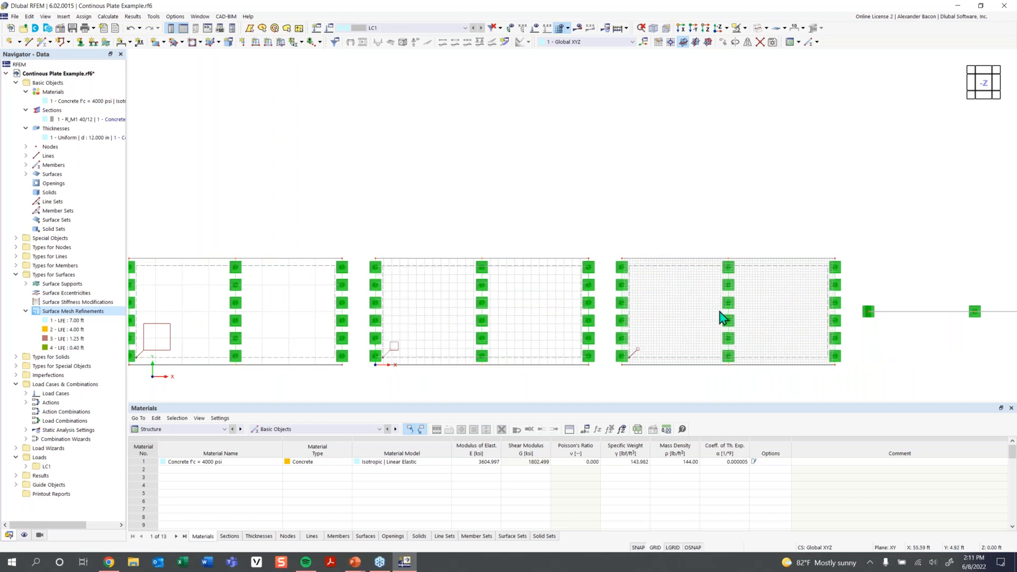
pyautogui.click(731, 331)
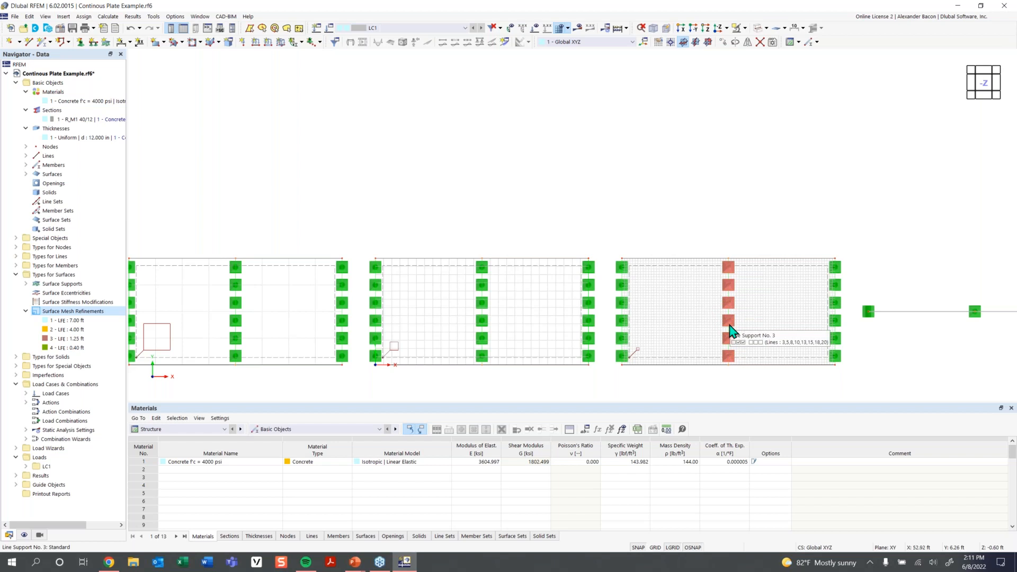
pyautogui.press('Escape')
pyautogui.scroll(-3, 559, 336)
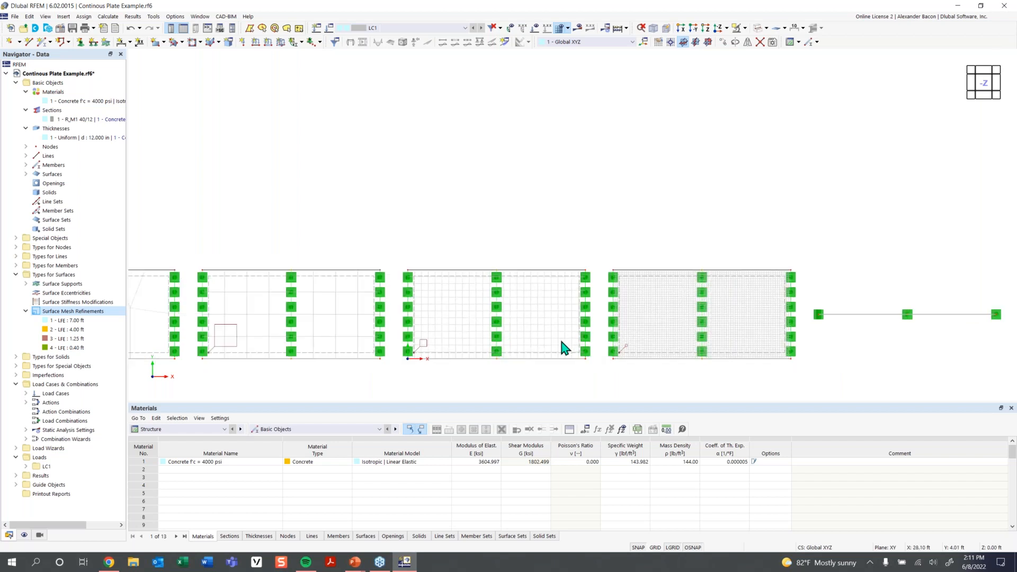
# Start a new result section through the middle of all four plates, picking its points at (-74, 8, 0) ft and (69, 8, 0) ft.
pyautogui.keyDown('ctrl'); pyautogui.moveTo(538, 363); pyautogui.dragTo(576, 207, button='middle'); pyautogui.keyUp('ctrl')
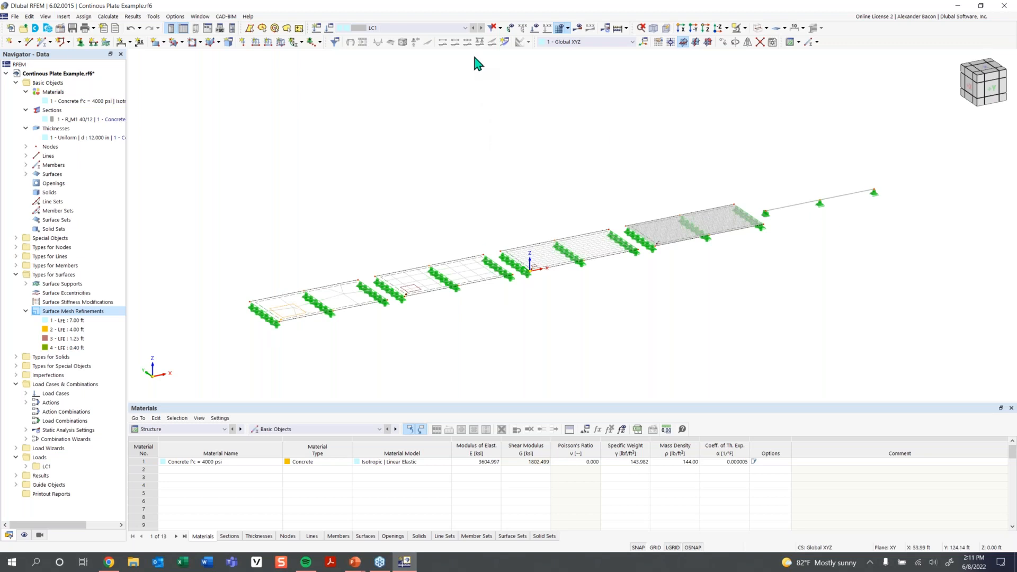
pyautogui.click(505, 43)
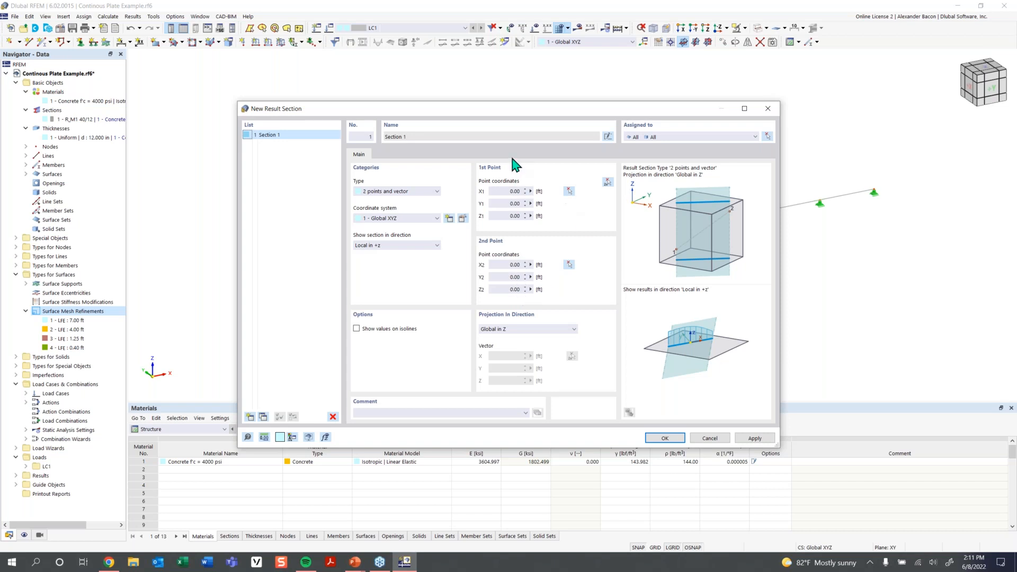
pyautogui.click(607, 183)
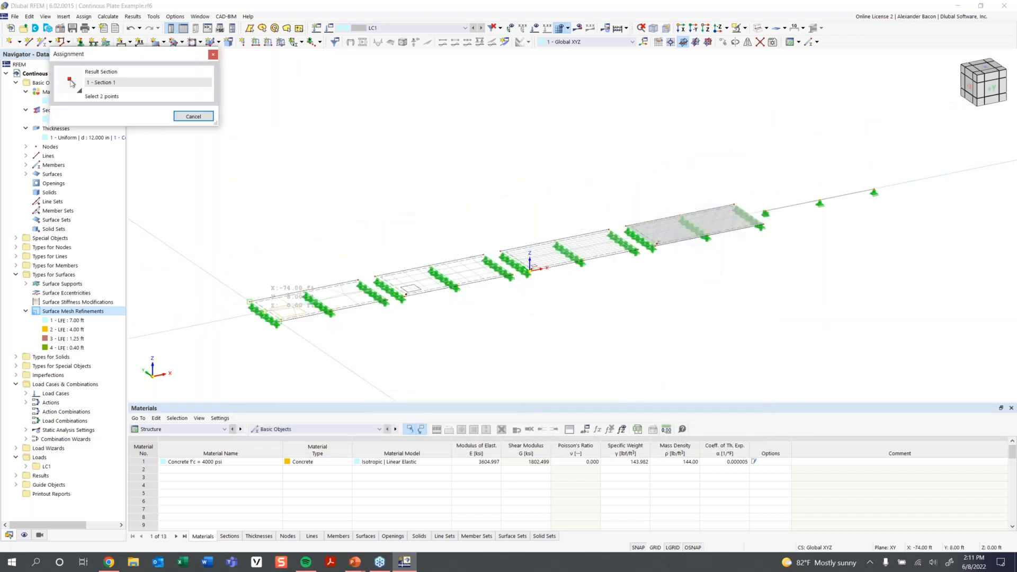
pyautogui.scroll(2, 249, 302)
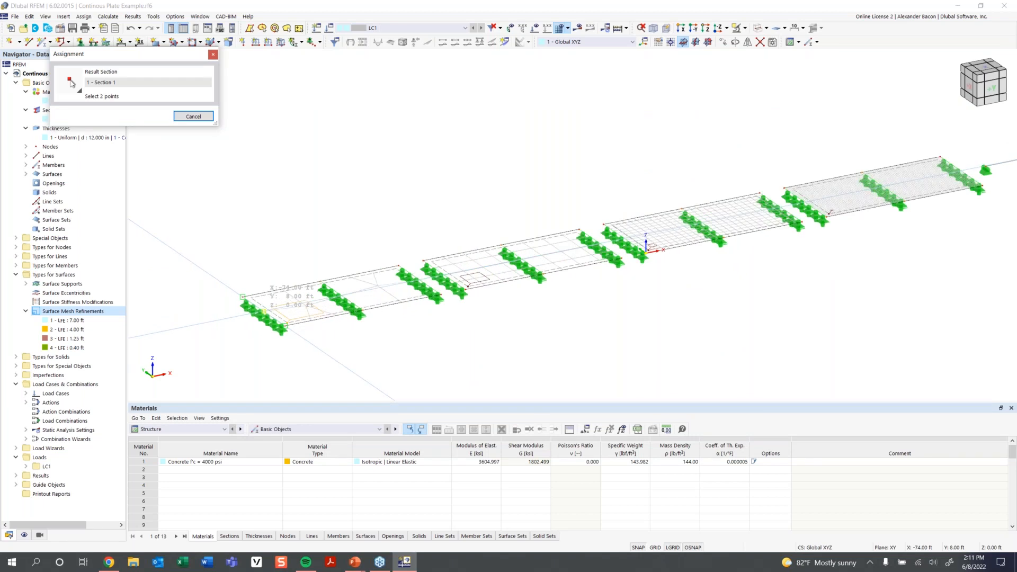
pyautogui.click(264, 311)
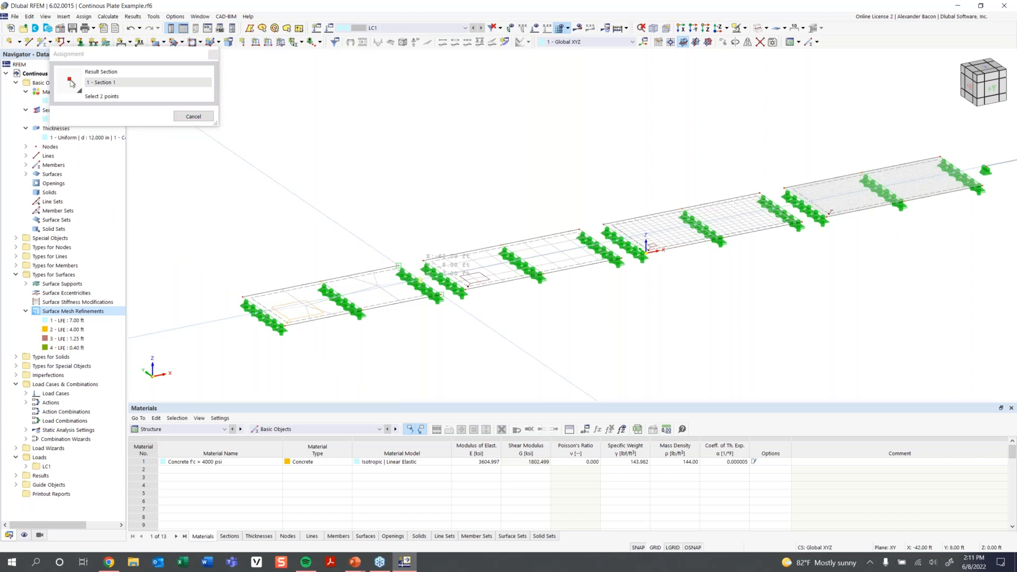
pyautogui.moveTo(535, 281); pyautogui.dragTo(416, 347, button='middle')
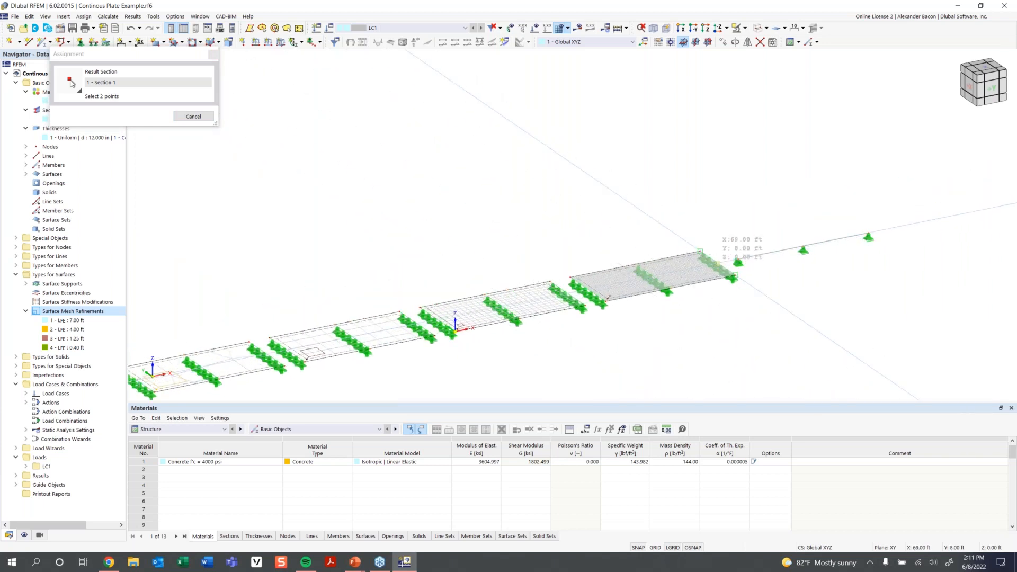
pyautogui.click(735, 276)
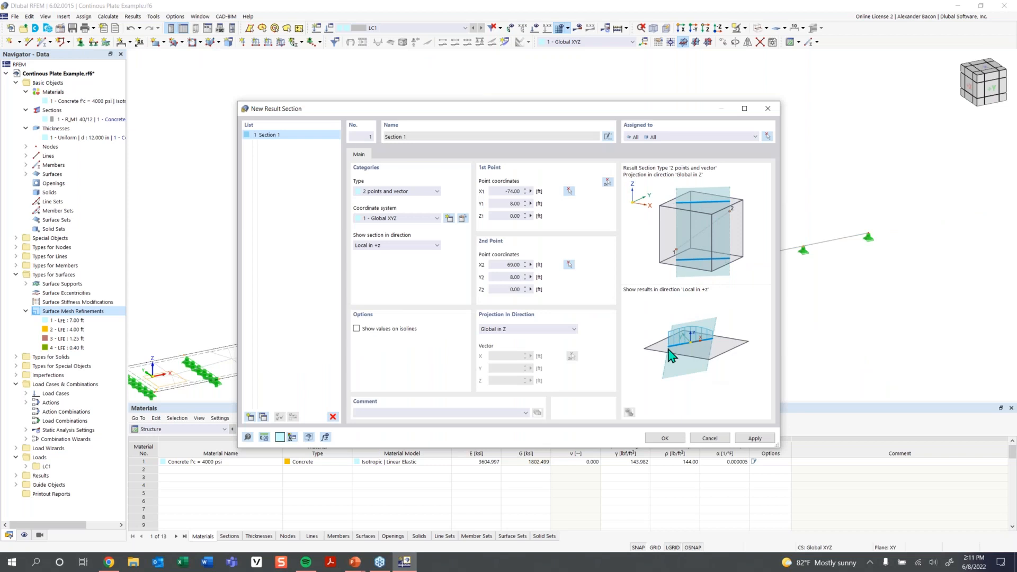
# Create the result section as type "2 points and vector", with results shown in the local +z direction.
pyautogui.click(396, 191)
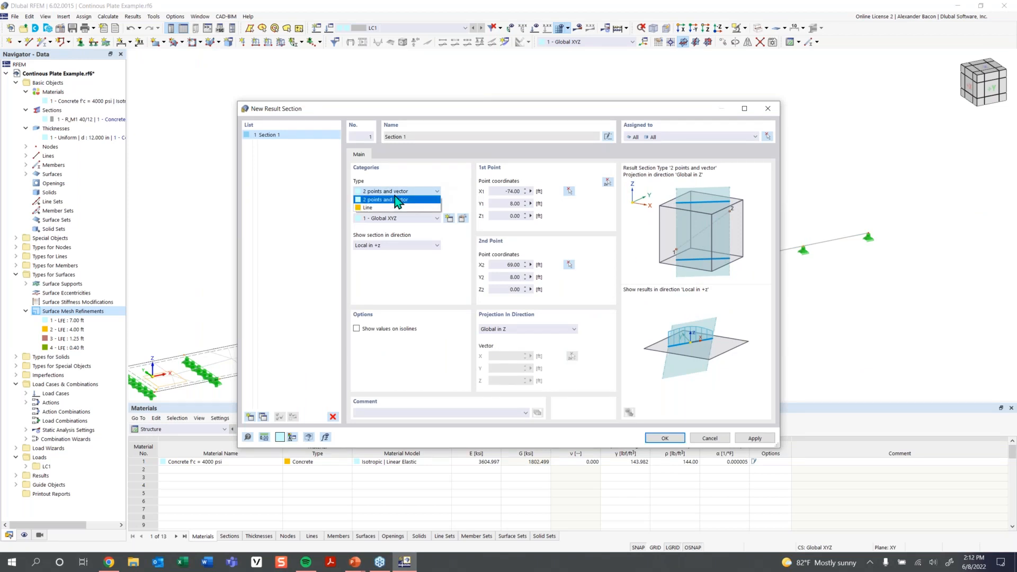
pyautogui.click(398, 212)
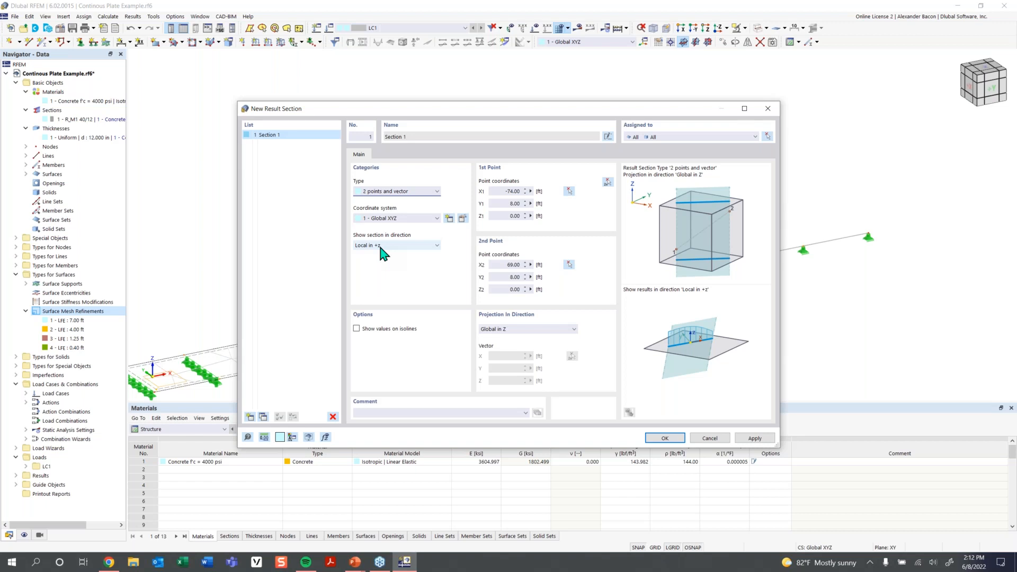
pyautogui.click(383, 249)
pyautogui.click(383, 253)
pyautogui.click(670, 439)
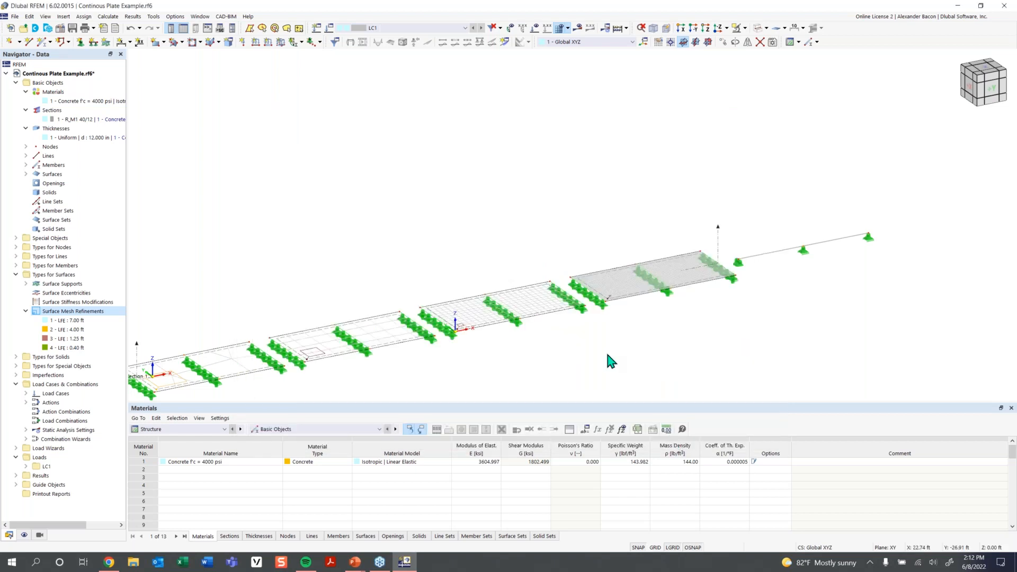
# Examine and compare the displacement diagrams along the result section across the four plates, in side view and in perspective.
pyautogui.scroll(-1, 605, 350)
pyautogui.moveTo(627, 352); pyautogui.dragTo(697, 323, button='middle')
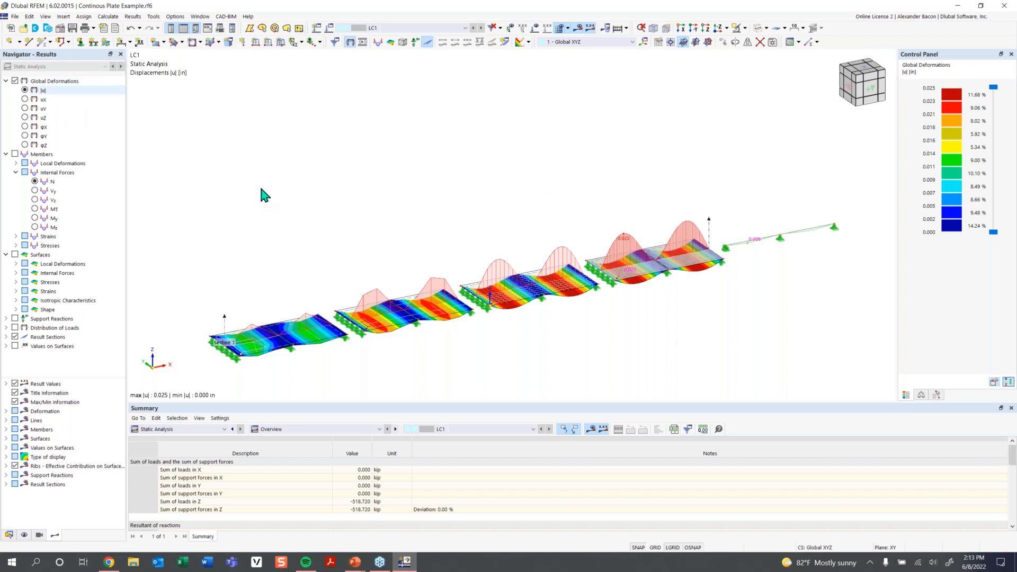
pyautogui.moveTo(511, 327); pyautogui.dragTo(525, 302, button='middle')
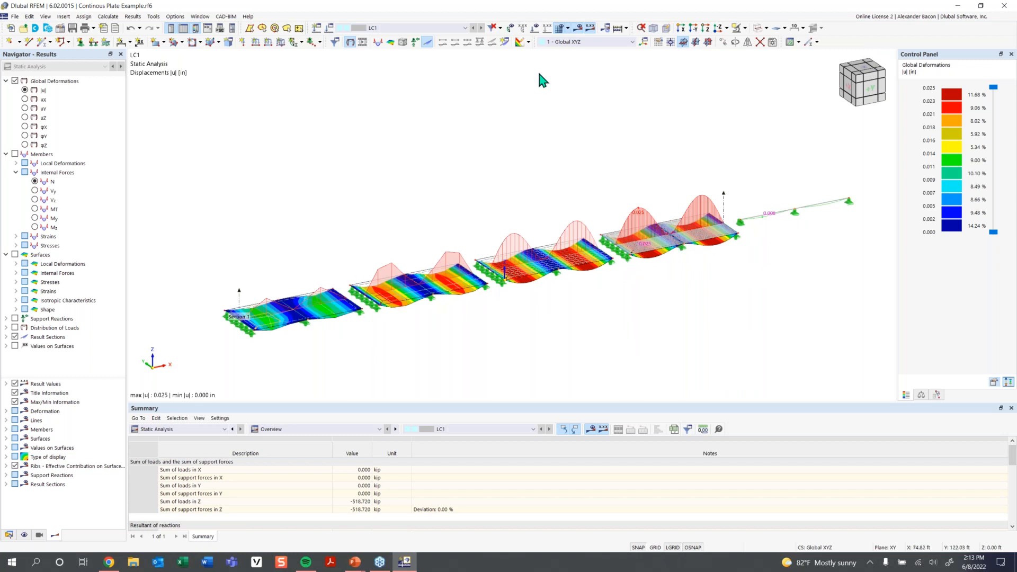
pyautogui.click(868, 91)
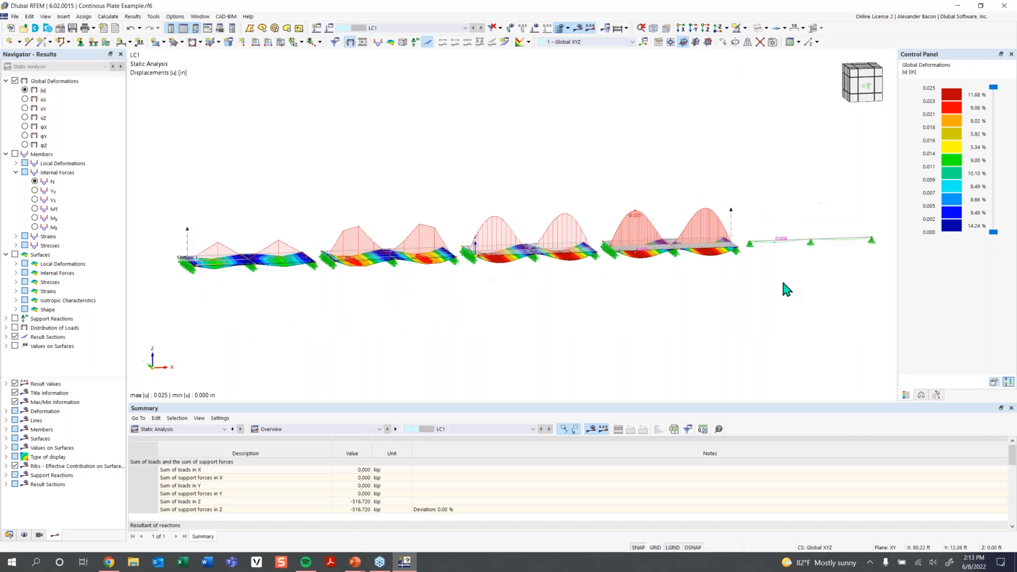
pyautogui.scroll(1, 204, 238)
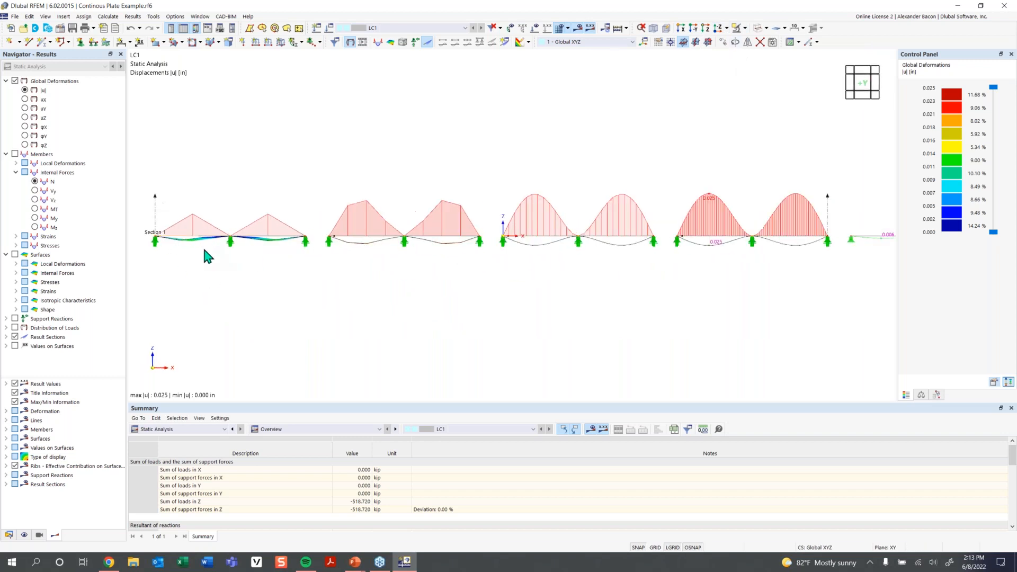
pyautogui.moveTo(203, 250); pyautogui.dragTo(234, 253, button='middle')
pyautogui.moveTo(627, 288); pyautogui.dragTo(613, 285, button='middle')
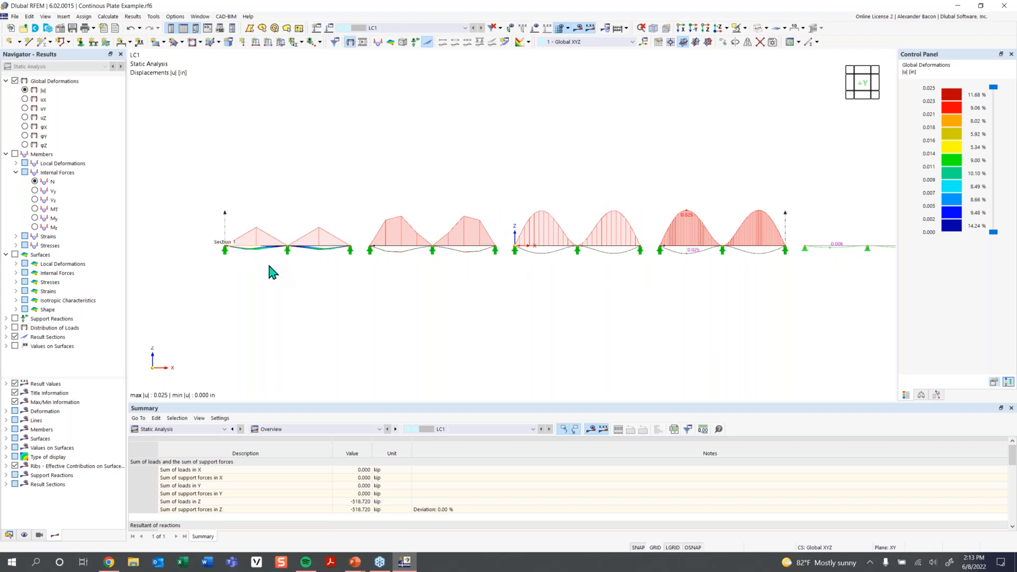
pyautogui.moveTo(267, 260); pyautogui.dragTo(219, 249, button='middle')
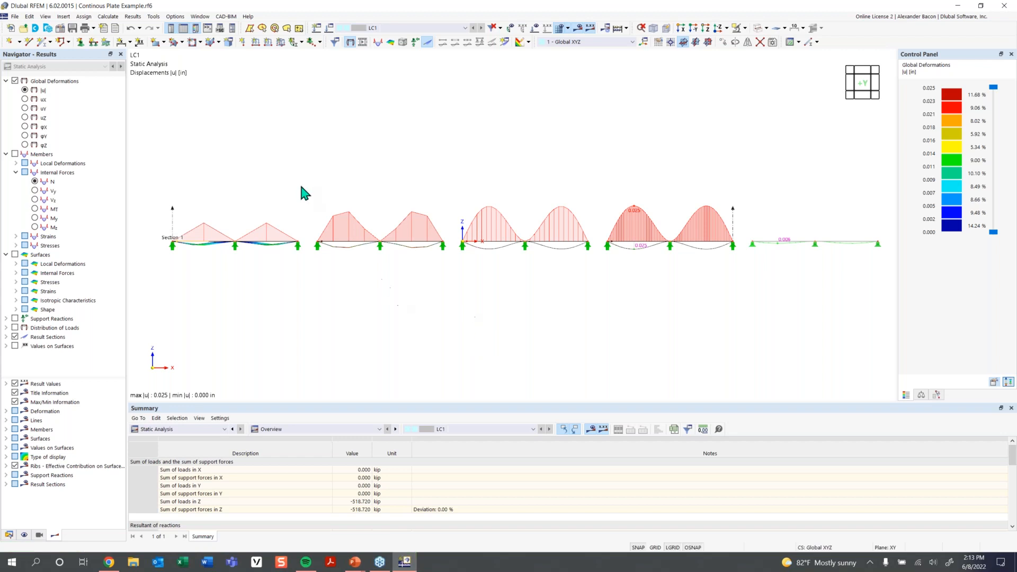
pyautogui.keyDown('ctrl'); pyautogui.moveTo(298, 185); pyautogui.dragTo(362, 206, button='middle'); pyautogui.keyUp('ctrl')
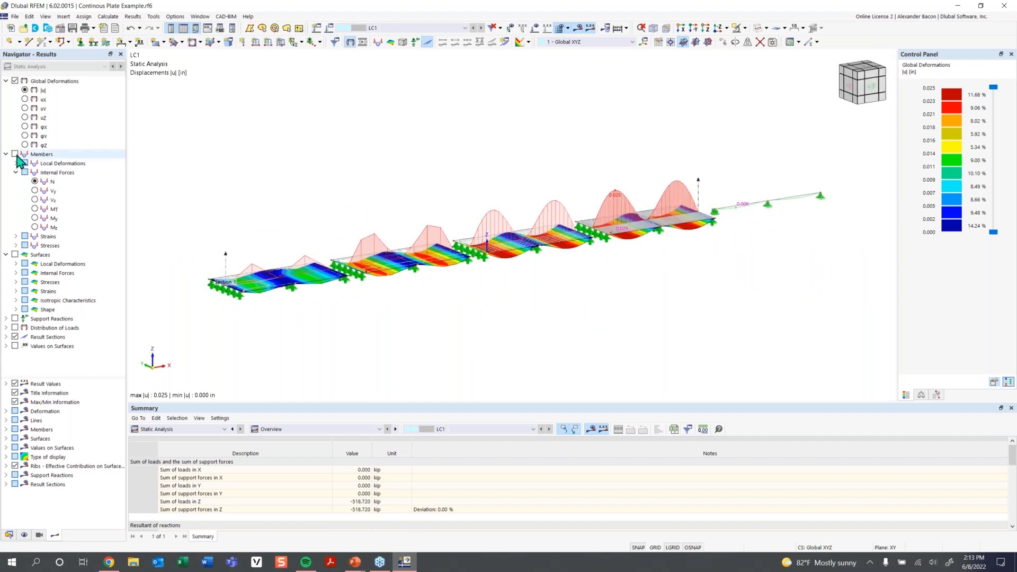
# Turn off the global deformations display, leaving the member results hidden.
pyautogui.click(16, 81)
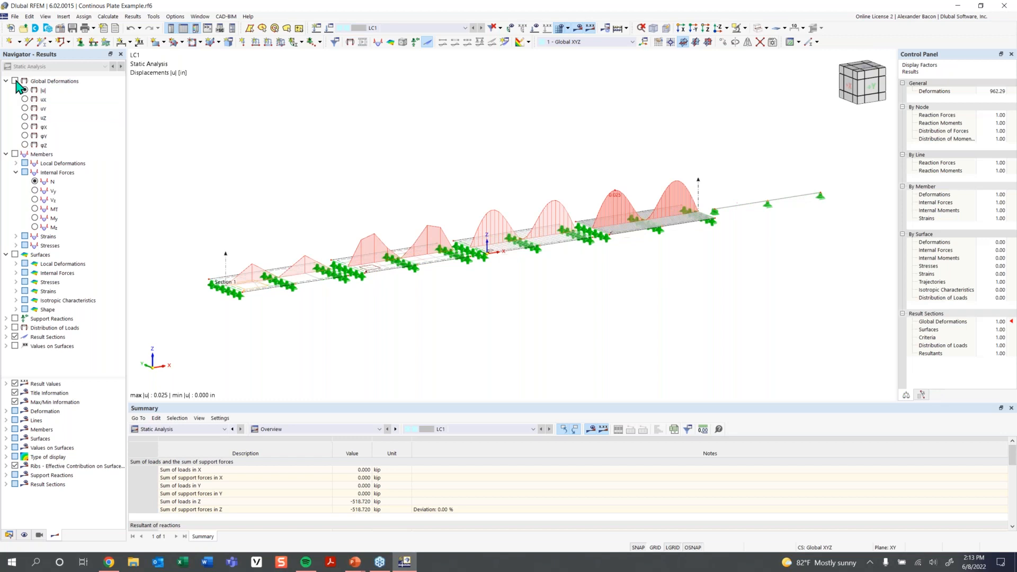
pyautogui.click(16, 154)
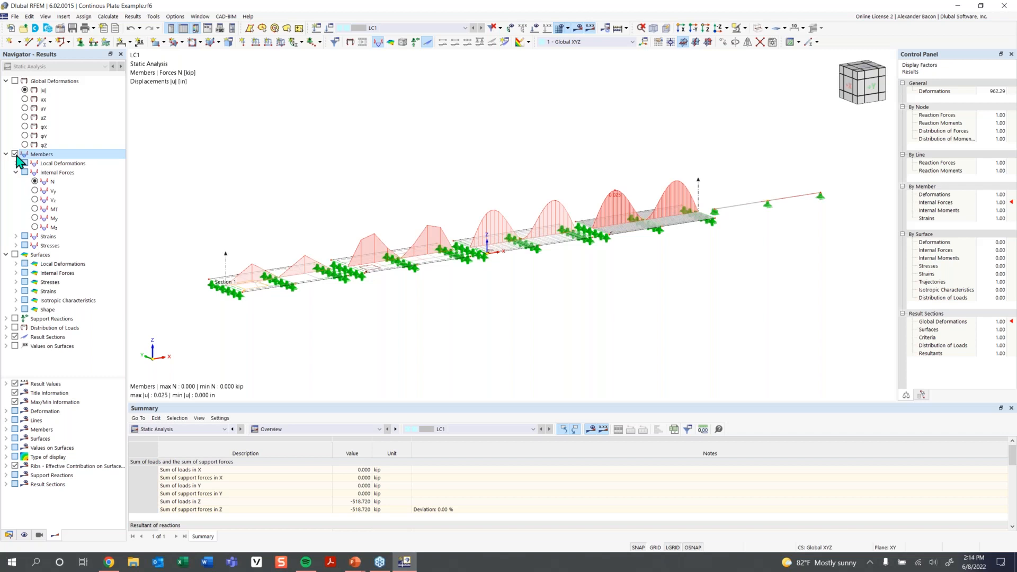
pyautogui.click(15, 154)
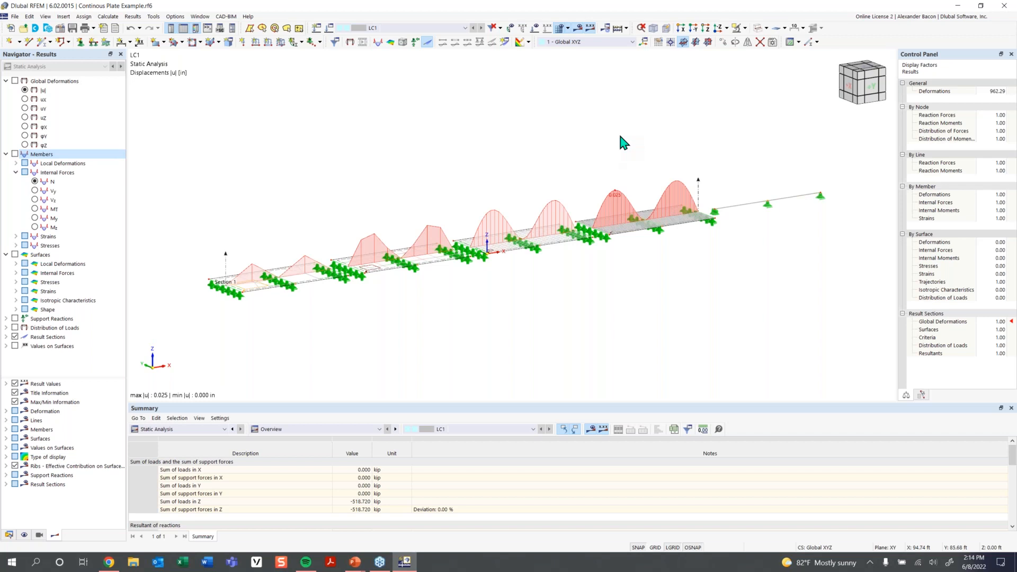
# Isolate the finest-meshed plate and the neighbouring beam, showing only these selected objects and their related ones.
pyautogui.moveTo(723, 170); pyautogui.dragTo(628, 192, button='middle')
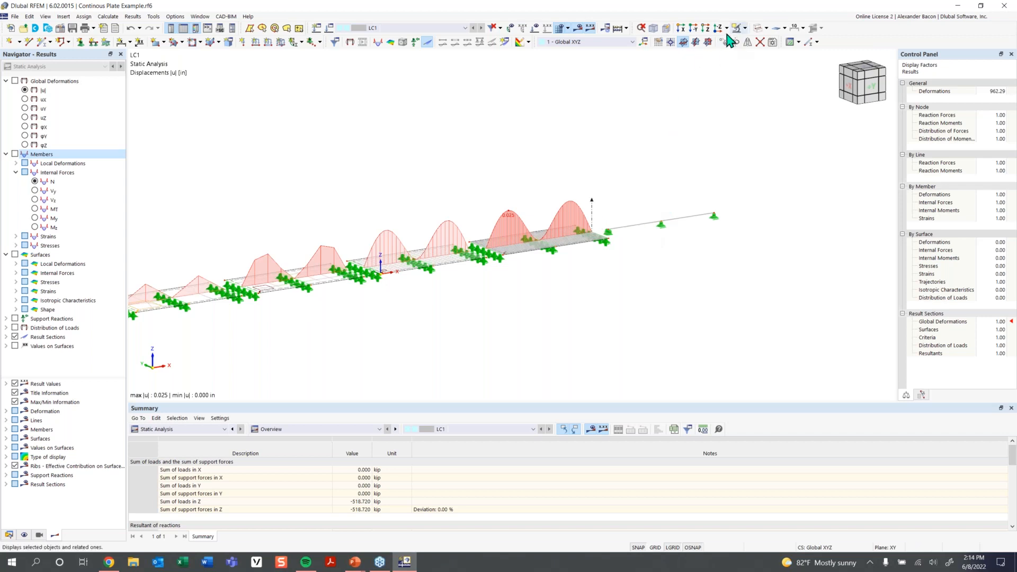
pyautogui.scroll(3, 519, 256)
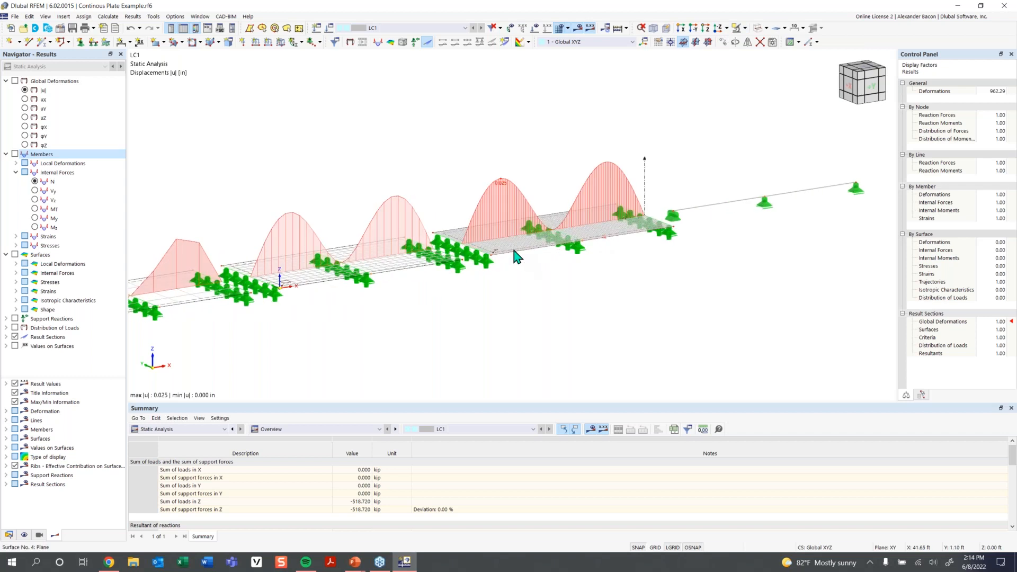
pyautogui.scroll(-1, 637, 138)
pyautogui.moveTo(638, 138); pyautogui.dragTo(585, 156, button='middle')
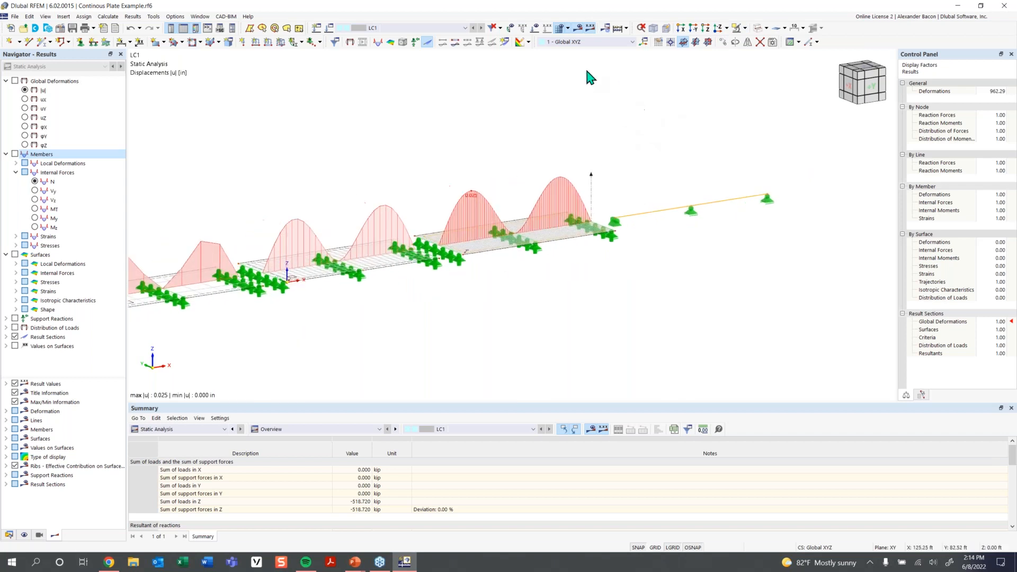
pyautogui.click(737, 29)
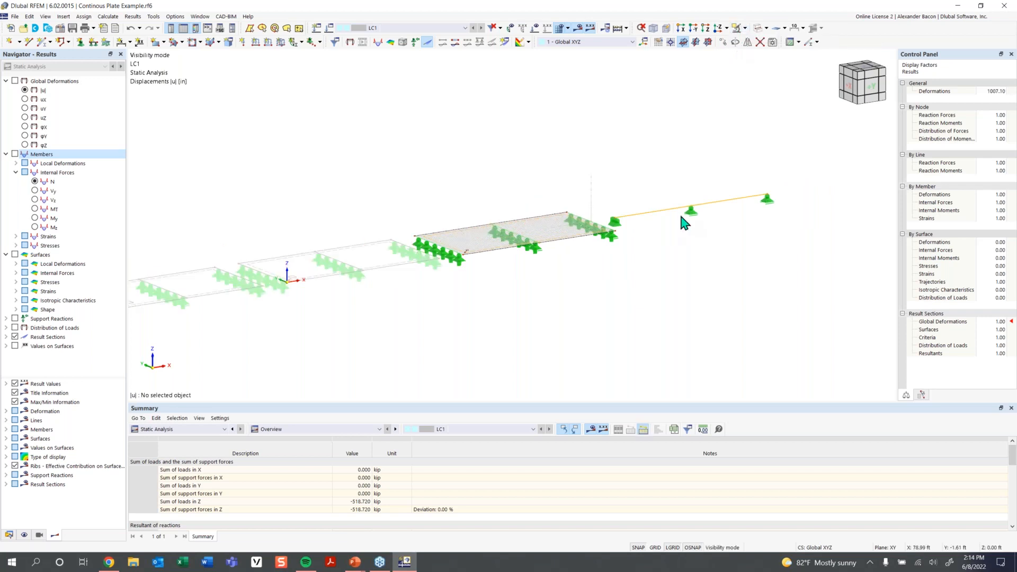
pyautogui.moveTo(701, 273); pyautogui.dragTo(617, 300, button='middle')
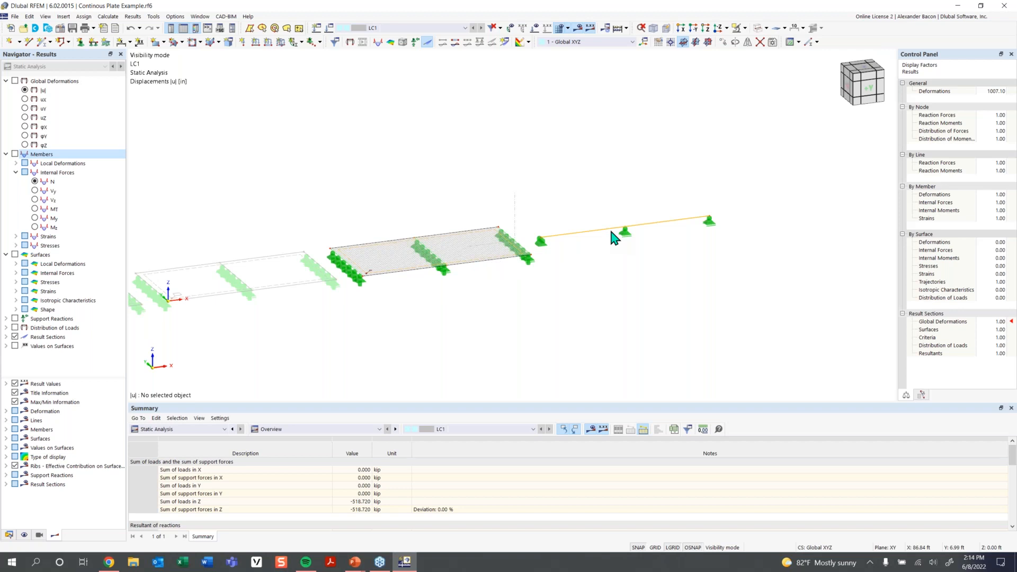
# Turn on the member results display and inspect the axial force N on the beam.
pyautogui.click(14, 154)
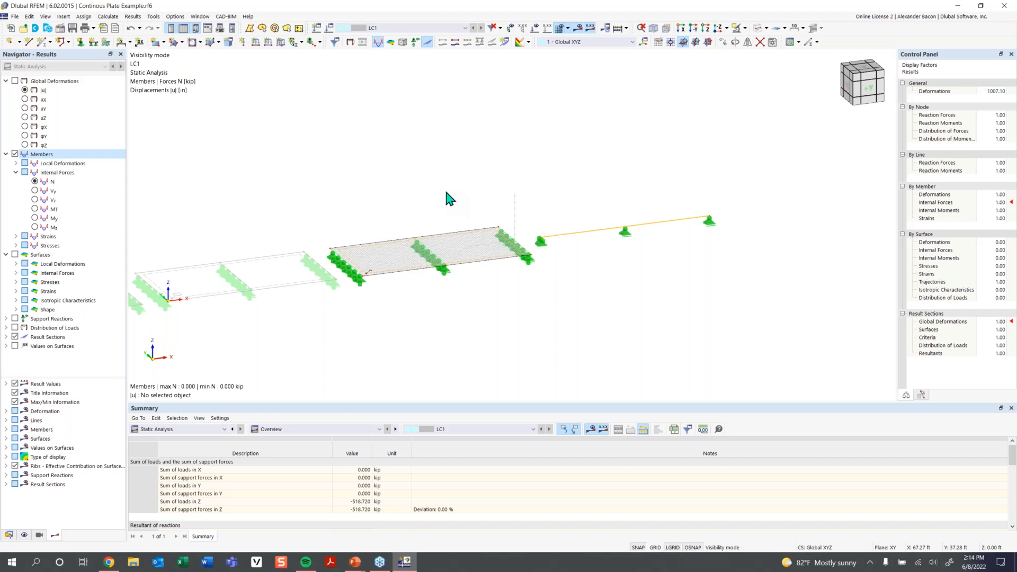
pyautogui.scroll(3, 597, 233)
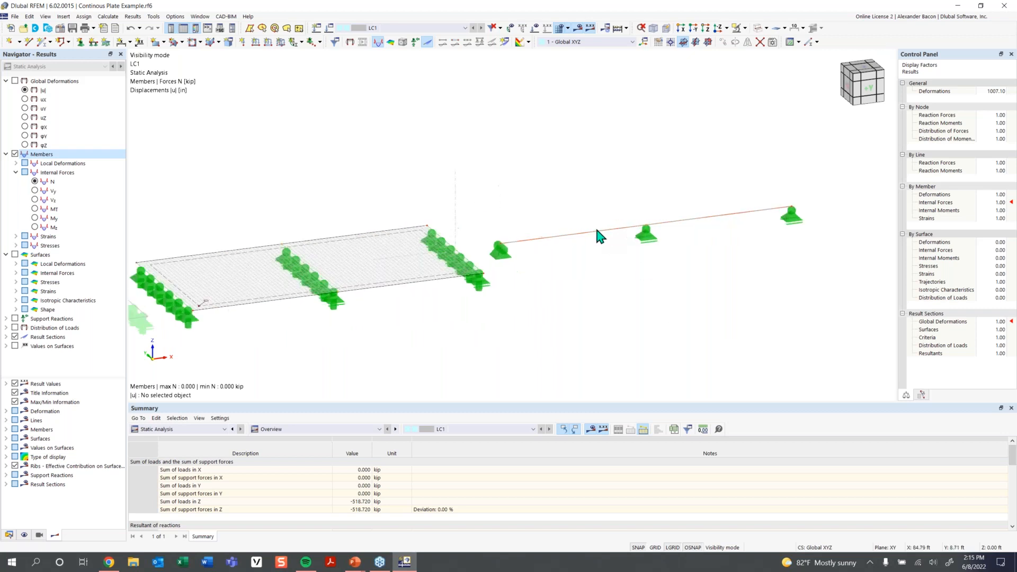
pyautogui.scroll(4, 594, 253)
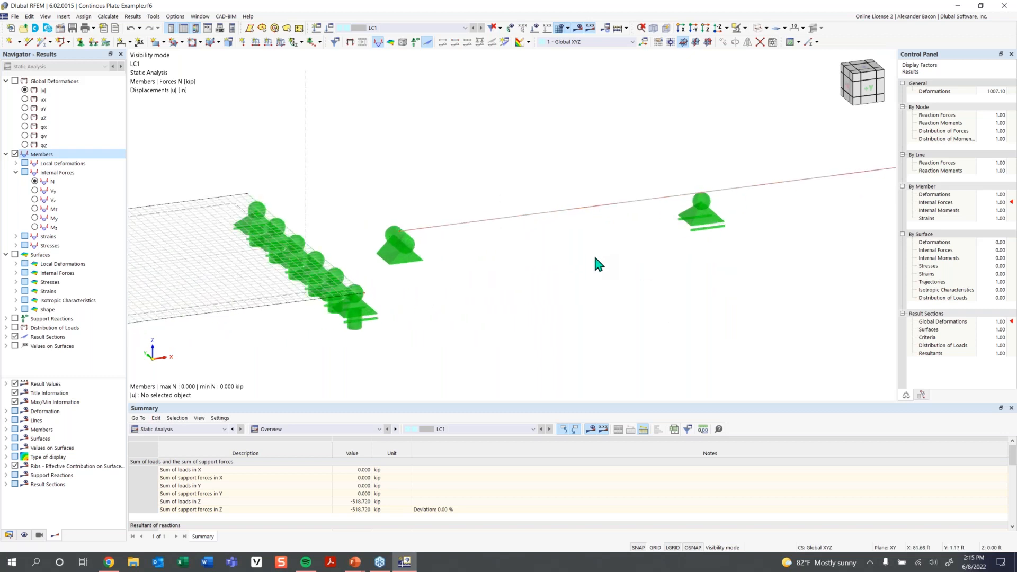
pyautogui.scroll(-5, 593, 253)
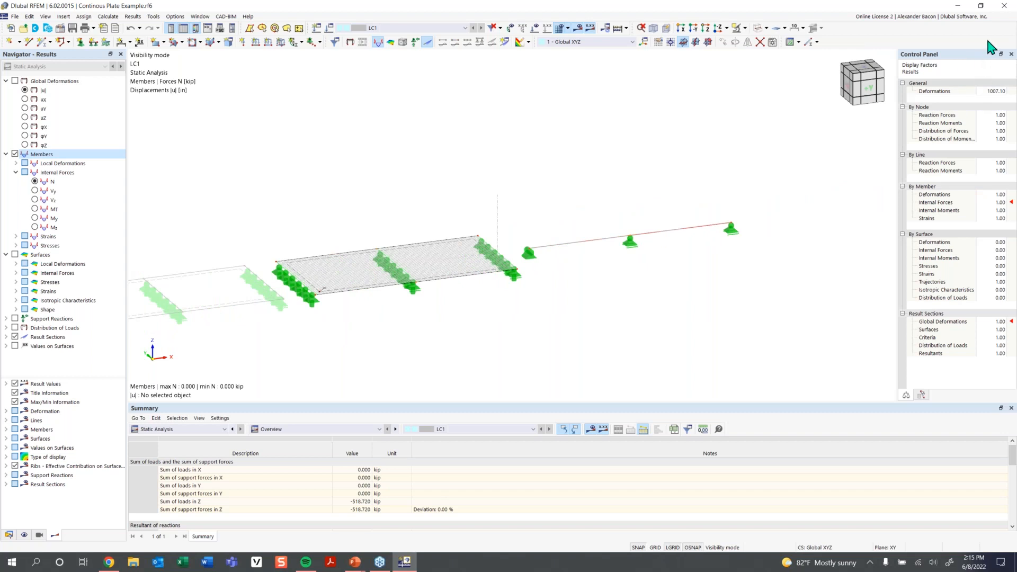
# Set the display factor for member internal forces to 2.00.
pyautogui.moveTo(958, 57); pyautogui.dragTo(798, 63)
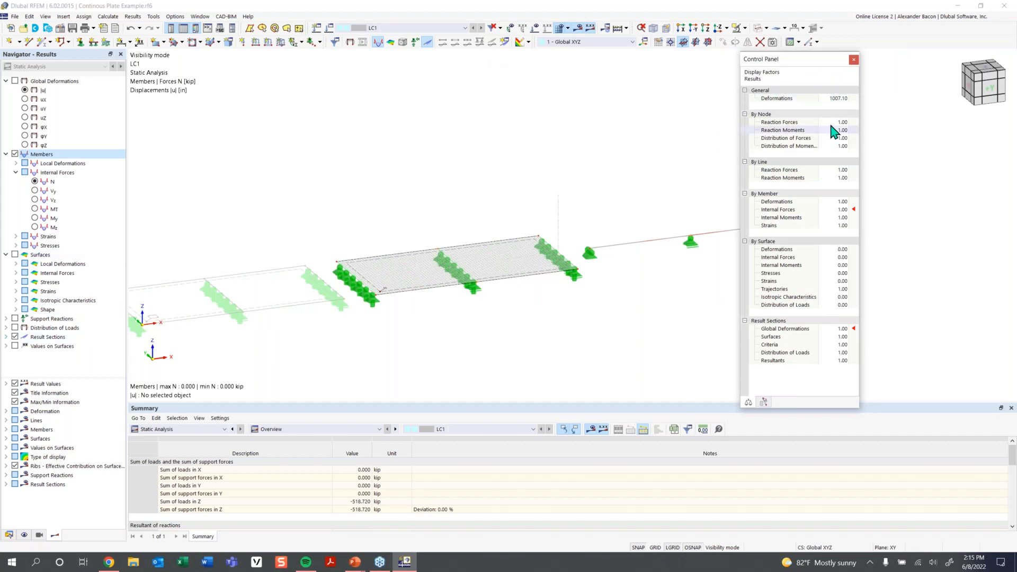
pyautogui.click(839, 209)
pyautogui.click(846, 208)
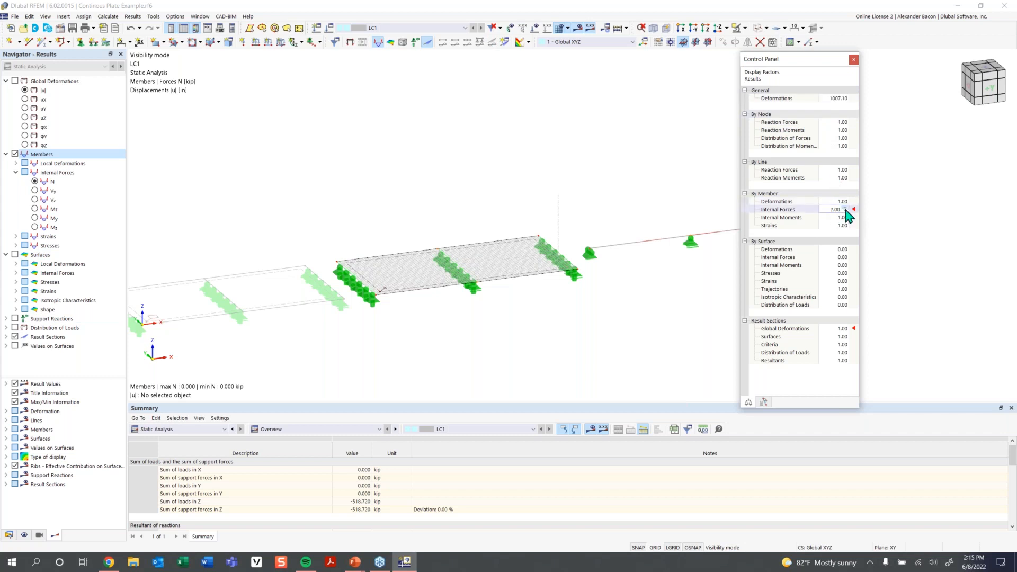
pyautogui.click(853, 60)
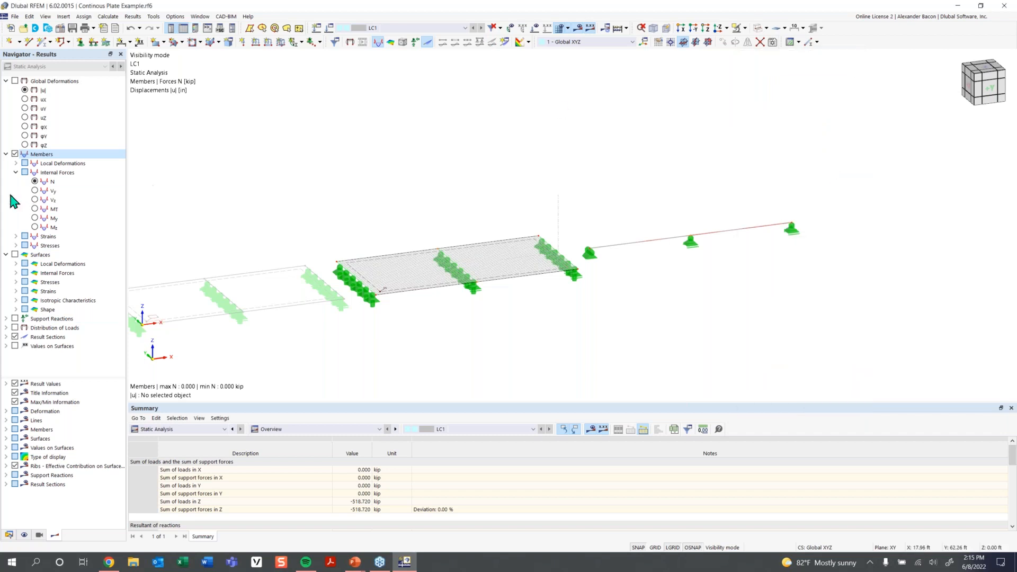
# Display the bending moments My on the beam and show its local axis system.
pyautogui.click(36, 218)
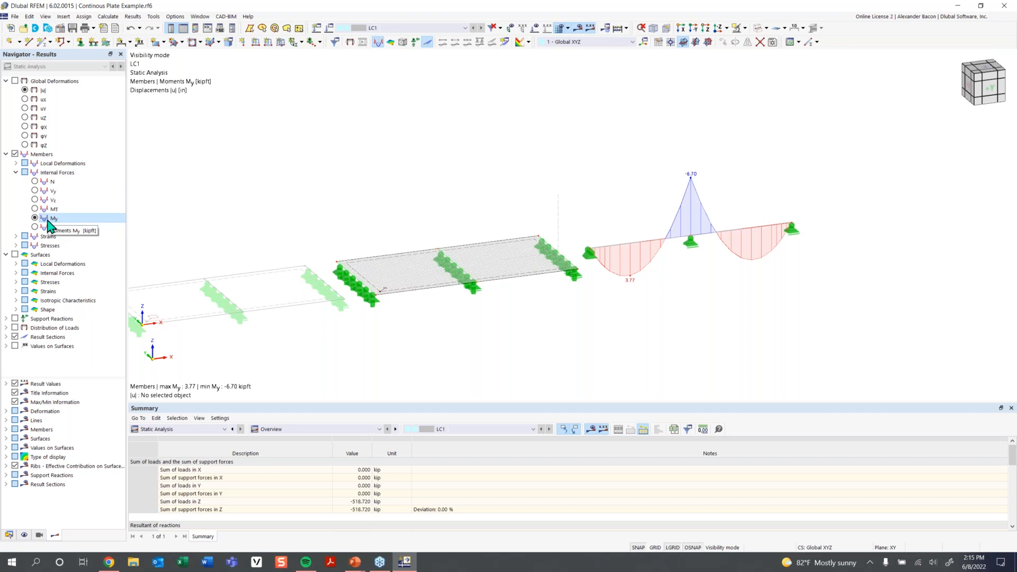
pyautogui.rightClick(653, 248)
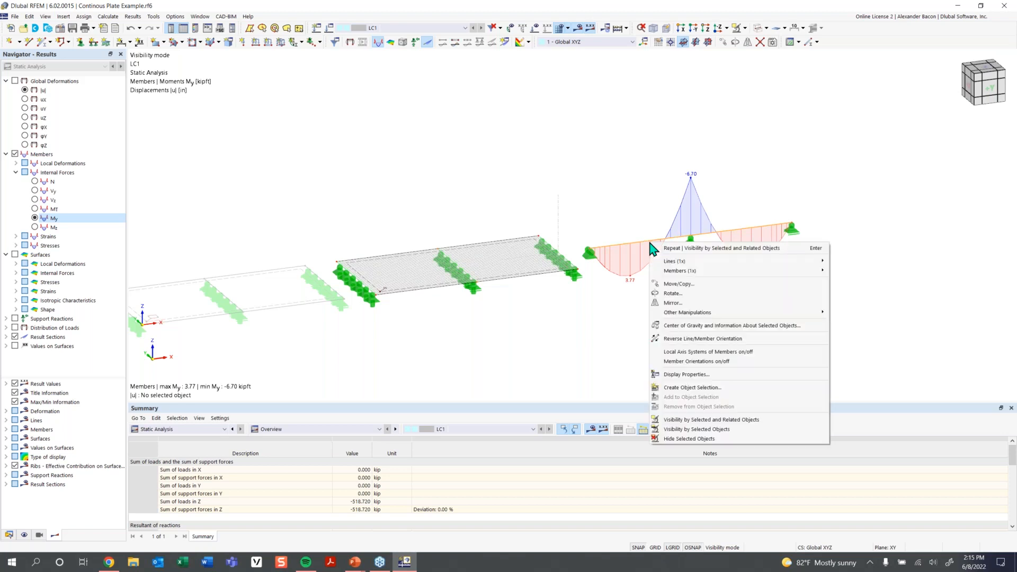
pyautogui.click(712, 352)
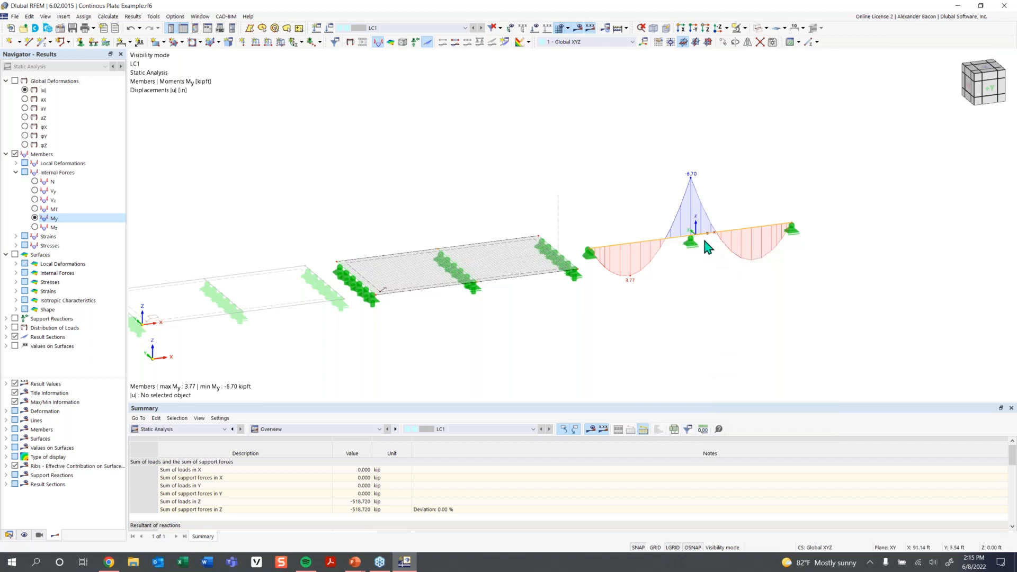
# Display the basic internal force mx on the finest-meshed plate alongside the beam moments and show the plate's local axis system.
pyautogui.scroll(2, 702, 236)
pyautogui.scroll(1, 702, 237)
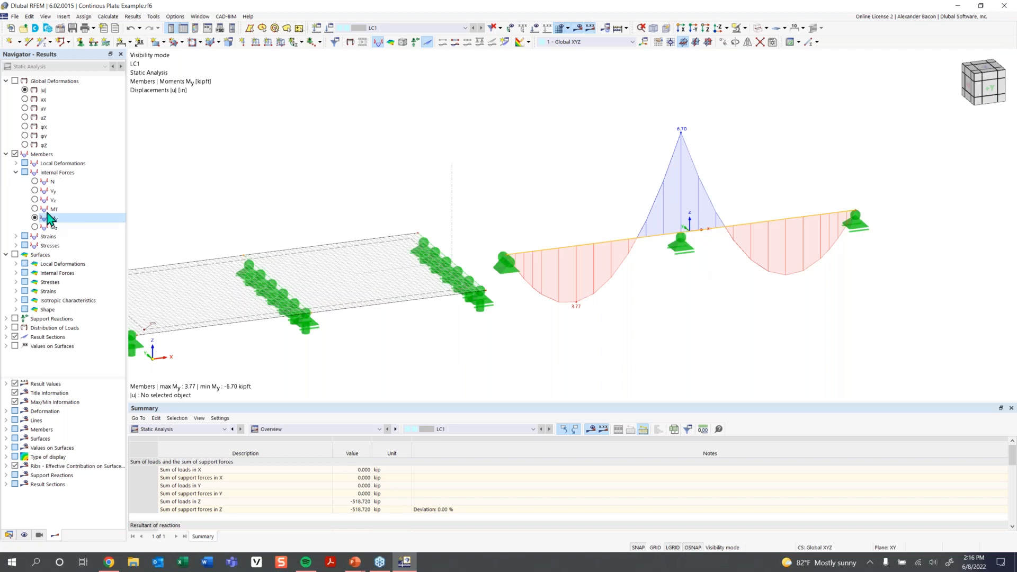
pyautogui.scroll(-2, 392, 294)
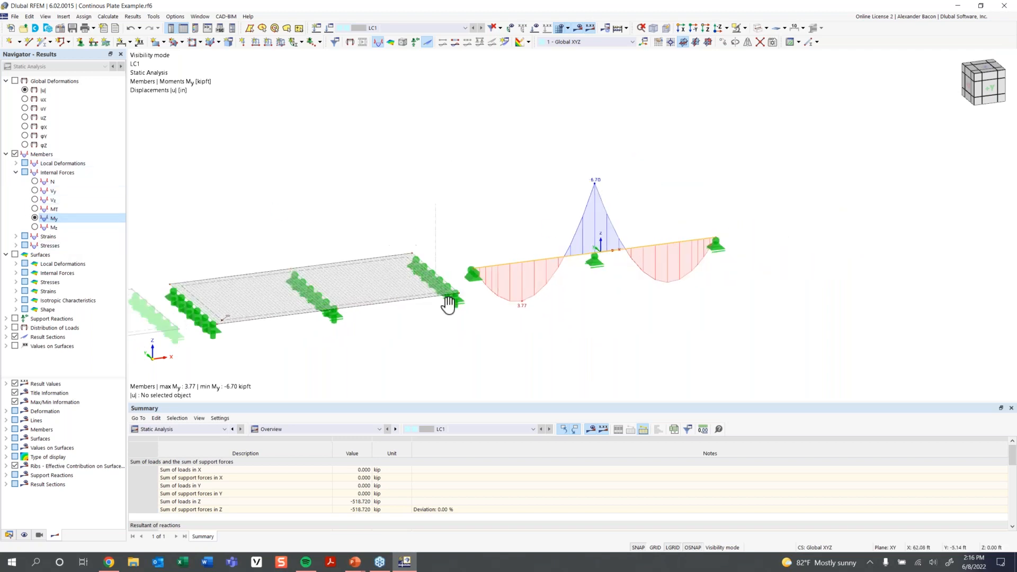
pyautogui.moveTo(450, 306); pyautogui.dragTo(503, 287, button='middle')
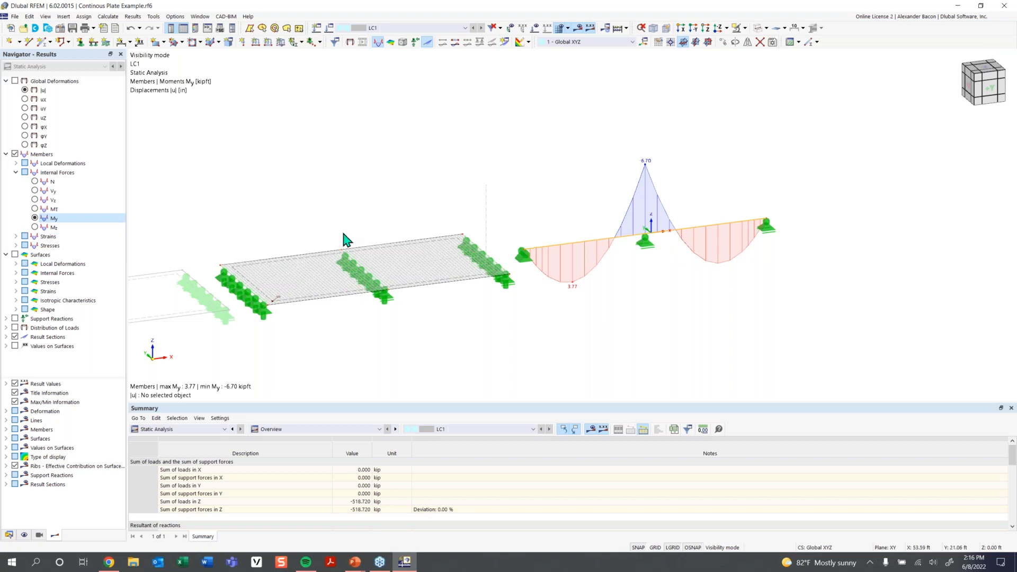
pyautogui.click(15, 255)
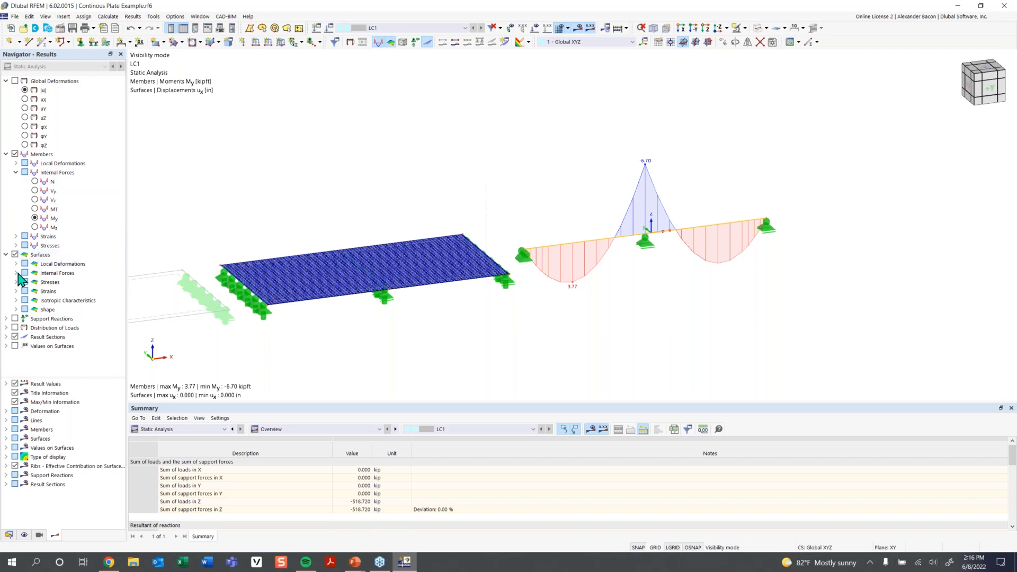
pyautogui.click(16, 274)
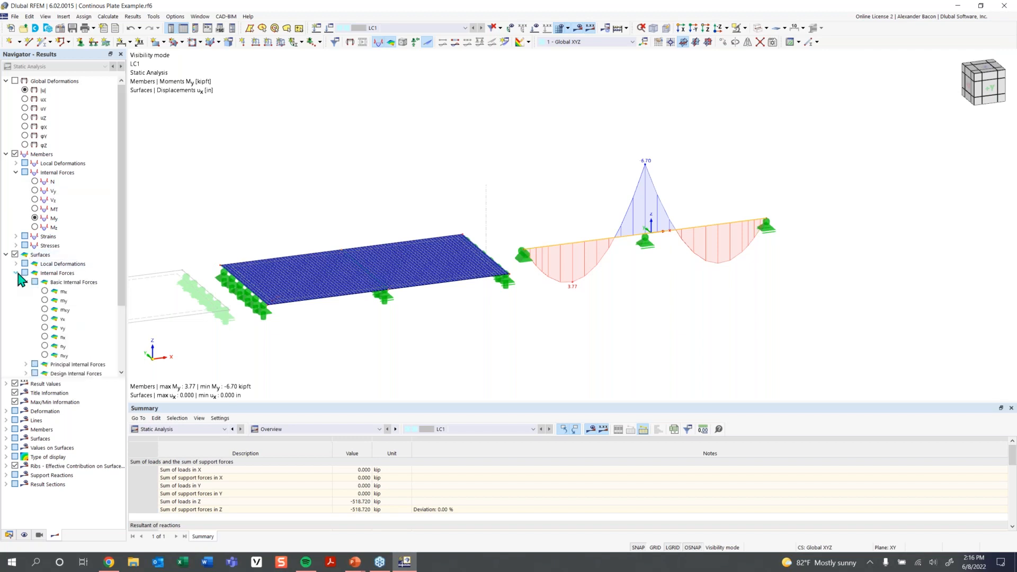
pyautogui.click(45, 291)
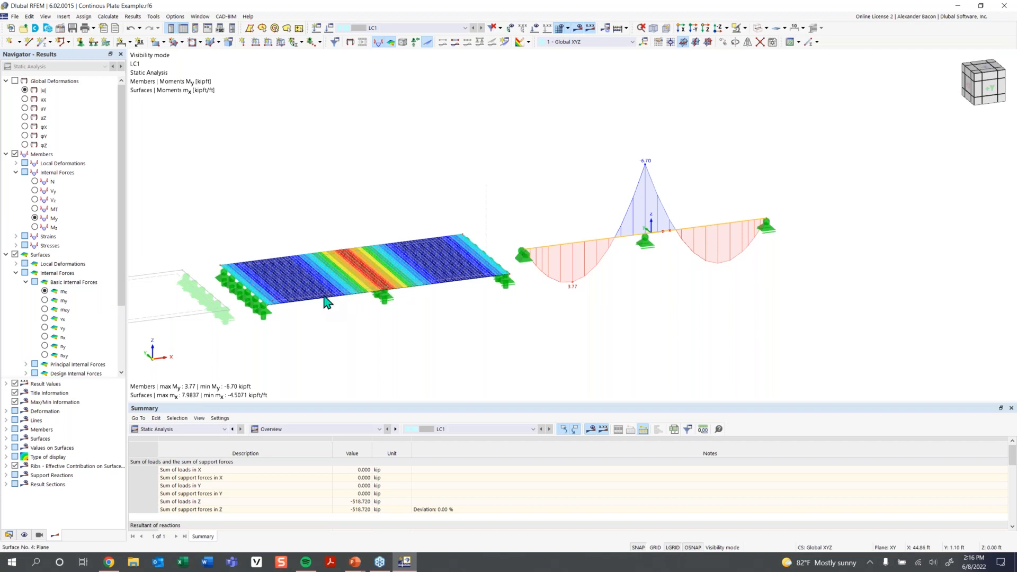
pyautogui.moveTo(326, 302)
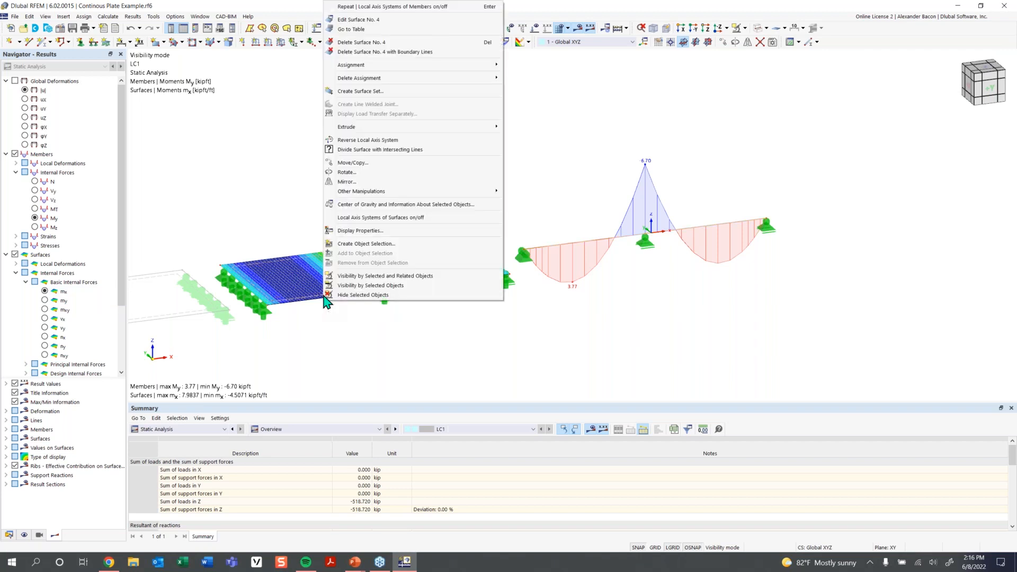
pyautogui.click(373, 225)
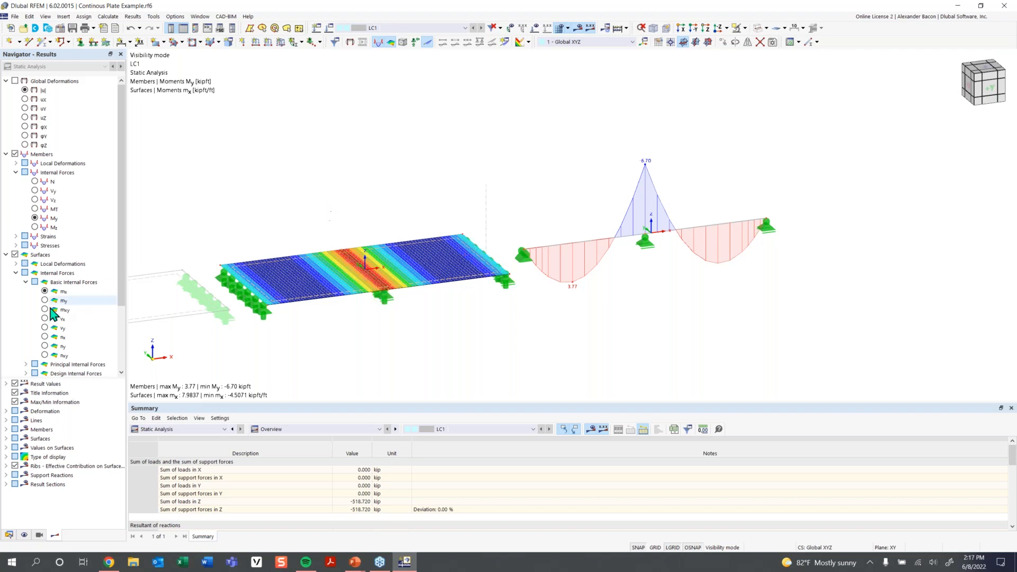
# Cancel the visibility restriction to bring back all plates with their result section diagrams.
pyautogui.click(6, 255)
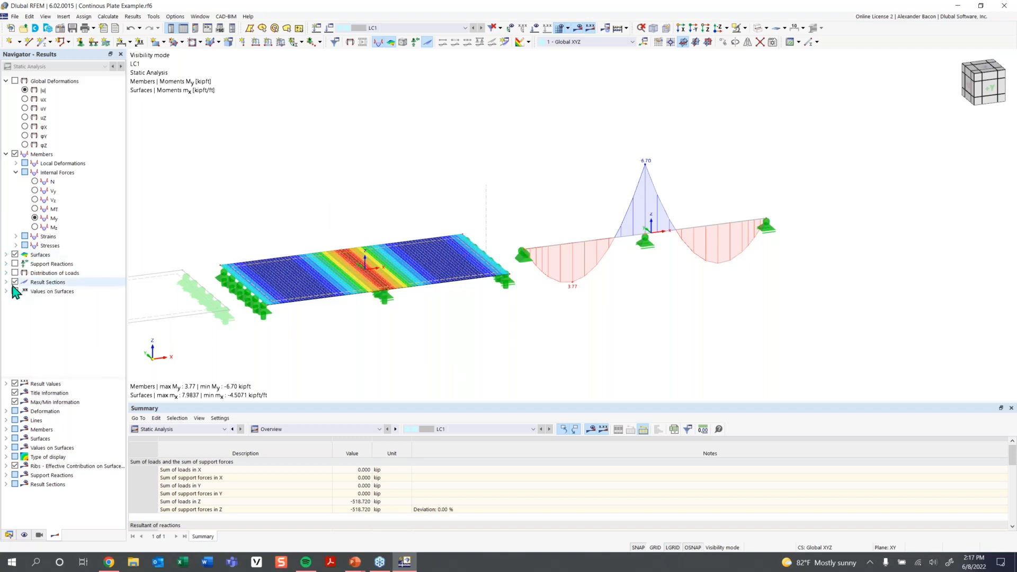
pyautogui.click(15, 282)
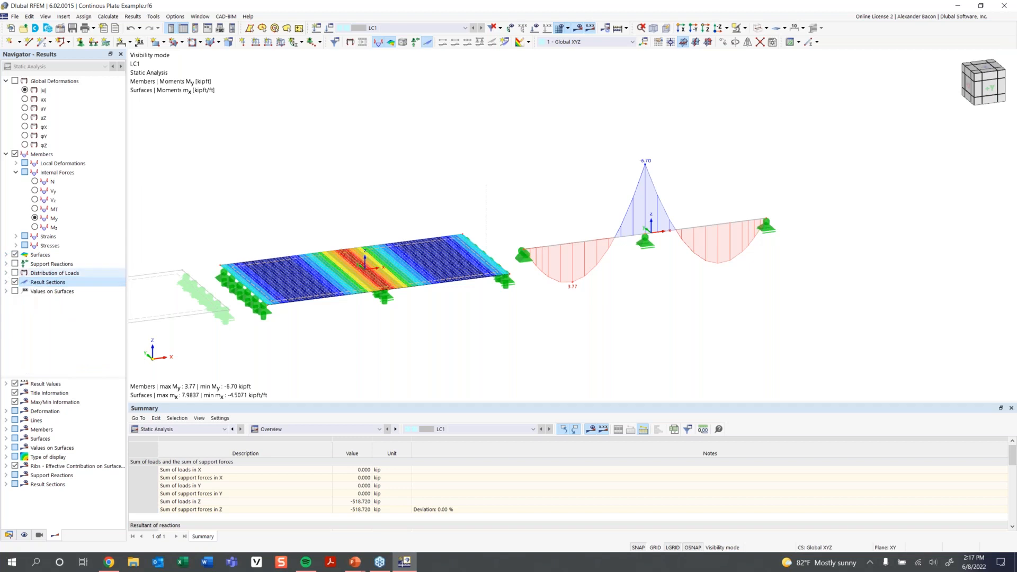
pyautogui.rightClick(525, 143)
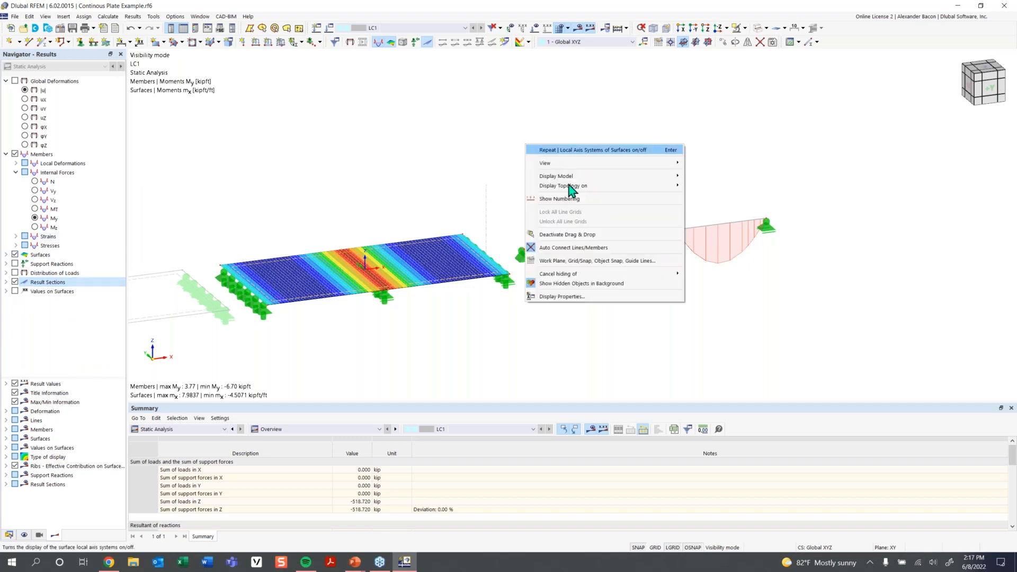
pyautogui.moveTo(582, 274)
pyautogui.click(698, 275)
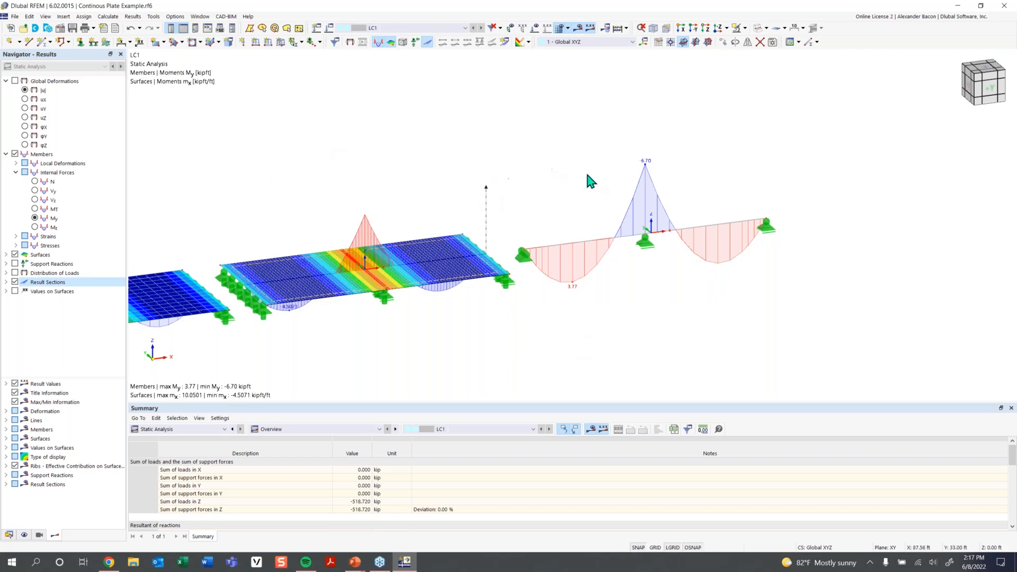
# Isolate the finest-meshed plate and the beam with visibility by selection and compare their moment diagrams in a side view.
pyautogui.scroll(-1, 778, 175)
pyautogui.moveTo(841, 153); pyautogui.dragTo(333, 335)
pyautogui.keyDown('ctrl'); pyautogui.moveTo(674, 322); pyautogui.dragTo(667, 275, button='middle'); pyautogui.keyUp('ctrl')
pyautogui.click(893, 170)
pyautogui.moveTo(895, 178); pyautogui.dragTo(363, 344)
pyautogui.click(683, 42)
pyautogui.keyDown('ctrl'); pyautogui.moveTo(535, 298); pyautogui.dragTo(503, 298, button='middle'); pyautogui.keyUp('ctrl')
pyautogui.click(612, 303)
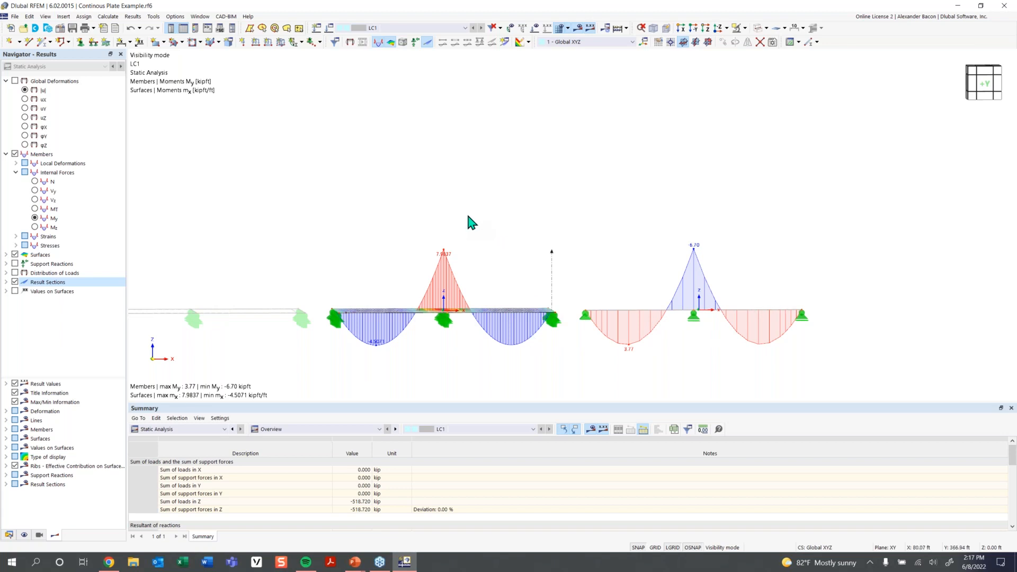
pyautogui.keyDown('ctrl'); pyautogui.moveTo(468, 216); pyautogui.dragTo(517, 230, button='middle'); pyautogui.keyUp('ctrl')
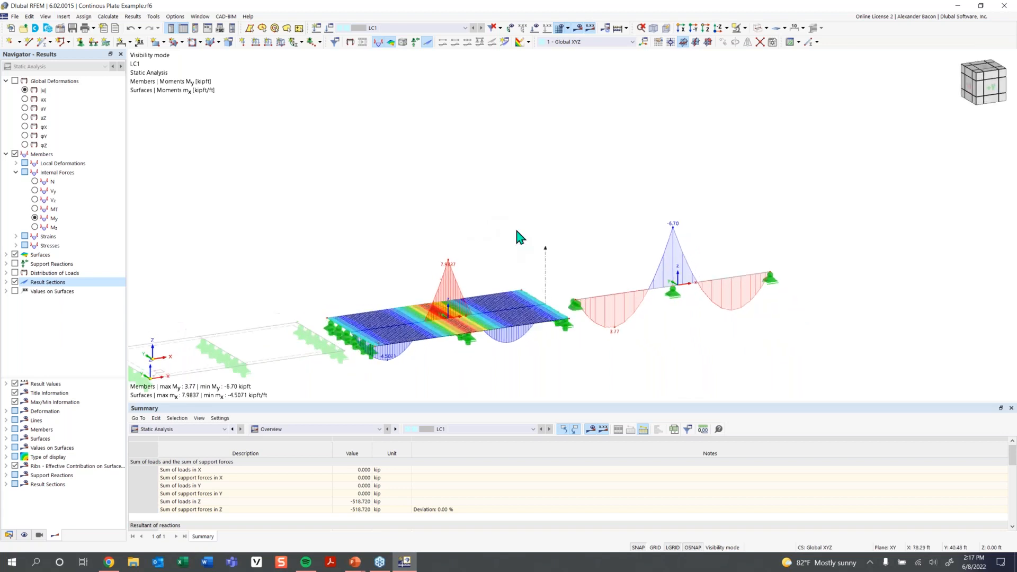
# Show all hidden objects again and label the result section diagrams with local extremes to compare the plates with the beam.
pyautogui.rightClick(580, 122)
pyautogui.click(755, 244)
pyautogui.keyDown('ctrl'); pyautogui.moveTo(531, 241); pyautogui.dragTo(502, 232, button='middle'); pyautogui.keyUp('ctrl')
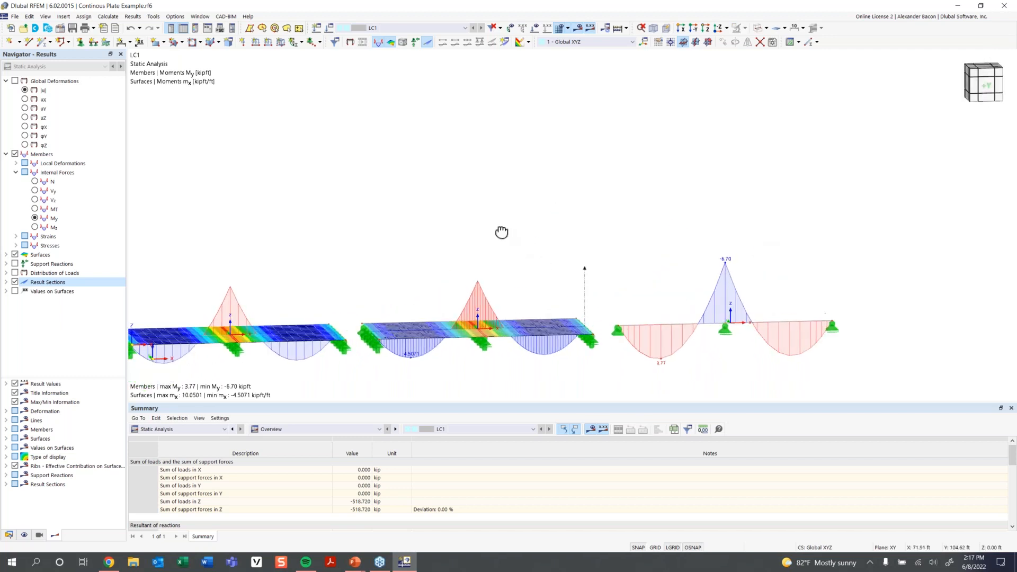
pyautogui.click(6, 484)
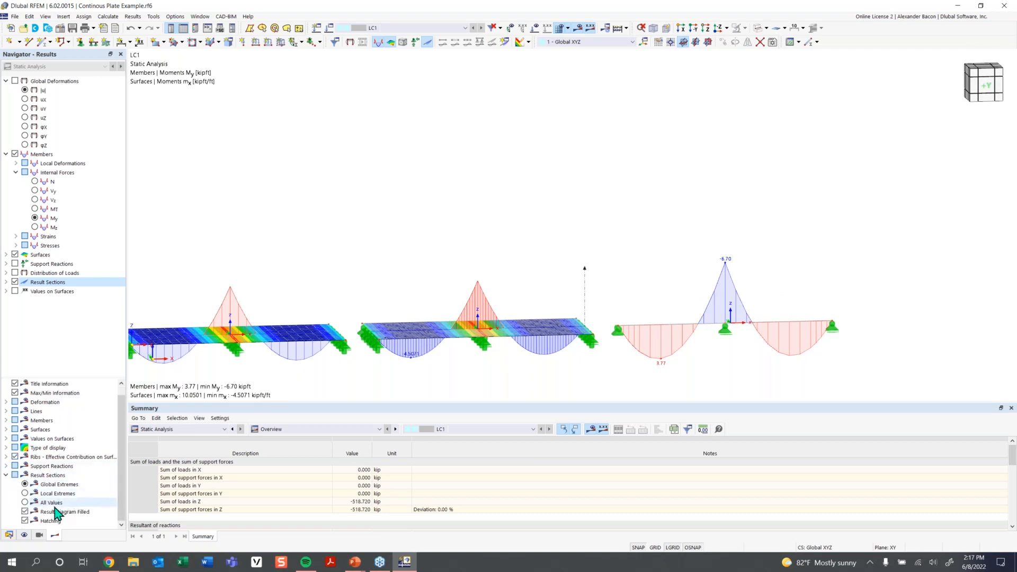
pyautogui.click(25, 493)
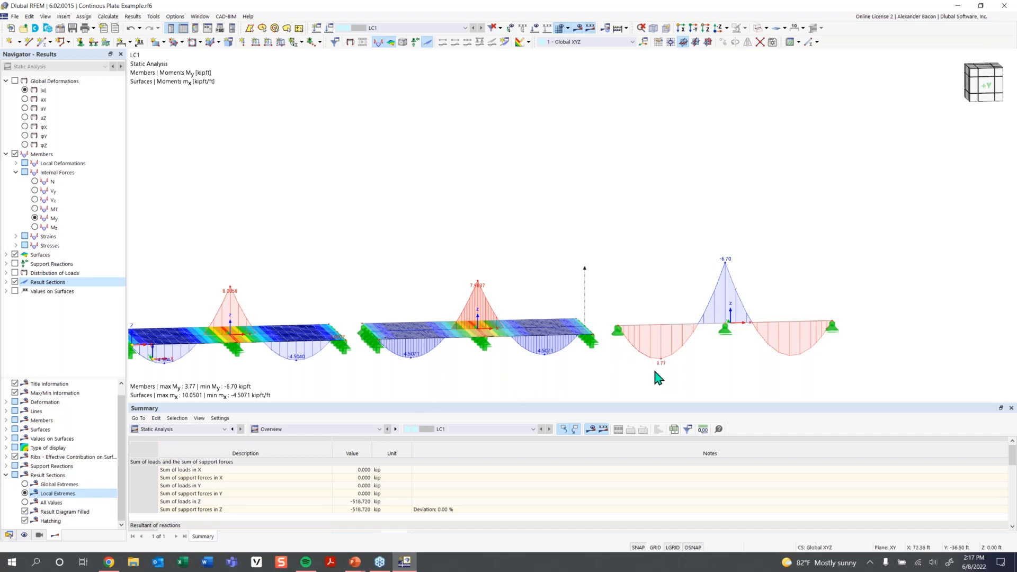
pyautogui.keyDown('ctrl'); pyautogui.moveTo(653, 372); pyautogui.dragTo(641, 324, button='middle'); pyautogui.keyUp('ctrl')
pyautogui.scroll(-2, 608, 368)
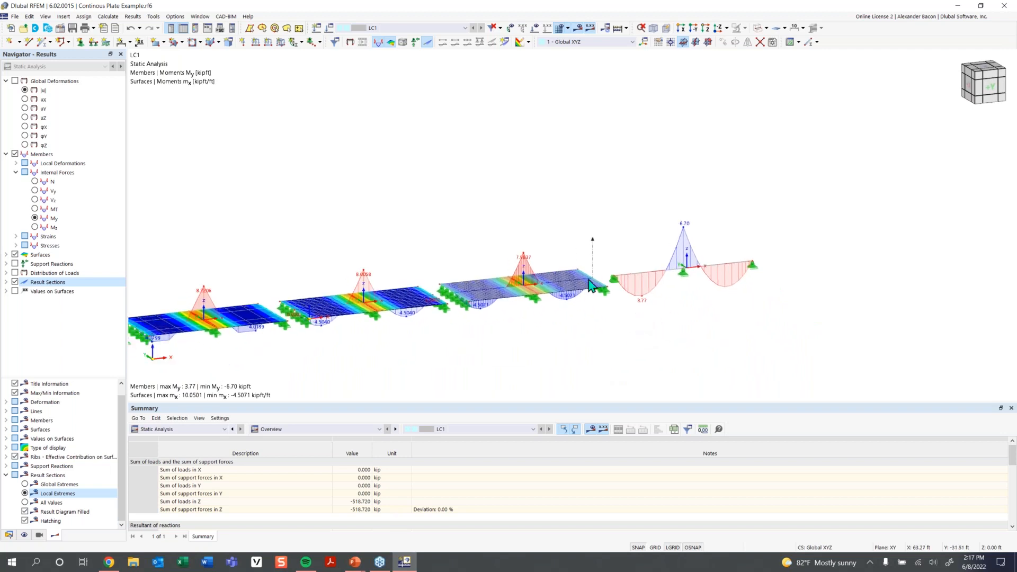
pyautogui.scroll(-1, 260, 316)
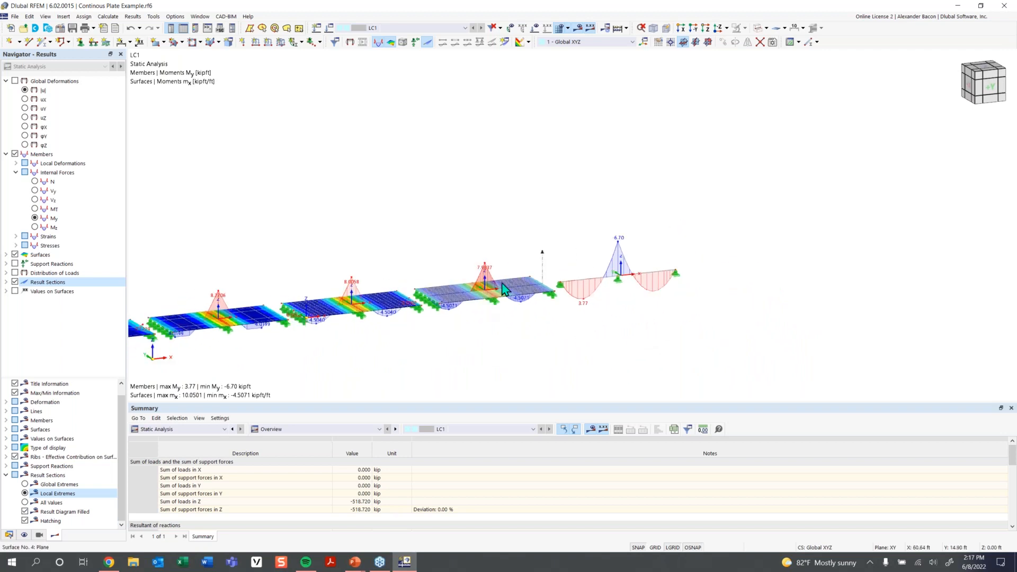
pyautogui.scroll(2, 485, 305)
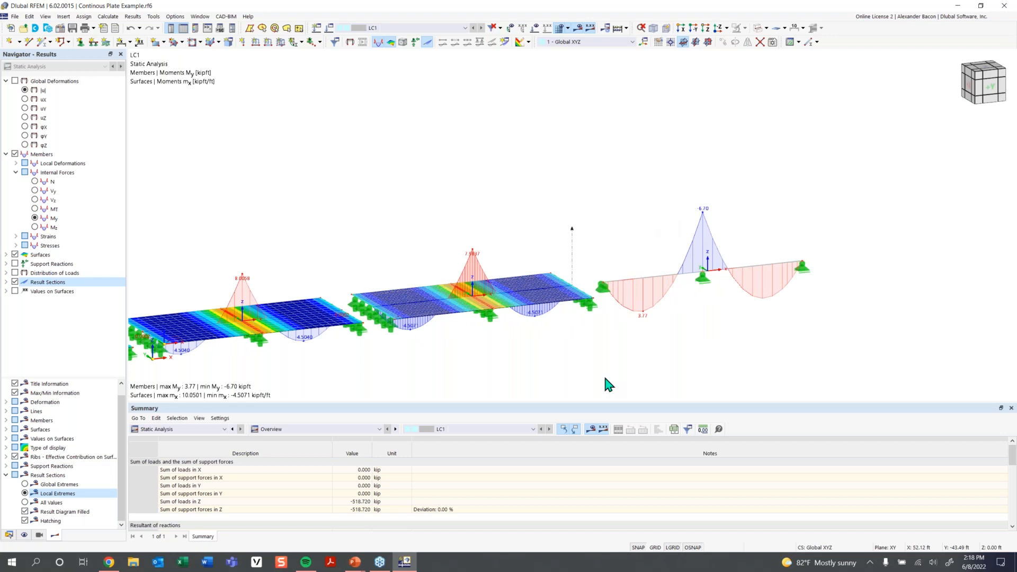
# Switch the displayed results to shear force Vz on the beam and shear force vx on the plates.
pyautogui.click(36, 199)
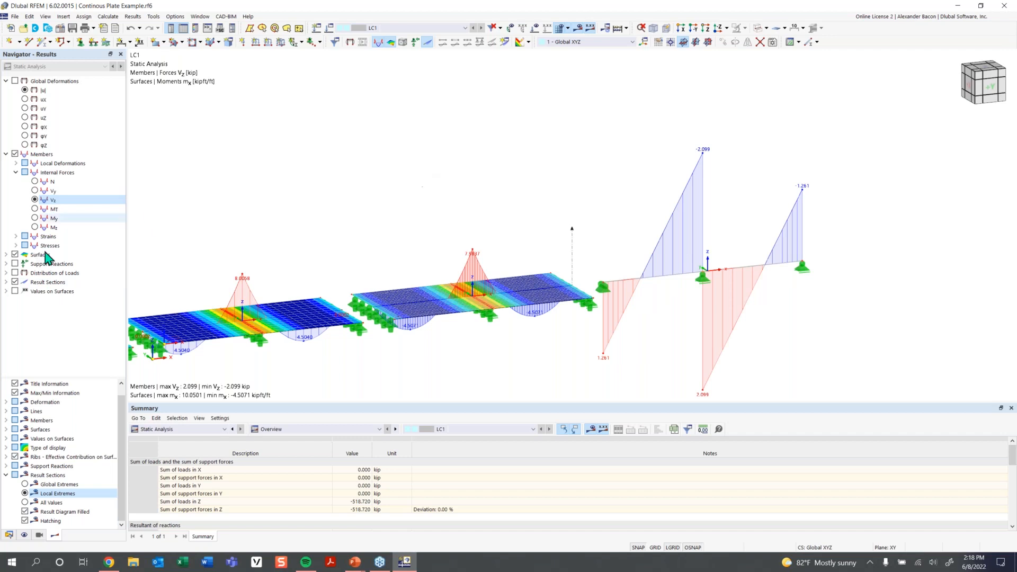
pyautogui.click(6, 255)
pyautogui.scroll(-1, 82, 302)
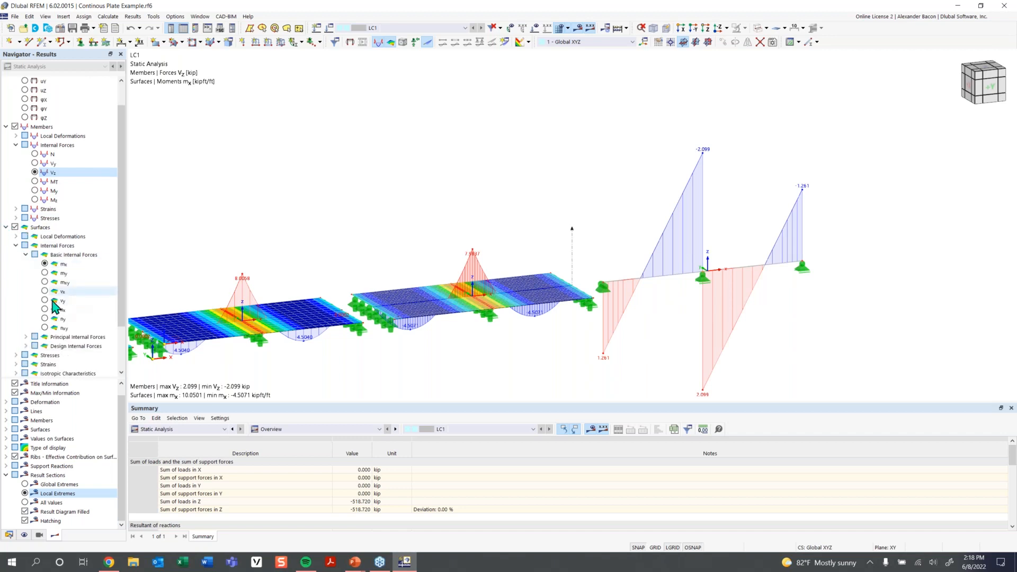
pyautogui.click(44, 291)
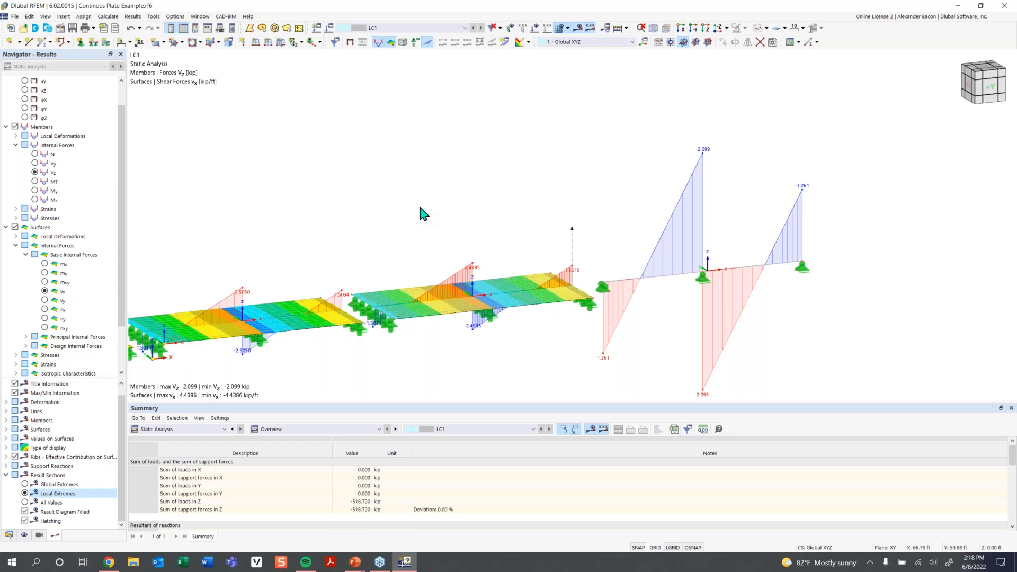
# Adjust the beam's uniform member load to match the plates' 0.250 ksf surface load and recalculate the results.
pyautogui.click(536, 27)
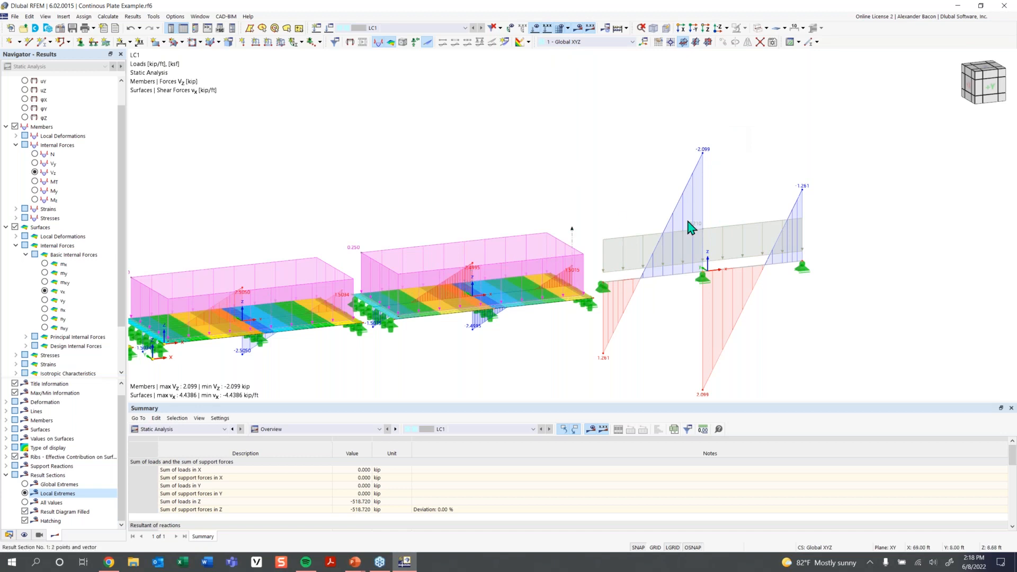
pyautogui.doubleClick(718, 230)
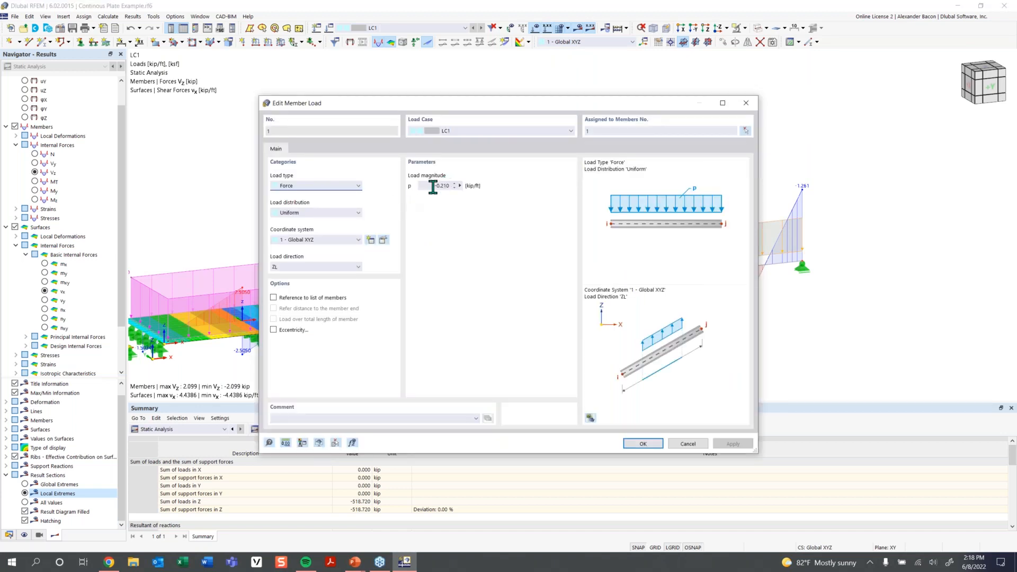
pyautogui.moveTo(443, 103); pyautogui.dragTo(507, 340)
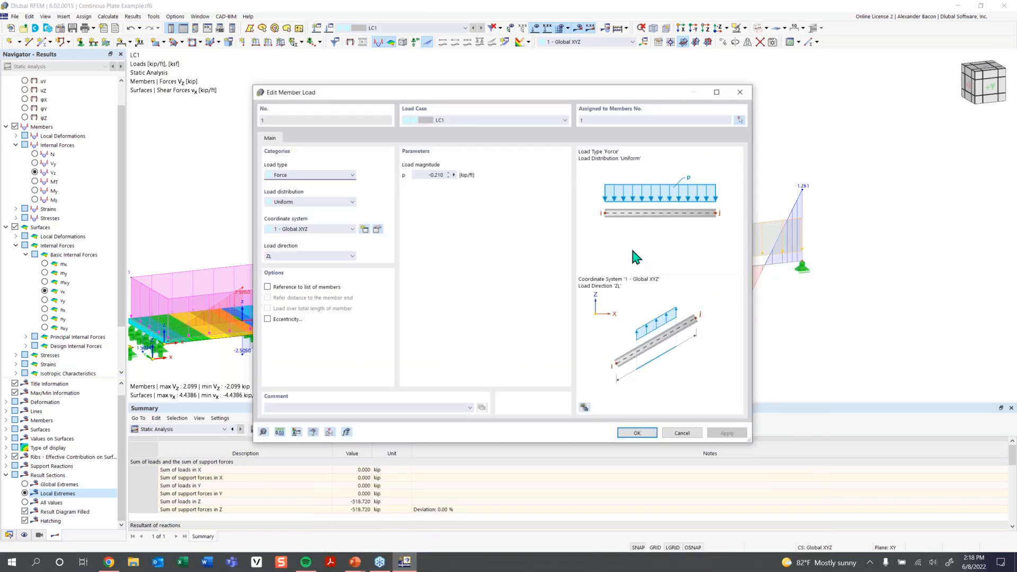
pyautogui.doubleClick(434, 175)
pyautogui.click(648, 433)
pyautogui.click(546, 324)
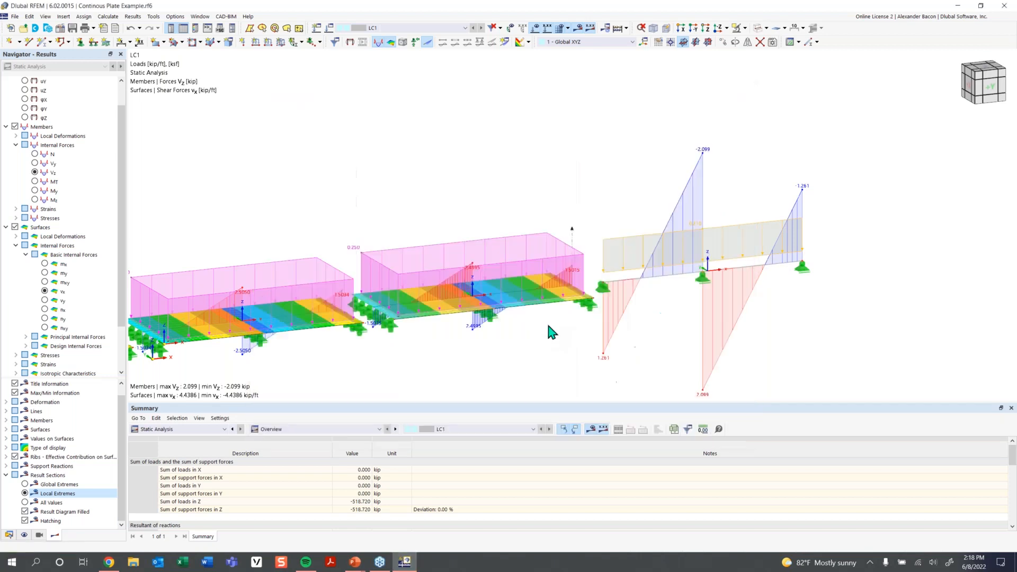
pyautogui.click(563, 323)
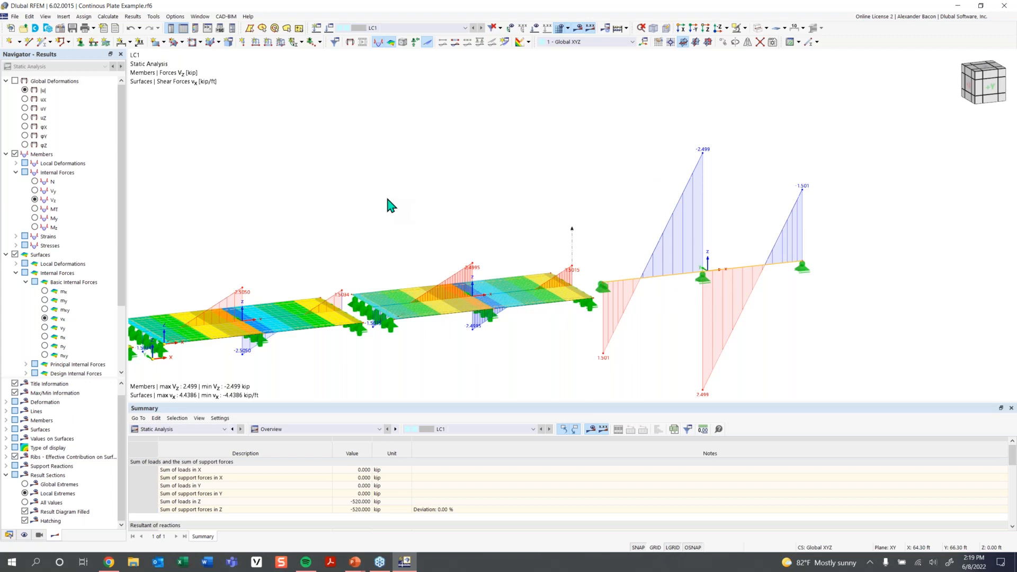
# Turn on the values on surfaces for the shear force vx across all plates and expand their display options.
pyautogui.scroll(-2, 465, 242)
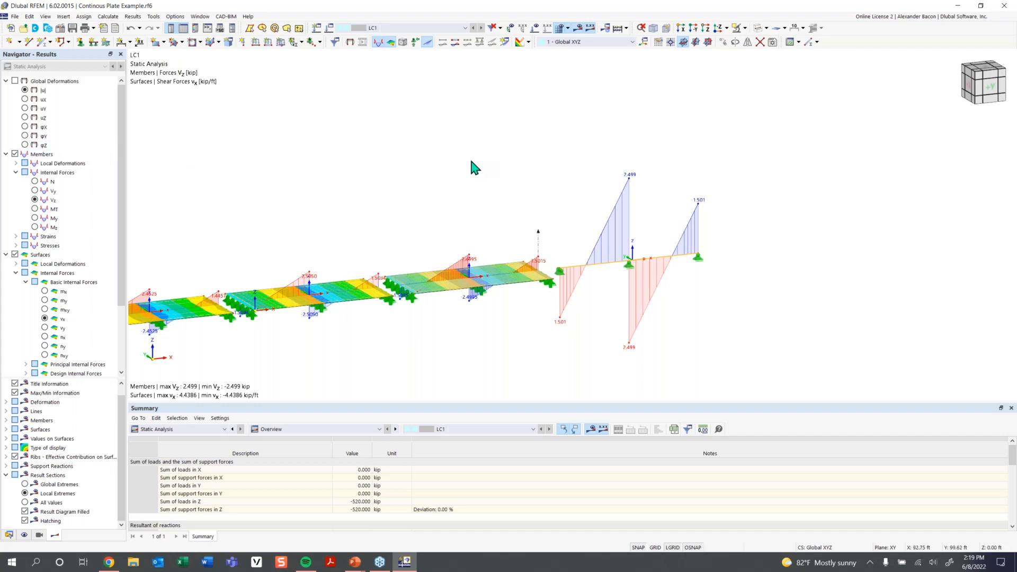
pyautogui.moveTo(432, 168); pyautogui.dragTo(408, 195, button='middle')
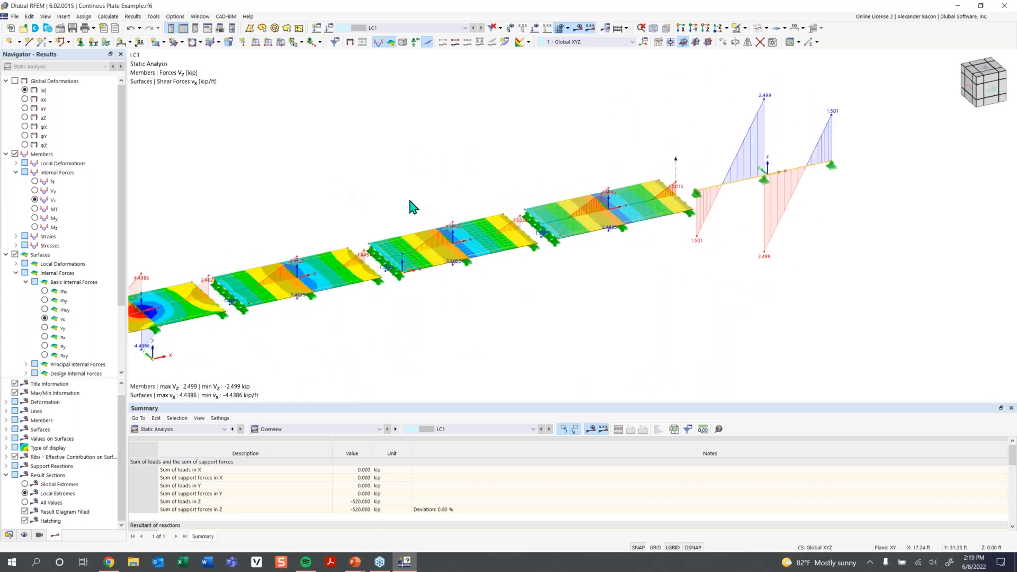
pyautogui.keyDown('ctrl'); pyautogui.moveTo(275, 296); pyautogui.dragTo(482, 310, button='middle'); pyautogui.keyUp('ctrl')
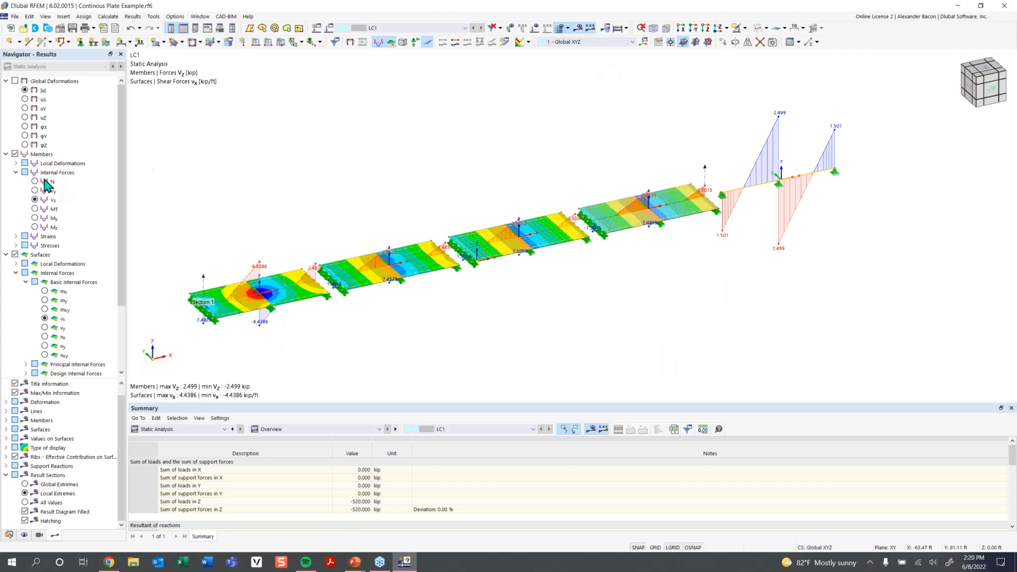
pyautogui.scroll(-1, 60, 289)
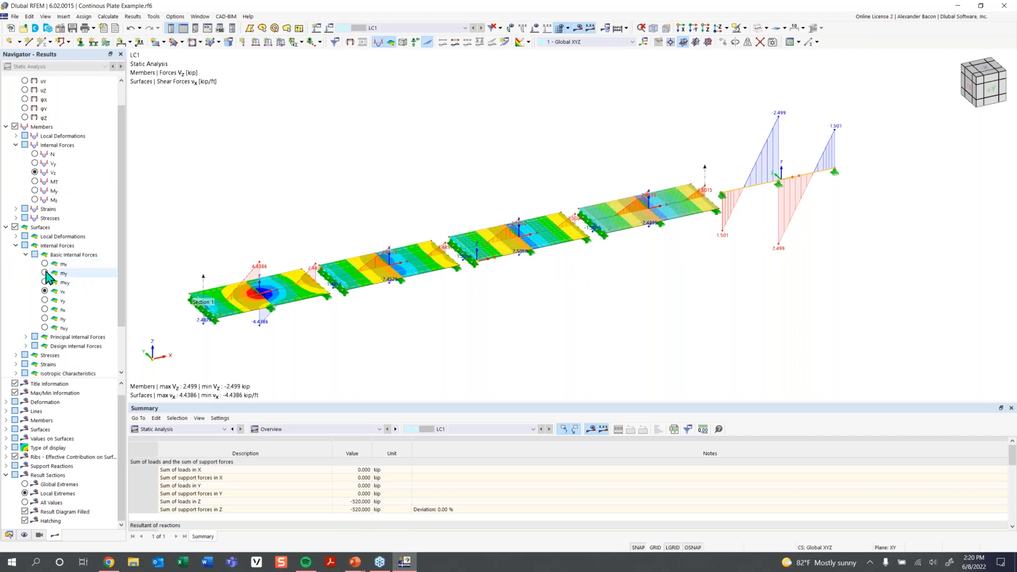
pyautogui.scroll(-2, 64, 331)
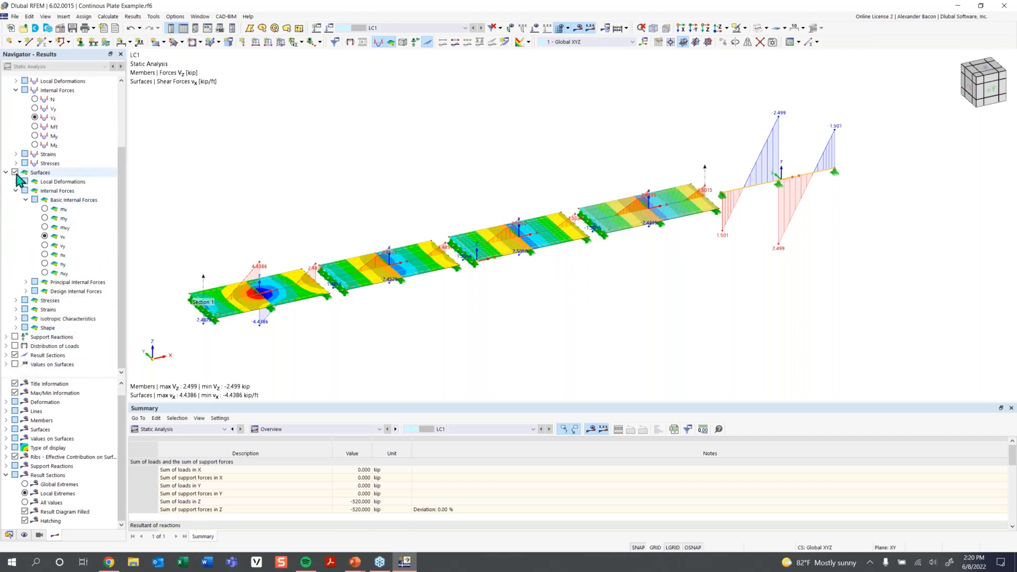
pyautogui.click(15, 364)
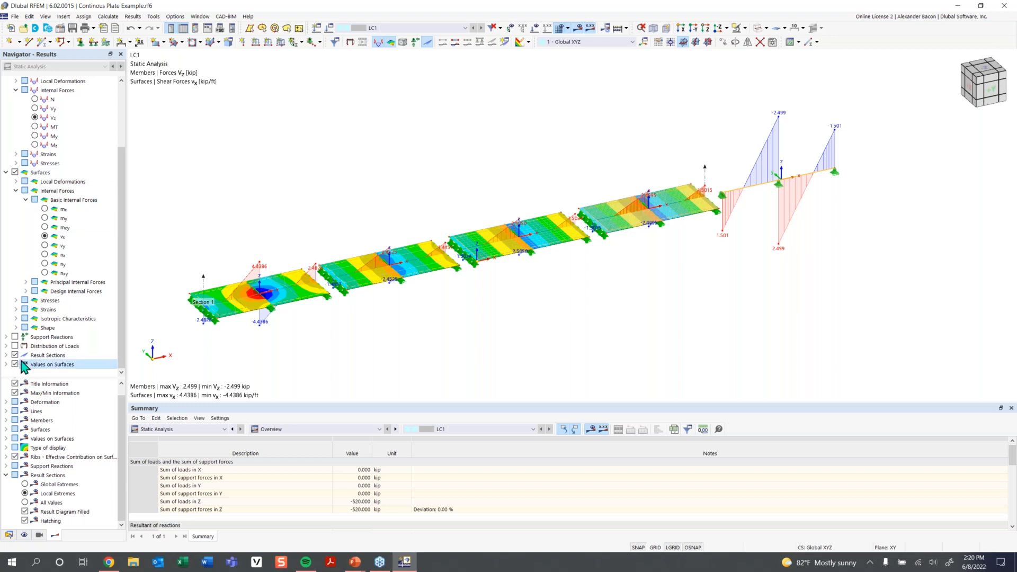
pyautogui.click(7, 364)
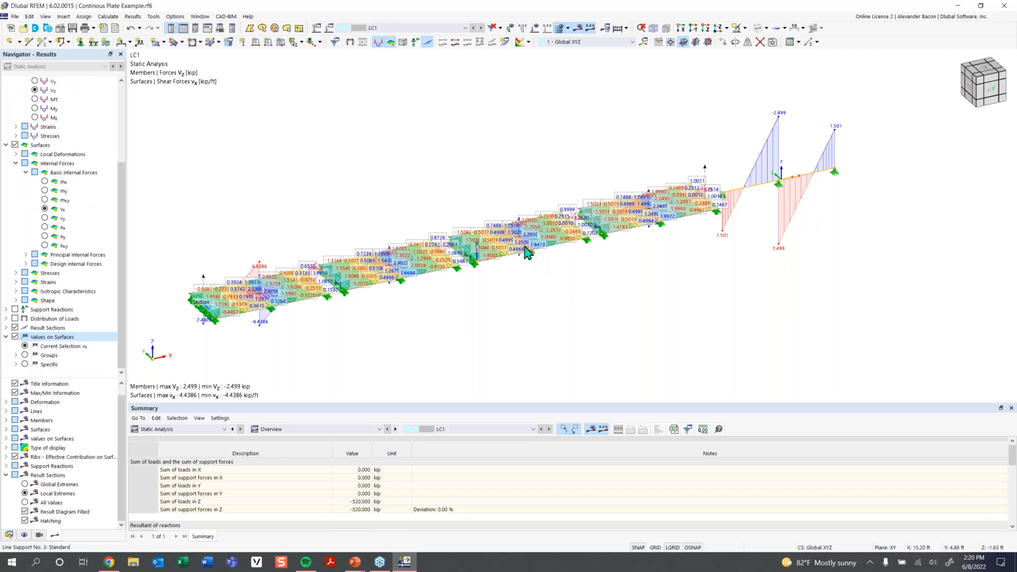
# Try showing the plates' surface values on FE mesh points, and return them to grid and user-defined points.
pyautogui.scroll(5, 539, 258)
pyautogui.scroll(3, 461, 246)
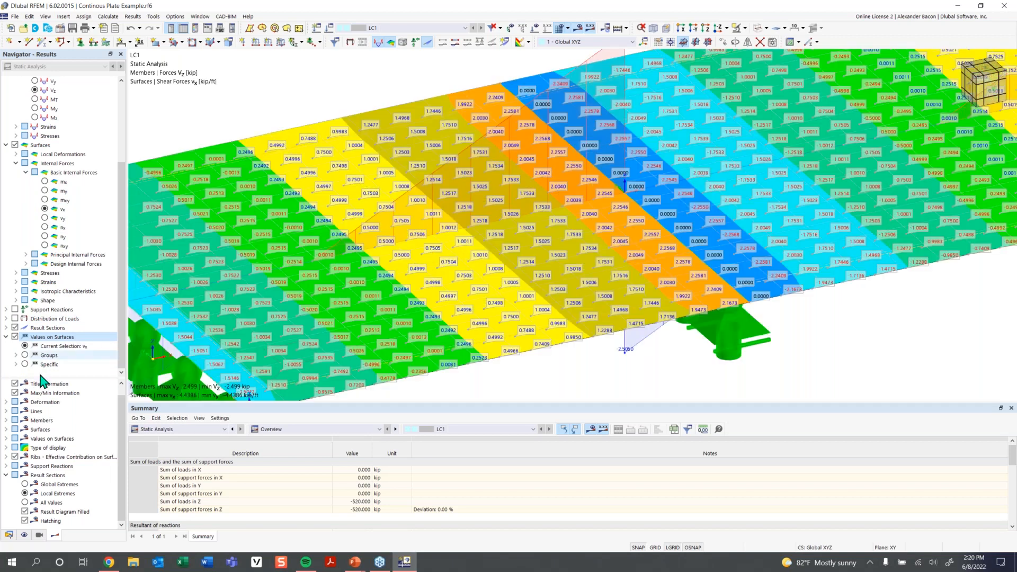
pyautogui.scroll(1, 56, 418)
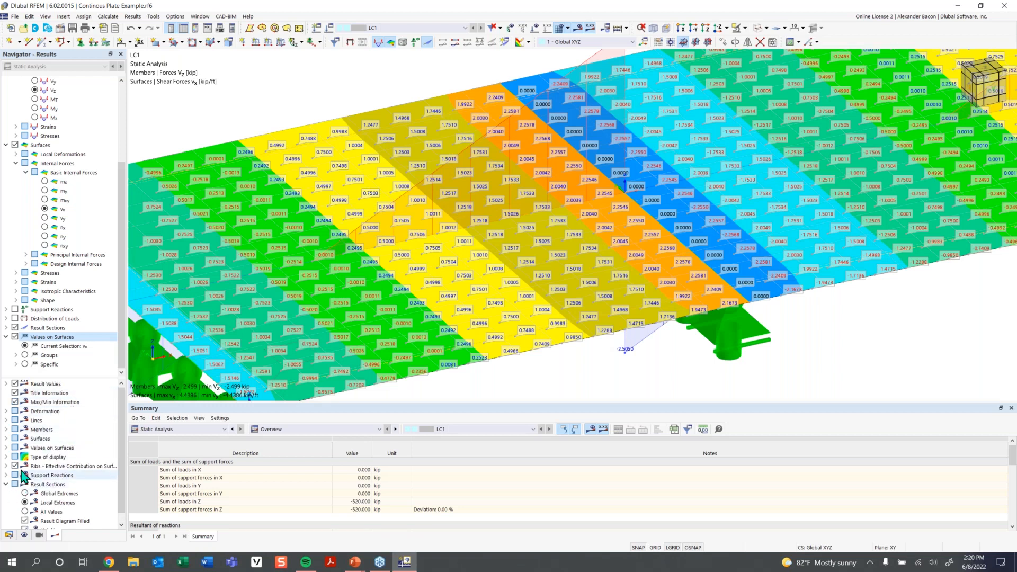
pyautogui.scroll(-1, 16, 495)
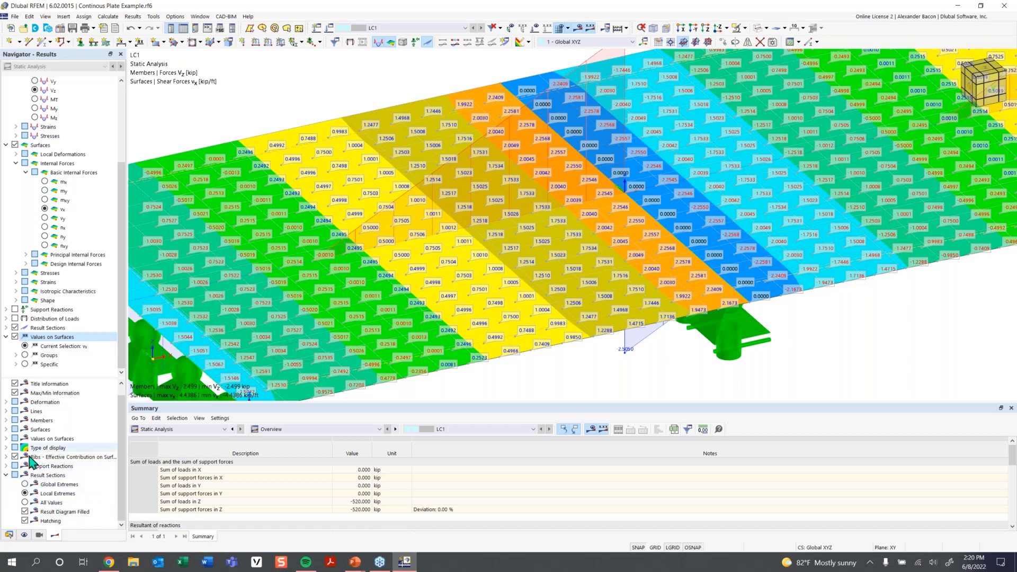
pyautogui.scroll(1, 52, 439)
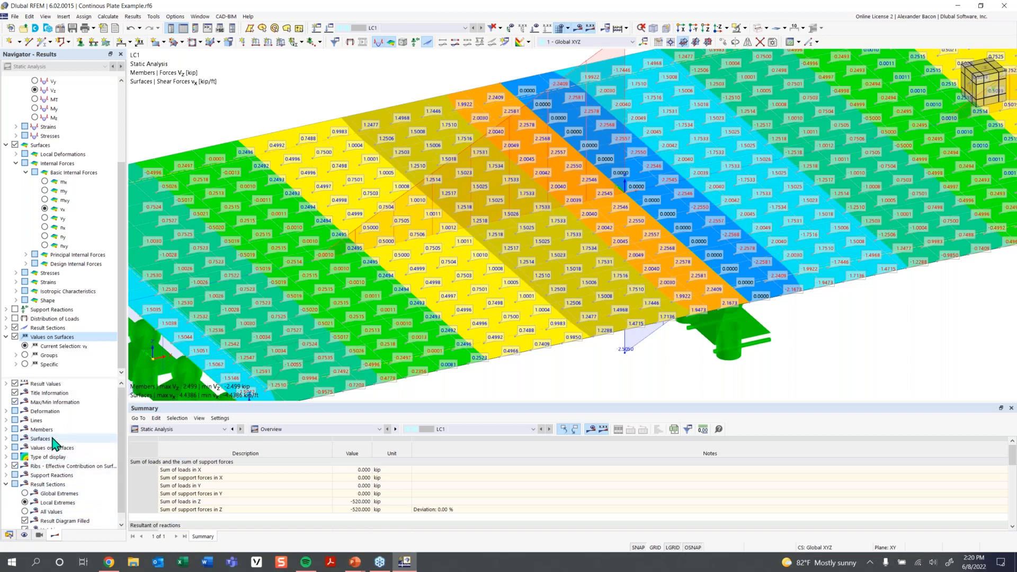
pyautogui.click(6, 385)
pyautogui.click(5, 383)
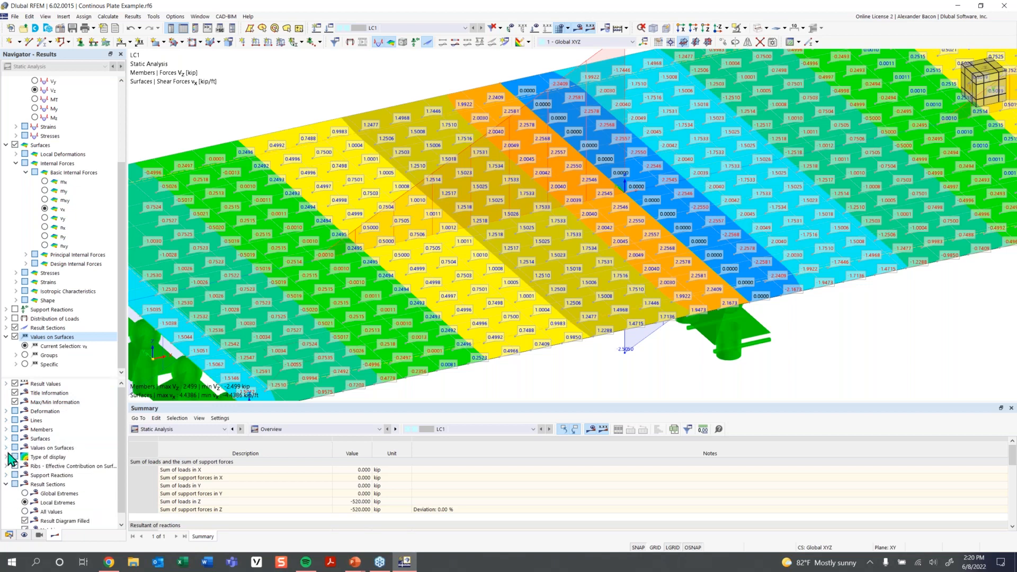
pyautogui.scroll(-1, 16, 479)
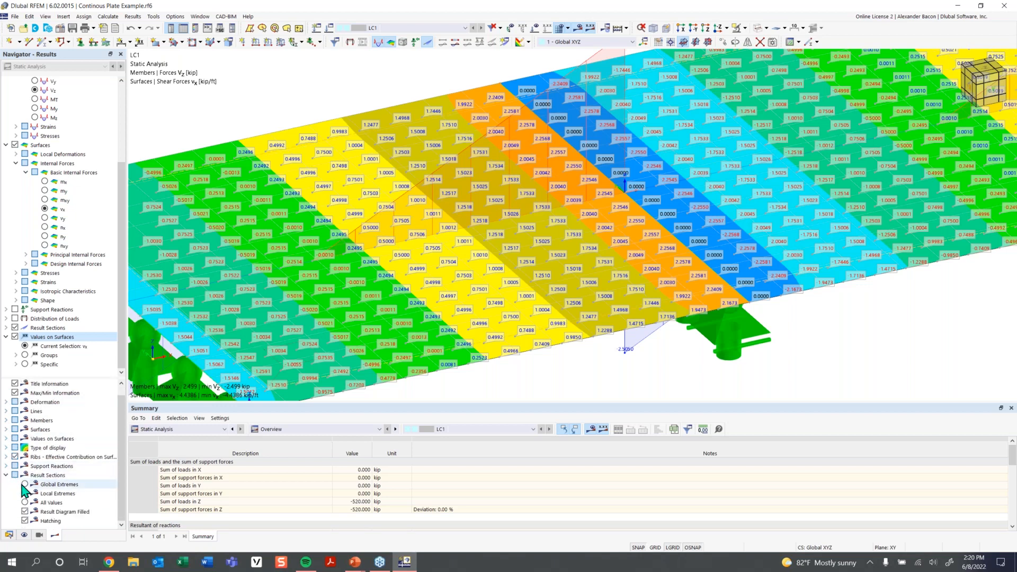
pyautogui.scroll(1, 24, 490)
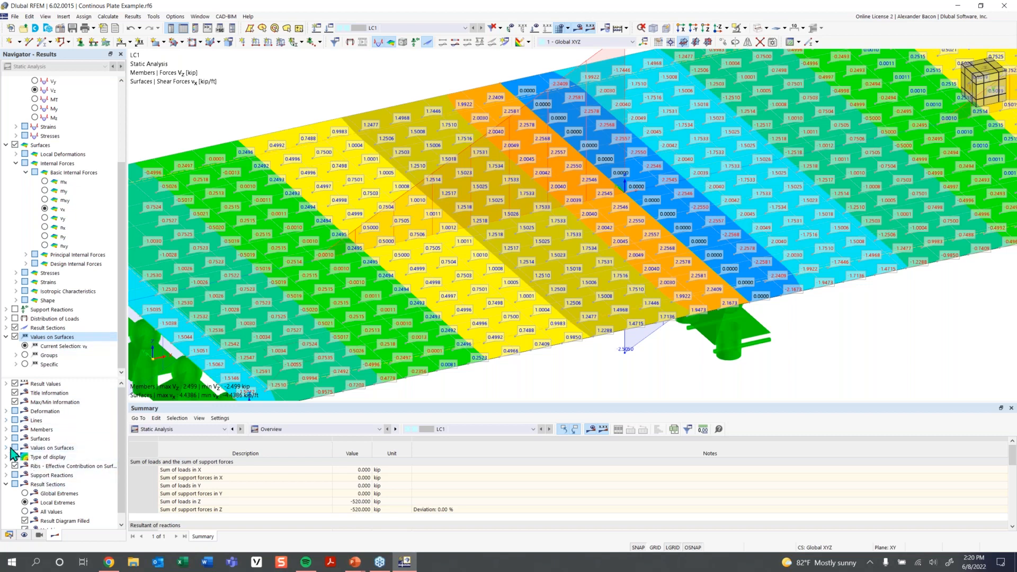
pyautogui.doubleClick(50, 448)
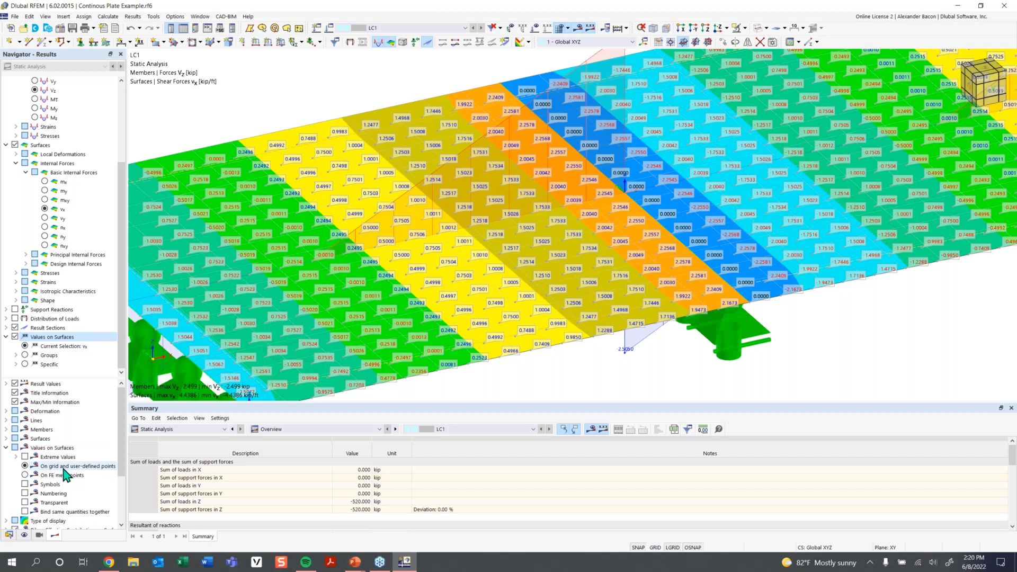
pyautogui.click(25, 475)
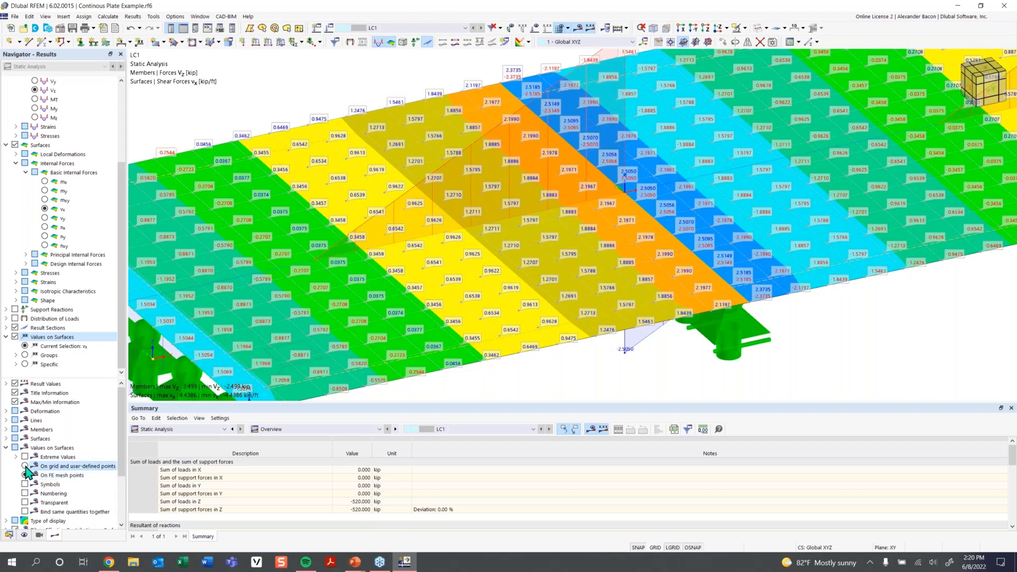
pyautogui.click(25, 466)
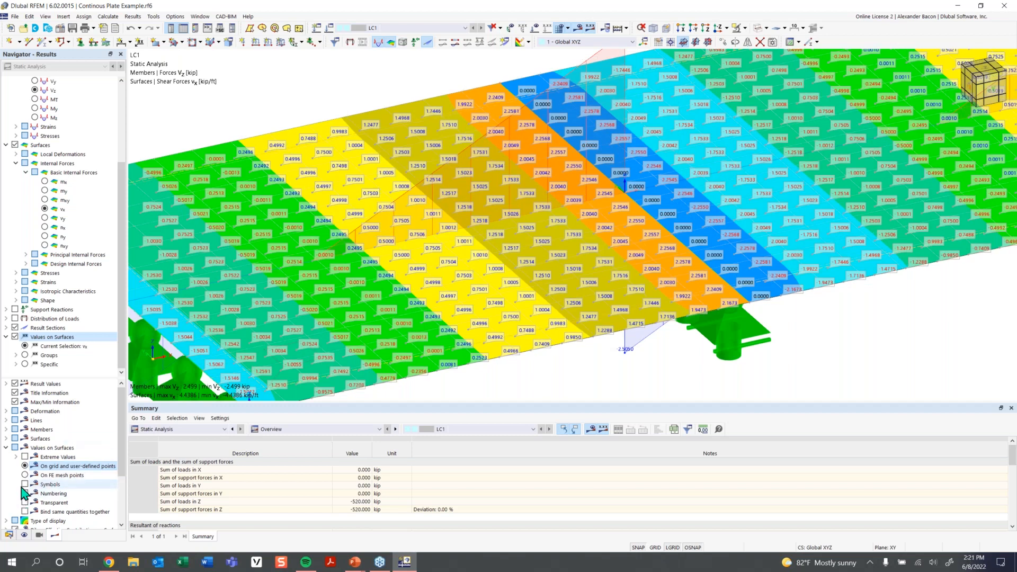
# Examine the shear force vx grid values near the middle supports and across the plates with different meshes.
pyautogui.scroll(-2, 354, 320)
pyautogui.scroll(1, 690, 218)
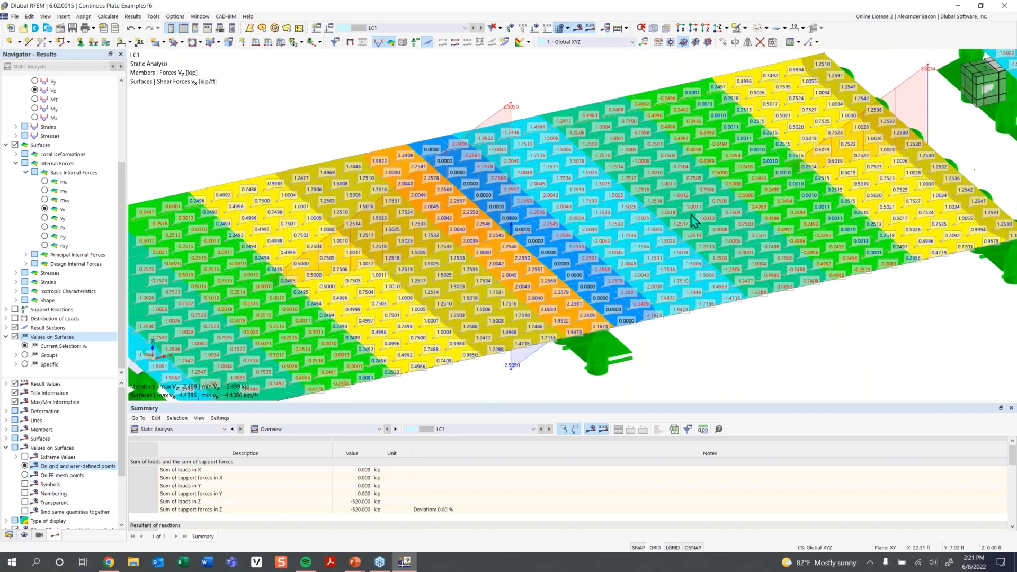
pyautogui.moveTo(657, 218); pyautogui.dragTo(618, 221, button='middle')
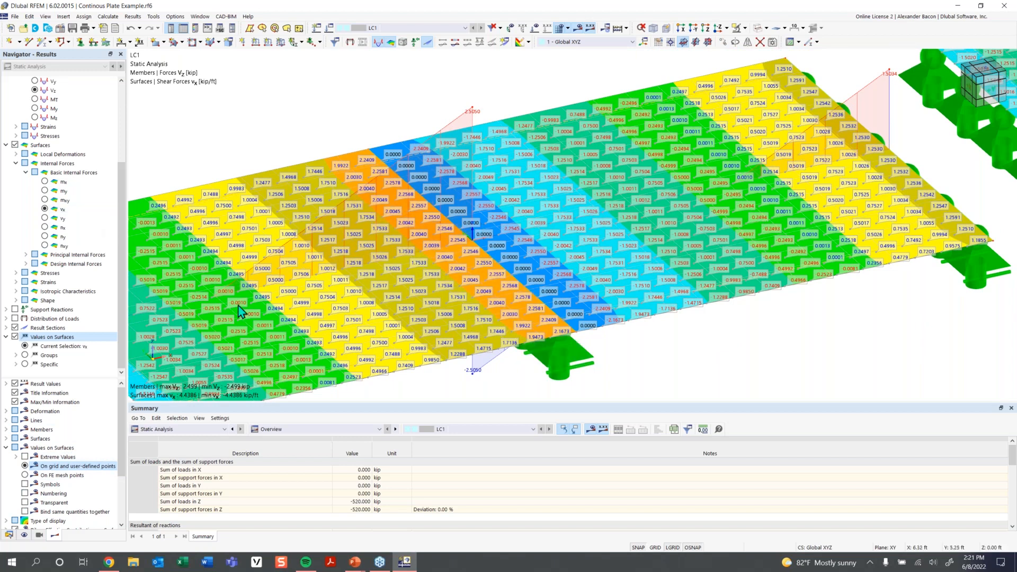
pyautogui.scroll(-2, 666, 212)
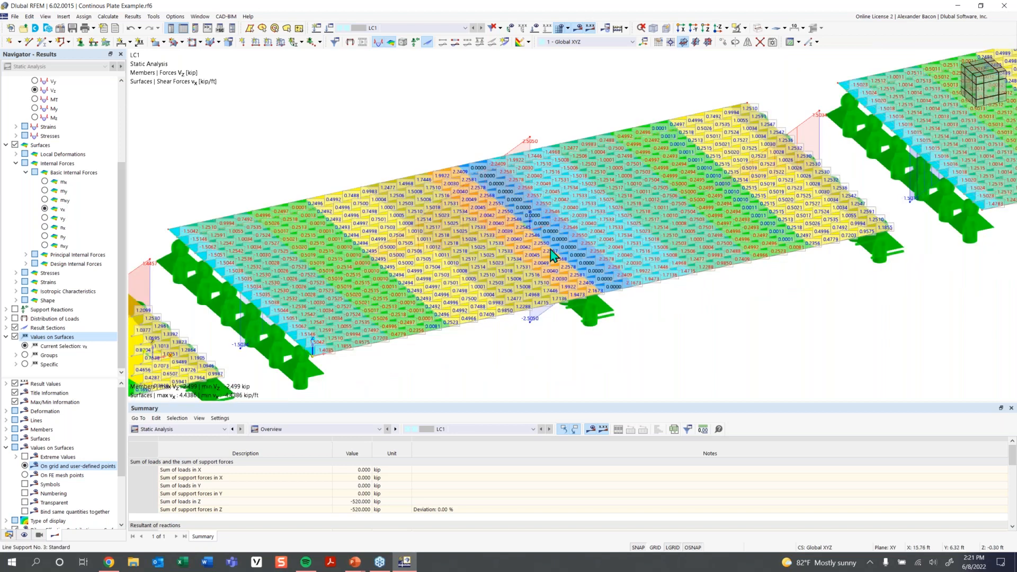
pyautogui.scroll(-2, 673, 254)
pyautogui.scroll(1, 678, 254)
pyautogui.scroll(-2, 678, 254)
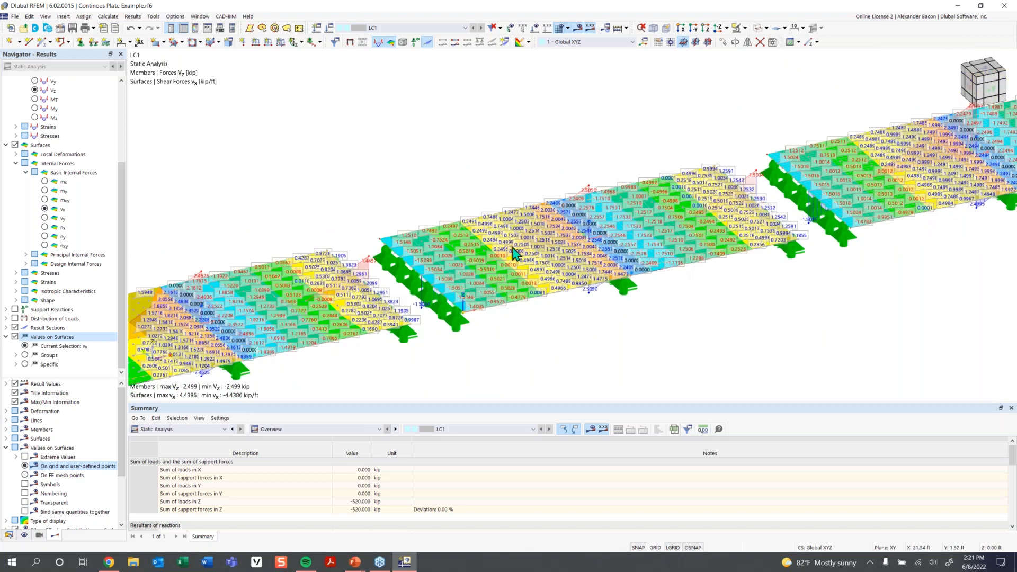
pyautogui.scroll(-1, 554, 303)
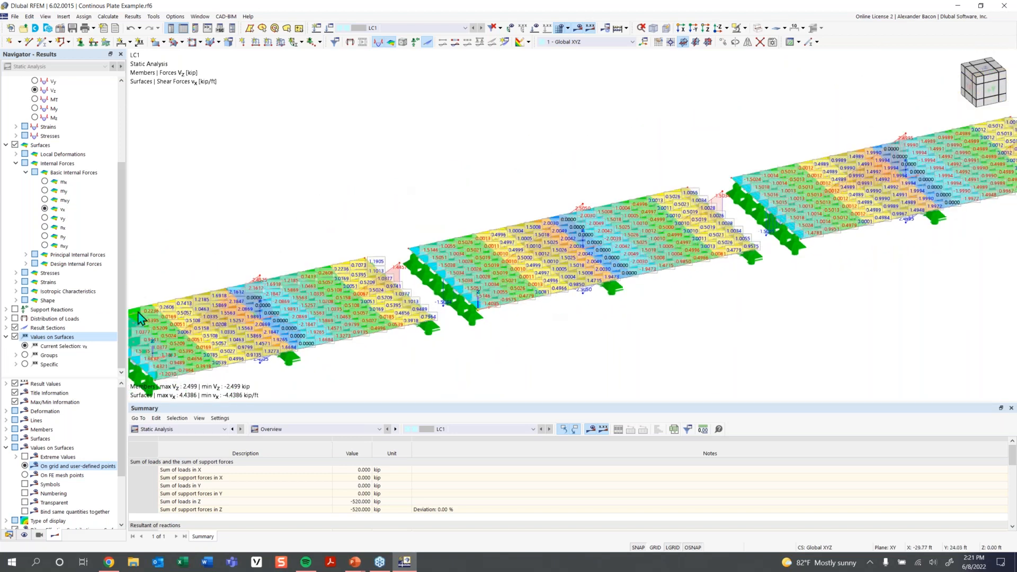
# Turn off the values on surfaces and compare the plates' shear force section diagrams with the beam in a near-side view.
pyautogui.click(15, 337)
pyautogui.click(6, 337)
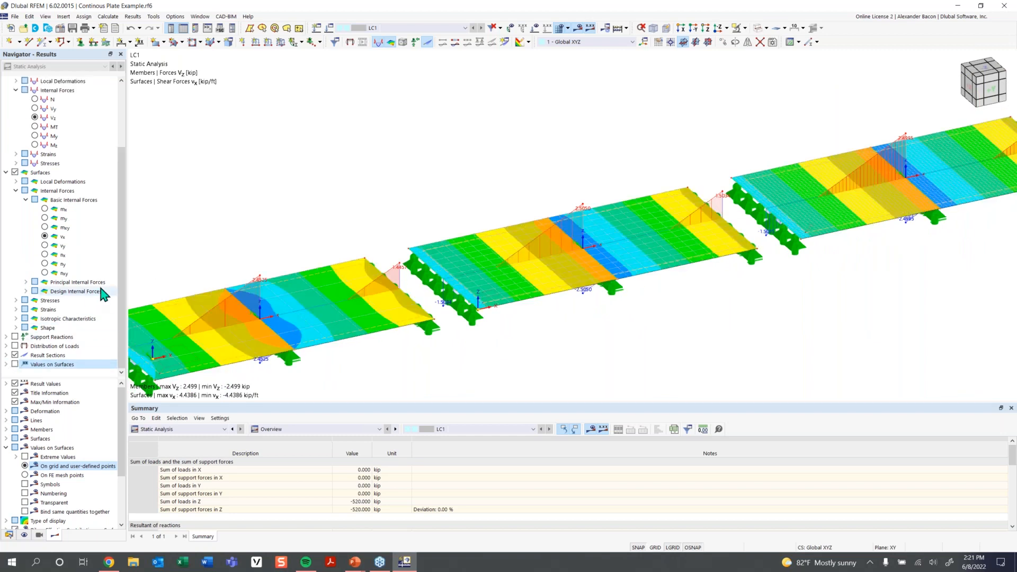
pyautogui.scroll(-1, 451, 166)
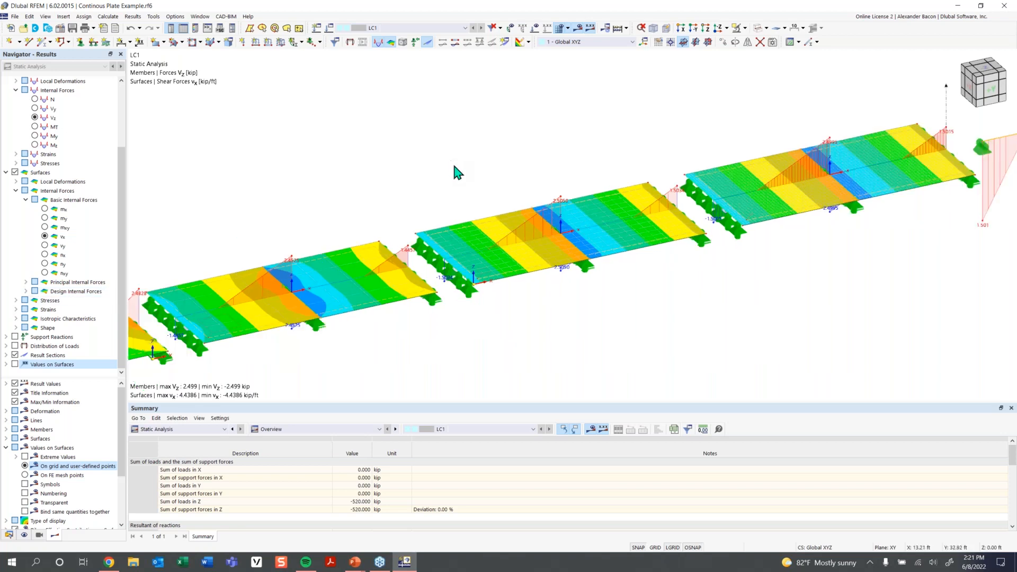
pyautogui.scroll(-1, 452, 161)
pyautogui.moveTo(477, 186); pyautogui.dragTo(496, 203, button='middle')
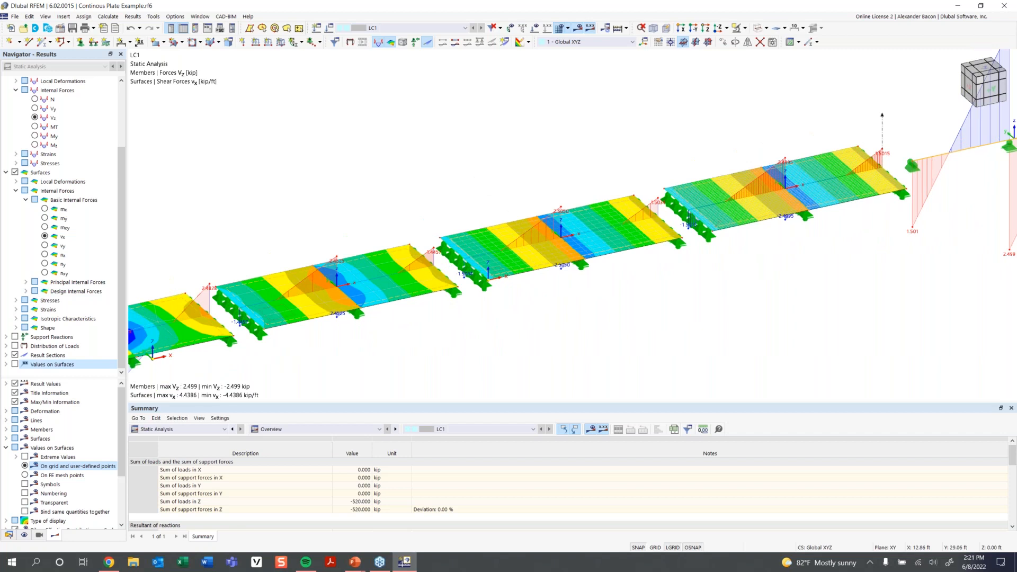
pyautogui.scroll(-1, 508, 202)
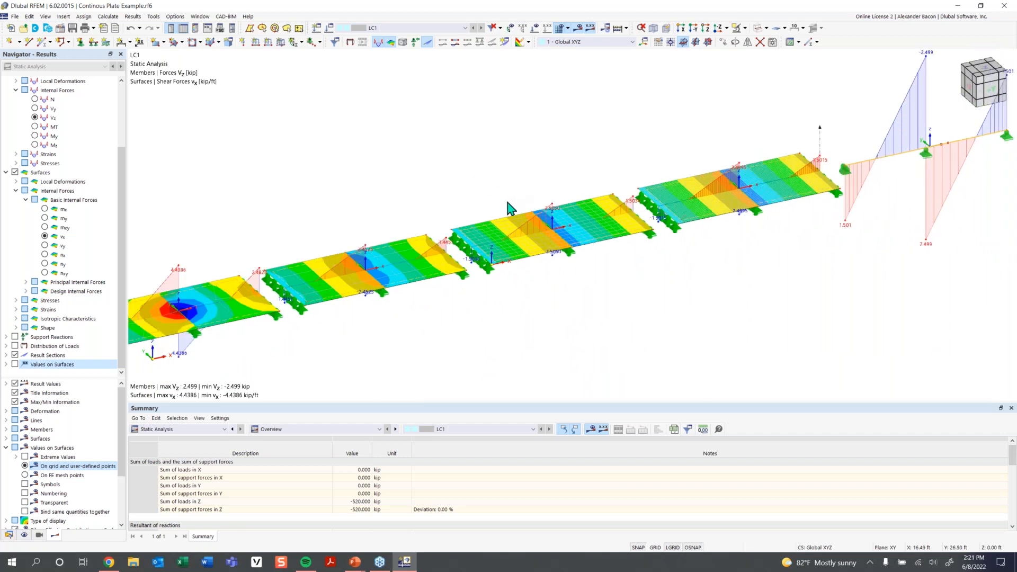
pyautogui.moveTo(593, 311); pyautogui.dragTo(615, 307, button='middle')
pyautogui.keyDown('ctrl'); pyautogui.moveTo(615, 308); pyautogui.dragTo(580, 291, button='middle'); pyautogui.keyUp('ctrl')
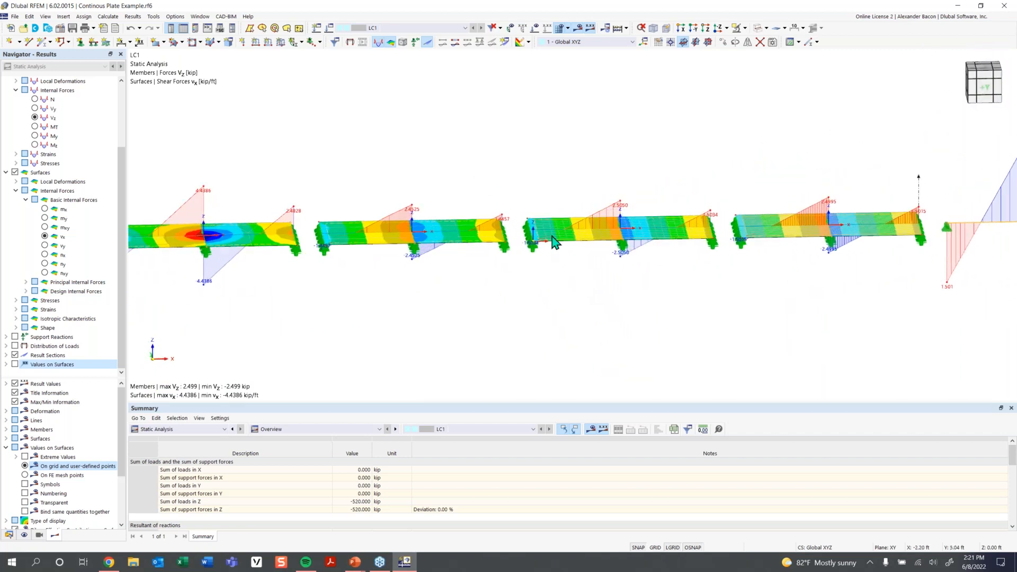
pyautogui.scroll(-1, 552, 237)
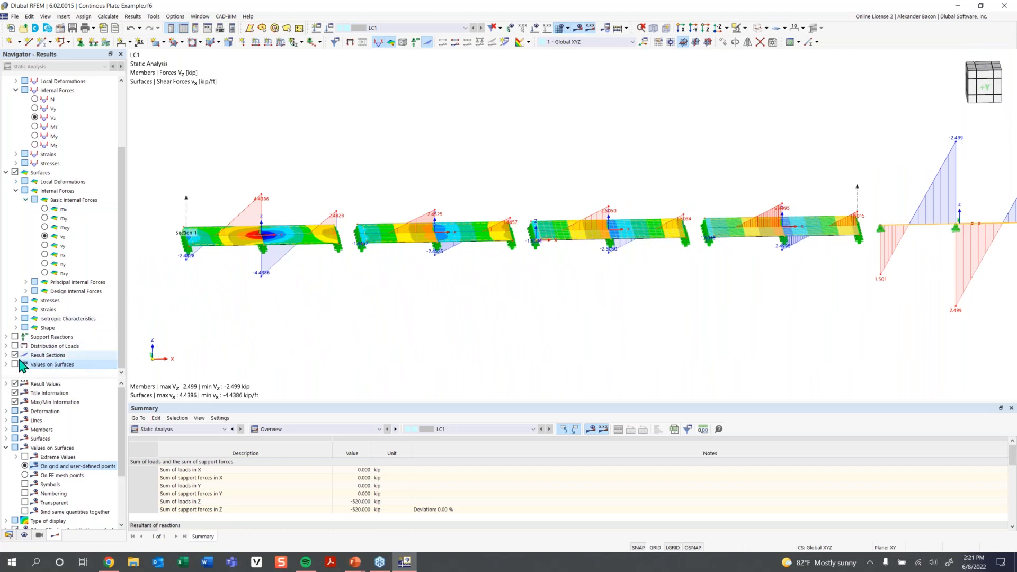
# Switch the plates' results to moment mx and compare the section diagrams from the coarsest to the finest mesh.
pyautogui.scroll(3, 56, 318)
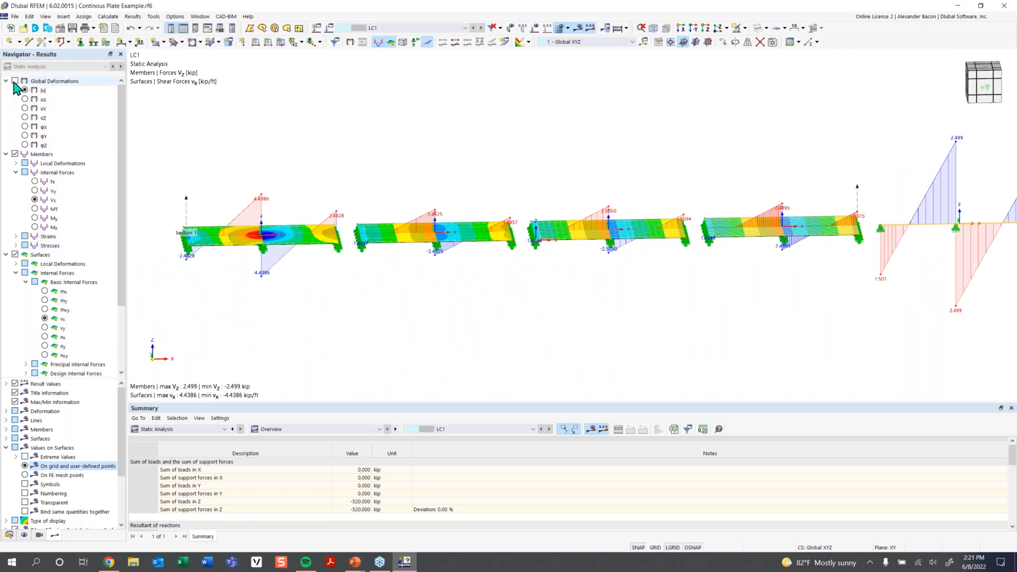
pyautogui.click(44, 291)
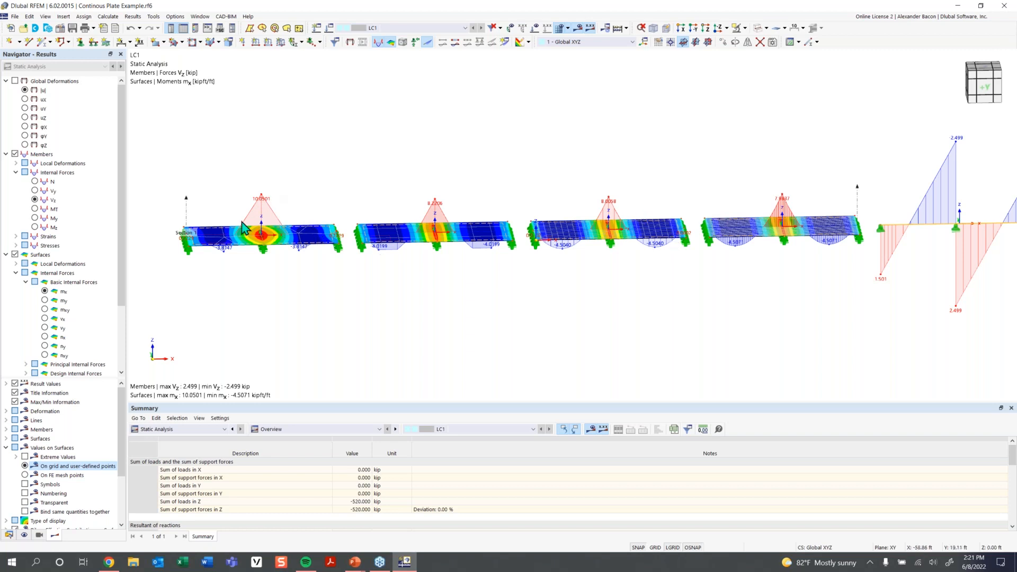
pyautogui.scroll(3, 249, 221)
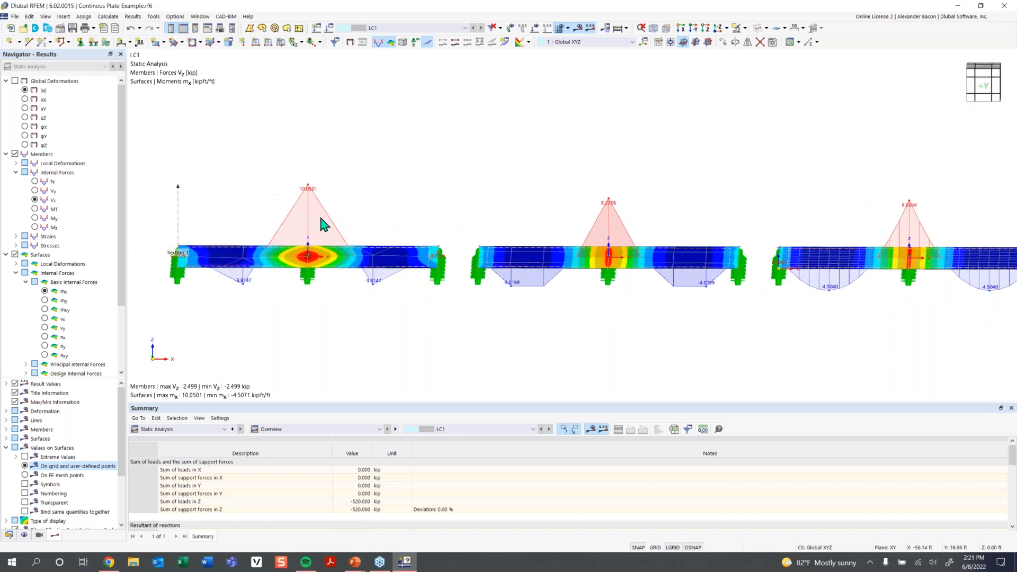
pyautogui.scroll(-1, 384, 188)
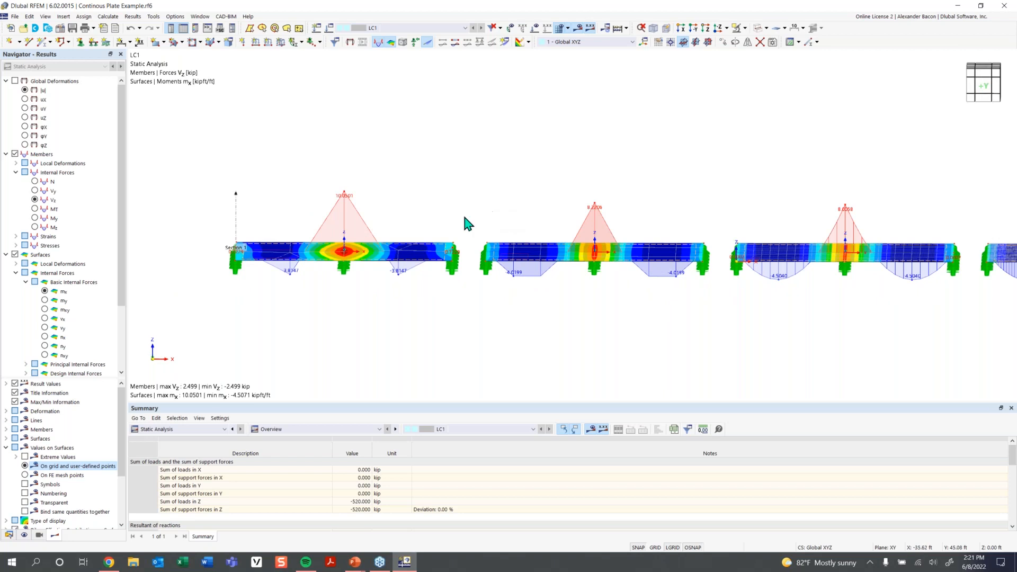
pyautogui.moveTo(465, 217); pyautogui.dragTo(205, 196, button='middle')
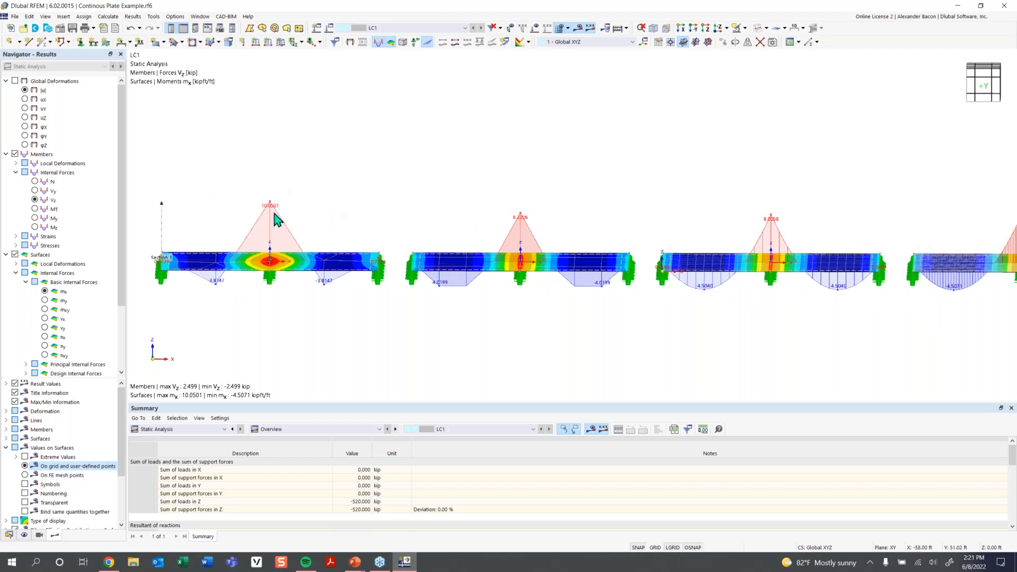
pyautogui.moveTo(535, 224); pyautogui.dragTo(454, 220, button='middle')
pyautogui.moveTo(632, 234); pyautogui.dragTo(536, 248, button='middle')
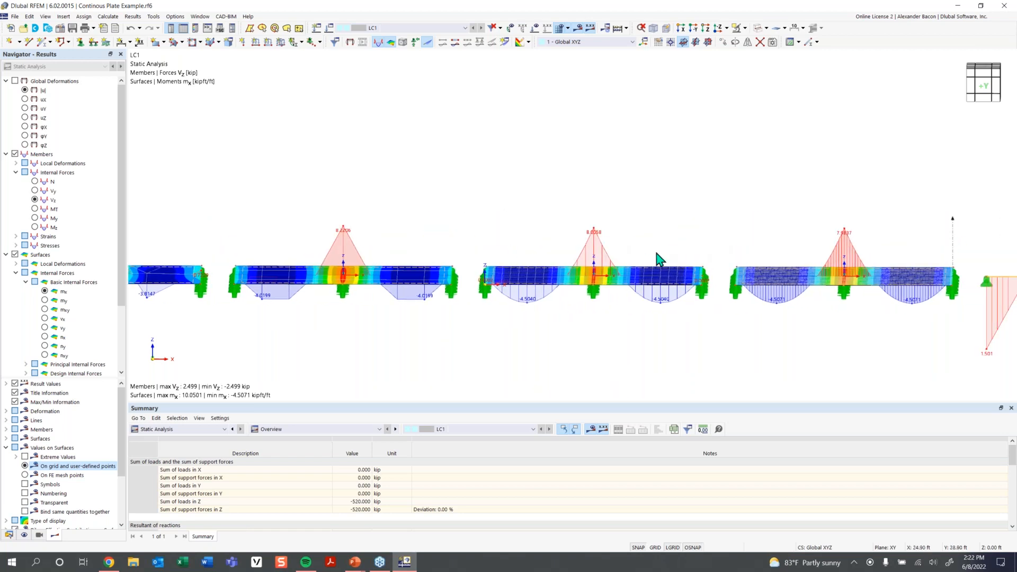
pyautogui.moveTo(615, 256); pyautogui.dragTo(585, 260, button='middle')
pyautogui.moveTo(318, 283); pyautogui.dragTo(305, 283, button='middle')
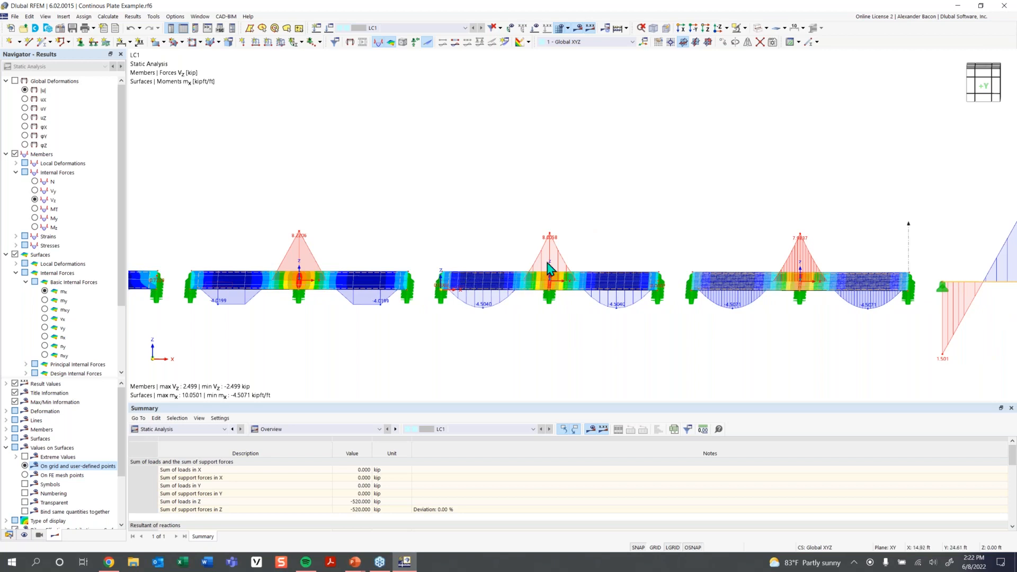
pyautogui.moveTo(629, 254); pyautogui.dragTo(431, 259, button='middle')
pyautogui.moveTo(625, 259); pyautogui.dragTo(467, 257, button='middle')
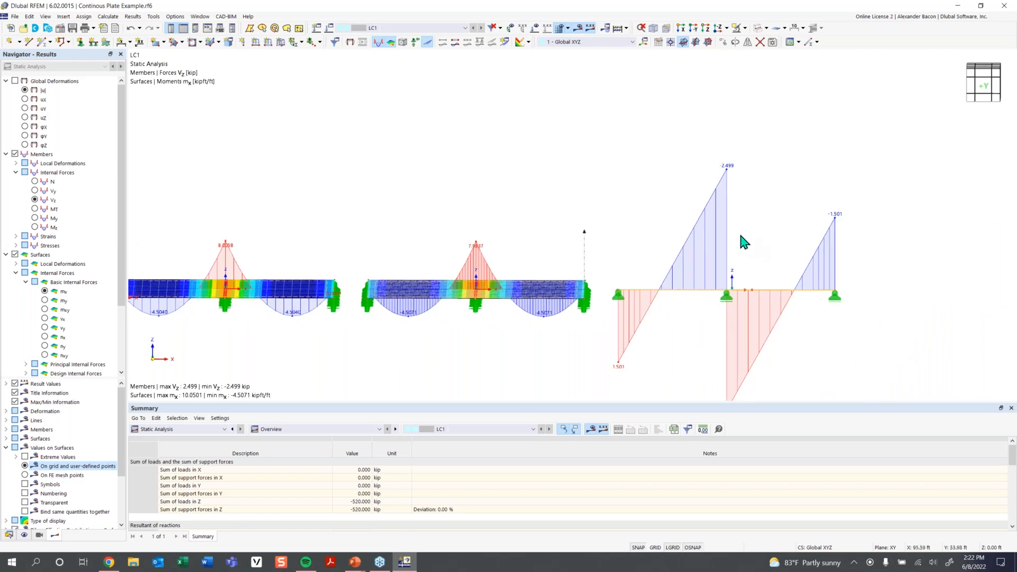
# Switch the beam's results to moment My and compare its diagram with the mx section diagrams of all plates.
pyautogui.click(34, 218)
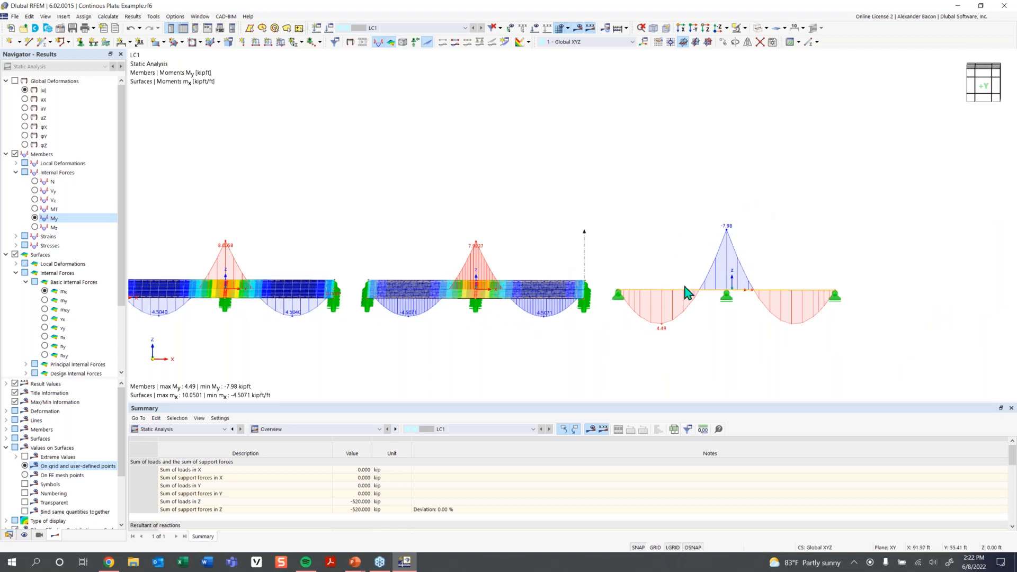
pyautogui.scroll(-1, 360, 307)
pyautogui.moveTo(370, 308); pyautogui.dragTo(640, 290, button='middle')
pyautogui.moveTo(243, 275); pyautogui.dragTo(384, 288, button='middle')
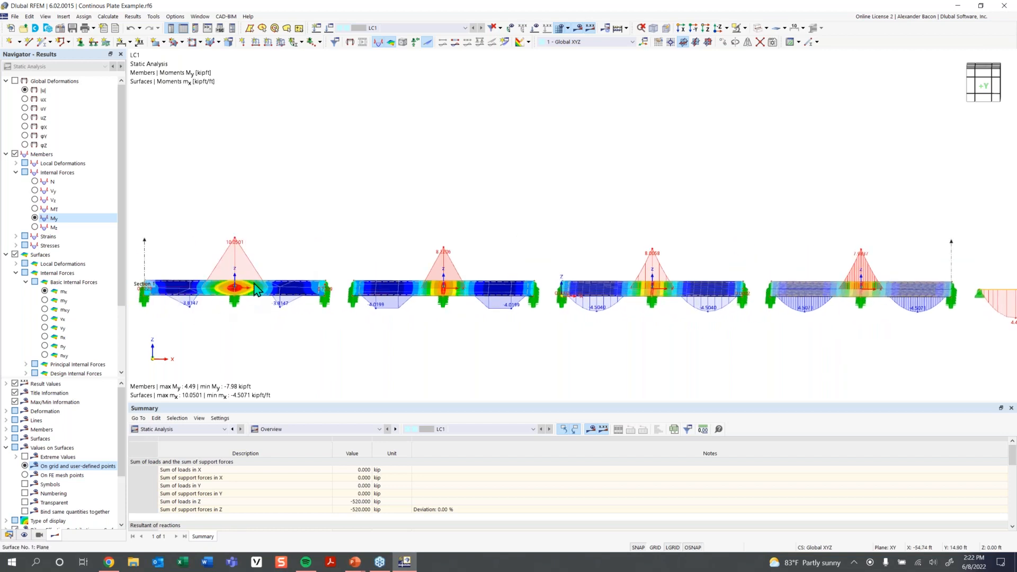
pyautogui.keyDown('ctrl'); pyautogui.moveTo(234, 281); pyautogui.dragTo(236, 317, button='middle'); pyautogui.keyUp('ctrl')
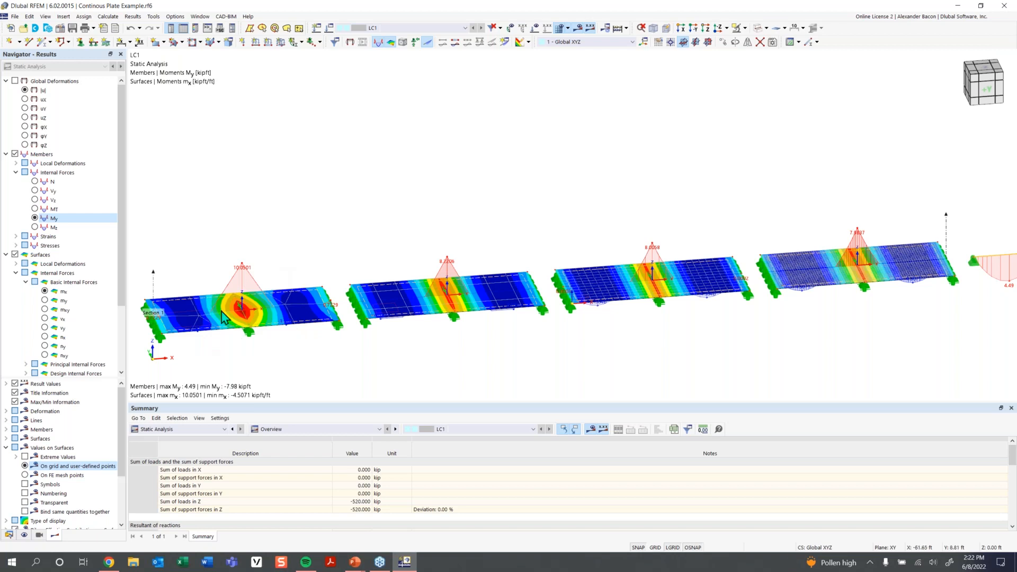
pyautogui.scroll(-1, 234, 310)
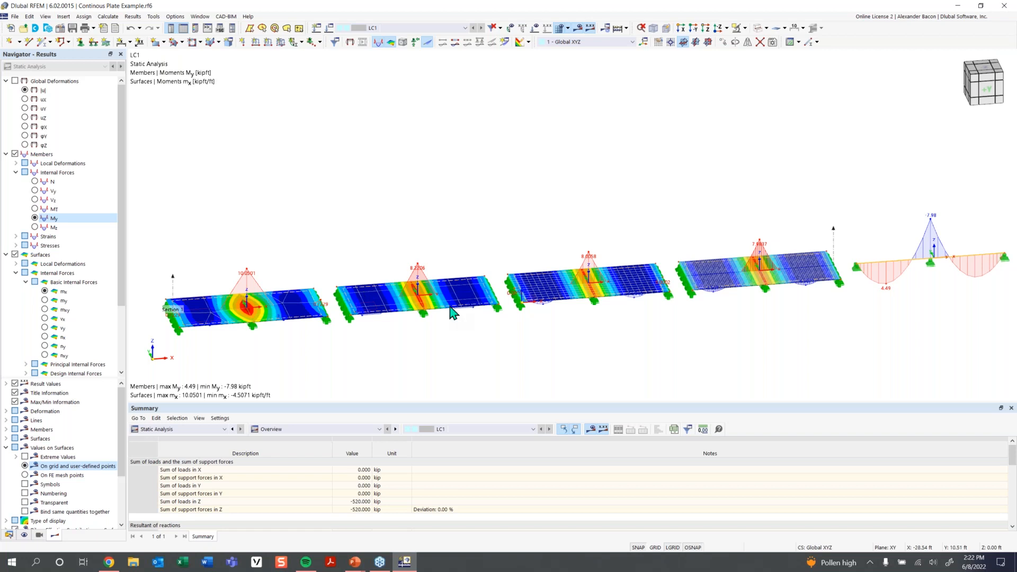
pyautogui.scroll(-1, 450, 310)
pyautogui.moveTo(605, 340); pyautogui.dragTo(462, 369, button='middle')
pyautogui.scroll(3, 527, 330)
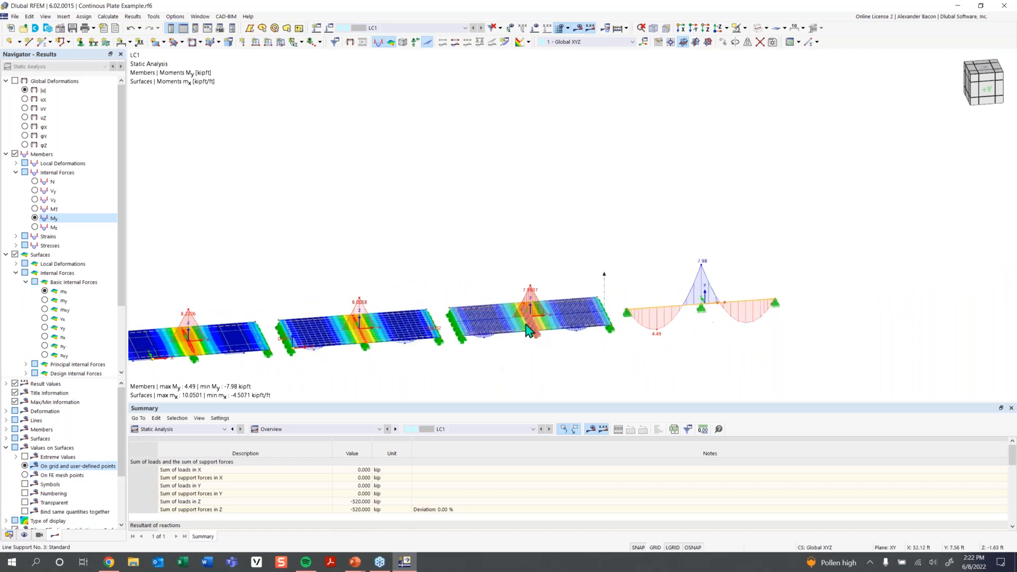
pyautogui.scroll(2, 497, 331)
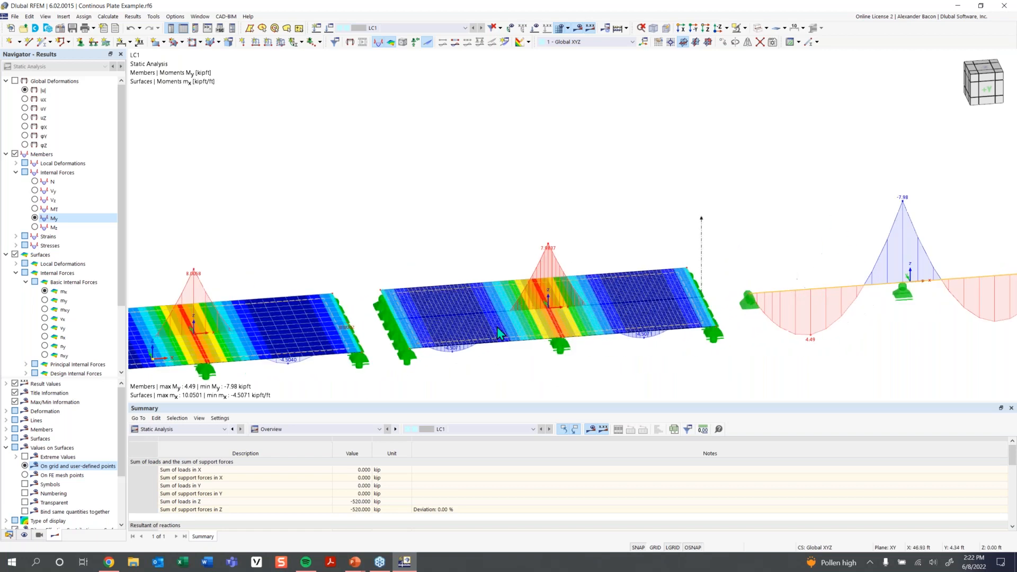
# Compare the moment mx section diagrams of the two finest-mesh plates with the beam's My diagram.
pyautogui.scroll(2, 497, 329)
pyautogui.moveTo(486, 320); pyautogui.dragTo(506, 287, button='middle')
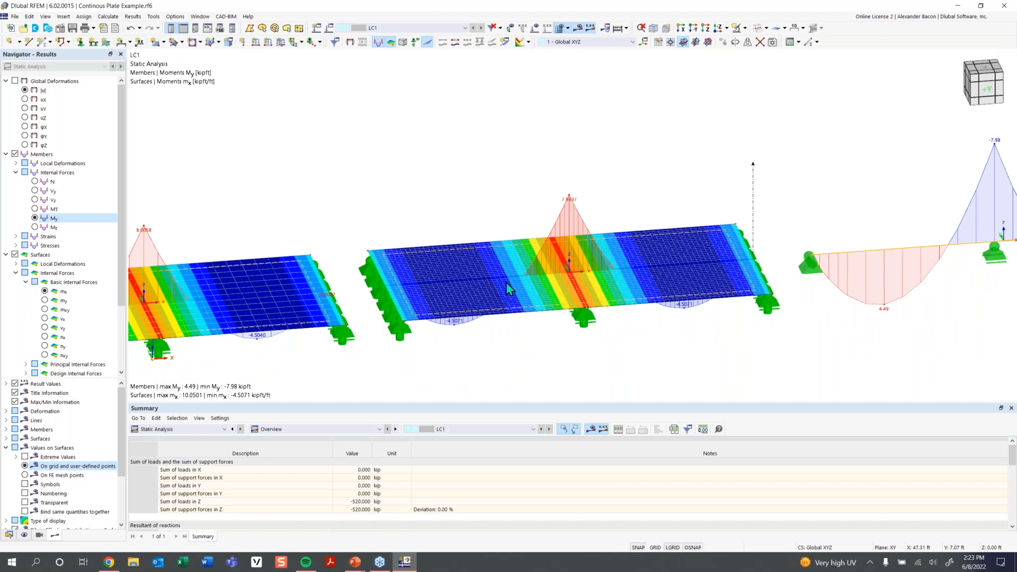
pyautogui.scroll(-2, 362, 303)
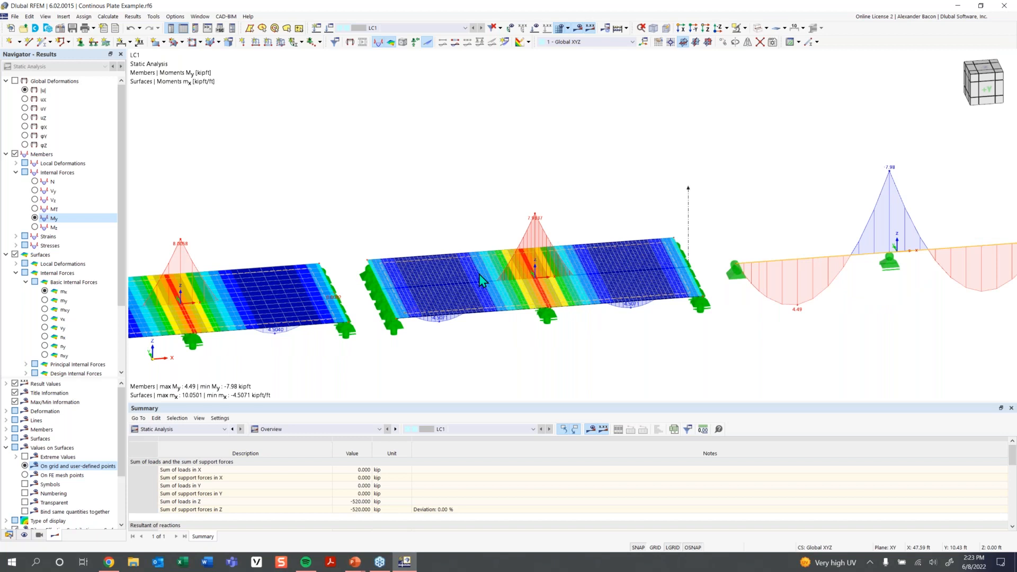
pyautogui.scroll(-1, 484, 276)
pyautogui.moveTo(345, 216); pyautogui.dragTo(454, 202, button='middle')
pyautogui.moveTo(438, 264); pyautogui.dragTo(491, 255, button='middle')
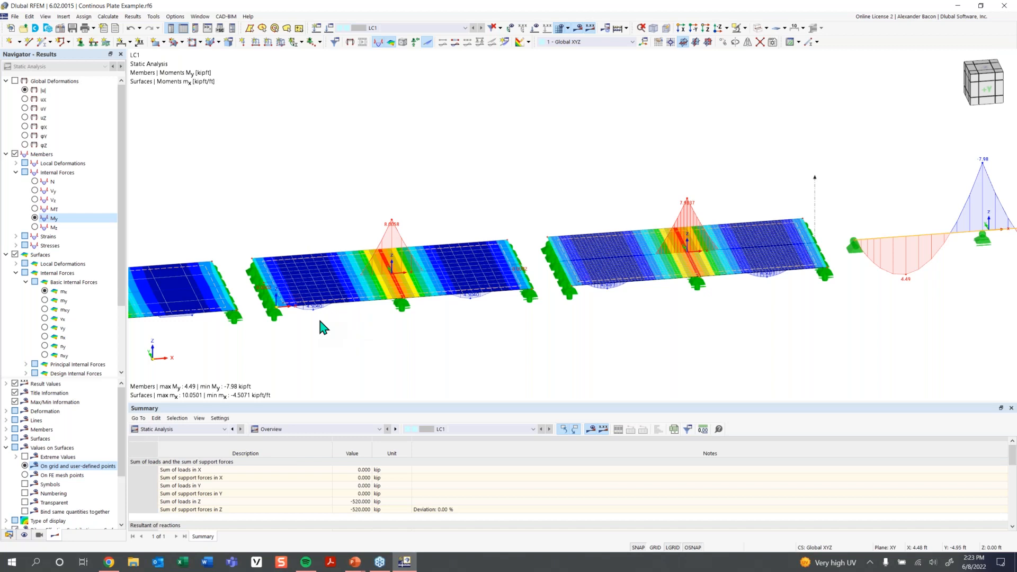
pyautogui.scroll(-3, 319, 325)
pyautogui.moveTo(341, 334); pyautogui.dragTo(353, 336, button='middle')
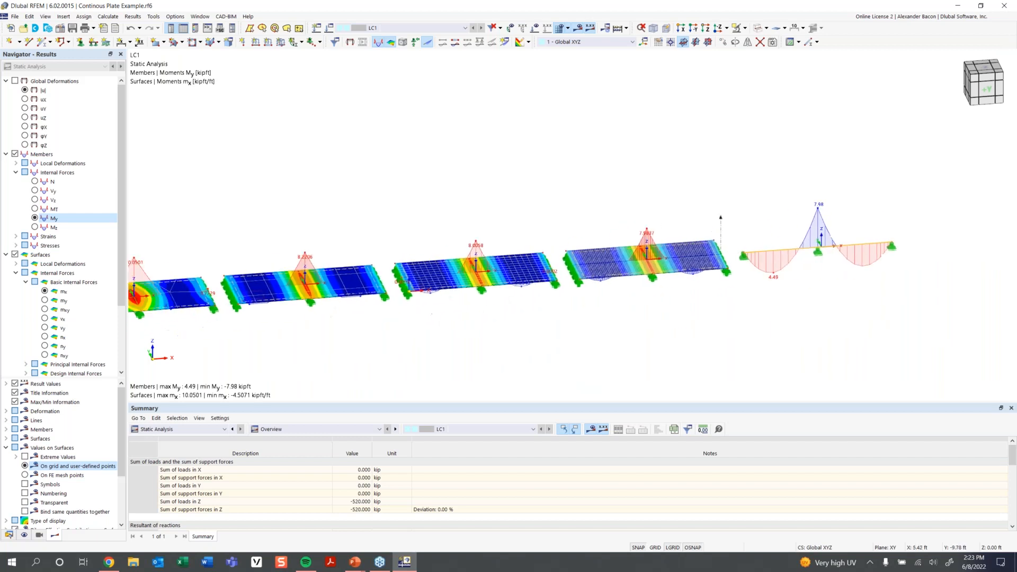
# Examine the mx moment contours and section diagrams of the coarser-mesh plate against the finer-mesh plates and the whole row.
pyautogui.scroll(3, 248, 285)
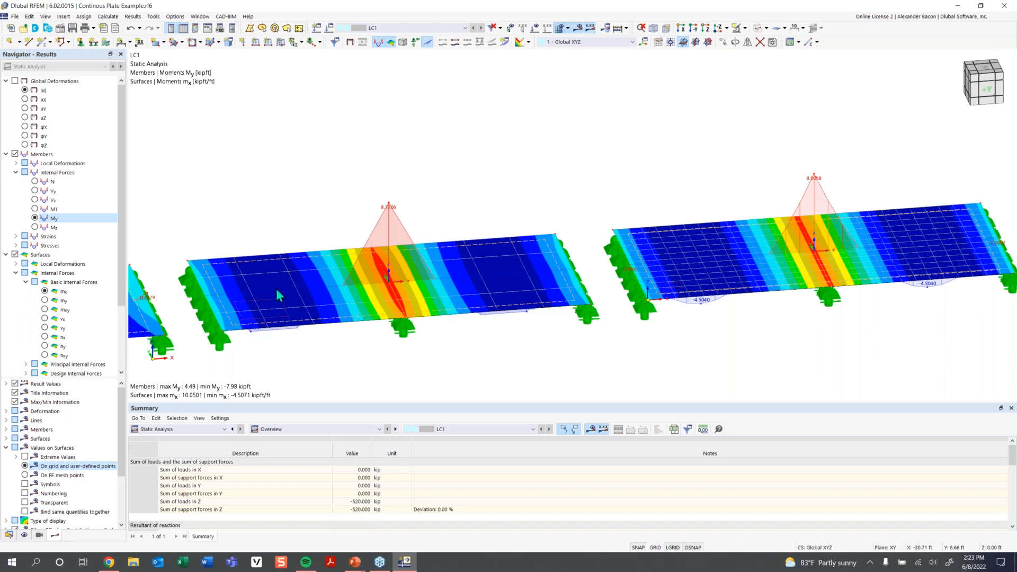
pyautogui.scroll(2, 276, 288)
pyautogui.scroll(-1, 275, 260)
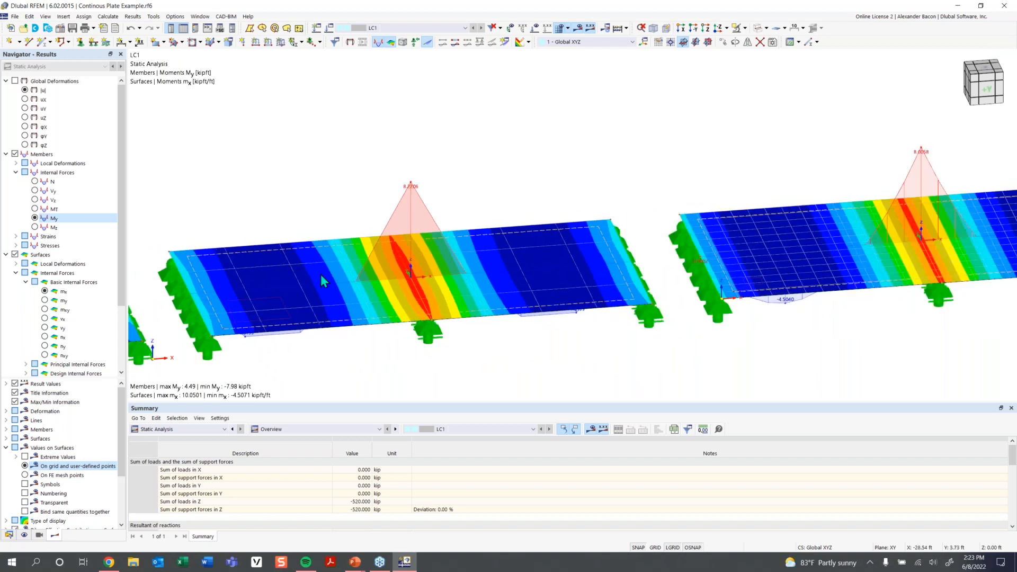
pyautogui.scroll(-2, 307, 279)
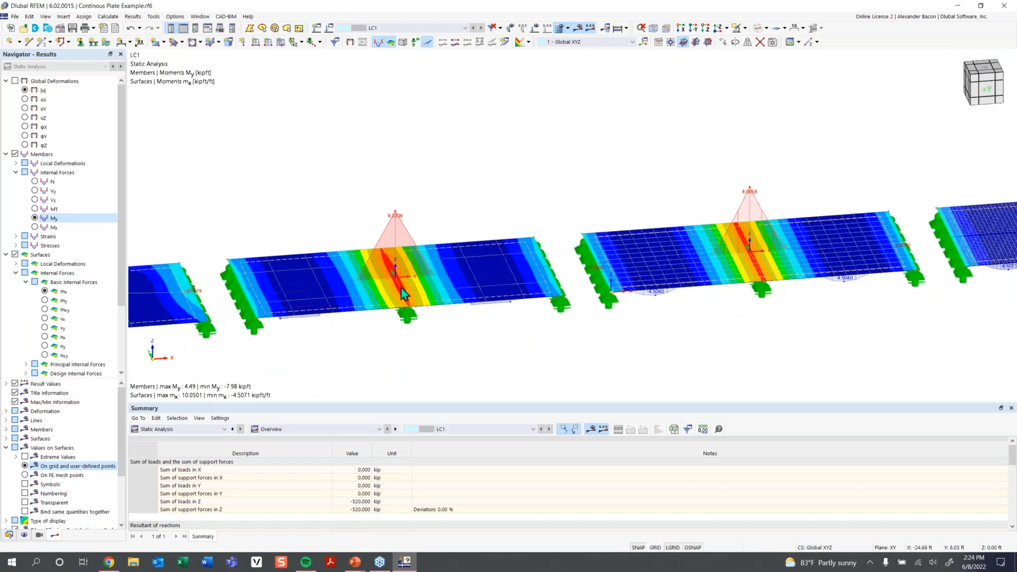
pyautogui.scroll(-1, 426, 269)
pyautogui.moveTo(405, 289); pyautogui.dragTo(251, 312, button='middle')
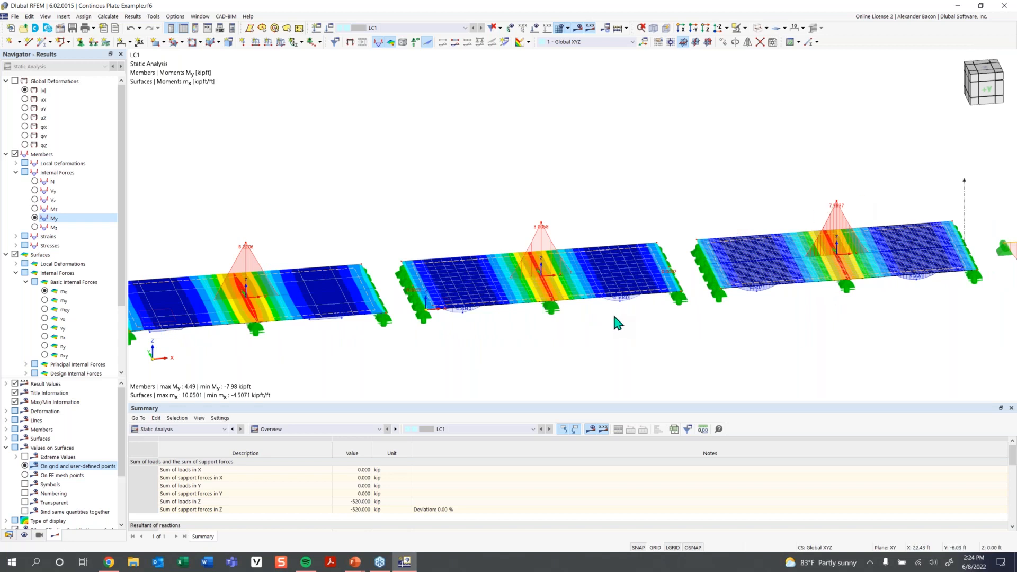
pyautogui.scroll(-1, 532, 336)
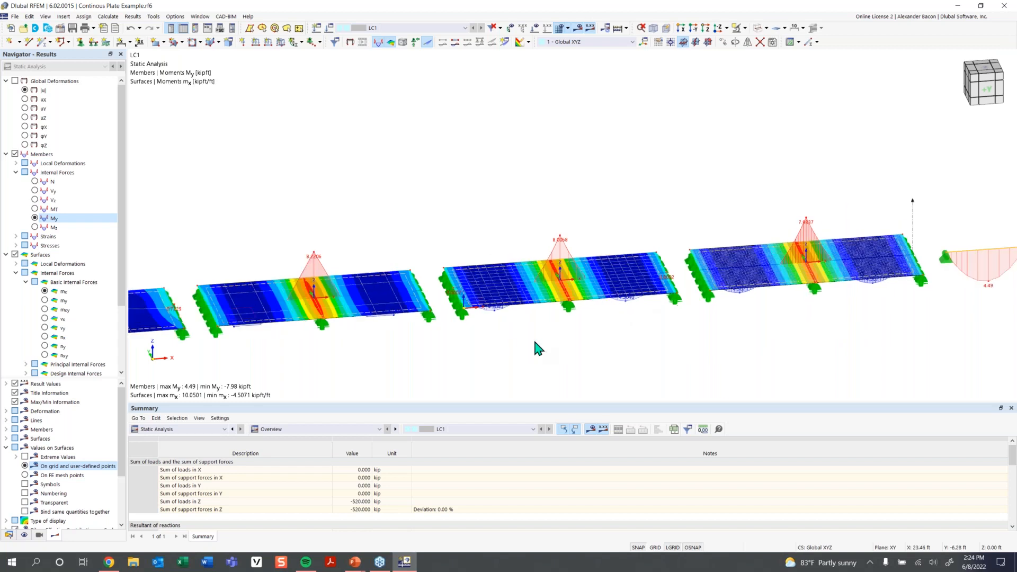
pyautogui.scroll(-1, 510, 340)
pyautogui.moveTo(510, 340); pyautogui.dragTo(561, 322, button='middle')
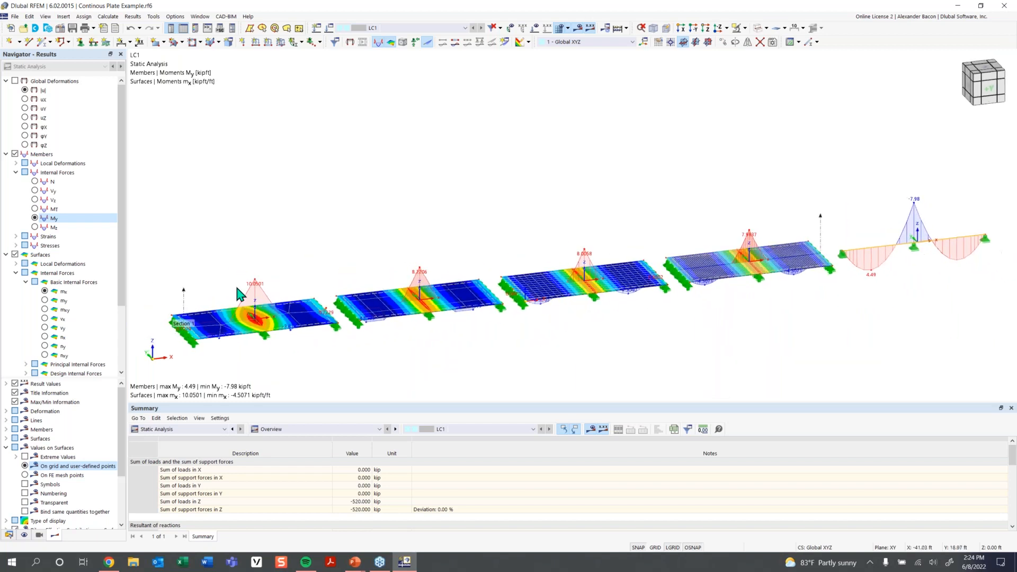
# Read the basic internal force mx along the plates in the result diagrams of result section No. 1.
pyautogui.rightClick(184, 298)
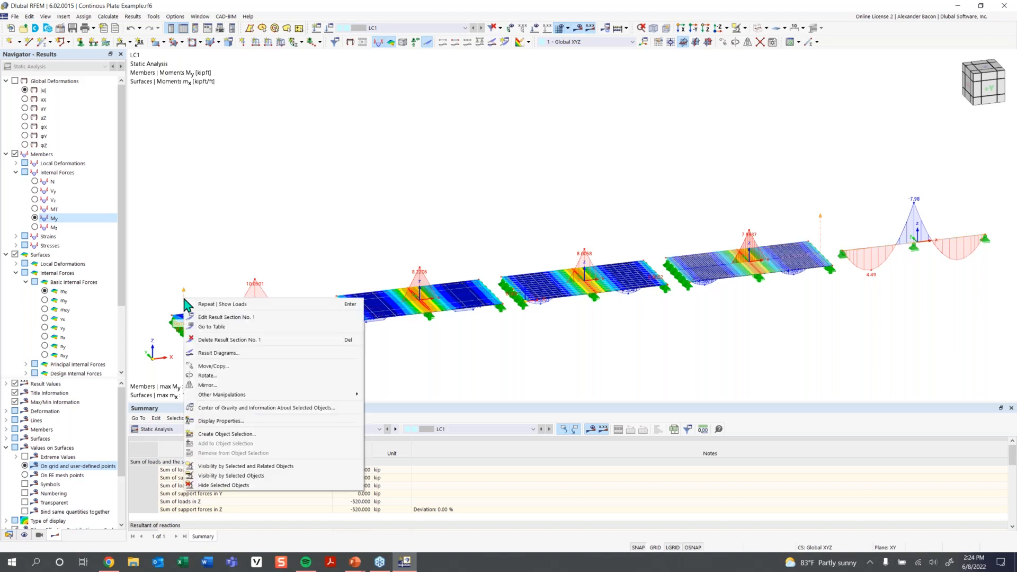
pyautogui.click(269, 351)
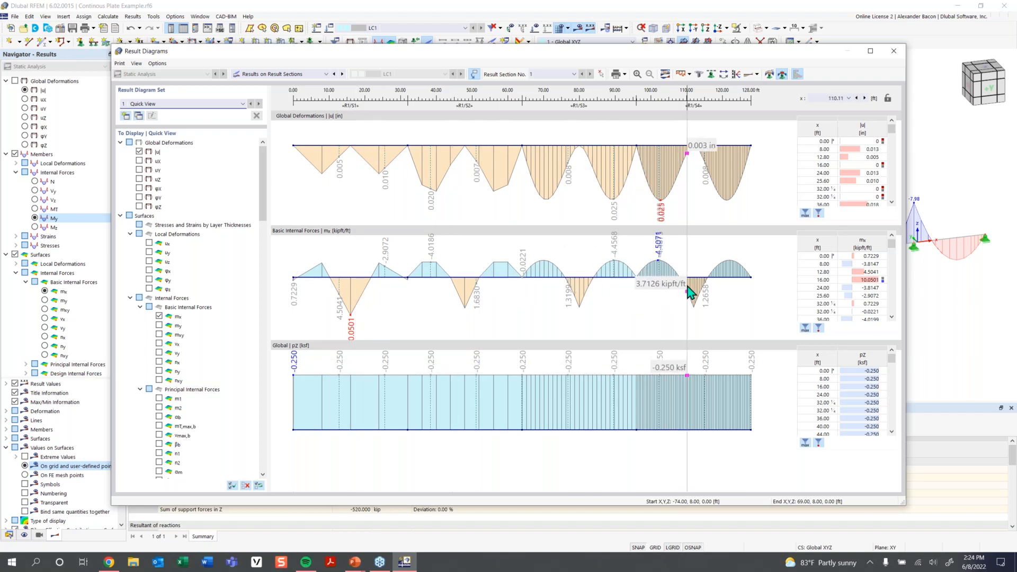
pyautogui.click(893, 51)
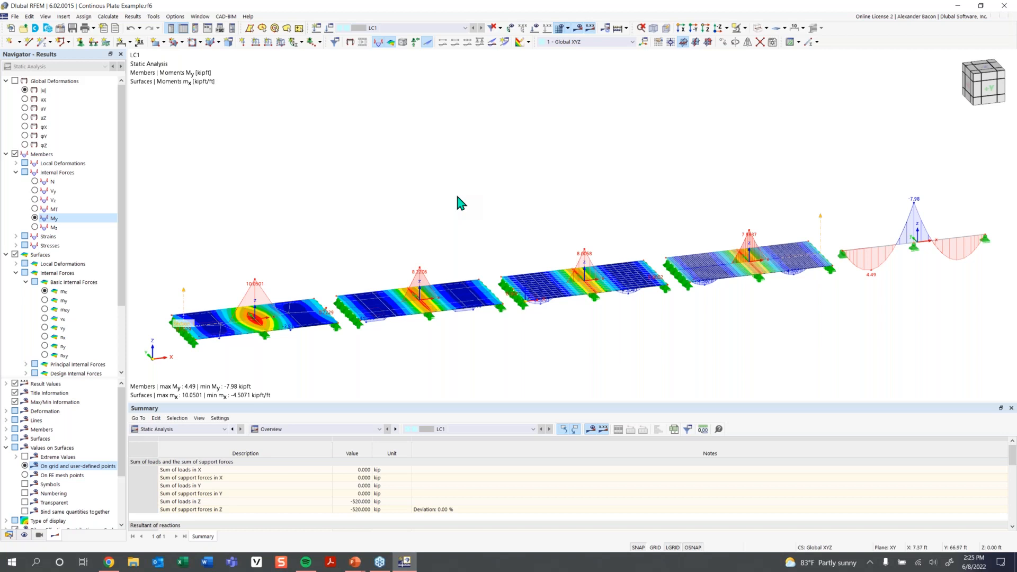
# Deactivate the shear stiffness in the beam's cross-section R_M1 40/12.
pyautogui.keyDown('ctrl'); pyautogui.moveTo(454, 192); pyautogui.dragTo(636, 313, button='middle'); pyautogui.keyUp('ctrl')
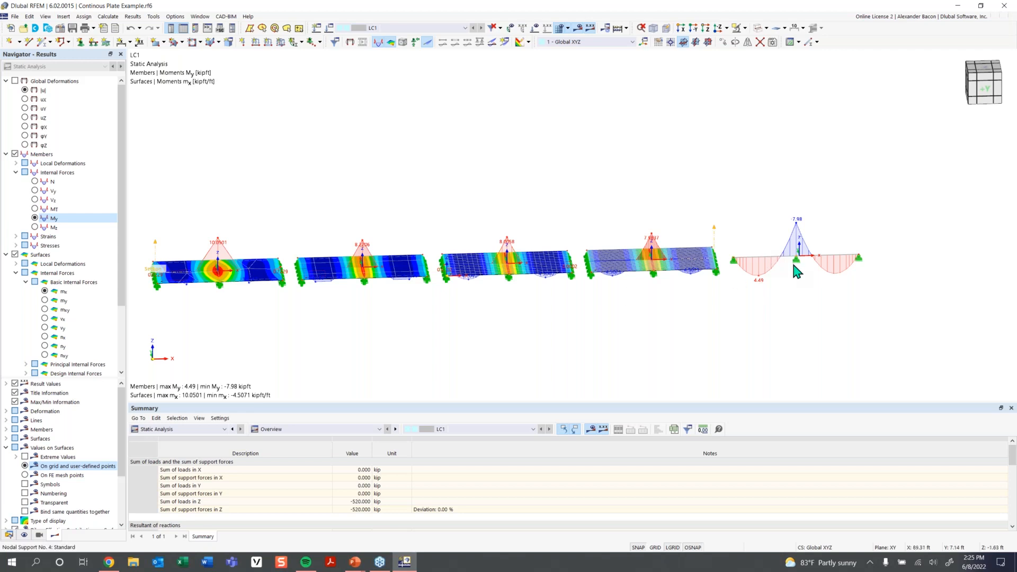
pyautogui.moveTo(800, 271); pyautogui.dragTo(632, 286, button='middle')
pyautogui.scroll(2, 636, 291)
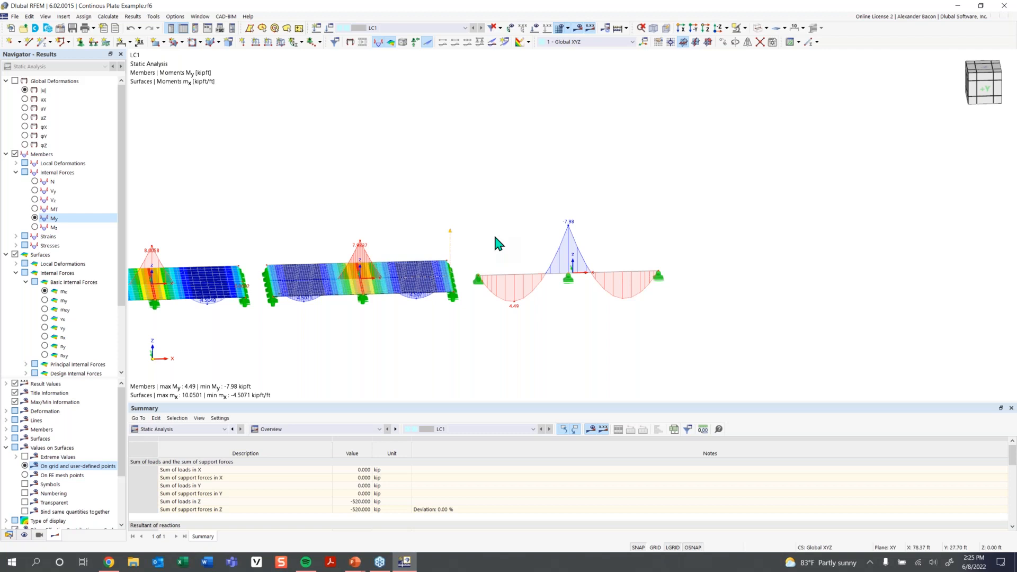
pyautogui.doubleClick(516, 281)
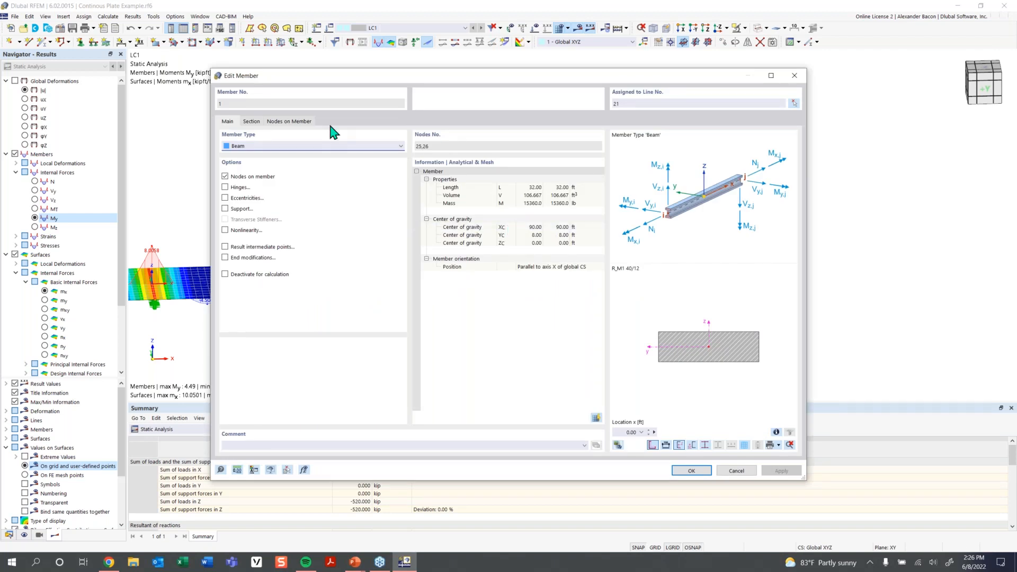
pyautogui.click(251, 121)
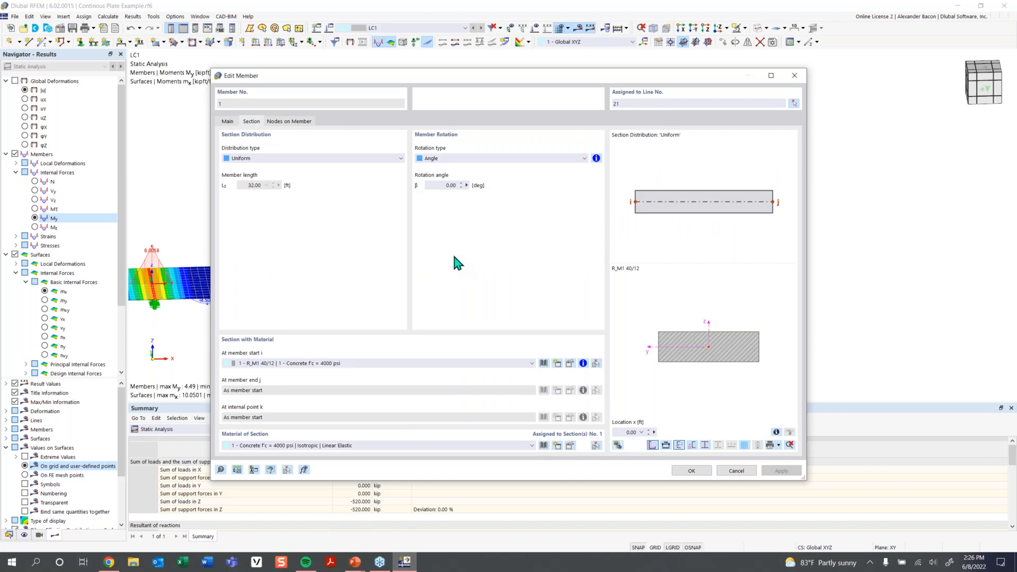
pyautogui.click(570, 363)
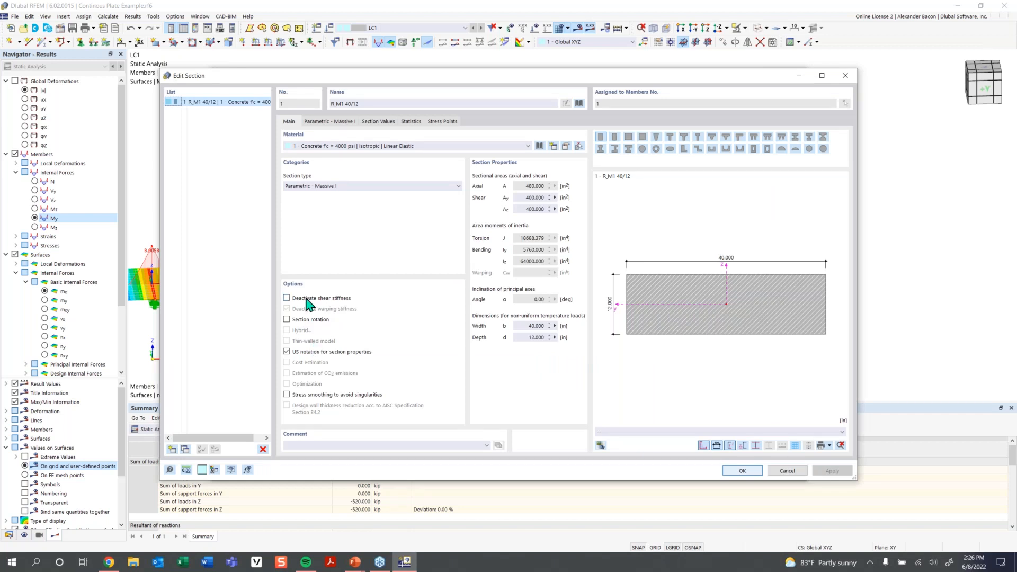
pyautogui.moveTo(462, 76); pyautogui.dragTo(441, 102)
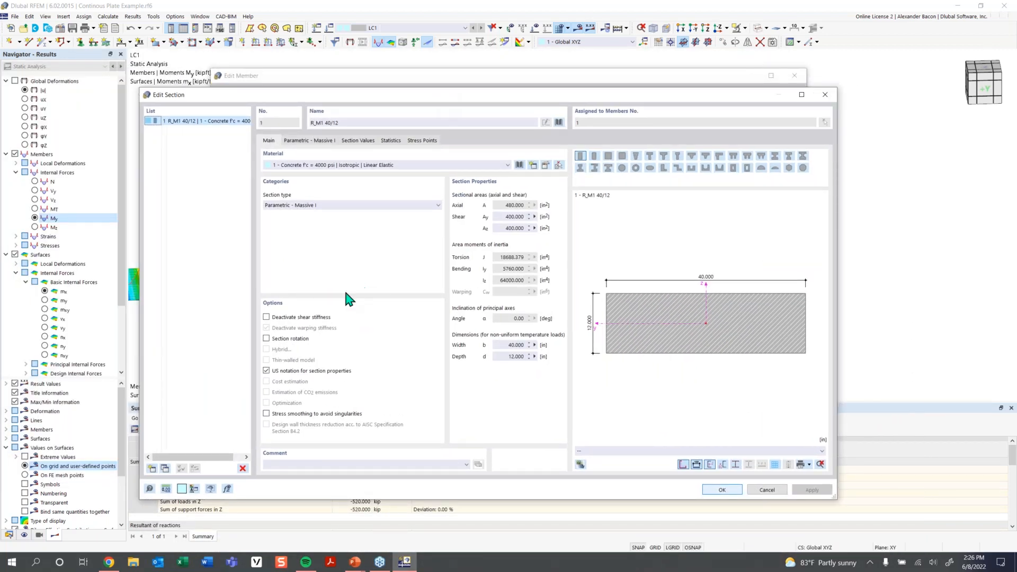
pyautogui.click(318, 316)
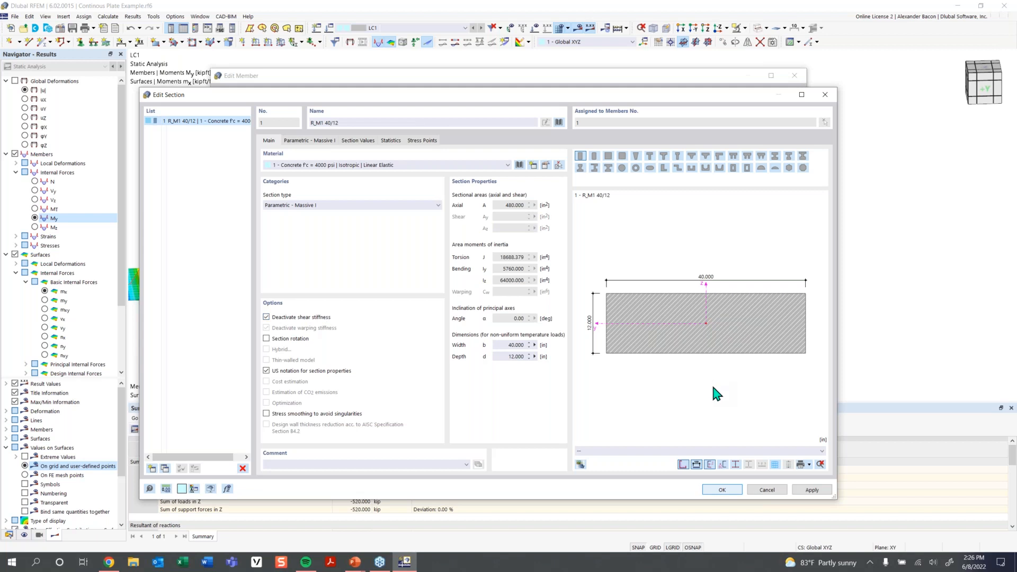
pyautogui.click(722, 489)
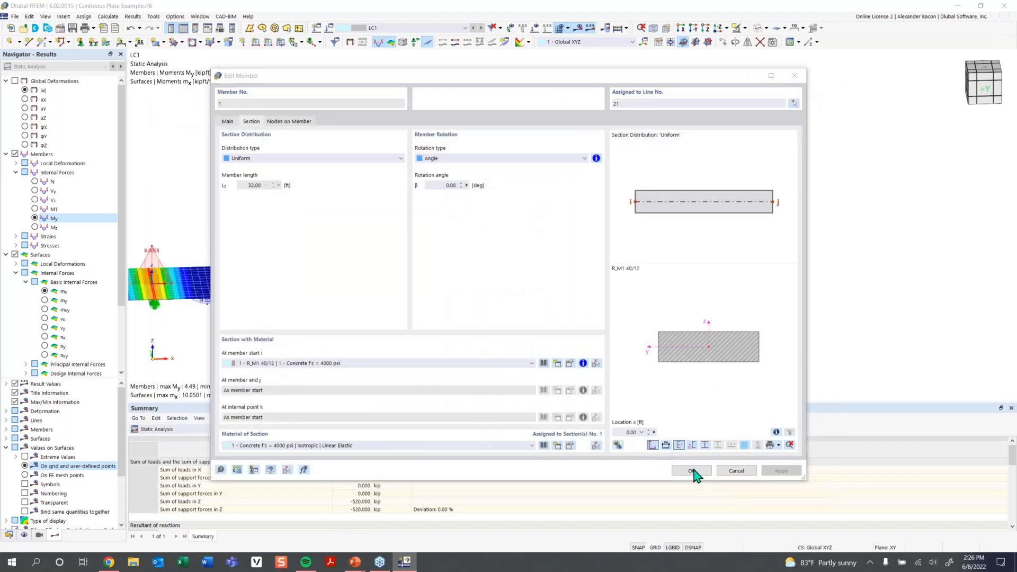
# Accept the beam edit with deletion of the existing results and mesh, and recalculate load case LC1.
pyautogui.click(696, 472)
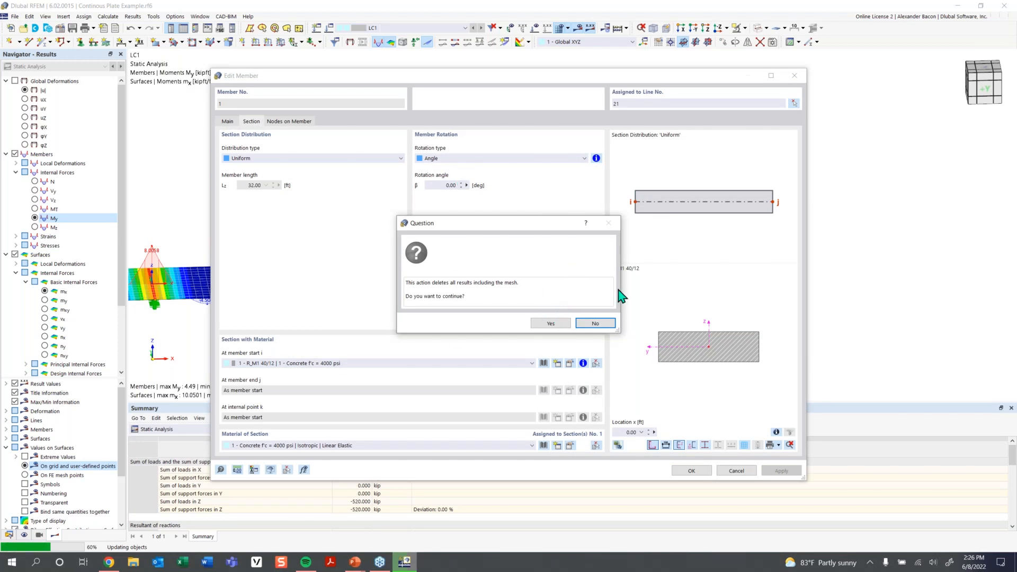
pyautogui.click(562, 324)
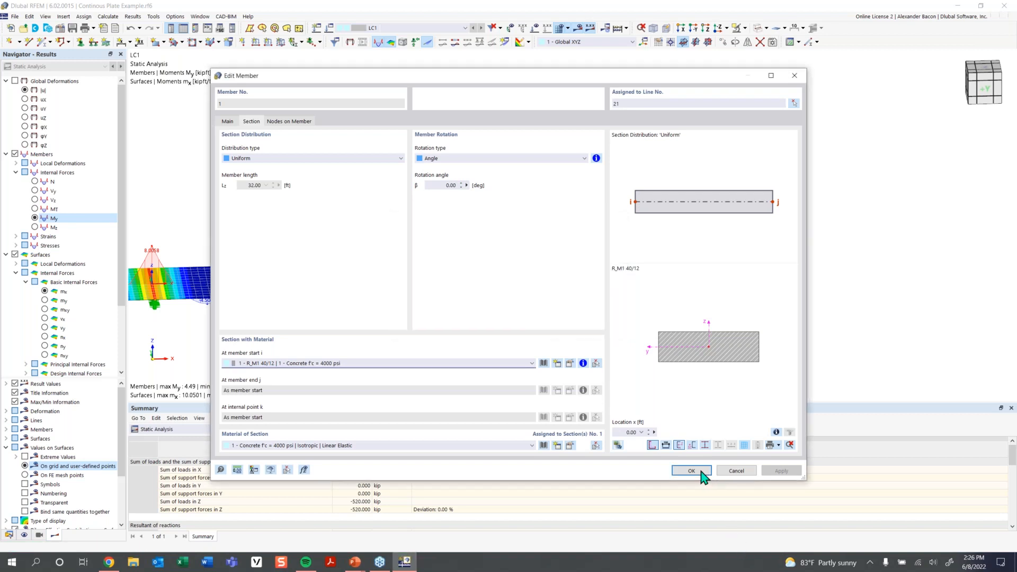
pyautogui.click(702, 474)
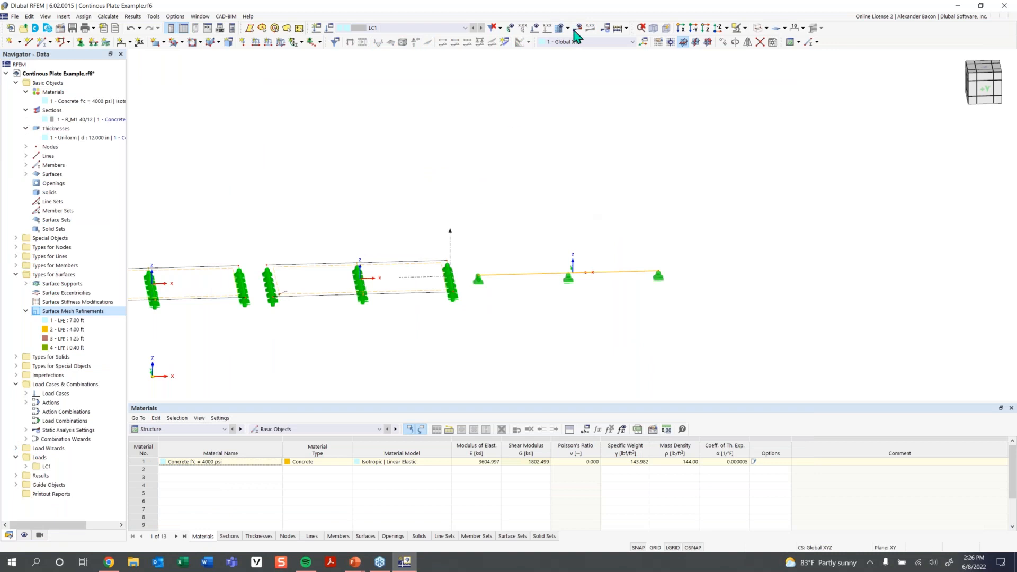
pyautogui.click(577, 28)
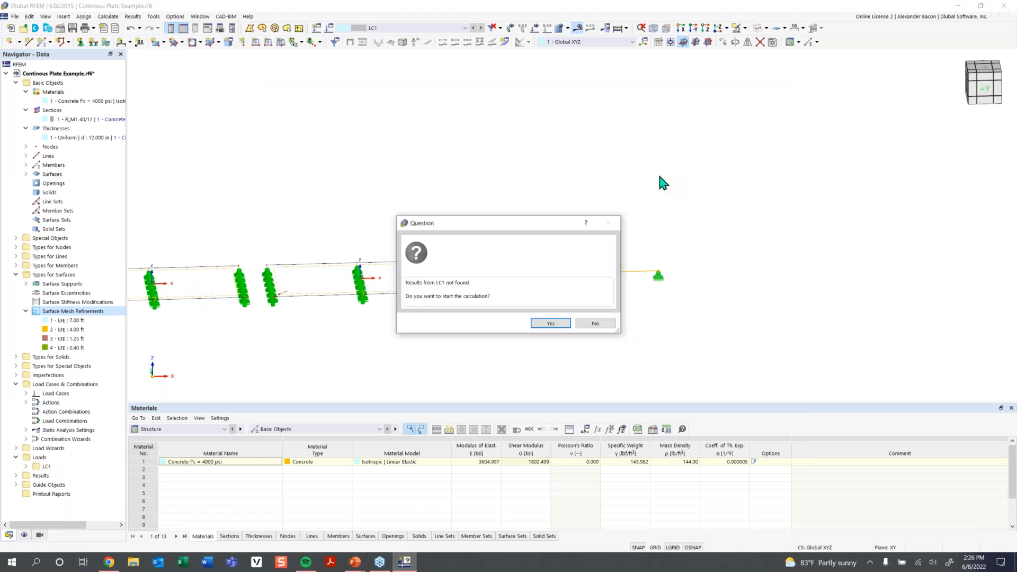
pyautogui.click(550, 324)
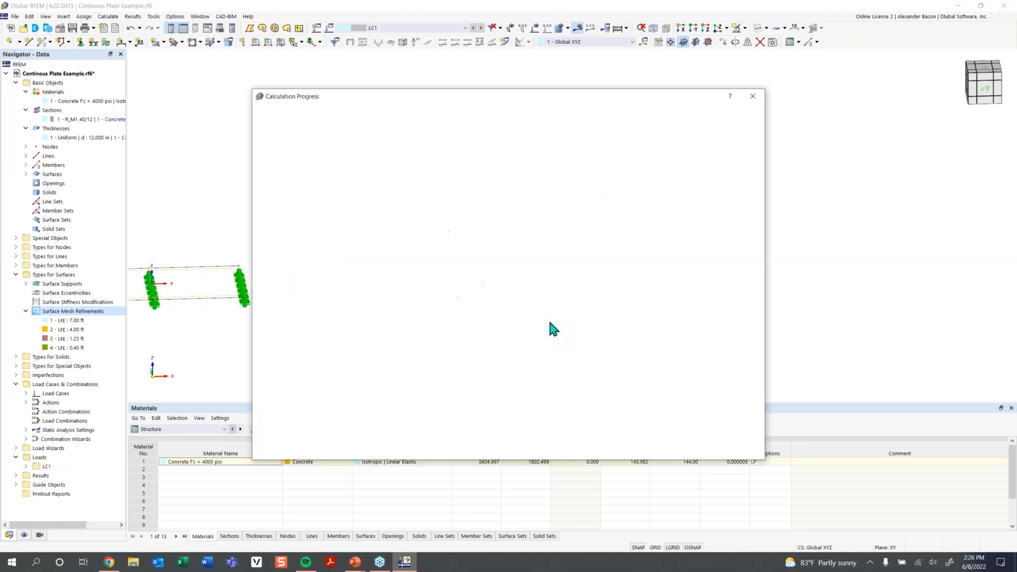
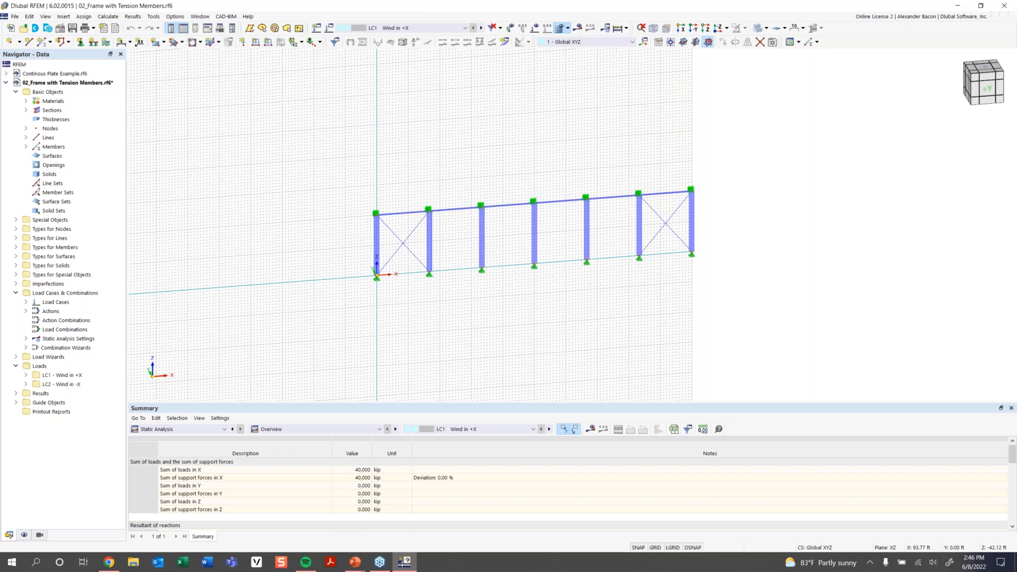
# Inspect the member type and properties of the rising diagonal in the frame's first braced bay without changing anything.
pyautogui.scroll(3, 633, 266)
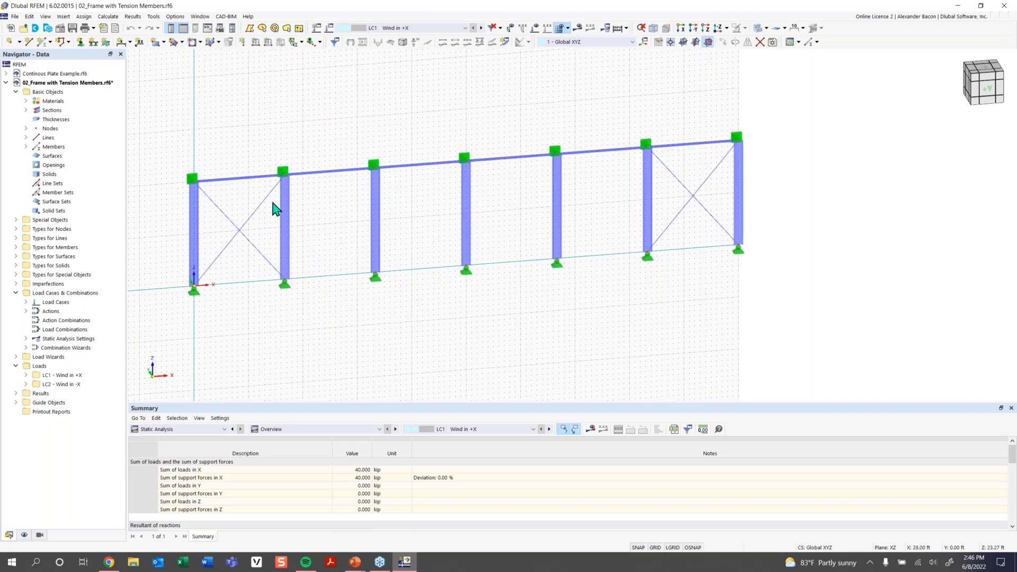
pyautogui.doubleClick(242, 233)
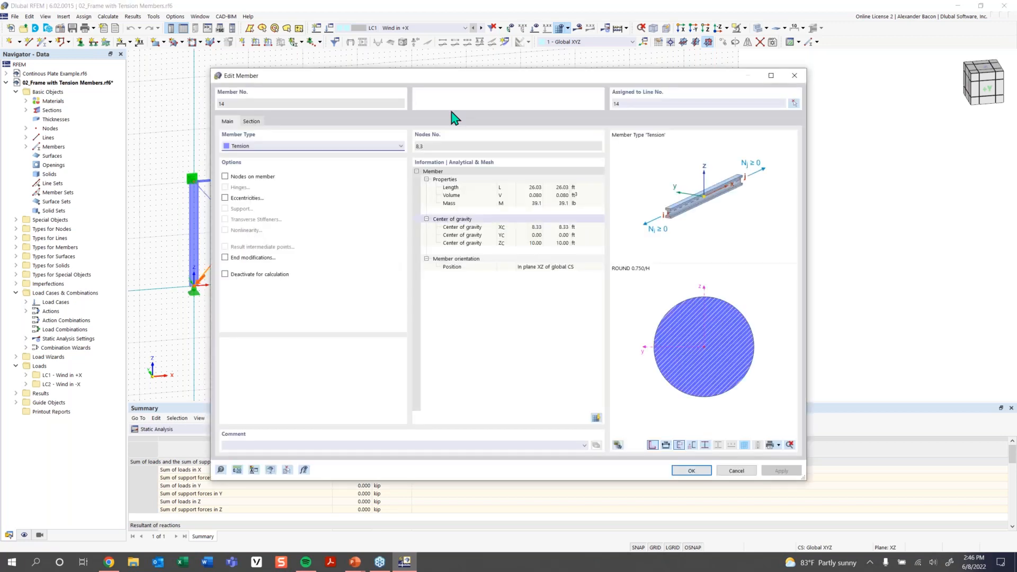
pyautogui.moveTo(378, 83); pyautogui.dragTo(359, 303)
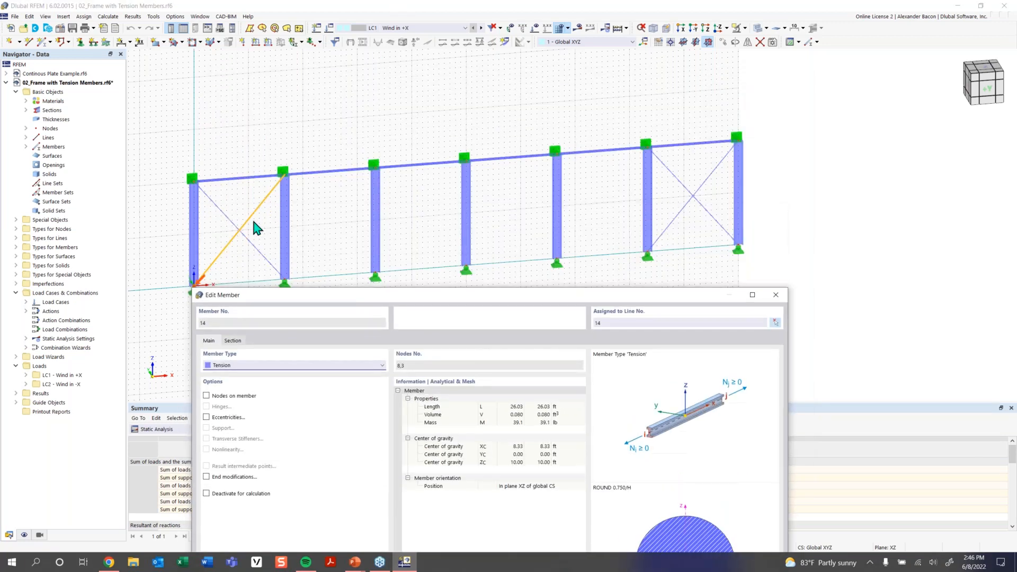
pyautogui.moveTo(295, 304); pyautogui.dragTo(267, 116)
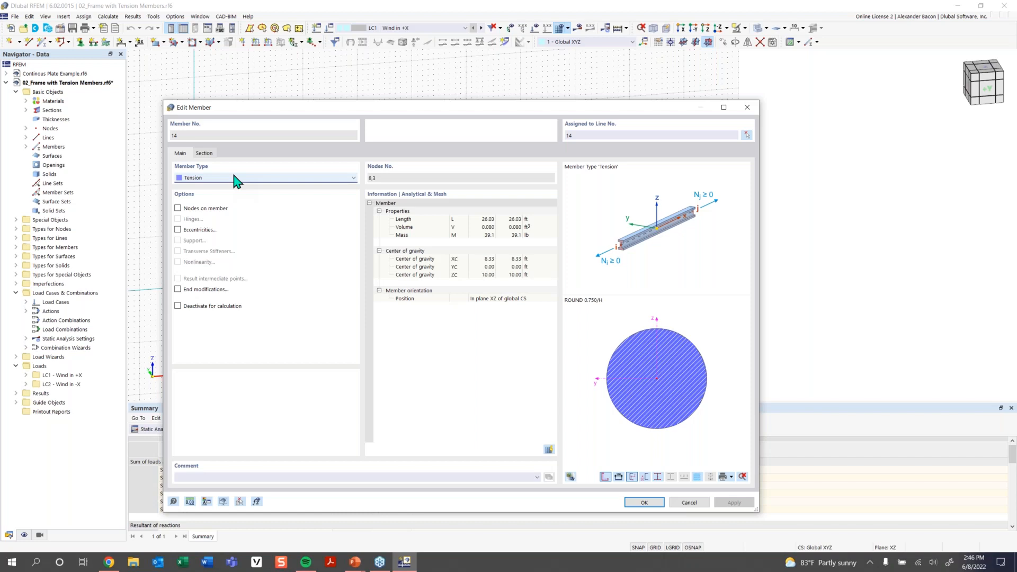
pyautogui.click(748, 108)
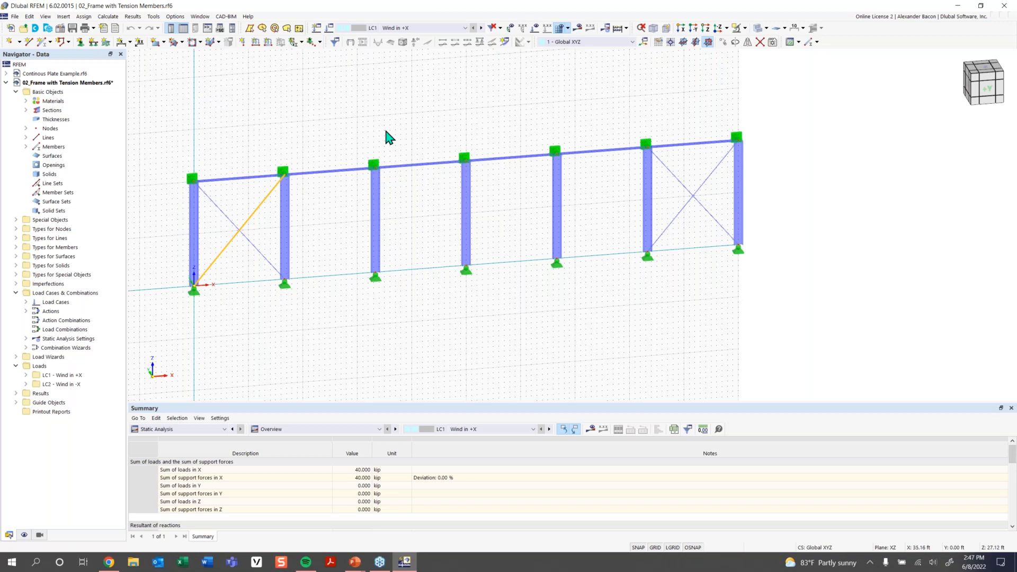
# Hide the work plane grid and view the frame with its cross-bracing obliquely.
pyautogui.click(655, 547)
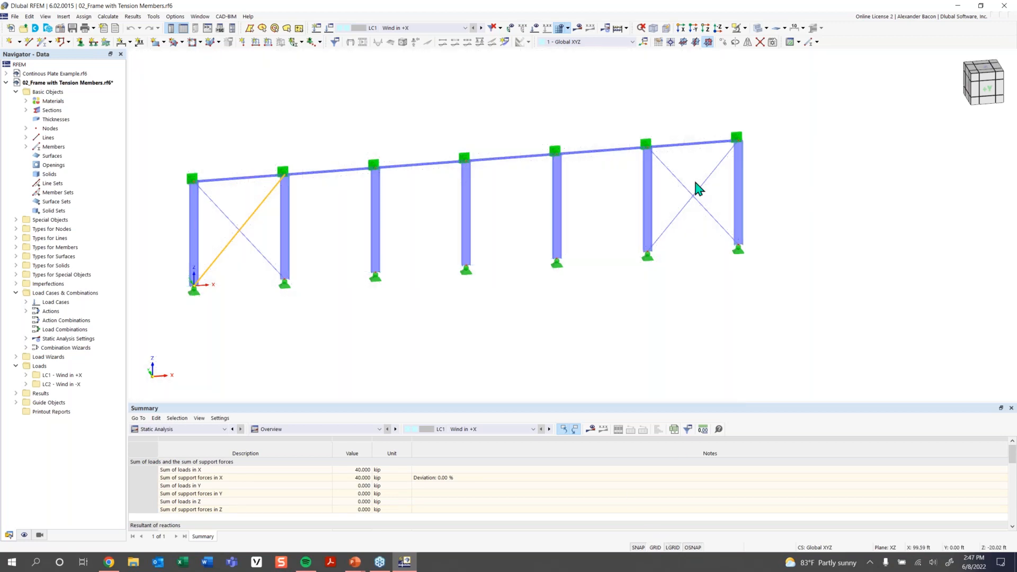
pyautogui.moveTo(498, 320); pyautogui.dragTo(512, 324, button='middle')
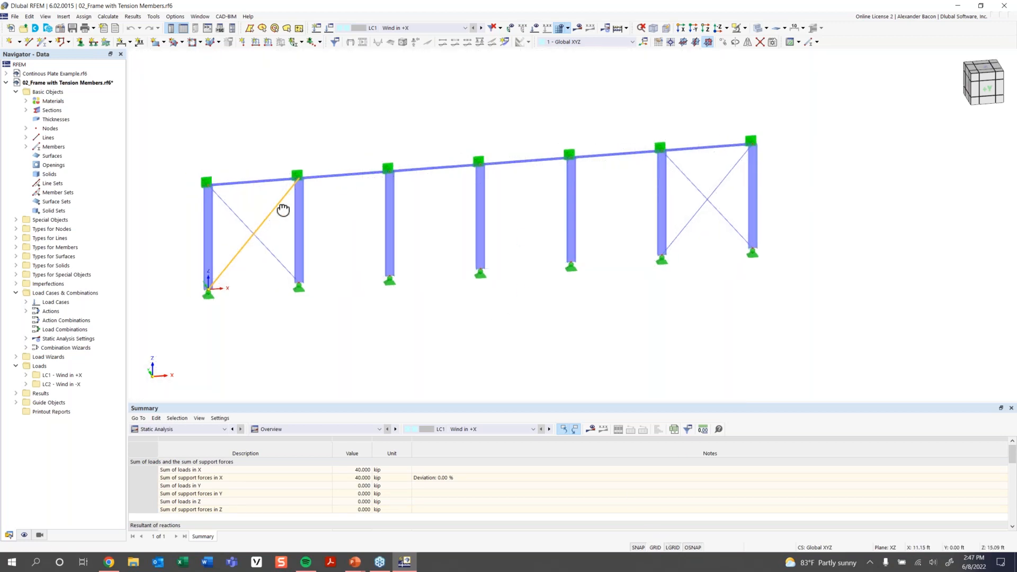
pyautogui.keyDown('ctrl'); pyautogui.moveTo(284, 211); pyautogui.dragTo(320, 216, button='middle'); pyautogui.keyUp('ctrl')
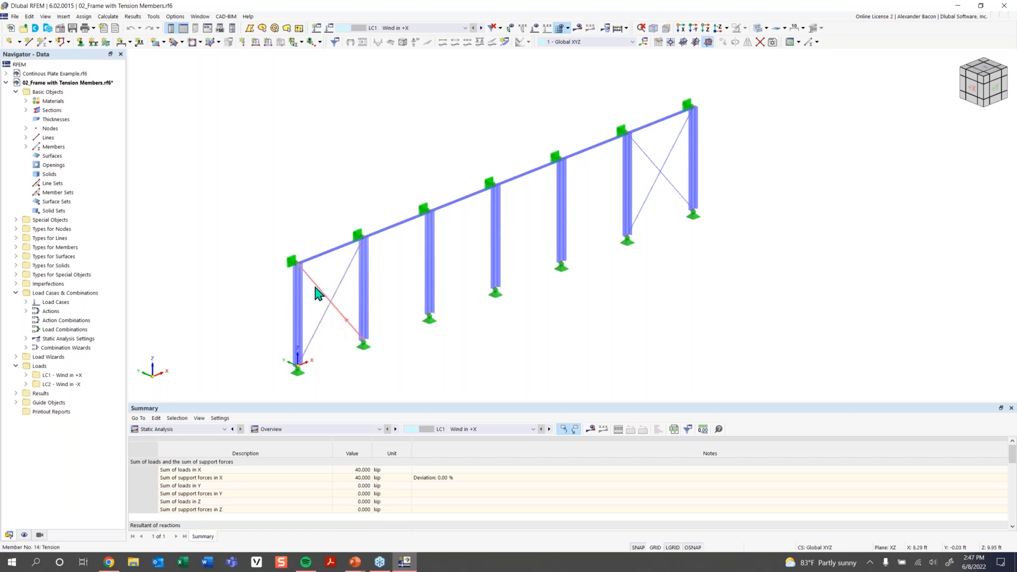
# Delete the crossed tension diagonals in the first and last bays of the frame, accepting the deletion of results and mesh.
pyautogui.moveTo(348, 324)
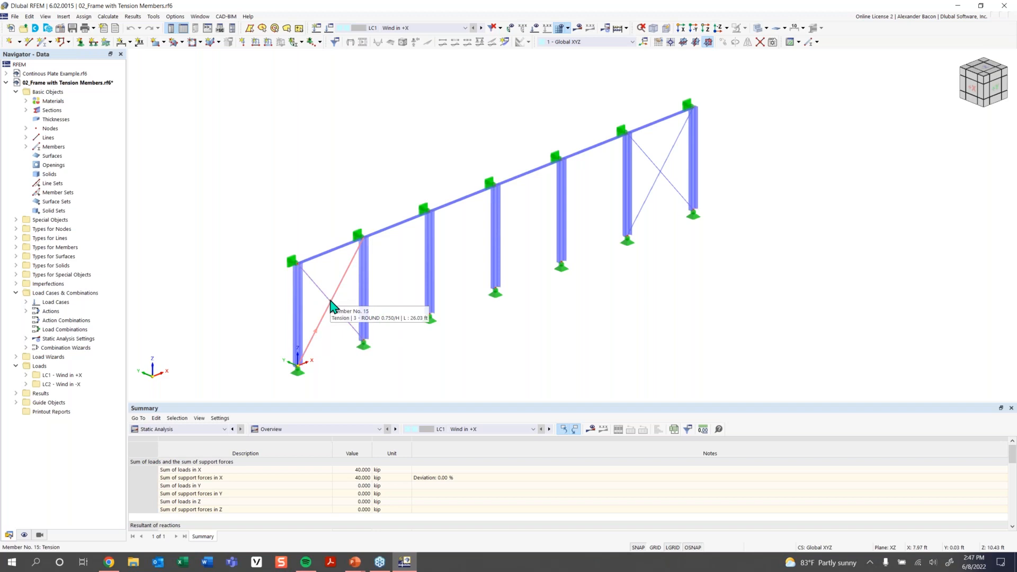
pyautogui.moveTo(332, 304)
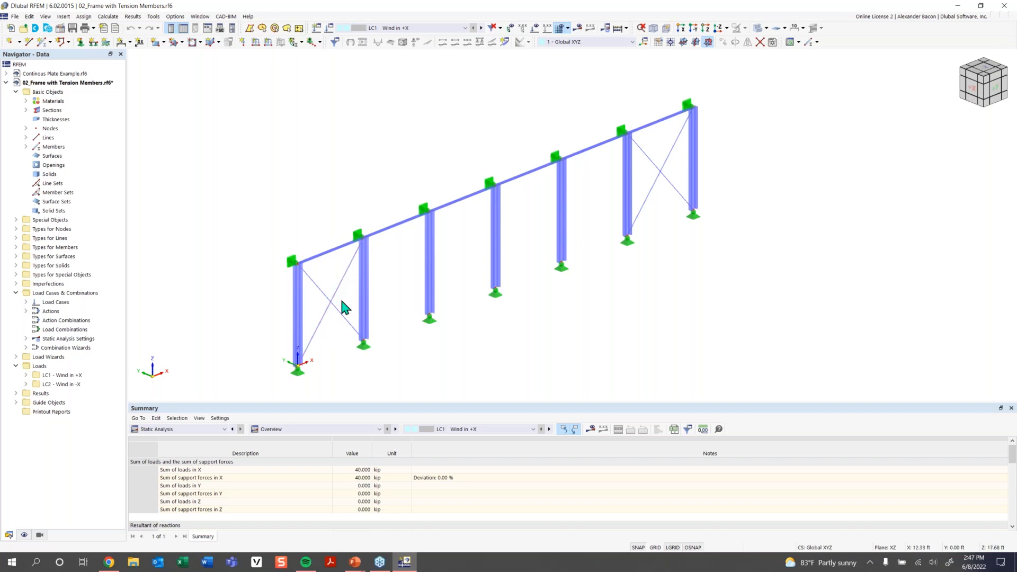
pyautogui.keyDown('ctrl'); pyautogui.moveTo(623, 276); pyautogui.dragTo(166, 265, button='middle'); pyautogui.keyUp('ctrl')
pyautogui.moveTo(232, 254); pyautogui.dragTo(220, 318)
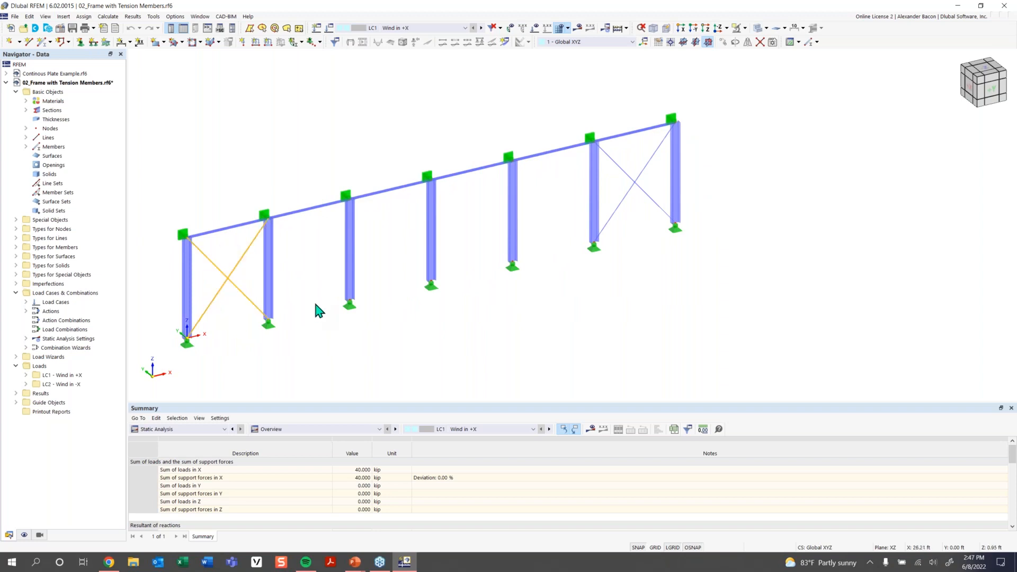
pyautogui.press('Delete')
pyautogui.click(548, 325)
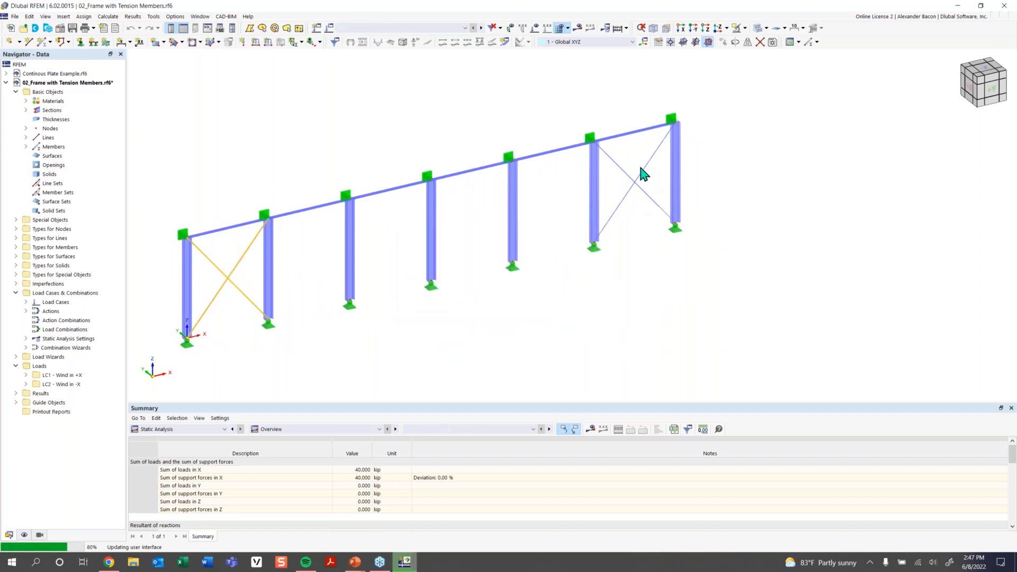
pyautogui.moveTo(645, 153); pyautogui.dragTo(634, 236)
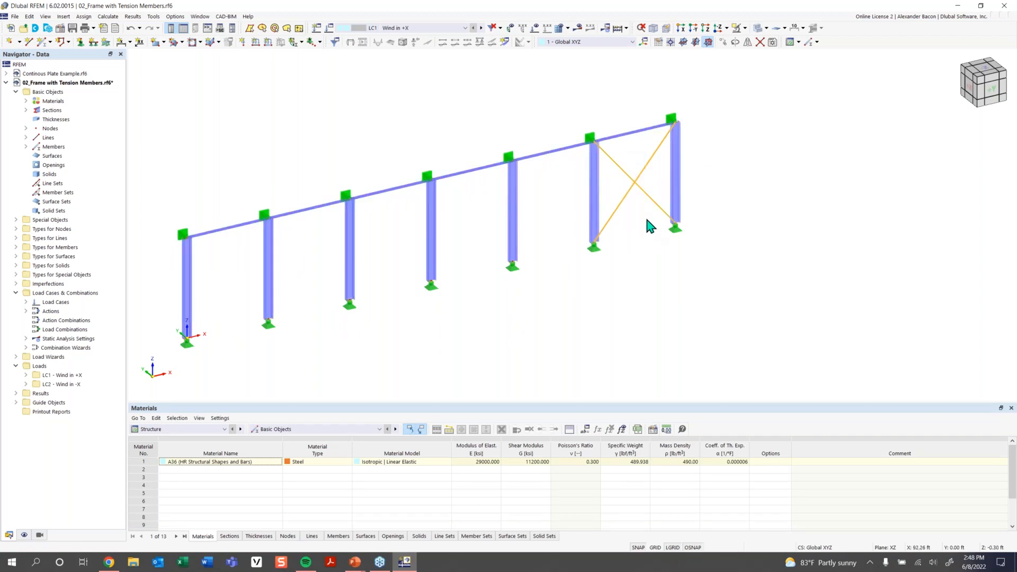
pyautogui.press('Delete')
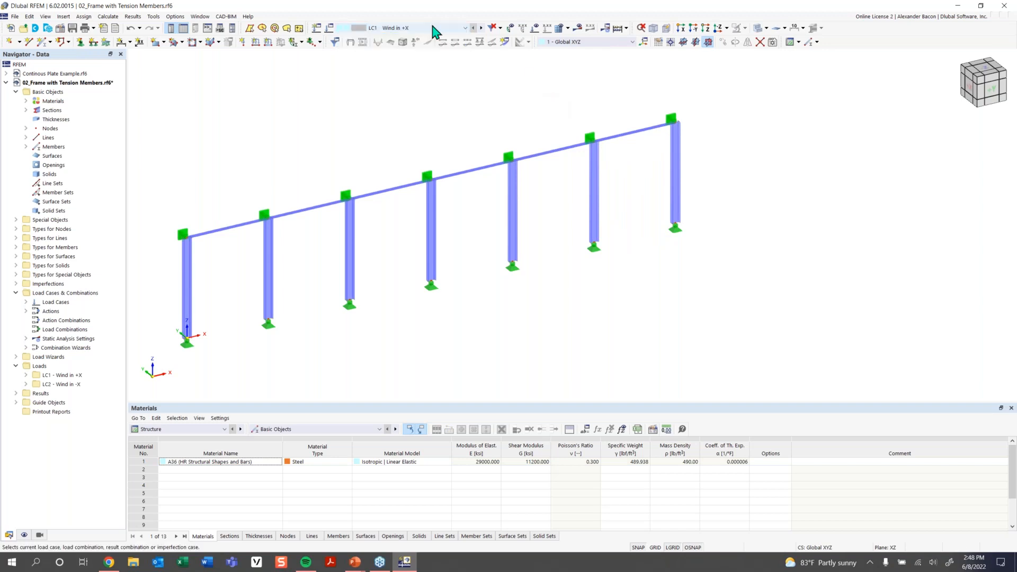
# Display the loads of load case LC1 - Wind in +X and try to calculate it on the unbraced frame.
pyautogui.click(535, 28)
pyautogui.moveTo(362, 125); pyautogui.dragTo(390, 116, button='middle')
pyautogui.scroll(-1, 390, 115)
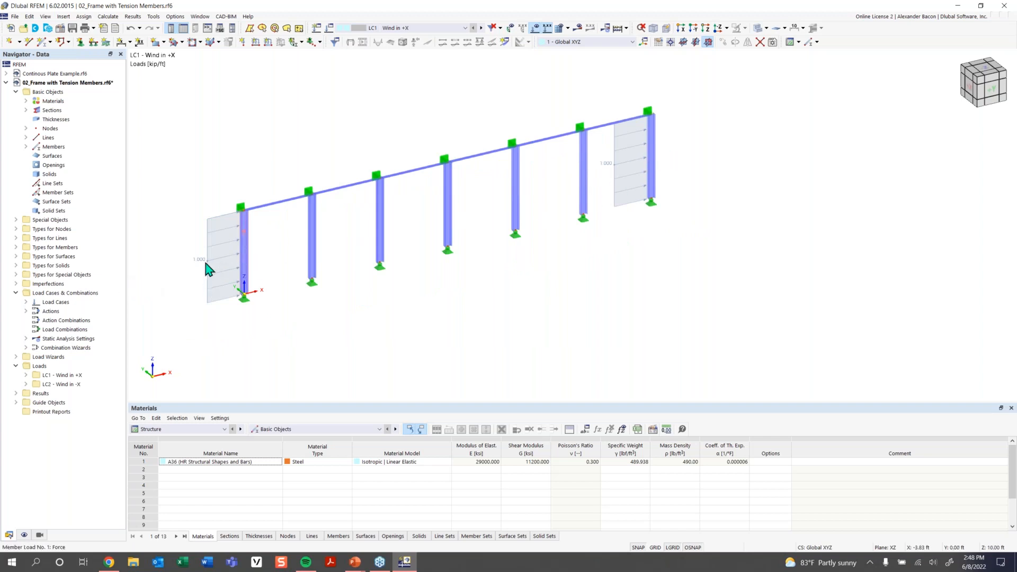
pyautogui.click(578, 28)
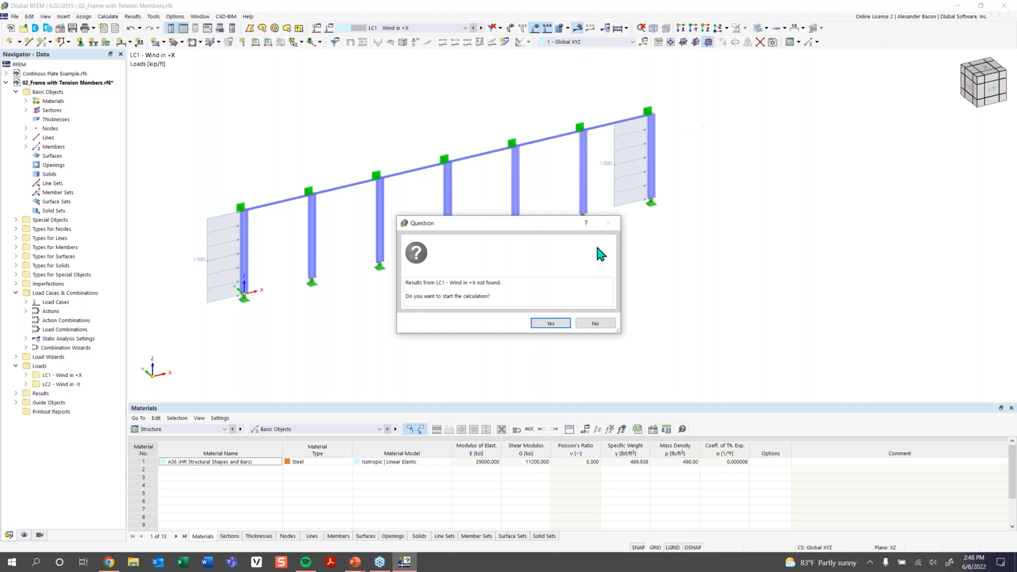
pyautogui.click(547, 324)
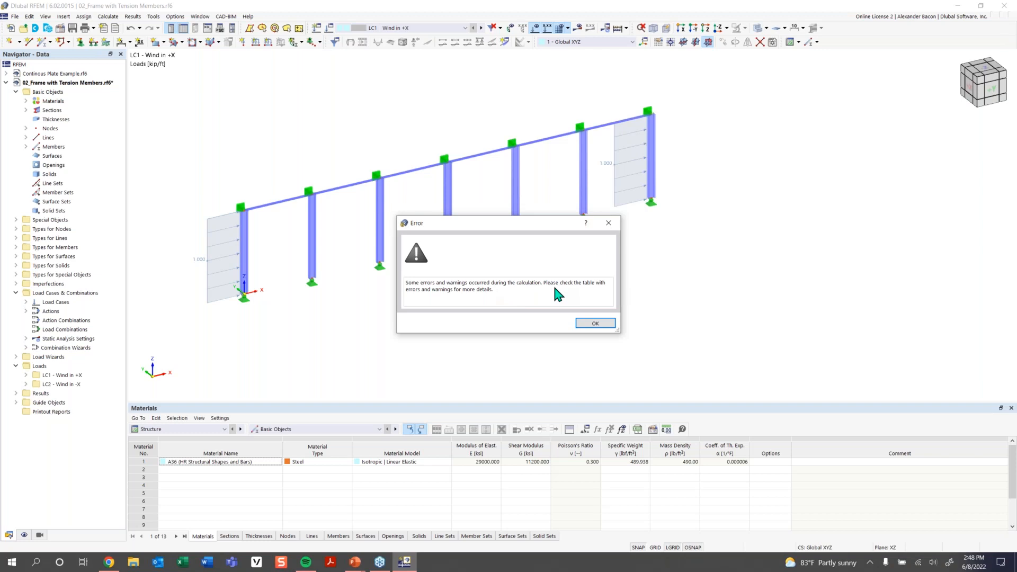
pyautogui.click(597, 325)
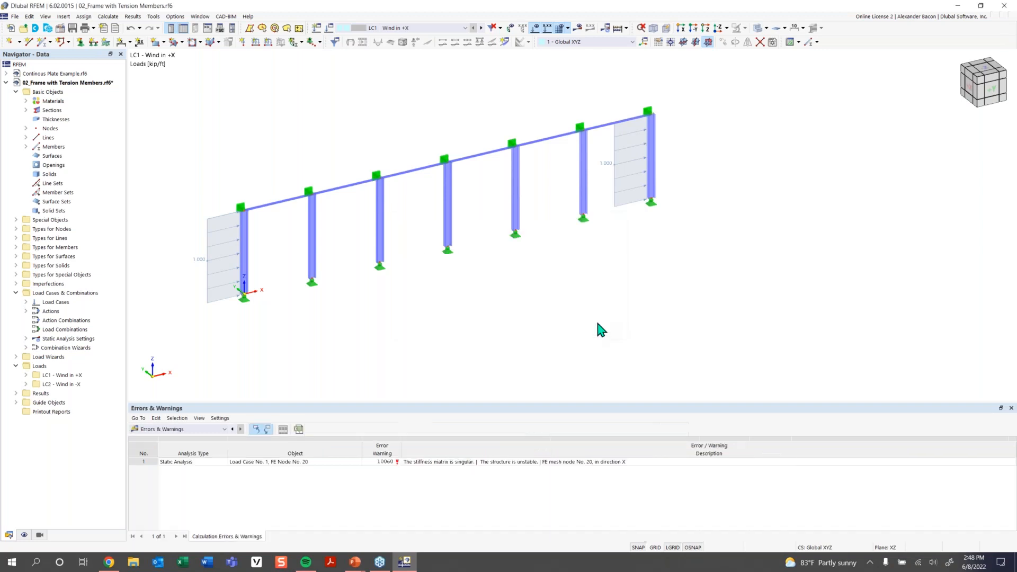
# Examine the calculation error's description and mark the affected FE mesh node in the model.
pyautogui.click(397, 462)
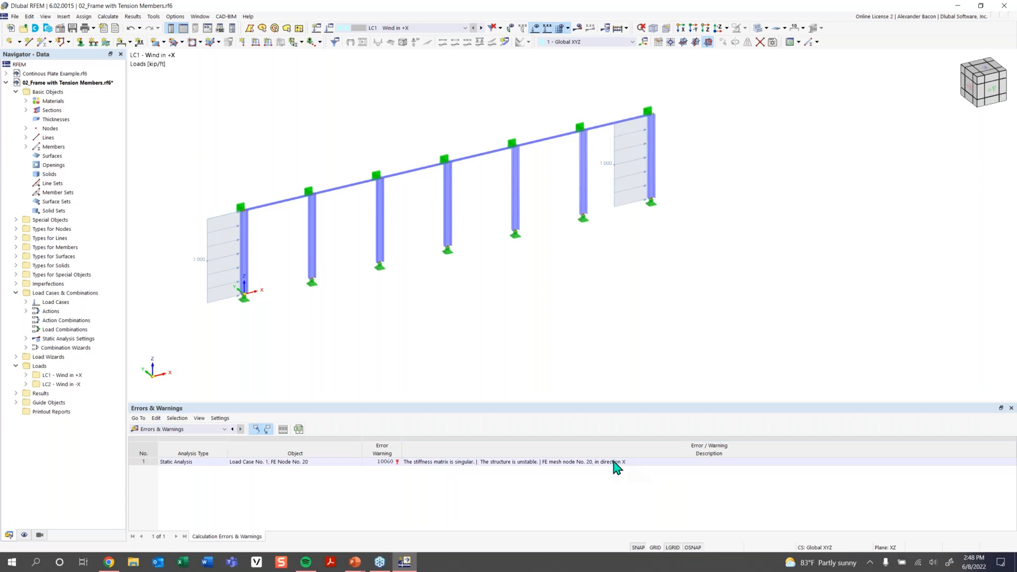
pyautogui.click(570, 463)
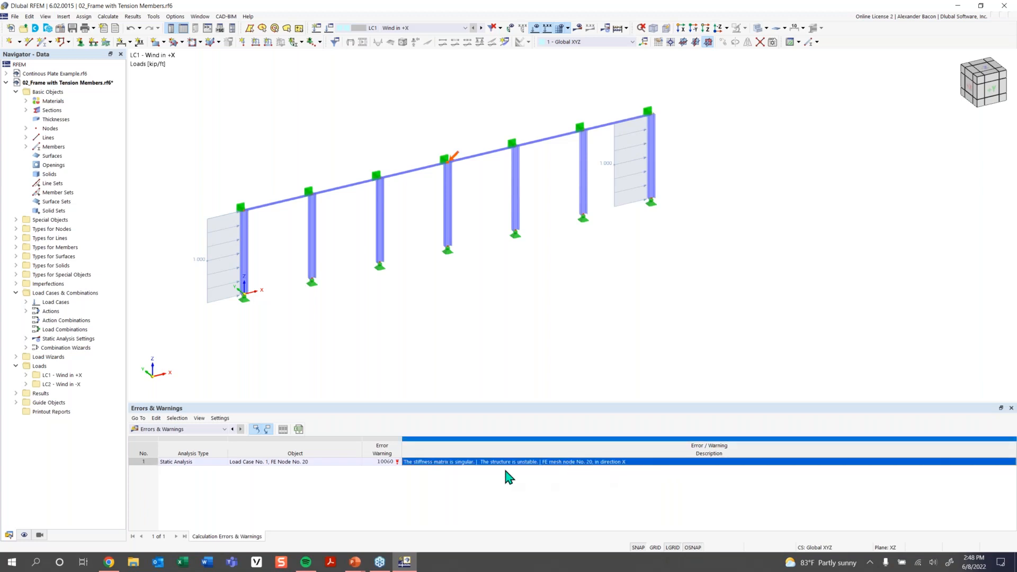
pyautogui.click(485, 466)
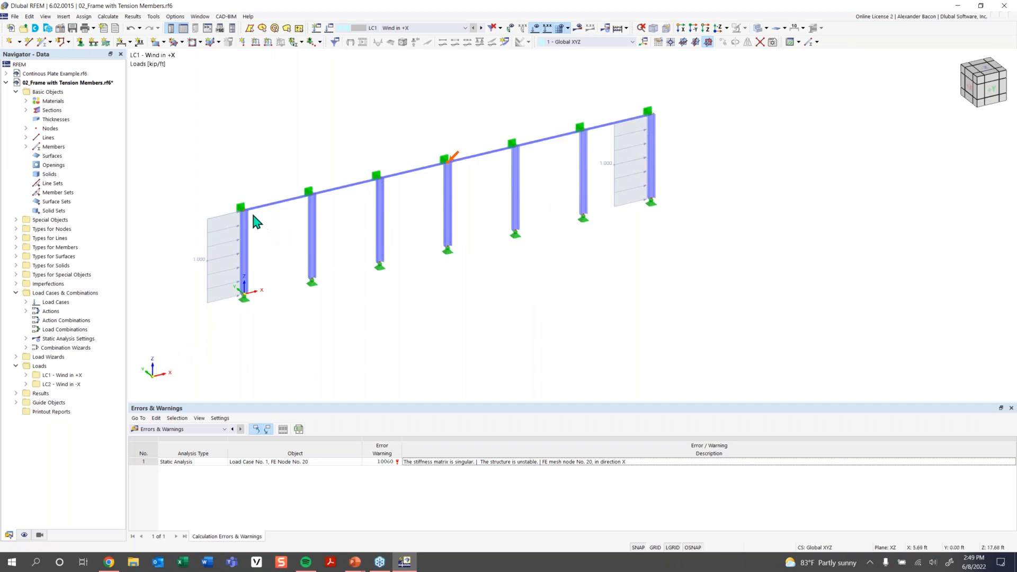
# Inspect the member type of the top horizontal member between the third and fourth columns without changing anything.
pyautogui.scroll(2, 245, 267)
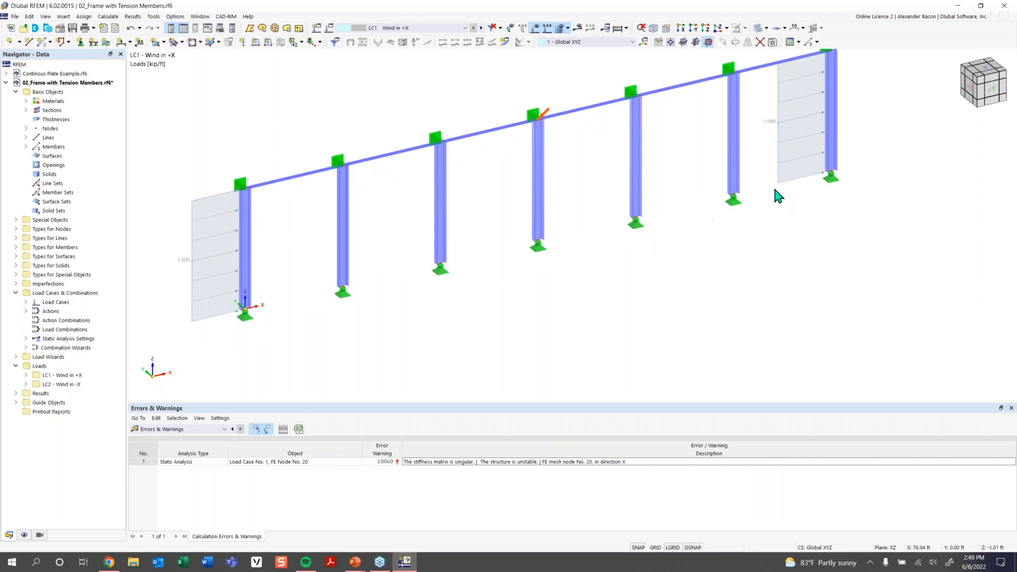
pyautogui.moveTo(752, 75); pyautogui.dragTo(726, 86, button='middle')
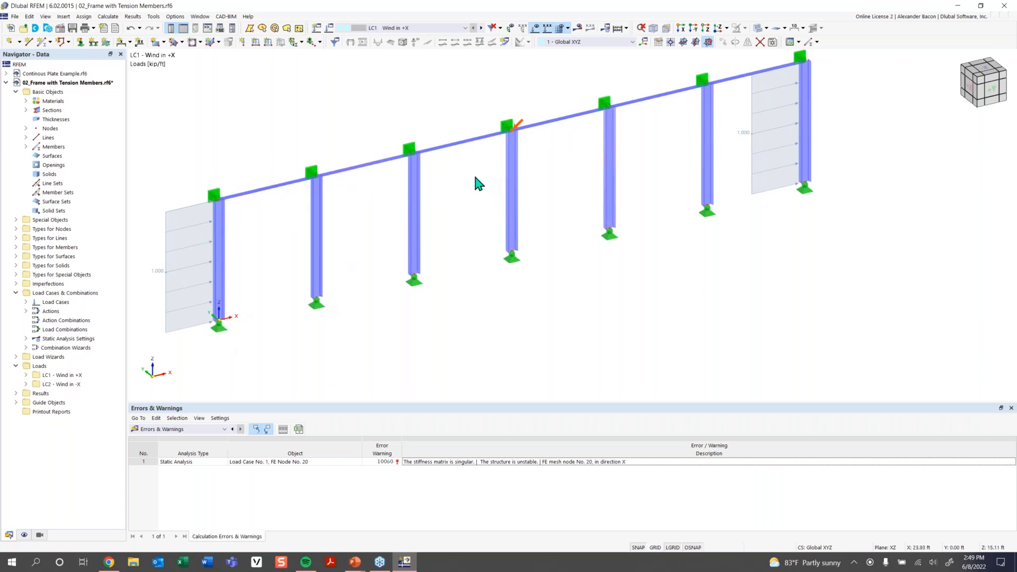
pyautogui.doubleClick(461, 138)
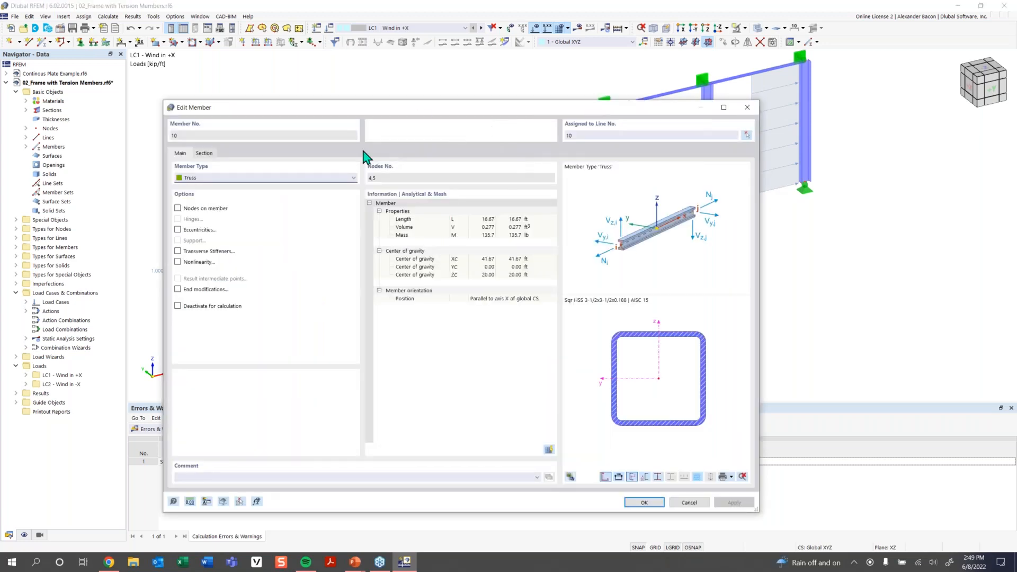
pyautogui.click(741, 107)
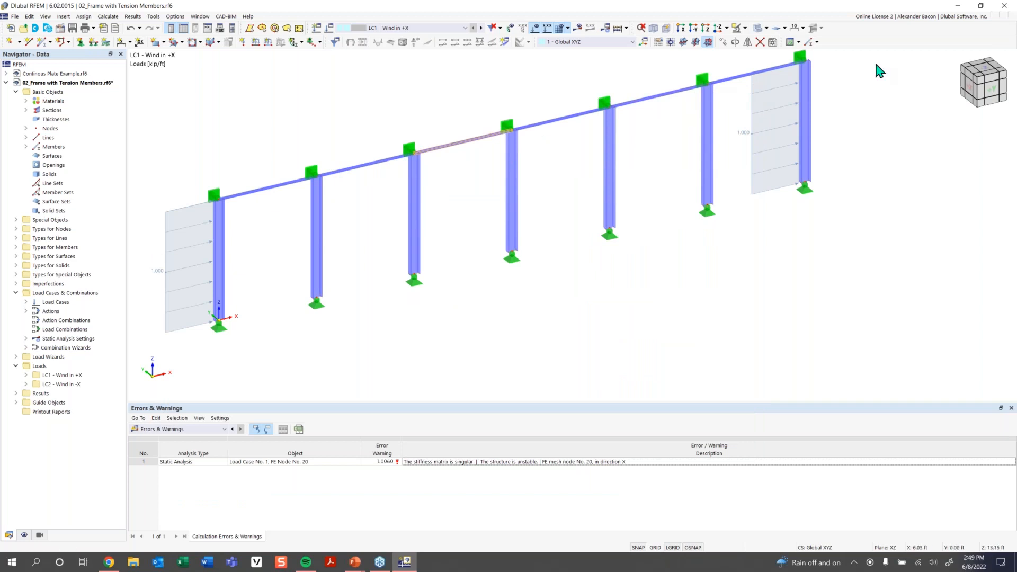
pyautogui.scroll(-2, 688, 241)
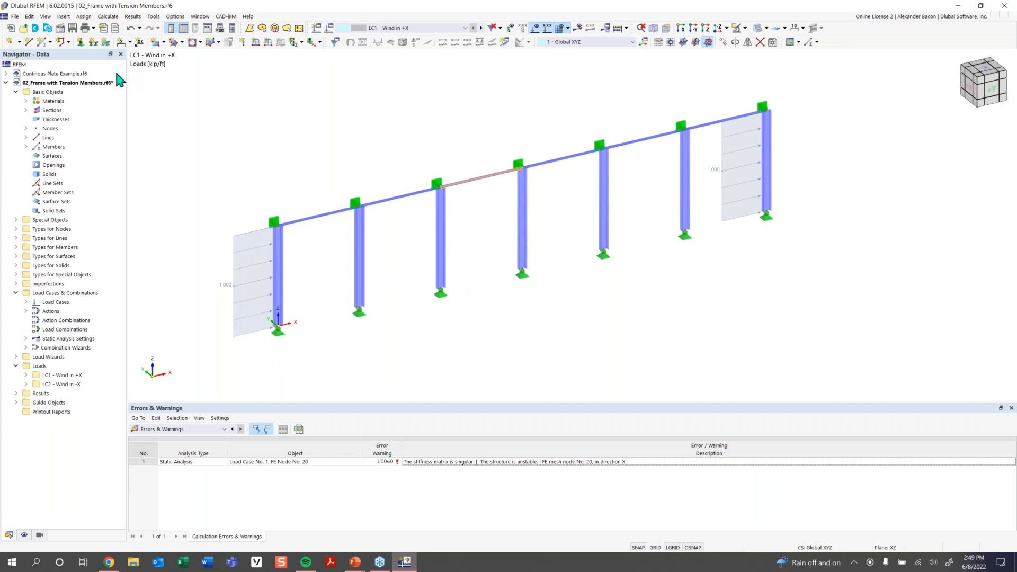
# Set up a new member of type Tension with section 3 - ROUND 0.750/H in A36 steel.
pyautogui.click(42, 41)
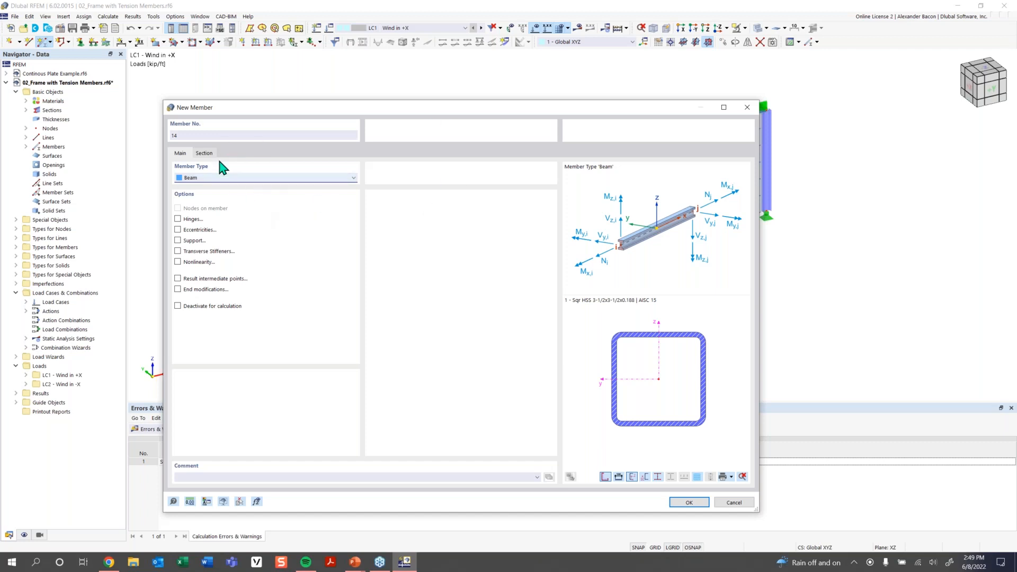
pyautogui.click(211, 177)
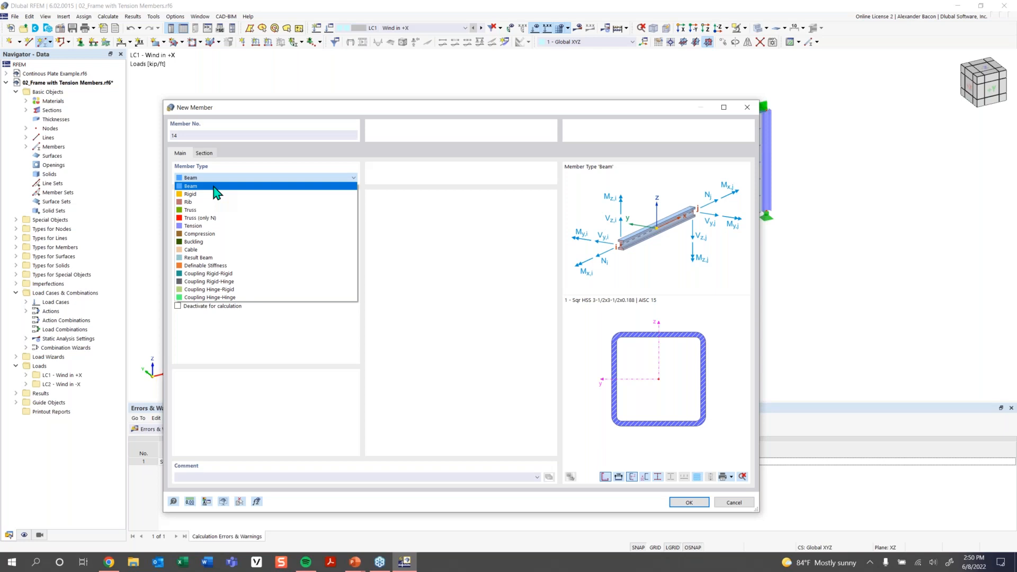
pyautogui.click(207, 227)
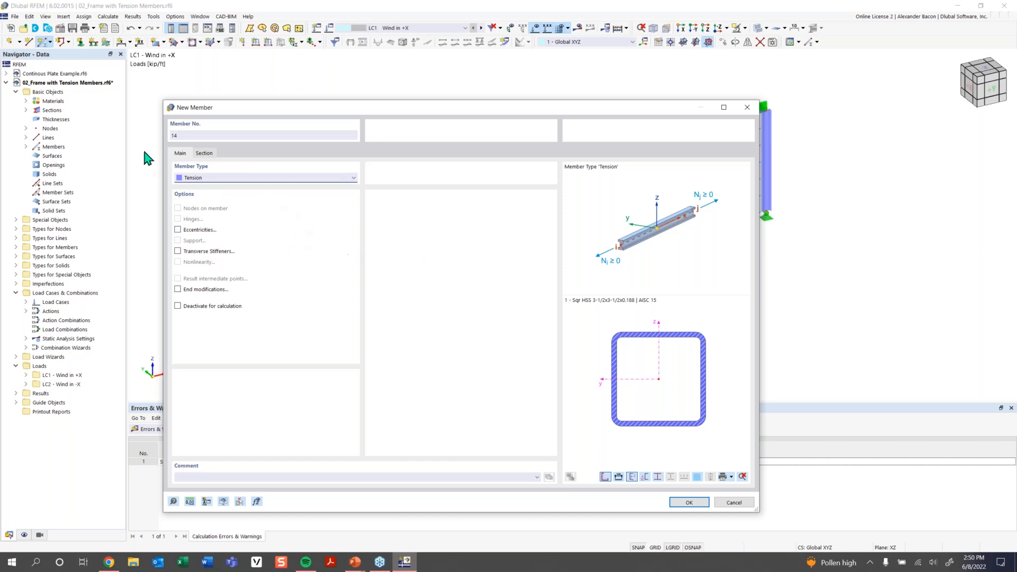
pyautogui.click(205, 154)
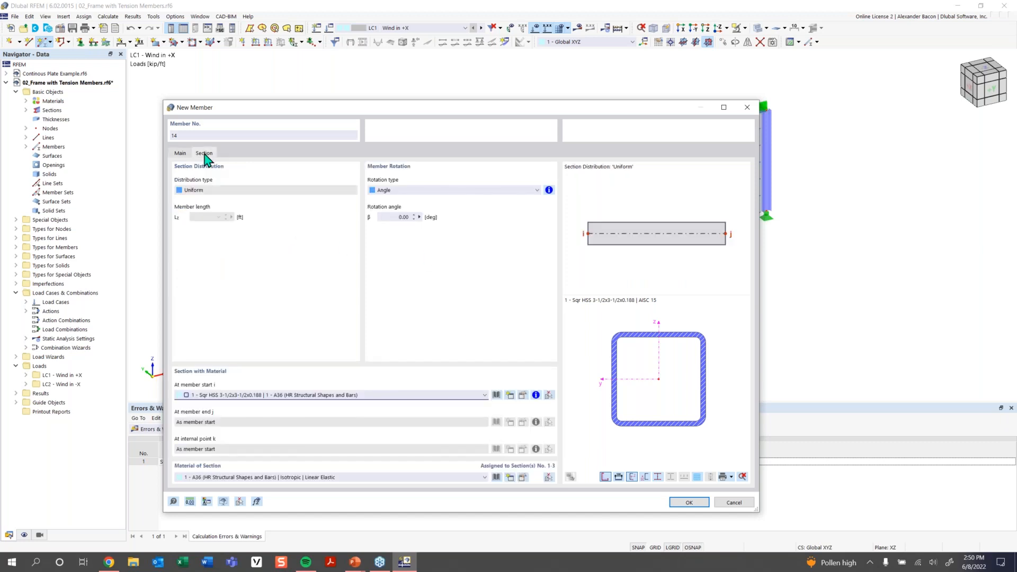
pyautogui.click(437, 395)
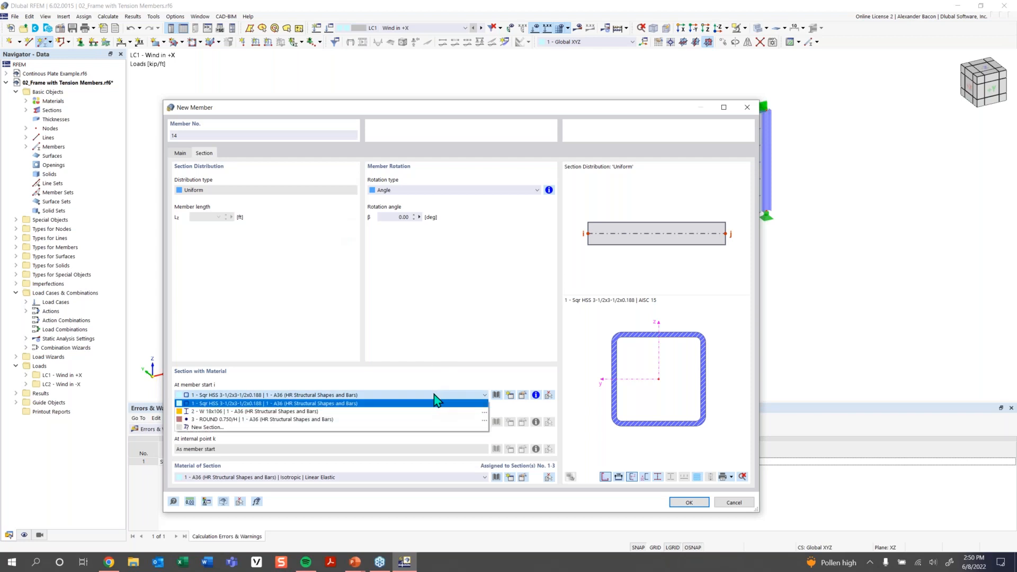
pyautogui.click(392, 420)
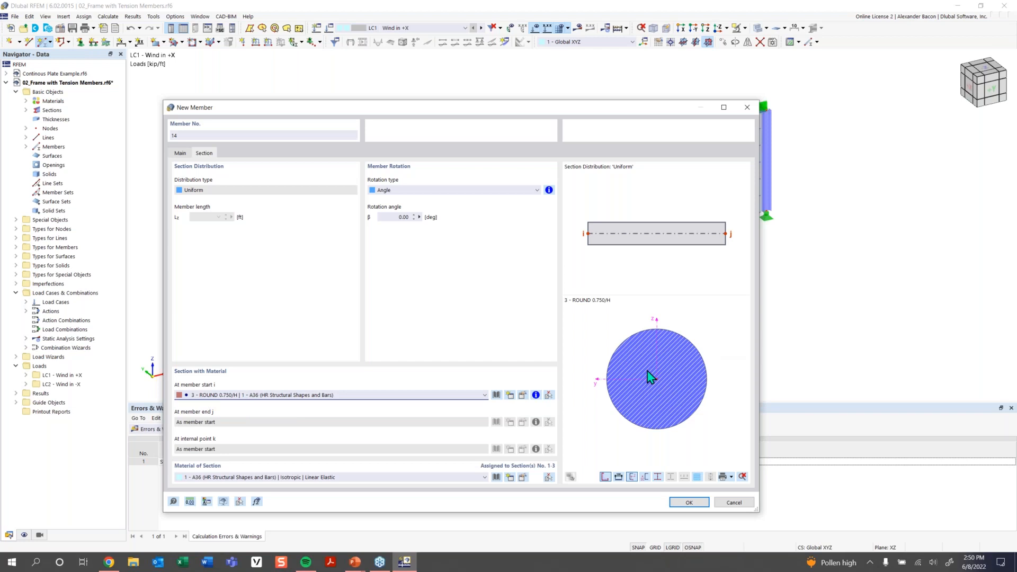
pyautogui.click(688, 502)
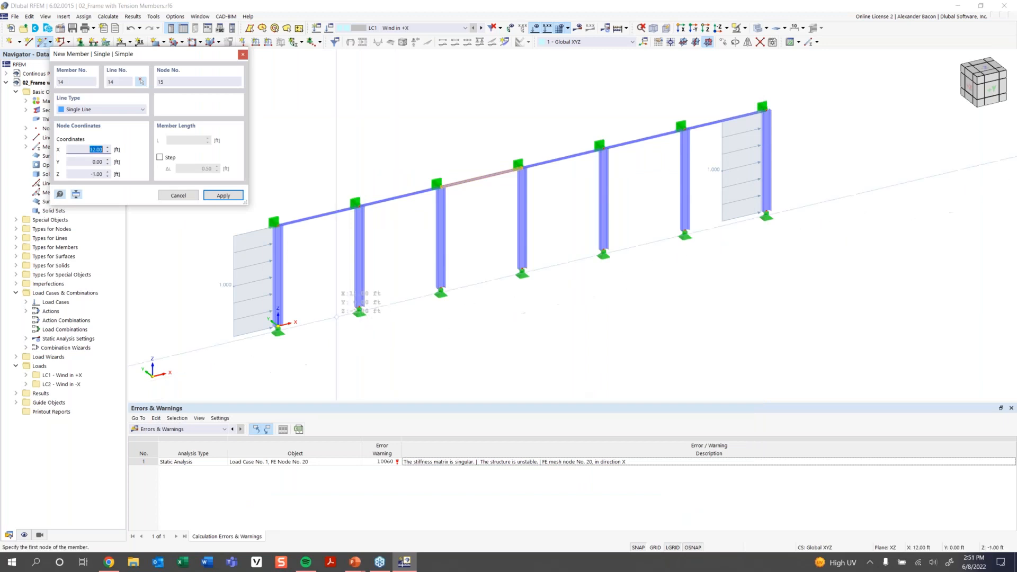
# Draw two crossed tension diagonals between the column bases and tops of the first bay, accepting deletion of results and mesh, and save the model.
pyautogui.click(278, 323)
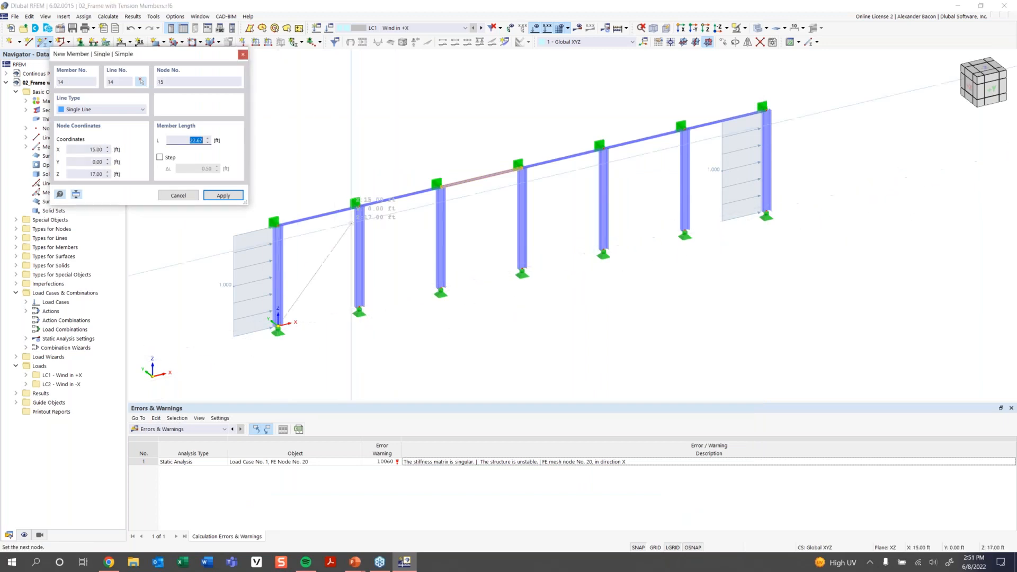
pyautogui.click(360, 207)
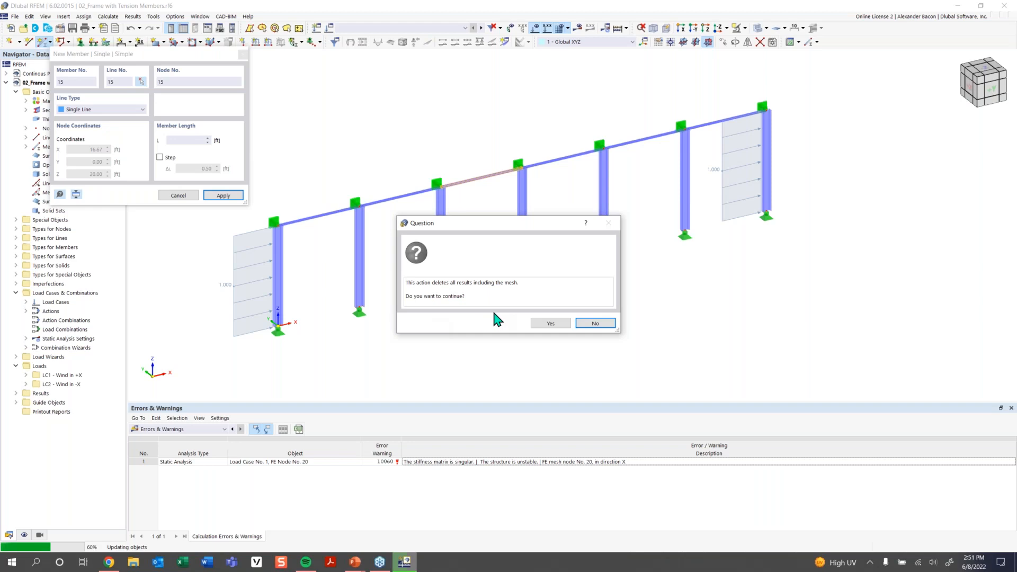
pyautogui.click(548, 325)
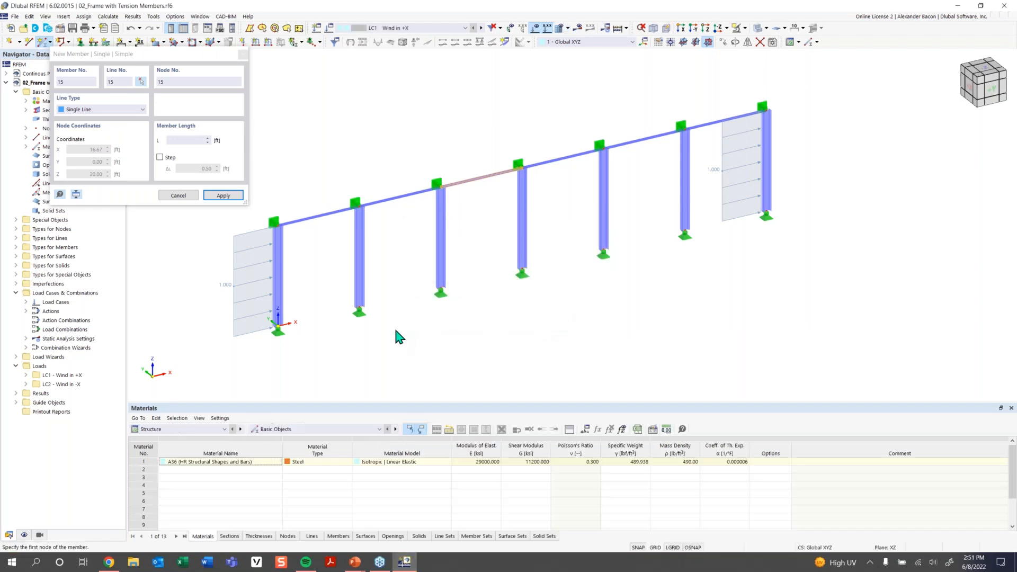
pyautogui.click(359, 311)
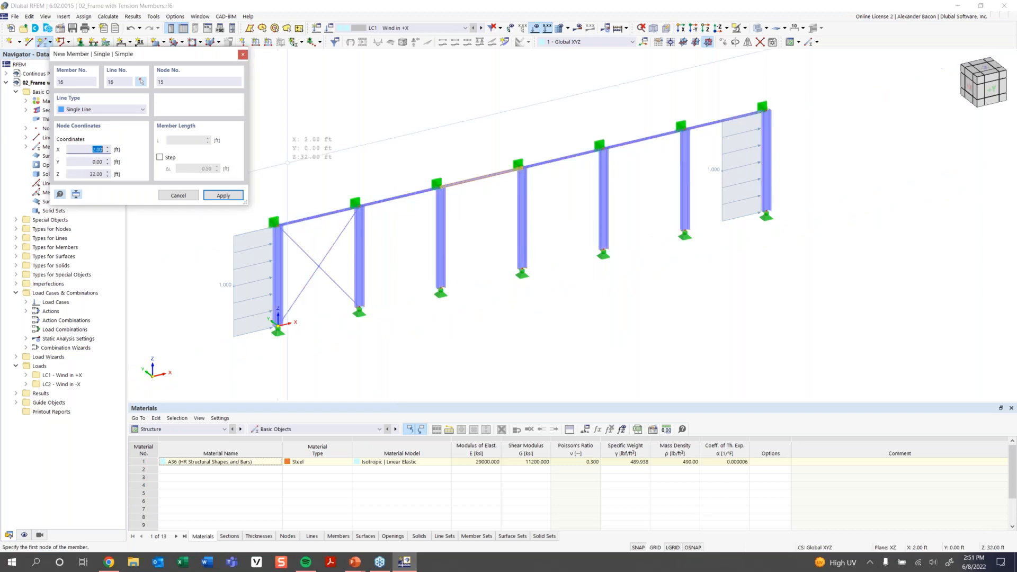
pyautogui.press('Escape')
pyautogui.rightClick(289, 159)
pyautogui.click(294, 127)
pyautogui.click(293, 127)
pyautogui.scroll(-2, 563, 321)
pyautogui.moveTo(562, 325); pyautogui.dragTo(515, 334, button='middle')
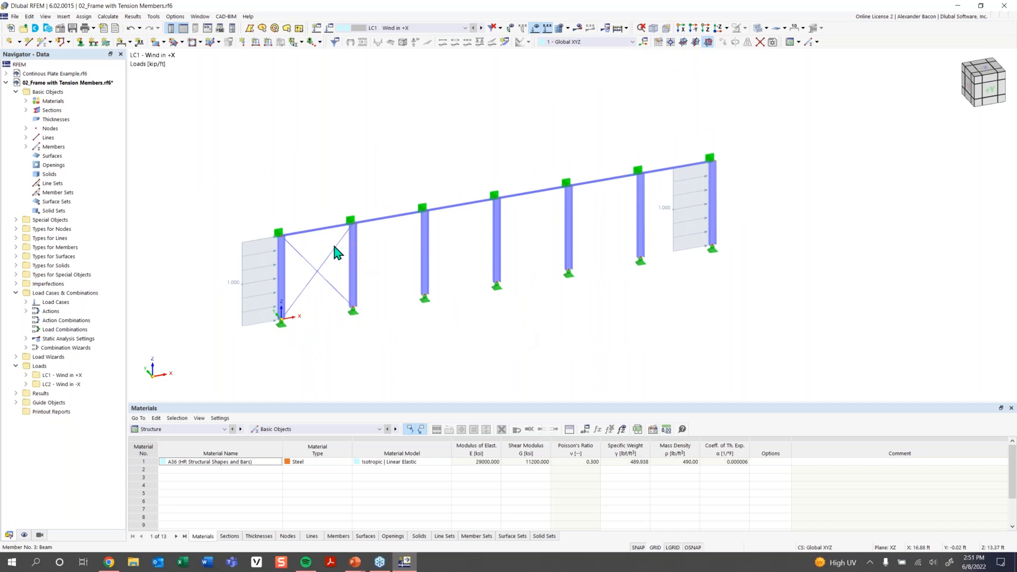
pyautogui.hotkey('ctrl', 's')
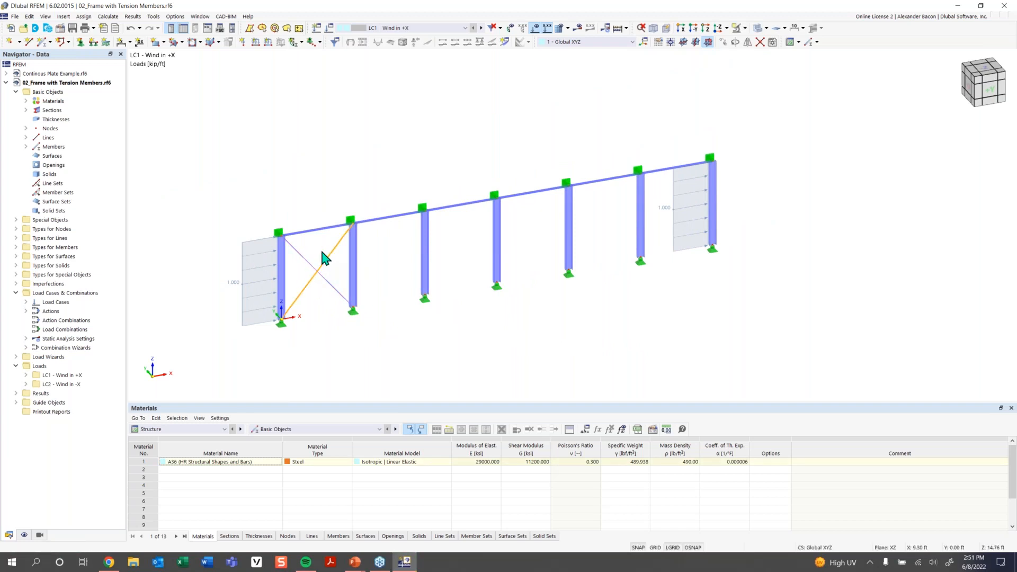
# Move the two crossed diagonals to the last bay and copy them back by -83.33 ft in X into the first bay.
pyautogui.moveTo(324, 248); pyautogui.dragTo(313, 297)
pyautogui.keyDown('ctrl'); pyautogui.moveTo(344, 290); pyautogui.dragTo(711, 244); pyautogui.keyUp('ctrl')
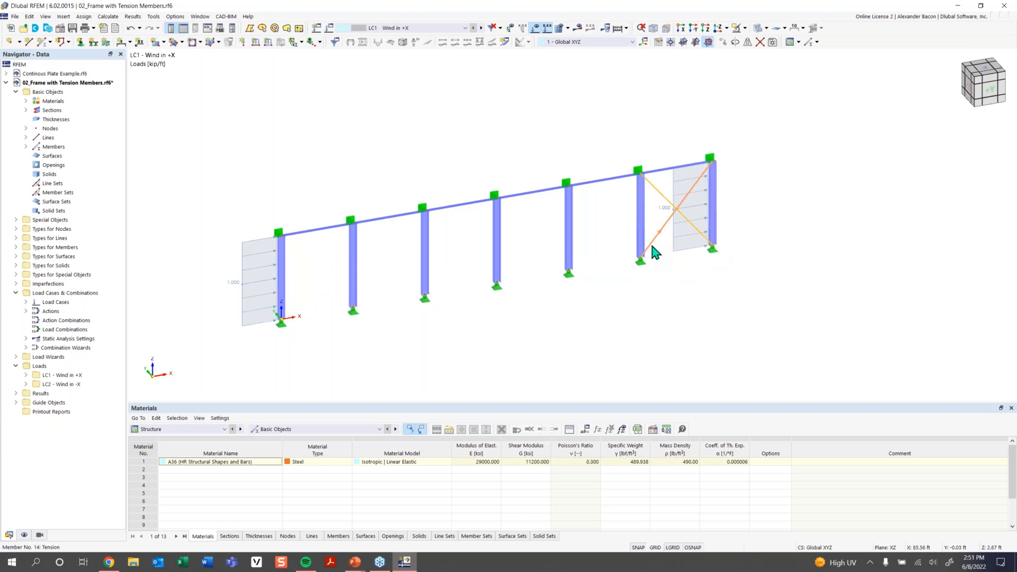
pyautogui.keyDown('ctrl'); pyautogui.moveTo(655, 249); pyautogui.dragTo(285, 325); pyautogui.keyUp('ctrl')
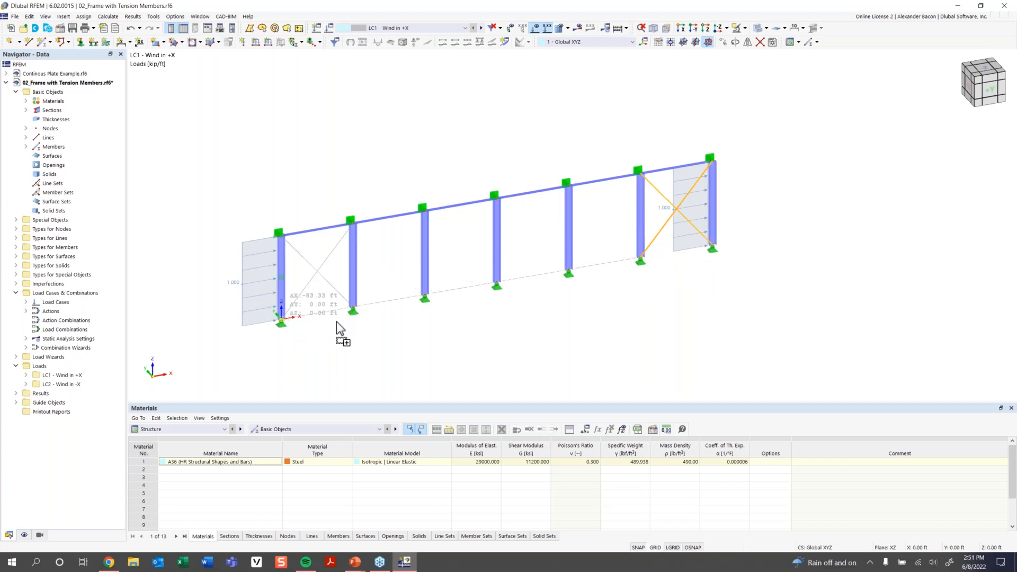
pyautogui.click(344, 338)
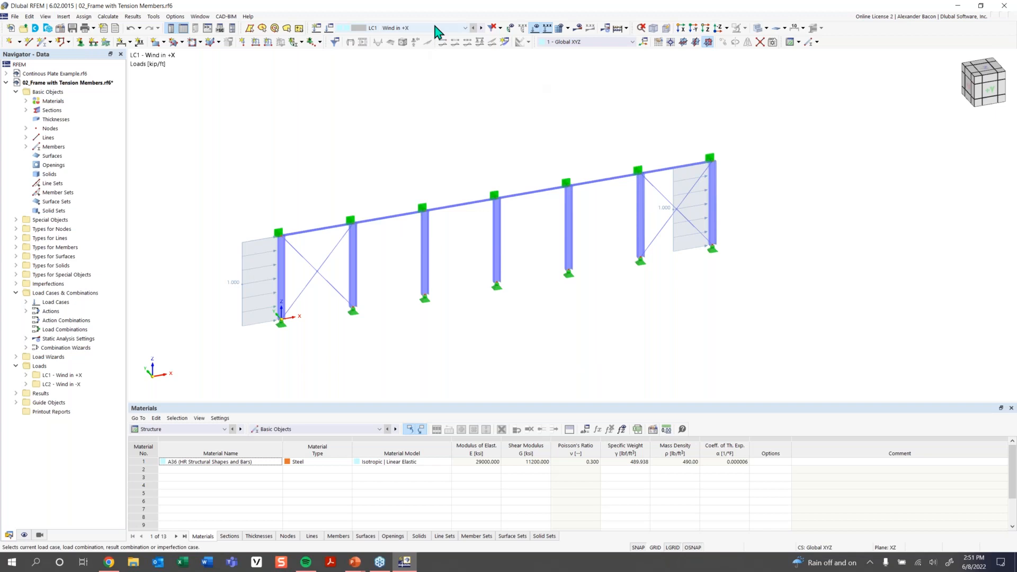
# Calculate load case LC1 - Wind in +X and hide the loads in the deformation display.
pyautogui.click(580, 28)
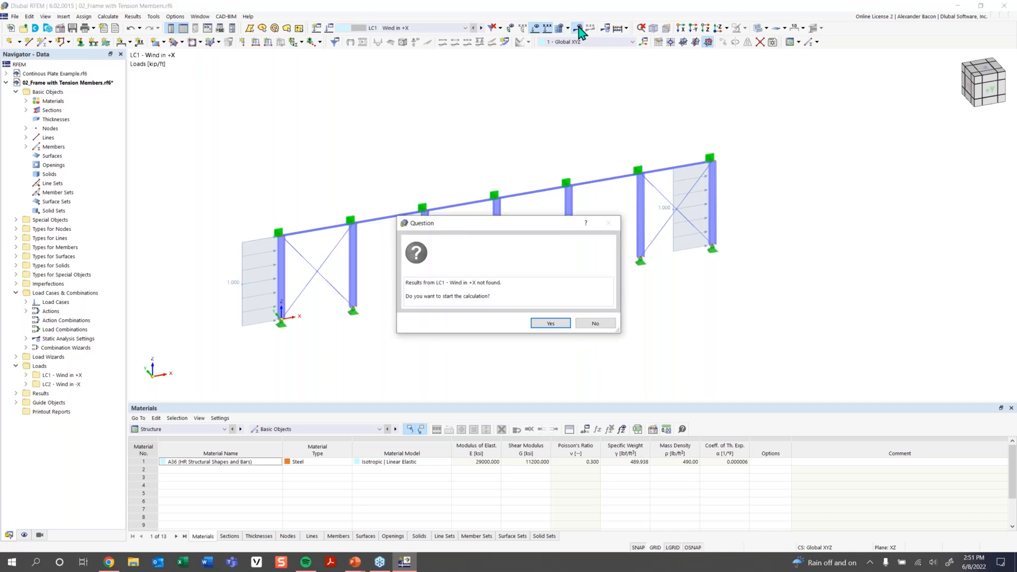
pyautogui.click(554, 323)
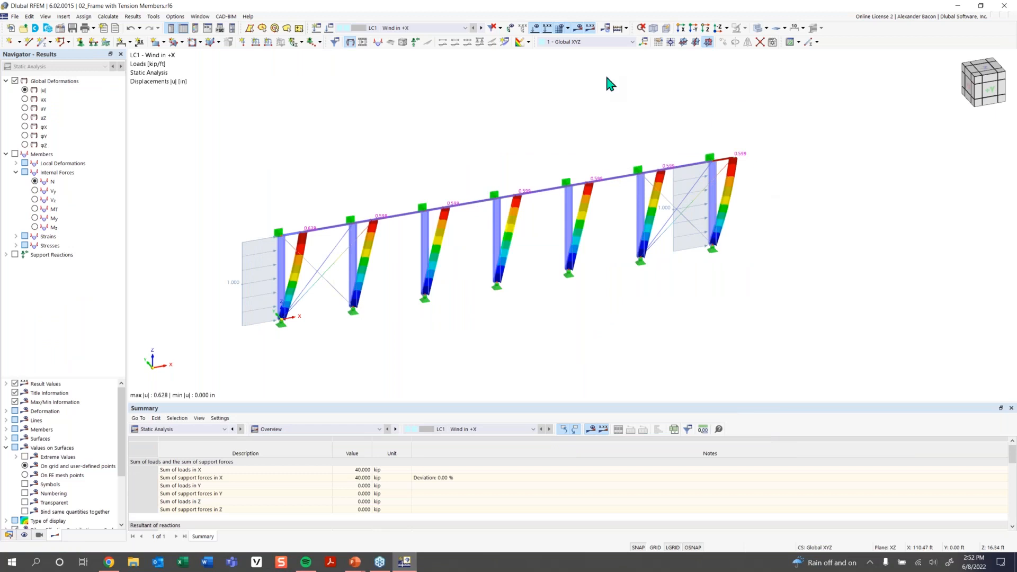
pyautogui.scroll(1, 438, 284)
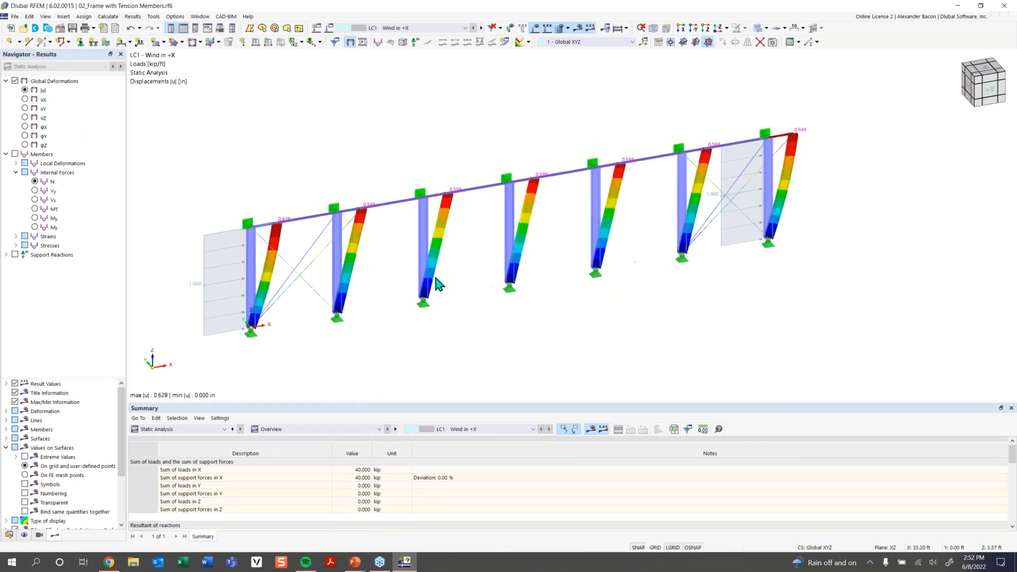
pyautogui.click(534, 32)
pyautogui.scroll(2, 322, 266)
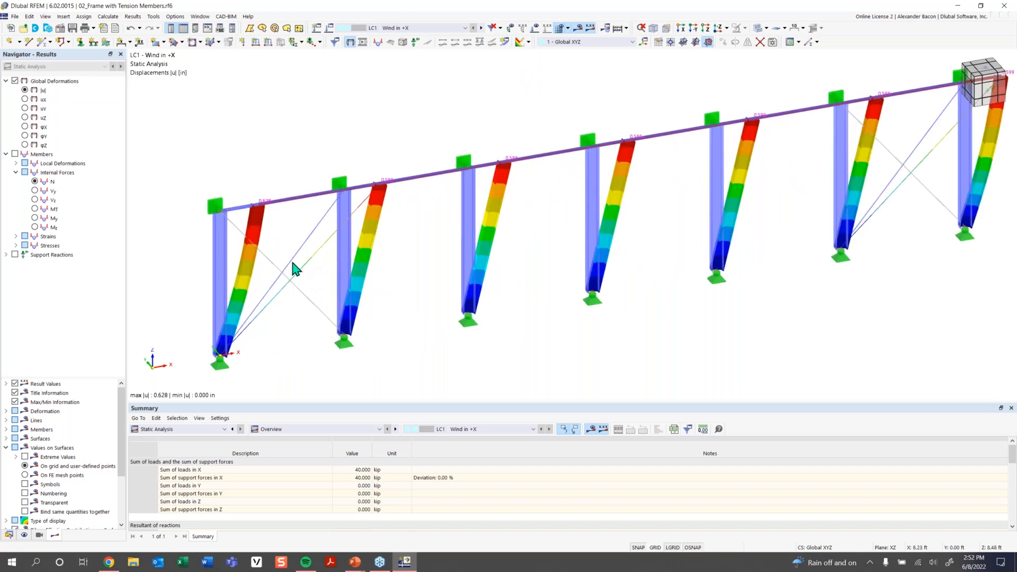
# Examine the deformed shape of the columns and tension diagonals in the first and last braced bays.
pyautogui.scroll(1, 295, 279)
pyautogui.moveTo(295, 280); pyautogui.dragTo(327, 245, button='middle')
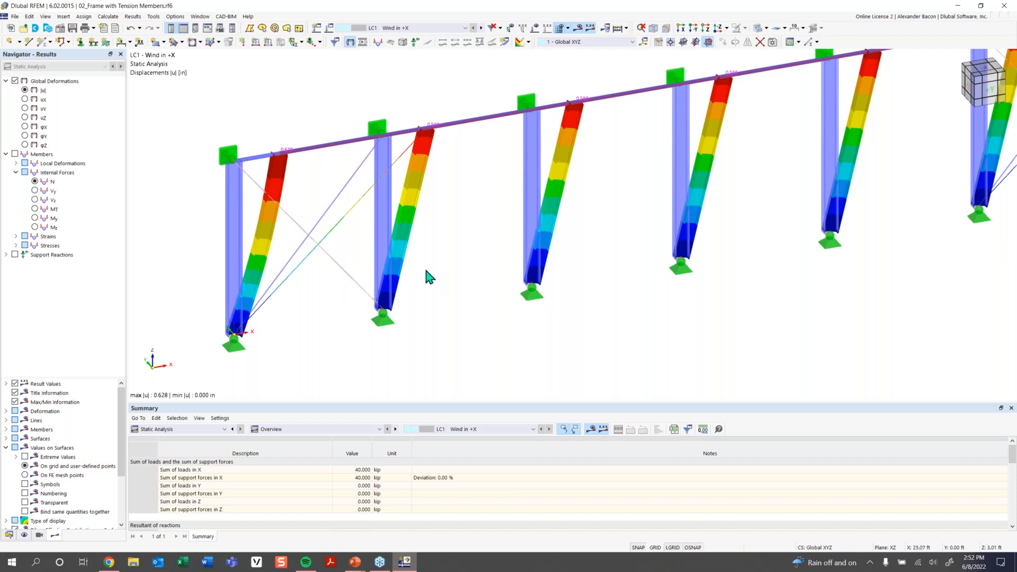
pyautogui.scroll(-1, 532, 267)
pyautogui.scroll(-1, 532, 264)
pyautogui.moveTo(597, 268); pyautogui.dragTo(353, 306, button='middle')
pyautogui.moveTo(657, 256); pyautogui.dragTo(542, 295, button='middle')
pyautogui.scroll(3, 575, 241)
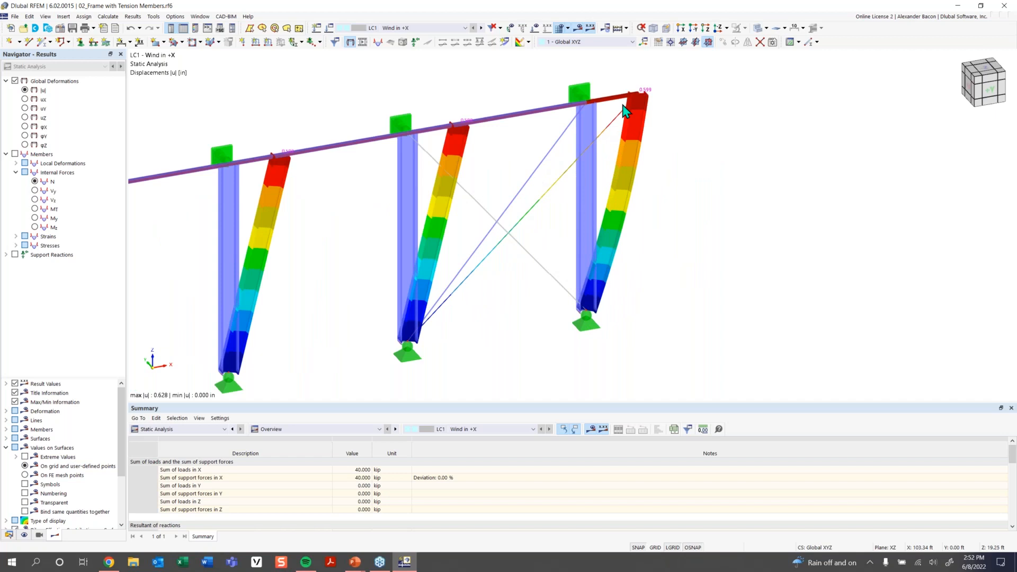
pyautogui.scroll(-4, 604, 103)
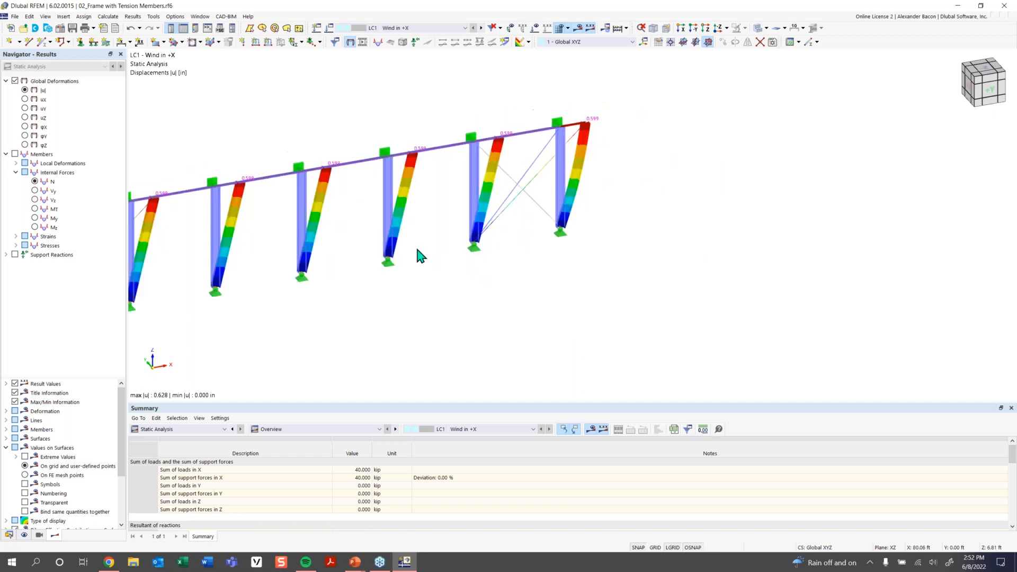
# Display the member axial forces N for LC1 and examine the diagonals in the first and last bays.
pyautogui.click(17, 154)
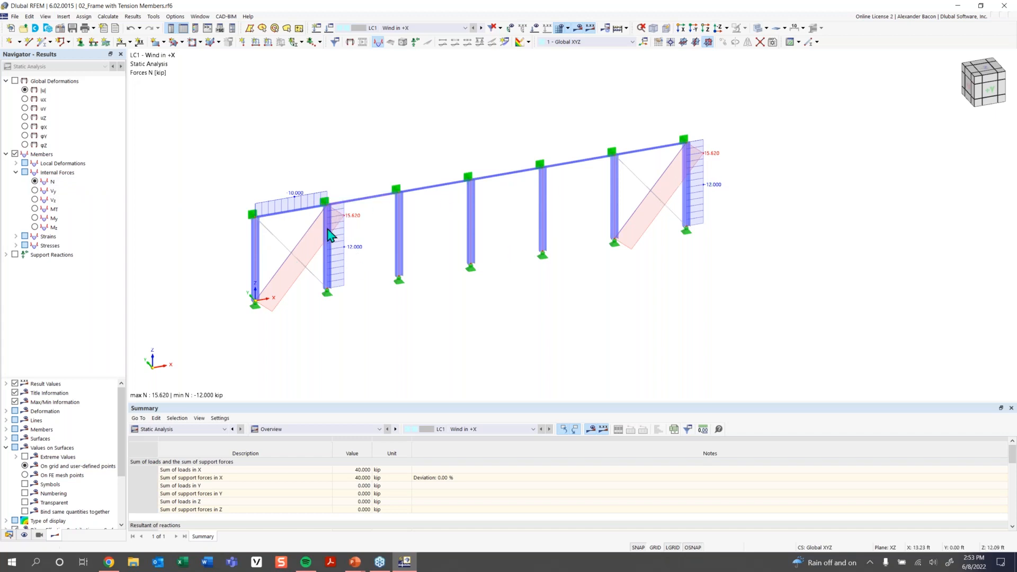
pyautogui.scroll(1, 325, 232)
pyautogui.click(297, 239)
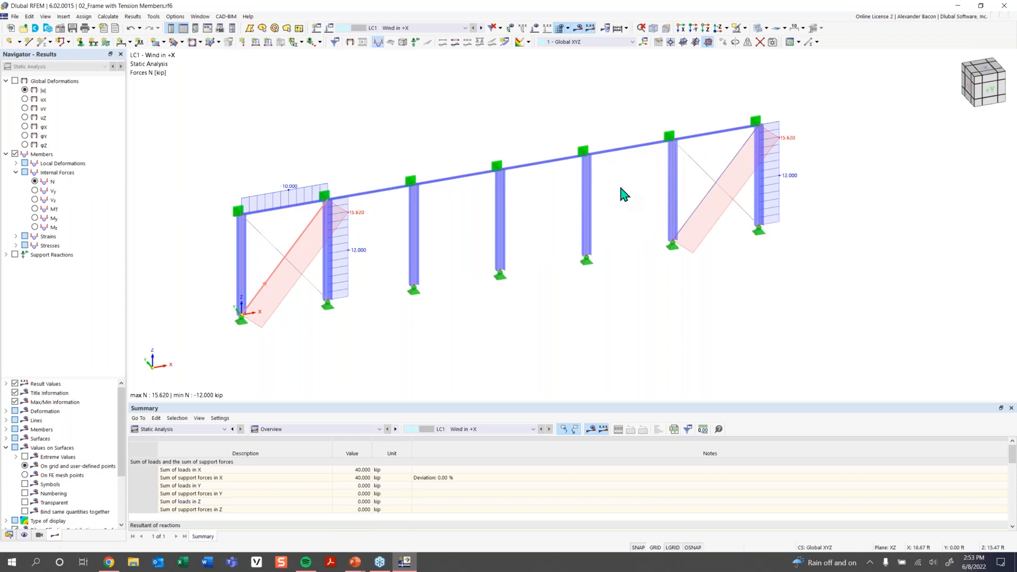
pyautogui.click(723, 172)
pyautogui.scroll(1, 363, 220)
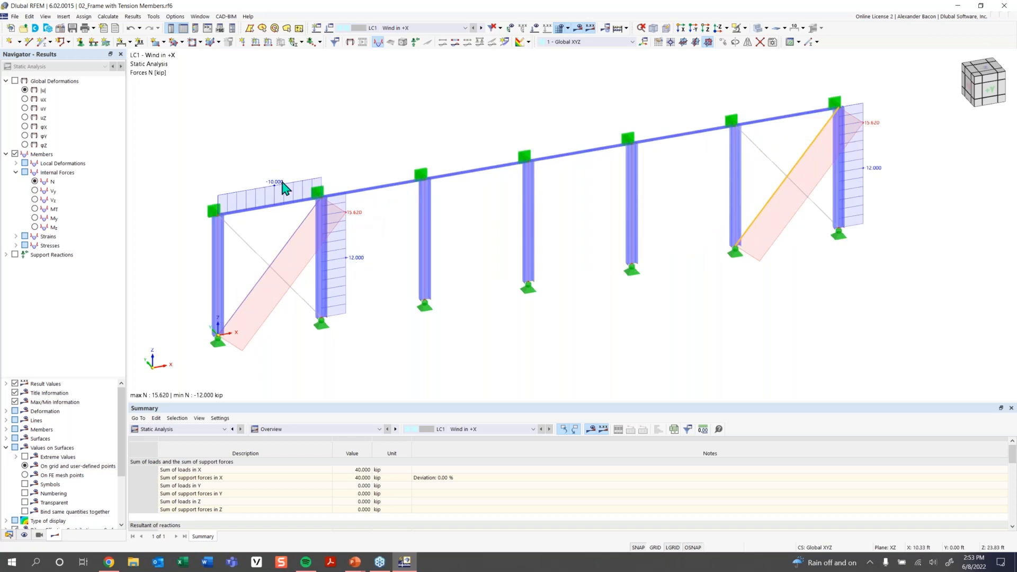
pyautogui.scroll(-2, 482, 271)
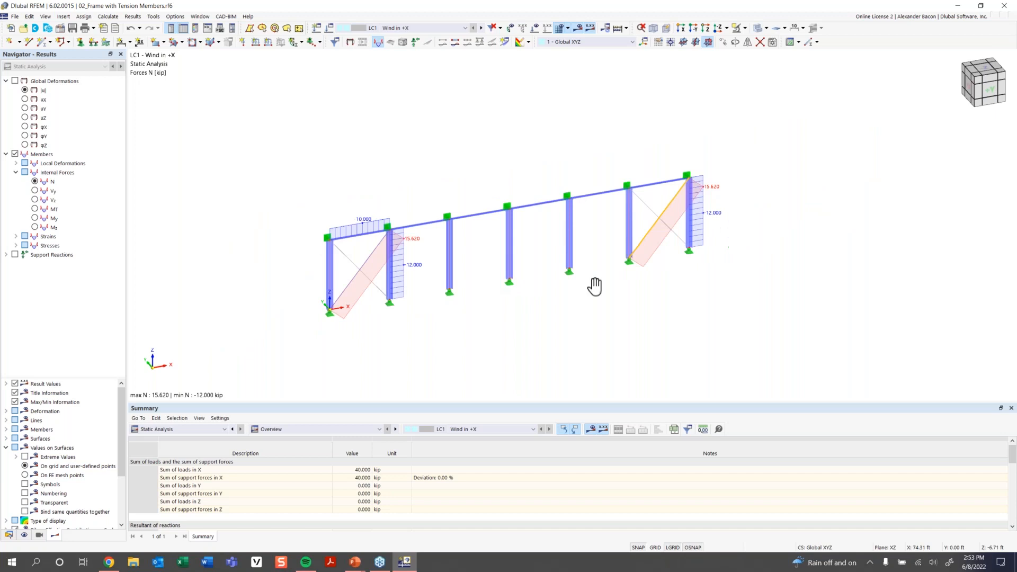
pyautogui.scroll(-1, 545, 220)
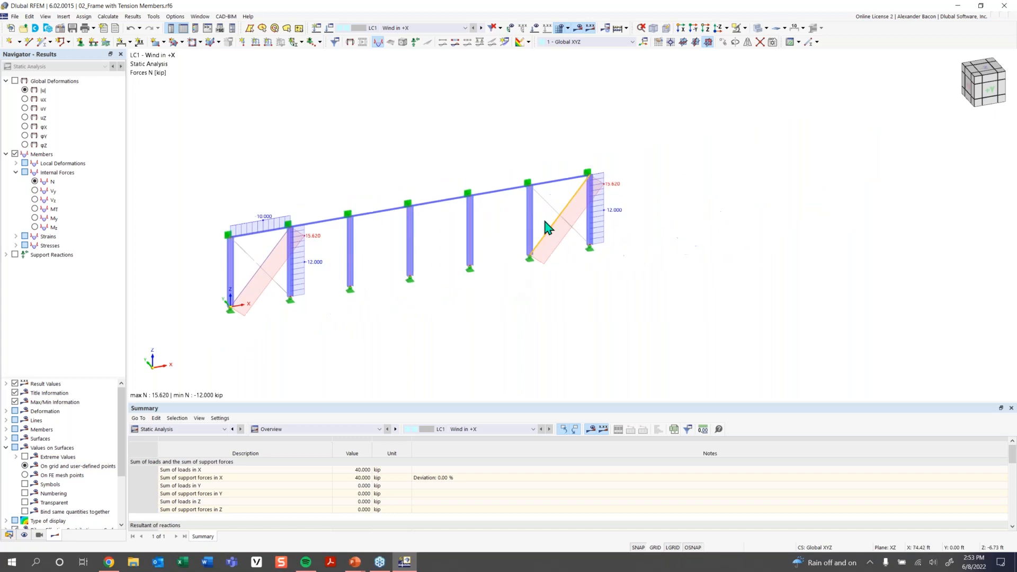
# Switch to load case LC2 - Wind in -X, show its loads and calculate it.
pyautogui.click(481, 27)
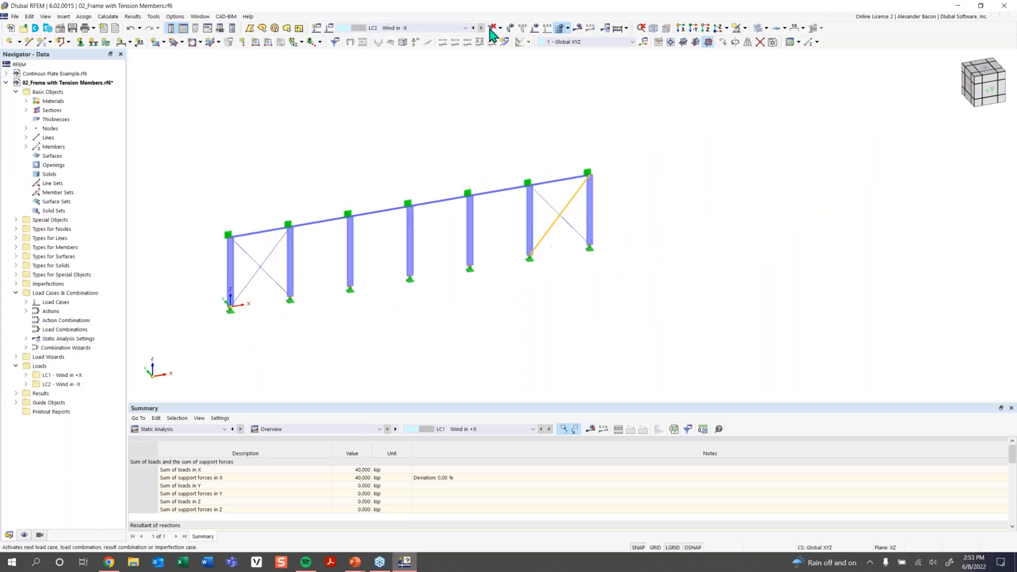
pyautogui.click(535, 27)
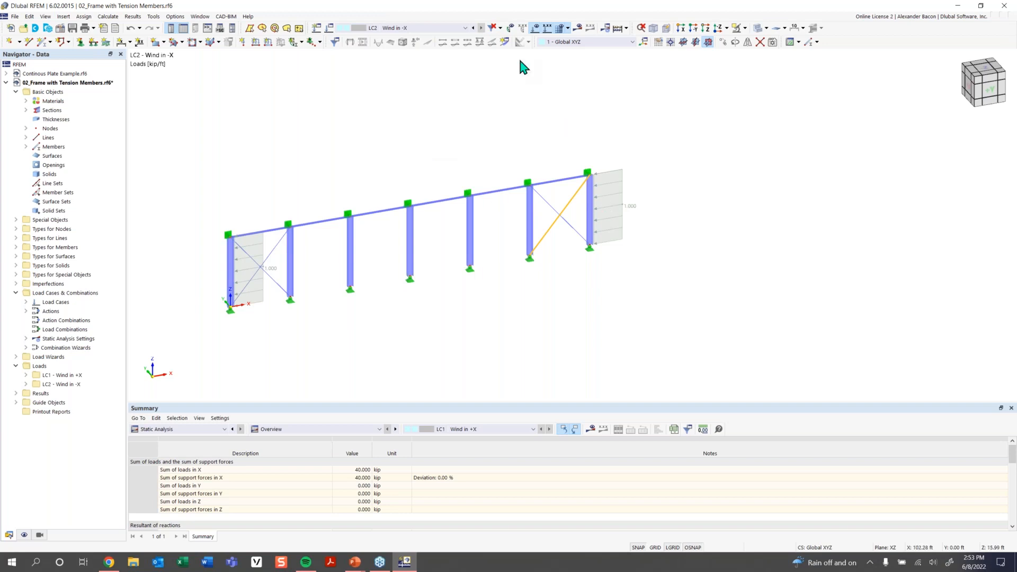
pyautogui.click(578, 30)
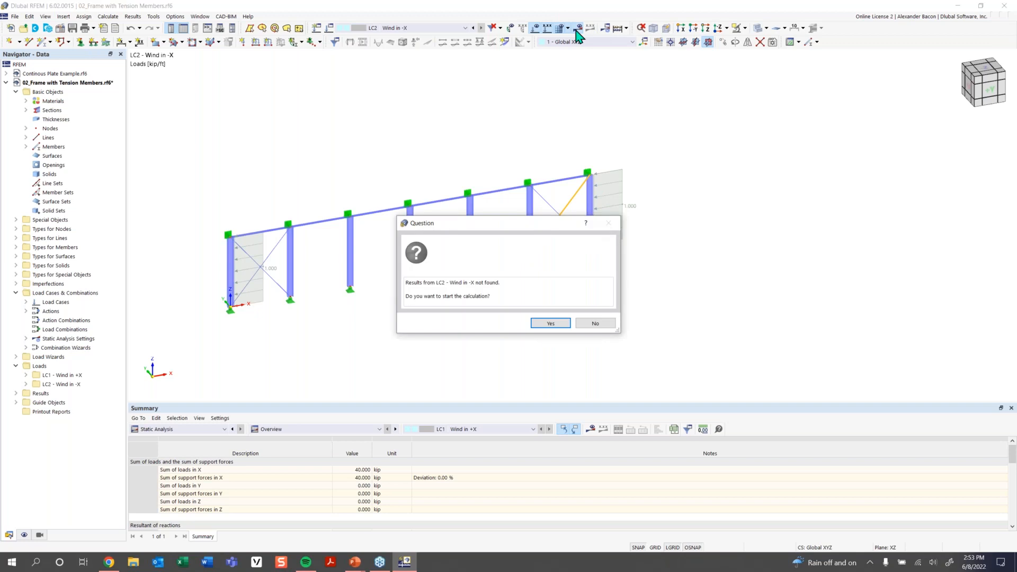
pyautogui.click(553, 321)
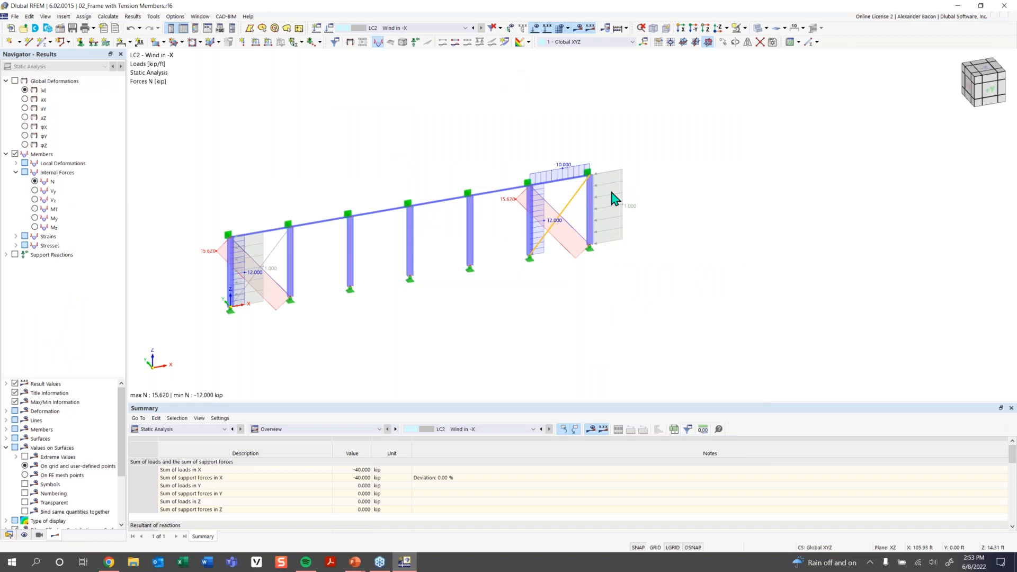
# Display the global deformations for LC2 and examine the deformed frame with its braced bays.
pyautogui.click(15, 81)
pyautogui.scroll(3, 280, 255)
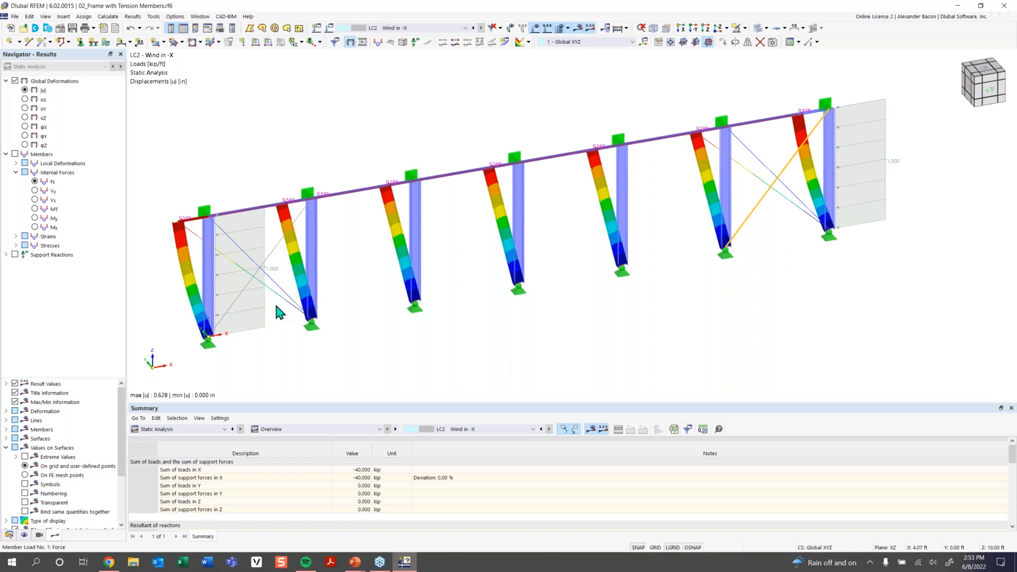
pyautogui.scroll(-1, 391, 303)
pyautogui.moveTo(392, 318); pyautogui.dragTo(341, 328, button='middle')
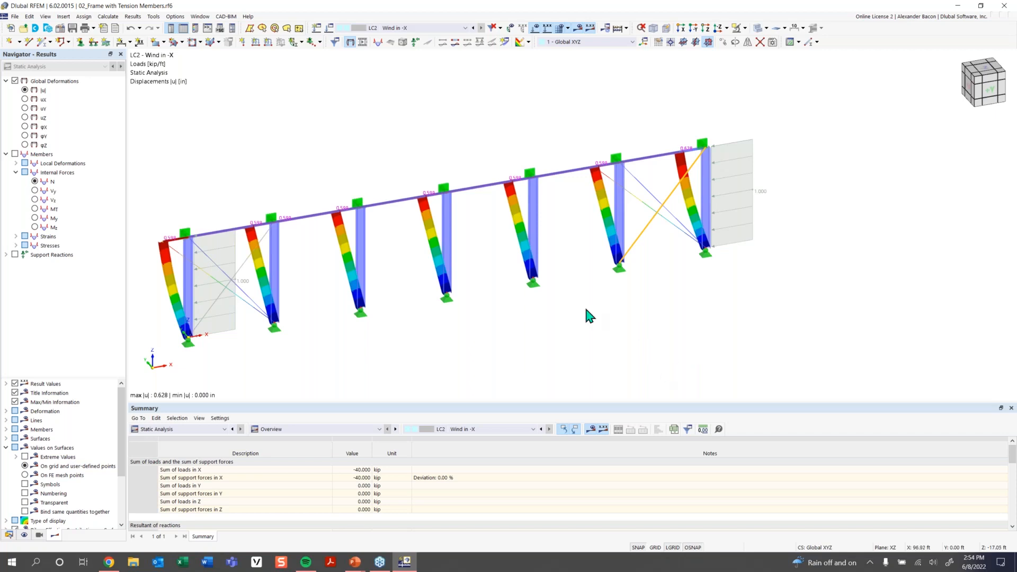
pyautogui.scroll(-2, 586, 318)
pyautogui.moveTo(586, 302); pyautogui.dragTo(571, 293, button='middle')
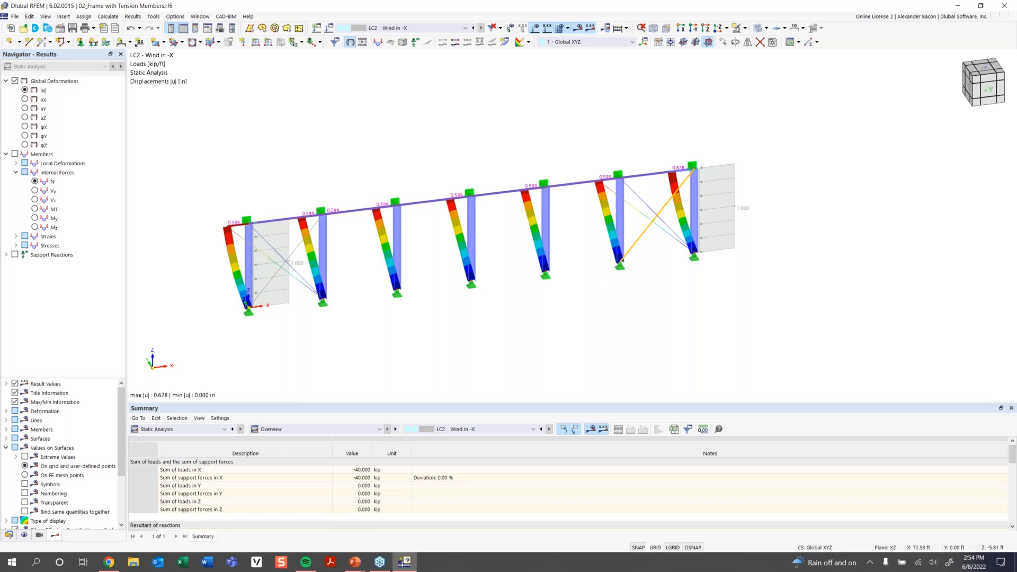
# Open the model 04_Nonlinear Support.rf6 from the Student Training - RFEM 6 folder and maximize its window.
pyautogui.click(23, 28)
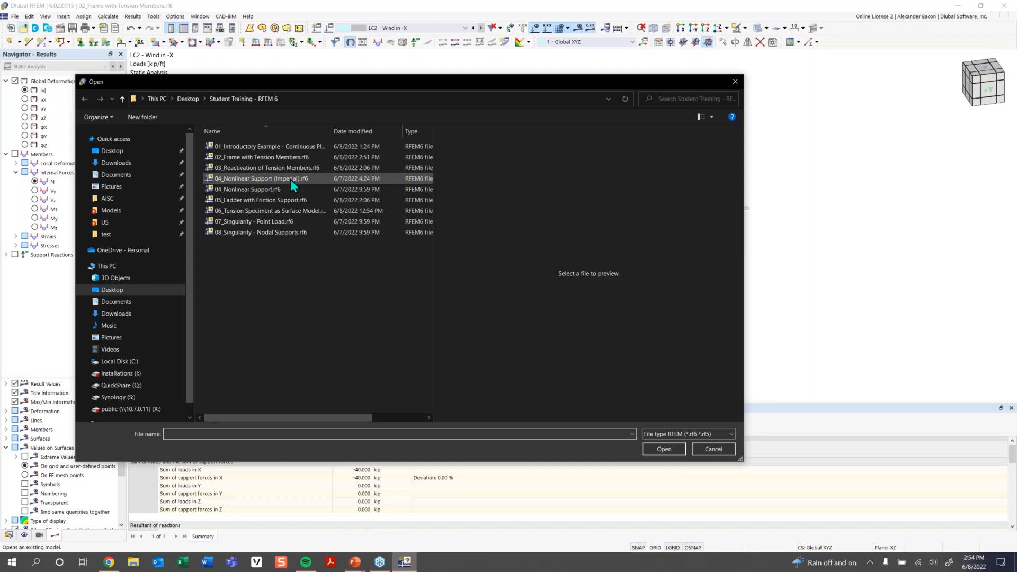
pyautogui.click(290, 179)
pyautogui.click(286, 190)
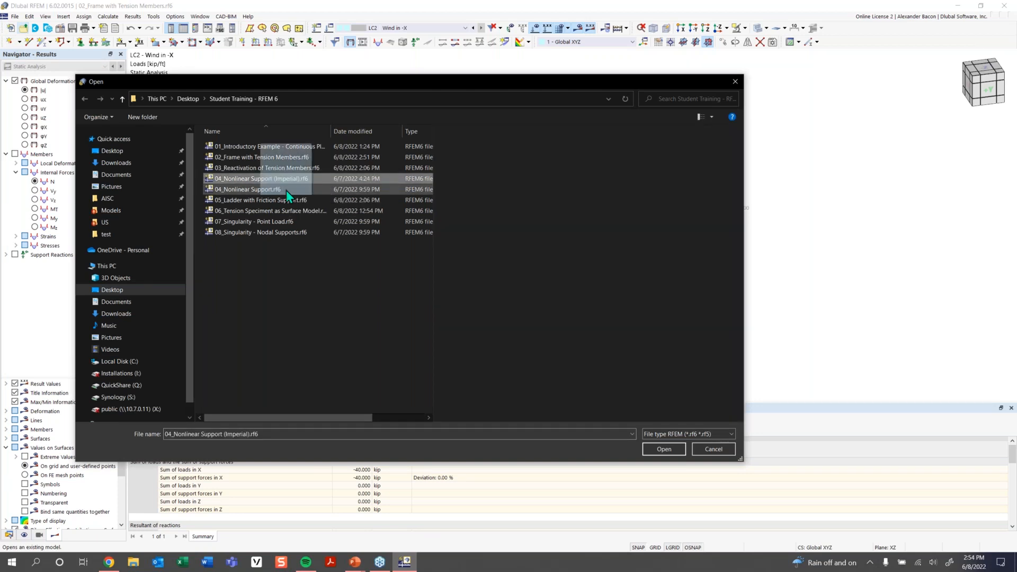
pyautogui.click(664, 449)
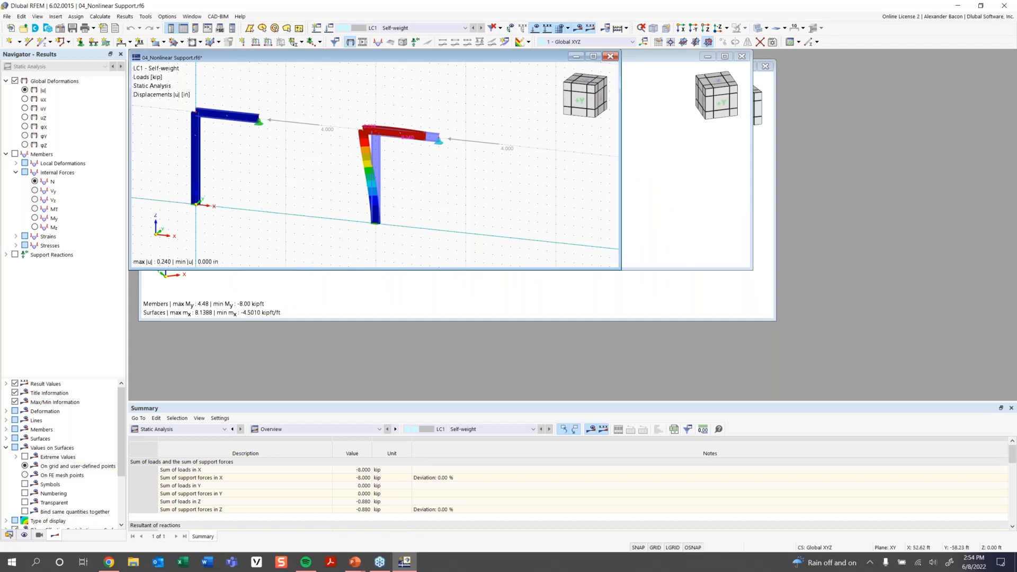
pyautogui.click(593, 56)
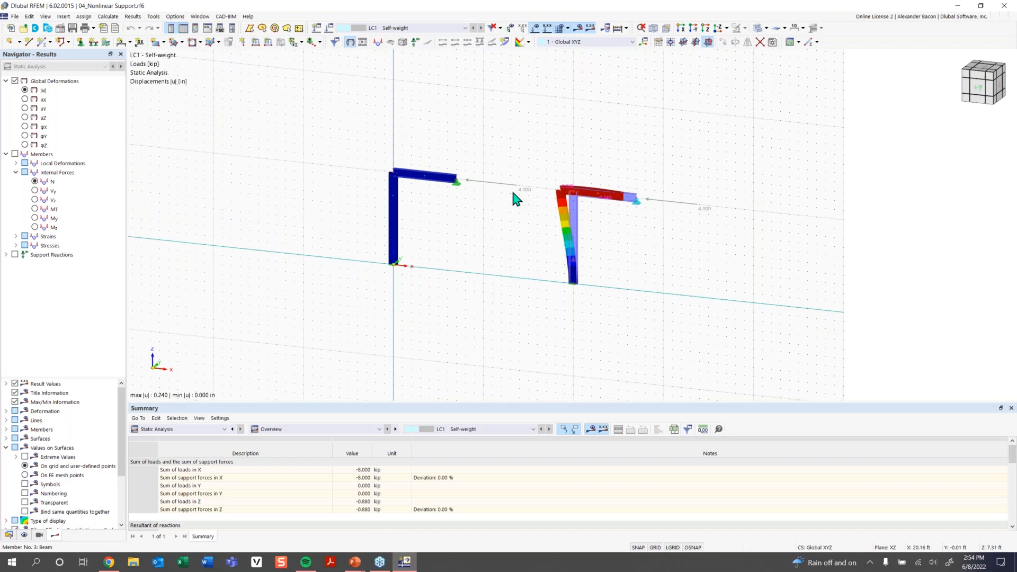
# Hide the calculation results and enlarge the nodal support symbols on both frames.
pyautogui.scroll(1, 488, 226)
pyautogui.moveTo(417, 249); pyautogui.dragTo(356, 271, button='middle')
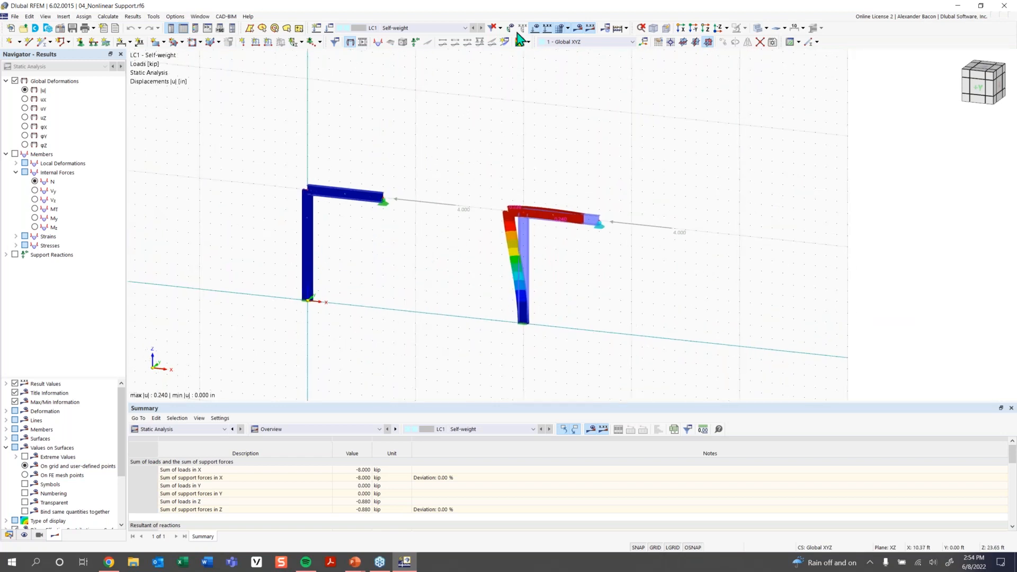
pyautogui.click(578, 29)
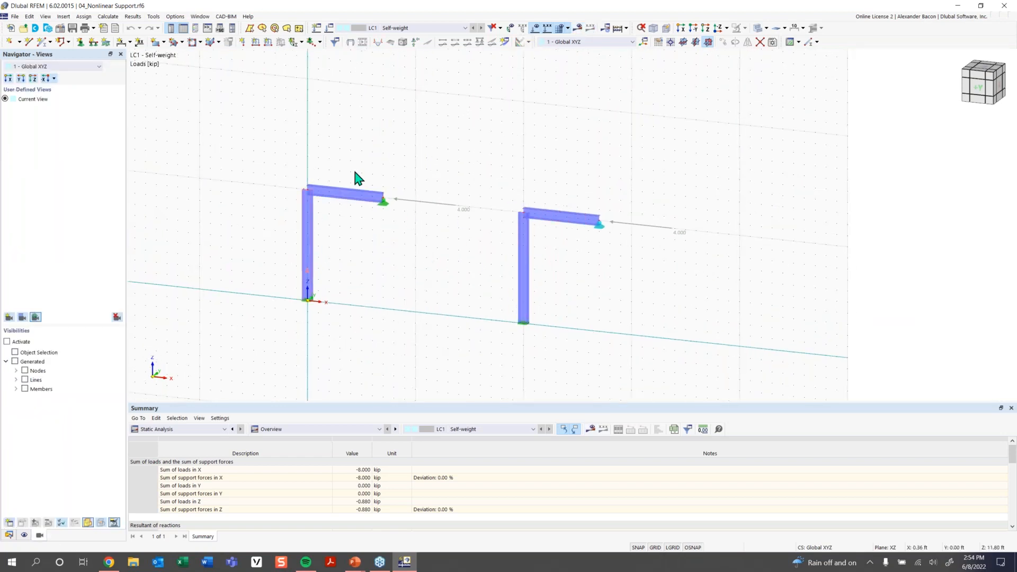
pyautogui.scroll(3, 557, 237)
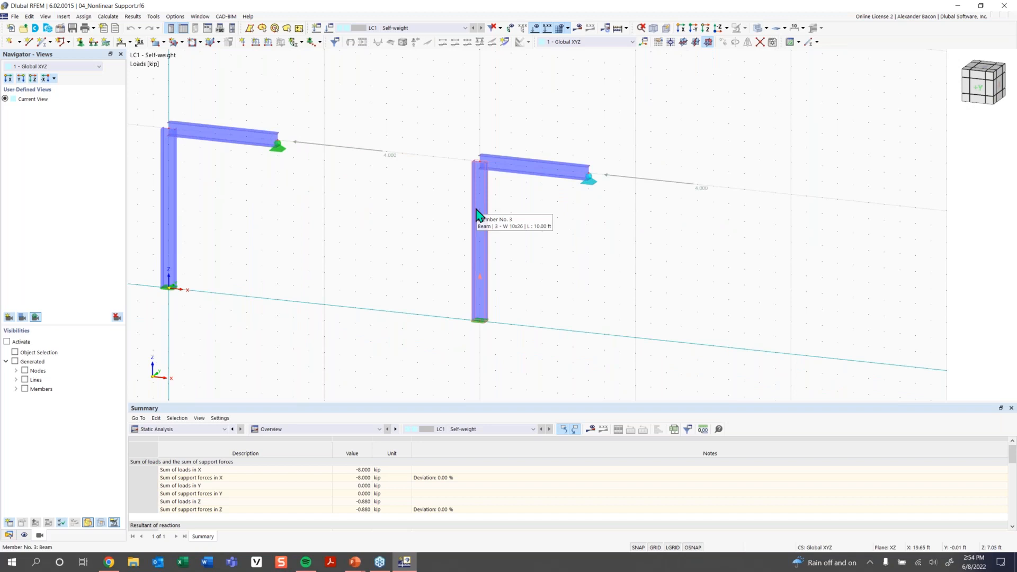
pyautogui.click(593, 186)
pyautogui.scroll(2, 591, 187)
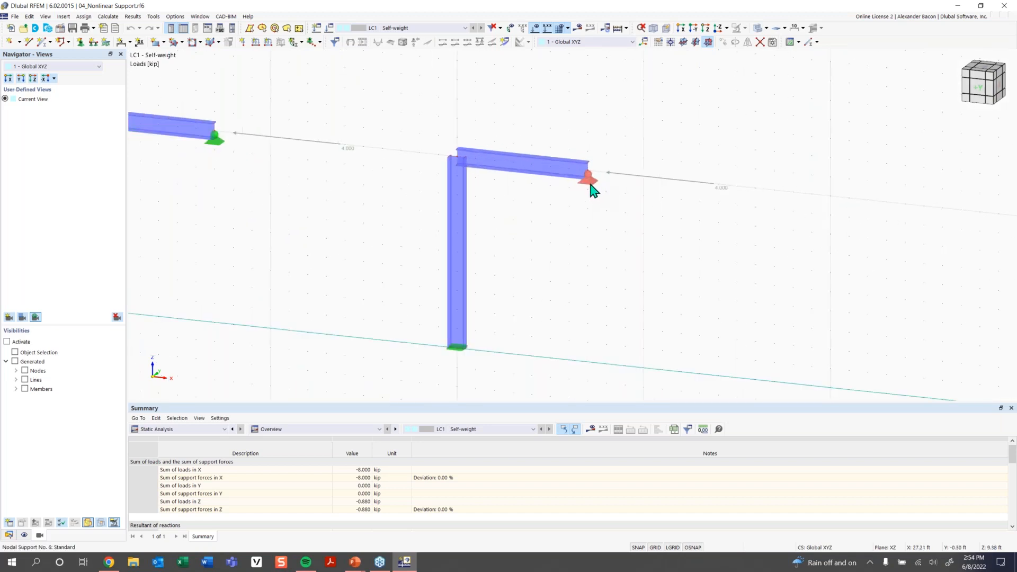
pyautogui.rightClick(590, 185)
pyautogui.moveTo(642, 267); pyautogui.dragTo(676, 276)
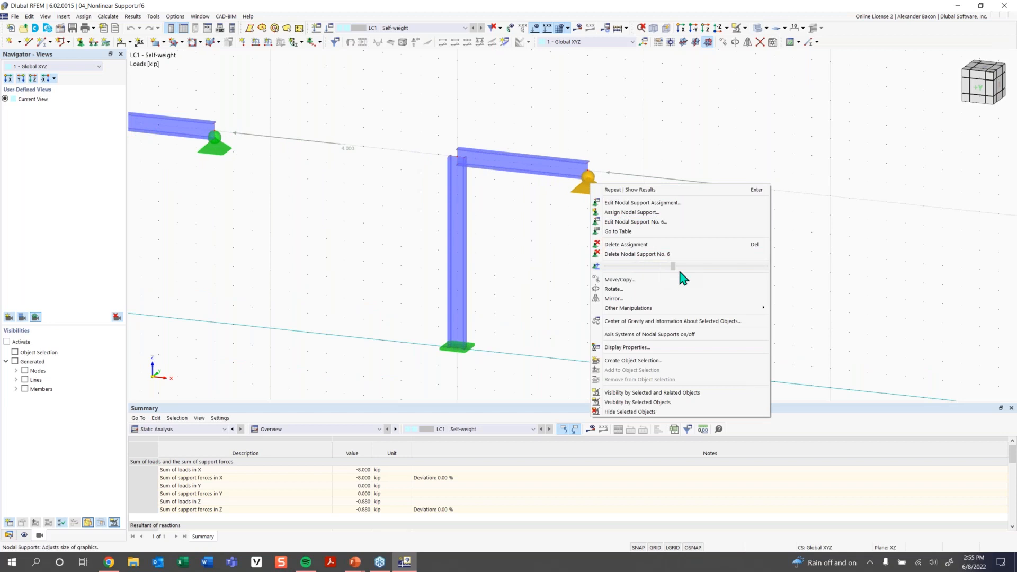
pyautogui.click(565, 261)
# Inspect the nodal support at the second frame's beam end and its uX nonlinearity options, choosing Failure if negative Px.
pyautogui.moveTo(345, 232); pyautogui.dragTo(404, 220, button='middle')
pyautogui.click(641, 174)
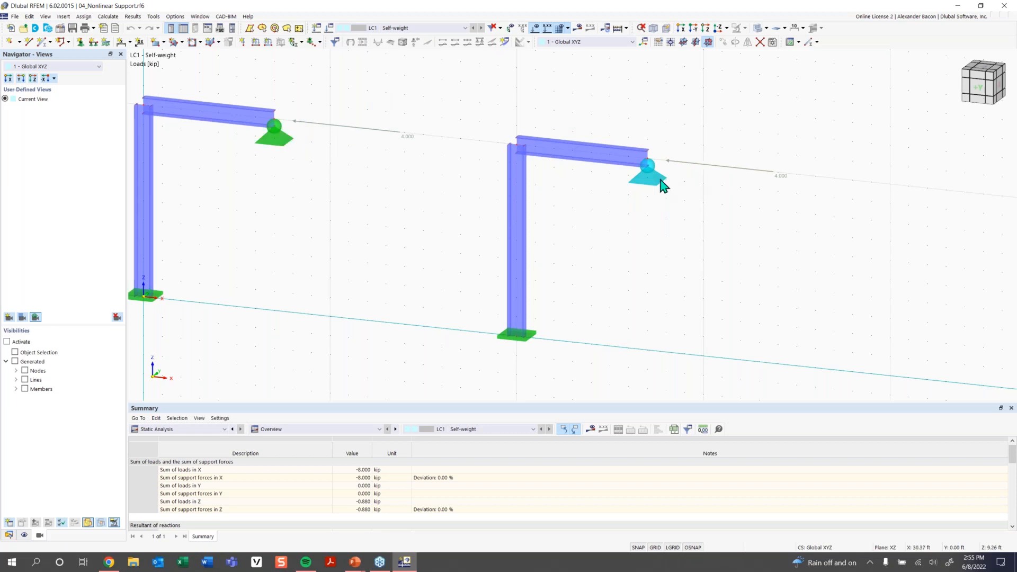
pyautogui.click(661, 177)
pyautogui.doubleClick(656, 179)
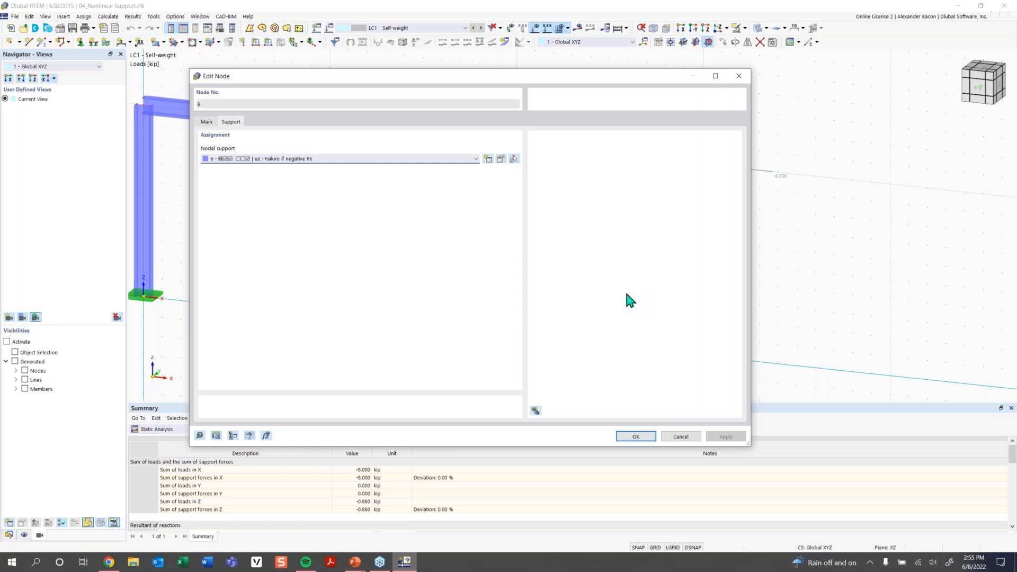
pyautogui.click(501, 159)
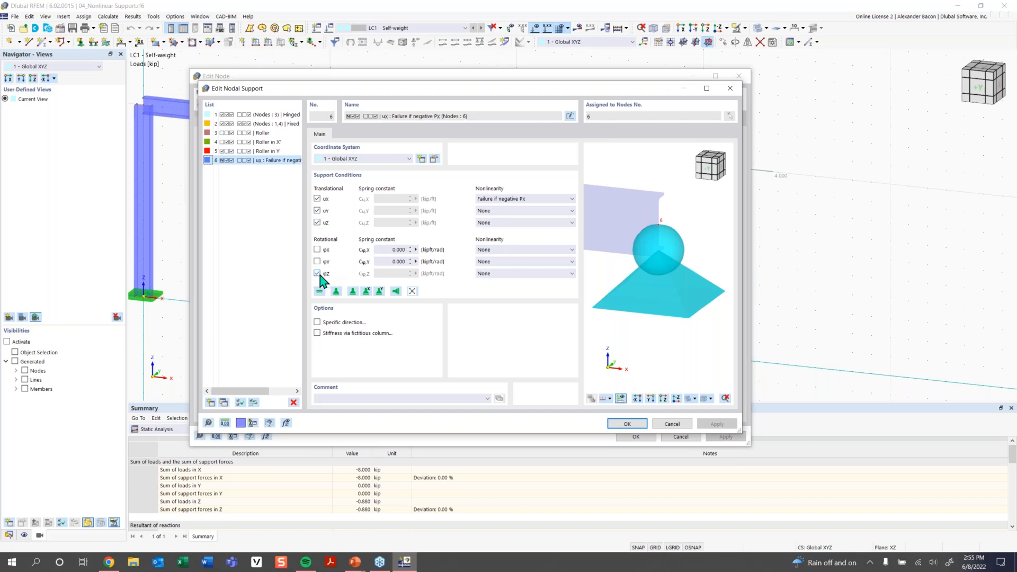
pyautogui.click(504, 200)
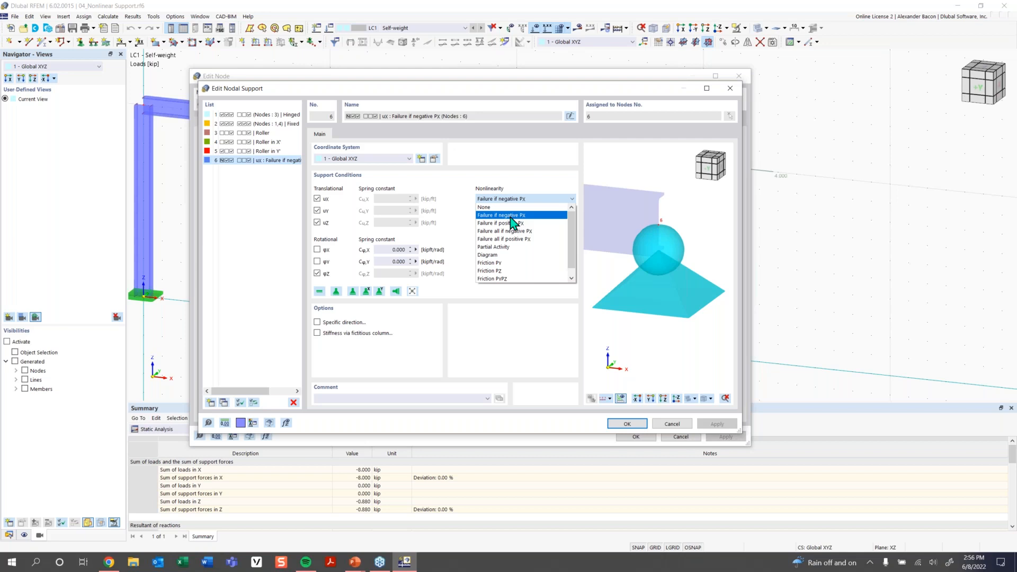
pyautogui.click(510, 216)
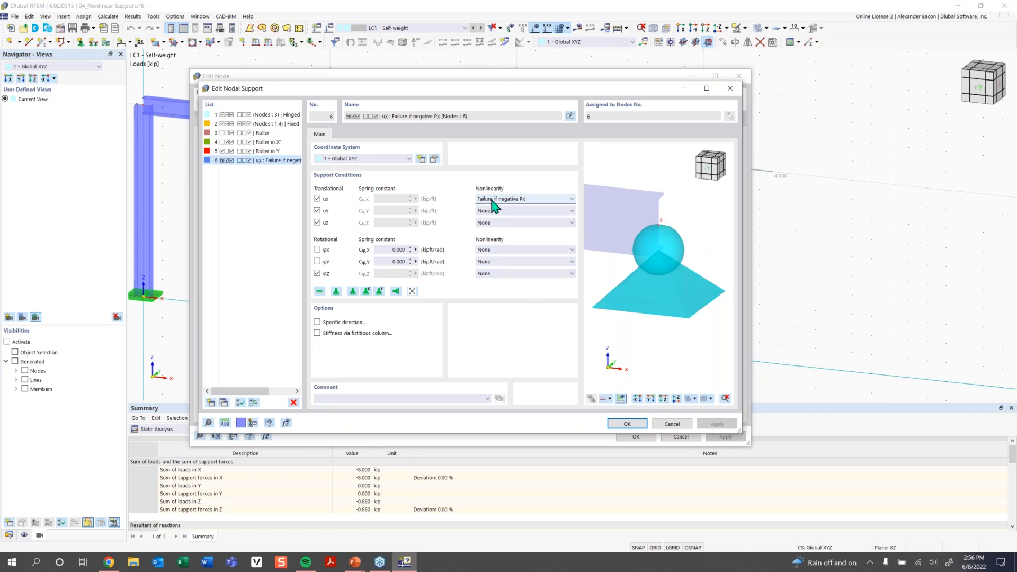
pyautogui.click(630, 425)
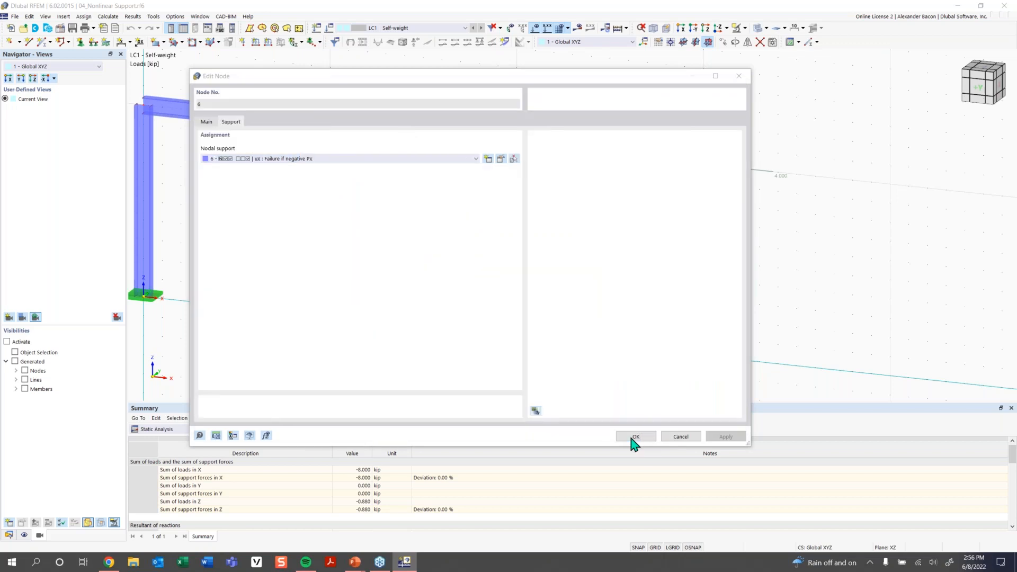
pyautogui.click(633, 437)
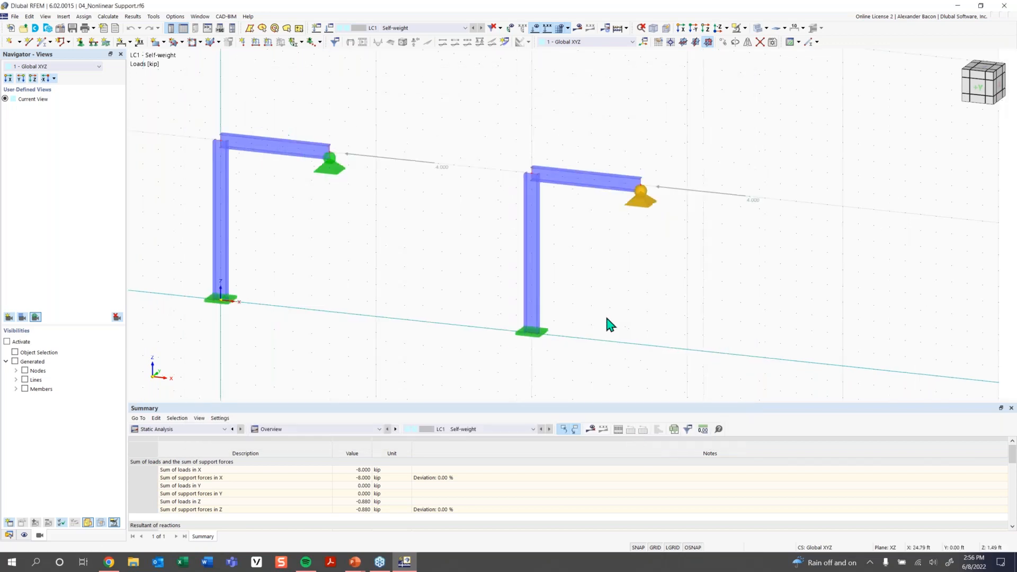
# Display the LC1 global deformations with their colour scale and compare the beam-end supports of the two frames.
pyautogui.click(578, 29)
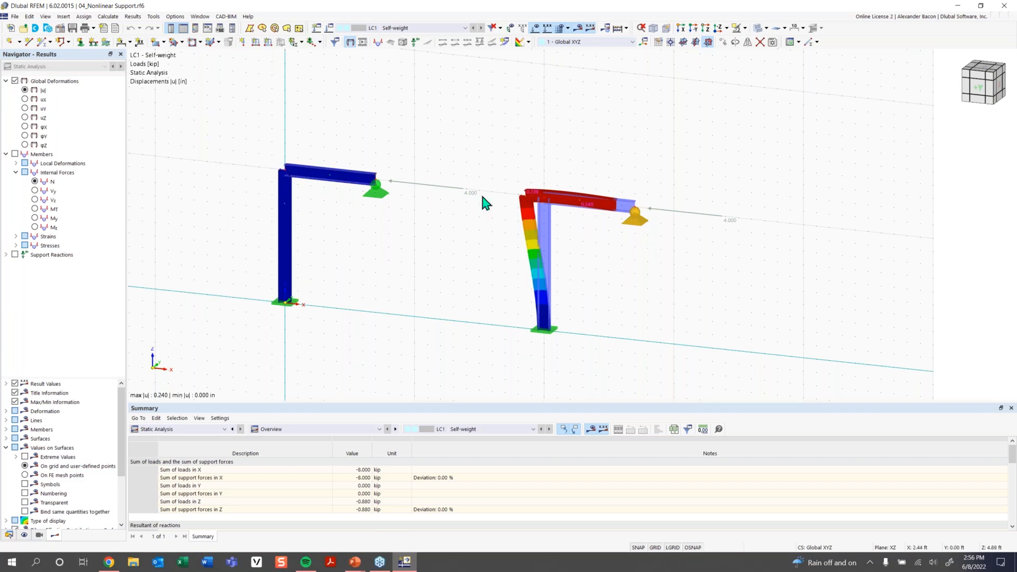
pyautogui.click(869, 34)
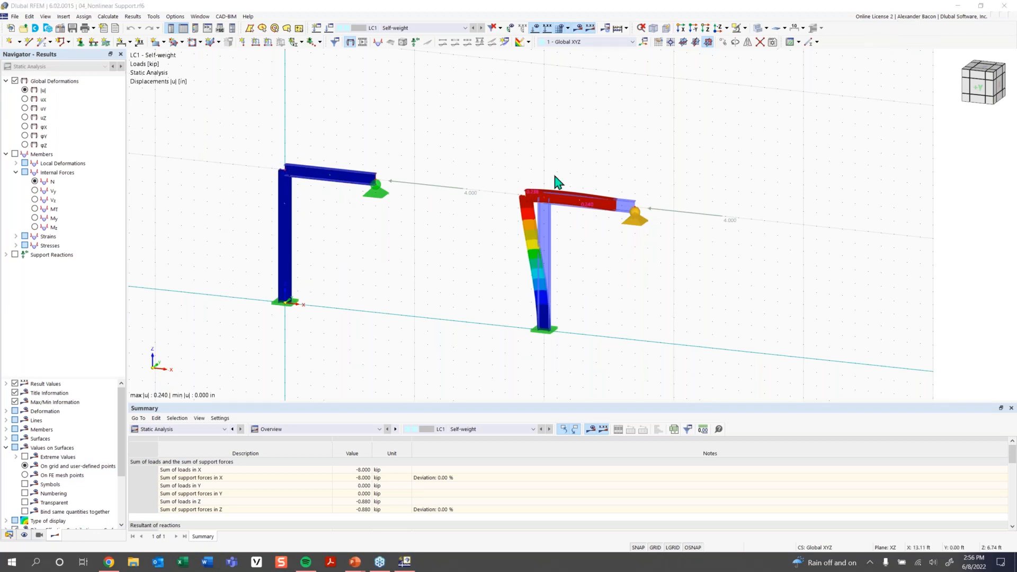
pyautogui.click(195, 28)
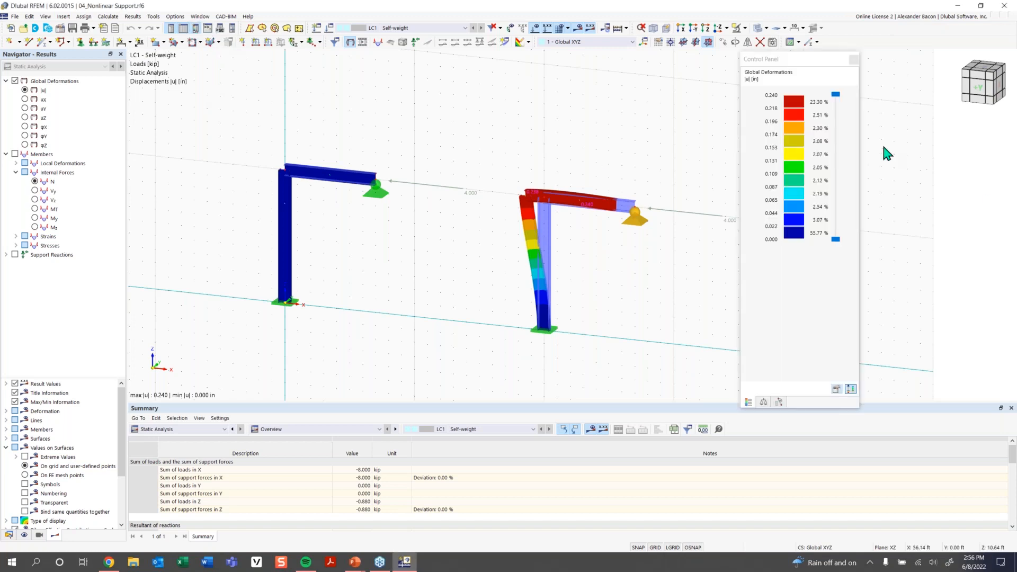
pyautogui.click(328, 176)
pyautogui.click(415, 195)
pyautogui.click(378, 193)
pyautogui.click(399, 181)
pyautogui.click(377, 188)
pyautogui.moveTo(598, 232); pyautogui.dragTo(491, 211, button='middle')
pyautogui.scroll(1, 544, 206)
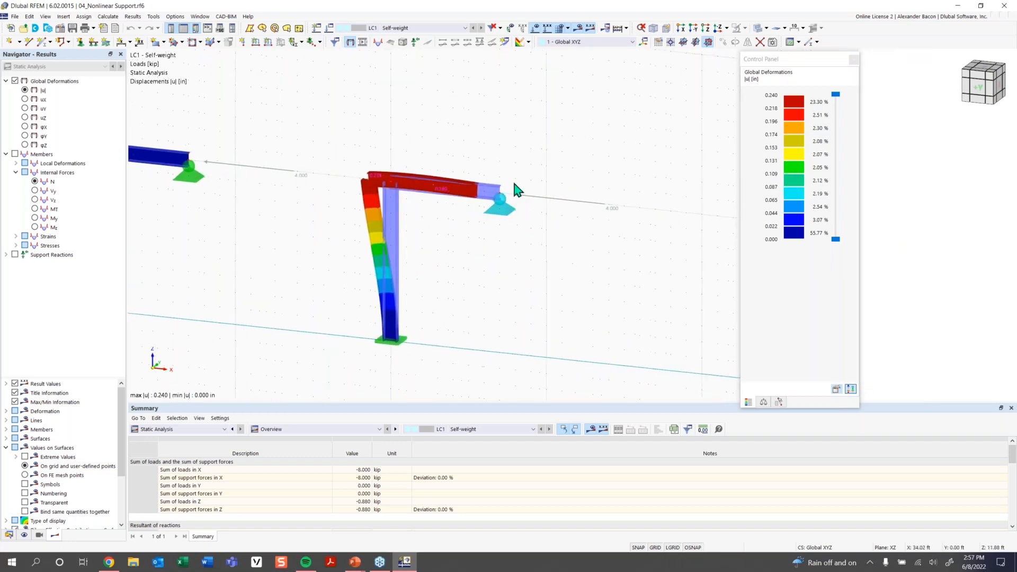
# Raise the display factor for the general deformations to 256 to exaggerate the deformed shape of the second frame.
pyautogui.click(763, 402)
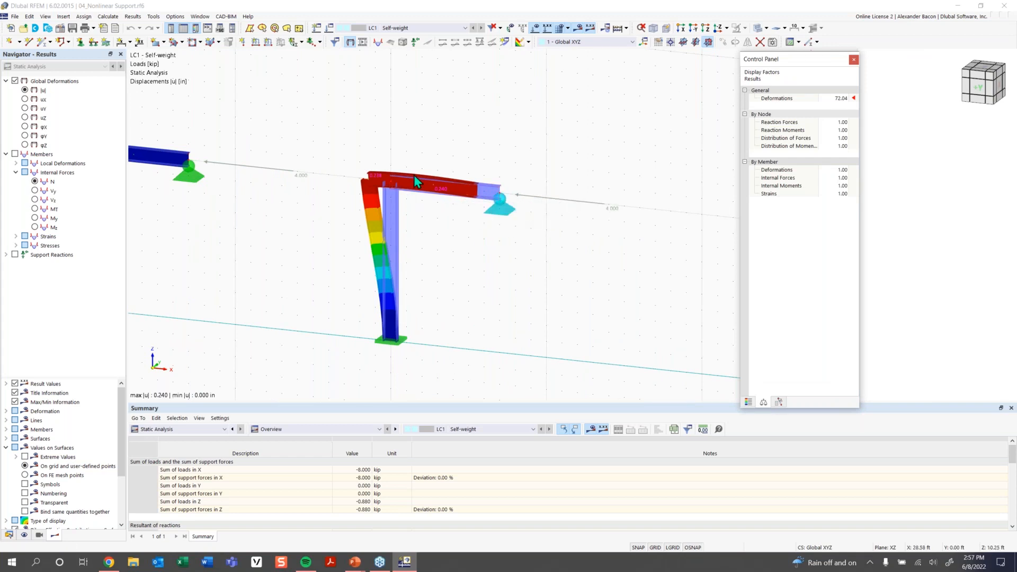
pyautogui.click(843, 100)
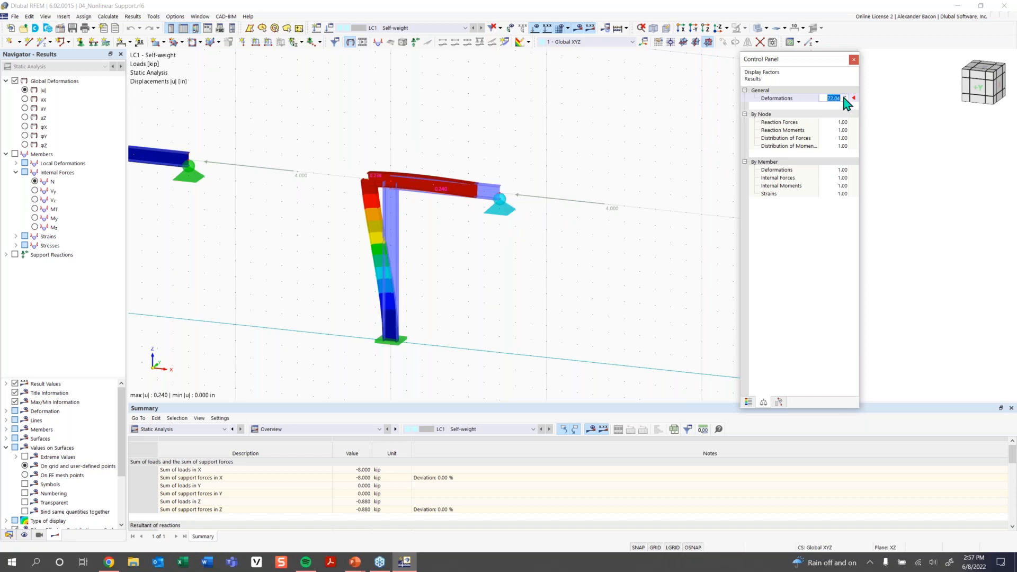
pyautogui.click(845, 96)
pyautogui.click(846, 96)
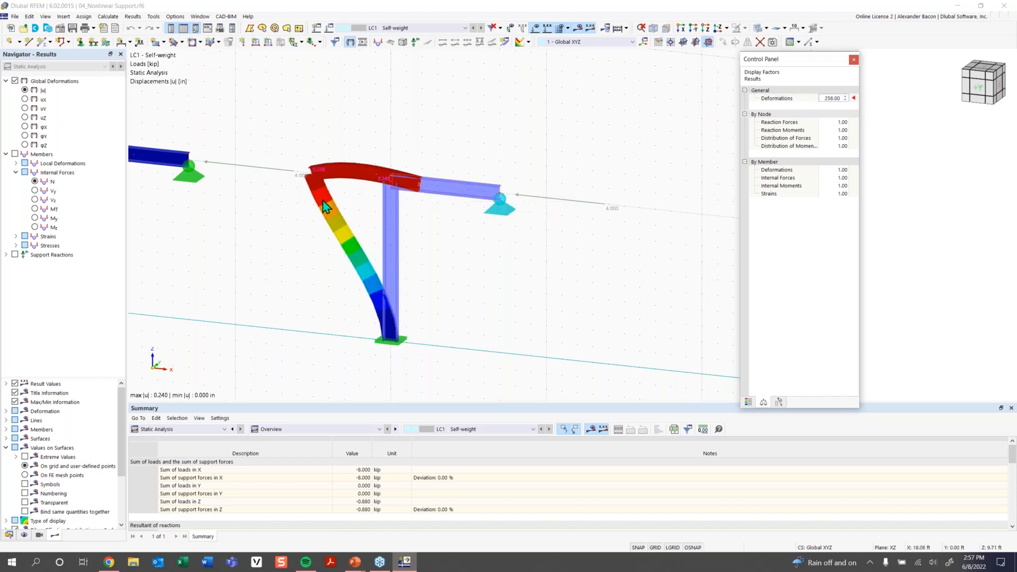
pyautogui.scroll(-2, 312, 207)
pyautogui.moveTo(333, 213); pyautogui.dragTo(377, 215, button='middle')
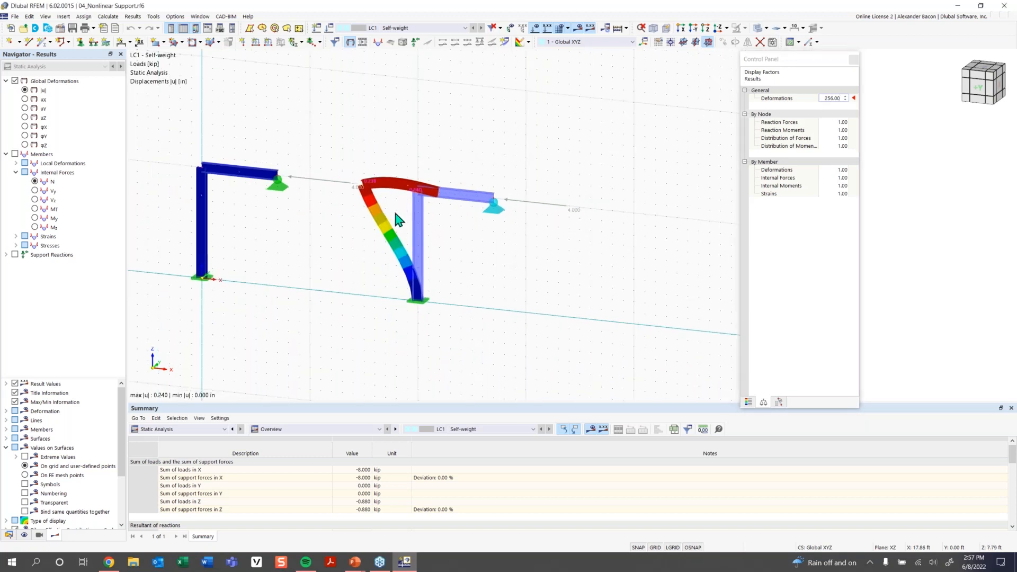
# Show the local nodal support reactions on both frames and bring back the colour scale of the global deformations.
pyautogui.click(15, 255)
pyautogui.click(7, 254)
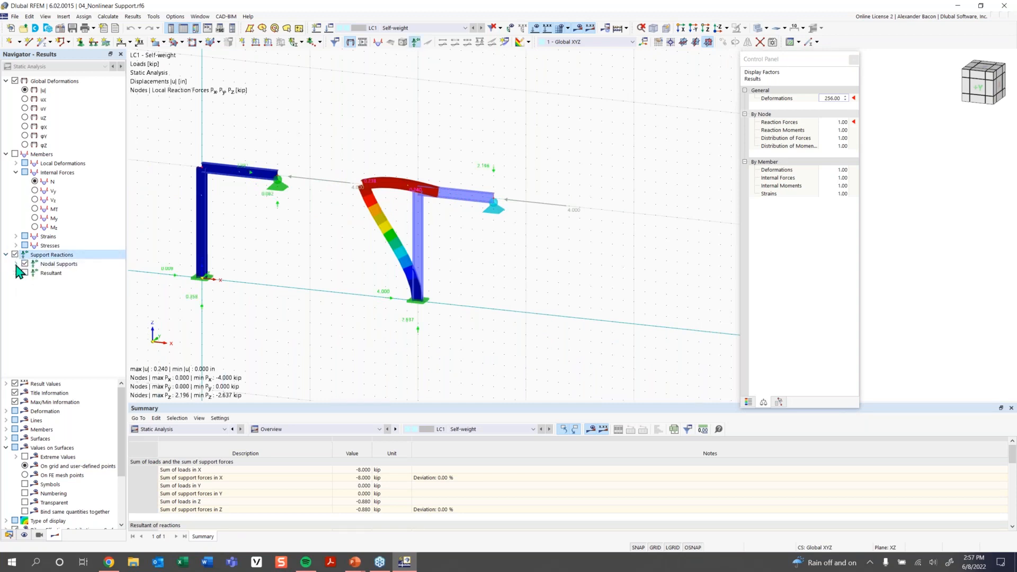
pyautogui.click(16, 264)
pyautogui.scroll(2, 247, 180)
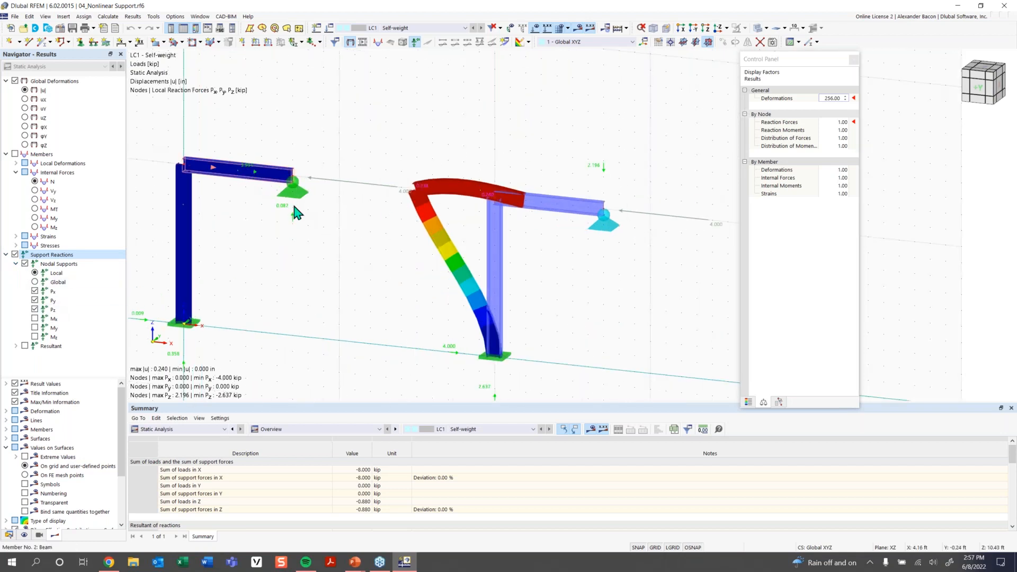
pyautogui.scroll(-1, 554, 254)
pyautogui.moveTo(529, 275); pyautogui.dragTo(488, 266, button='middle')
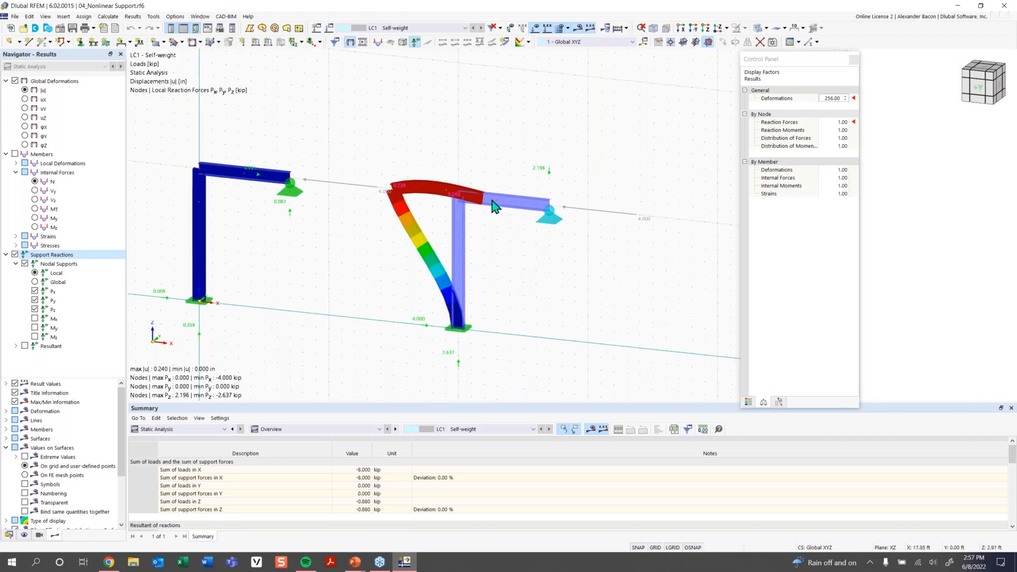
pyautogui.click(748, 402)
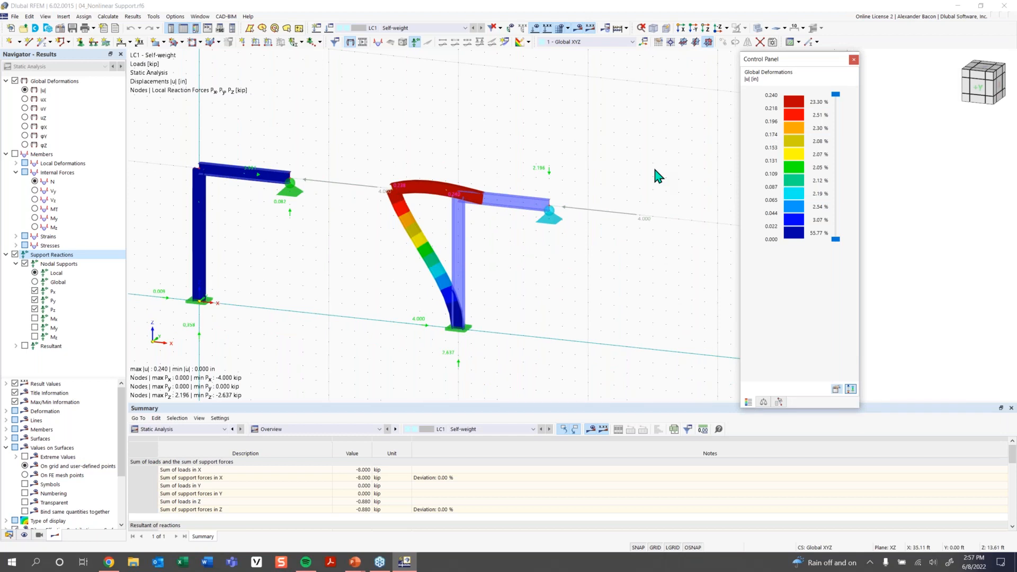
pyautogui.scroll(-2, 611, 232)
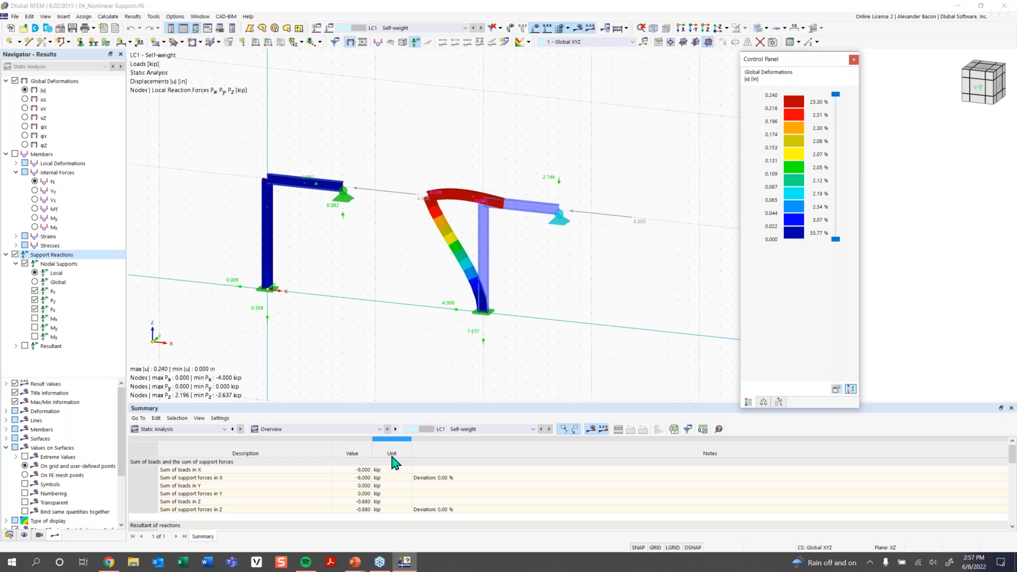
# Switch to the PowerPoint slide show and advance to the Any Questions slide.
pyautogui.click(355, 561)
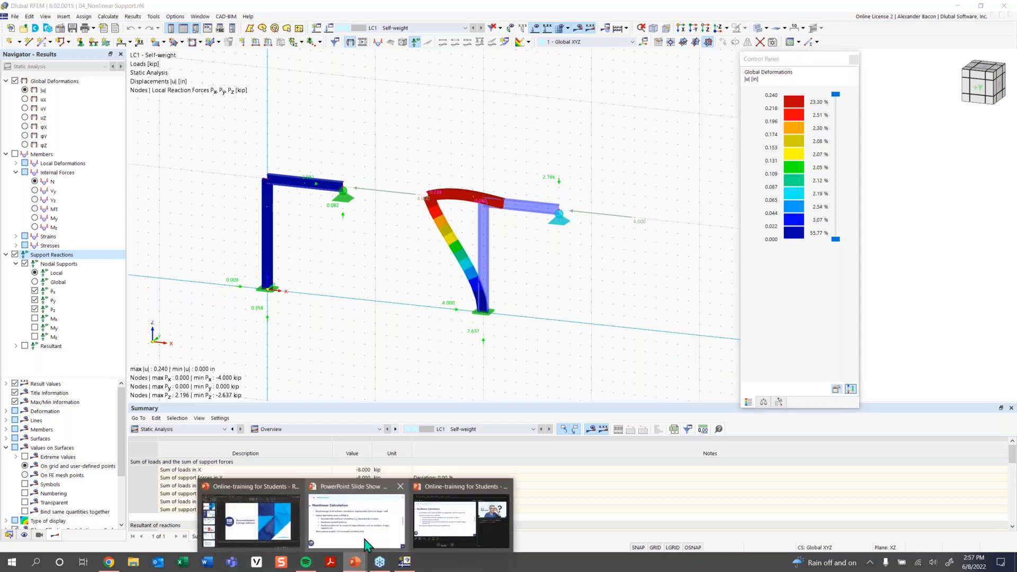
pyautogui.click(390, 520)
pyautogui.press('Right')
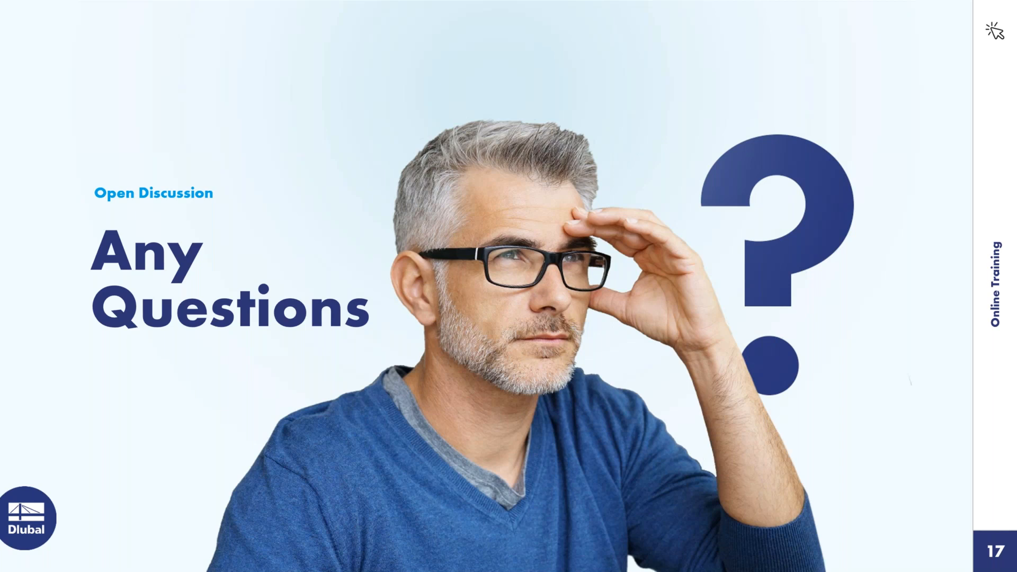
# Return to RFEM, move the colour scale clear of the model and find the measuring commands in the Tools category of the customization settings.
pyautogui.hotkey('alt', 'Tab')
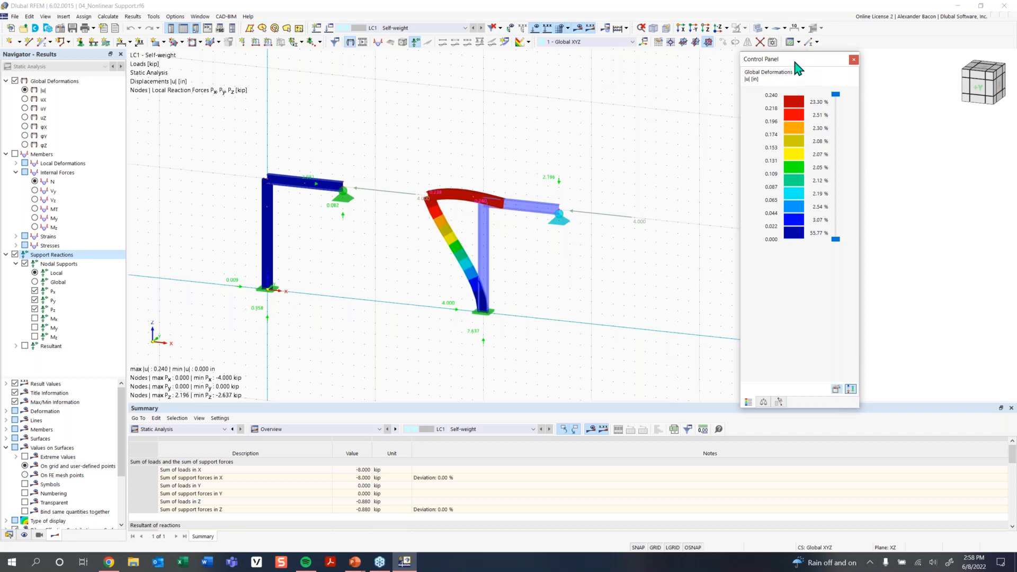
pyautogui.moveTo(793, 57); pyautogui.dragTo(884, 86)
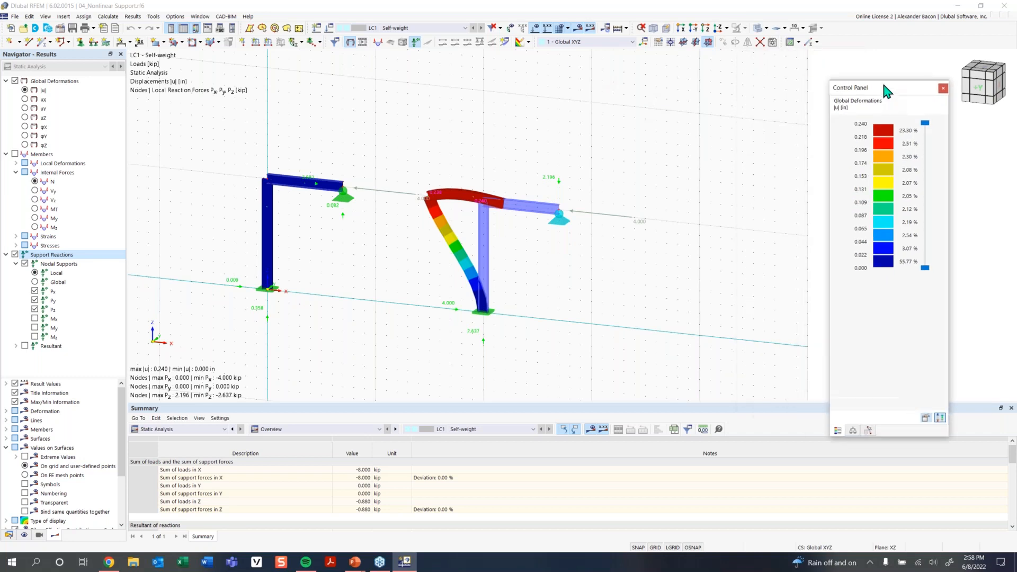
pyautogui.rightClick(841, 41)
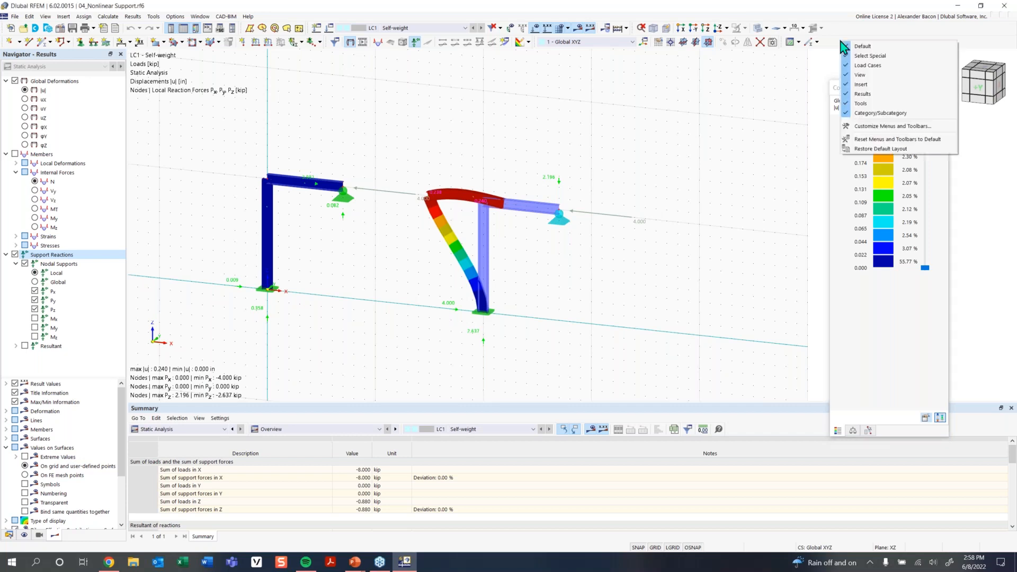
pyautogui.click(872, 128)
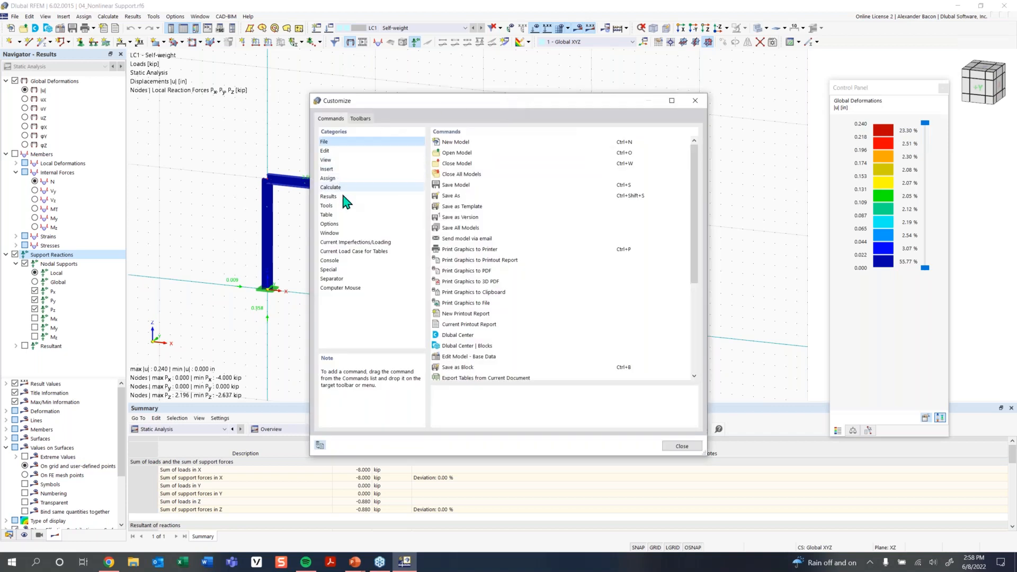
pyautogui.click(337, 206)
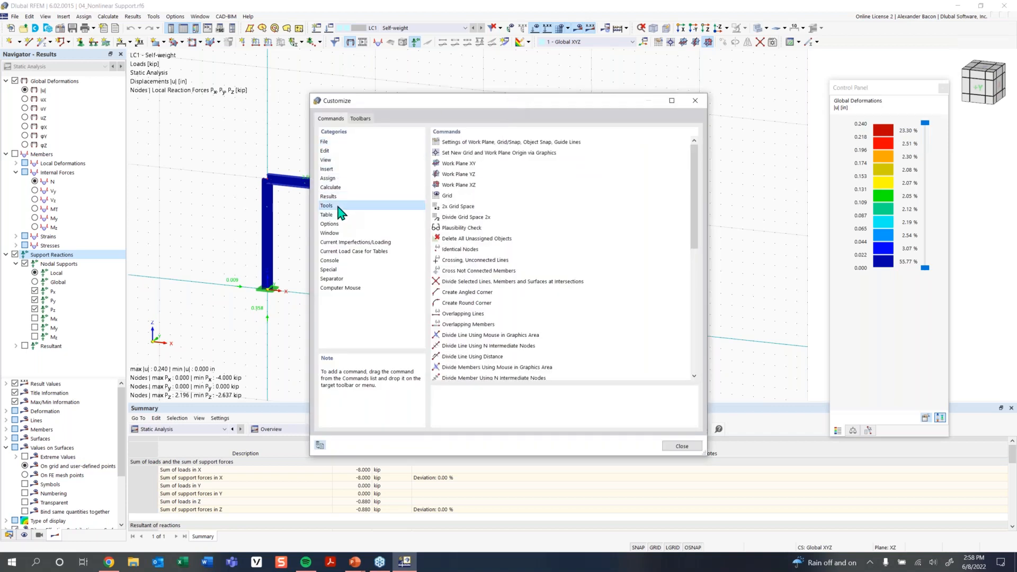
pyautogui.scroll(-6, 517, 260)
pyautogui.scroll(-2, 517, 259)
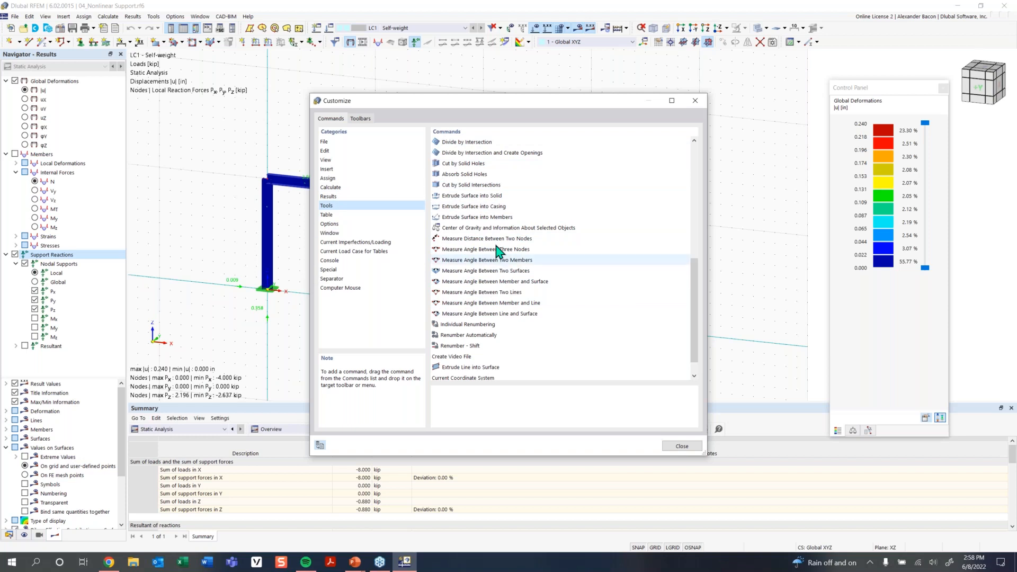
# Assign Ctrl+M as the shortcut for Measure Distance Between Two Nodes and leave the customization settings.
pyautogui.doubleClick(517, 239)
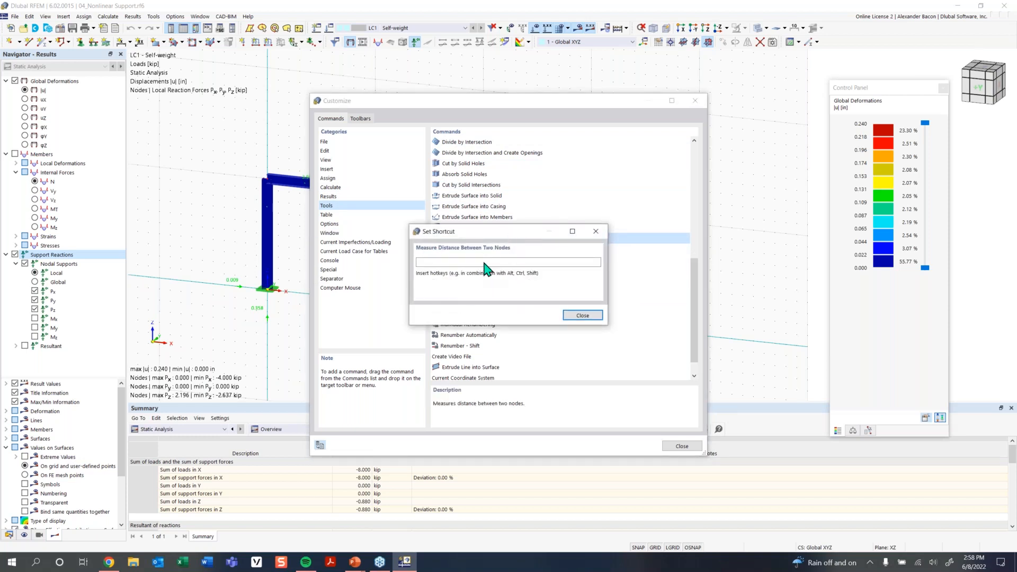
pyautogui.hotkey('ctrl', 'm')
pyautogui.click(530, 315)
pyautogui.click(696, 101)
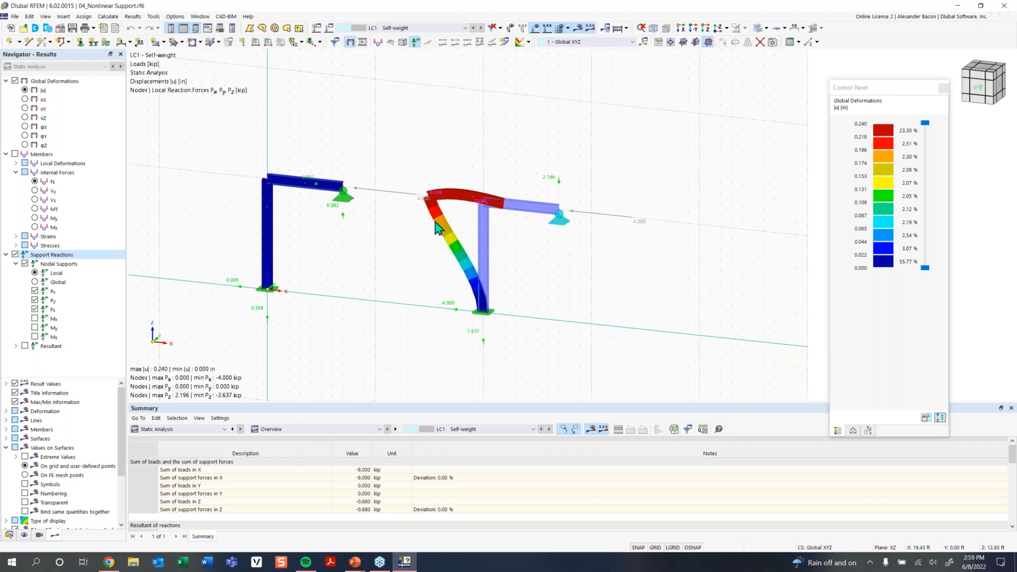
# Switch back to the Any Questions slide in the PowerPoint slide show.
pyautogui.moveTo(359, 563)
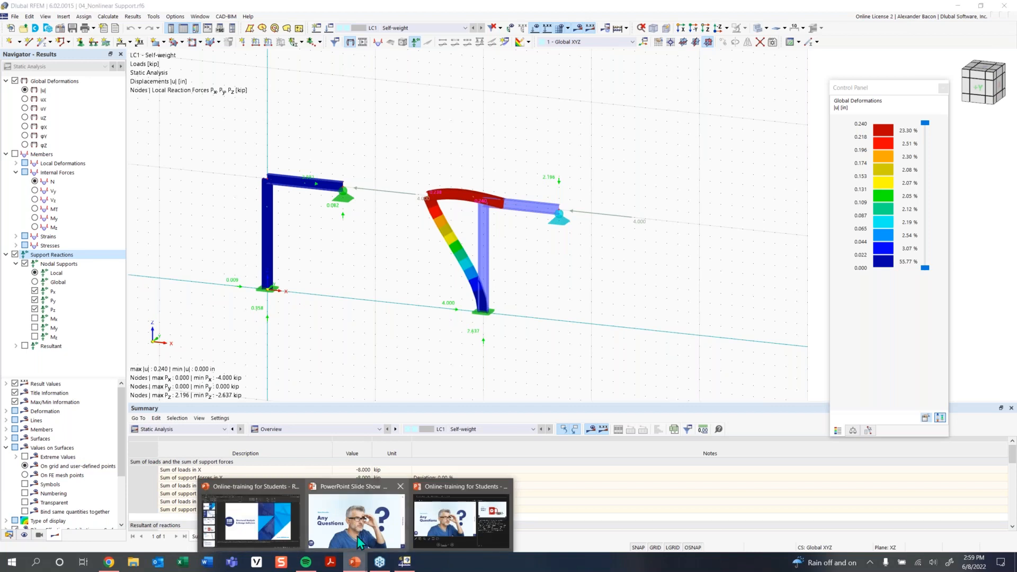
pyautogui.click(360, 541)
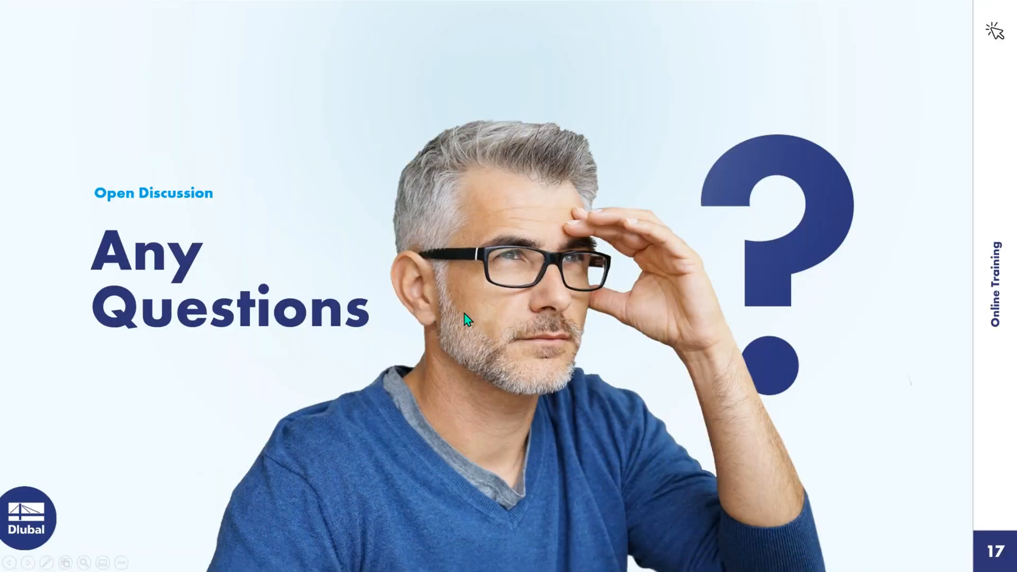
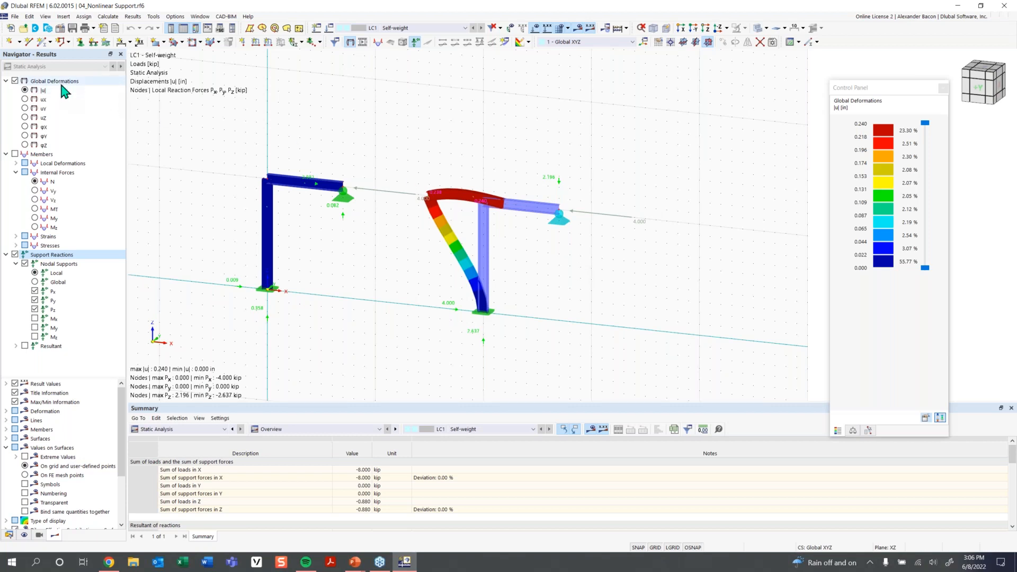
# Open the model 05_Ladder with Friction Support.rf6 from the Student Training - RFEM 6 folder in RFEM and centre the ladder.
pyautogui.click(23, 27)
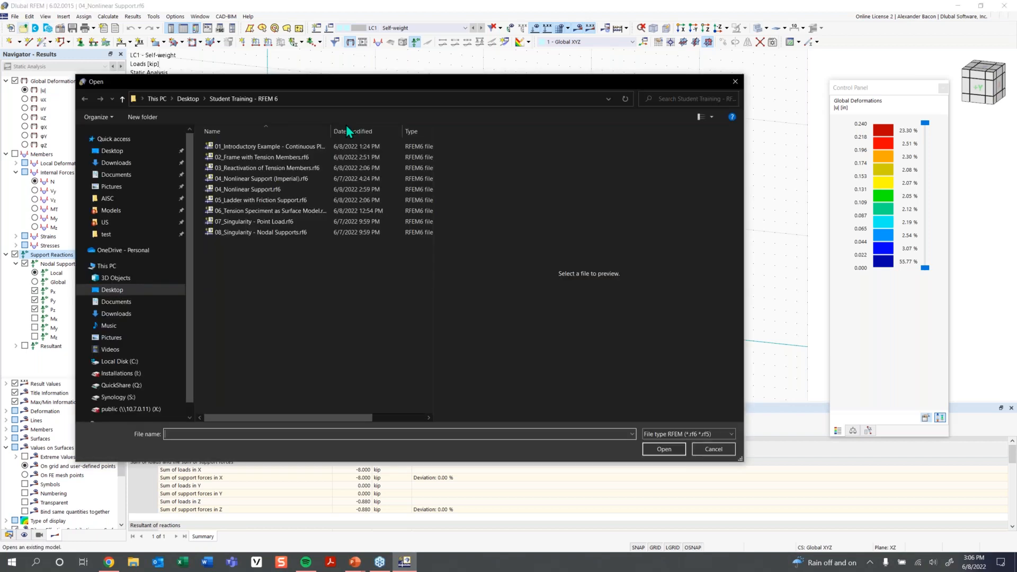
pyautogui.click(300, 200)
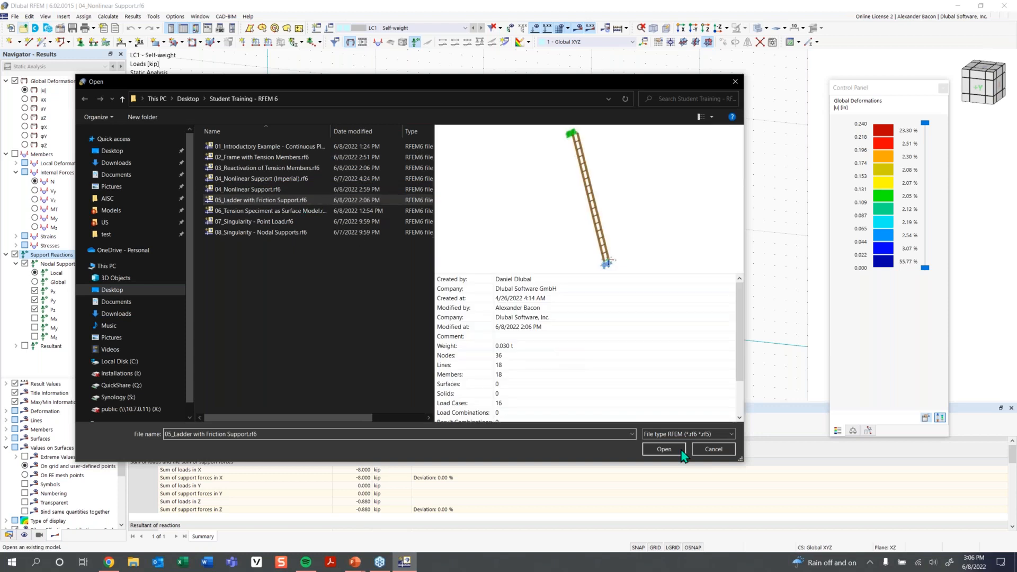
pyautogui.click(653, 453)
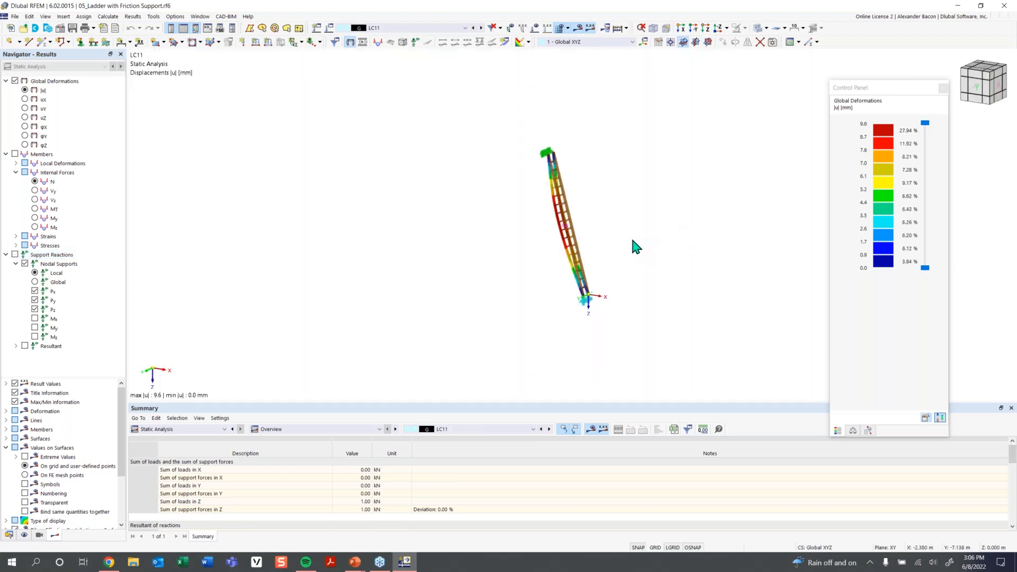
pyautogui.moveTo(593, 247); pyautogui.dragTo(510, 245, button='middle')
pyautogui.scroll(3, 511, 246)
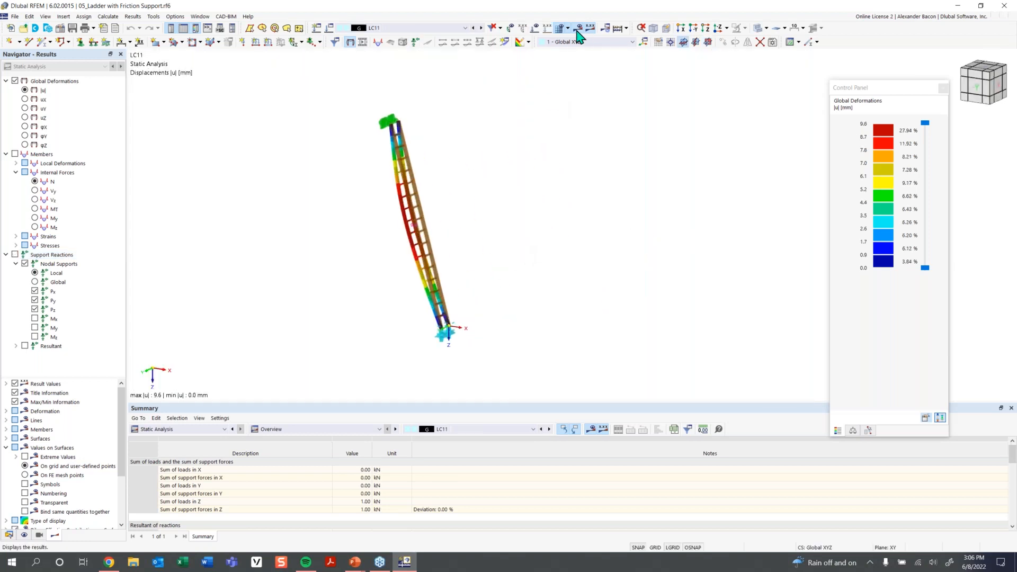
# Hide the ladder's calculation results and display the loads of load case LC1.
pyautogui.click(577, 31)
pyautogui.moveTo(499, 297)
pyautogui.keyDown('ctrl'); pyautogui.mouseDown(button='middle')
pyautogui.moveTo(523, 297)
pyautogui.moveTo(479, 295)
pyautogui.moveTo(504, 302)
pyautogui.mouseUp(button='middle'); pyautogui.keyUp('ctrl')
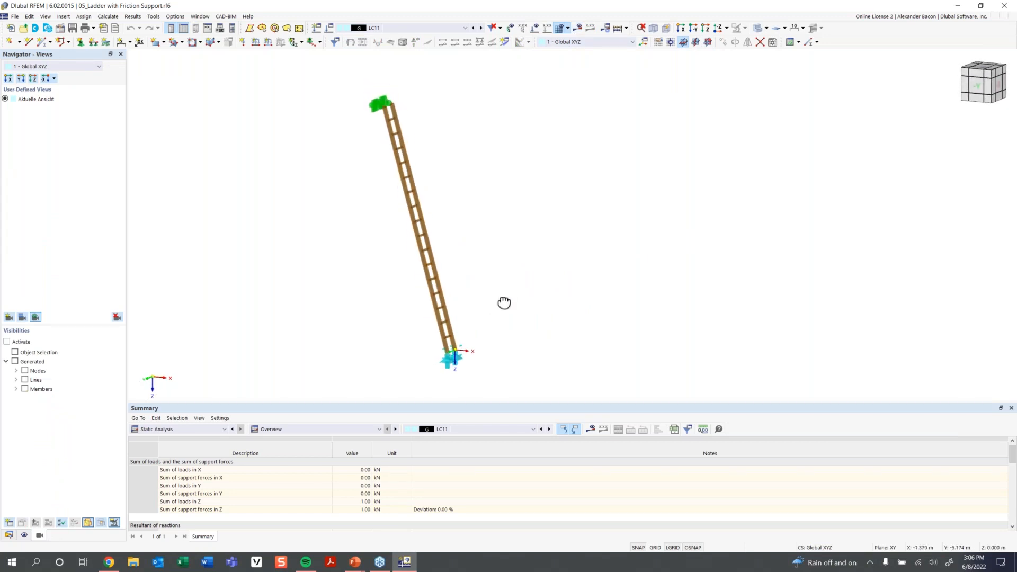
pyautogui.click(430, 29)
pyautogui.click(432, 36)
pyautogui.click(535, 27)
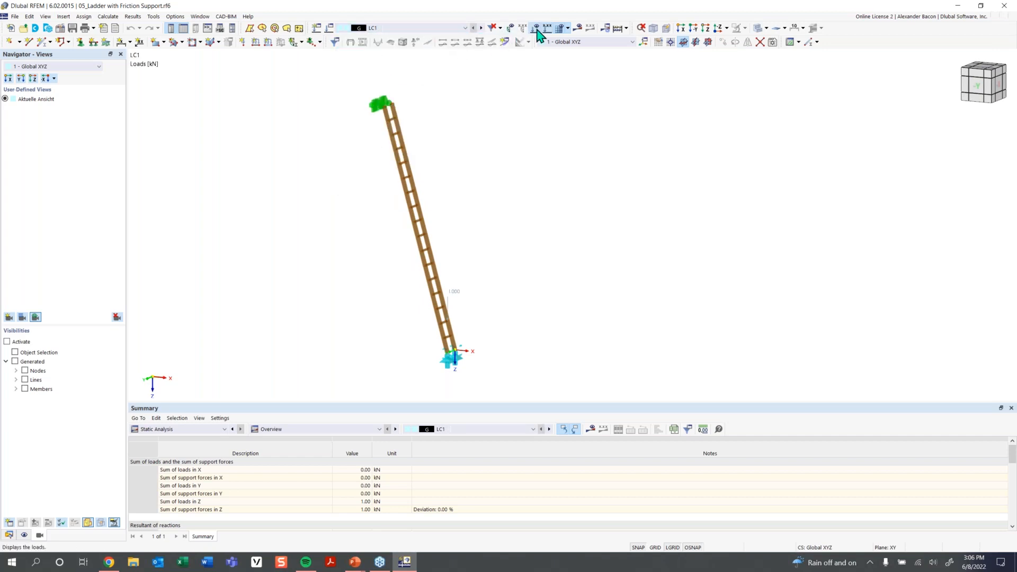
# Go through load cases LC2 to LC8 to follow the load's position up the ladder in a side view.
pyautogui.click(481, 28)
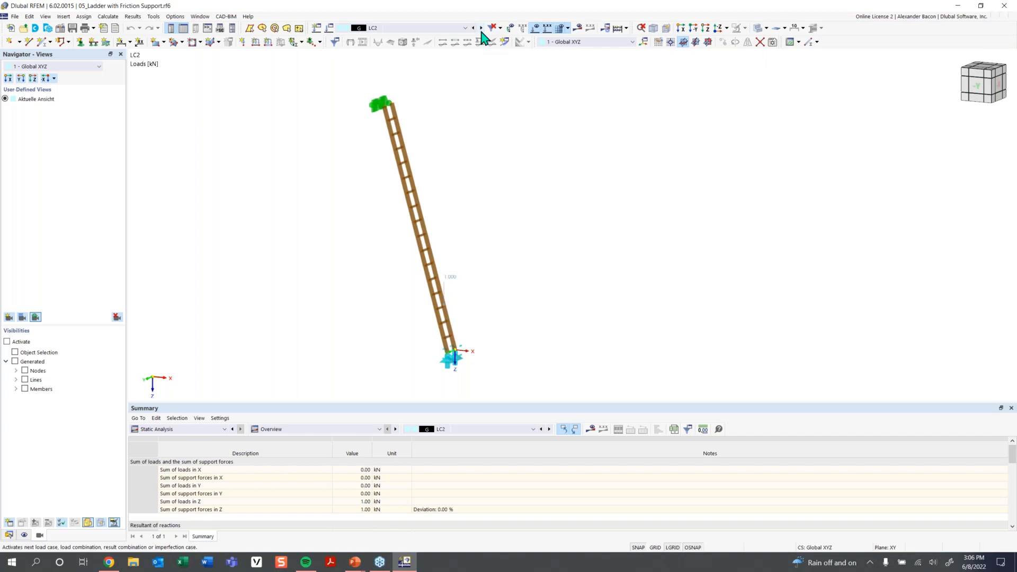
pyautogui.click(481, 29)
pyautogui.click(481, 29)
pyautogui.keyDown('ctrl'); pyautogui.moveTo(502, 163); pyautogui.dragTo(522, 182, button='middle'); pyautogui.keyUp('ctrl')
pyautogui.click(481, 29)
pyautogui.click(481, 29)
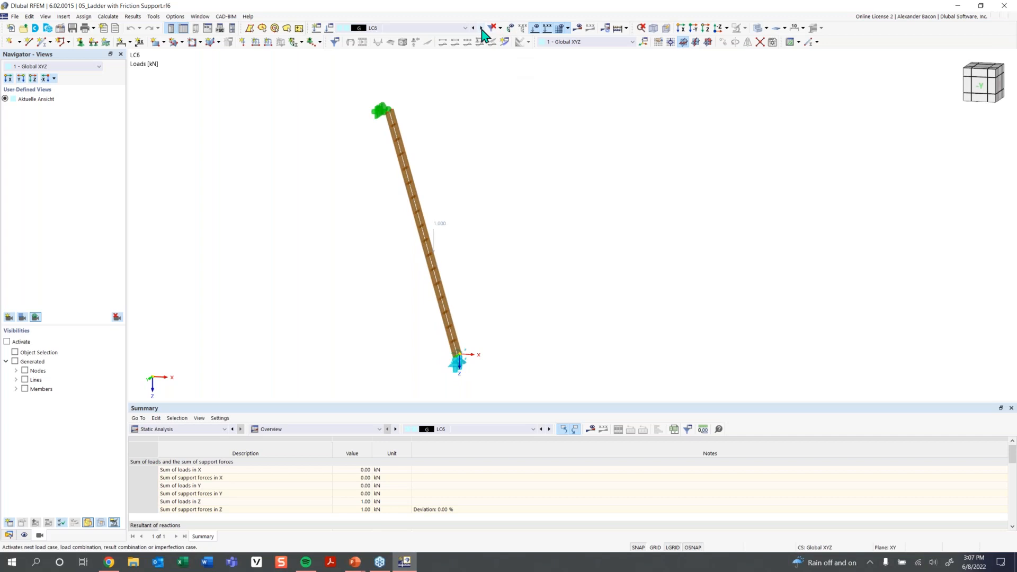
pyautogui.click(481, 29)
pyautogui.click(481, 29)
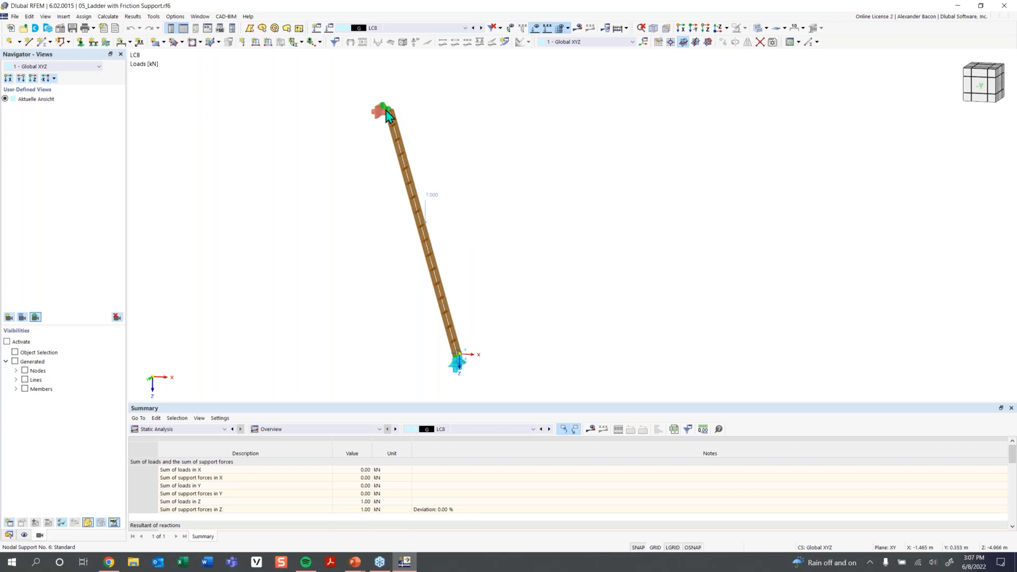
# Review the support conditions of the nodal support at the top of the ladder, leaving its settings as they are.
pyautogui.scroll(5, 386, 109)
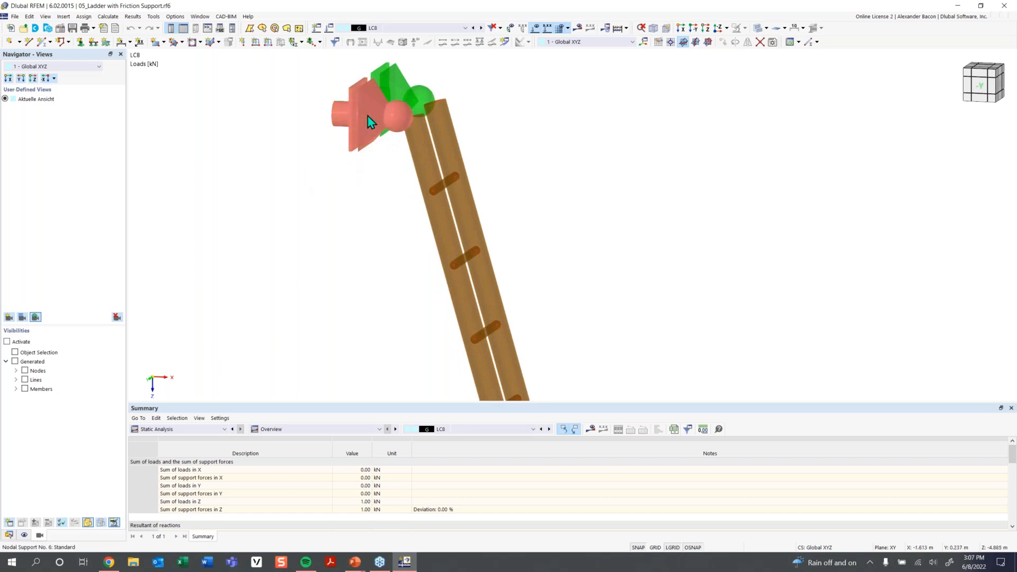
pyautogui.doubleClick(373, 116)
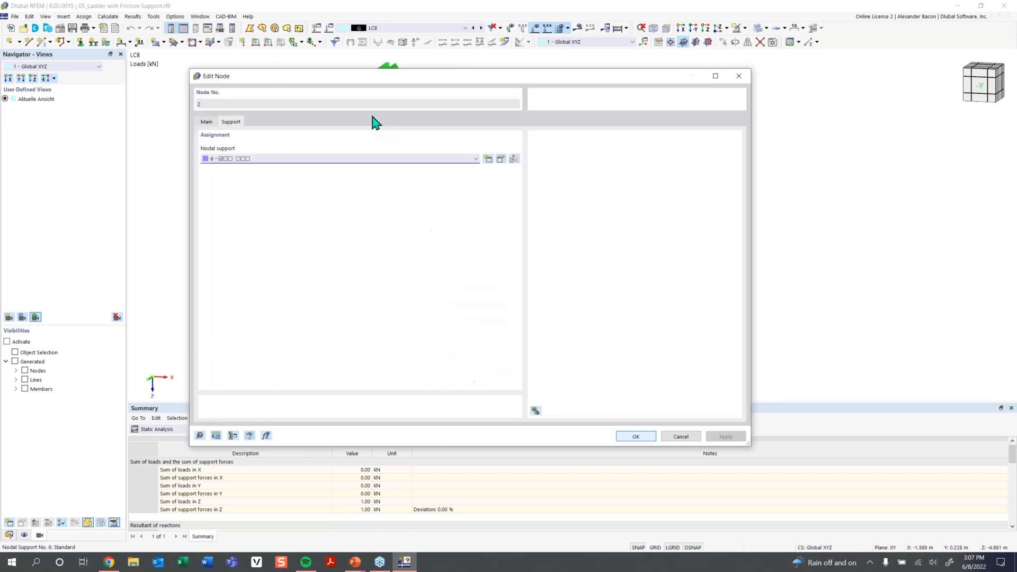
pyautogui.click(501, 159)
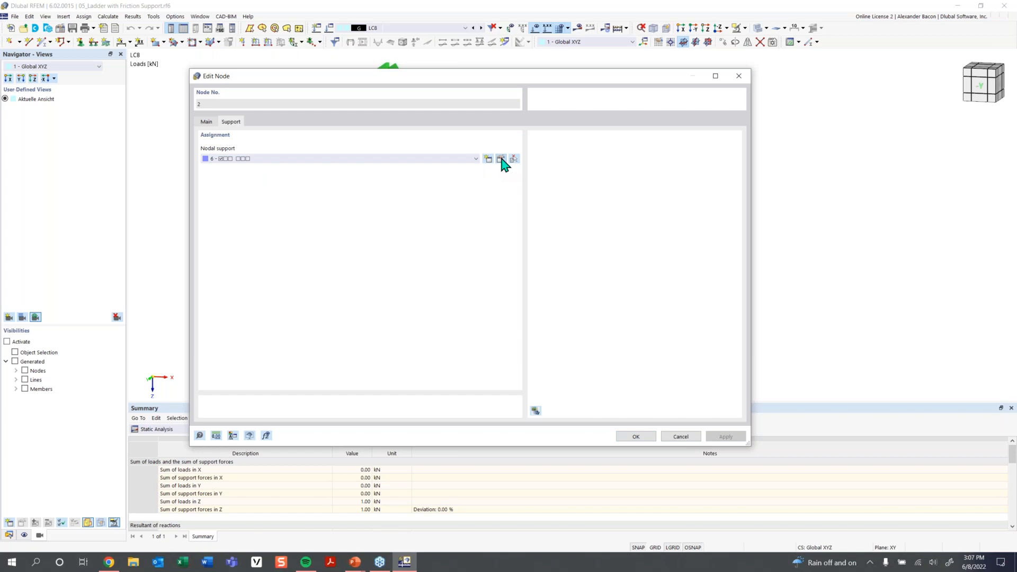
pyautogui.click(502, 159)
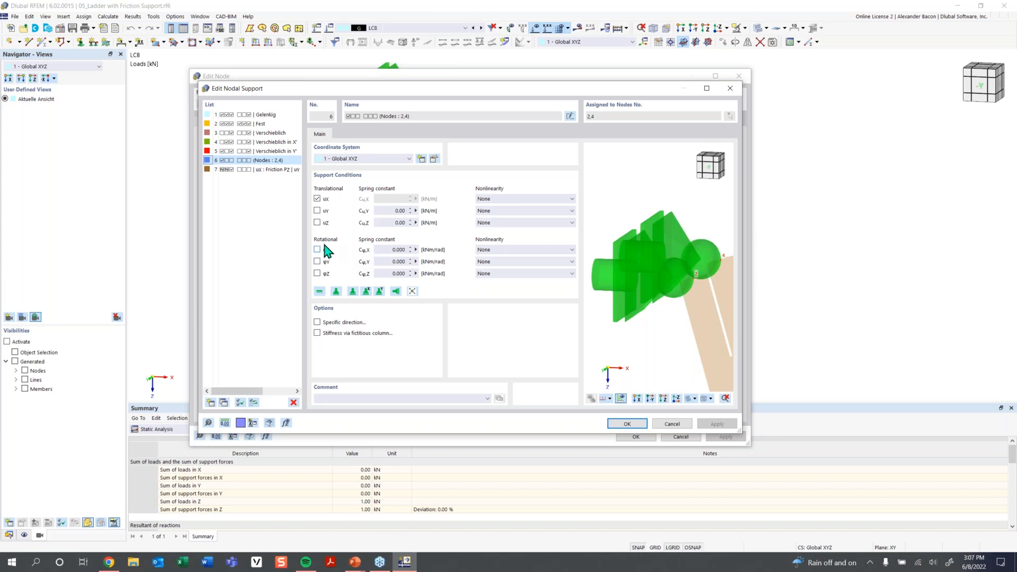
pyautogui.click(730, 88)
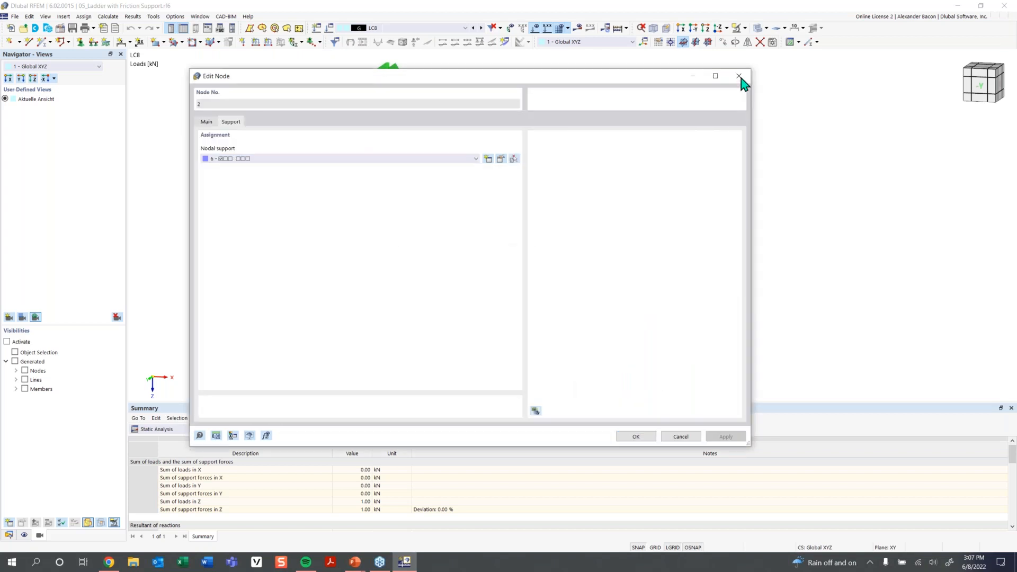
pyautogui.click(740, 77)
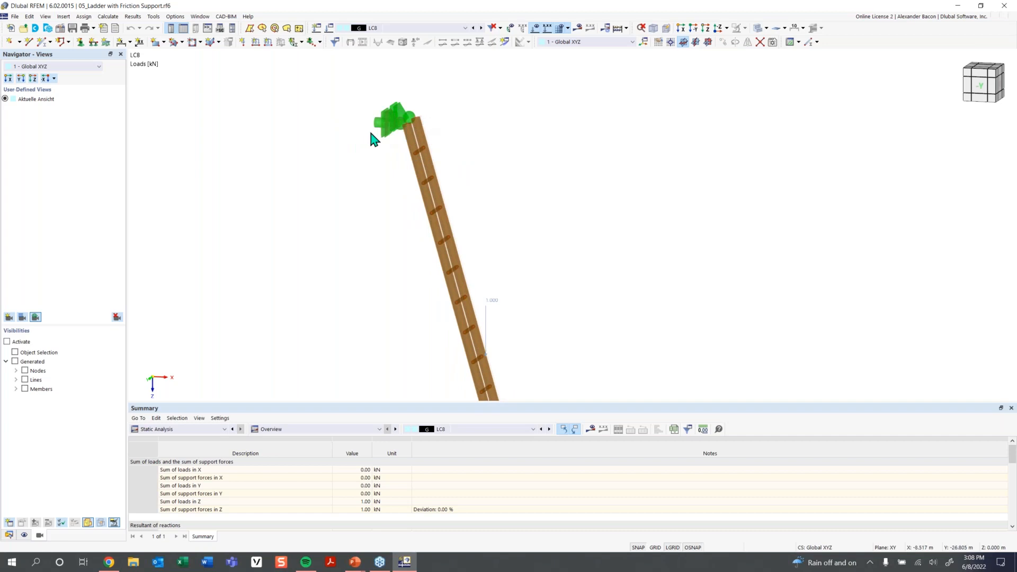
# Examine the support conditions of the nodal support at the ladder's base and the nonlinearity options available for uY.
pyautogui.scroll(-3, 374, 136)
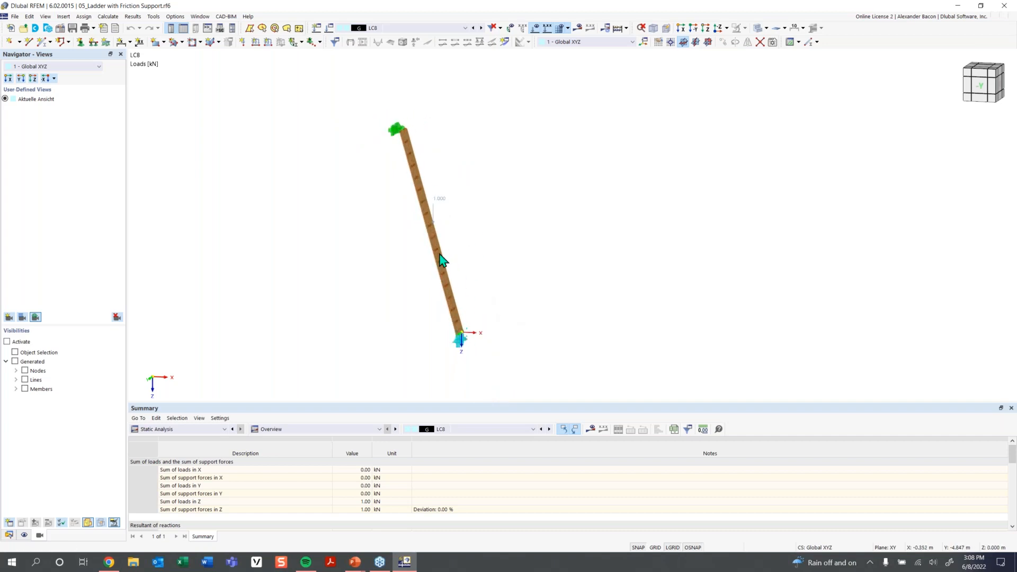
pyautogui.moveTo(437, 208)
pyautogui.scroll(3, 460, 333)
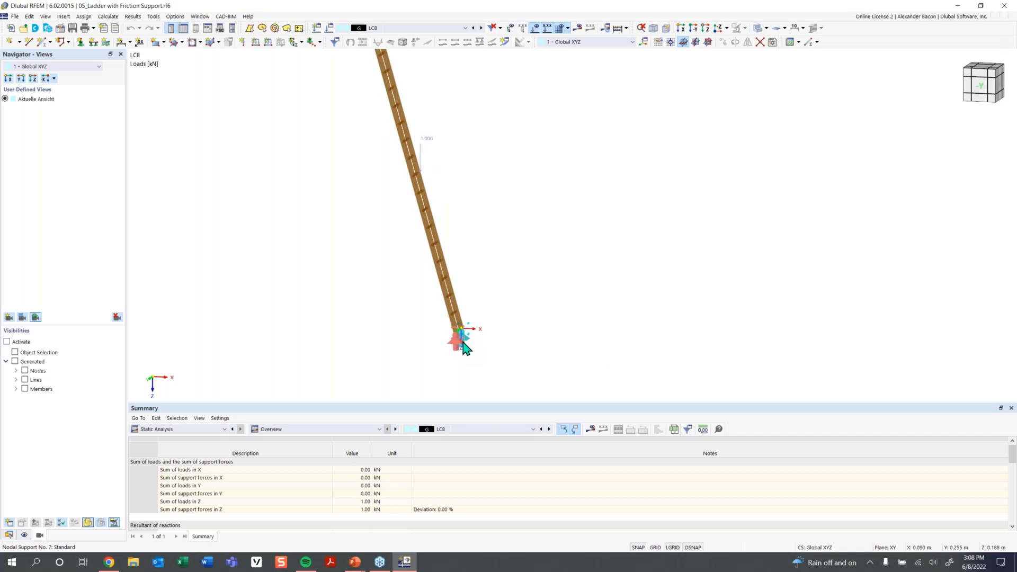
pyautogui.moveTo(462, 327)
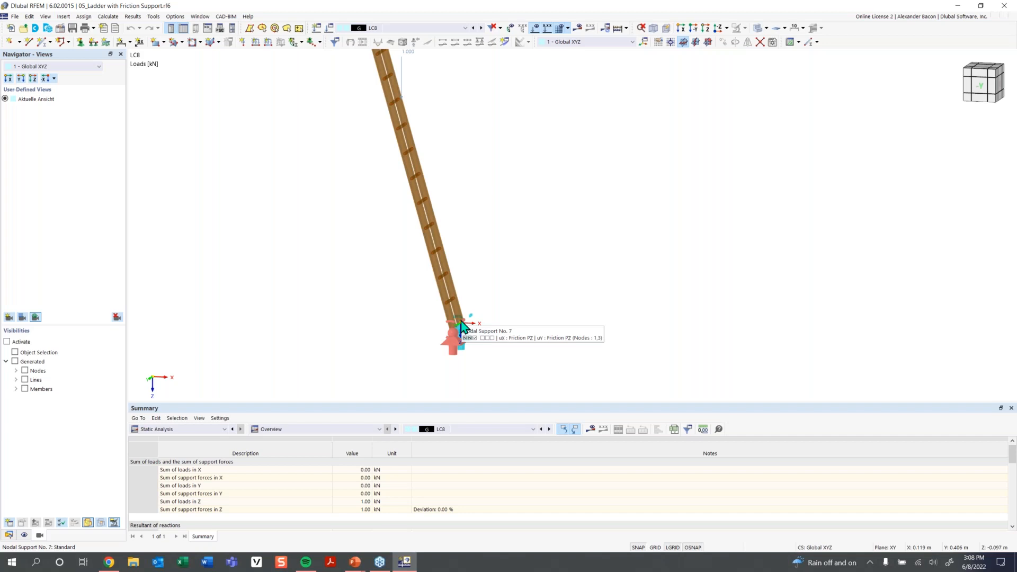
pyautogui.doubleClick(460, 324)
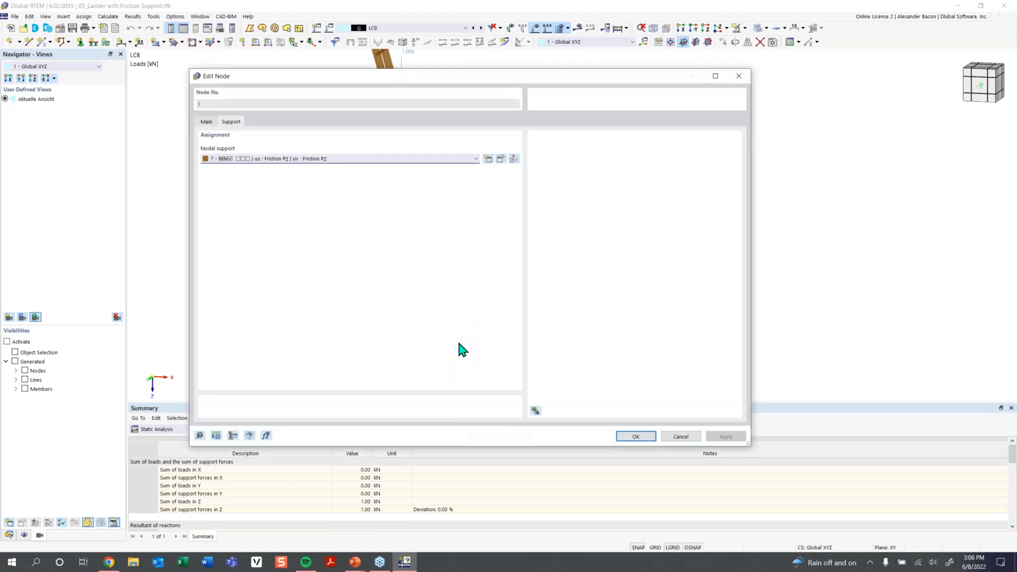
pyautogui.click(500, 161)
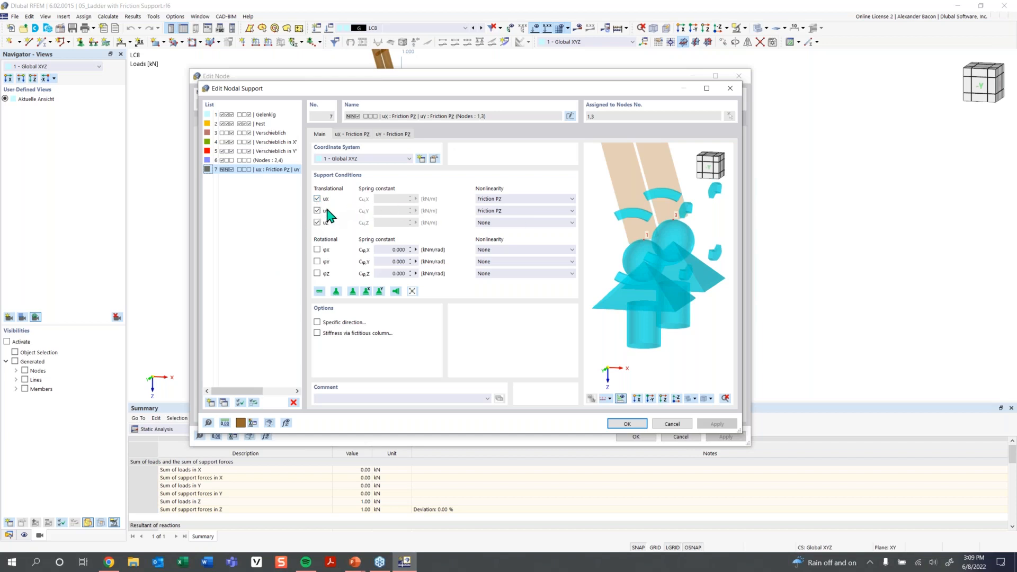
pyautogui.click(494, 211)
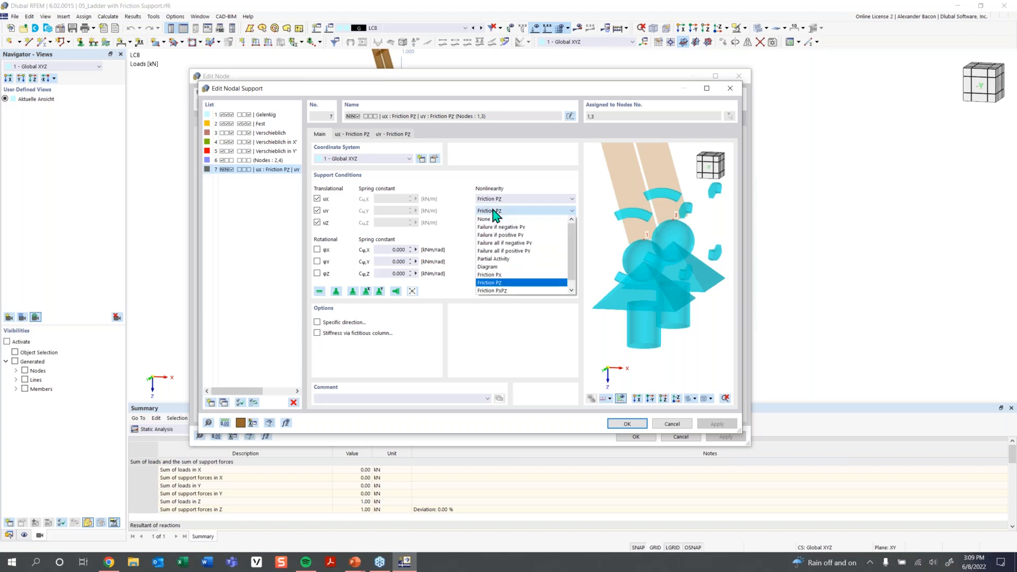
pyautogui.click(495, 212)
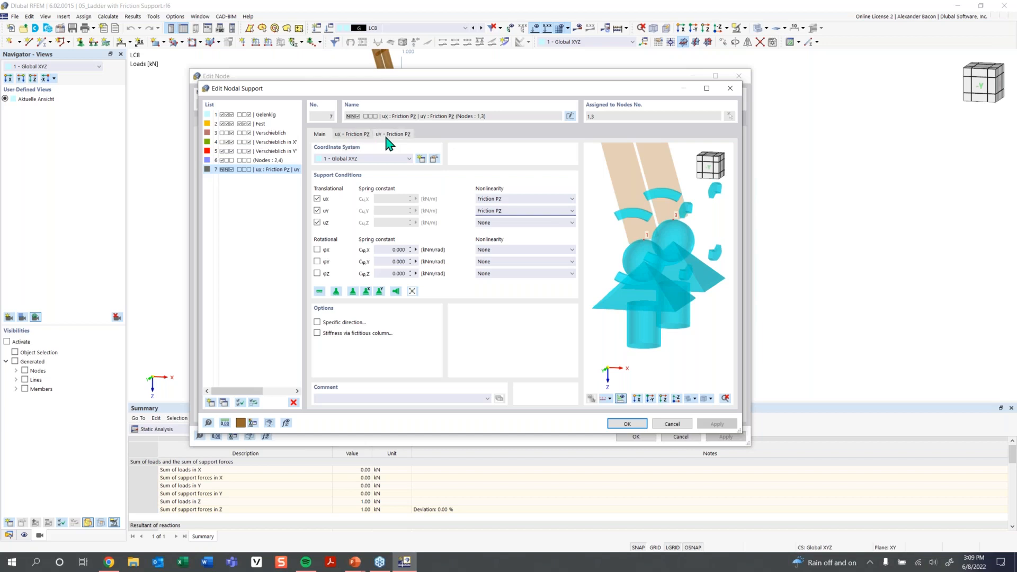
# Check the uX Friction PZ parameters and diagram of the base support, and close the support and node settings.
pyautogui.click(353, 136)
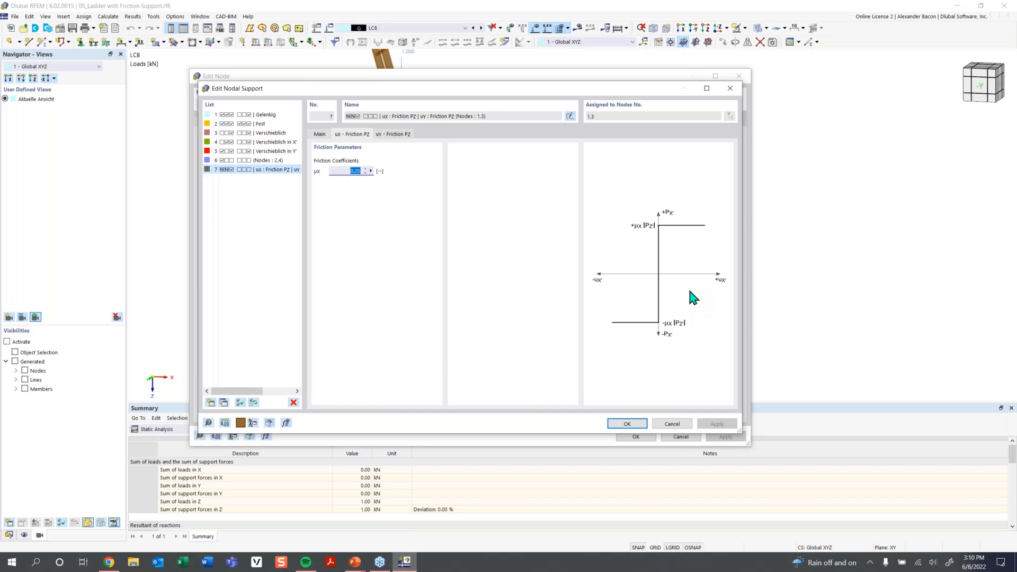
pyautogui.click(625, 424)
pyautogui.click(638, 437)
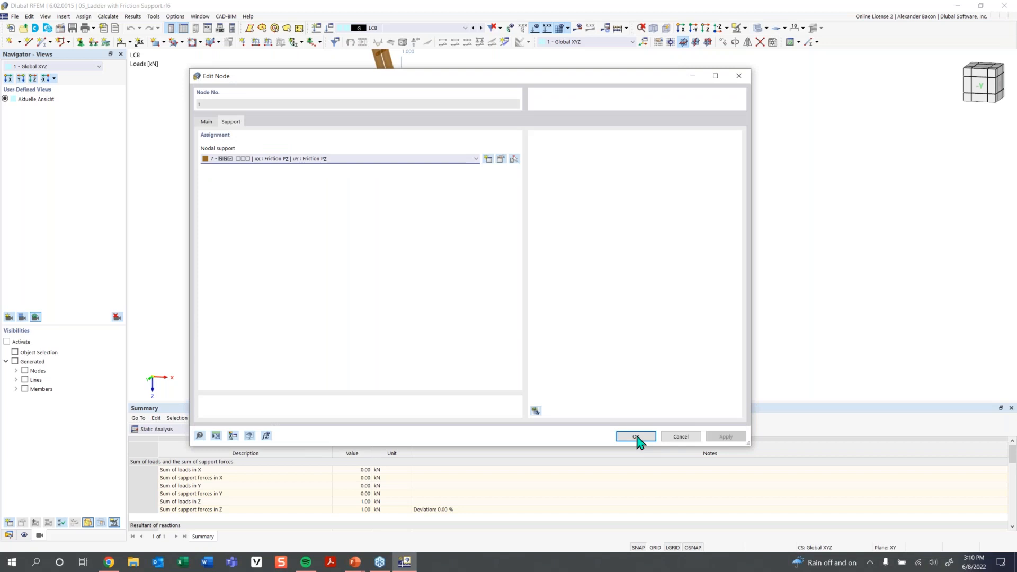
# Activate load case LC1, calculate the ladder model and show its global deformations in a side view.
pyautogui.click(428, 29)
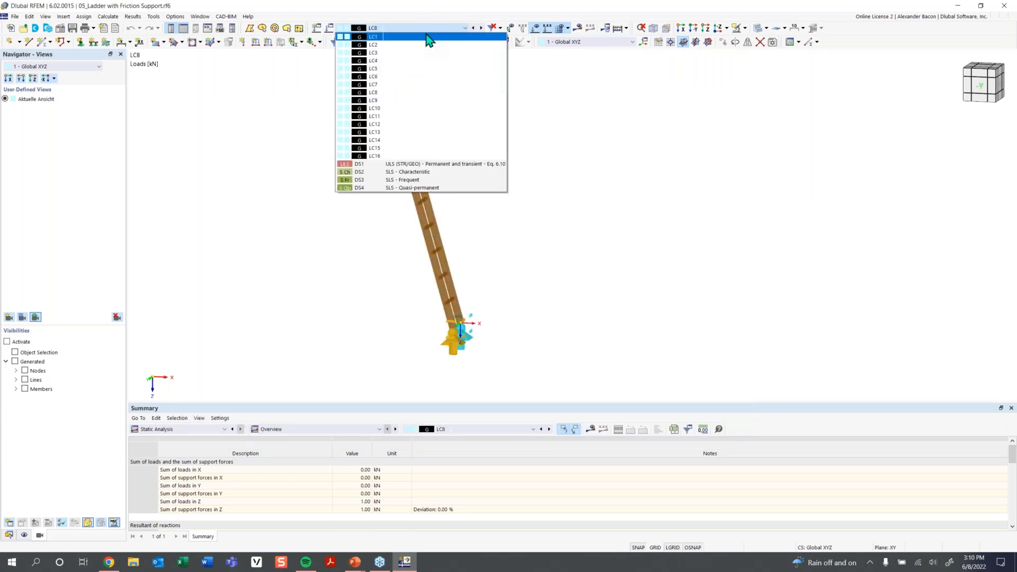
pyautogui.click(429, 36)
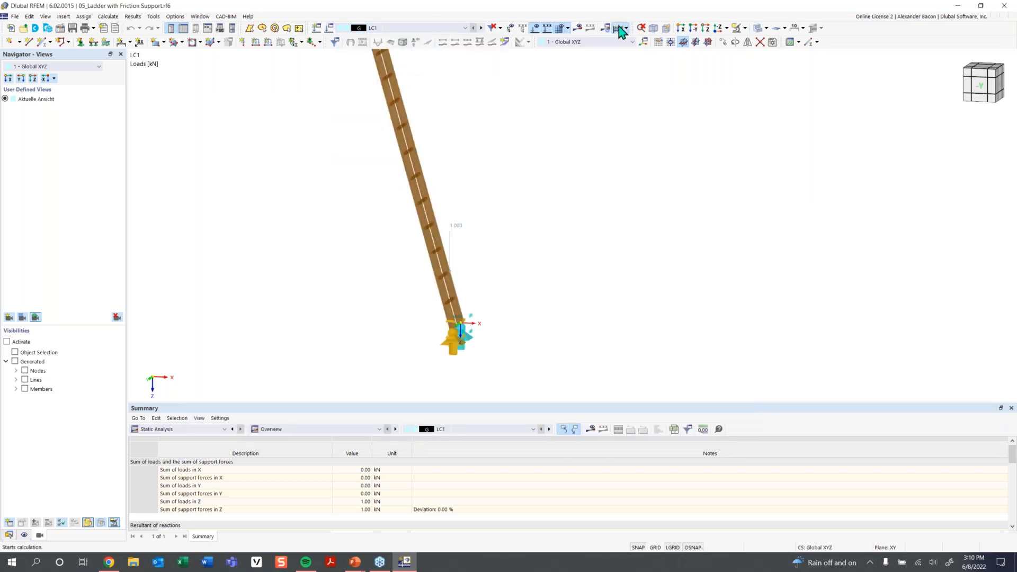
pyautogui.click(617, 27)
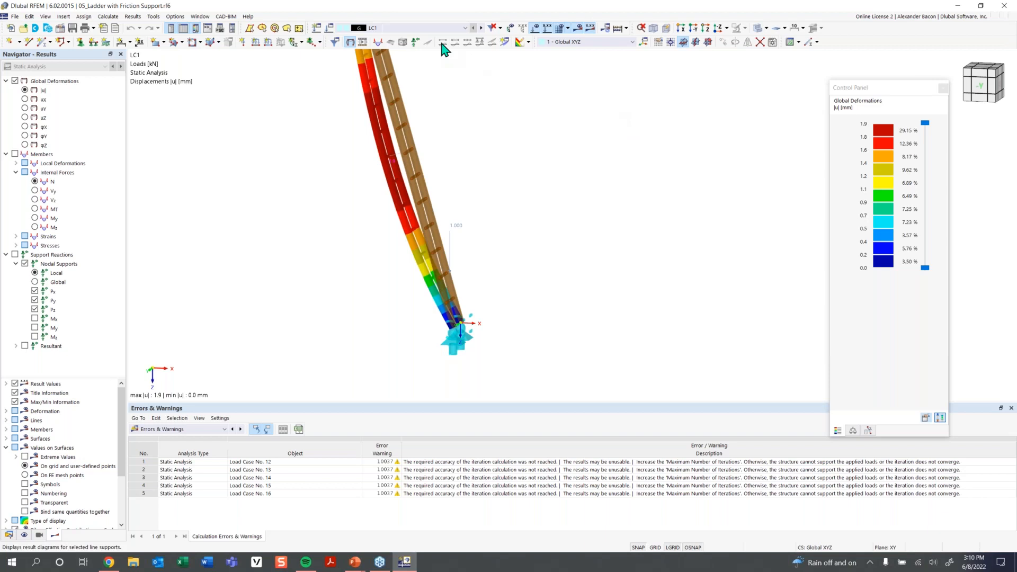
pyautogui.scroll(-3, 471, 109)
pyautogui.keyDown('ctrl'); pyautogui.moveTo(470, 141); pyautogui.dragTo(454, 271, button='middle'); pyautogui.keyUp('ctrl')
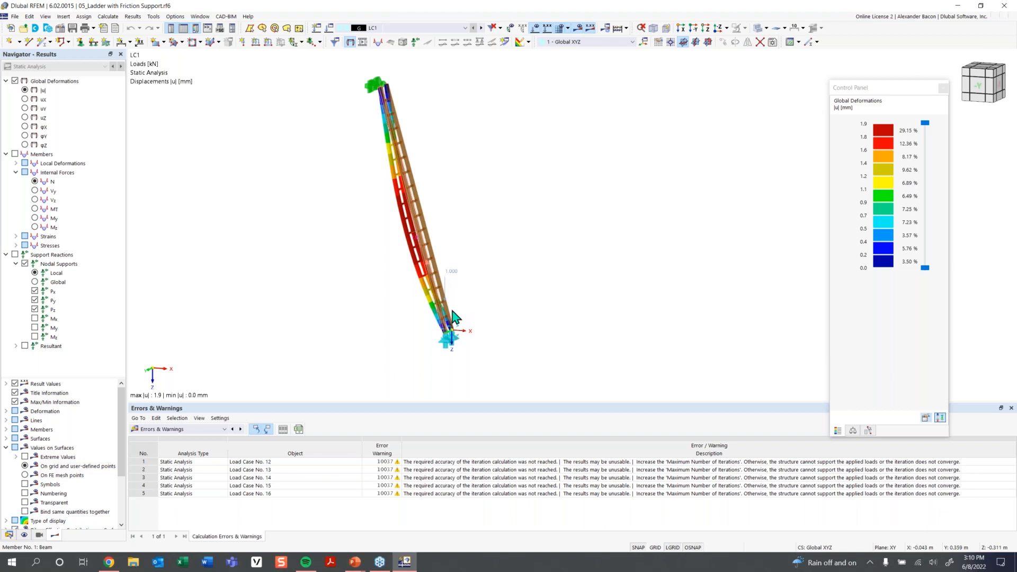
pyautogui.keyDown('ctrl'); pyautogui.moveTo(417, 184); pyautogui.dragTo(494, 227, button='middle'); pyautogui.keyUp('ctrl')
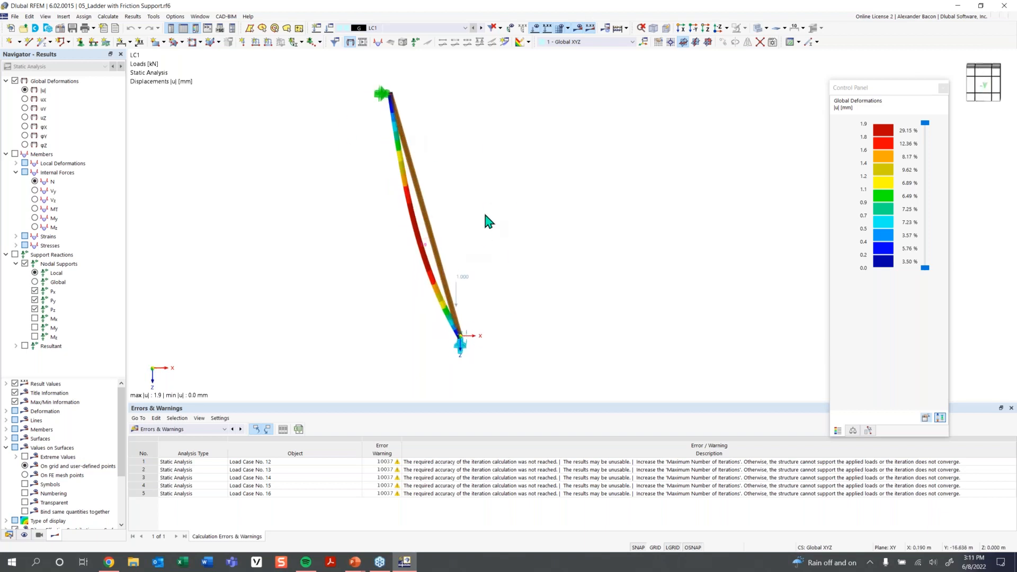
# Move on to load case LC3 and display the support reactions together with the deformations.
pyautogui.click(482, 28)
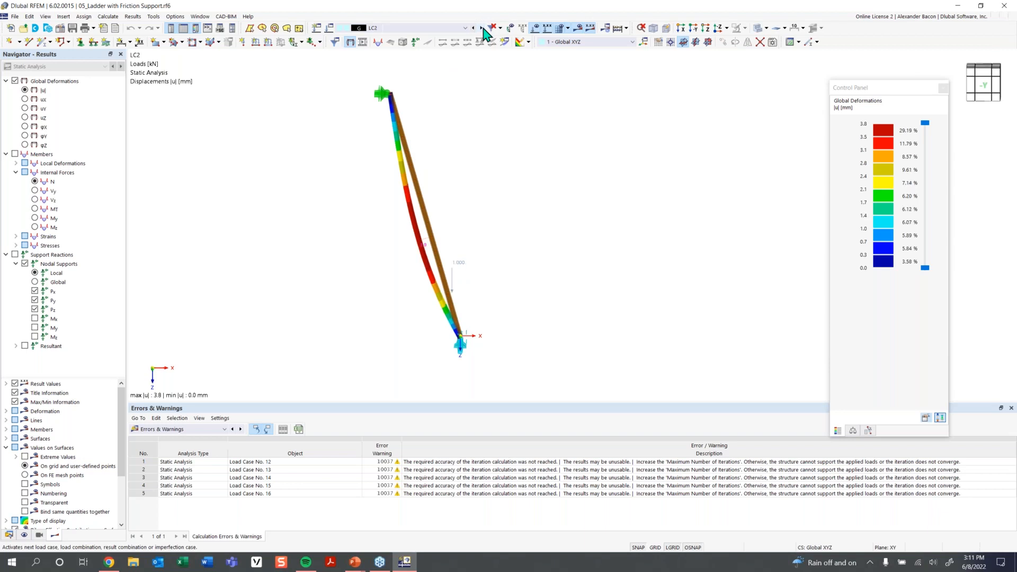
pyautogui.click(482, 28)
pyautogui.click(15, 255)
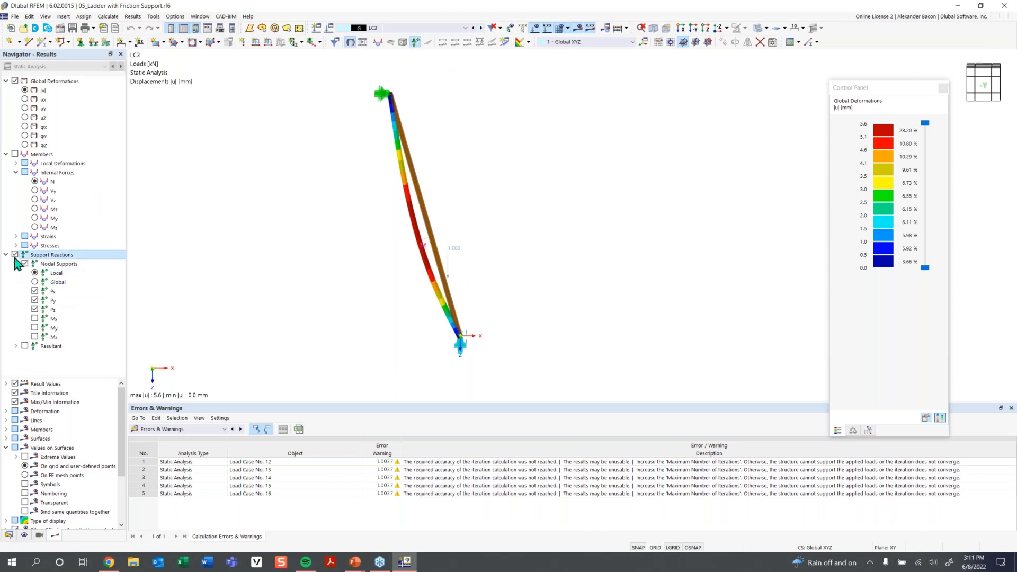
pyautogui.scroll(2, 512, 339)
pyautogui.scroll(-1, 511, 343)
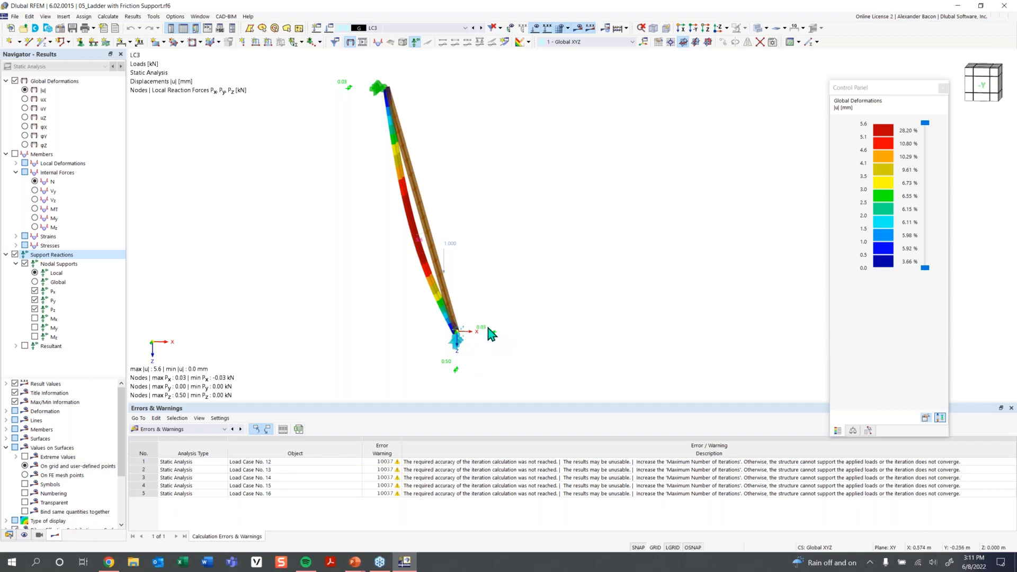
# Go through the results of load cases LC4 to LC12 and examine the displacement and reactions at the ladder's base in LC12.
pyautogui.click(481, 28)
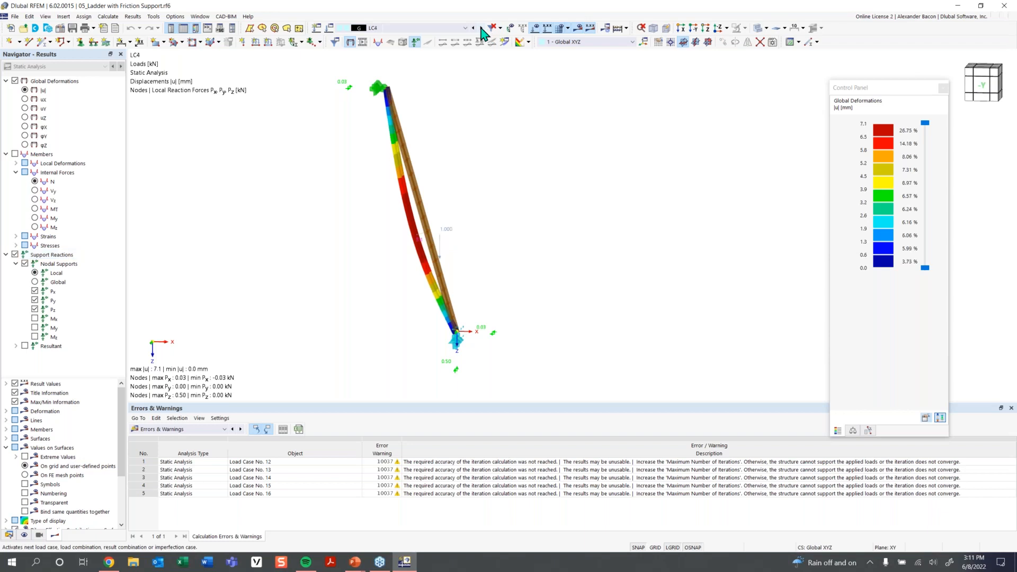
pyautogui.click(482, 28)
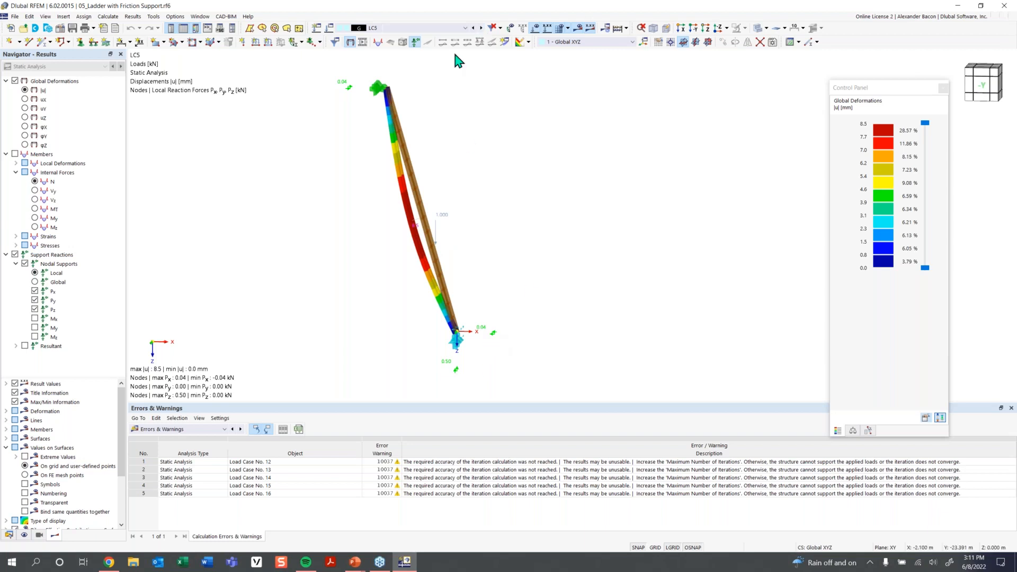
pyautogui.click(482, 30)
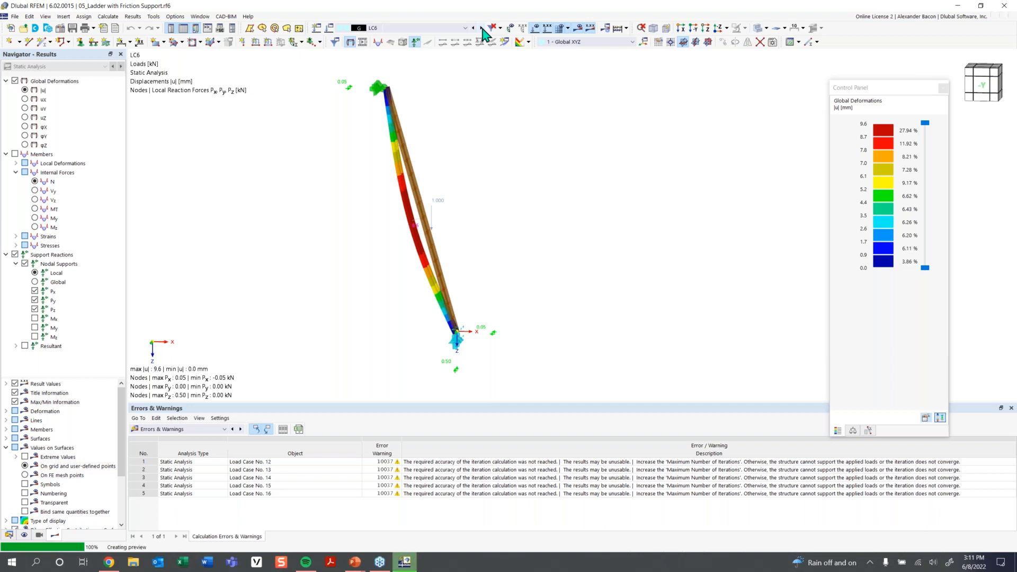
pyautogui.click(483, 30)
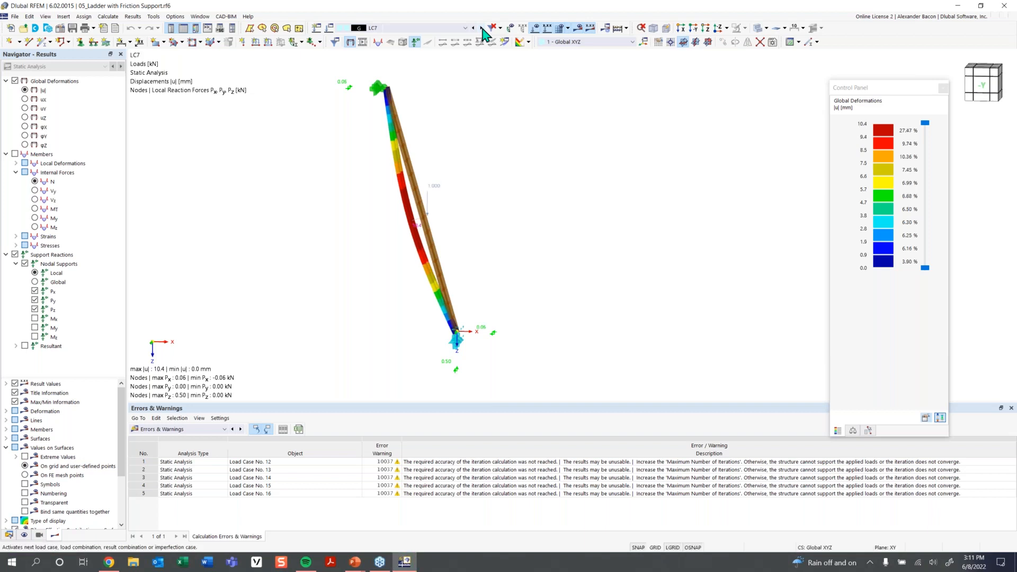
pyautogui.click(483, 30)
pyautogui.click(482, 29)
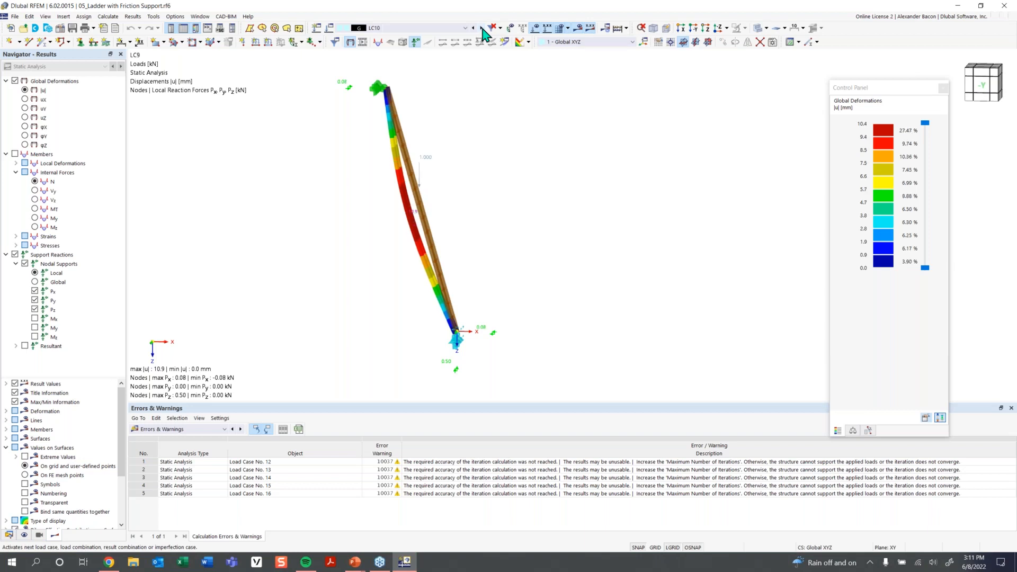
pyautogui.click(482, 29)
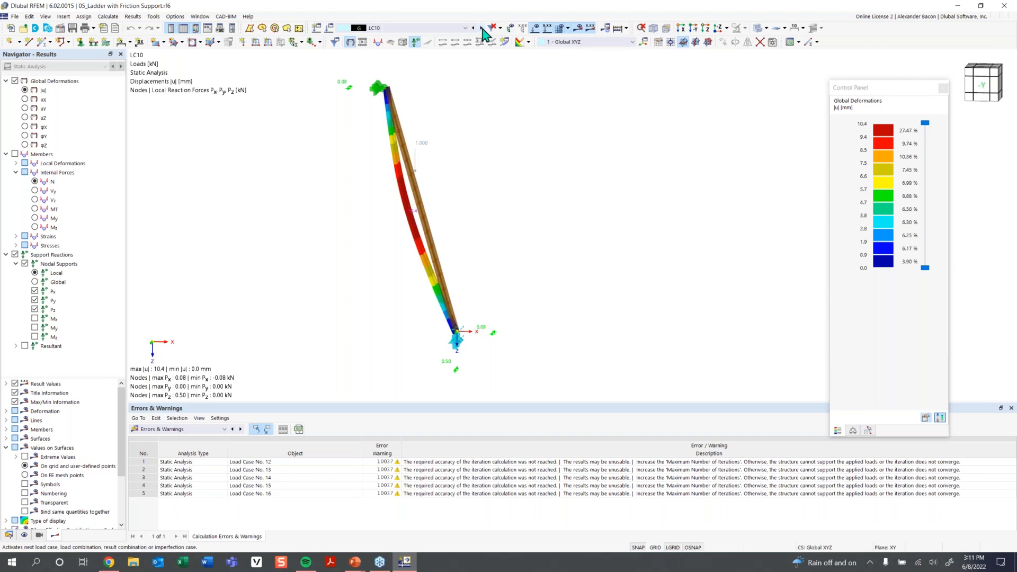
pyautogui.click(482, 29)
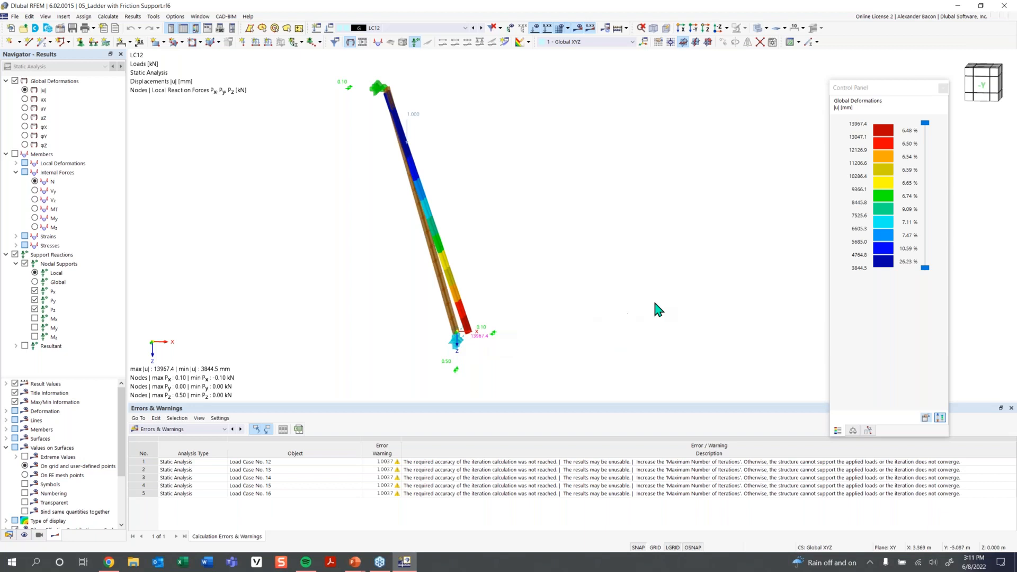
pyautogui.scroll(2, 490, 341)
pyautogui.moveTo(481, 354); pyautogui.dragTo(479, 338, button='middle')
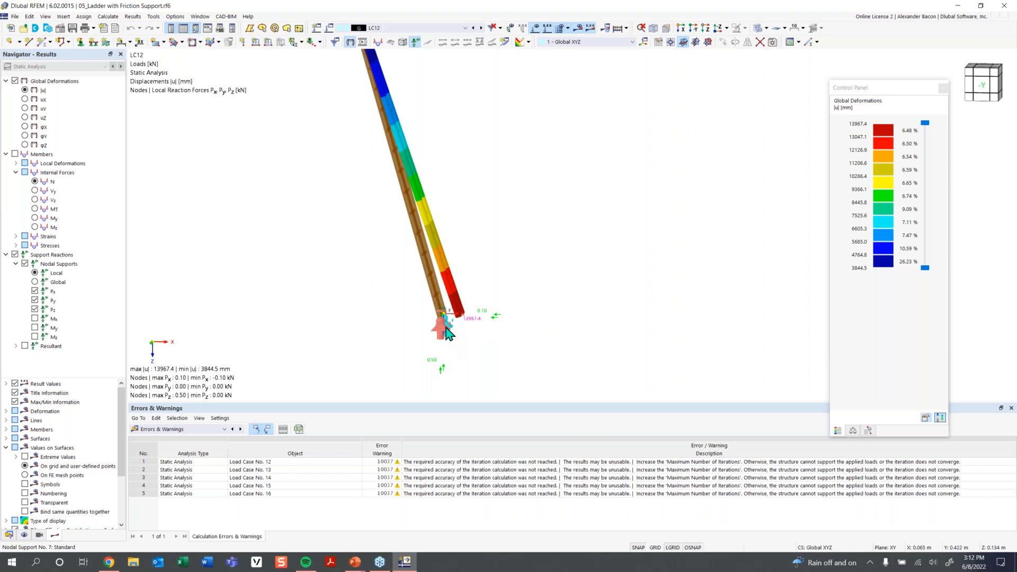
pyautogui.scroll(-2, 465, 261)
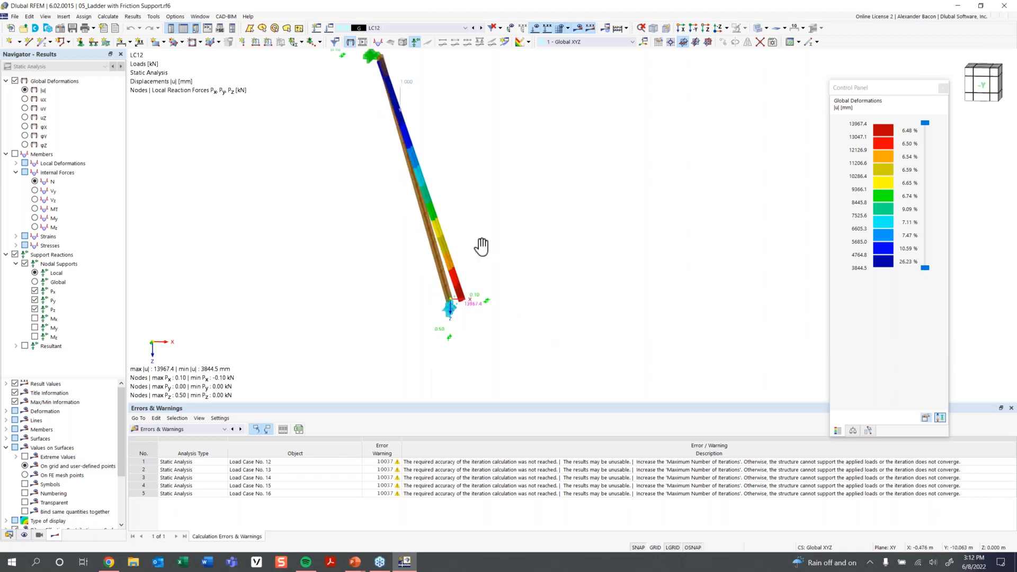
pyautogui.moveTo(481, 246); pyautogui.dragTo(472, 269, button='middle')
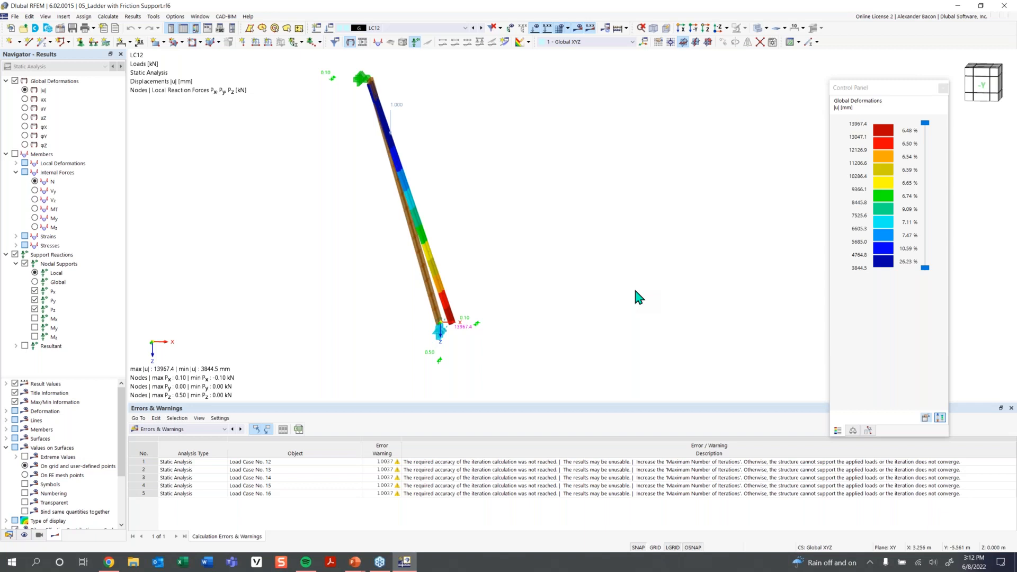
pyautogui.moveTo(323, 210)
pyautogui.mouseDown(button='middle')
pyautogui.moveTo(326, 227)
pyautogui.moveTo(309, 207)
pyautogui.mouseUp(button='middle')
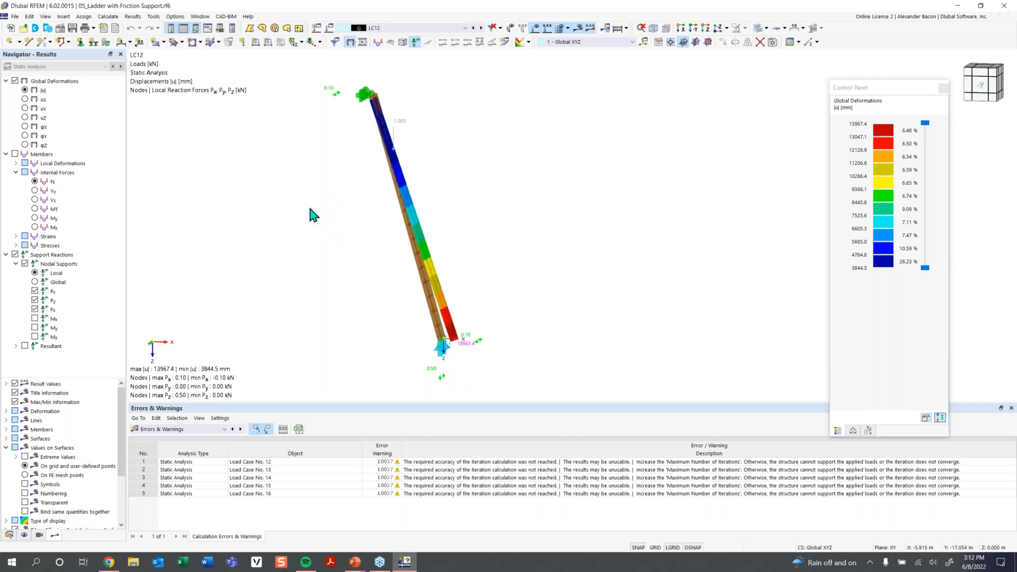
# Bring up the model files in the Student Training - RFEM 6 folder for opening another model.
pyautogui.click(26, 29)
pyautogui.click(24, 28)
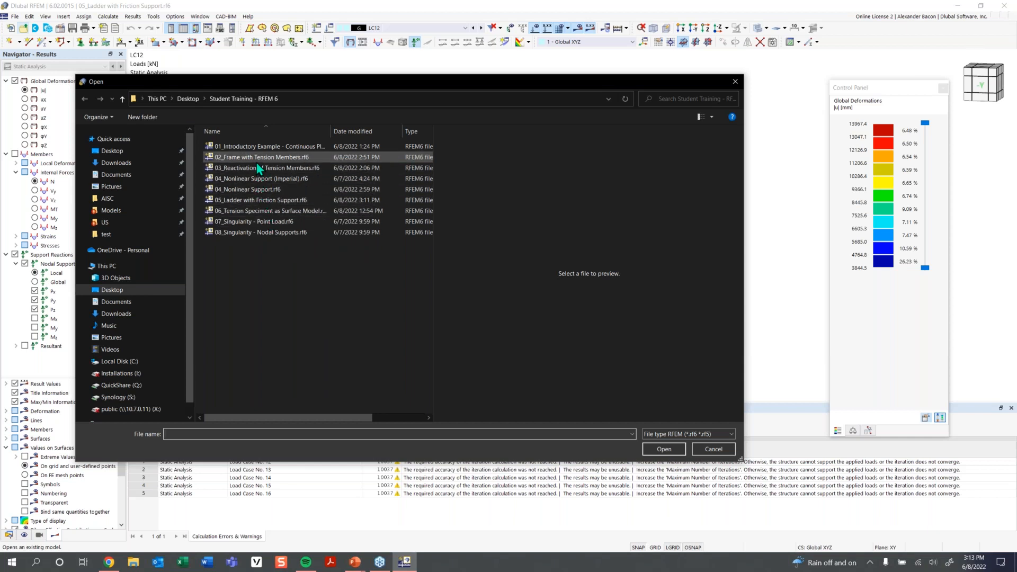
# Open the model 06_Tension Speciment as Surface Model.rf6 and make LC1 - Yield Strength the current load case.
pyautogui.click(266, 211)
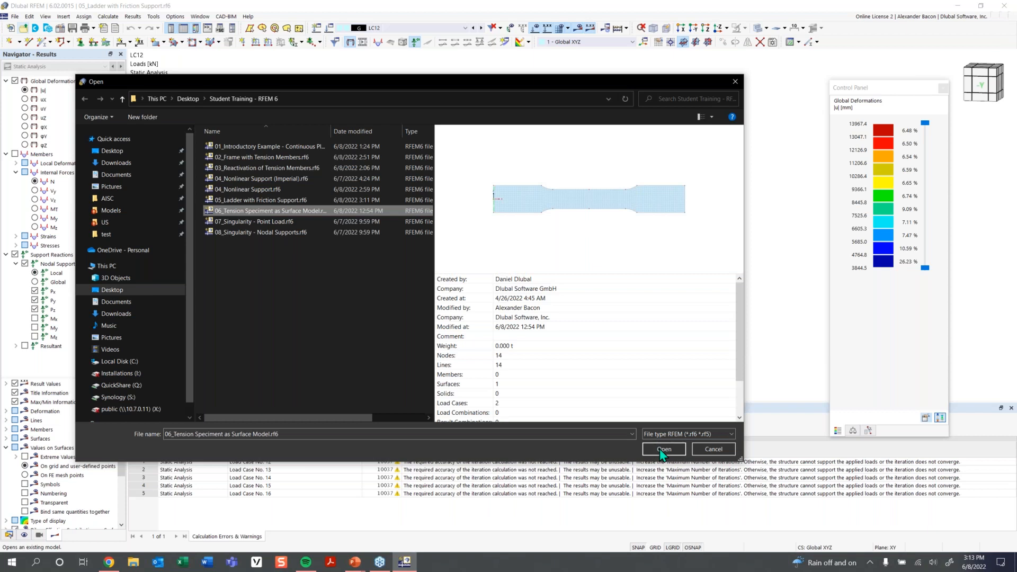
pyautogui.click(662, 449)
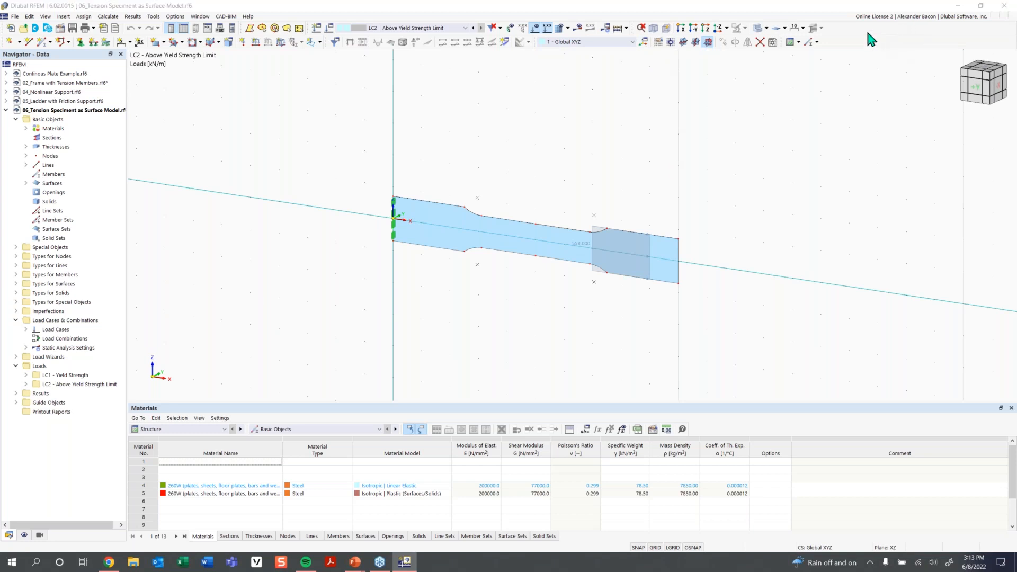
pyautogui.click(450, 28)
pyautogui.click(427, 37)
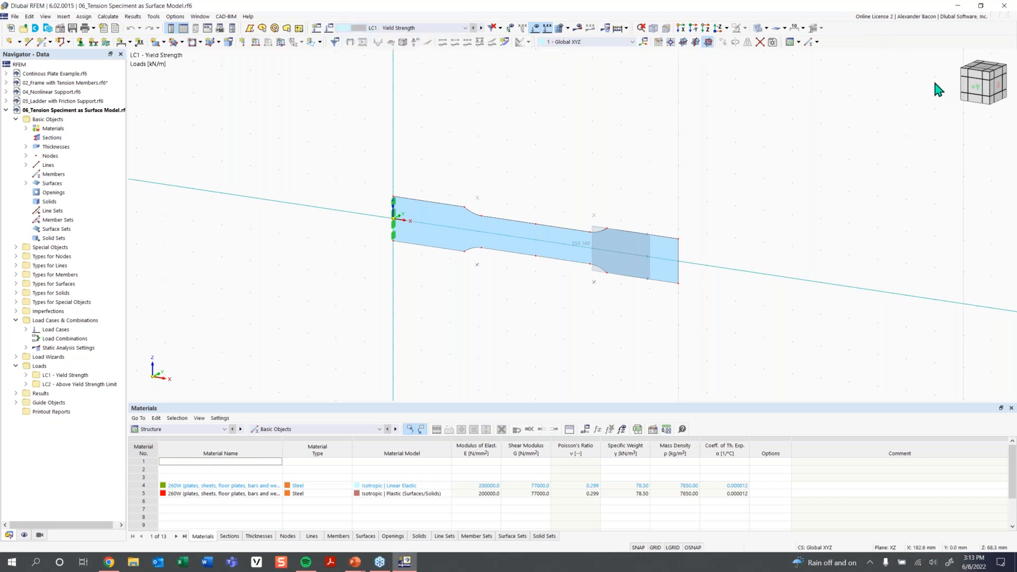
# View the tension specimen face-on along the Y-axis and hide the load display.
pyautogui.click(980, 91)
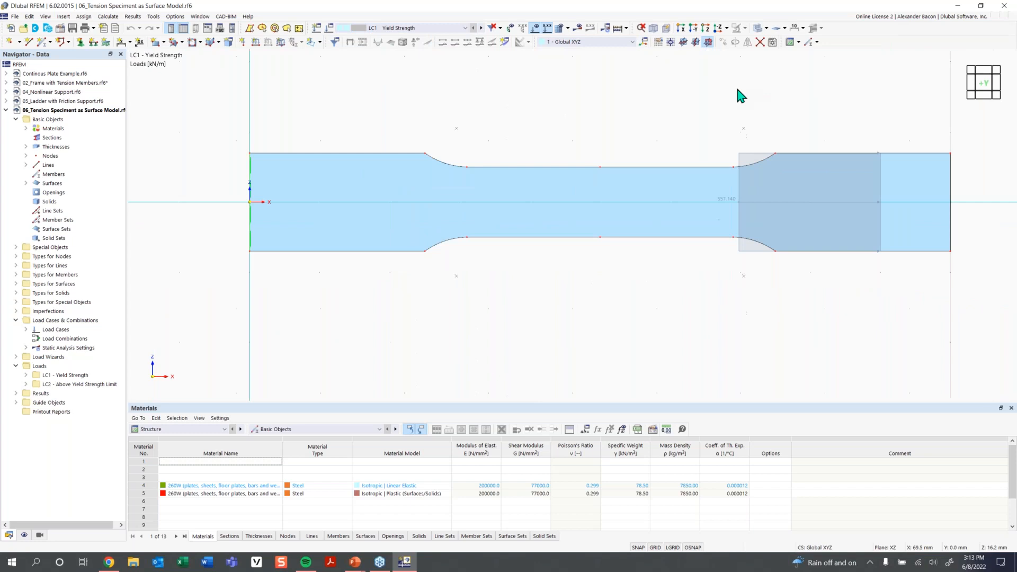
pyautogui.click(535, 29)
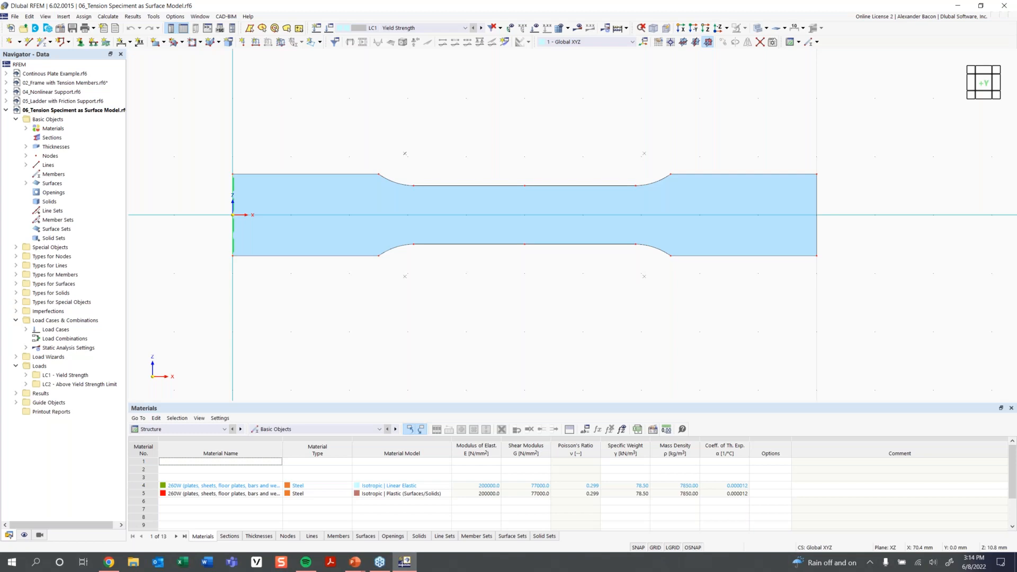
pyautogui.scroll(-1, 558, 154)
pyautogui.moveTo(559, 154); pyautogui.dragTo(532, 159, button='middle')
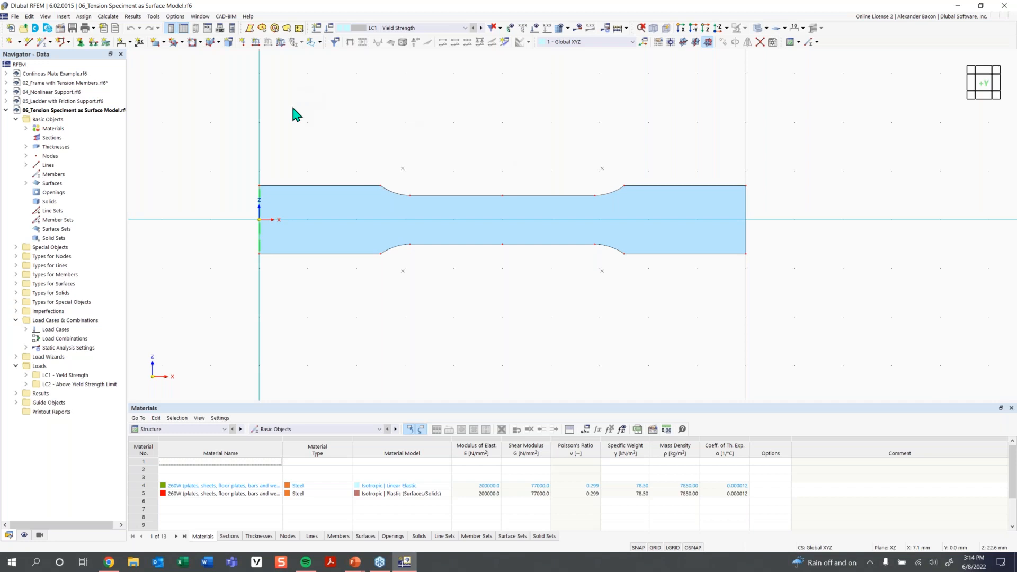
# Examine the tension specimen model's base data, including its activated analysis add-ons such as Nonlinear Material Behavior.
pyautogui.rightClick(61, 112)
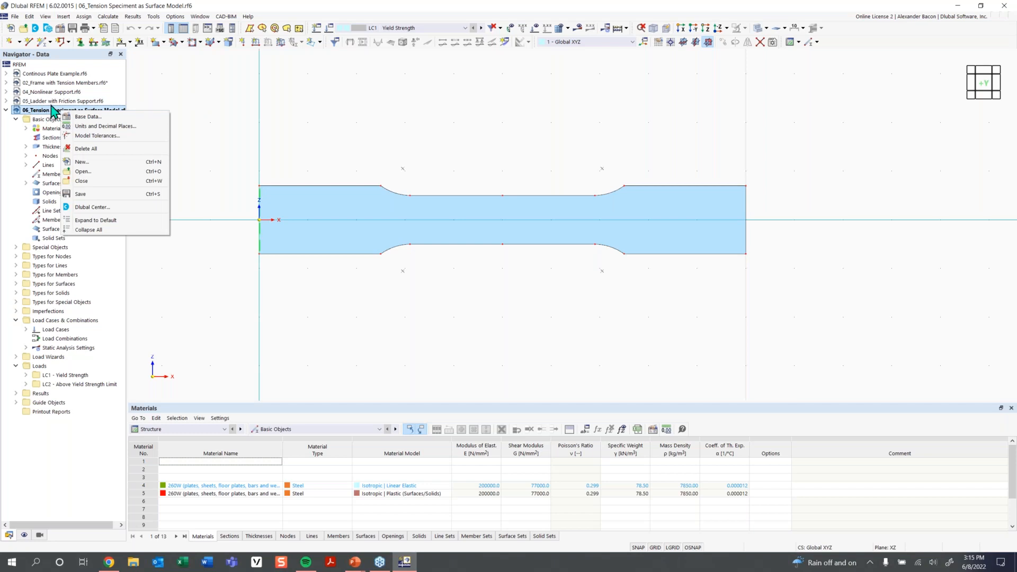
pyautogui.click(89, 118)
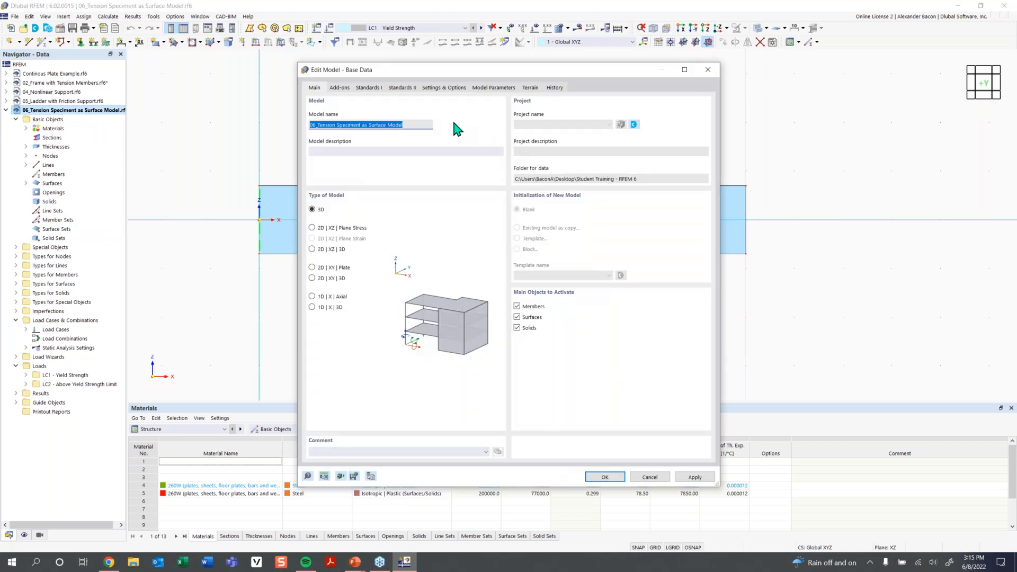
pyautogui.click(344, 91)
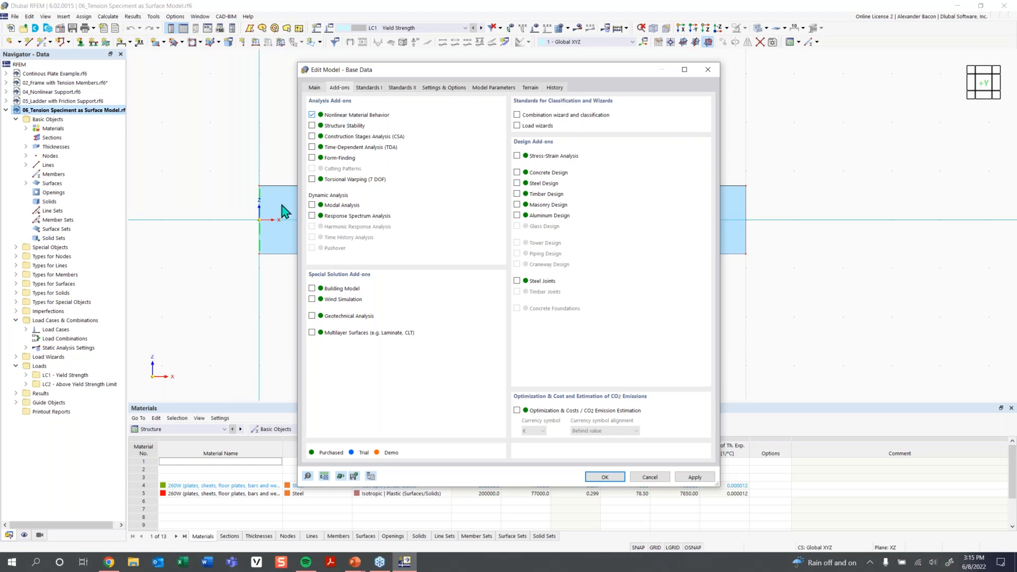
pyautogui.rightClick(869, 565)
pyautogui.click(870, 562)
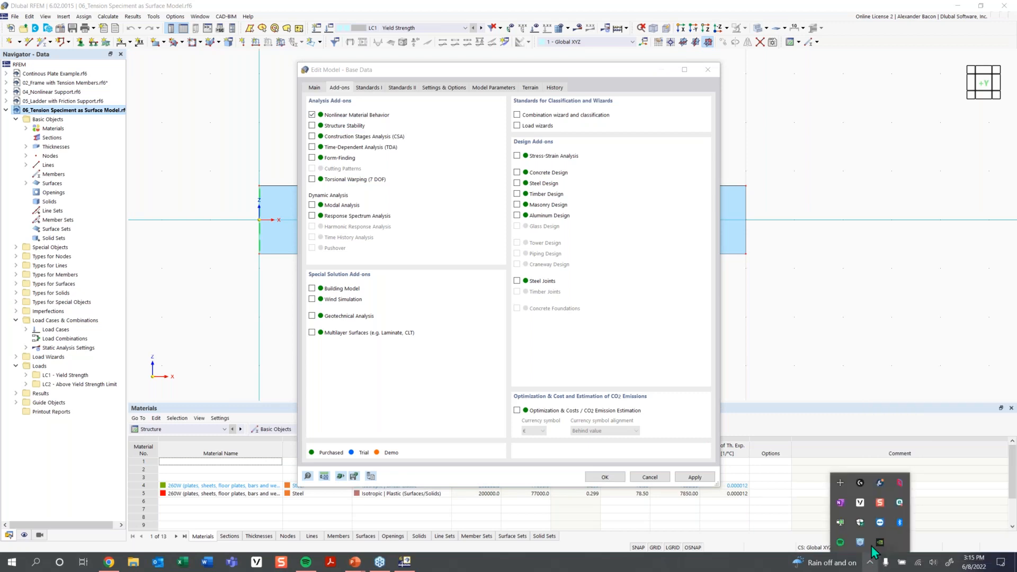
pyautogui.rightClick(860, 507)
pyautogui.click(878, 529)
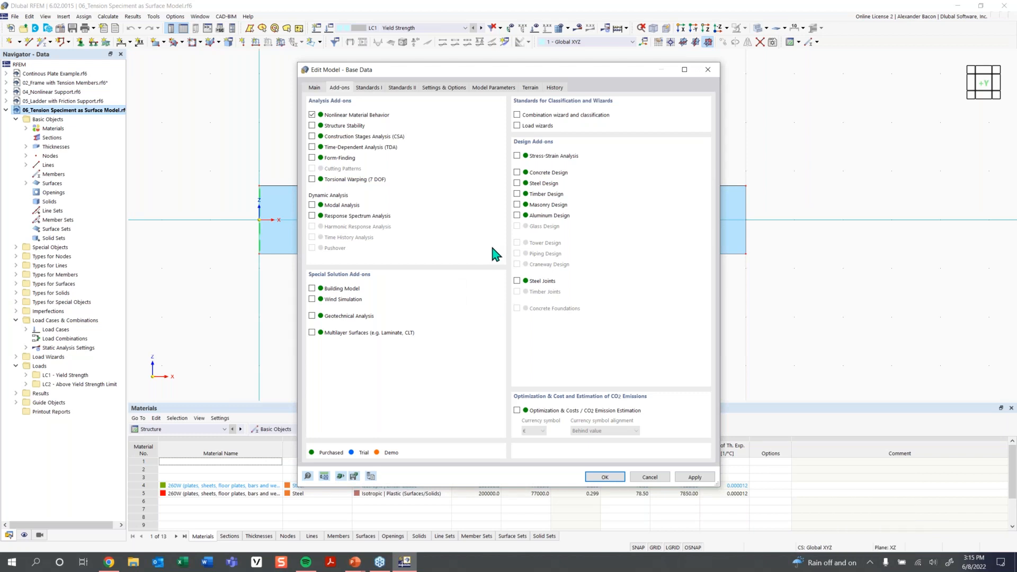
# Accept the base data and assign material 4, 260W Isotropic | Linear Elastic, to surface 1, allowing the existing results to be deleted.
pyautogui.click(604, 476)
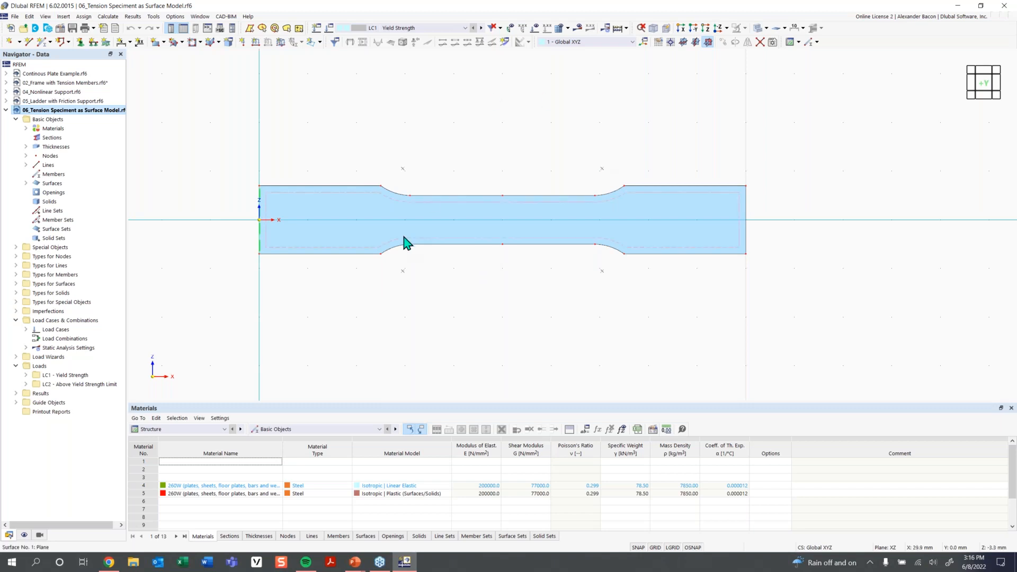
pyautogui.click(415, 219)
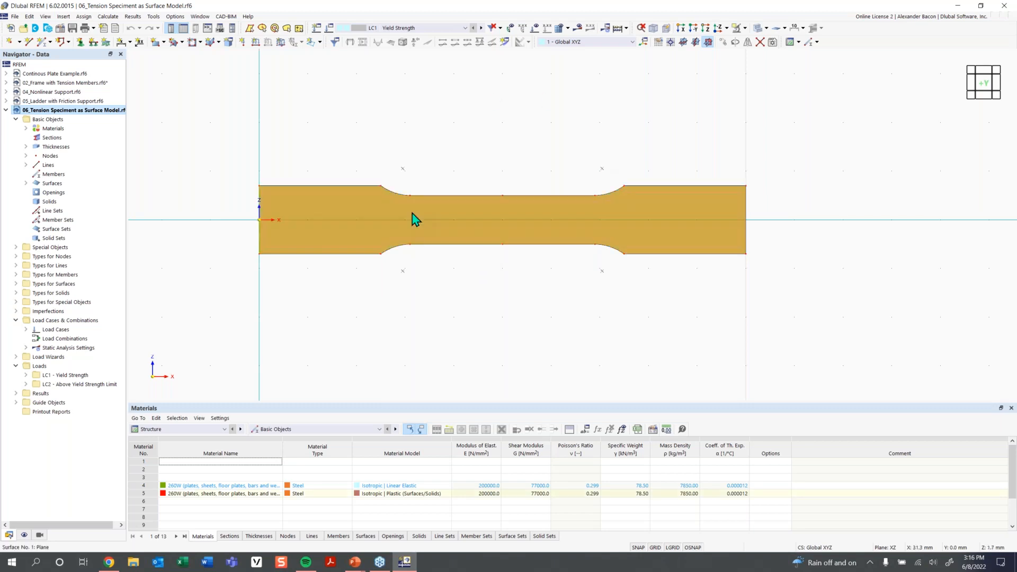
pyautogui.doubleClick(429, 195)
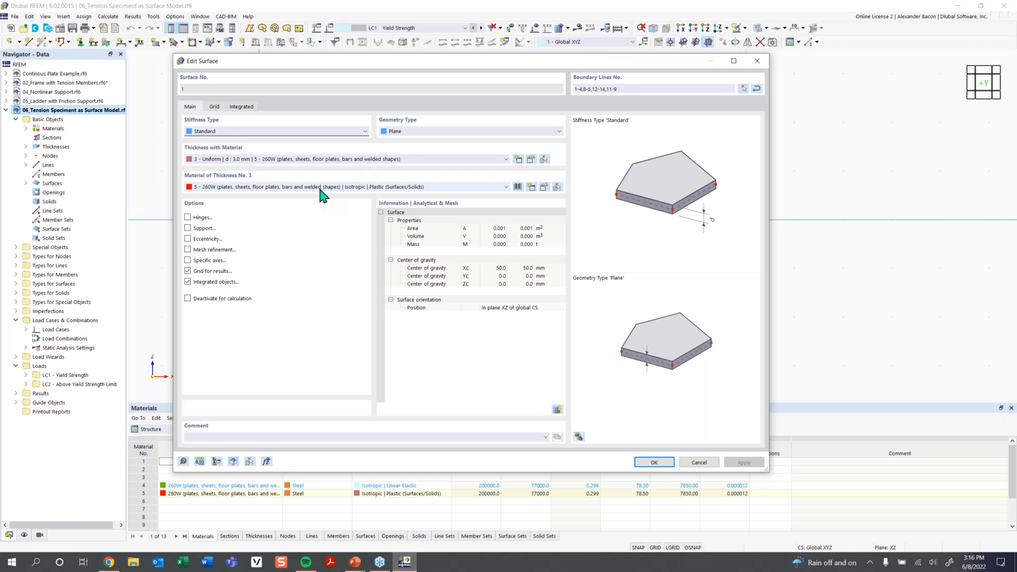
pyautogui.click(257, 188)
pyautogui.click(259, 196)
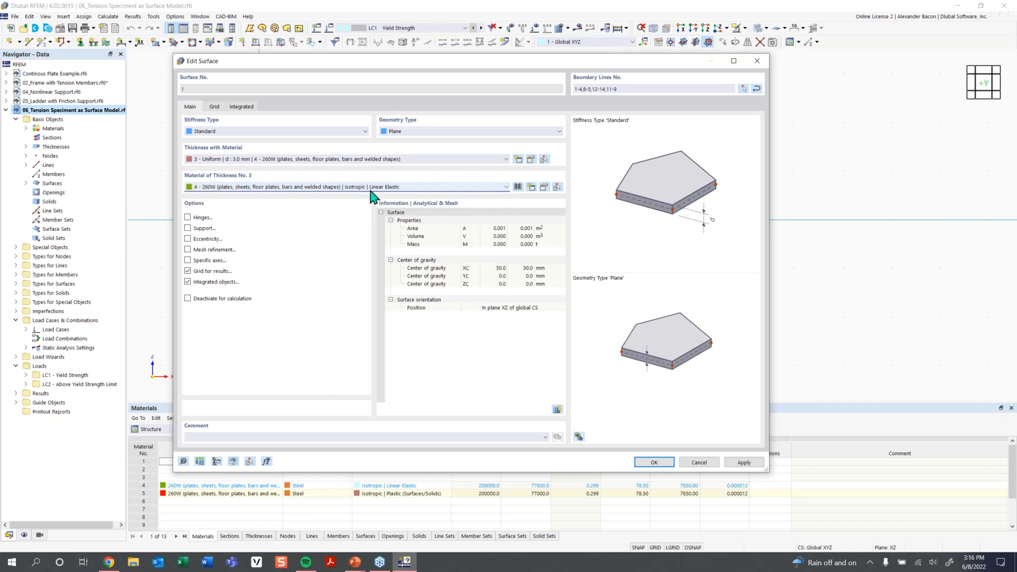
pyautogui.click(402, 189)
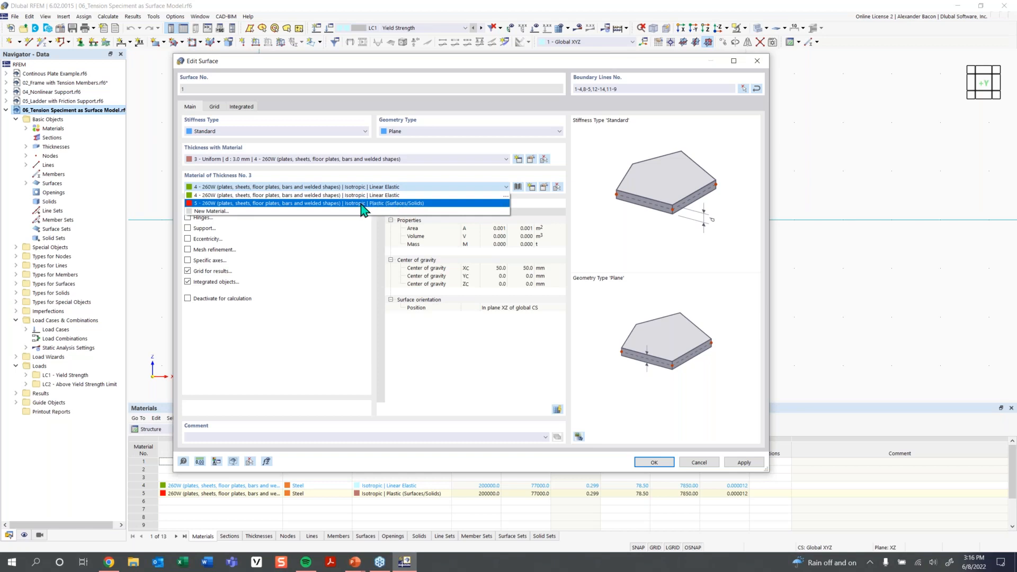
pyautogui.click(395, 186)
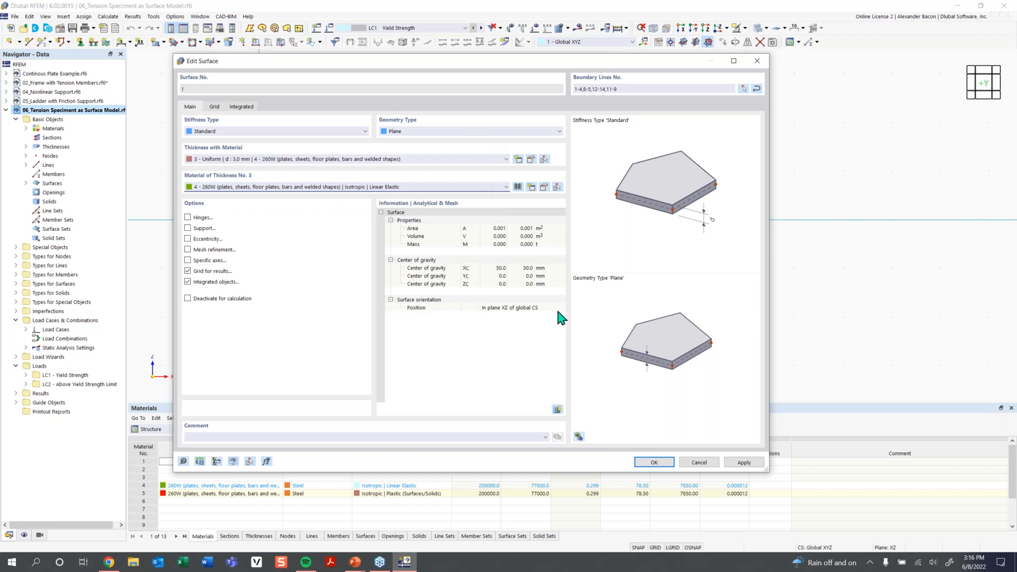
pyautogui.click(654, 461)
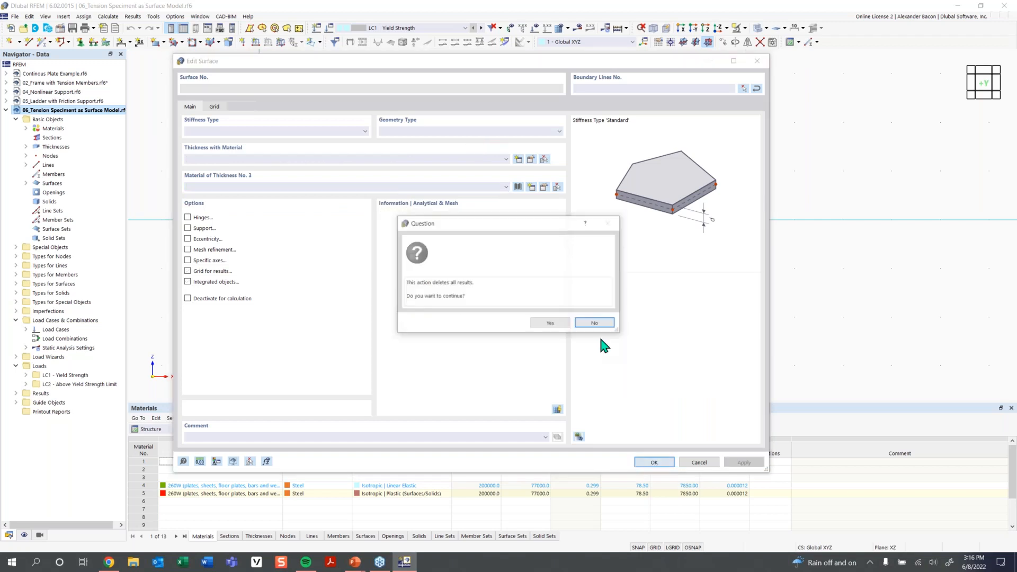
pyautogui.click(549, 325)
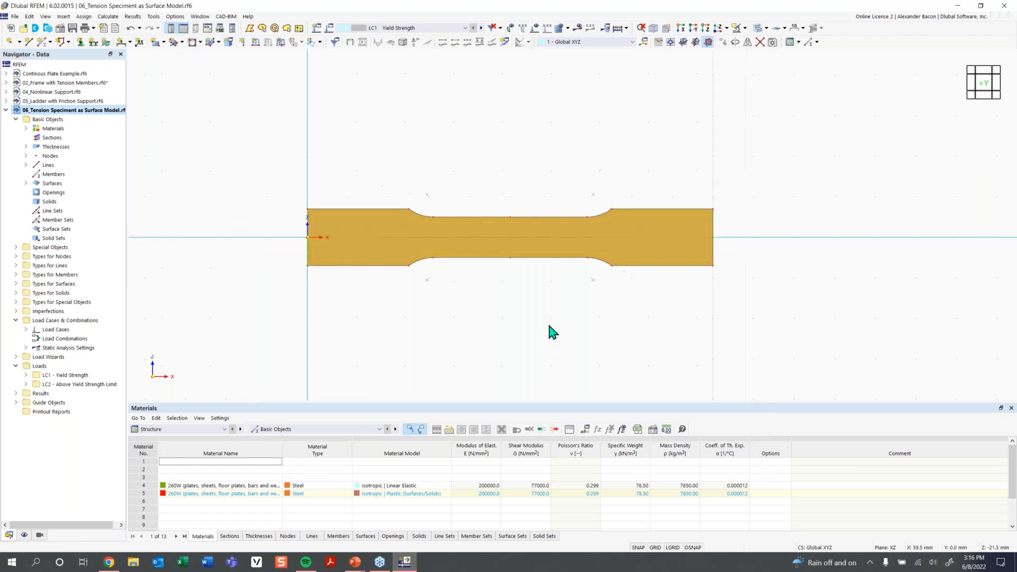
# Highlight the objects that use the linear elastic 260W material, and clear the selection.
pyautogui.click(26, 128)
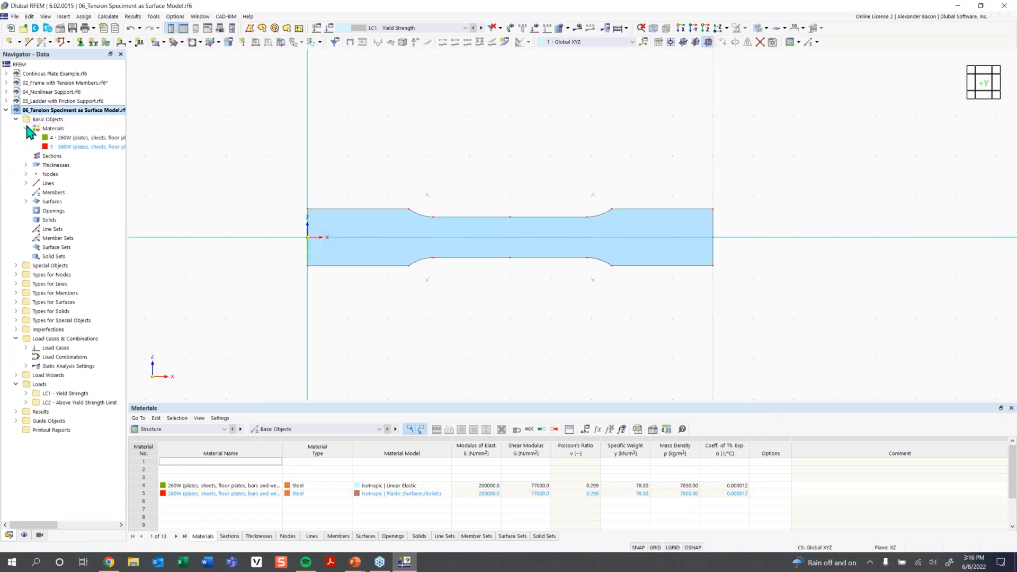
pyautogui.click(68, 138)
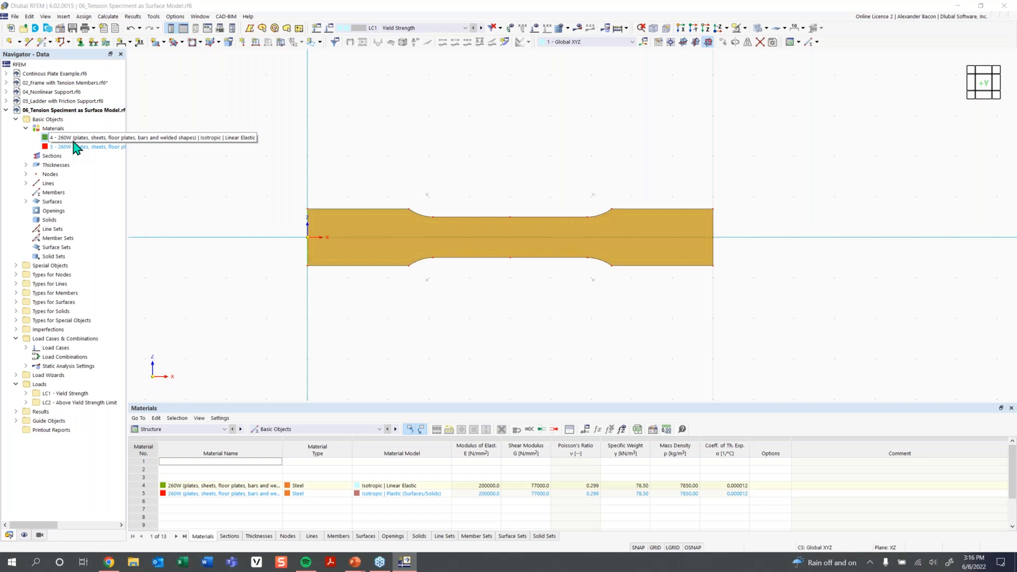
pyautogui.click(416, 164)
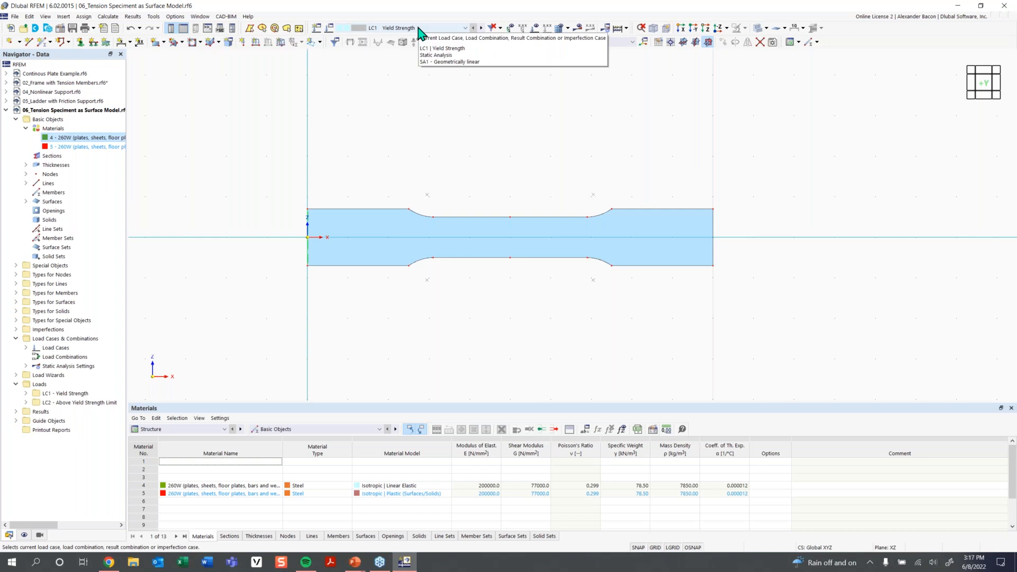
# Display the loads of LC1 - Yield Strength on the specimen and calculate the load case.
pyautogui.click(535, 28)
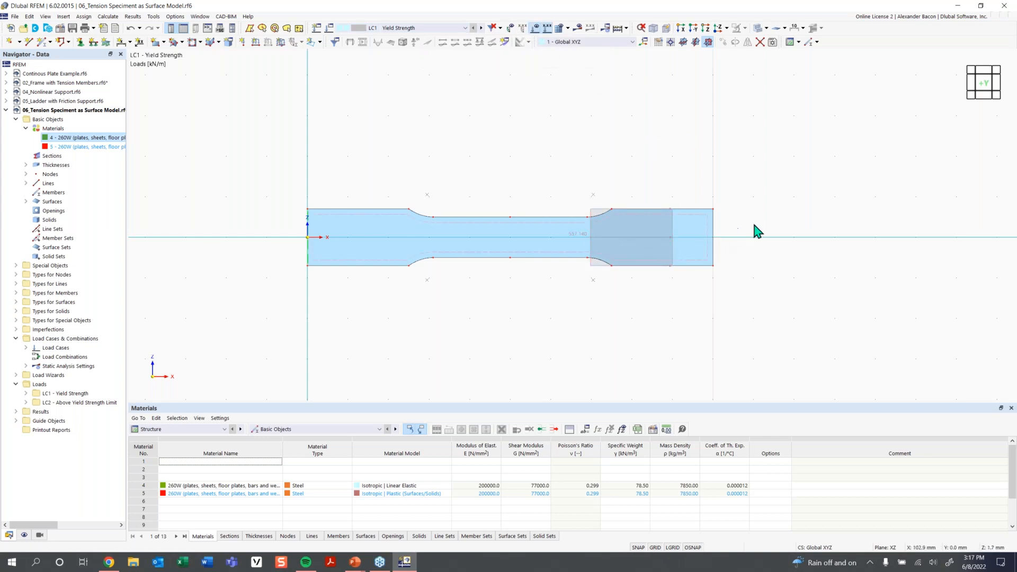
pyautogui.keyDown('ctrl'); pyautogui.moveTo(392, 209); pyautogui.dragTo(361, 230, button='middle'); pyautogui.keyUp('ctrl')
pyautogui.keyDown('ctrl'); pyautogui.moveTo(464, 164); pyautogui.dragTo(499, 147, button='middle'); pyautogui.keyUp('ctrl')
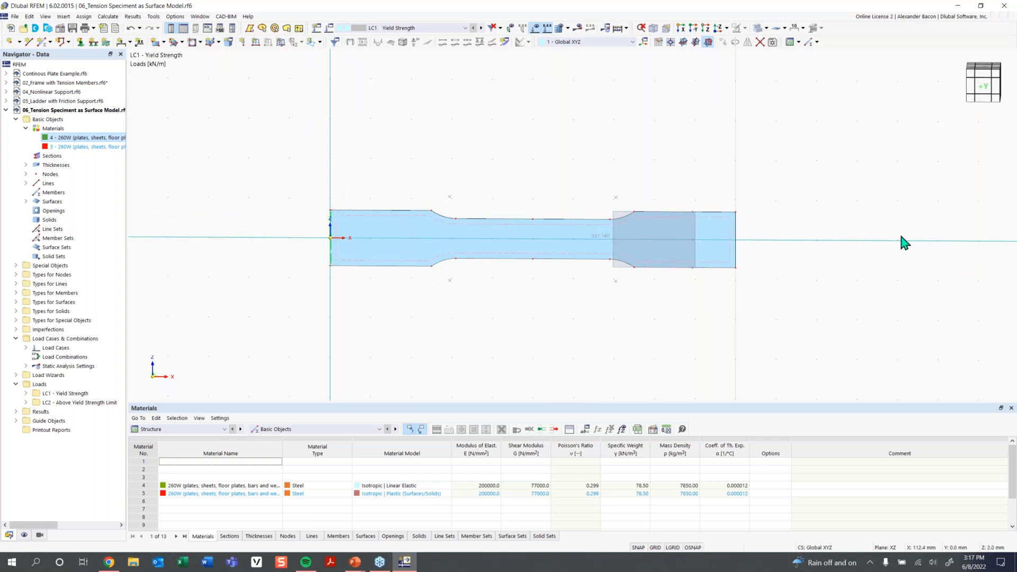
pyautogui.keyDown('ctrl'); pyautogui.moveTo(534, 130); pyautogui.dragTo(557, 154, button='middle'); pyautogui.keyUp('ctrl')
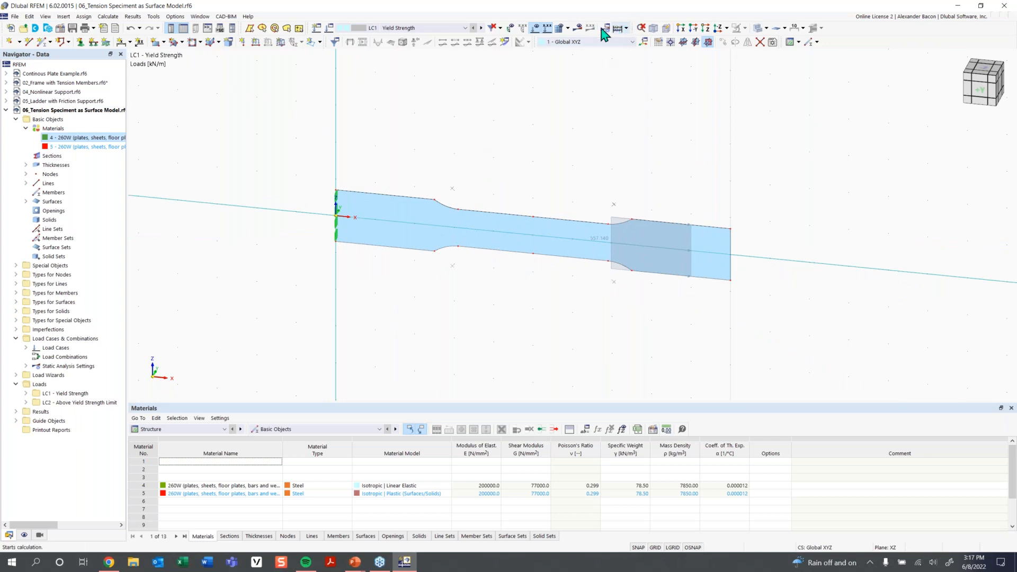
pyautogui.click(614, 30)
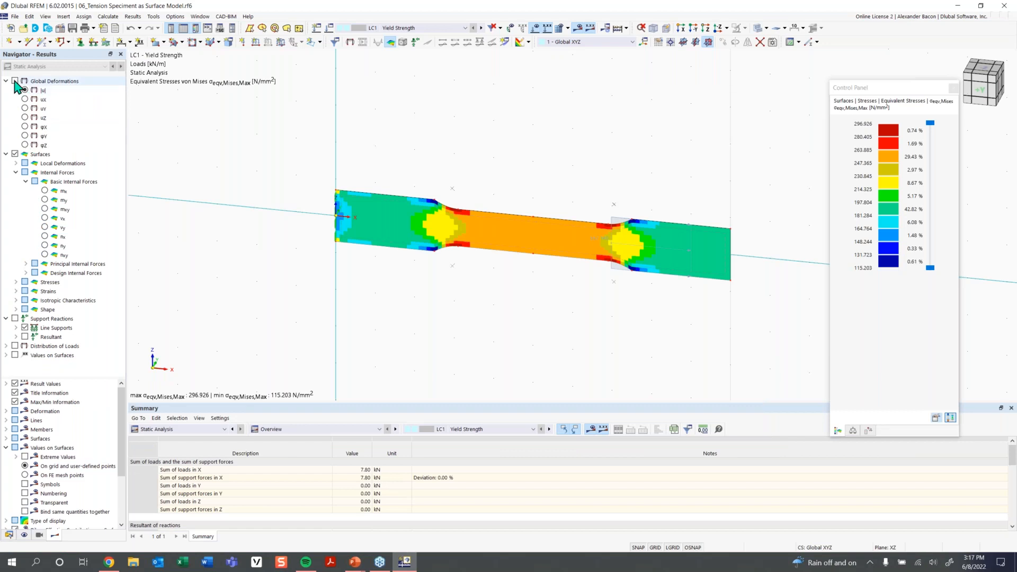
# Show the global deformations |u| and inspect the deformed shape of the specimen.
pyautogui.click(15, 81)
pyautogui.moveTo(587, 343); pyautogui.dragTo(502, 351, button='middle')
pyautogui.keyDown('ctrl'); pyautogui.moveTo(502, 350); pyautogui.dragTo(597, 347, button='middle'); pyautogui.keyUp('ctrl')
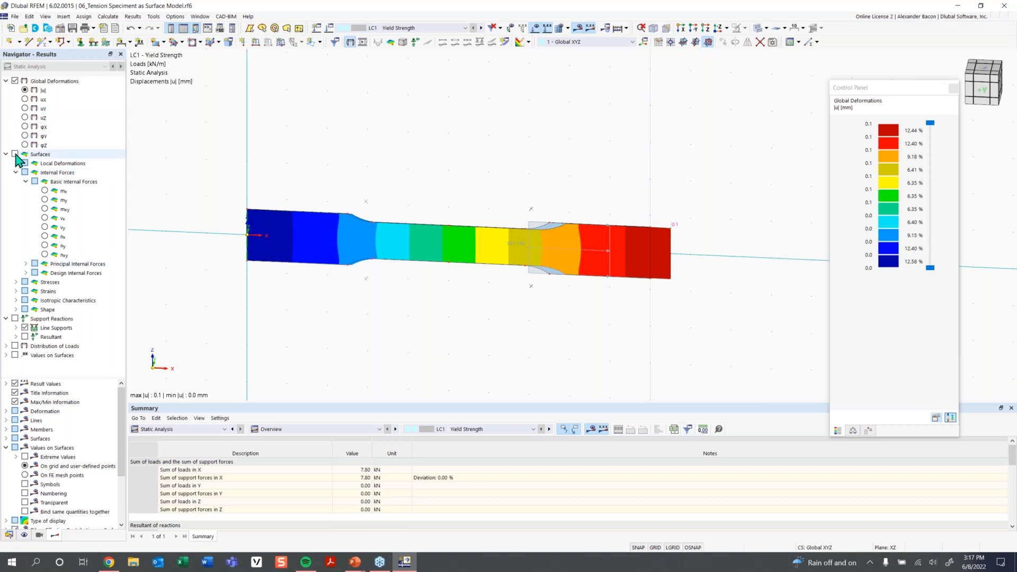
# Return to the surface results and examine the von Mises equivalent stresses on the specimen.
pyautogui.click(15, 155)
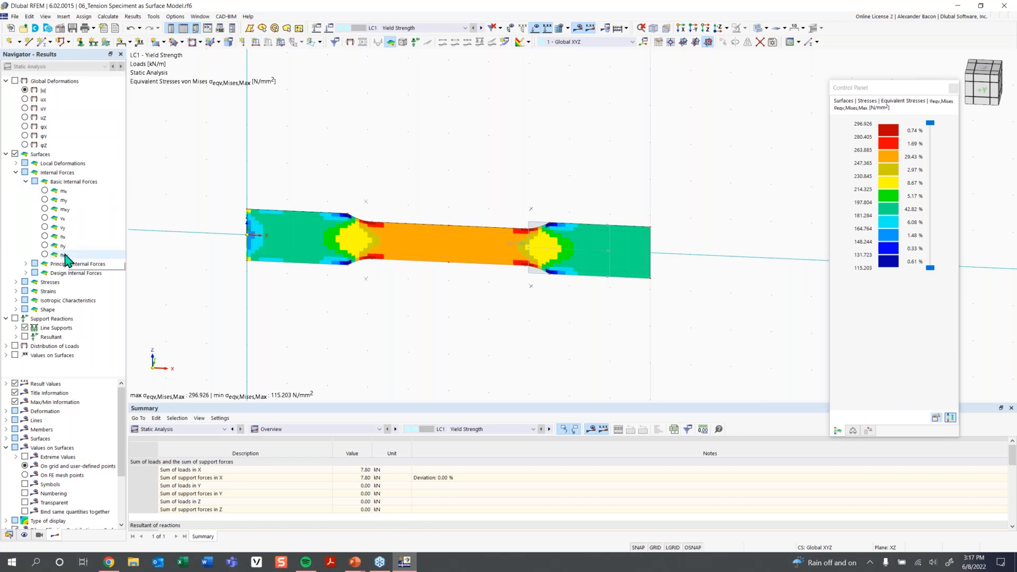
pyautogui.click(16, 282)
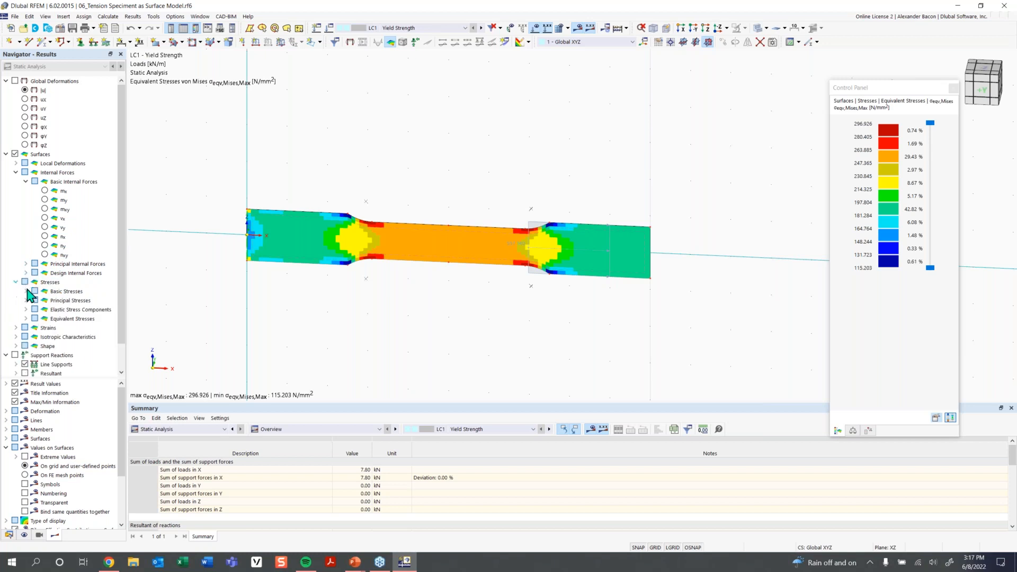
pyautogui.click(26, 318)
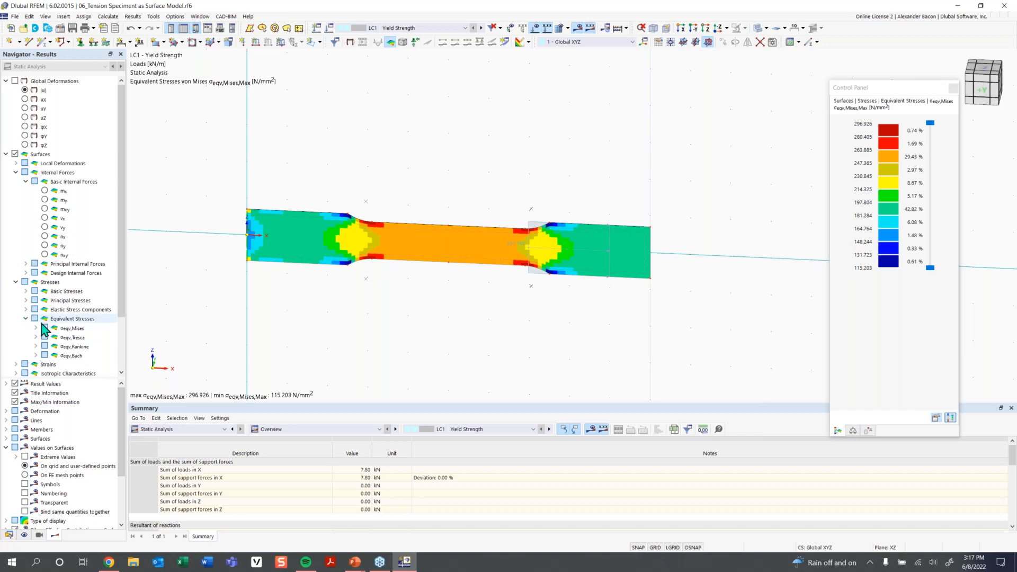
pyautogui.click(36, 328)
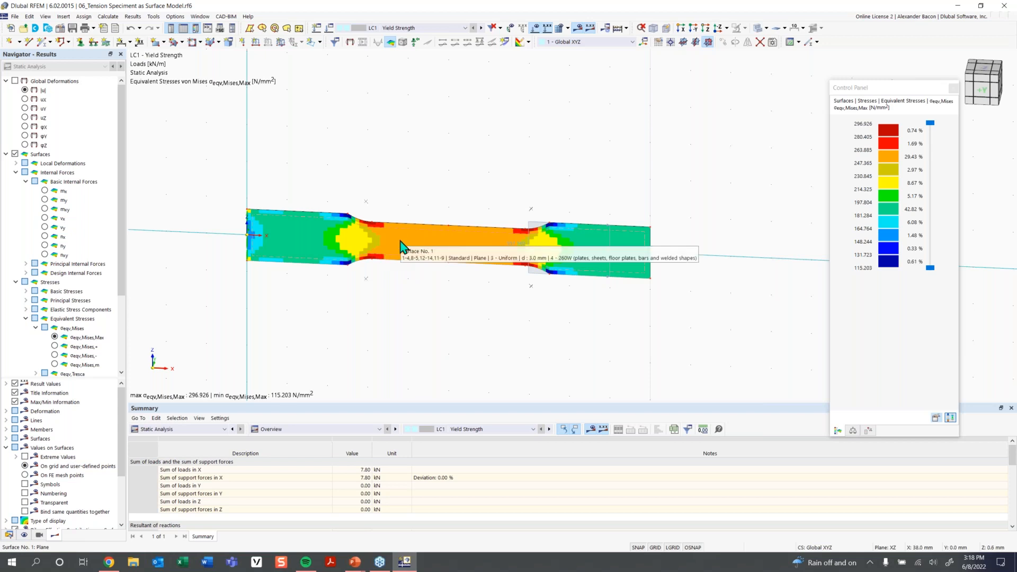
# Examine the strength values of the 260W steel assigned to surface 1, leaving the material unchanged.
pyautogui.doubleClick(402, 246)
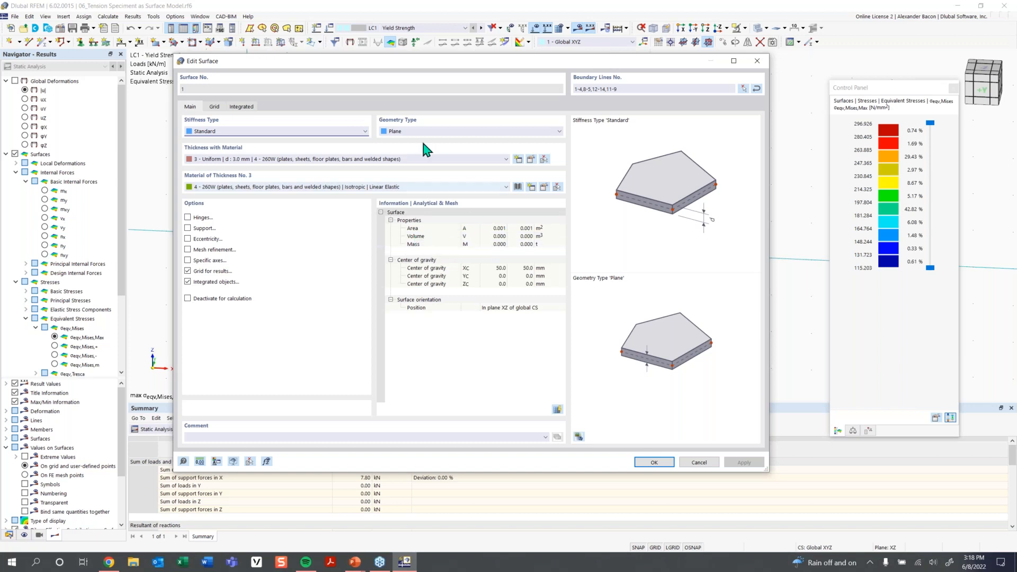
pyautogui.click(541, 186)
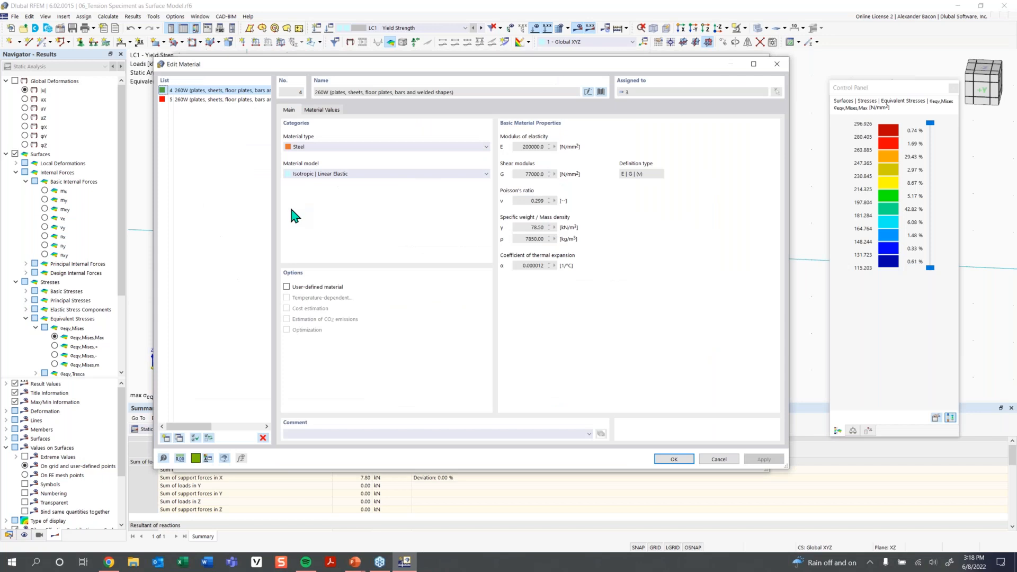
pyautogui.click(323, 110)
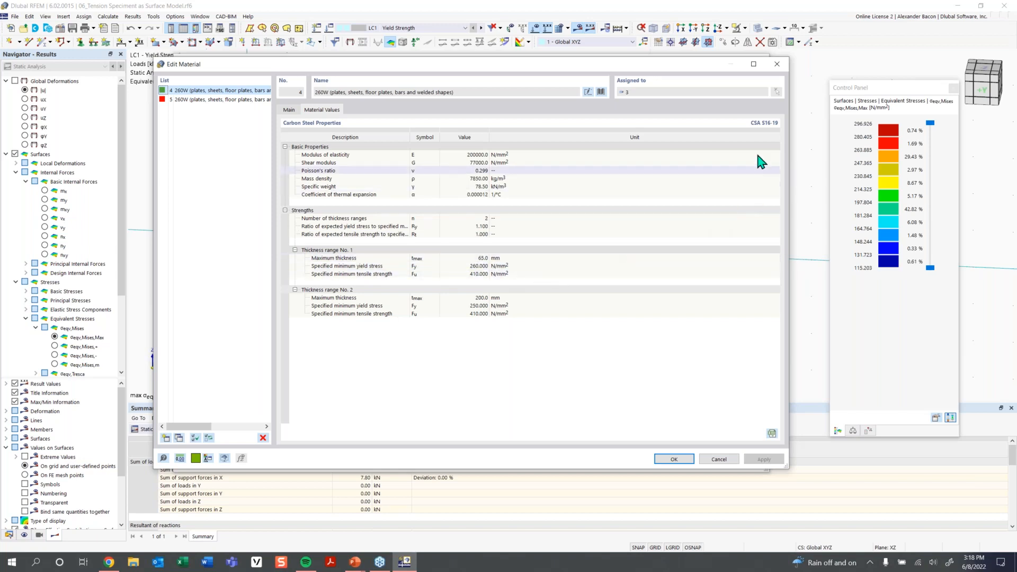
pyautogui.click(777, 64)
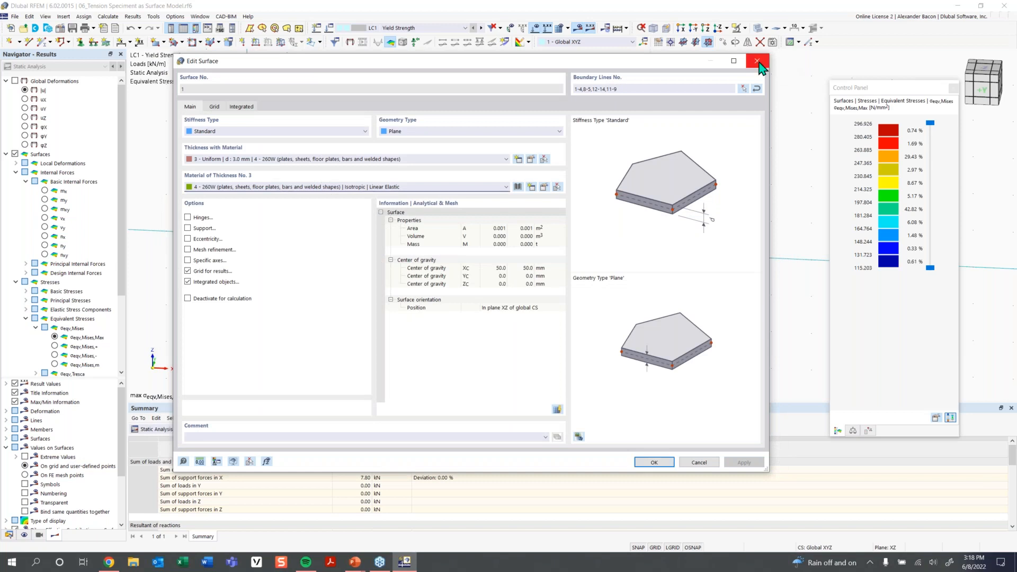
# Examine the LC1 - Yield Strength line load's magnitude, direction and comment on line 5, leaving its definition unchanged.
pyautogui.click(758, 63)
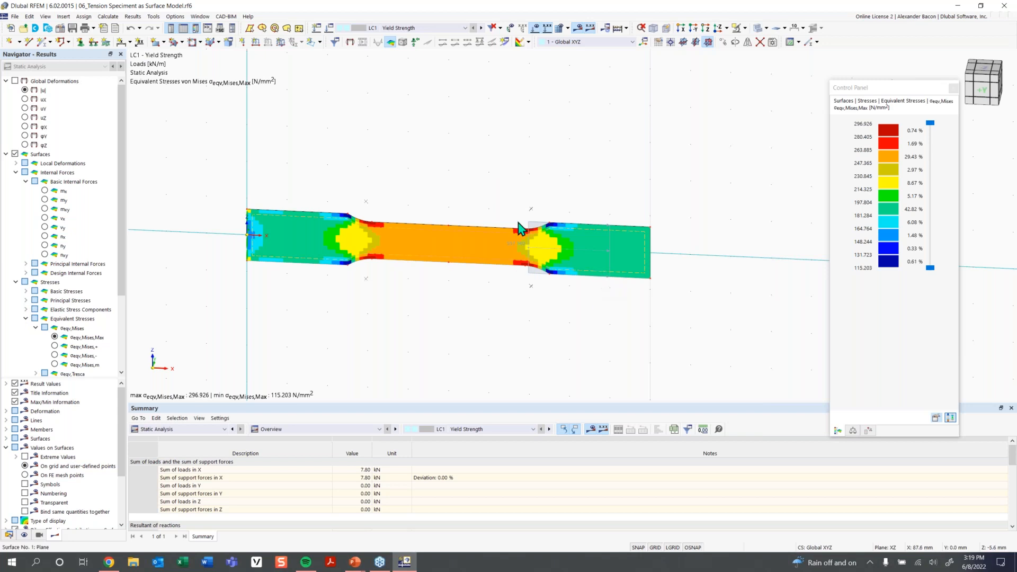
pyautogui.moveTo(519, 250)
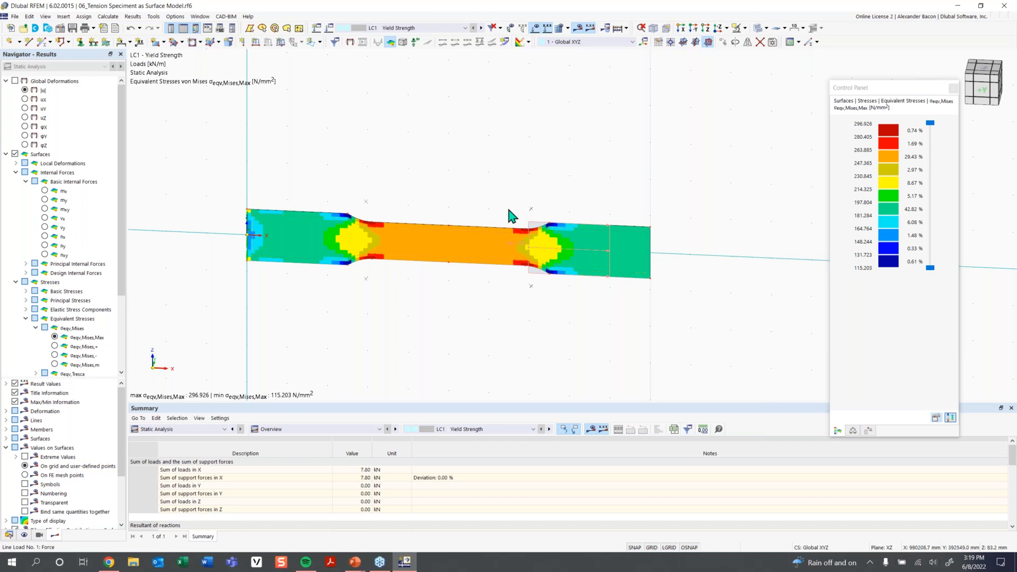
pyautogui.doubleClick(501, 168)
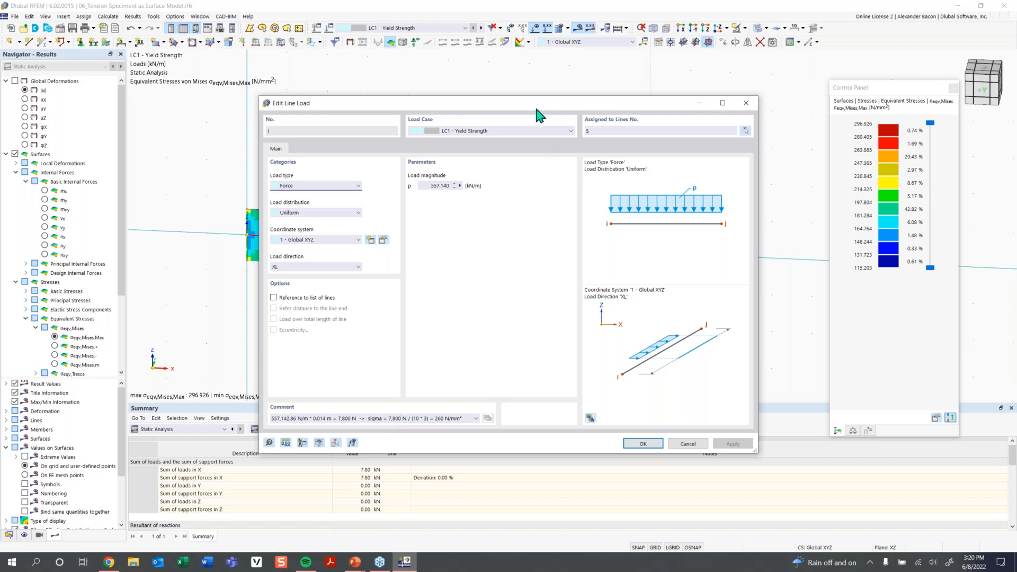
pyautogui.moveTo(538, 109); pyautogui.dragTo(334, 115)
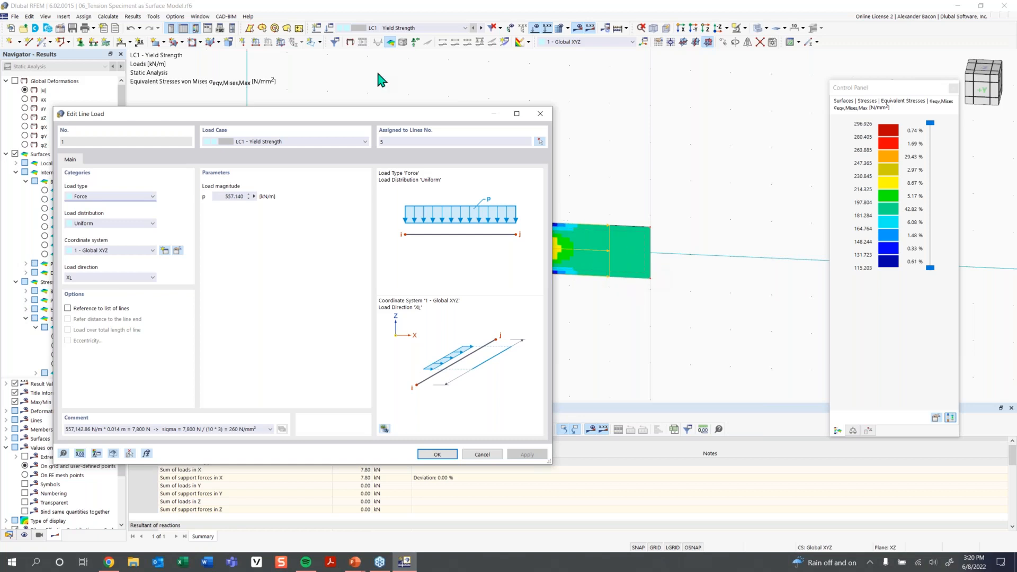
pyautogui.moveTo(376, 116); pyautogui.dragTo(536, 111)
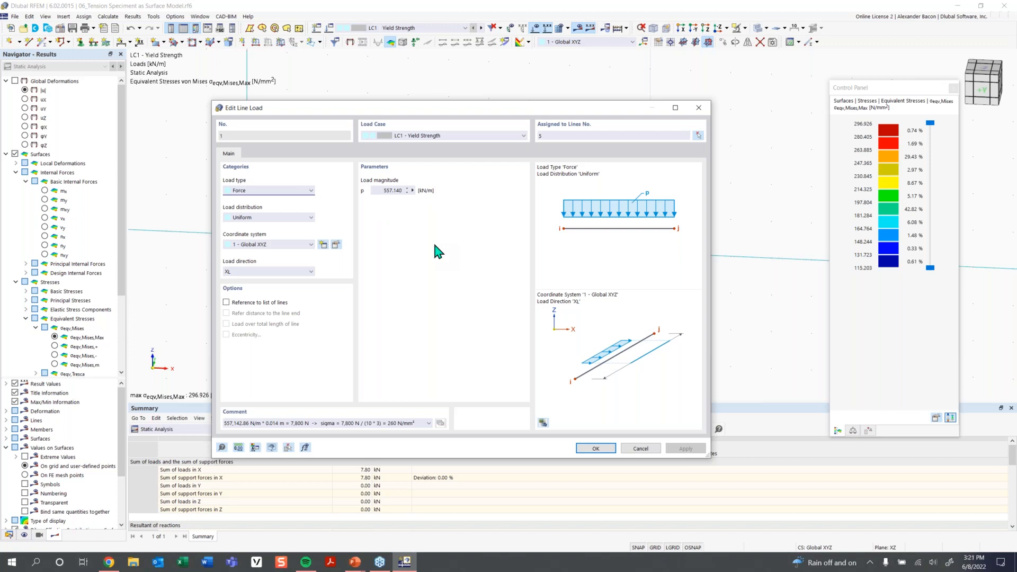
pyautogui.click(597, 449)
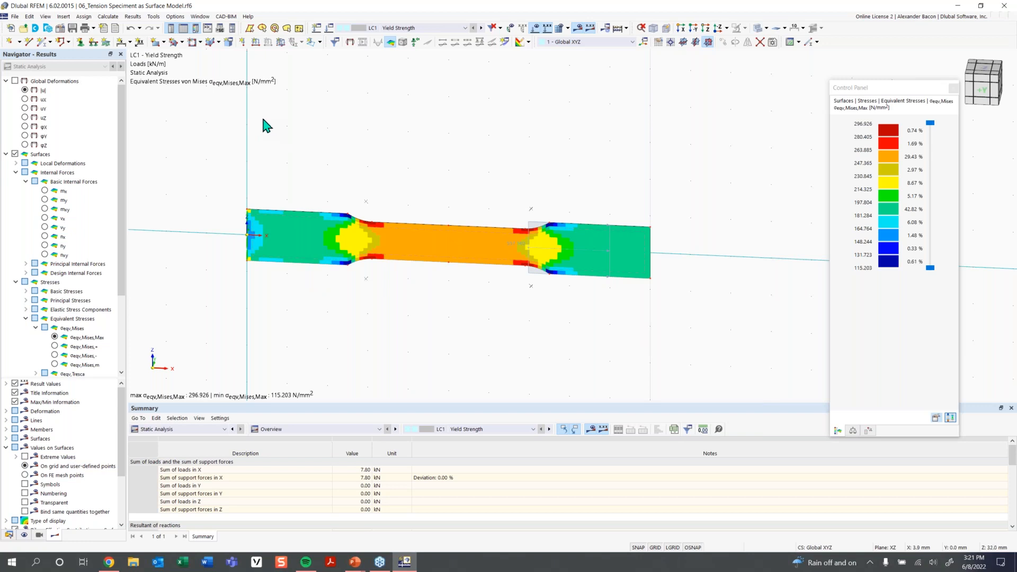
# Compare the constant and continuous within surfaces options in the surface result smoothing settings, keeping Constant on mesh elements.
pyautogui.click(133, 17)
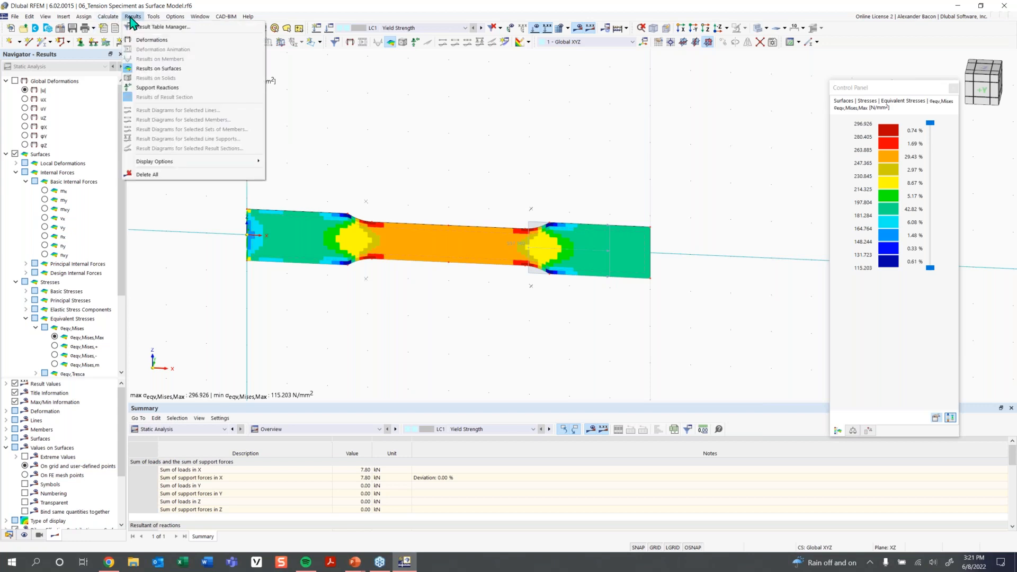
pyautogui.moveTo(153, 19)
pyautogui.moveTo(171, 166)
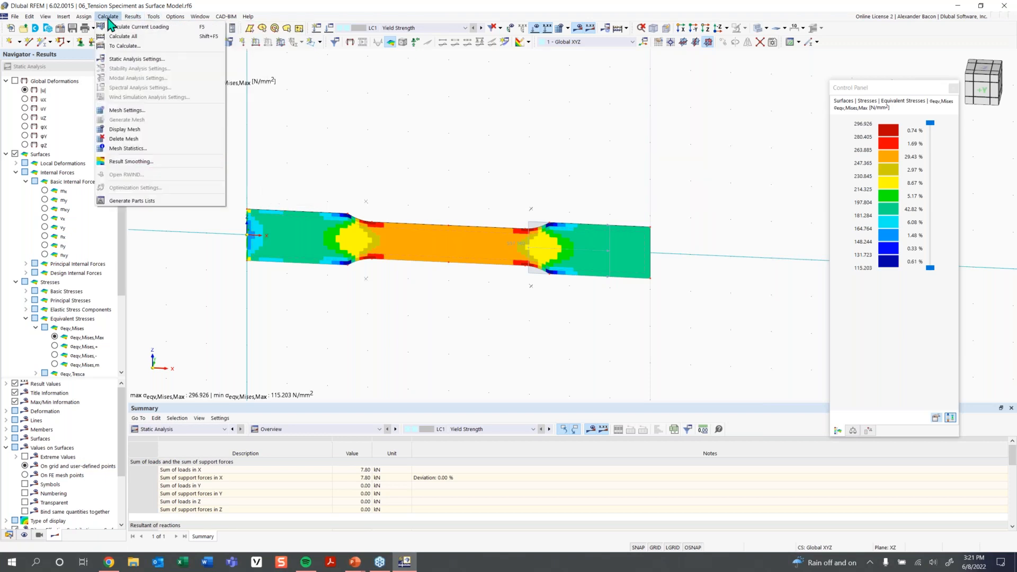
pyautogui.click(141, 155)
pyautogui.click(106, 19)
pyautogui.click(139, 163)
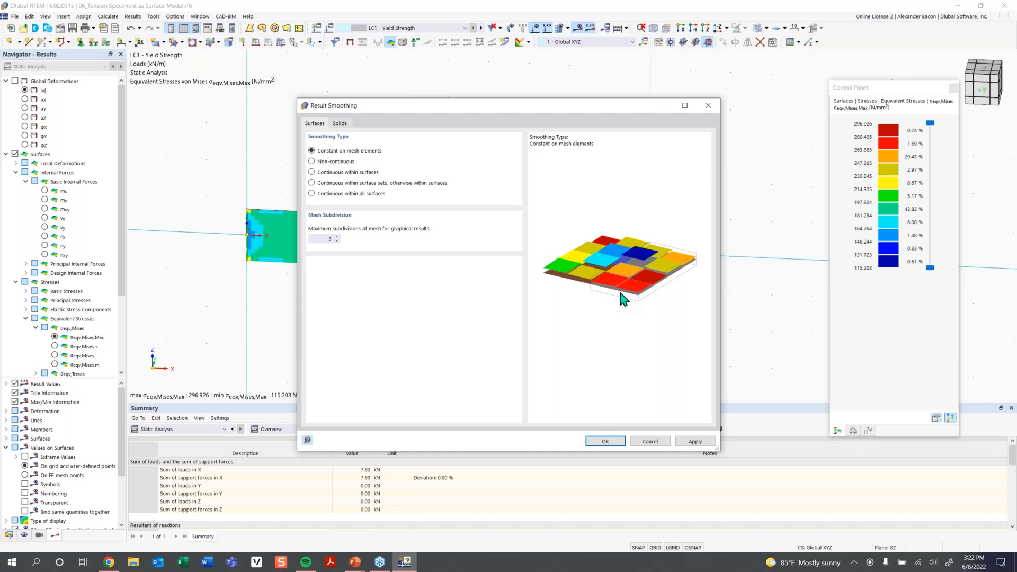
pyautogui.click(351, 173)
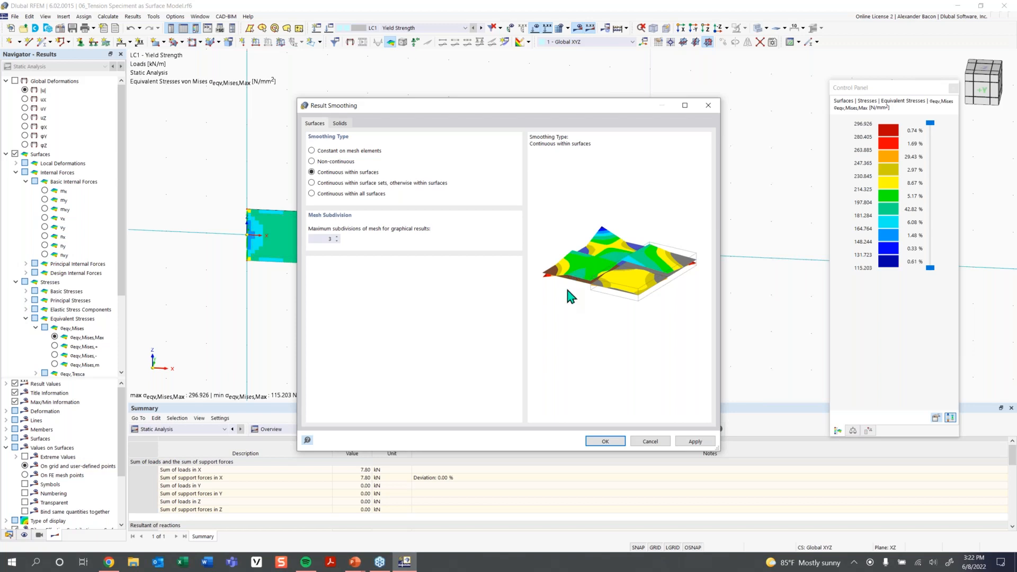
pyautogui.click(371, 151)
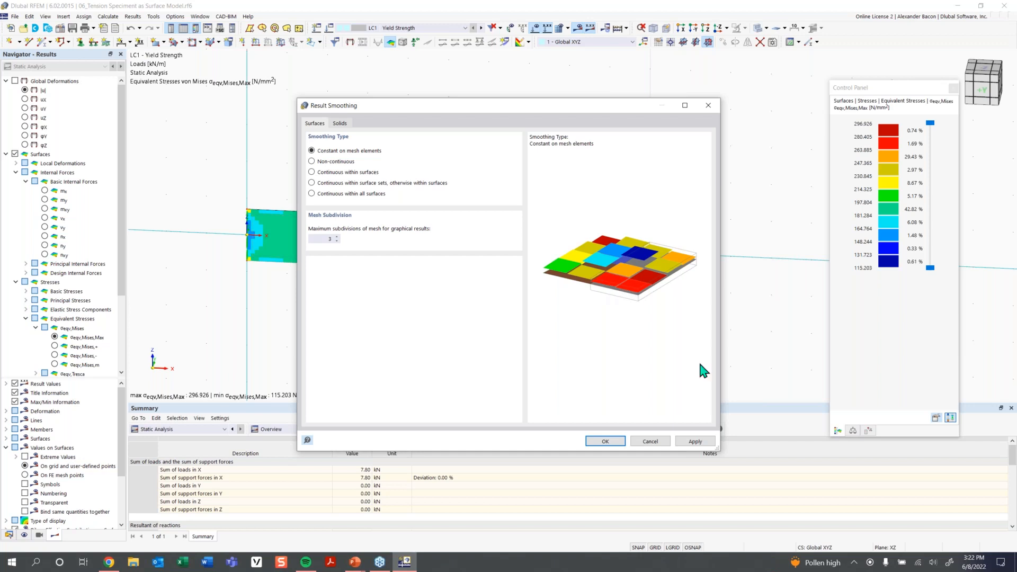
pyautogui.click(605, 441)
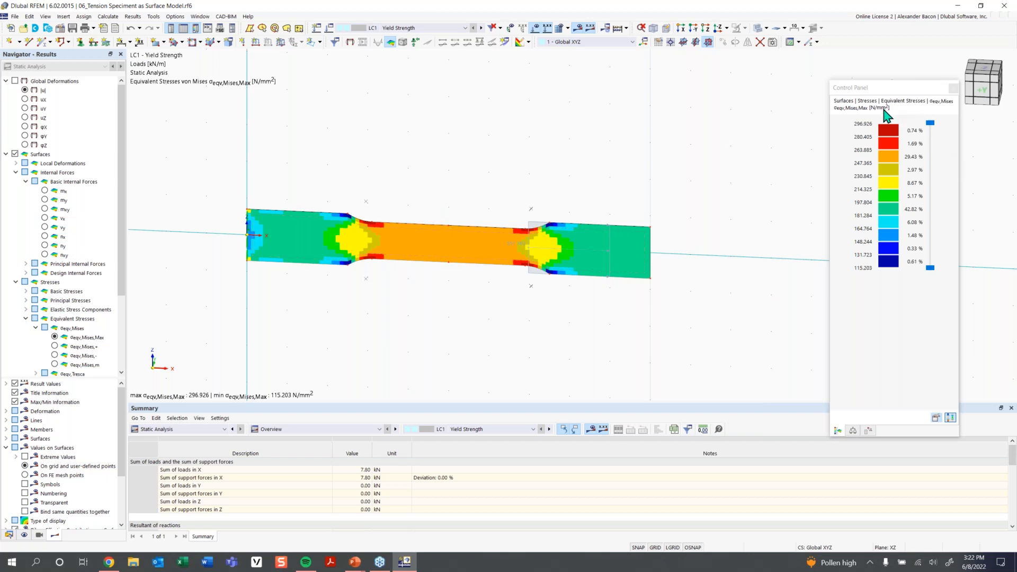
# Refer the von Mises stress color scale to limits of 260 and 0 N/mm² instead of the maximum and minimum.
pyautogui.moveTo(882, 96); pyautogui.dragTo(760, 93)
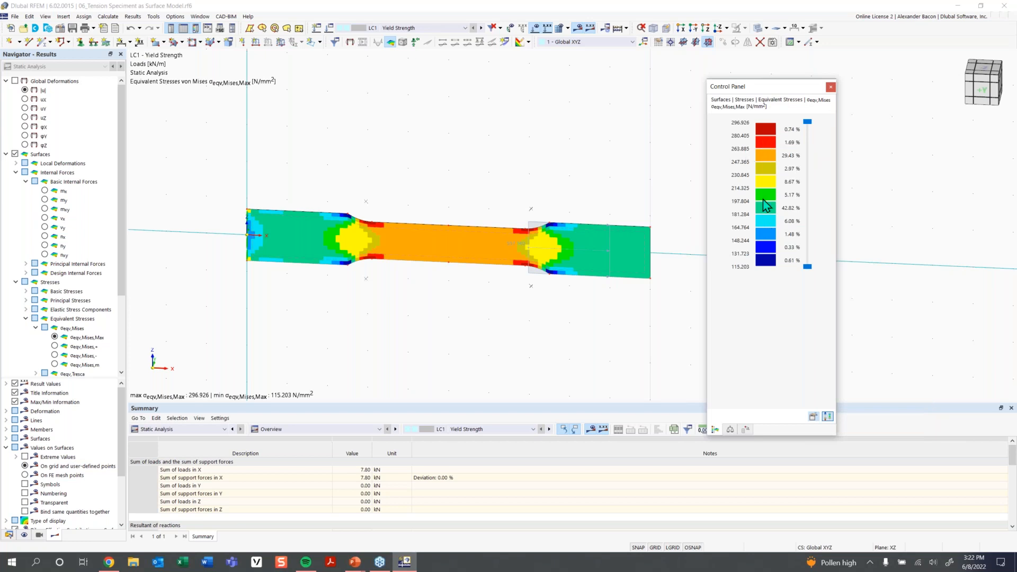
pyautogui.scroll(1, 591, 249)
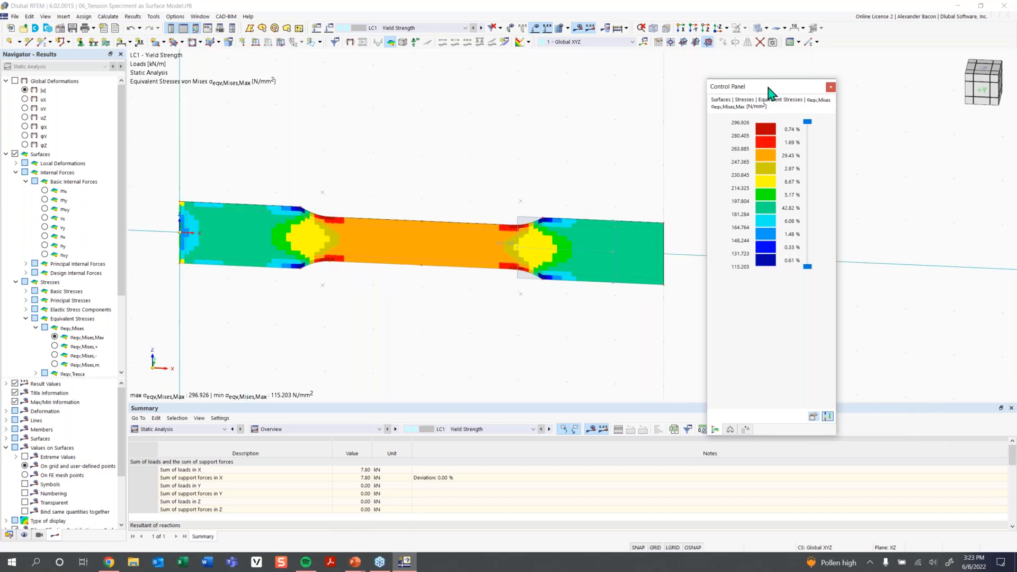
pyautogui.moveTo(745, 93); pyautogui.dragTo(808, 82)
pyautogui.scroll(1, 531, 242)
pyautogui.moveTo(531, 240); pyautogui.dragTo(587, 236, button='middle')
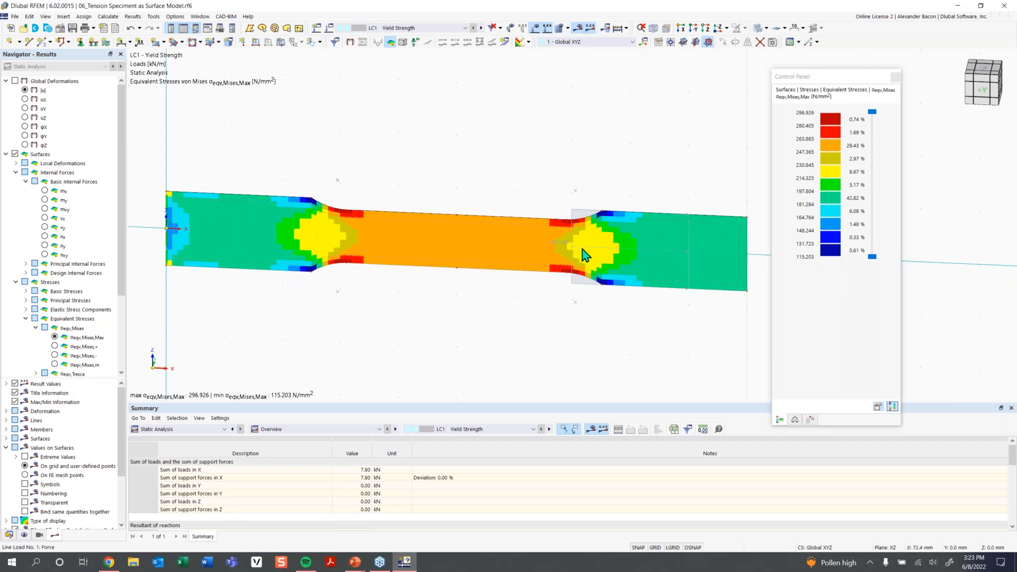
pyautogui.moveTo(565, 251)
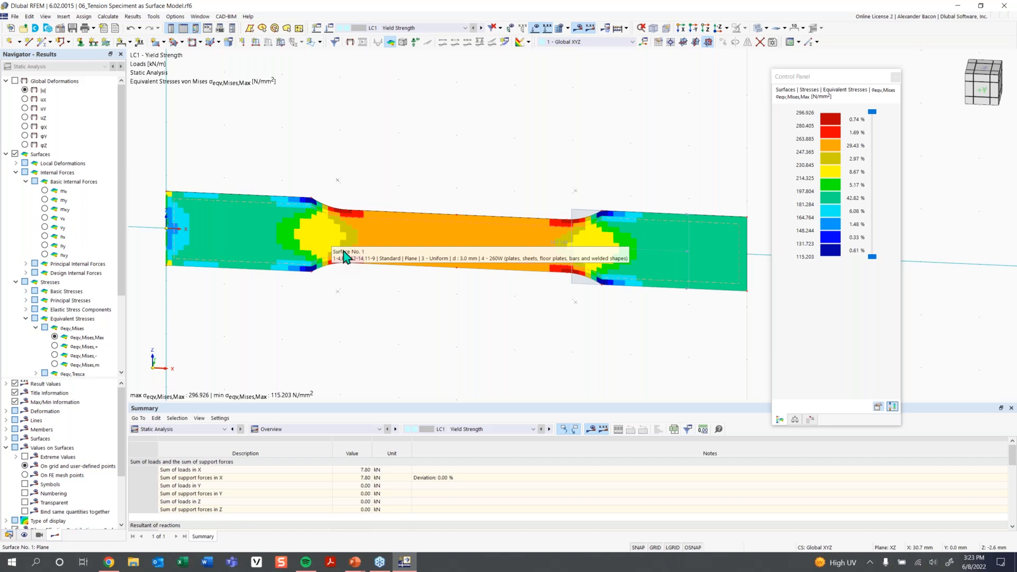
pyautogui.click(828, 171)
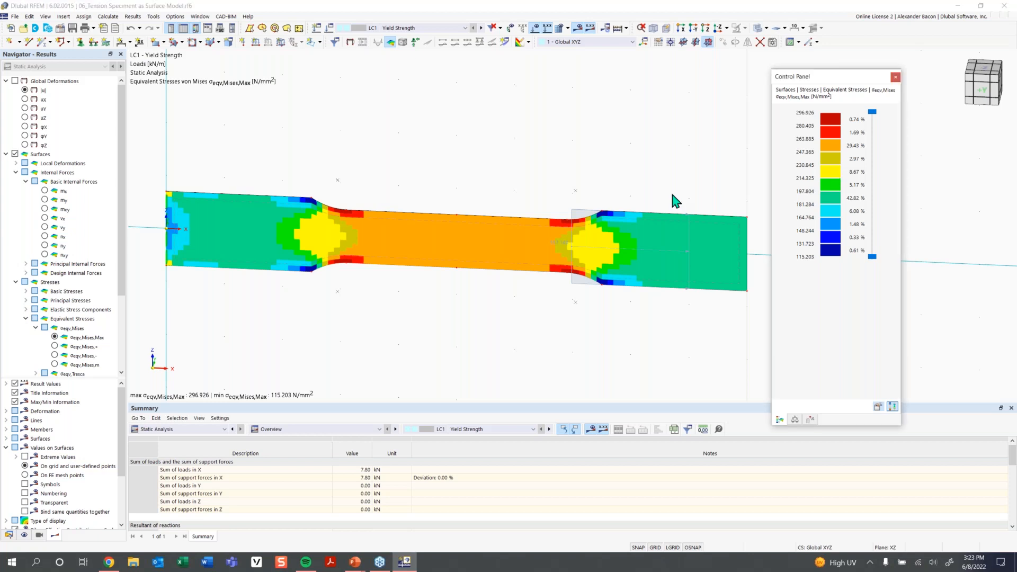
pyautogui.doubleClick(837, 200)
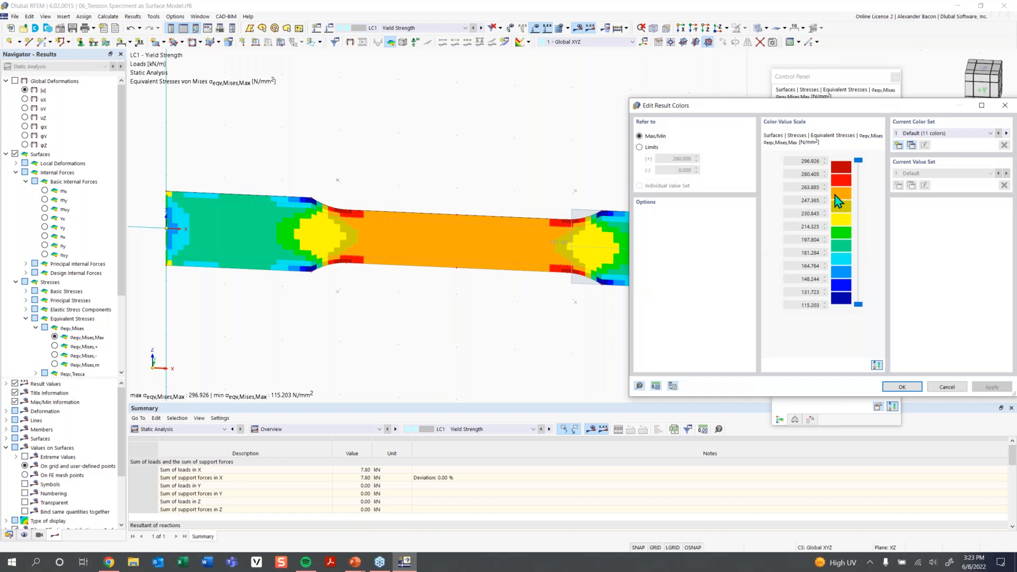
pyautogui.click(654, 148)
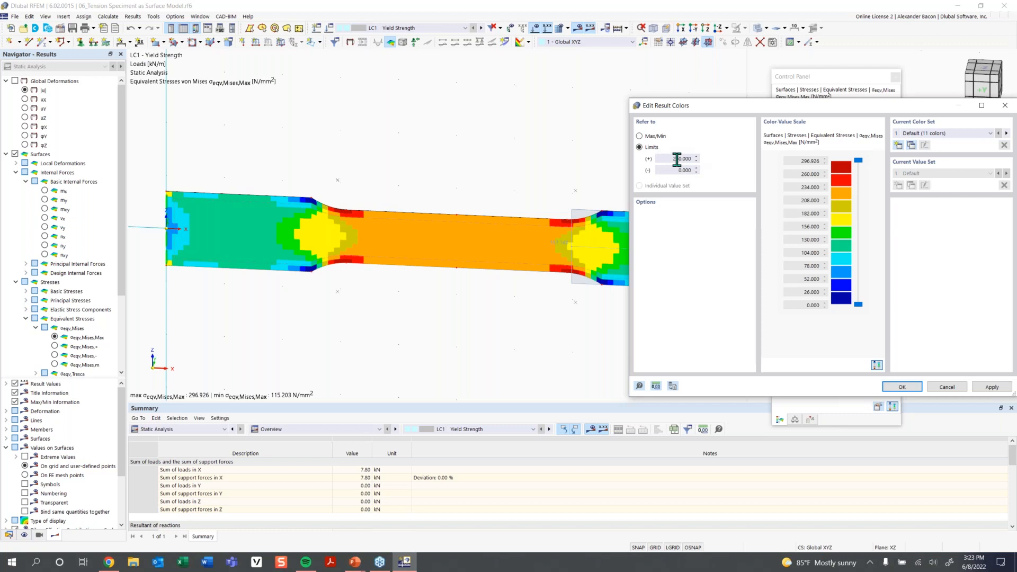
pyautogui.click(902, 387)
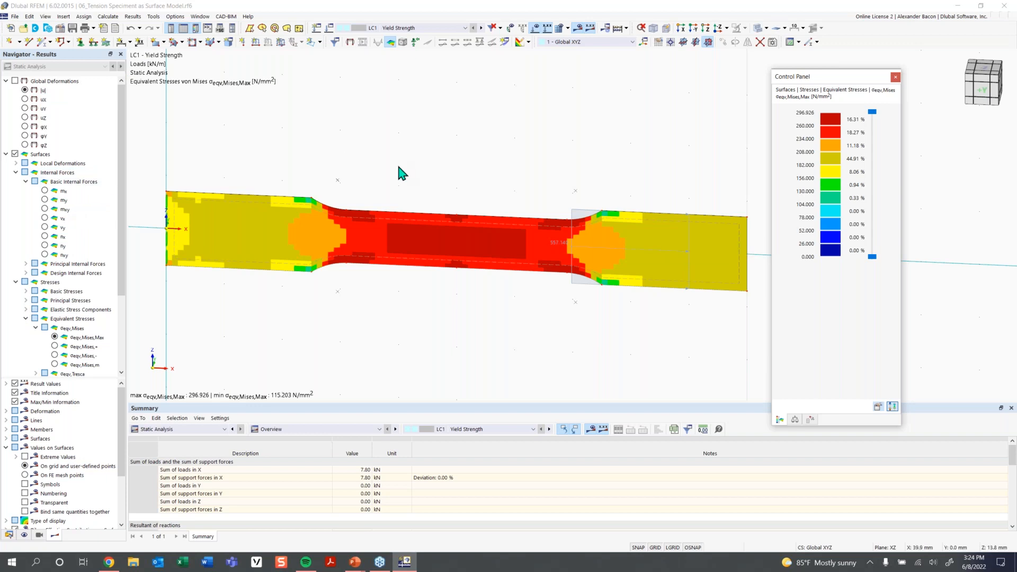
# Choose material 5 - 260W with the Isotropic | Plastic (Surfaces/Solids) model for surface 1 of the specimen.
pyautogui.click(410, 260)
pyautogui.doubleClick(409, 260)
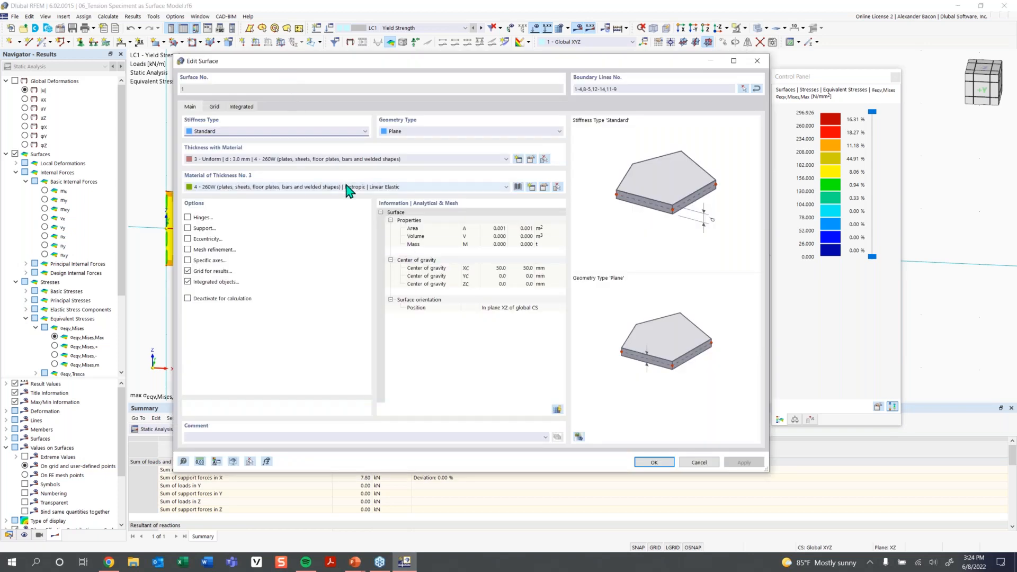
pyautogui.click(448, 189)
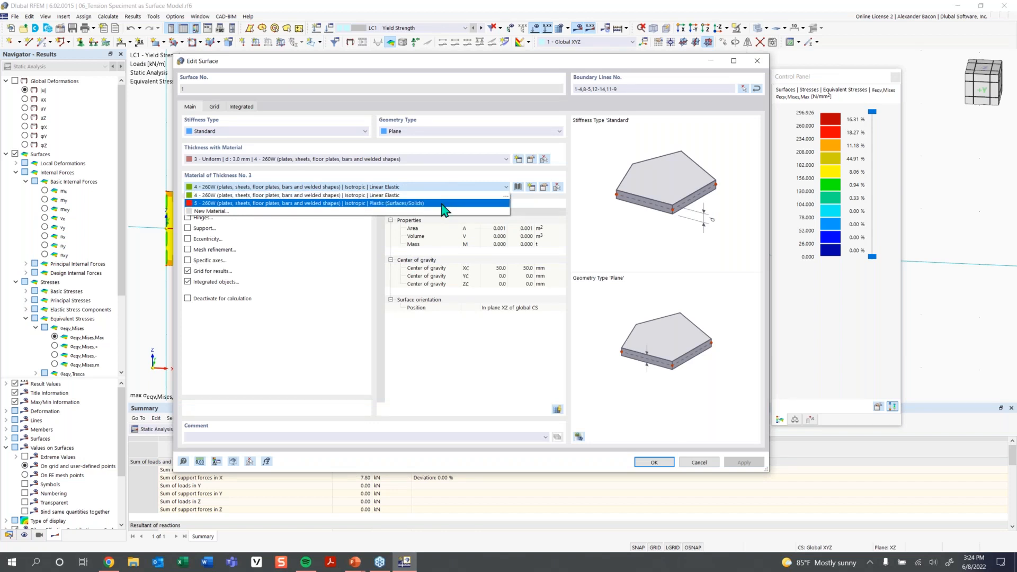
pyautogui.click(444, 204)
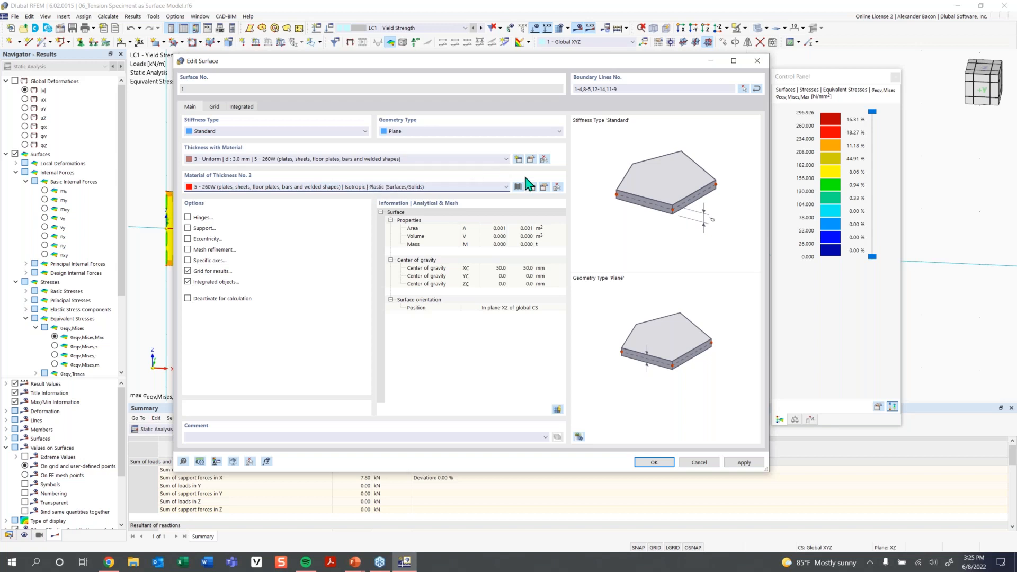
# Review the plastic 260W steel's material model, von Mises failure hypothesis, basic diagram type and yield strengths, keeping these settings.
pyautogui.click(542, 190)
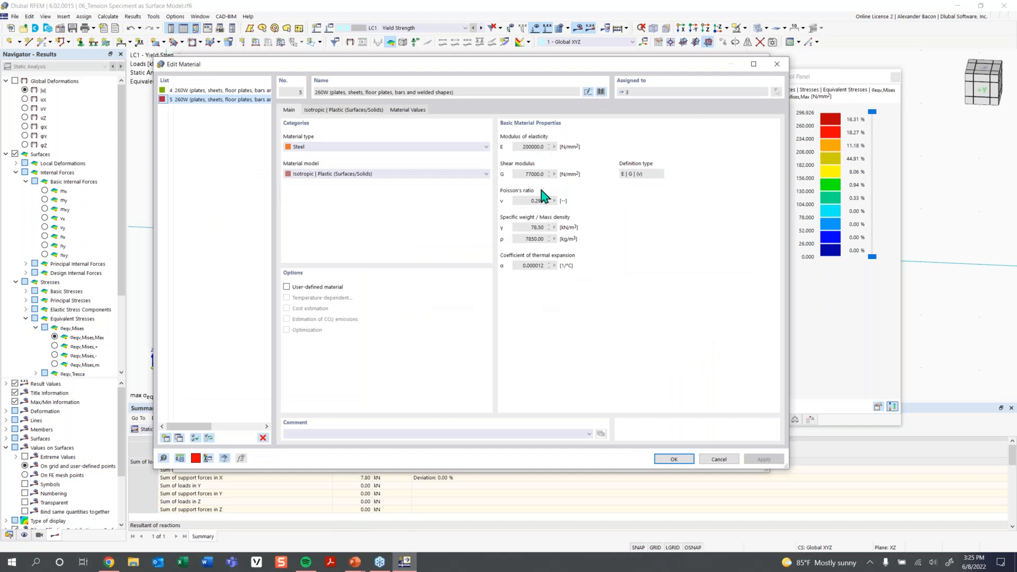
pyautogui.click(354, 173)
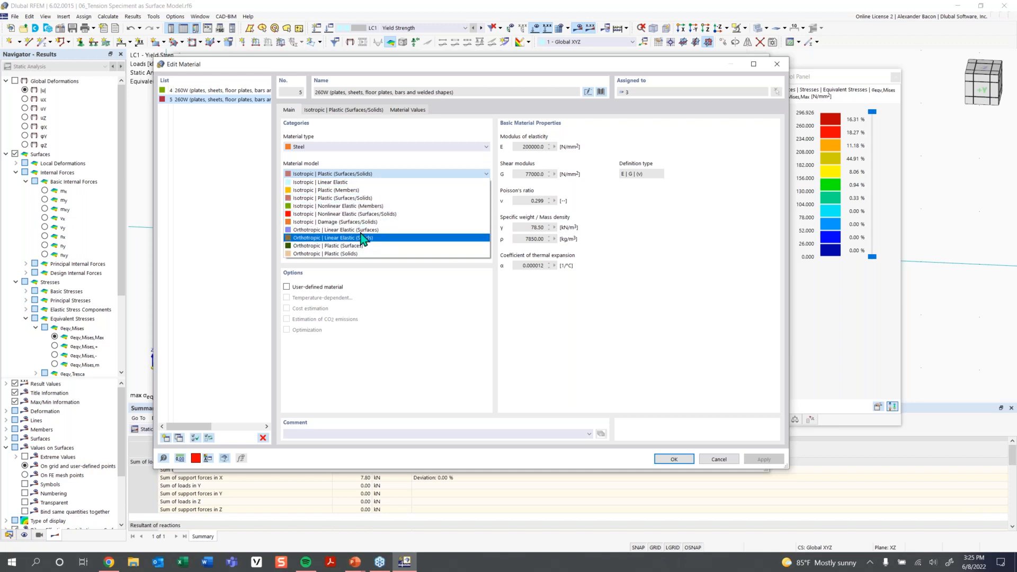
pyautogui.click(357, 200)
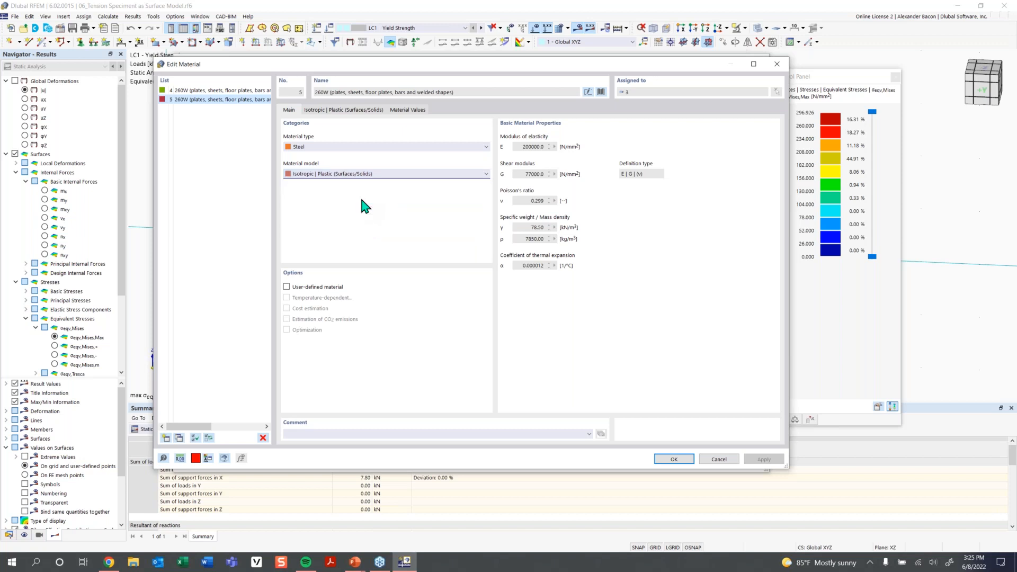
pyautogui.click(343, 110)
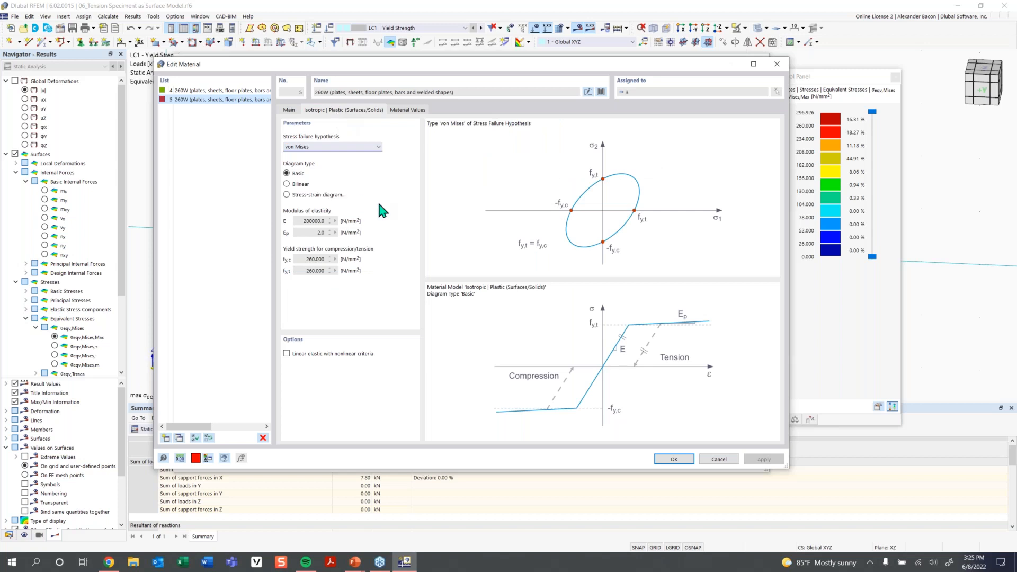
pyautogui.click(349, 150)
pyautogui.click(297, 155)
pyautogui.click(320, 263)
pyautogui.click(668, 460)
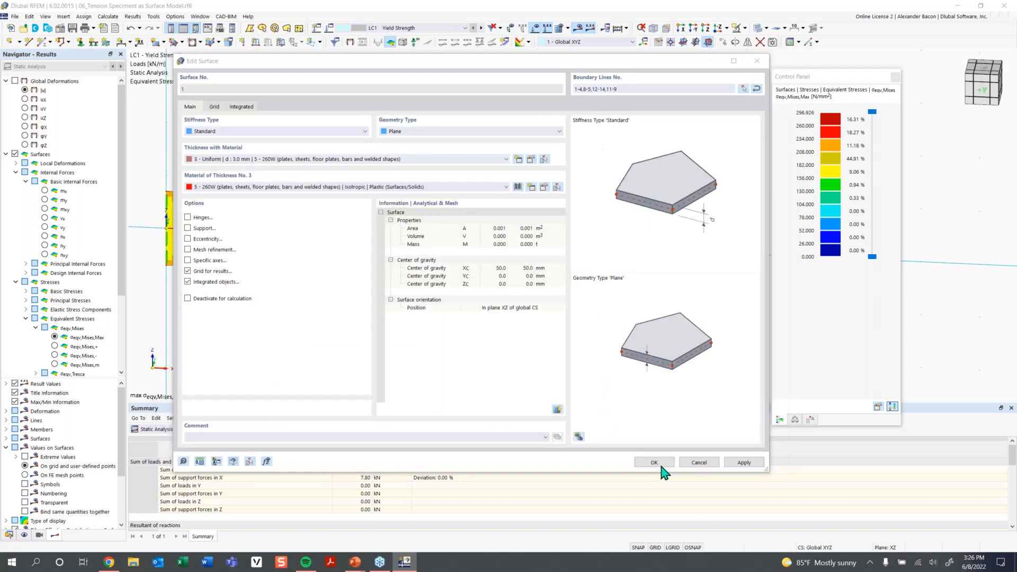
# Apply the material change to surface 1 and recalculate LC1 - Yield Strength to get the plastic von Mises stresses.
pyautogui.click(659, 464)
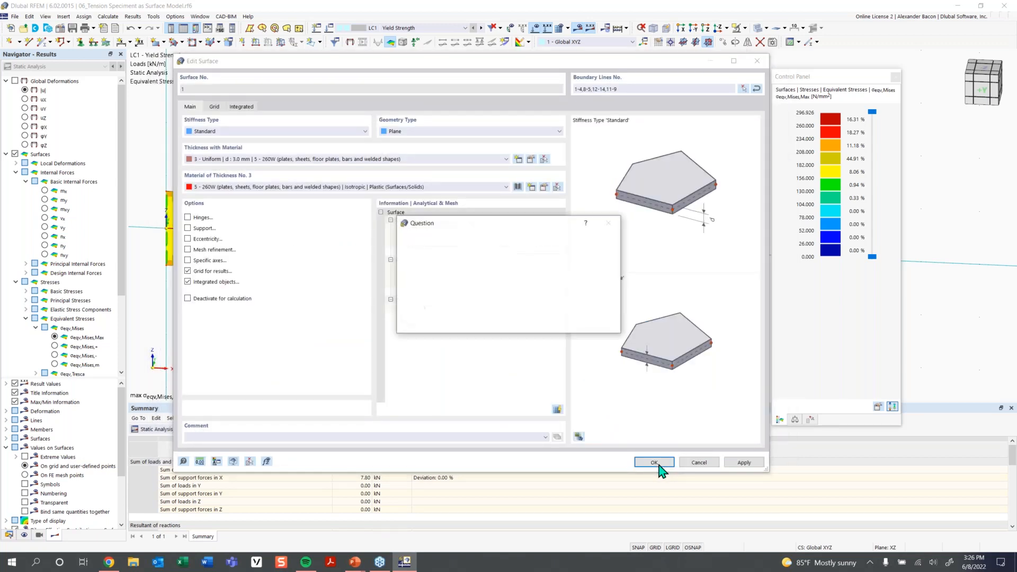
pyautogui.click(553, 324)
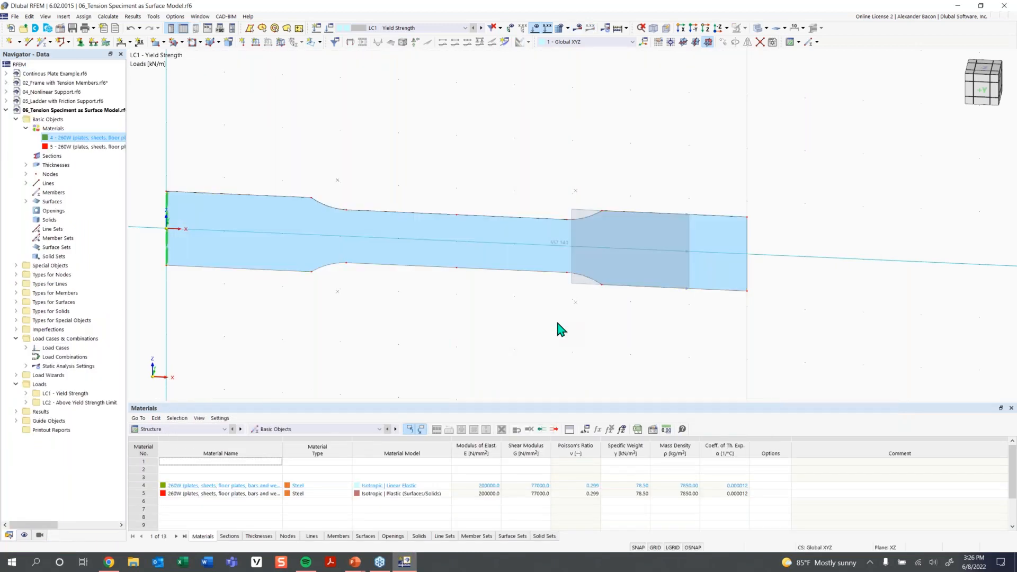
pyautogui.click(577, 28)
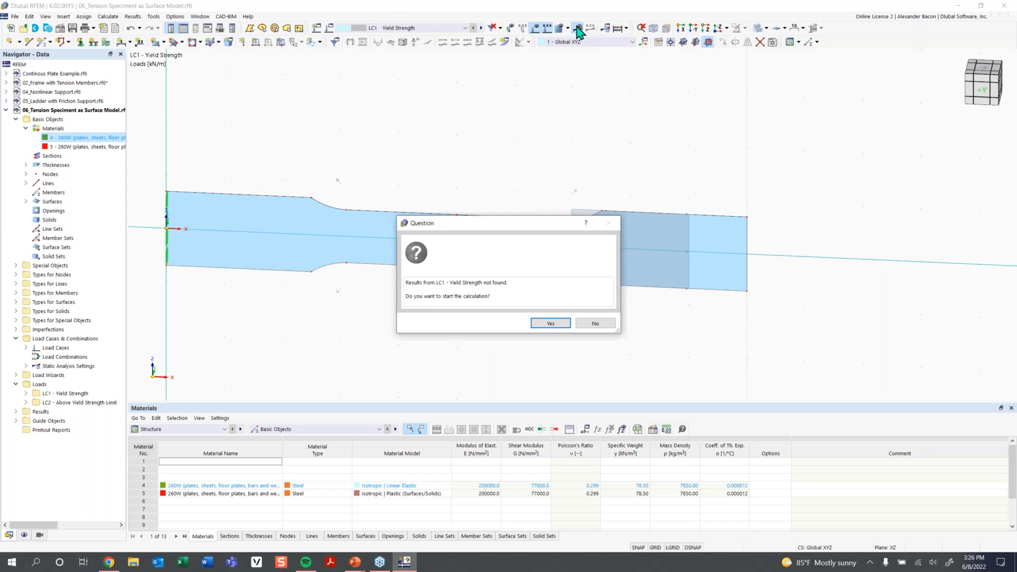
pyautogui.click(540, 323)
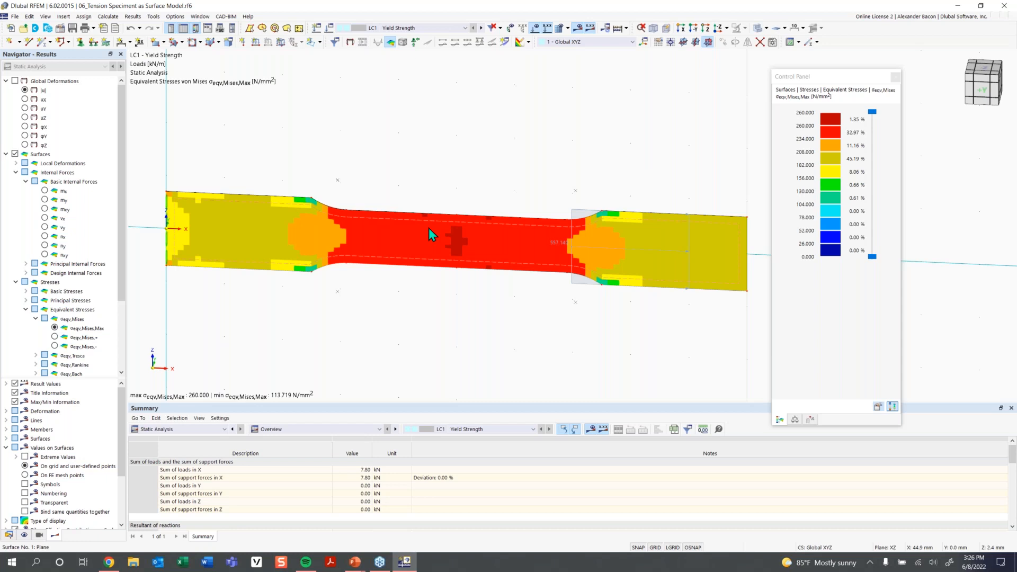
pyautogui.moveTo(429, 232)
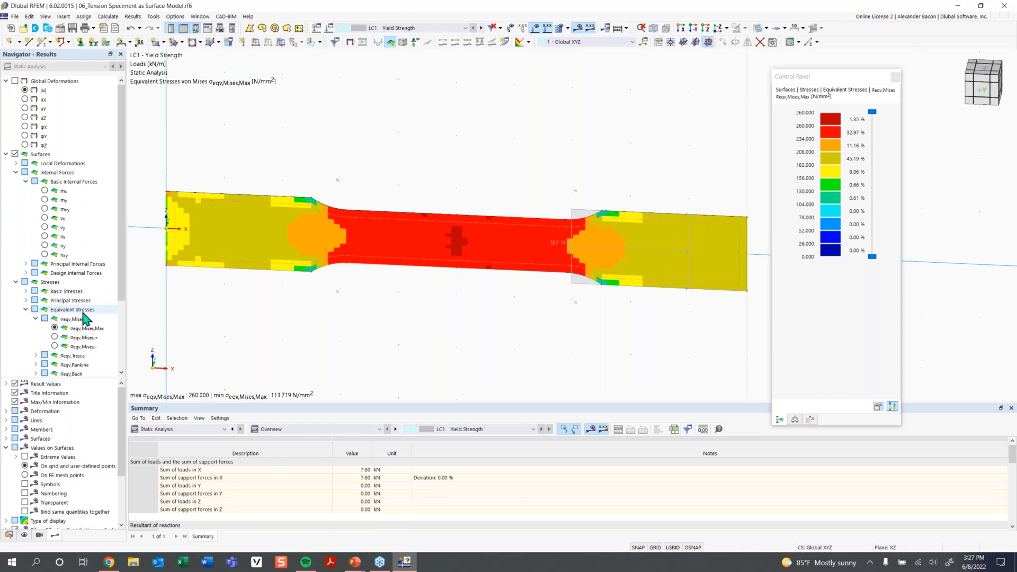
# Display the nonlinearity rate ηpl criteria results on the specimen and list the available criteria.
pyautogui.scroll(-3, 80, 311)
pyautogui.click(15, 319)
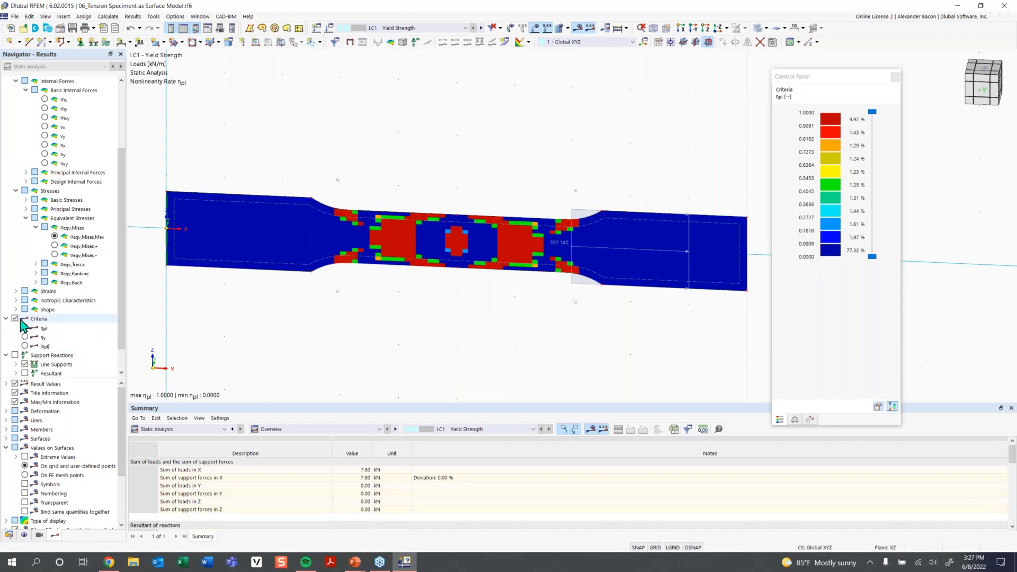
pyautogui.click(6, 319)
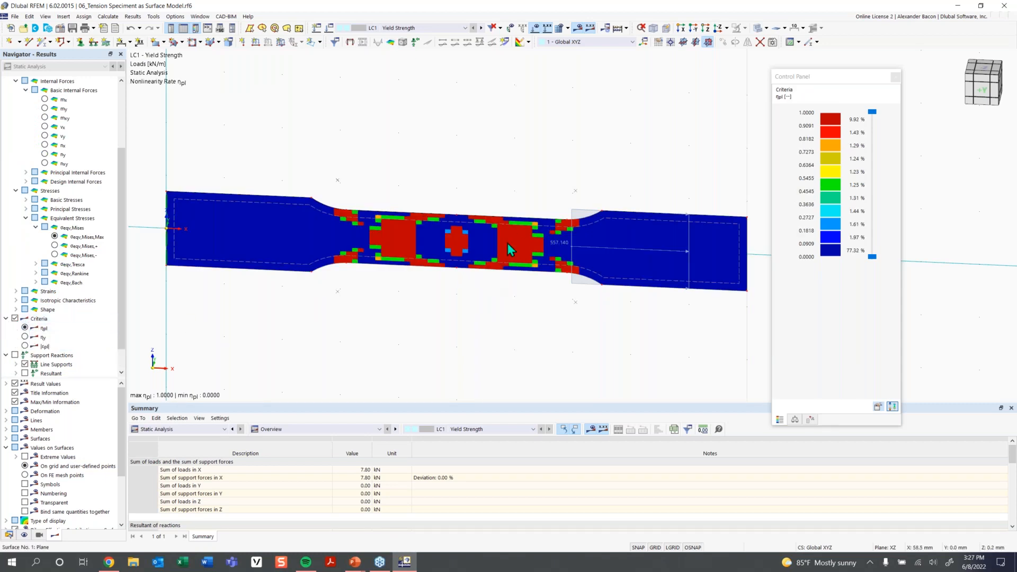
# Calculate LC2 - Above Yield Strength Limit and display its nonlinearity rate ηpl results on the specimen.
pyautogui.scroll(1, 500, 246)
pyautogui.moveTo(567, 254); pyautogui.dragTo(548, 257, button='middle')
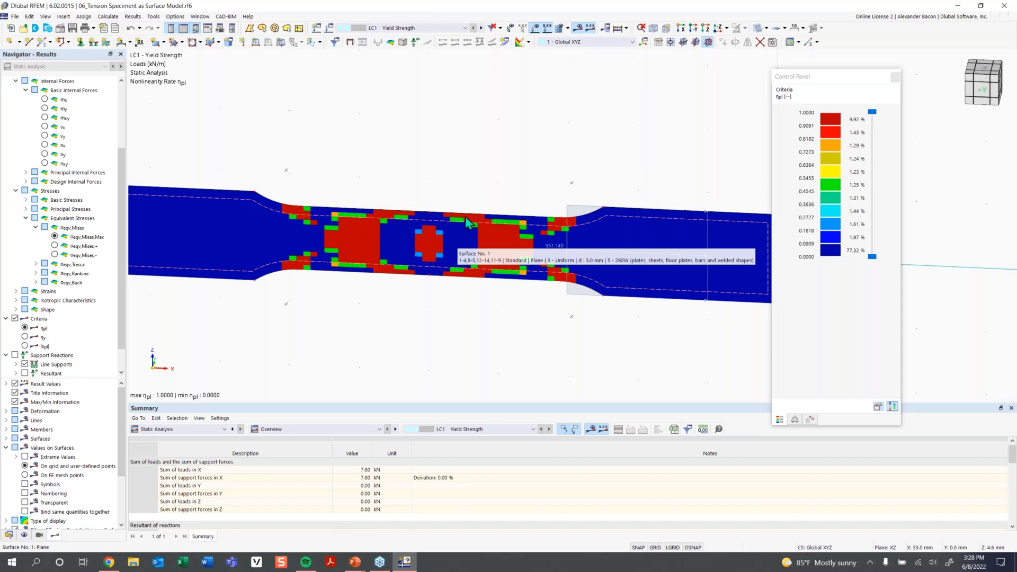
pyautogui.scroll(-1, 583, 257)
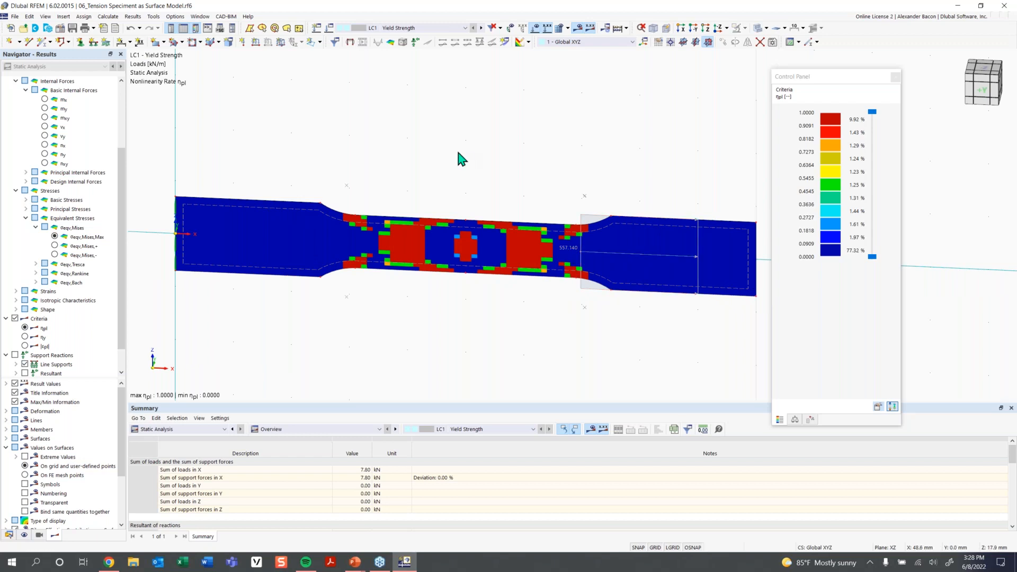
pyautogui.click(397, 27)
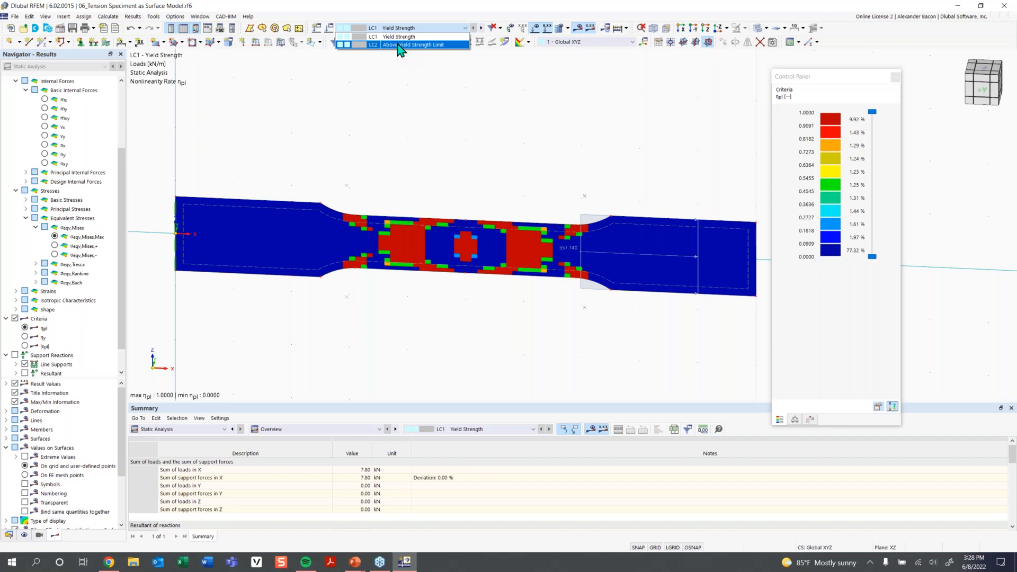
pyautogui.click(401, 45)
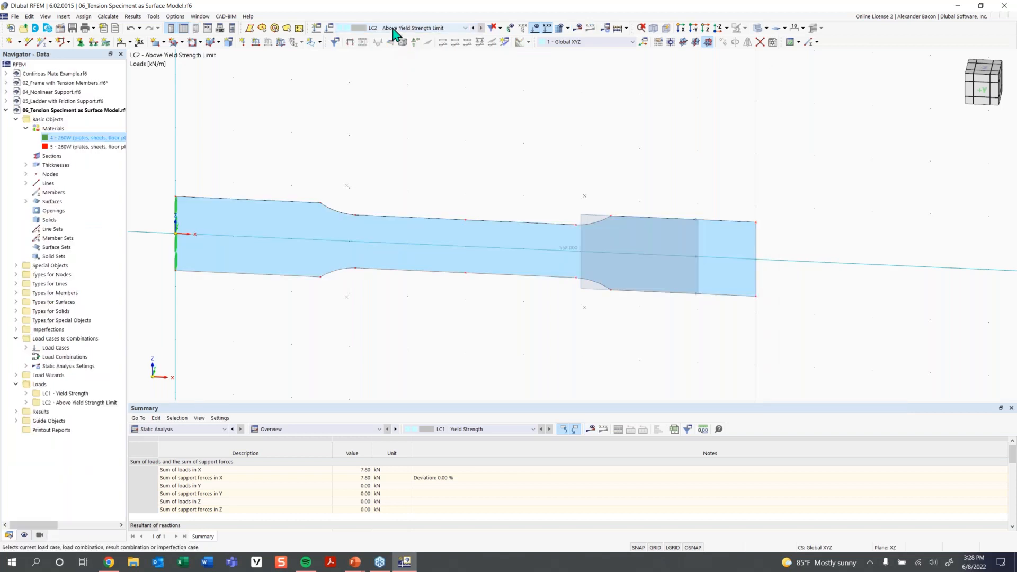
pyautogui.moveTo(572, 255)
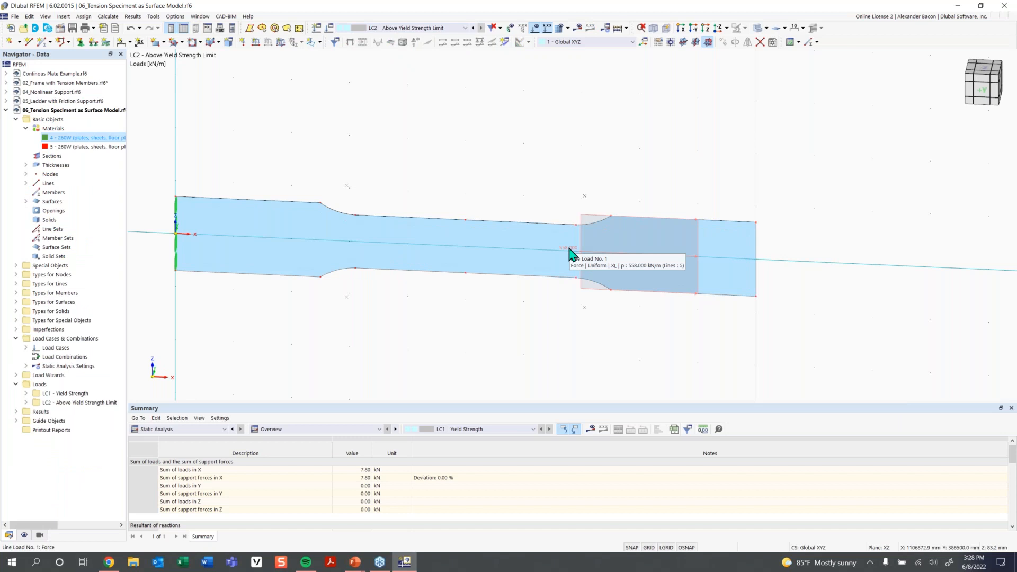
pyautogui.click(580, 28)
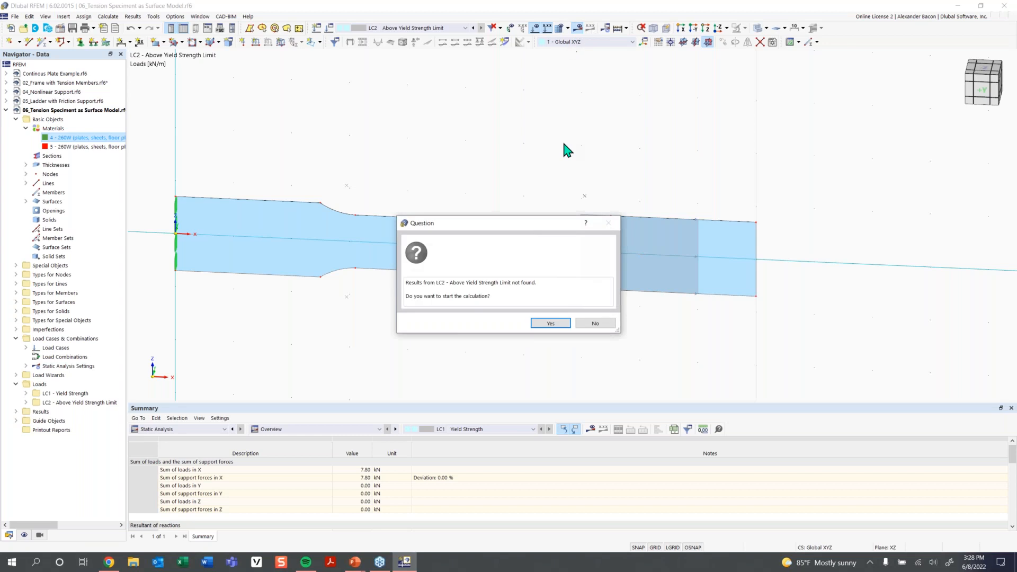
pyautogui.click(551, 323)
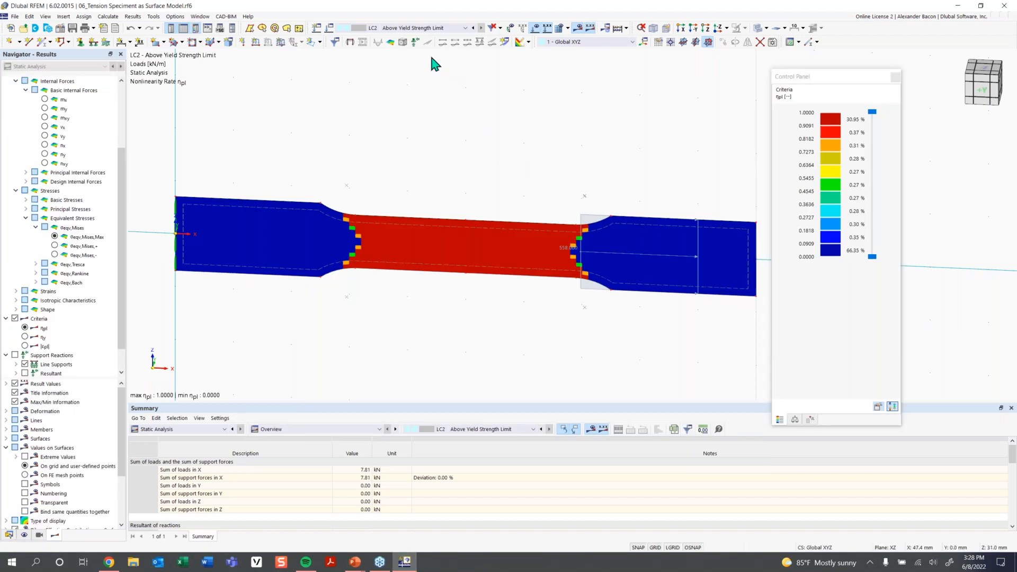
# Display the global deformations |u| of LC1 - Yield Strength and examine them along the whole specimen.
pyautogui.click(416, 28)
pyautogui.click(408, 37)
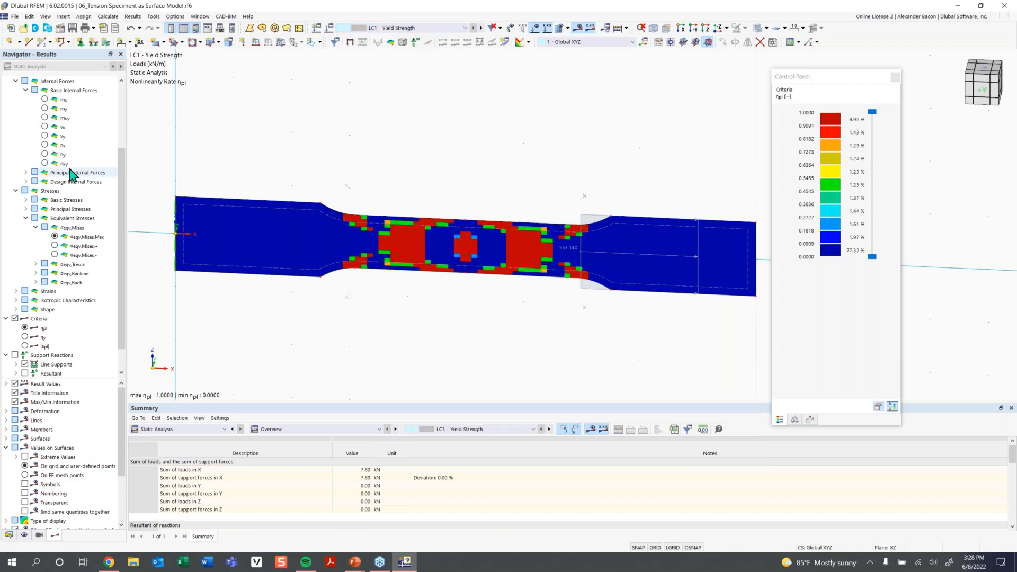
pyautogui.scroll(4, 75, 170)
pyautogui.click(15, 81)
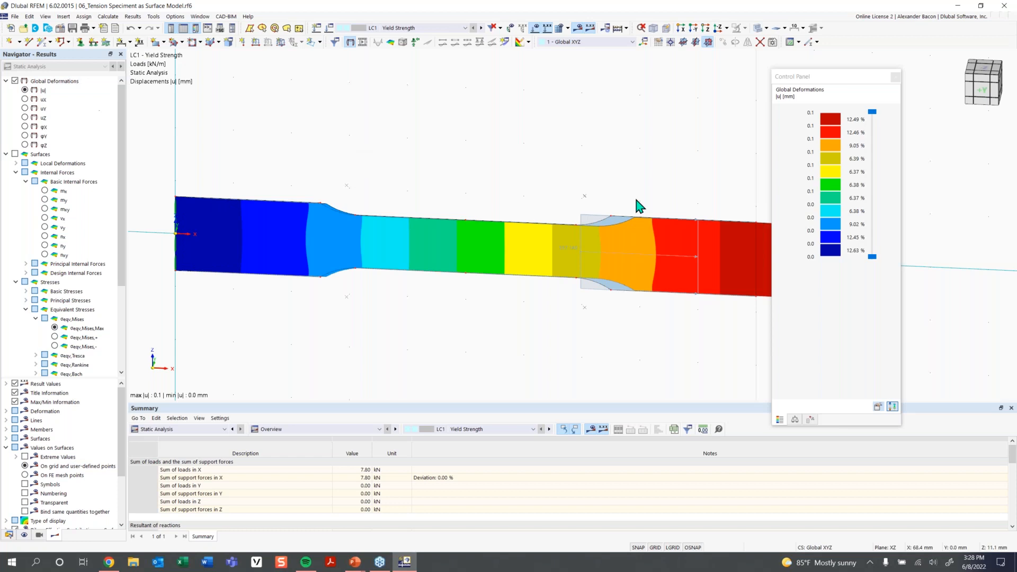
pyautogui.scroll(-1, 635, 200)
pyautogui.moveTo(650, 183); pyautogui.dragTo(578, 185, button='middle')
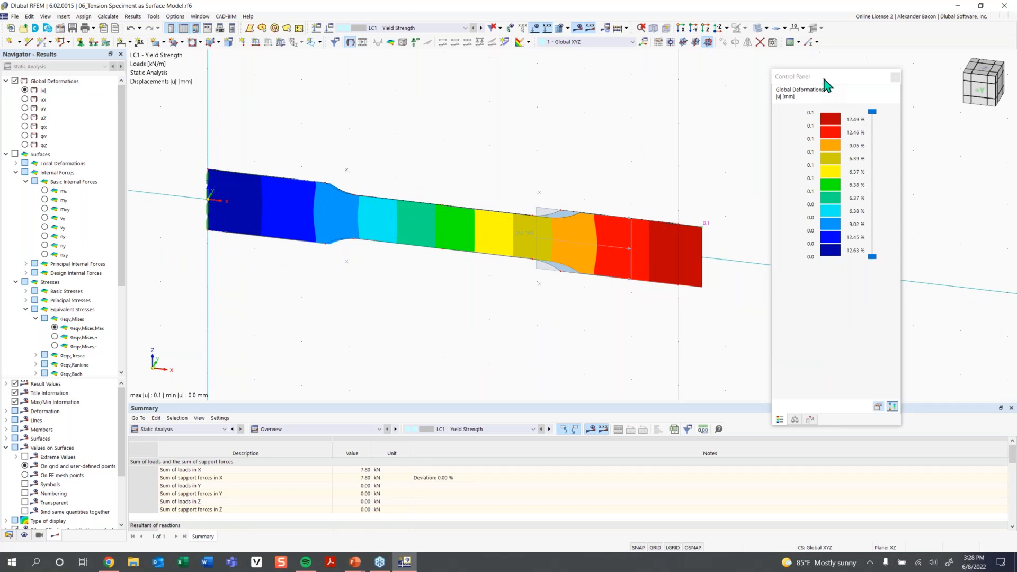
pyautogui.moveTo(823, 79); pyautogui.dragTo(850, 81)
pyautogui.scroll(4, 439, 213)
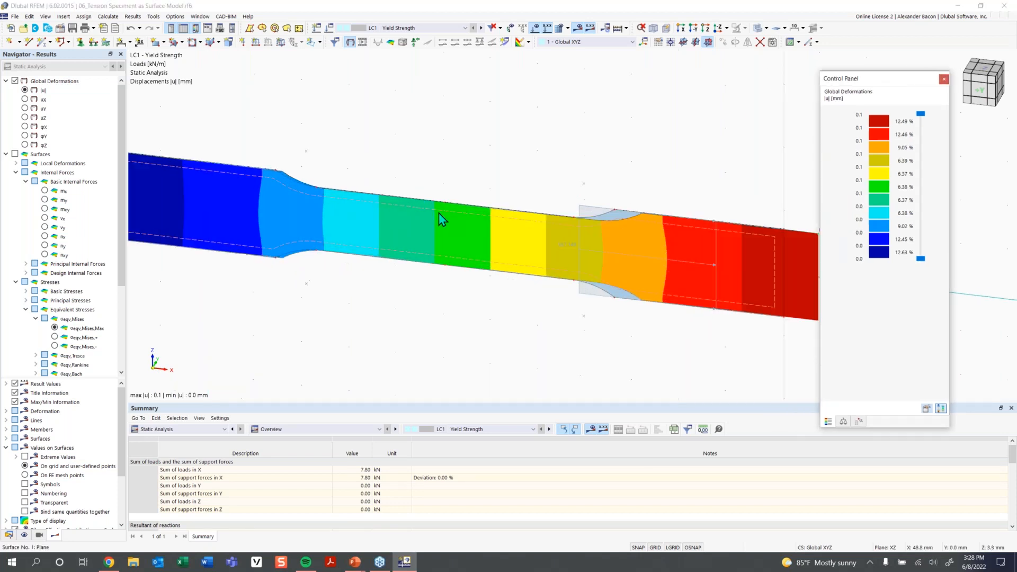
pyautogui.scroll(-4, 455, 214)
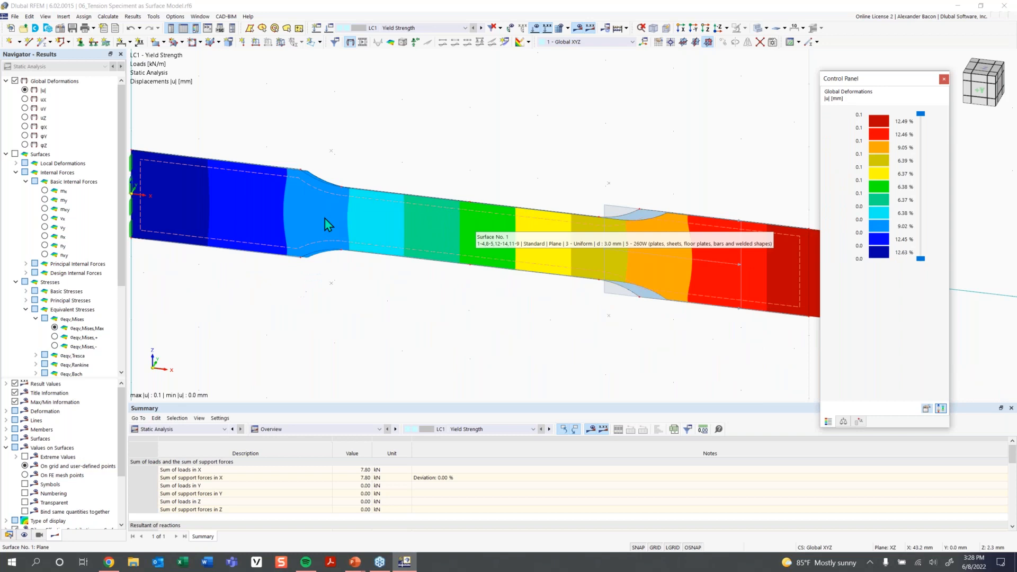
pyautogui.moveTo(554, 241); pyautogui.dragTo(465, 223, button='middle')
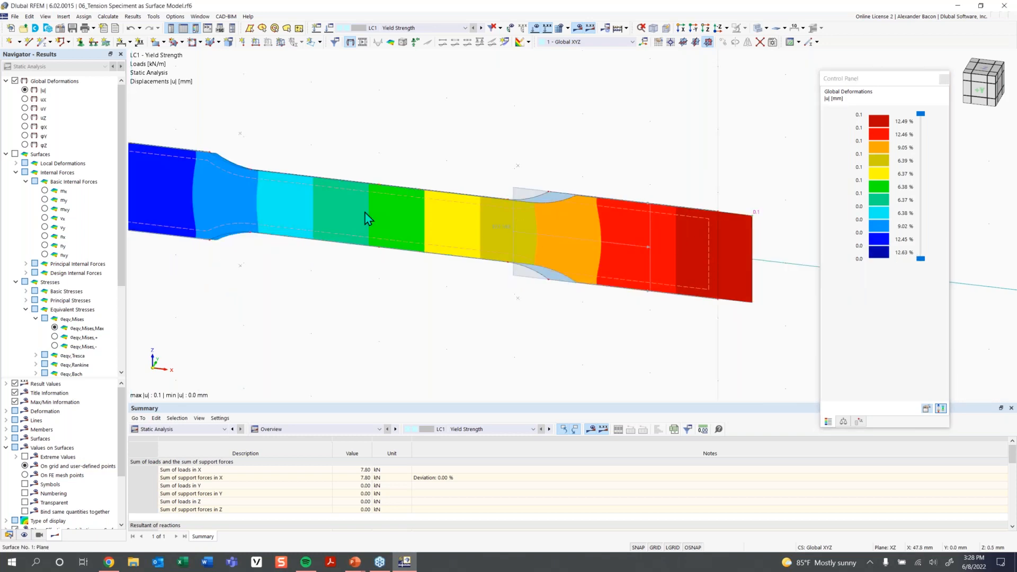
# Compare the animated global deformations of LC2 - Above Yield Strength Limit with those of LC1 - Yield Strength.
pyautogui.click(482, 28)
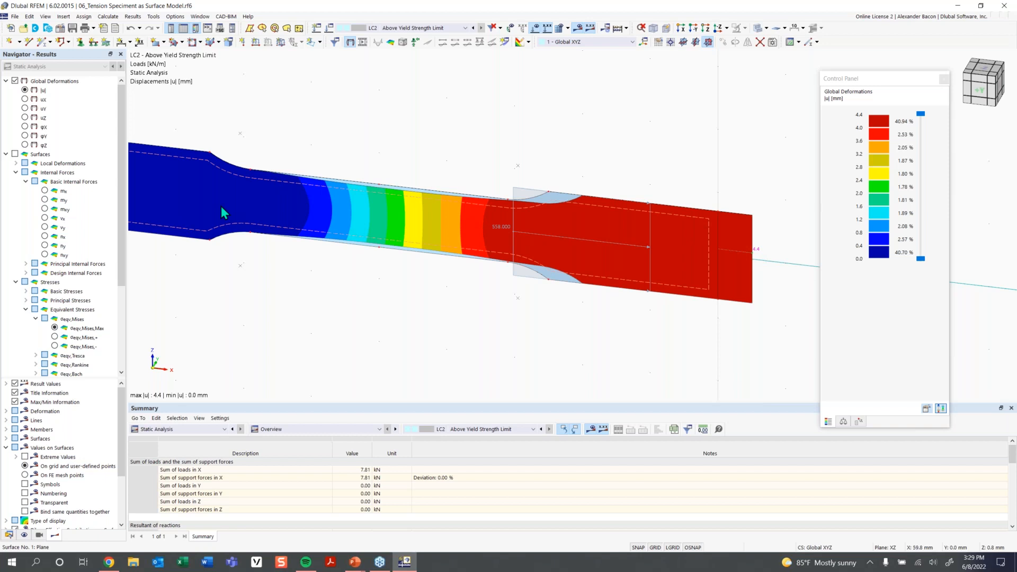
pyautogui.click(362, 42)
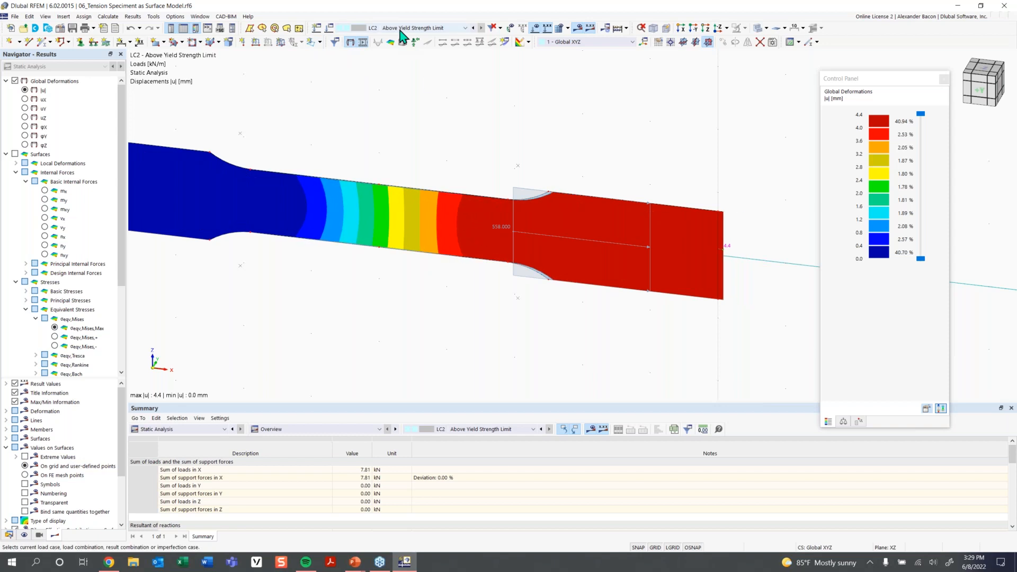
pyautogui.click(364, 41)
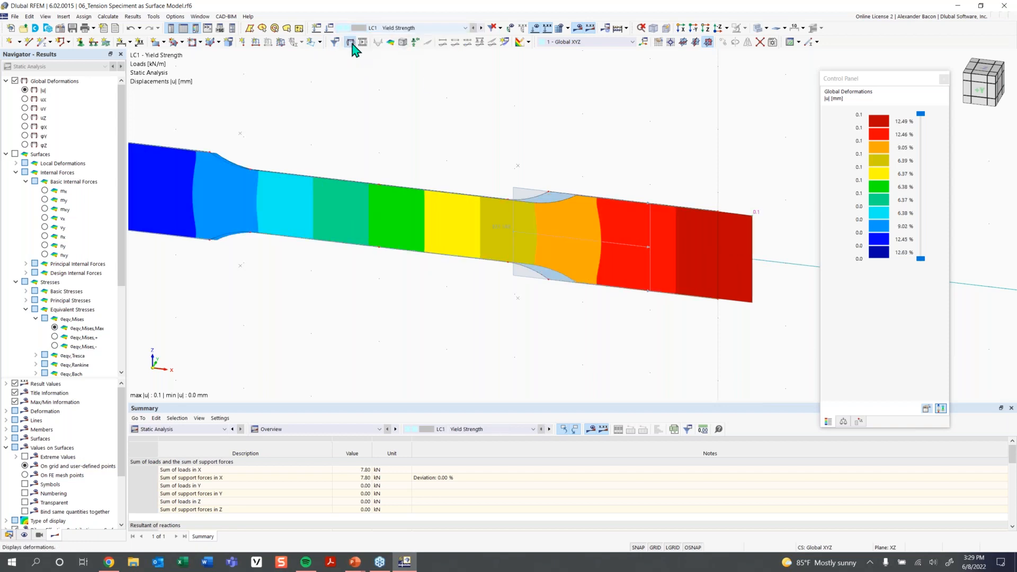
pyautogui.click(363, 42)
pyautogui.click(360, 44)
pyautogui.click(481, 29)
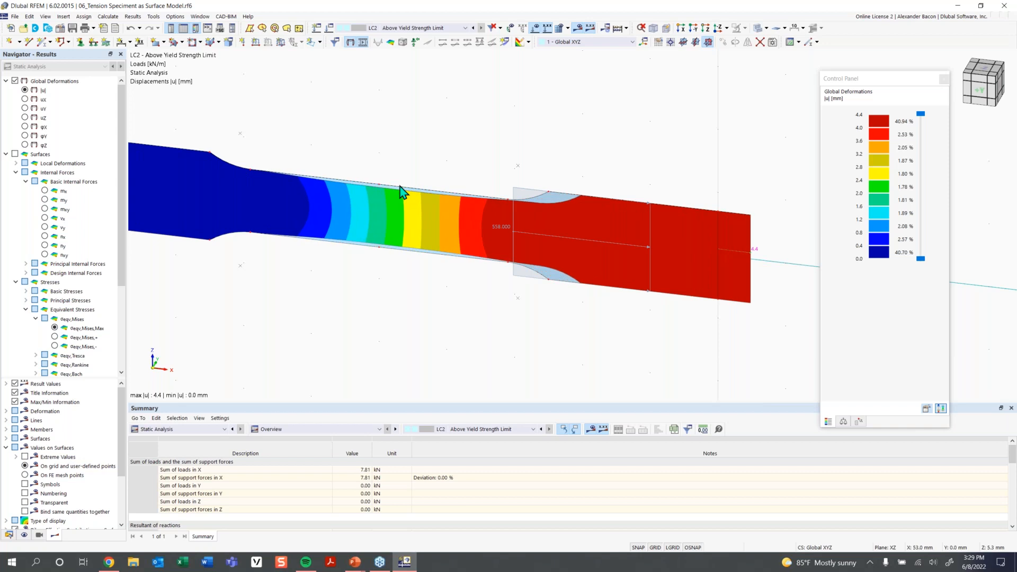
pyautogui.scroll(-2, 421, 233)
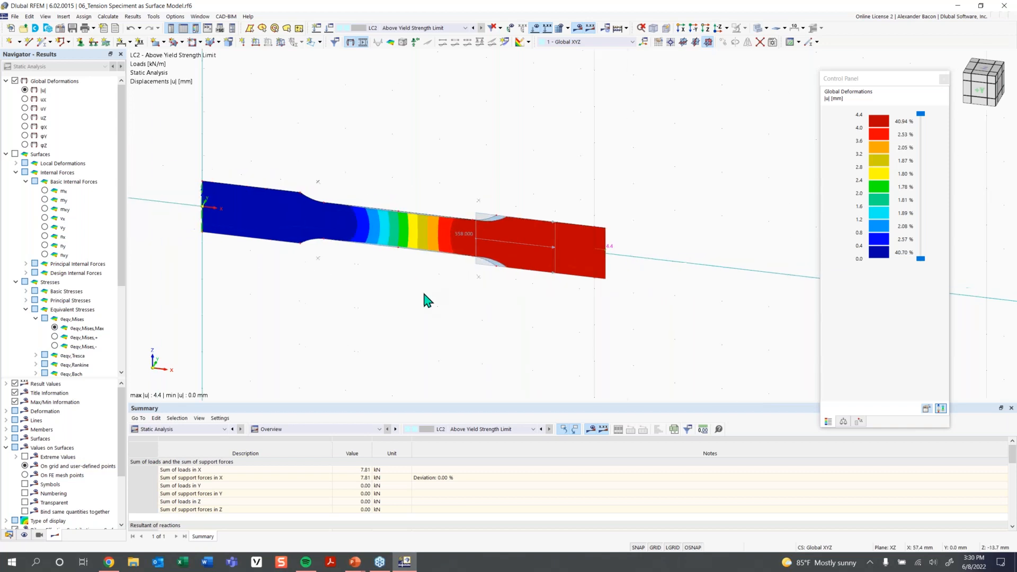
# Hide the deformation results, then switch to the running PowerPoint slide show and advance to the Singularities slide.
pyautogui.click(350, 42)
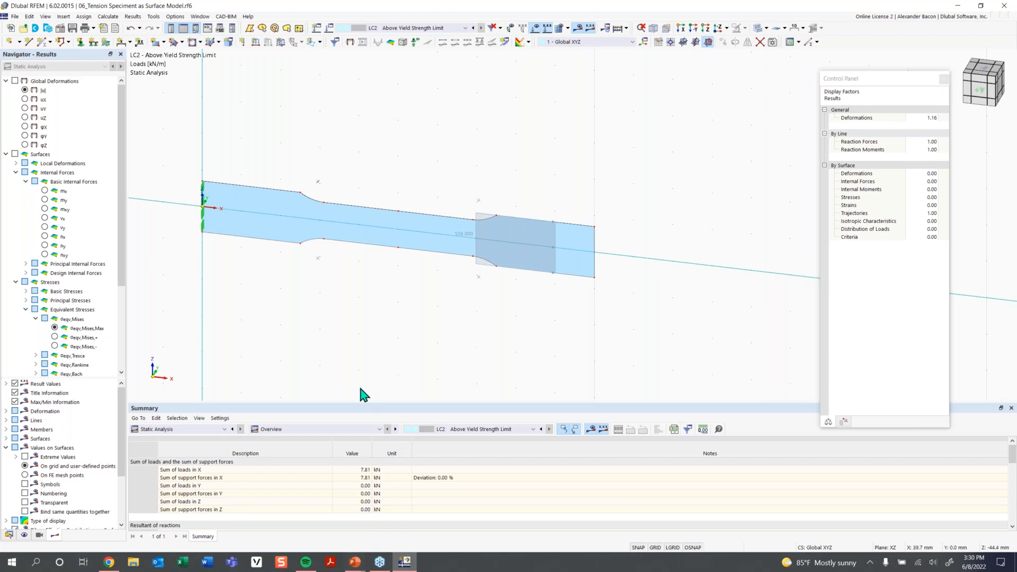
pyautogui.moveTo(362, 566)
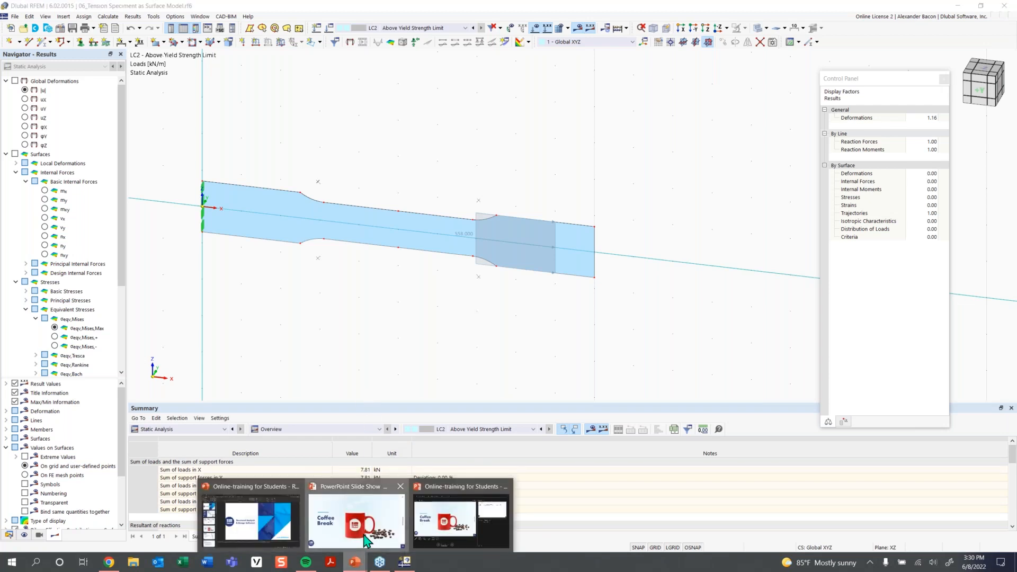
pyautogui.click(358, 514)
pyautogui.click(640, 380)
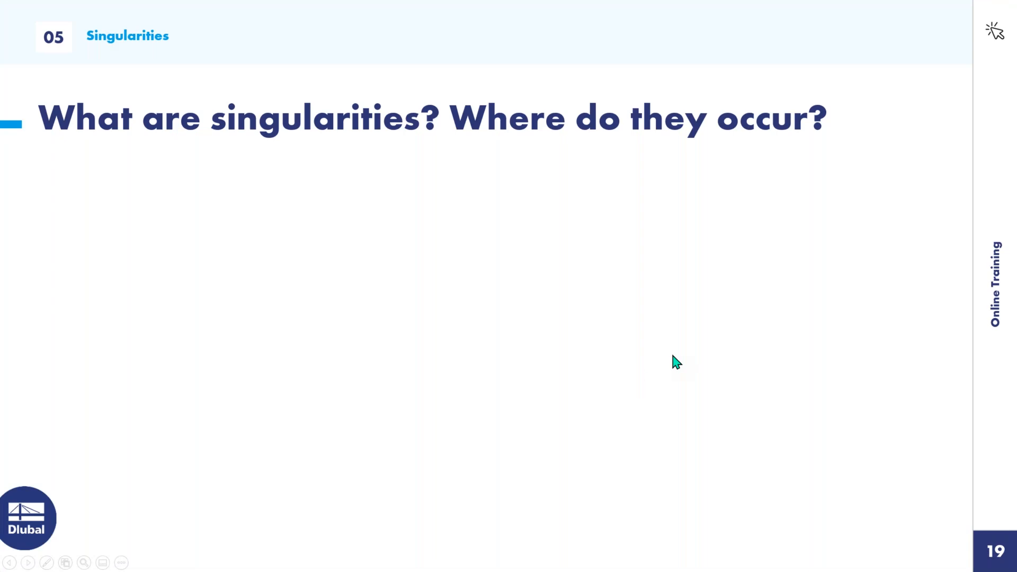
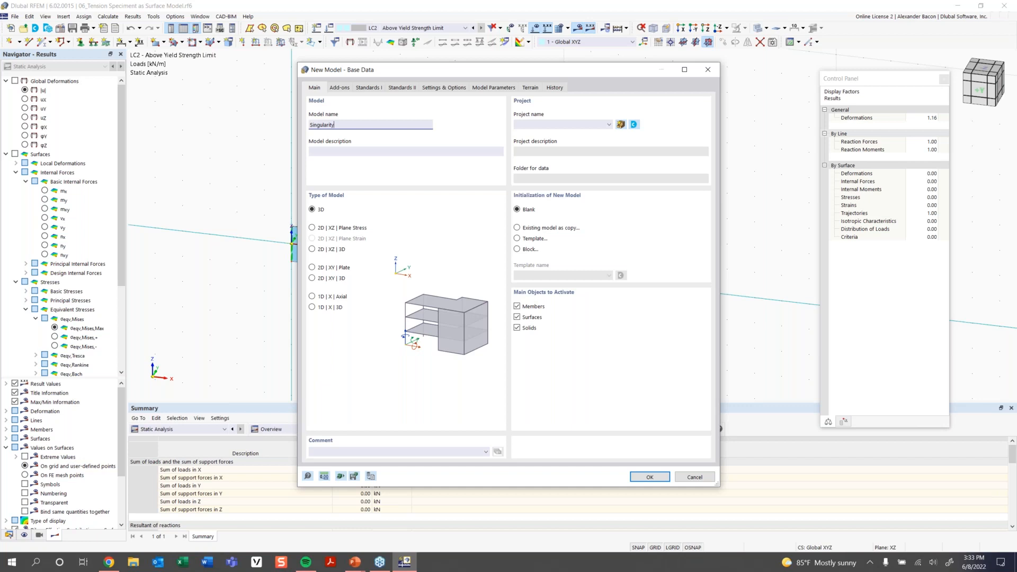
# Create a blank 3D model named Singularity - Point Load with load wizards deactivated, keeping both Z axes upward.
pyautogui.write('- Point Load')
pyautogui.click(339, 88)
pyautogui.click(537, 125)
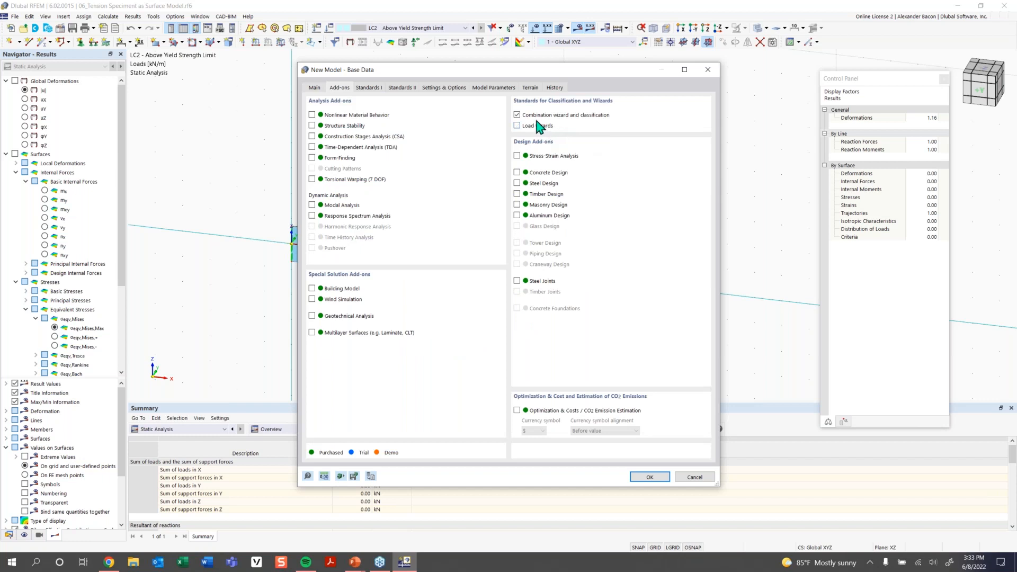
pyautogui.click(531, 115)
pyautogui.click(444, 87)
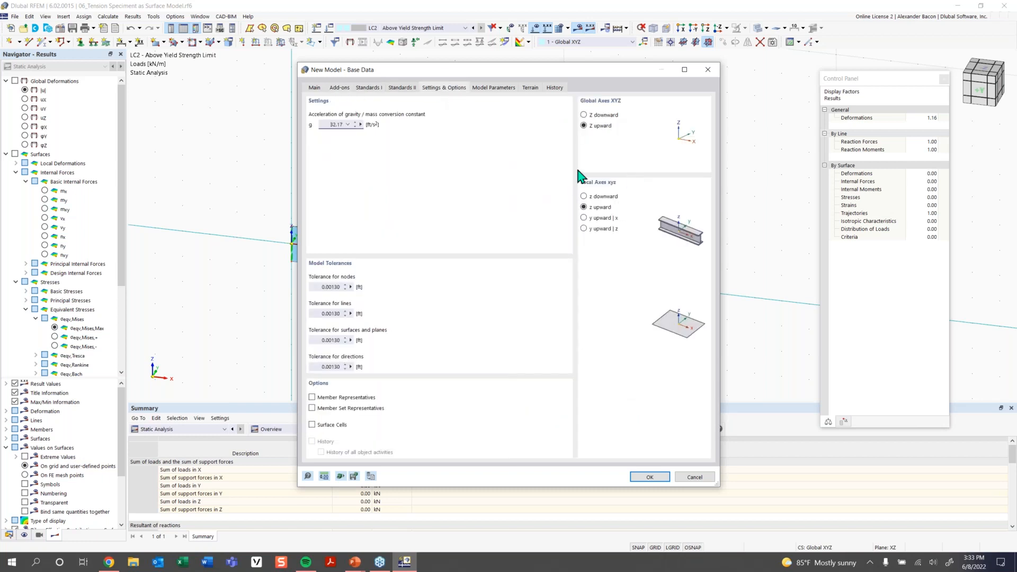
pyautogui.click(314, 87)
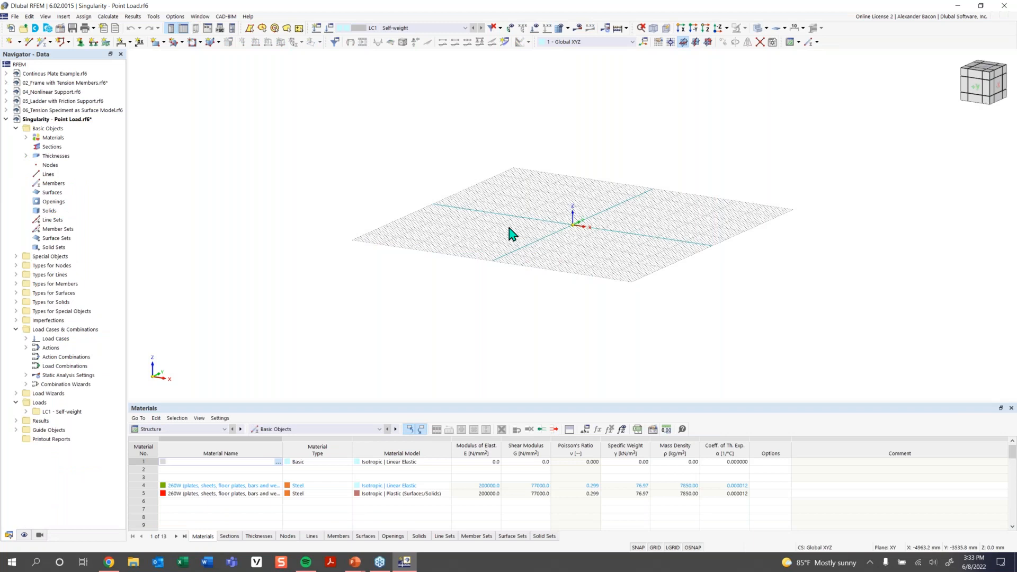
# Switch the new model's units to imperial, with lengths in ft, and accept the XY work plane grid at 1.00 ft spacing.
pyautogui.moveTo(569, 205); pyautogui.dragTo(575, 295, button='middle')
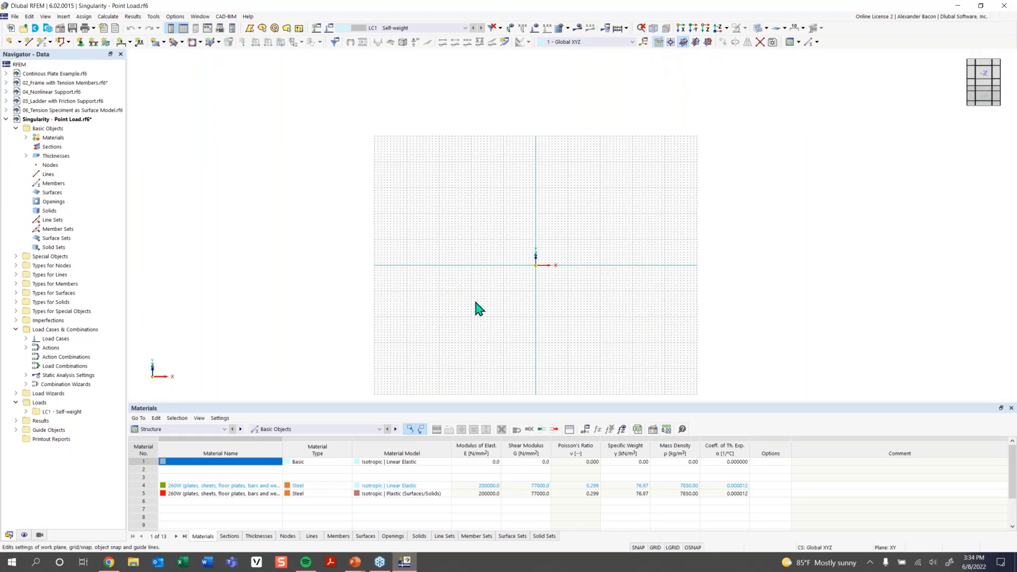
pyautogui.doubleClick(475, 317)
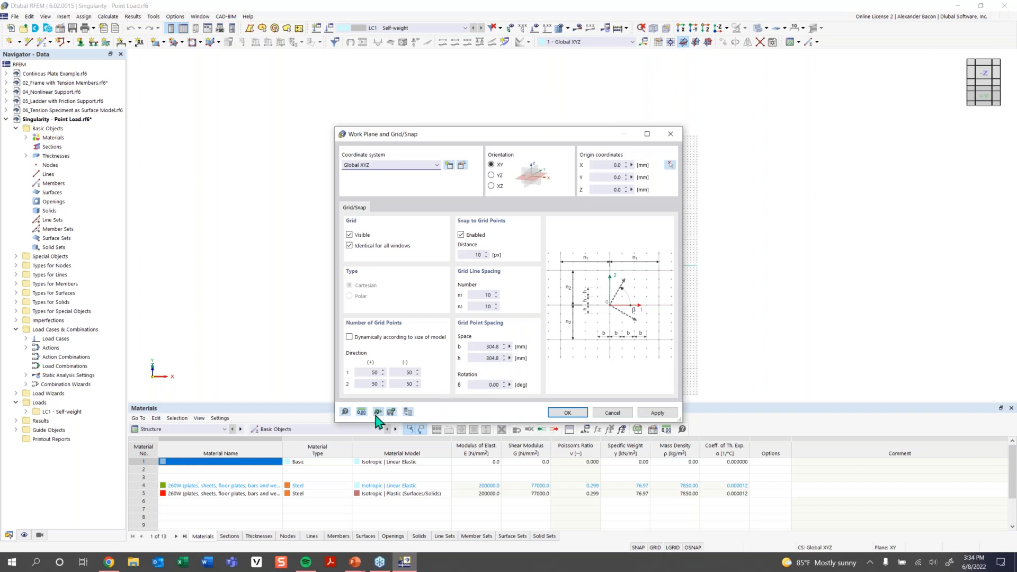
pyautogui.click(361, 412)
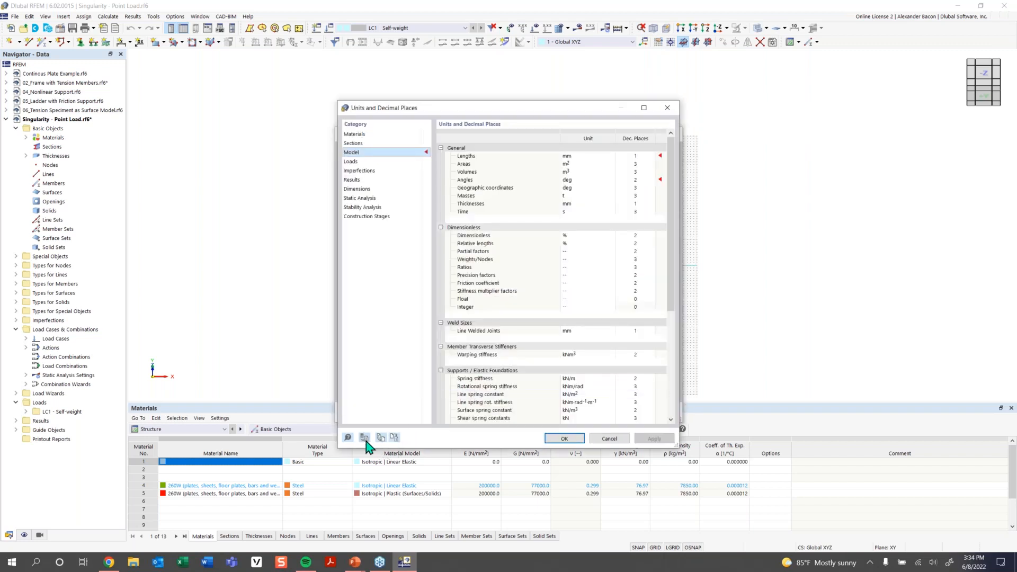
pyautogui.click(381, 437)
pyautogui.click(523, 369)
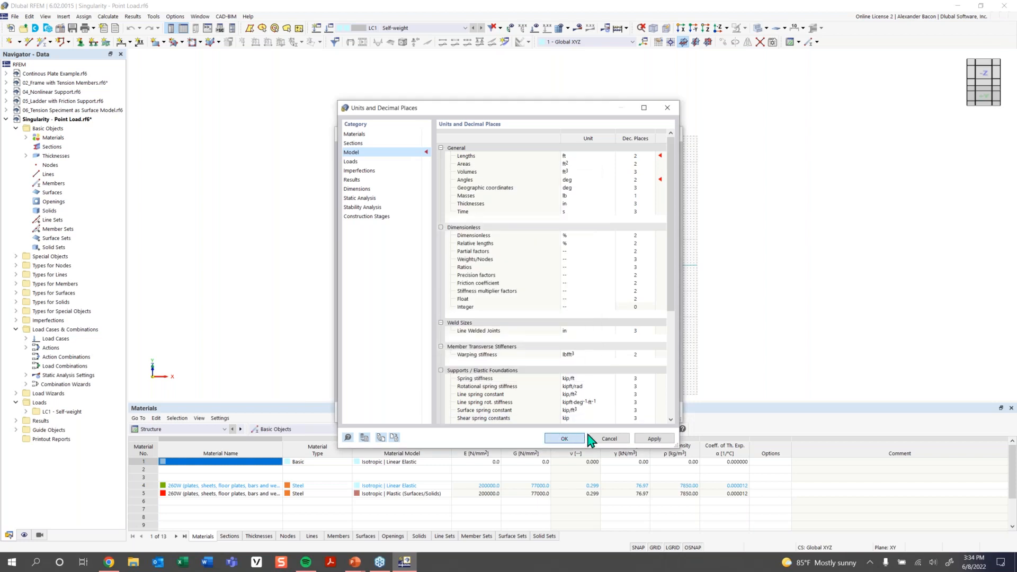
pyautogui.click(581, 438)
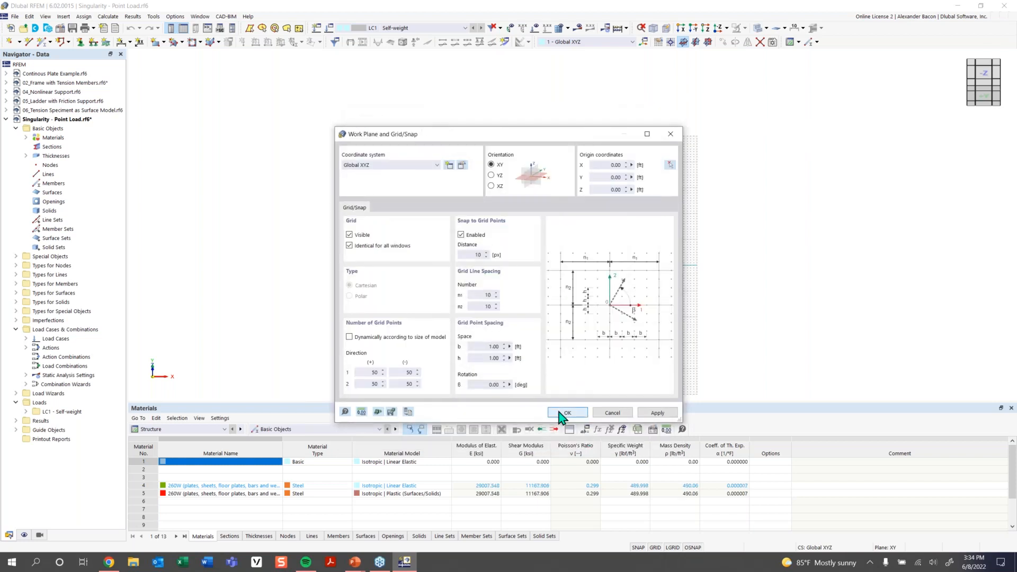
pyautogui.click(561, 416)
# Start a rectangular surface and create a new uniform thickness for it, with a new material.
pyautogui.moveTo(550, 270); pyautogui.dragTo(504, 281, button='middle')
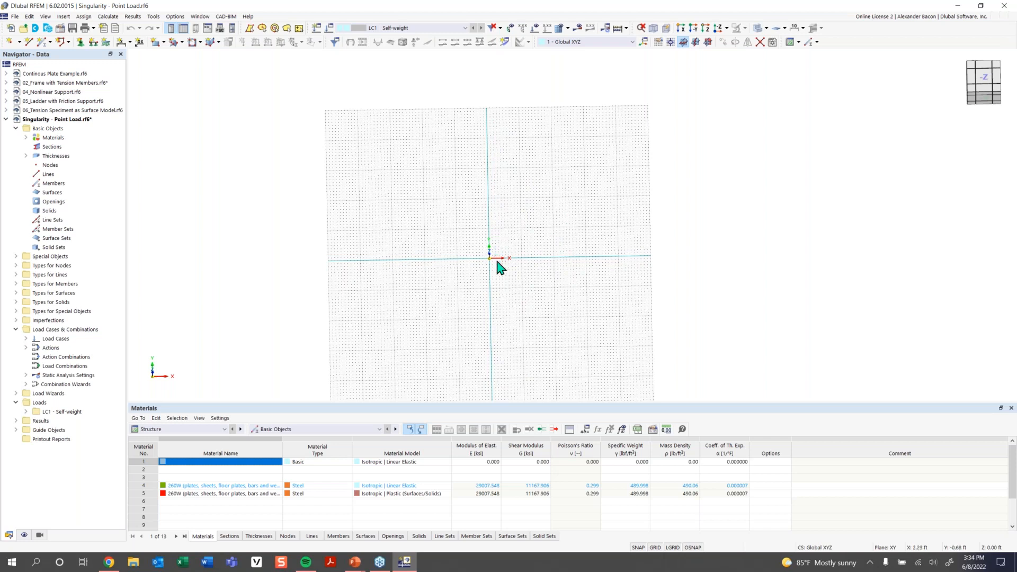
pyautogui.scroll(2, 497, 262)
pyautogui.moveTo(535, 260); pyautogui.dragTo(492, 285, button='middle')
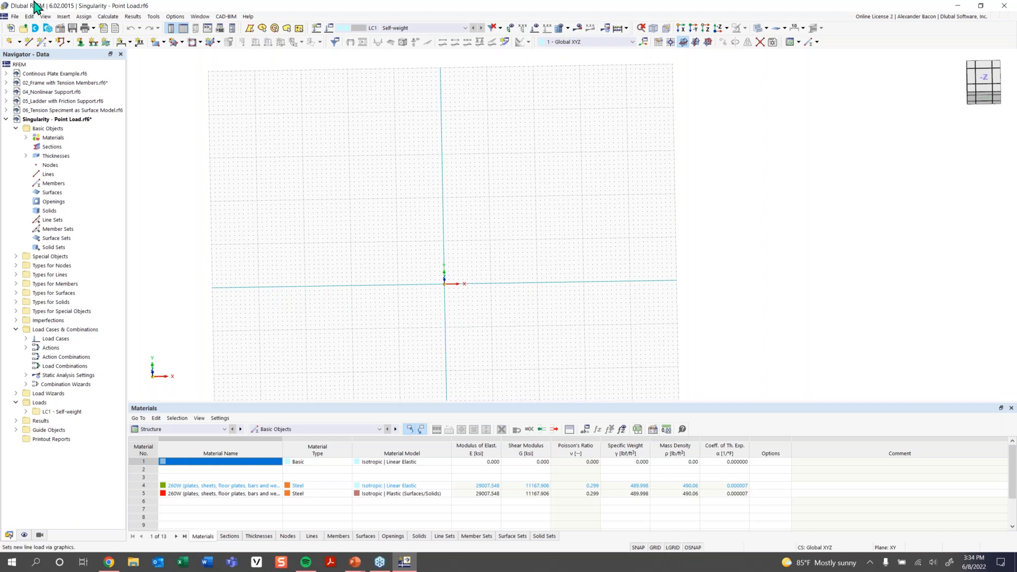
pyautogui.click(156, 45)
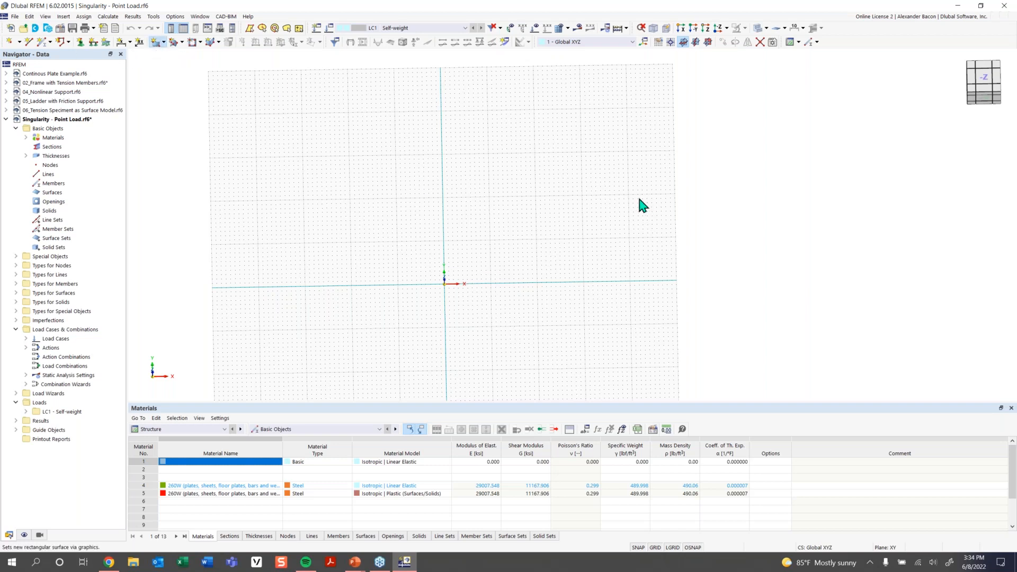
pyautogui.click(246, 161)
pyautogui.click(244, 180)
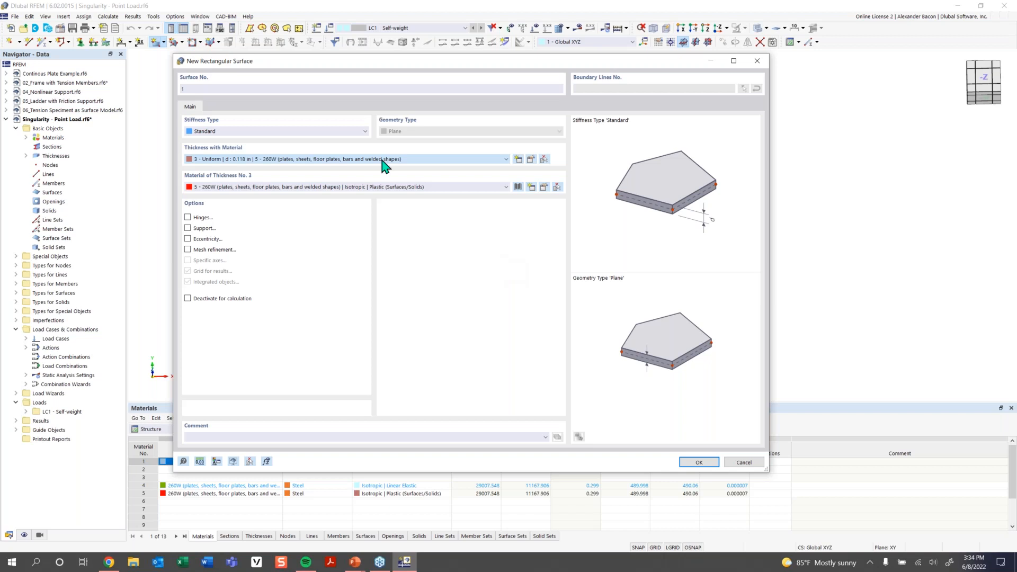
pyautogui.click(518, 159)
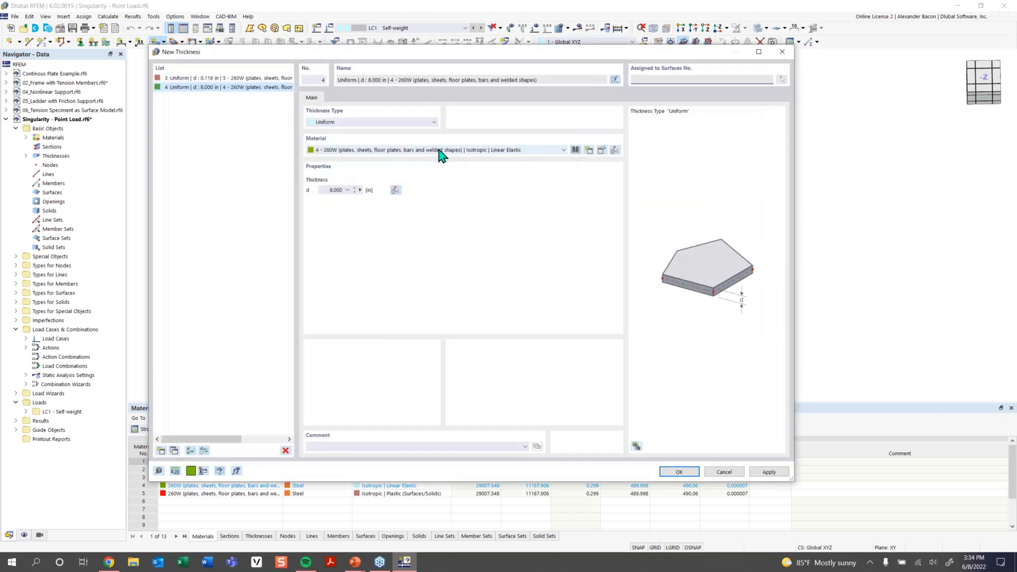
pyautogui.click(381, 152)
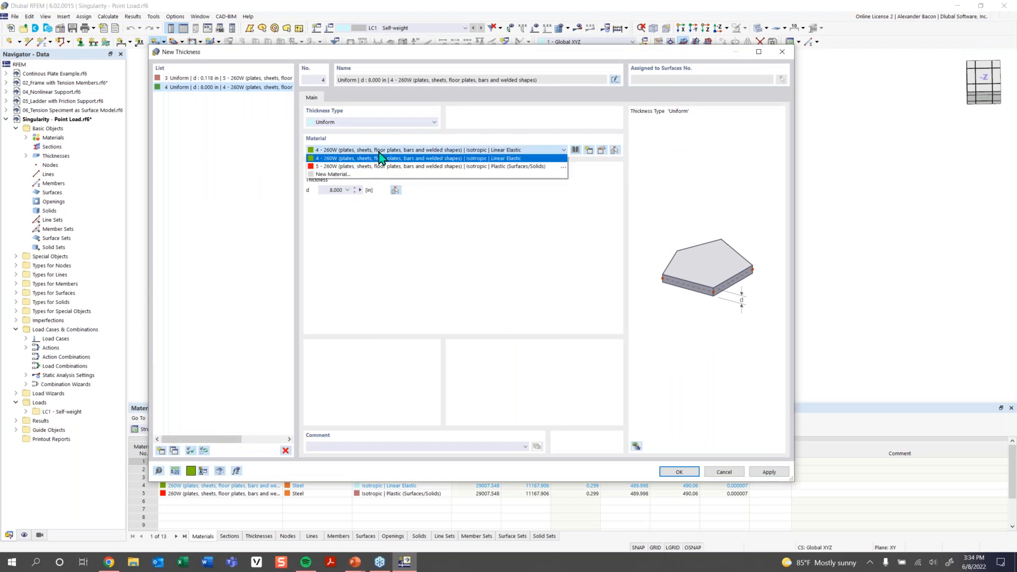
pyautogui.click(390, 173)
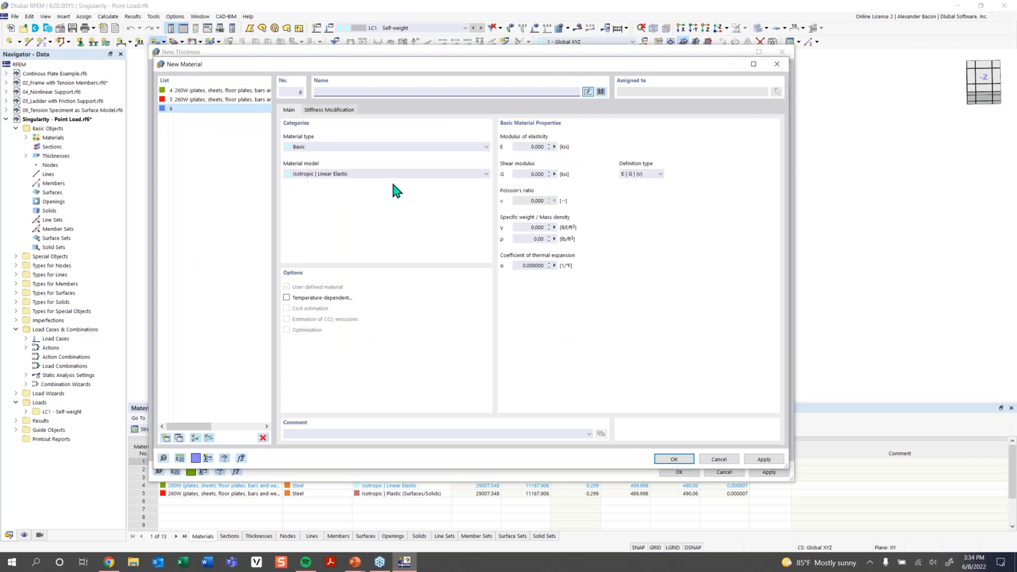
# Search the material library for concrete and define the new material as ACI 318-19 Concrete f'c = 4000 psi.
pyautogui.click(601, 92)
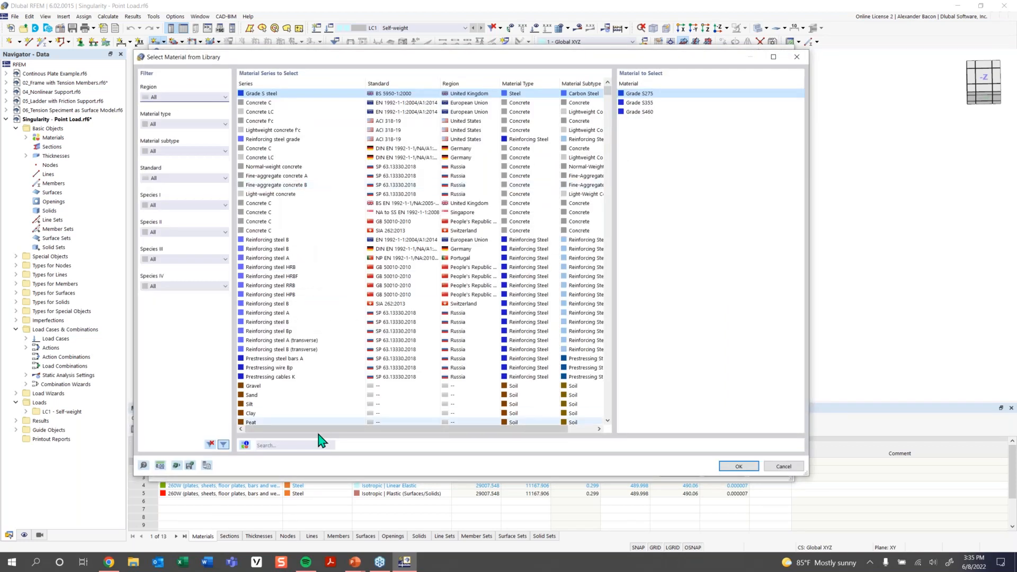
pyautogui.click(301, 444)
pyautogui.write('c')
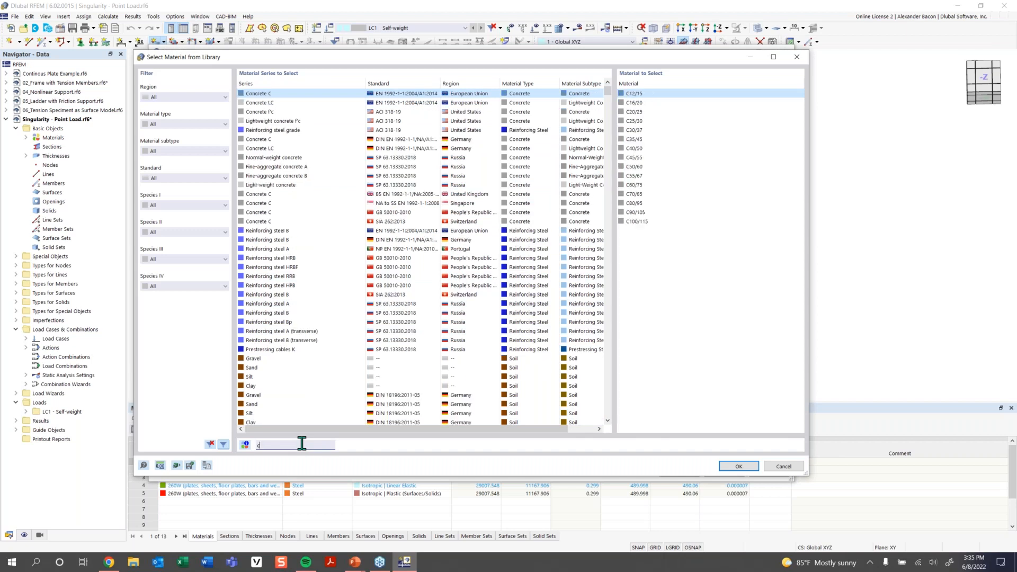
pyautogui.write('onc')
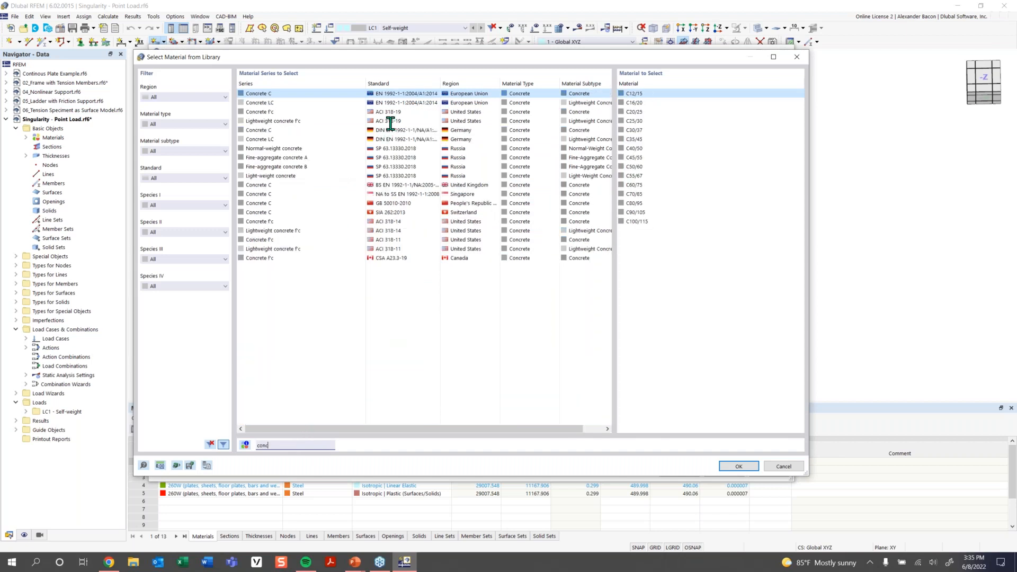
pyautogui.write('rete')
pyautogui.click(456, 112)
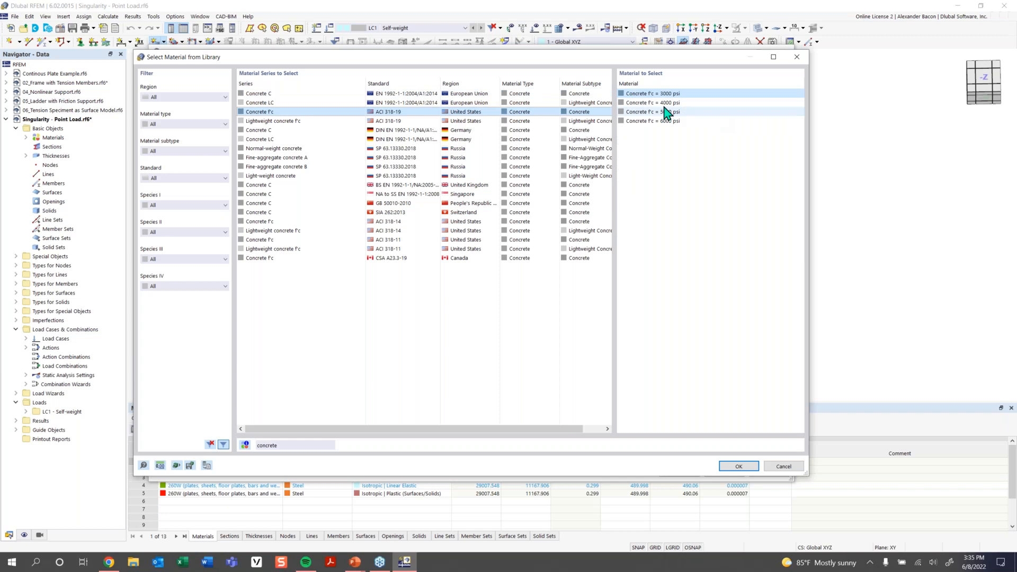
pyautogui.click(664, 102)
pyautogui.click(736, 468)
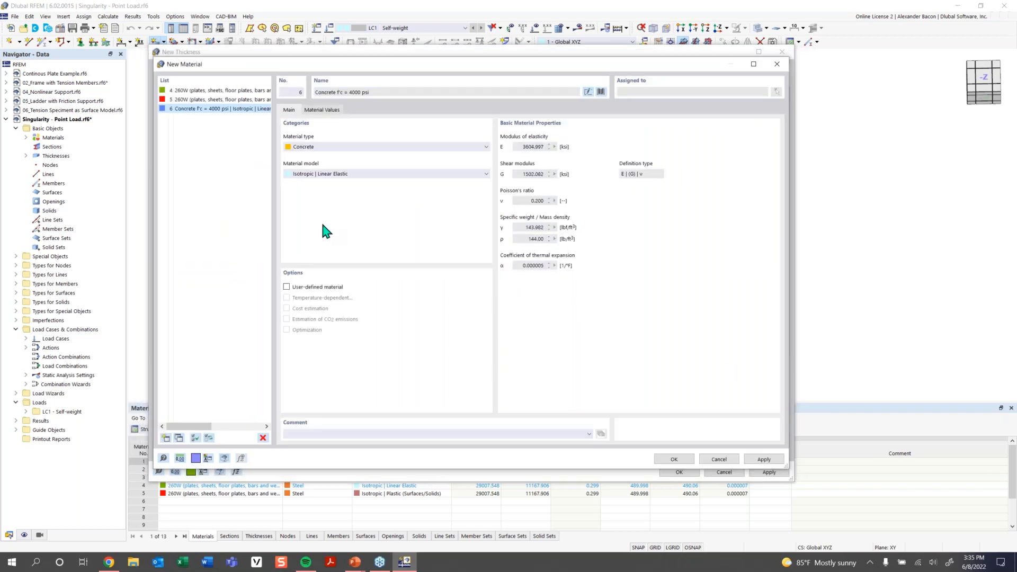
pyautogui.click(673, 460)
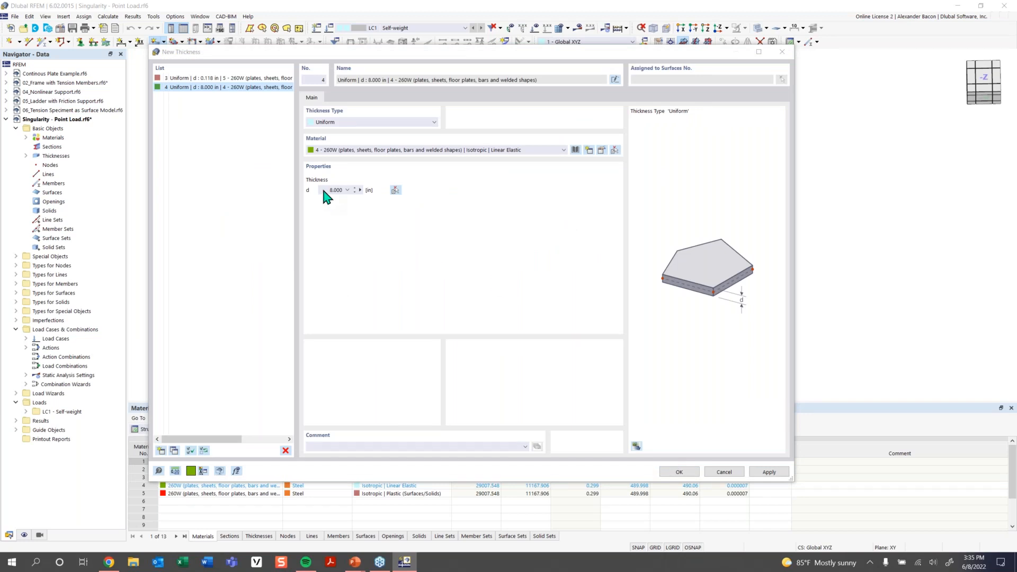
# Set the concrete thickness to 12 in and accept the thickness and rectangular surface settings.
pyautogui.click(336, 190)
pyautogui.write('12')
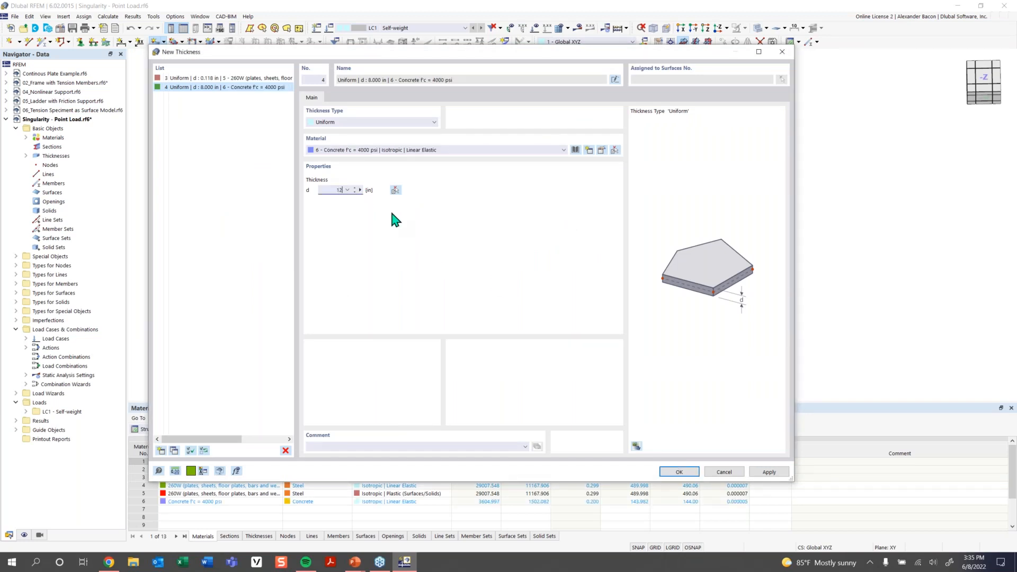
pyautogui.click(679, 471)
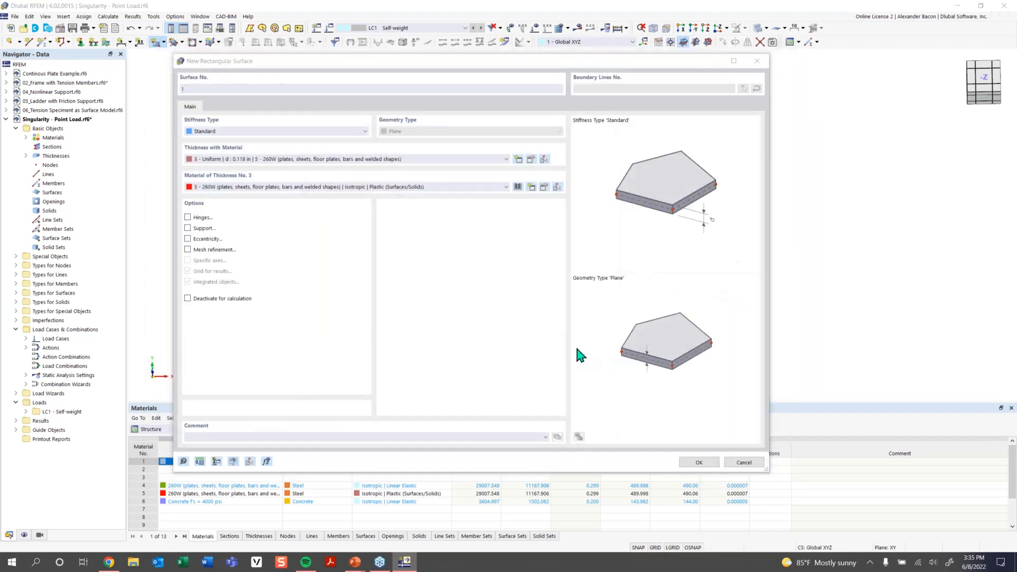
pyautogui.click(697, 463)
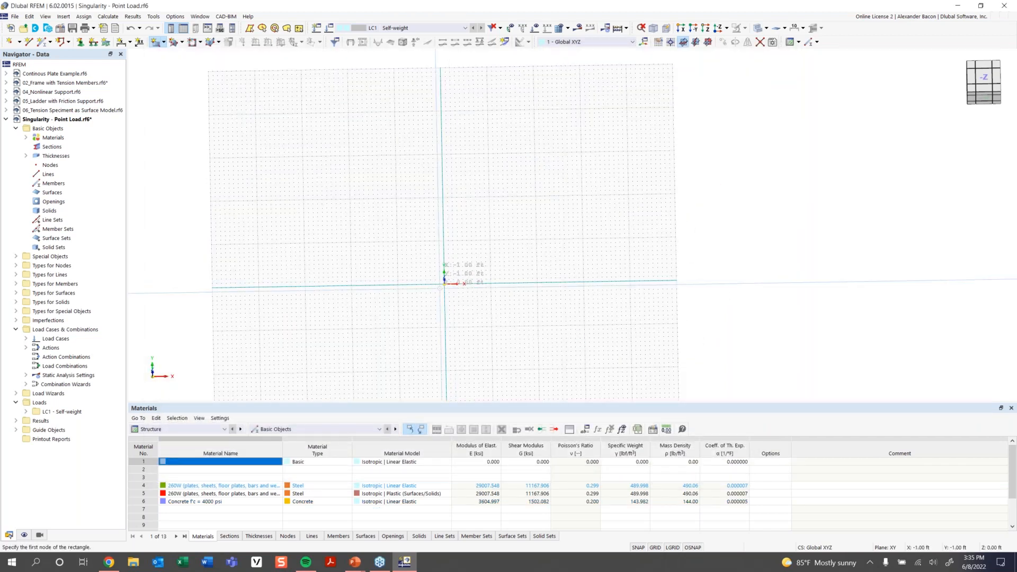
# Draw the rectangular surface from the origin to X 32.00 ft, Y 16.00 ft on the XY plane.
pyautogui.click(444, 284)
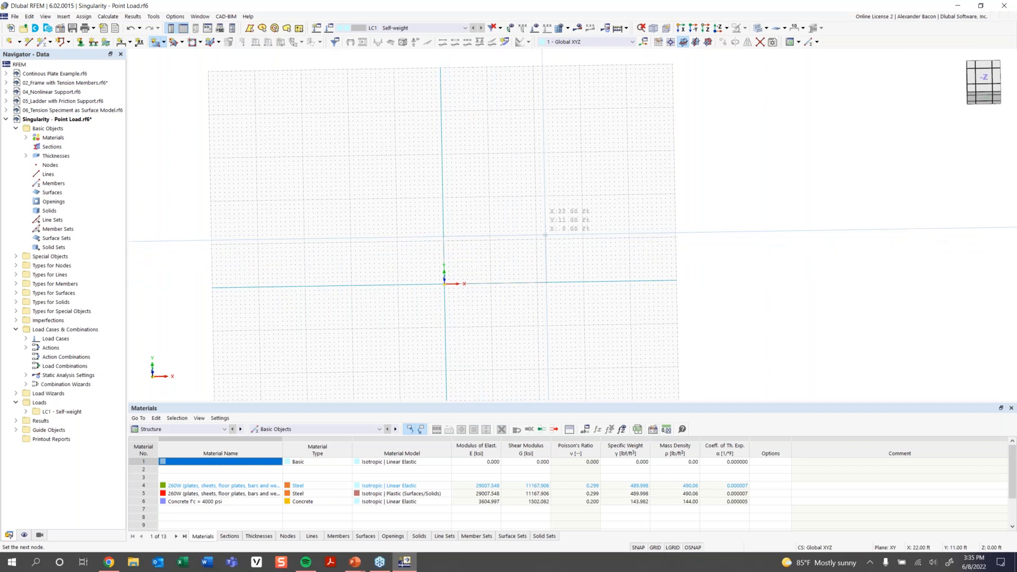
pyautogui.scroll(2, 549, 235)
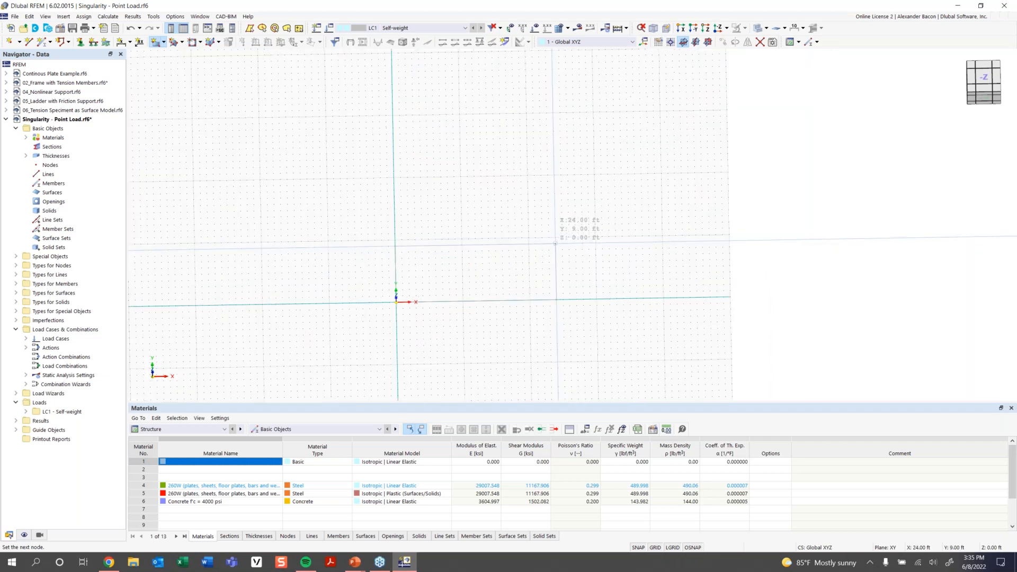
pyautogui.click(608, 200)
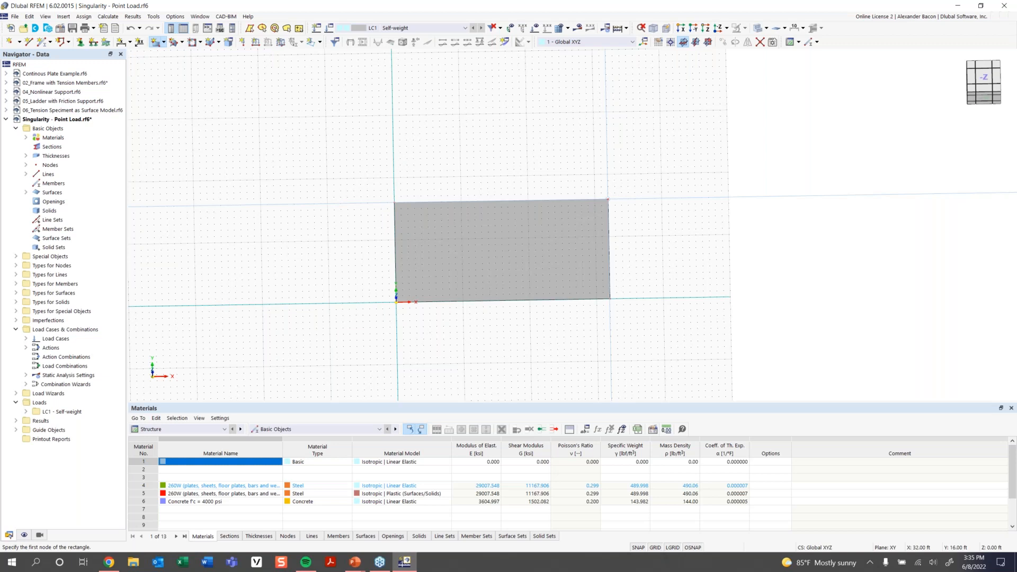
pyautogui.press('Escape')
# Create a node at the plate's centre, 50% between the diagonally opposite corner nodes 2 and 4.
pyautogui.keyDown('ctrl'); pyautogui.moveTo(634, 337); pyautogui.dragTo(661, 274, button='middle'); pyautogui.keyUp('ctrl')
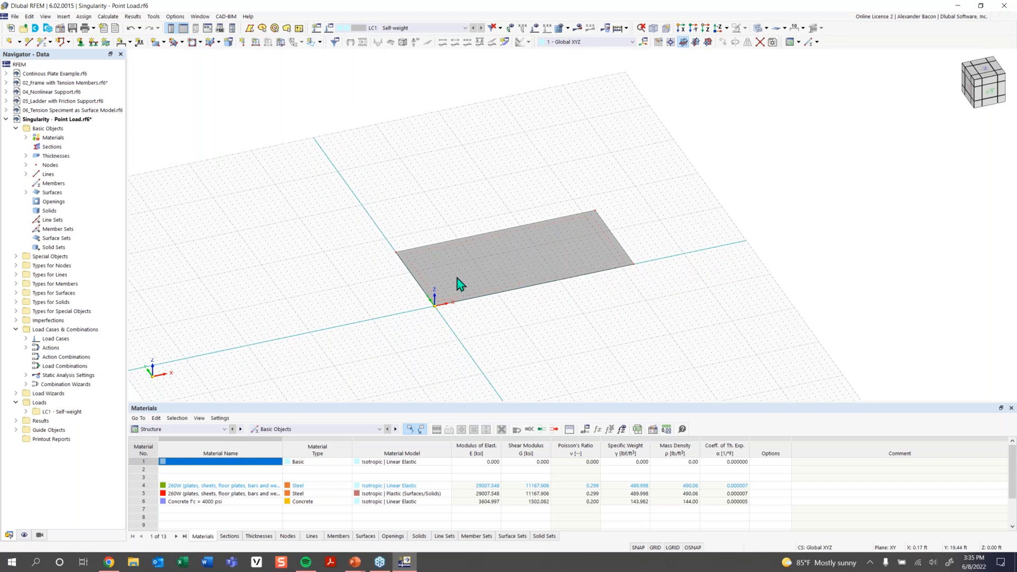
pyautogui.click(20, 42)
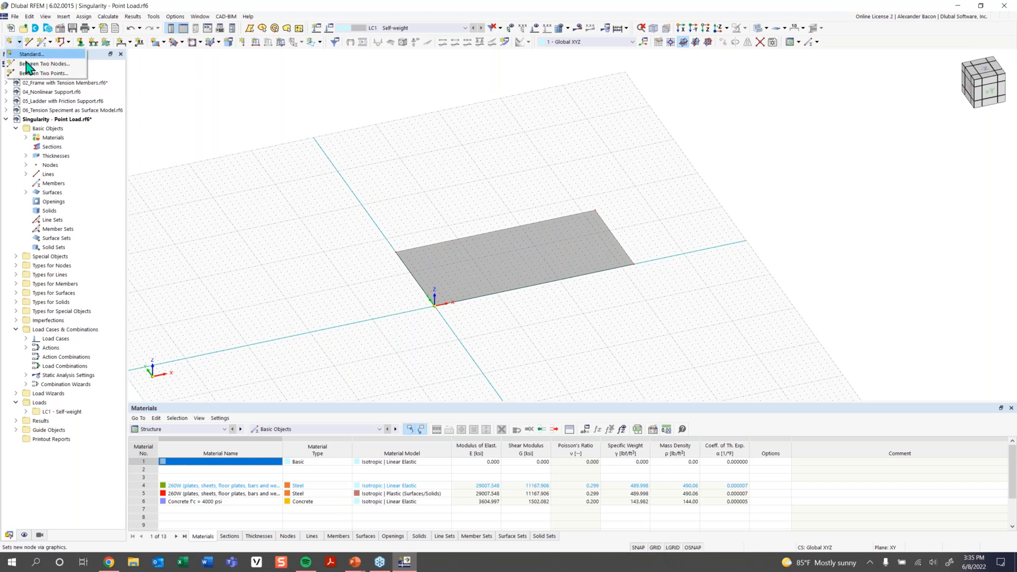
pyautogui.click(26, 64)
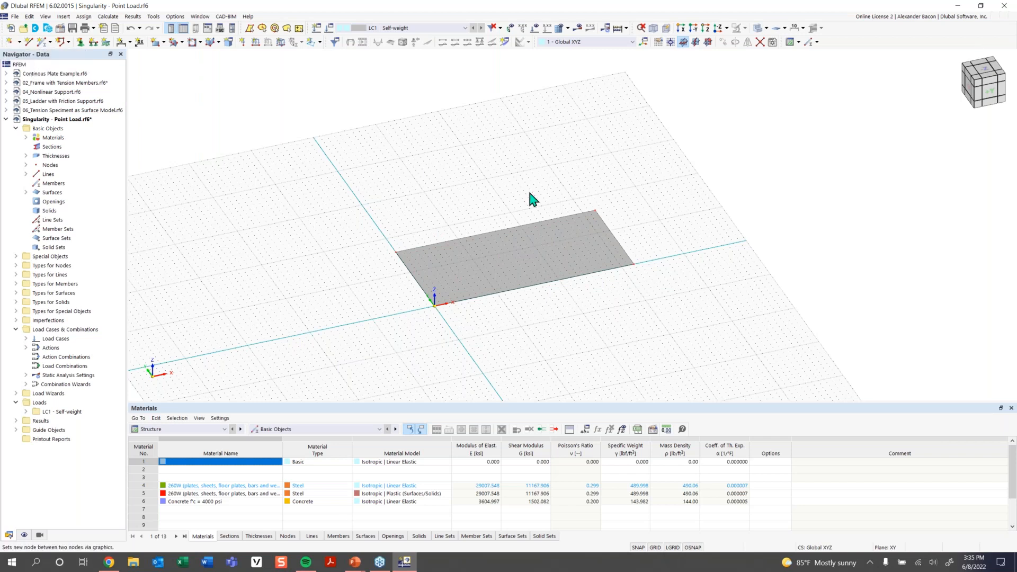
pyautogui.click(396, 250)
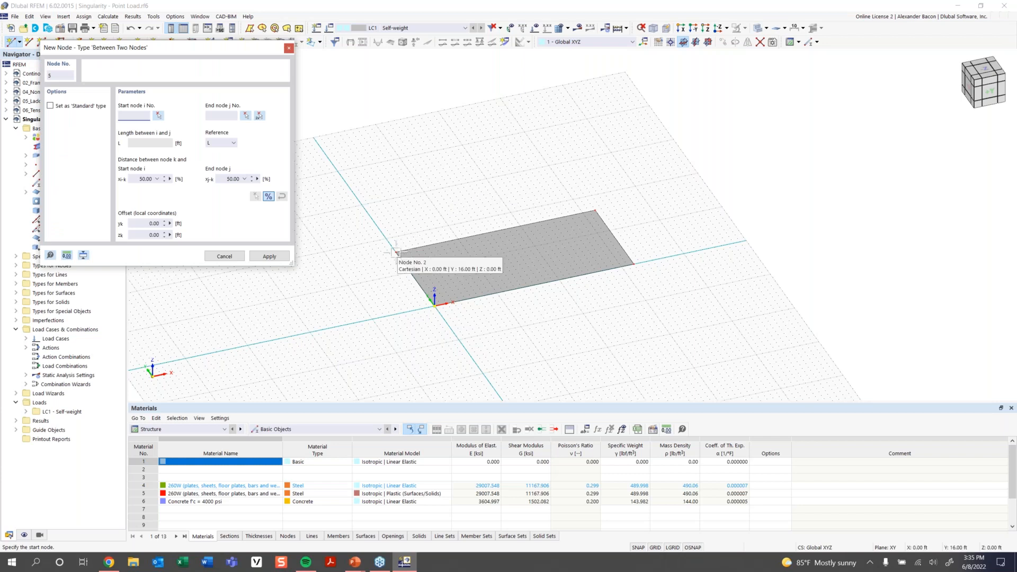
pyautogui.click(634, 264)
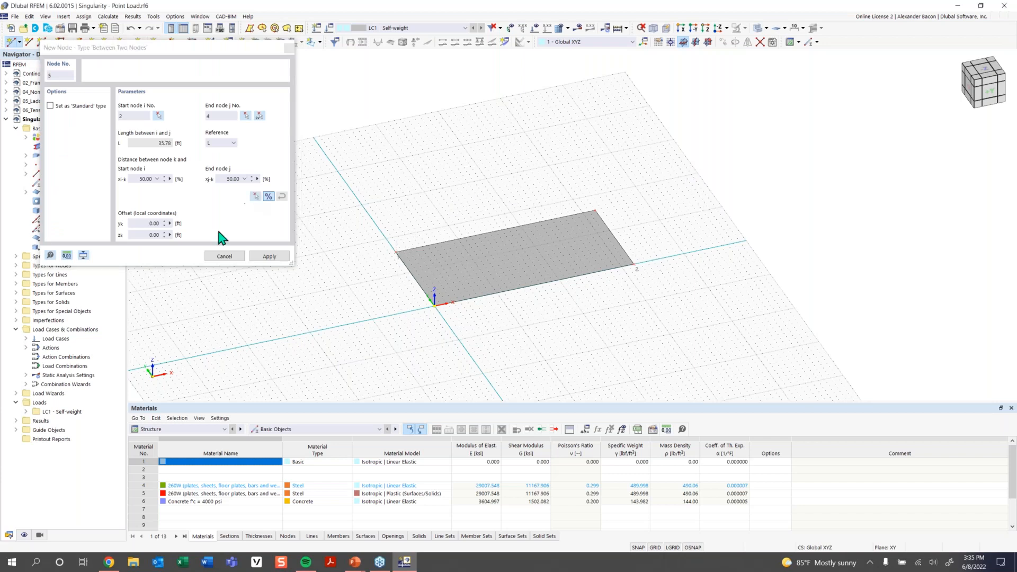
pyautogui.click(267, 258)
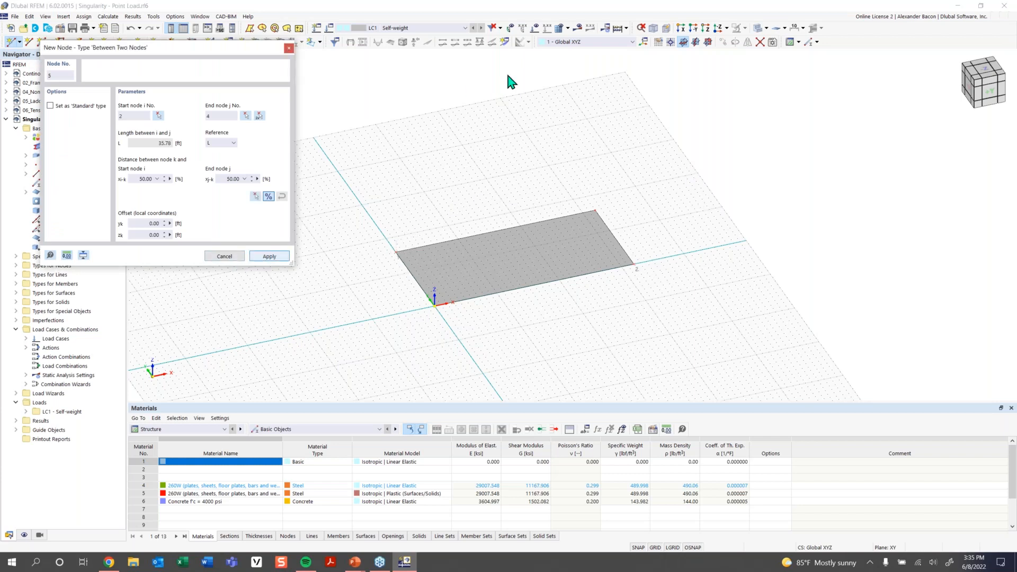
pyautogui.click(289, 48)
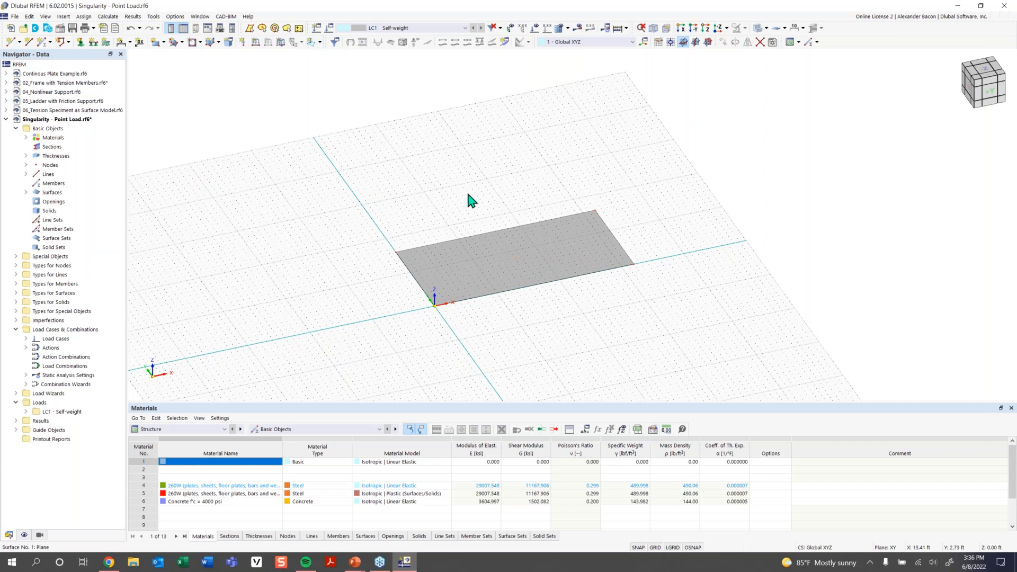
# Apply a nodal force of -10 kip in the global Z direction to the plate's centre node in LC1.
pyautogui.click(242, 42)
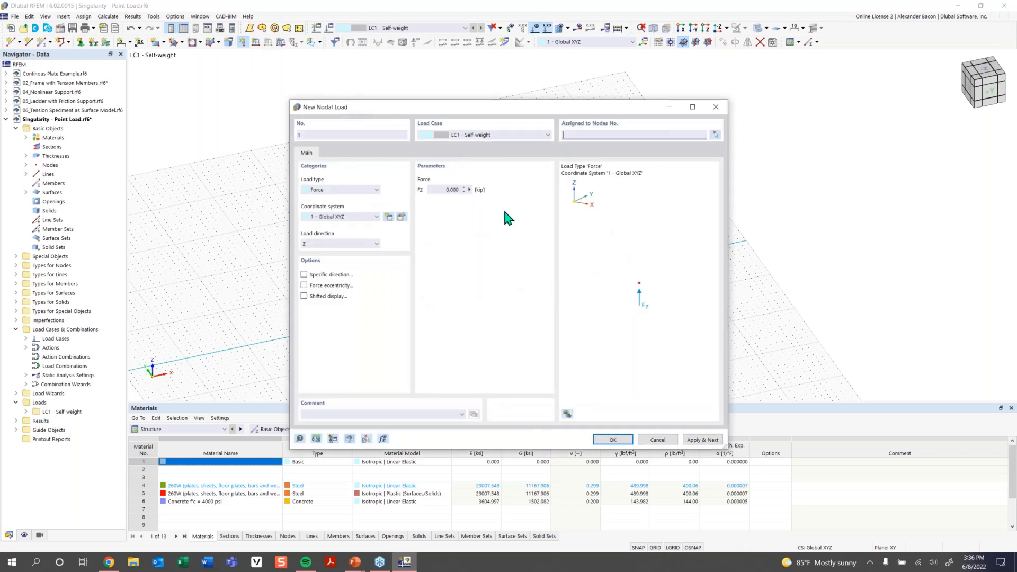
pyautogui.click(446, 189)
pyautogui.press('BackSpace')
pyautogui.click(349, 244)
pyautogui.click(349, 246)
pyautogui.click(613, 440)
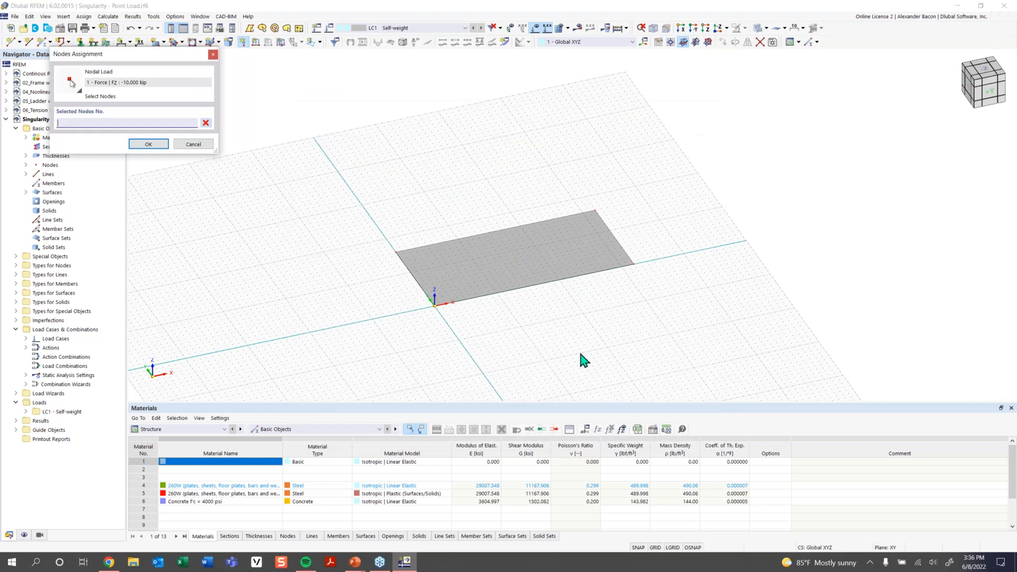
pyautogui.click(512, 259)
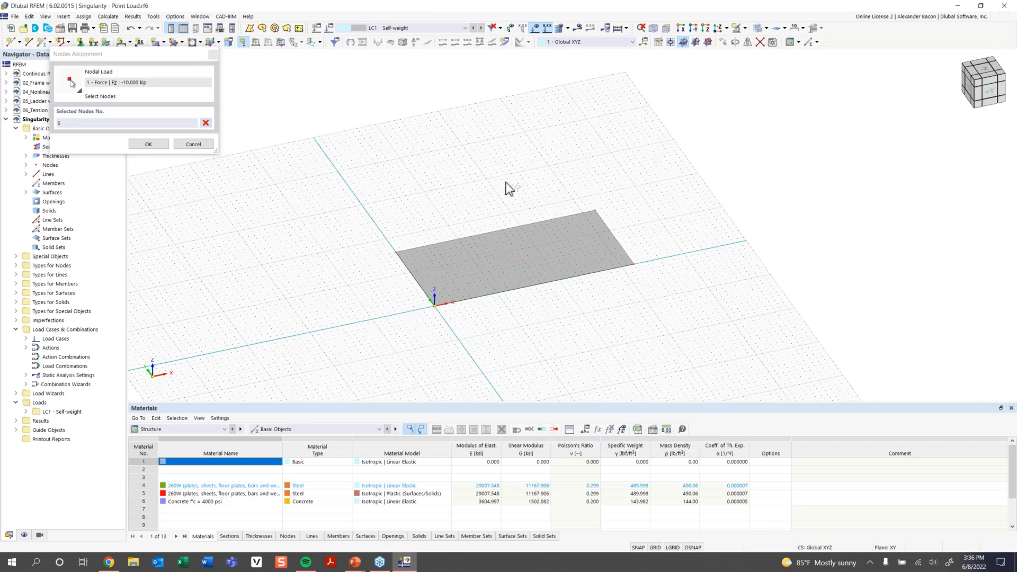
pyautogui.click(159, 144)
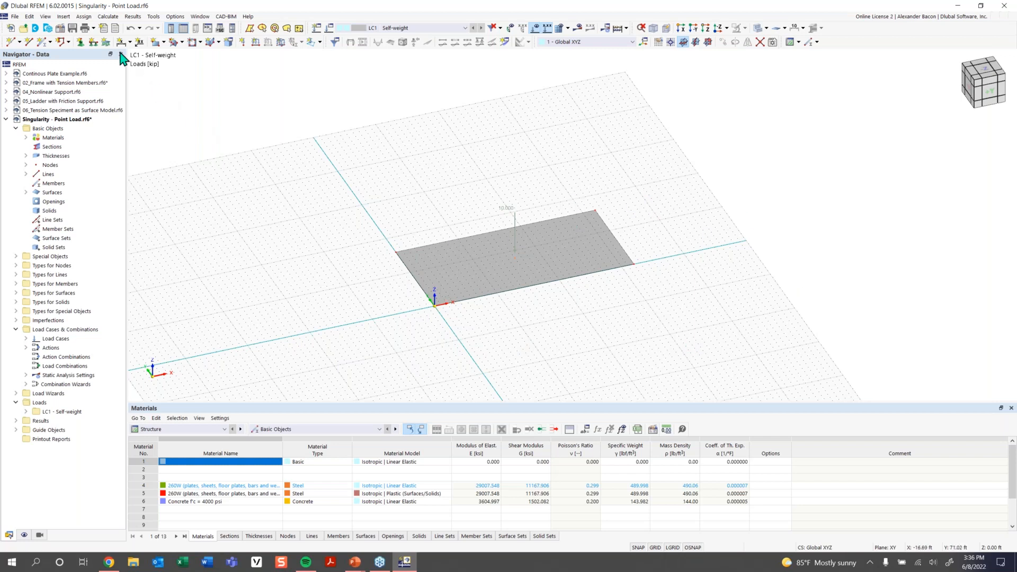
# Assign hinged line supports to all four boundary lines of the plate.
pyautogui.click(92, 42)
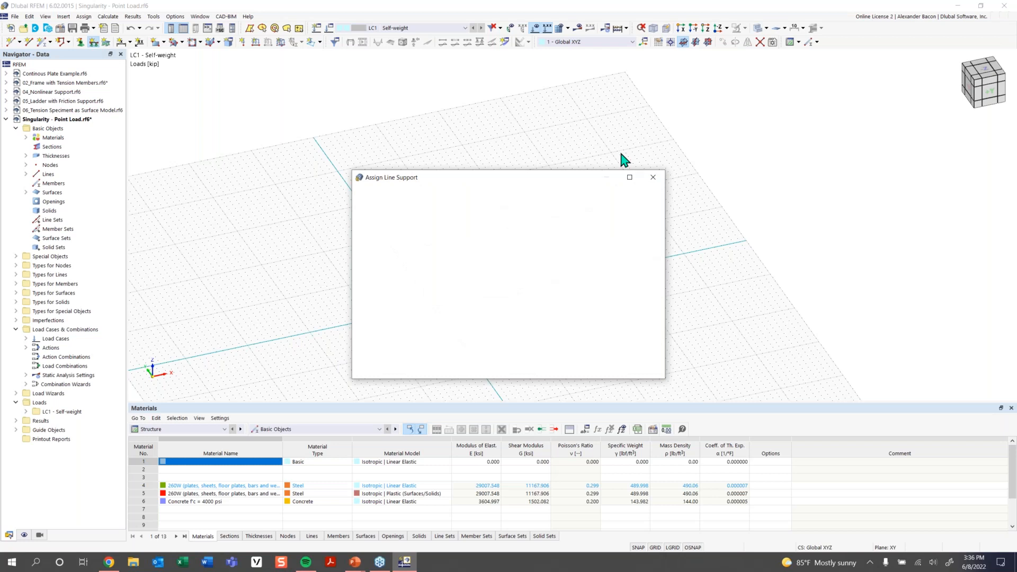
pyautogui.click(656, 177)
pyautogui.moveTo(720, 159); pyautogui.dragTo(331, 384)
pyautogui.click(93, 42)
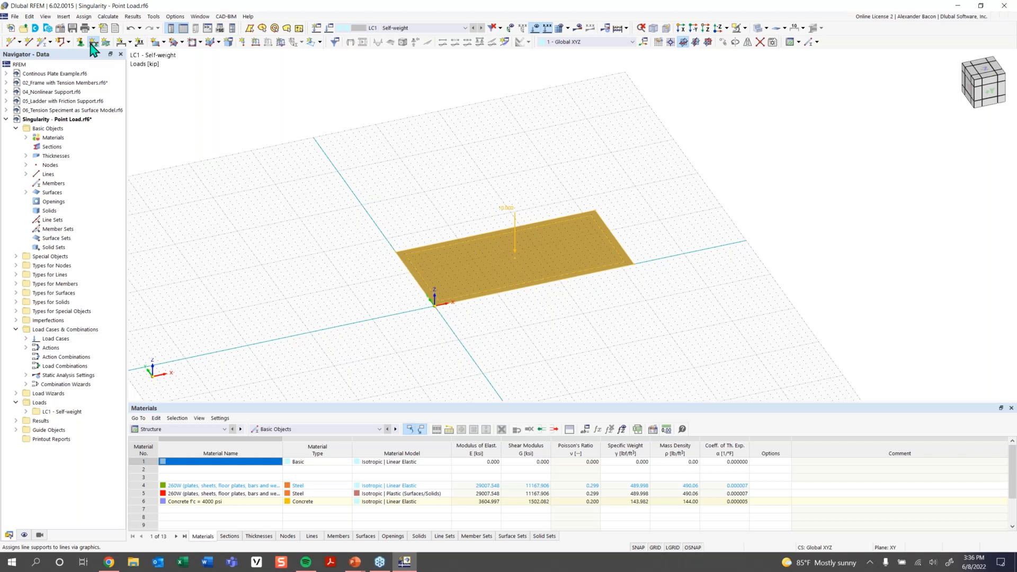
pyautogui.click(426, 245)
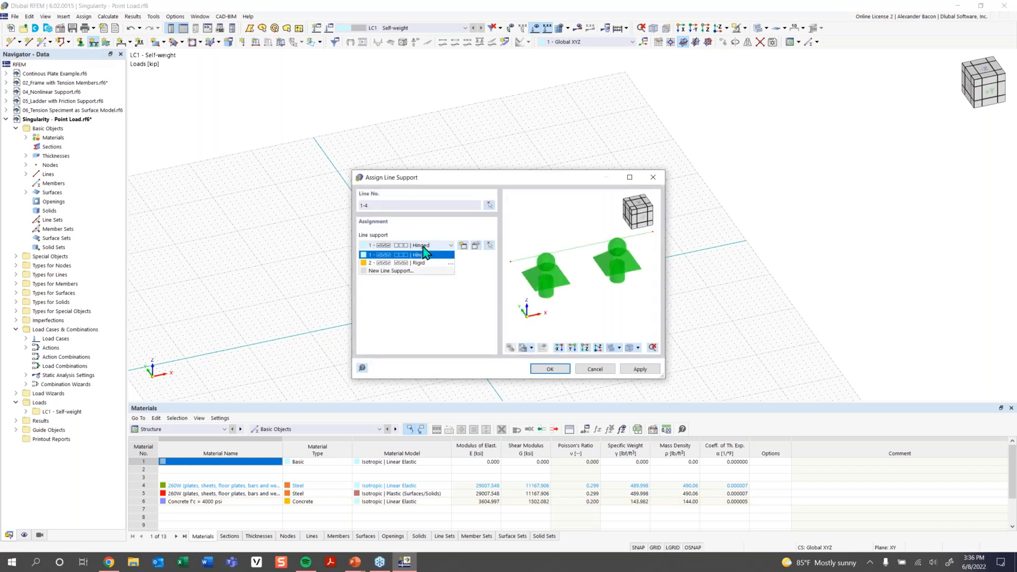
pyautogui.click(424, 262)
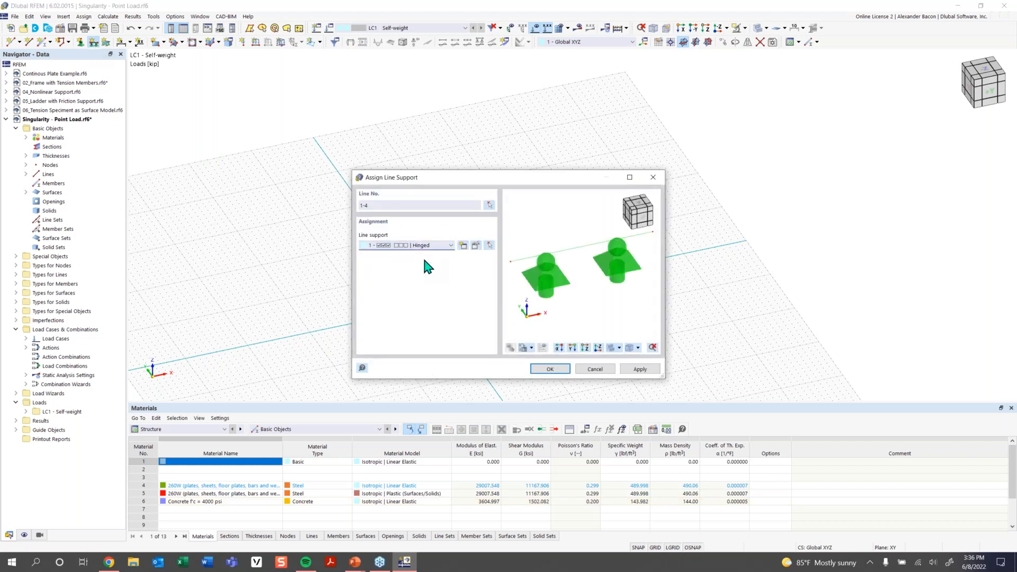
pyautogui.click(555, 371)
pyautogui.click(542, 327)
pyautogui.keyDown('ctrl'); pyautogui.moveTo(590, 334); pyautogui.dragTo(598, 309, button='middle'); pyautogui.keyUp('ctrl')
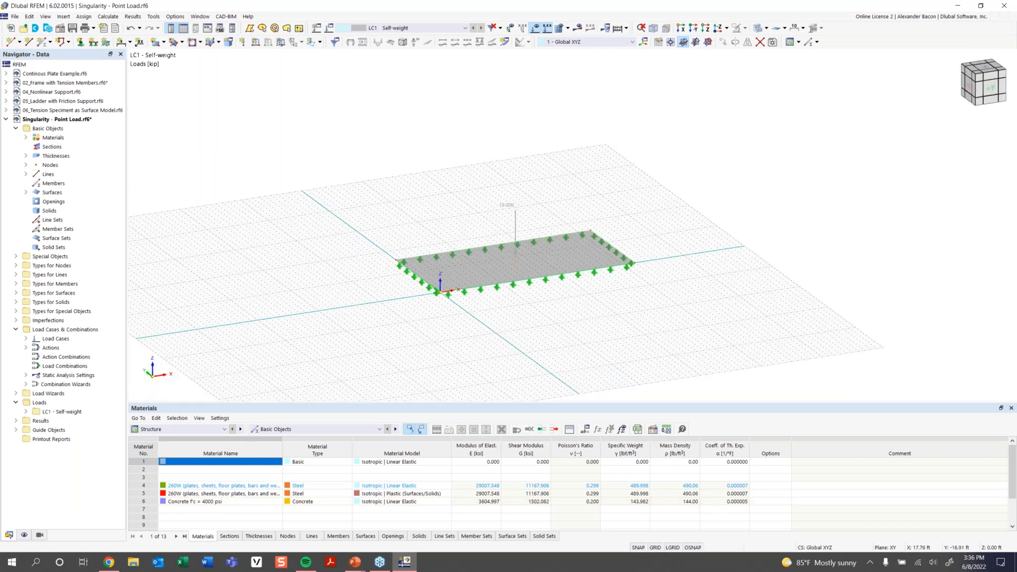
# Copy the complete plate with its supports and load three times along the global X direction, leaving gaps between the copies.
pyautogui.keyDown('ctrl'); pyautogui.moveTo(598, 311); pyautogui.dragTo(633, 222, button='middle'); pyautogui.keyUp('ctrl')
pyautogui.moveTo(675, 199); pyautogui.dragTo(334, 348)
pyautogui.rightClick(506, 261)
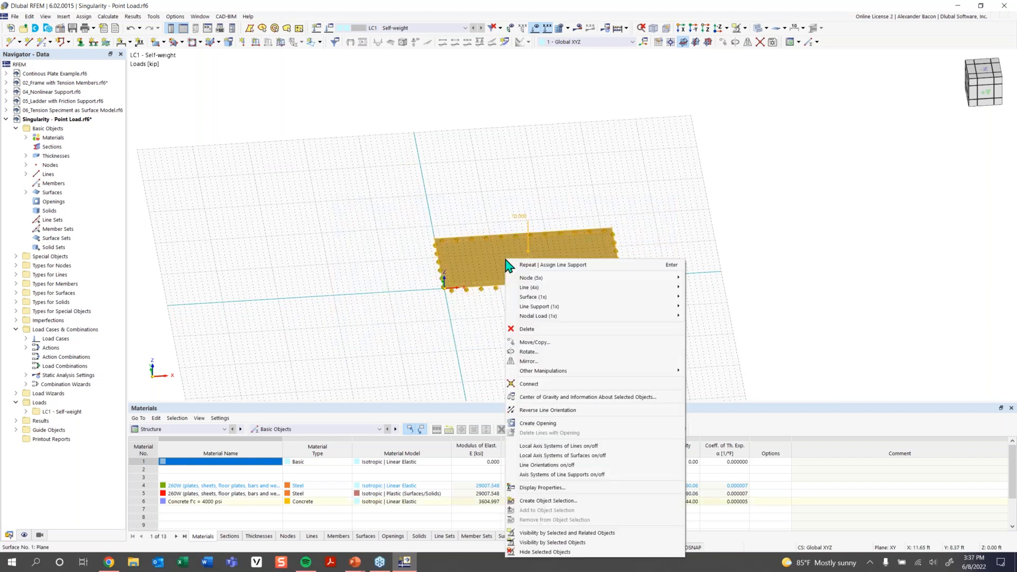
pyautogui.click(547, 342)
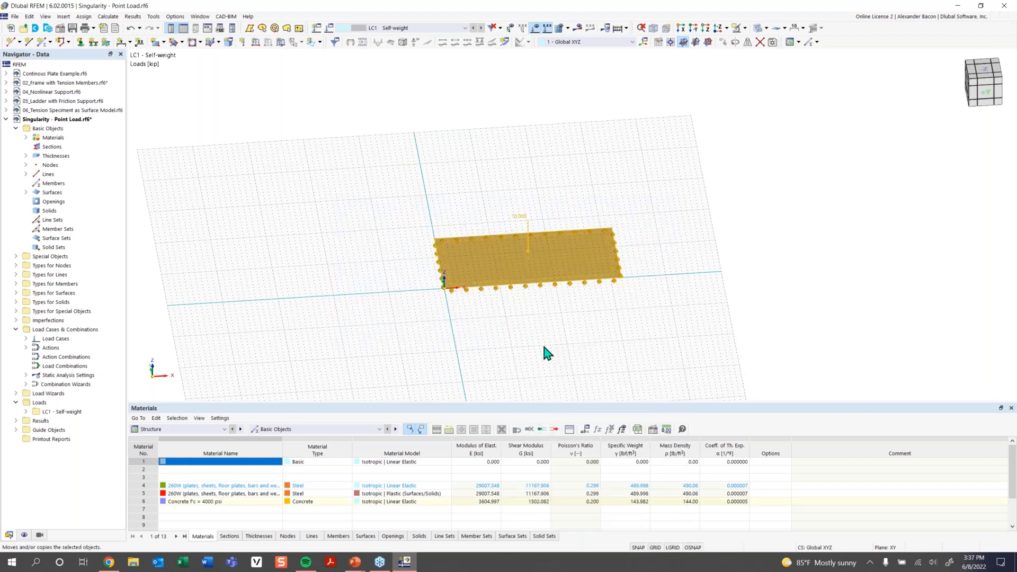
pyautogui.moveTo(503, 155); pyautogui.dragTo(329, 128)
pyautogui.click(199, 173)
pyautogui.click(308, 181)
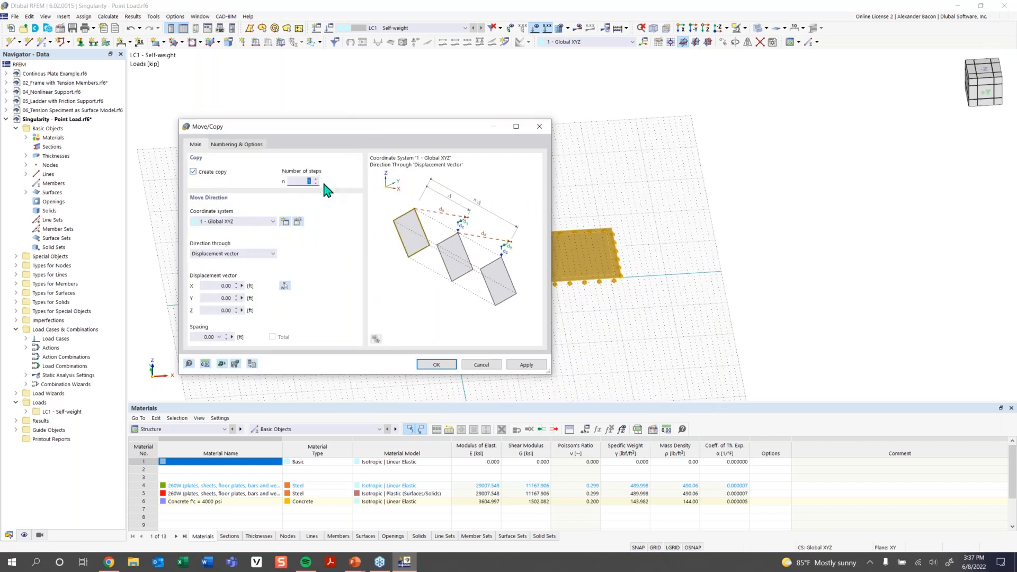
pyautogui.write('3')
pyautogui.click(215, 286)
pyautogui.click(436, 366)
pyautogui.click(436, 366)
pyautogui.moveTo(512, 357); pyautogui.dragTo(408, 328, button='middle')
pyautogui.scroll(-1, 407, 328)
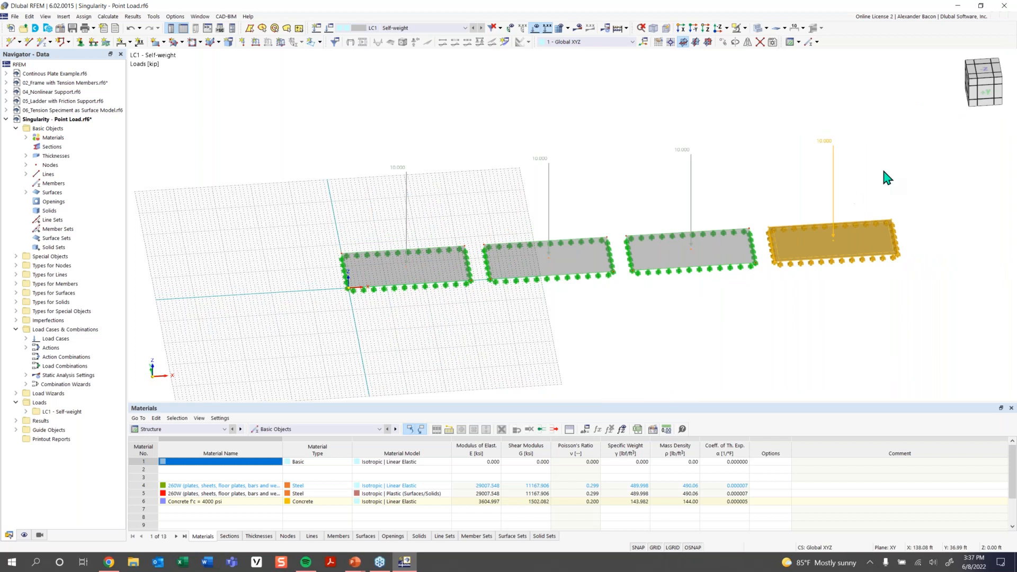
# Set the work plane's number of grid points dynamically according to the model size, and turn off the grid display.
pyautogui.moveTo(674, 323); pyautogui.dragTo(625, 322, button='middle')
pyautogui.keyDown('ctrl'); pyautogui.moveTo(626, 323); pyautogui.dragTo(691, 328, button='middle'); pyautogui.keyUp('ctrl')
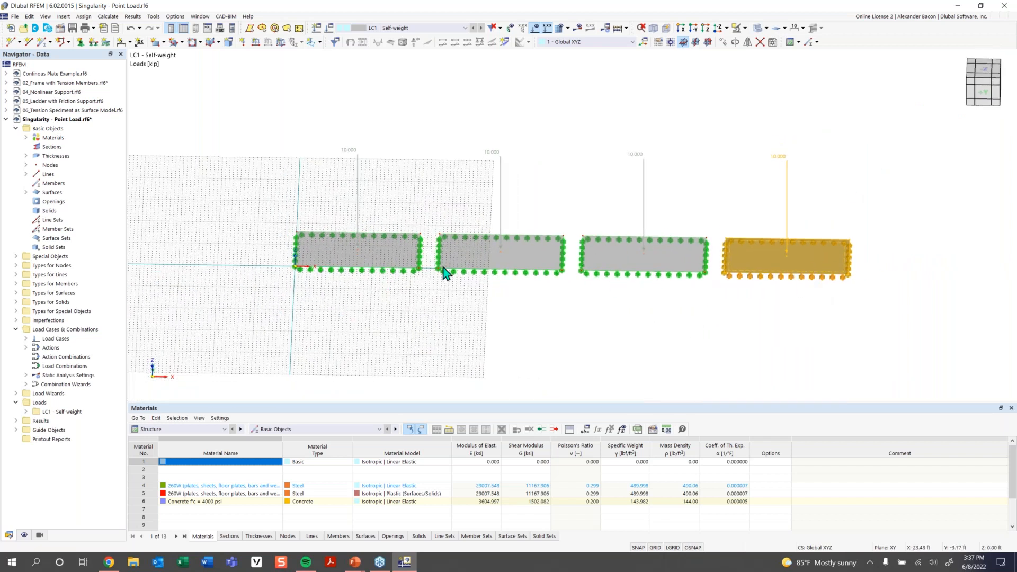
pyautogui.click(660, 44)
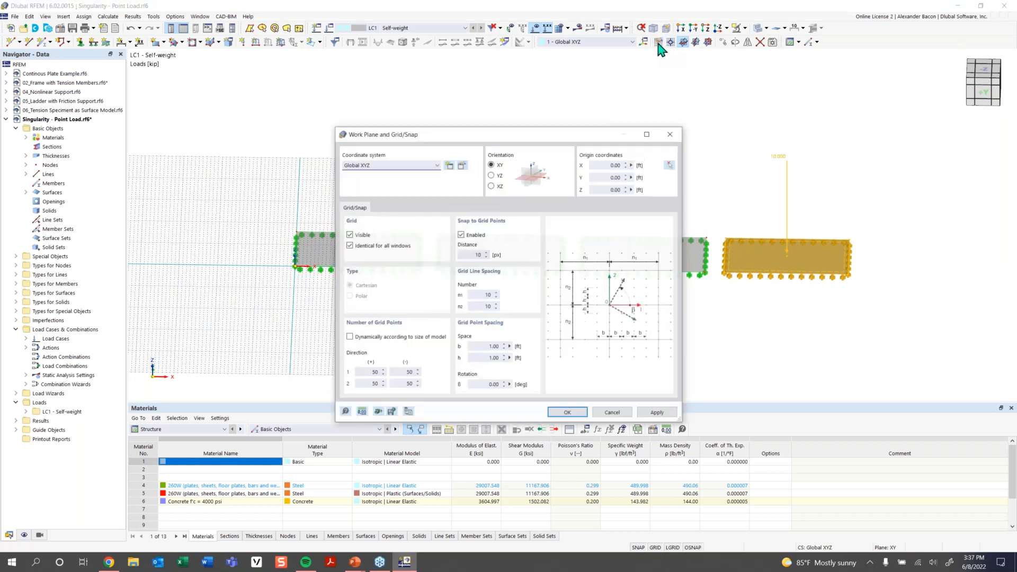
pyautogui.click(361, 339)
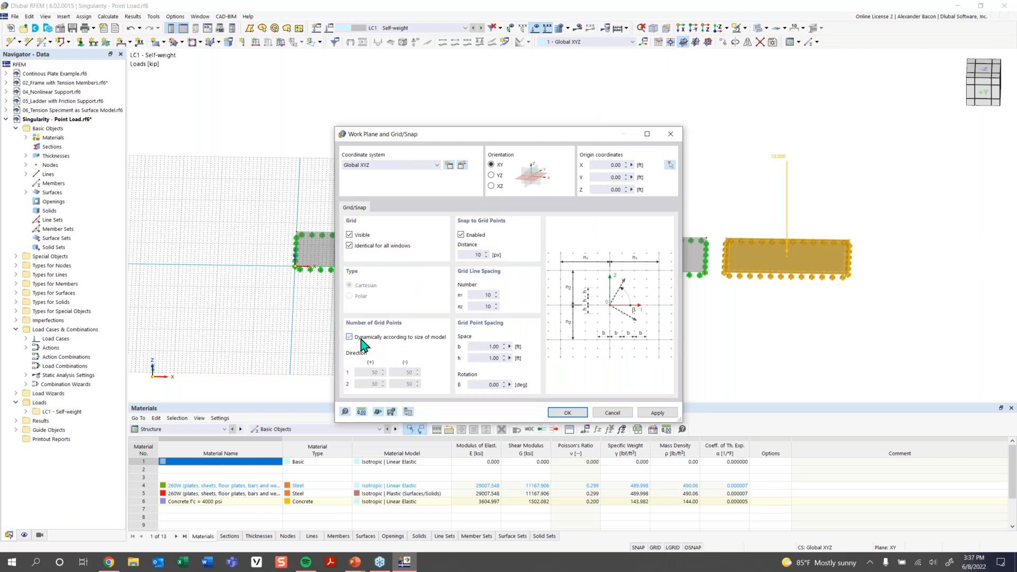
pyautogui.click(566, 413)
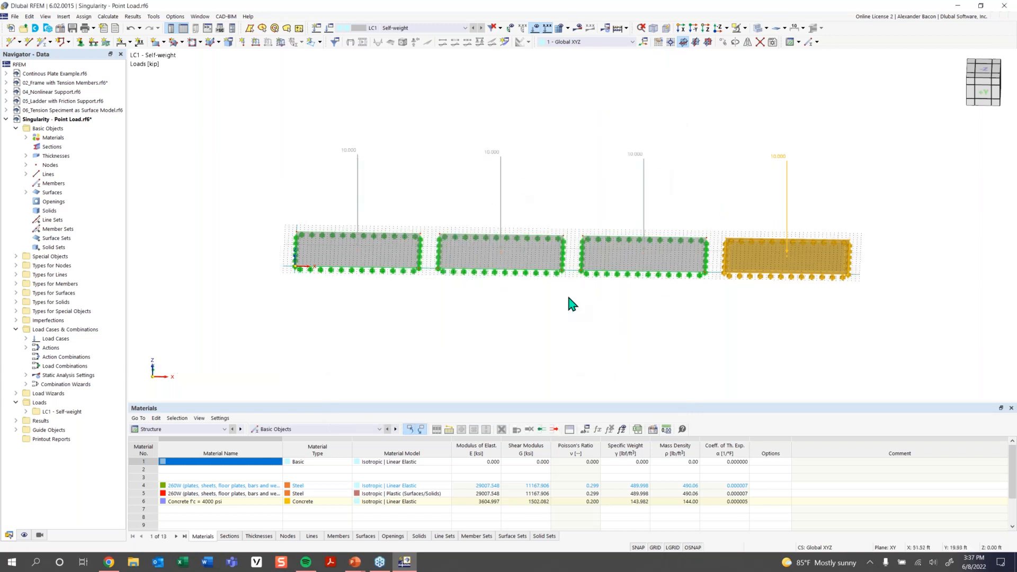
pyautogui.scroll(-1, 694, 259)
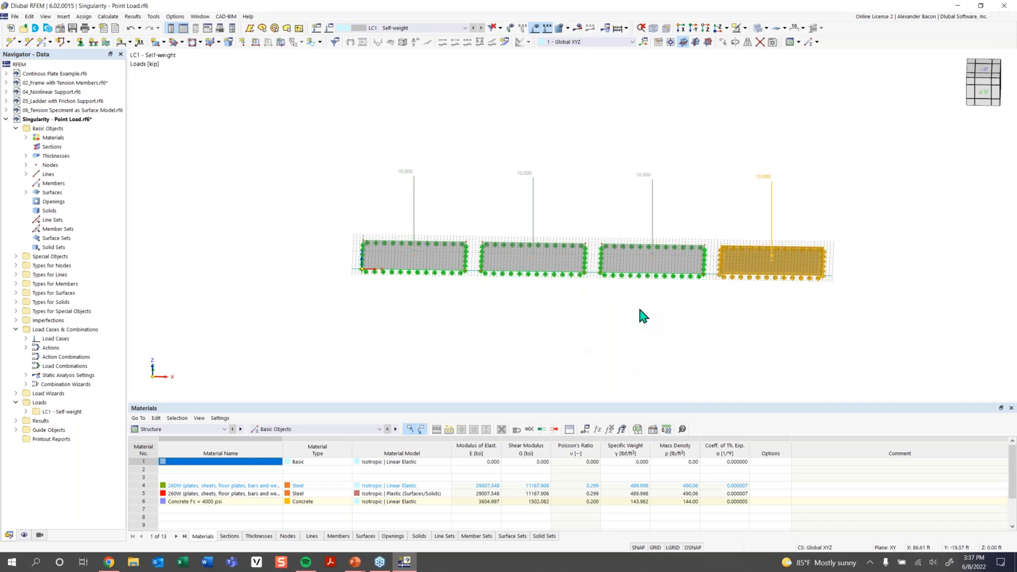
pyautogui.click(656, 547)
pyautogui.moveTo(634, 317); pyautogui.dragTo(593, 311, button='middle')
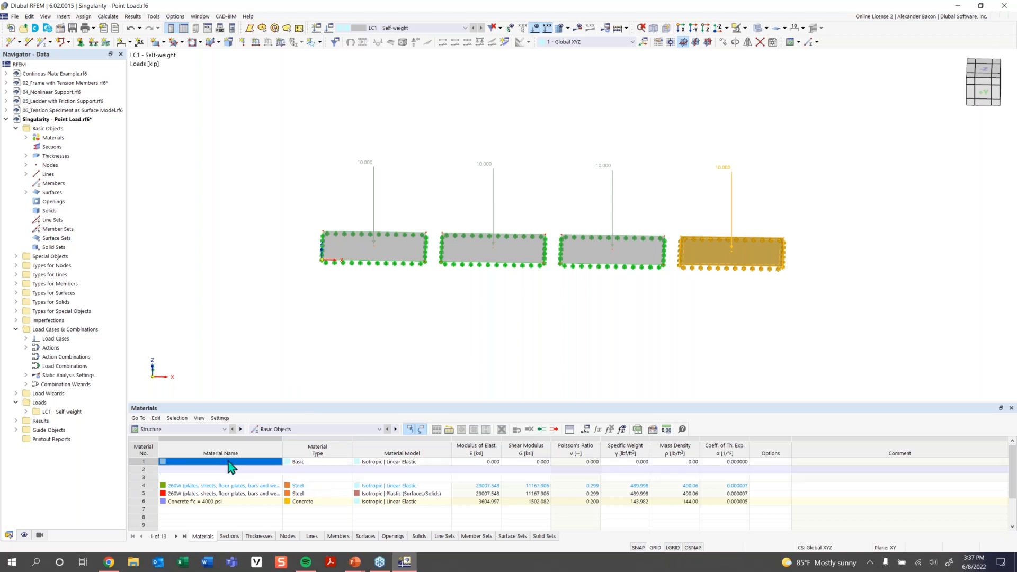
# Display the Surface Mesh Refinements table from the types for surfaces.
pyautogui.click(294, 429)
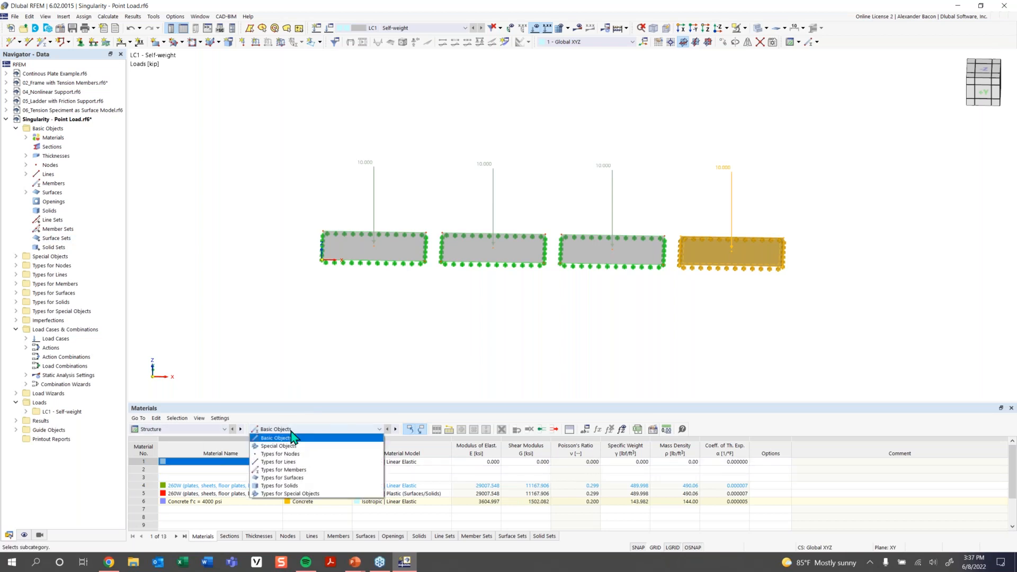
pyautogui.click(297, 478)
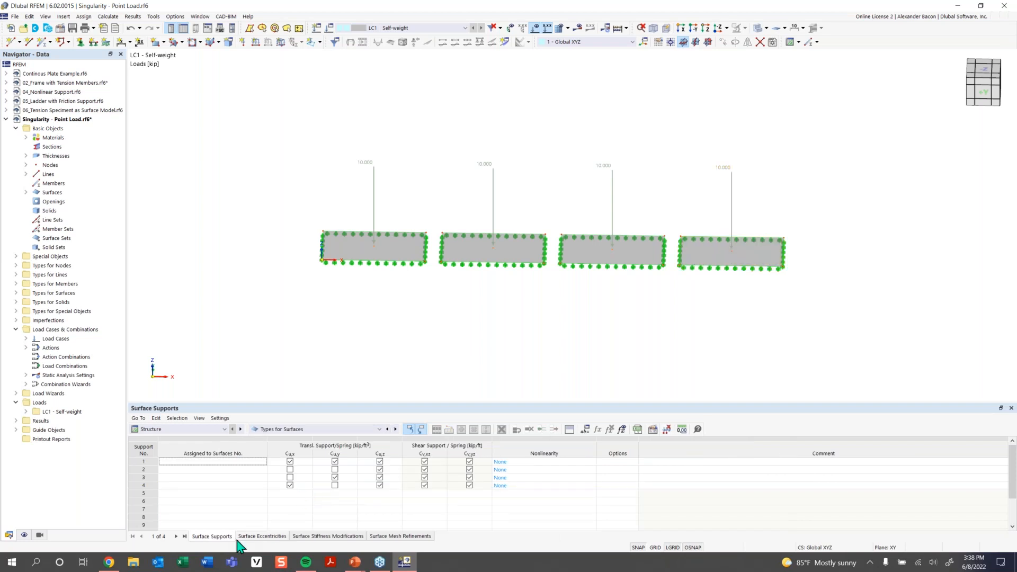
pyautogui.click(396, 536)
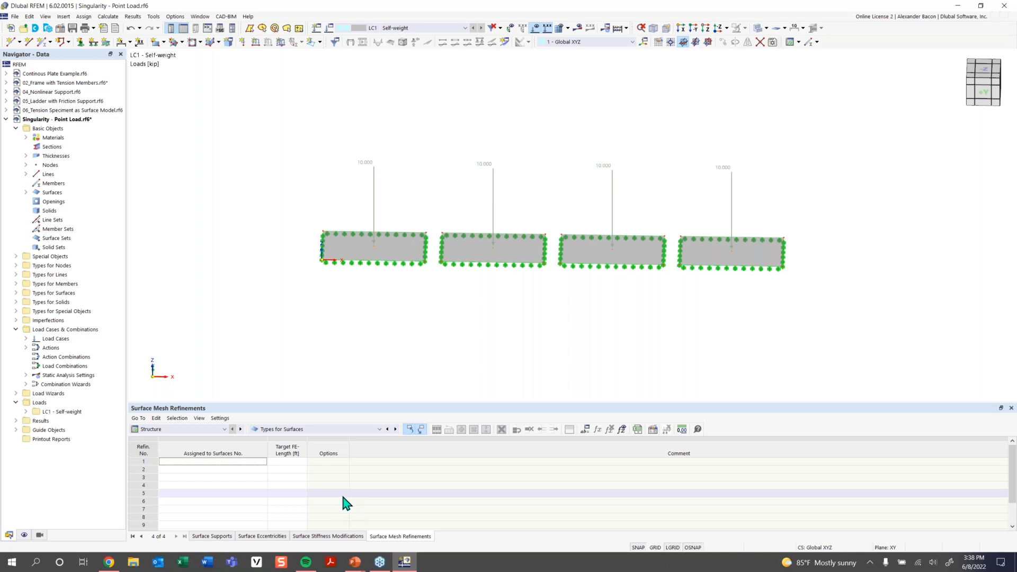
# Save the model as Singularity - Point Load.rf6 in the Student Training - RFEM 6 folder for the automatic backup.
pyautogui.doubleClick(216, 462)
pyautogui.click(539, 370)
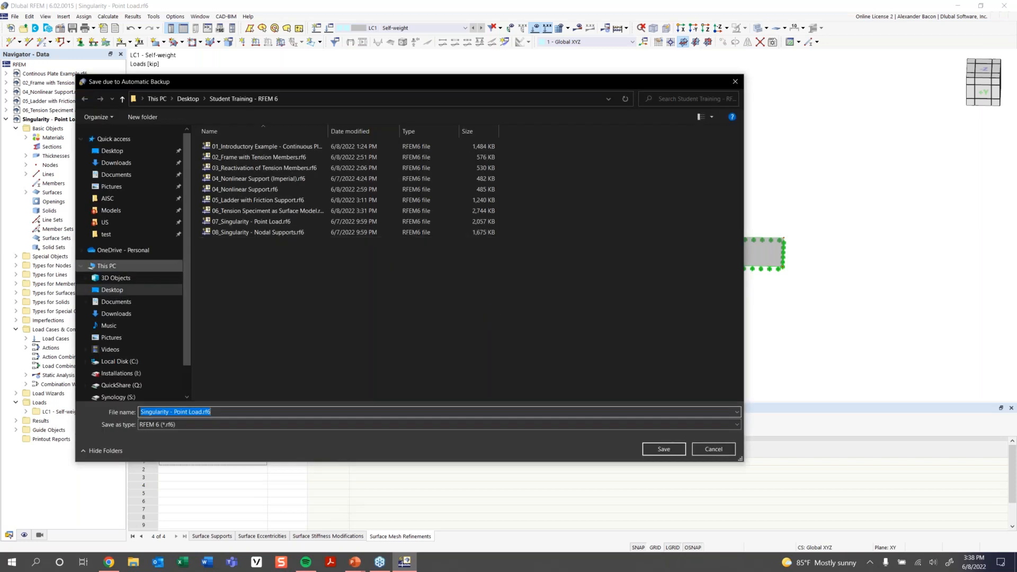
pyautogui.click(660, 452)
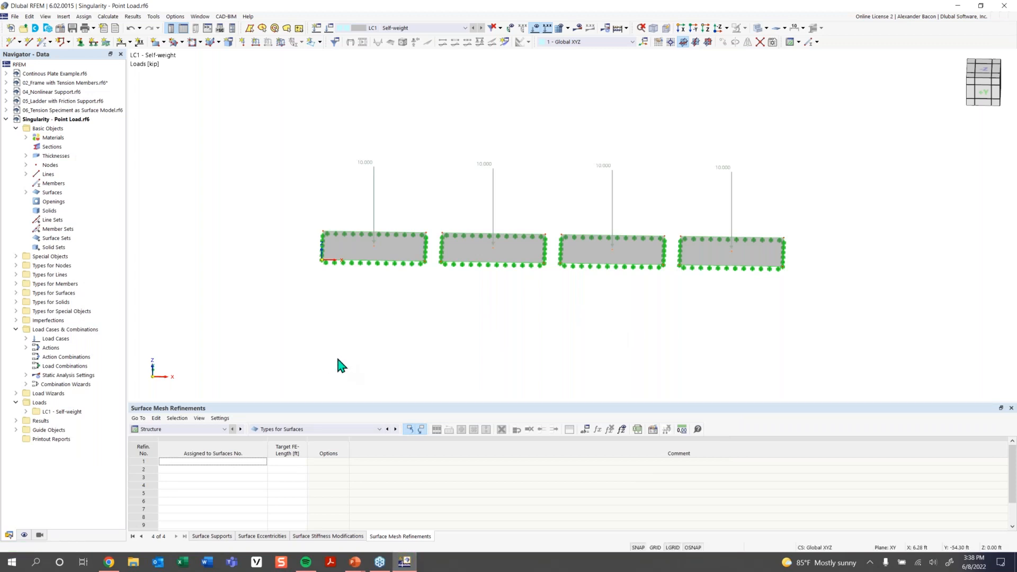
# Define four surface mesh refinements with target FE lengths of 7.00, 4.00, 1.25 and 0.40 ft.
pyautogui.click(287, 461)
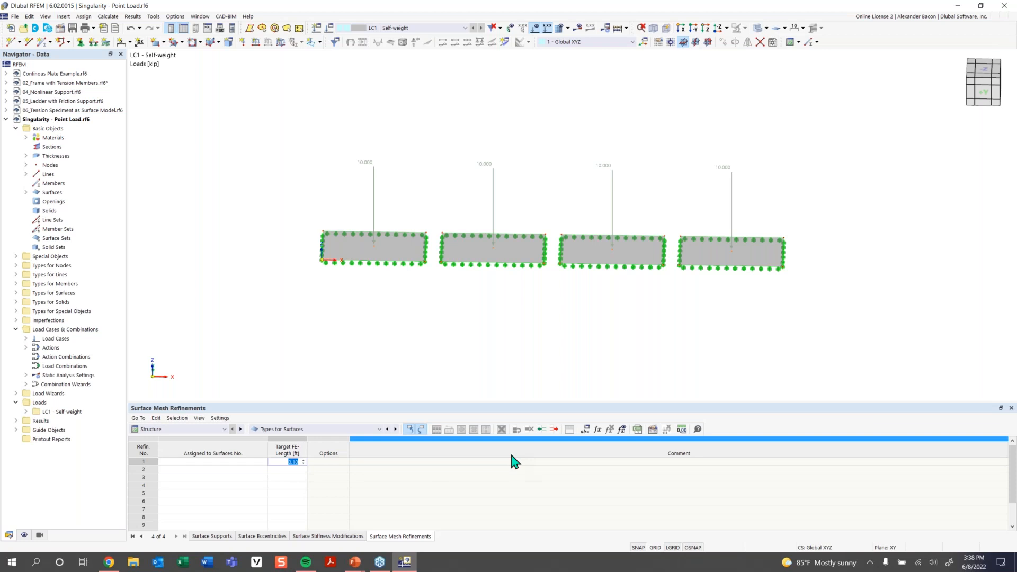
pyautogui.press('Return')
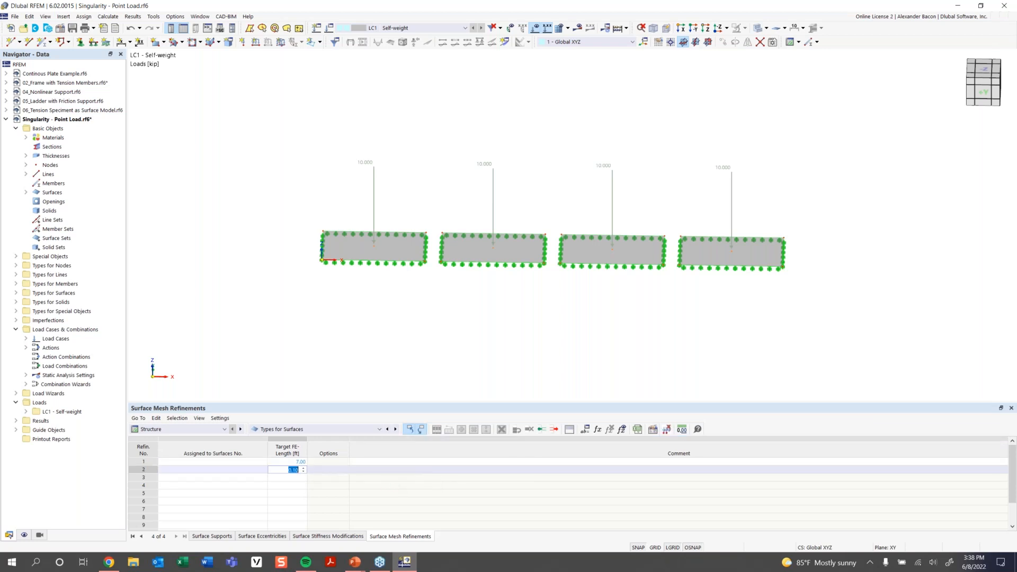
pyautogui.write('4')
pyautogui.press('Return')
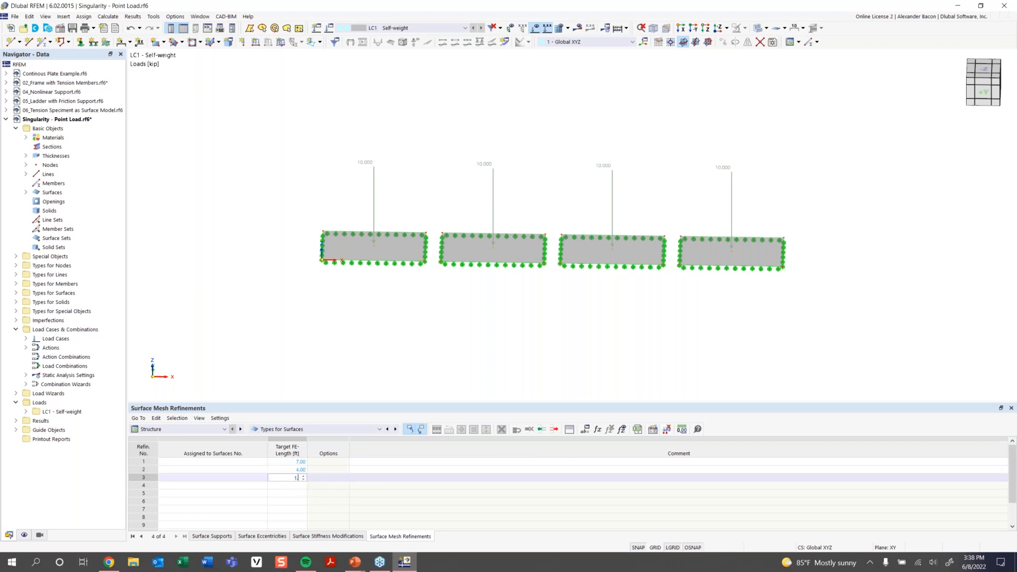
pyautogui.write('1.25')
pyautogui.press('Return')
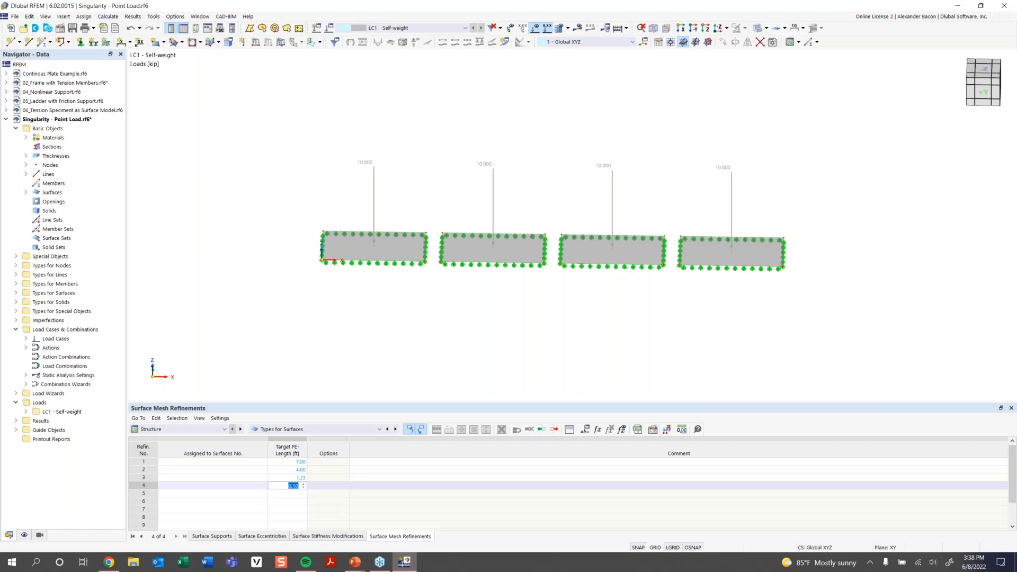
pyautogui.write('0.4')
pyautogui.click(253, 462)
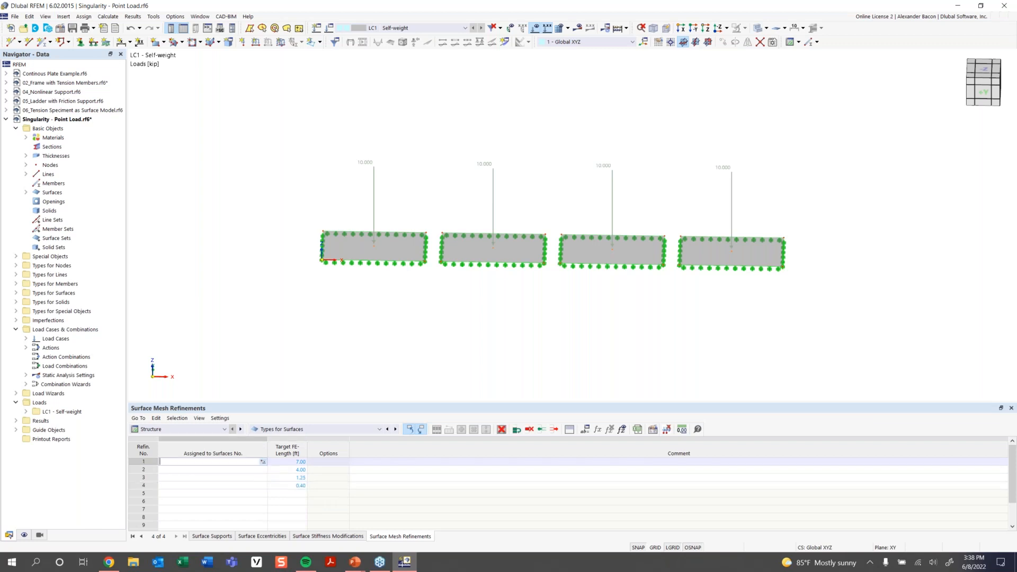
# Show the object numbering on the four plates in the model view.
pyautogui.rightClick(385, 254)
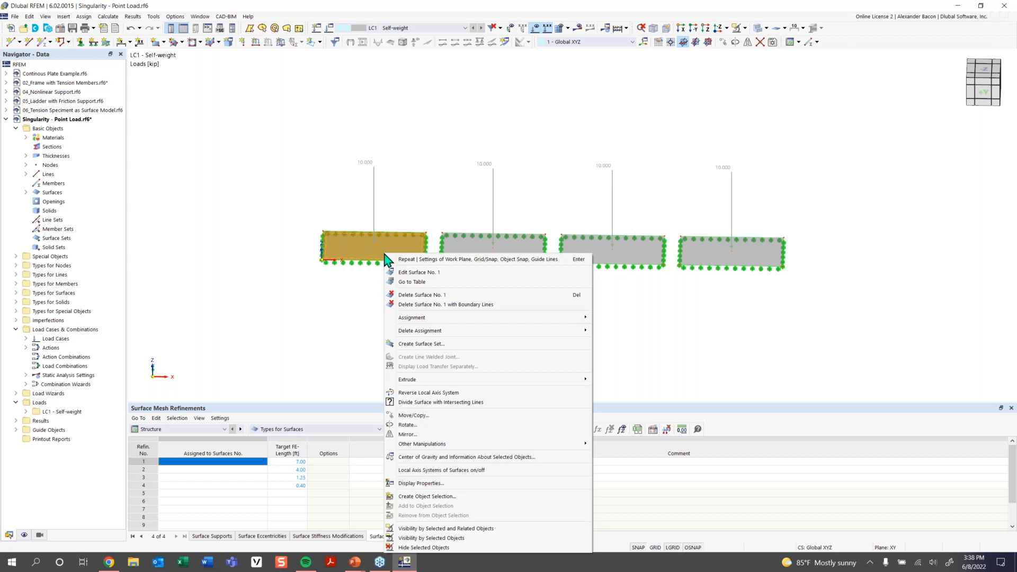
pyautogui.click(379, 291)
pyautogui.rightClick(390, 260)
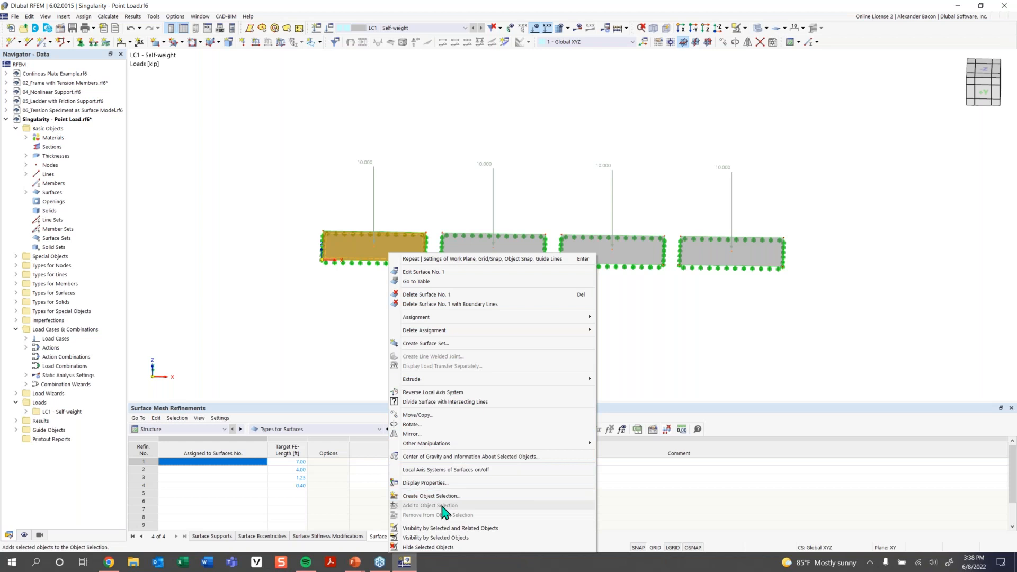
pyautogui.rightClick(291, 231)
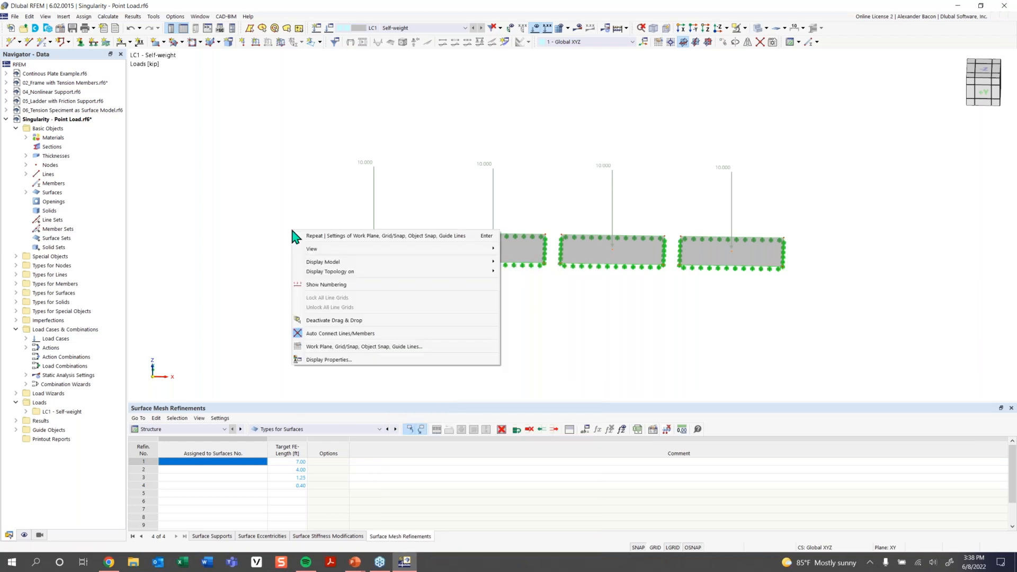
pyautogui.click(324, 285)
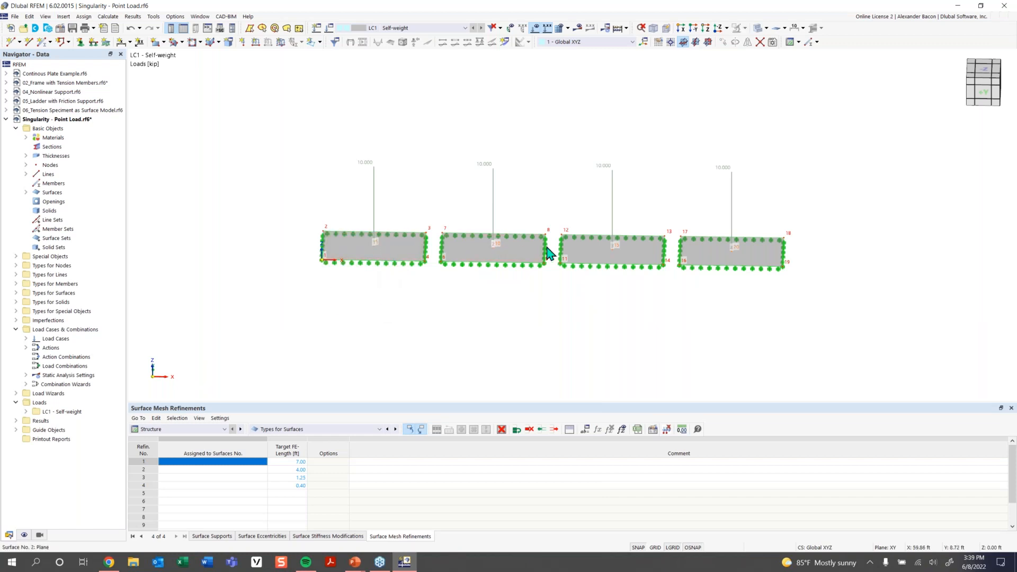
# Assign mesh refinements 1, 2, 3 and 4 to surfaces 1, 2, 3 and 4 respectively.
pyautogui.click(201, 461)
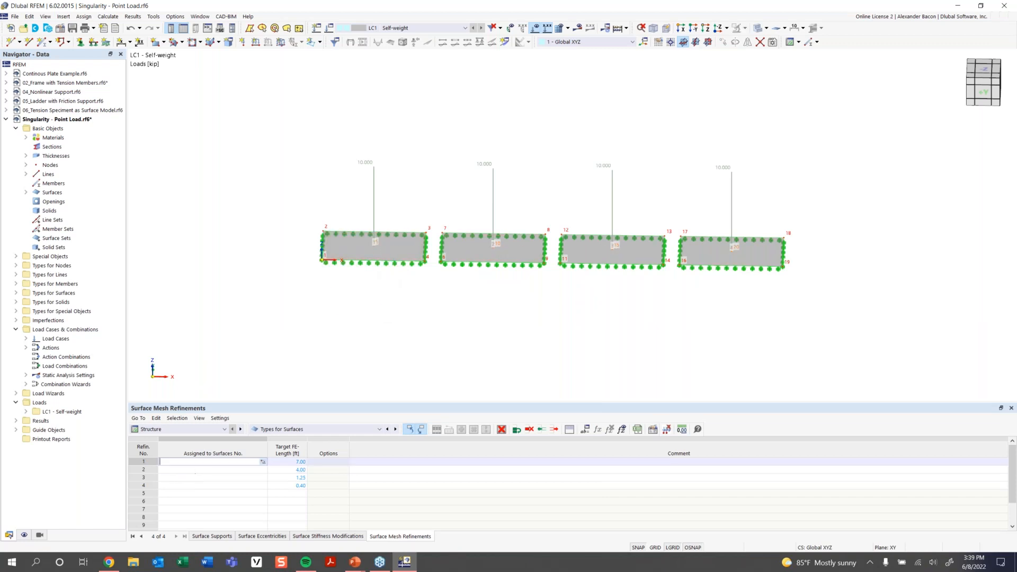
pyautogui.write('1')
pyautogui.click(229, 471)
pyautogui.write('2')
pyautogui.click(229, 478)
pyautogui.write('3')
pyautogui.click(230, 485)
pyautogui.write('4')
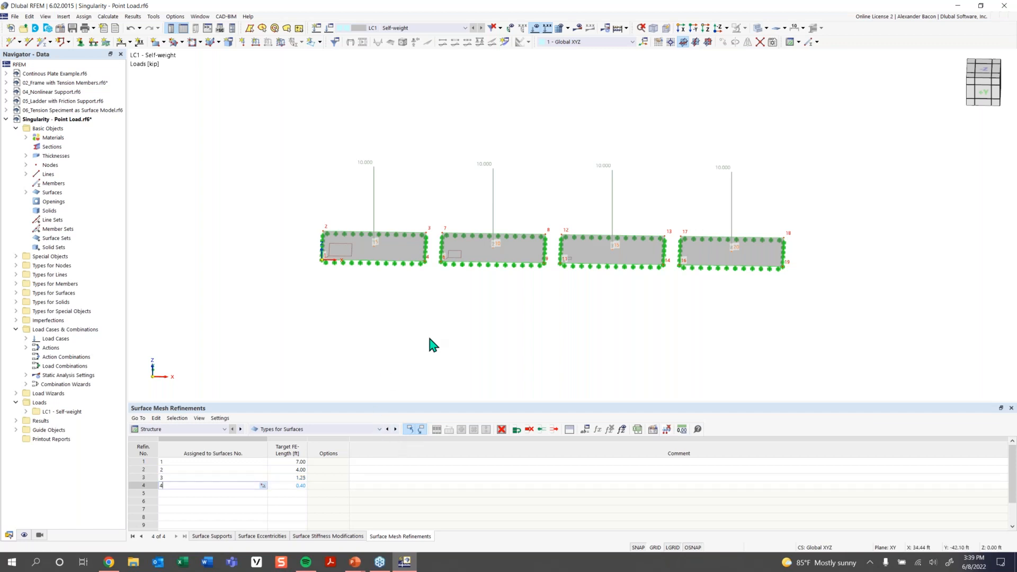
pyautogui.click(236, 487)
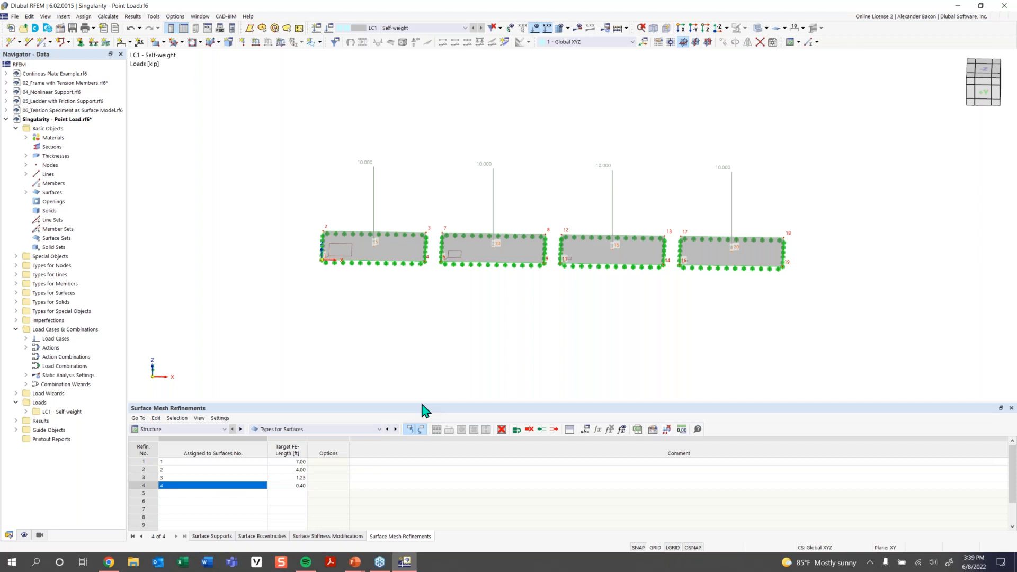
# Create a two-point result section through all plate centres, from X 0.00, Y 8.00 ft to X 143.00, Y 8.00 ft, projected in global Z.
pyautogui.click(506, 42)
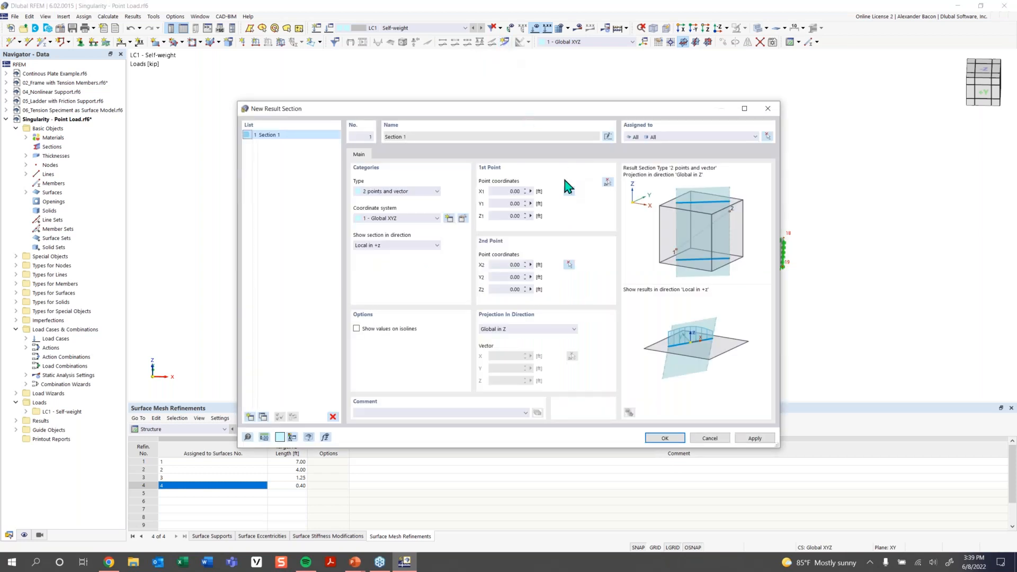
pyautogui.click(607, 182)
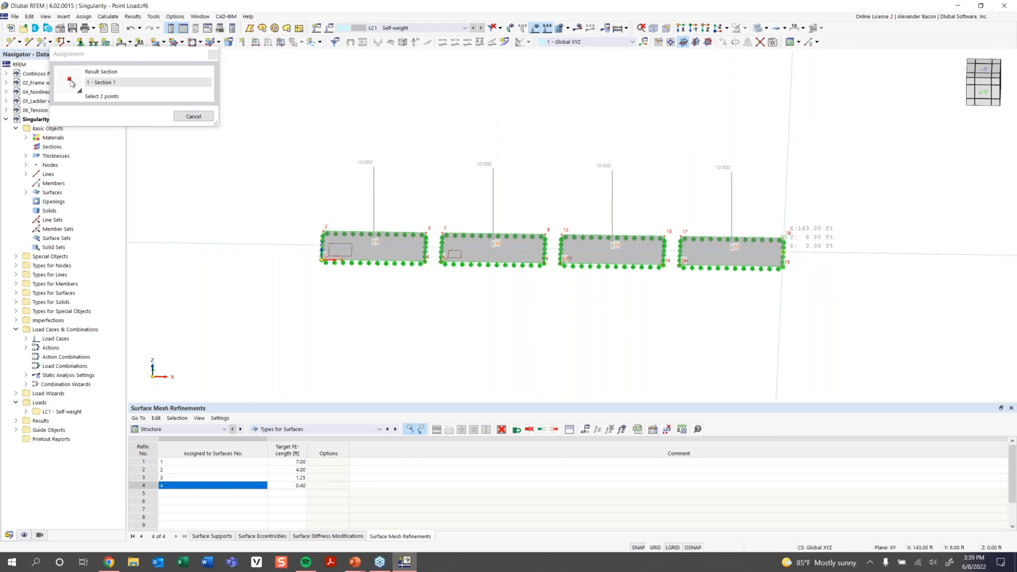
pyautogui.click(784, 238)
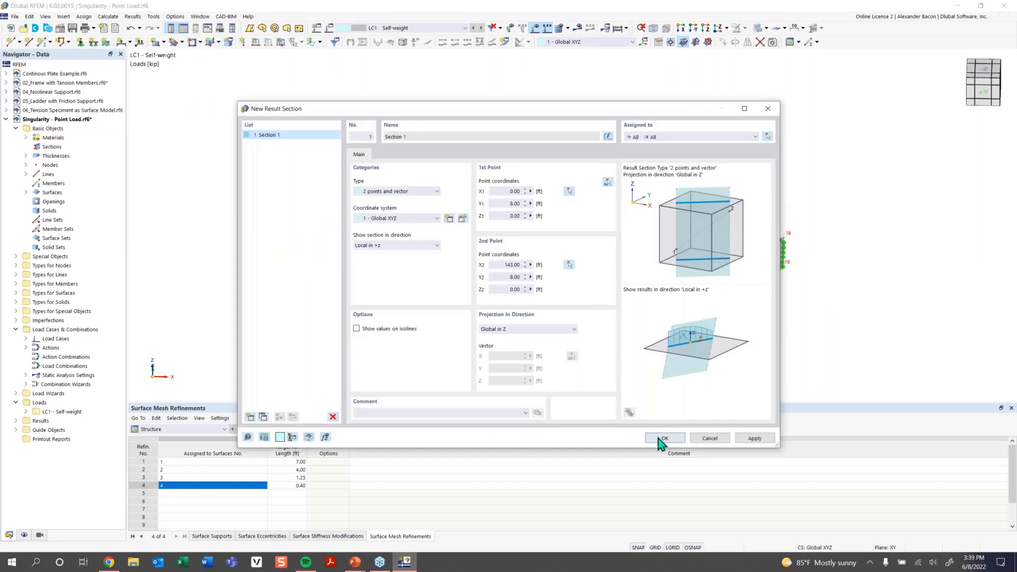
pyautogui.click(663, 438)
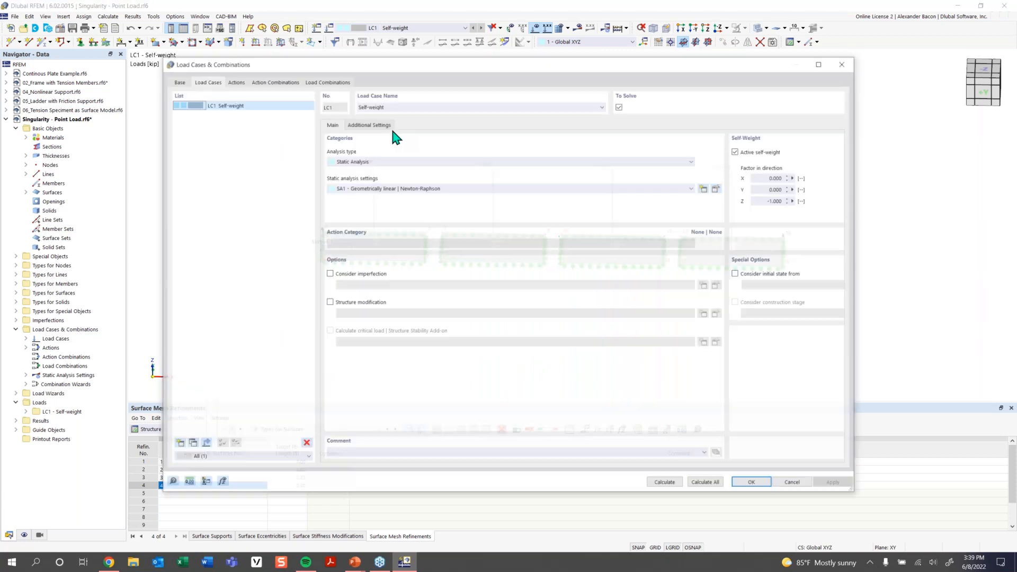
# Deactivate self-weight in load case LC1 and clear its load case name.
pyautogui.click(619, 152)
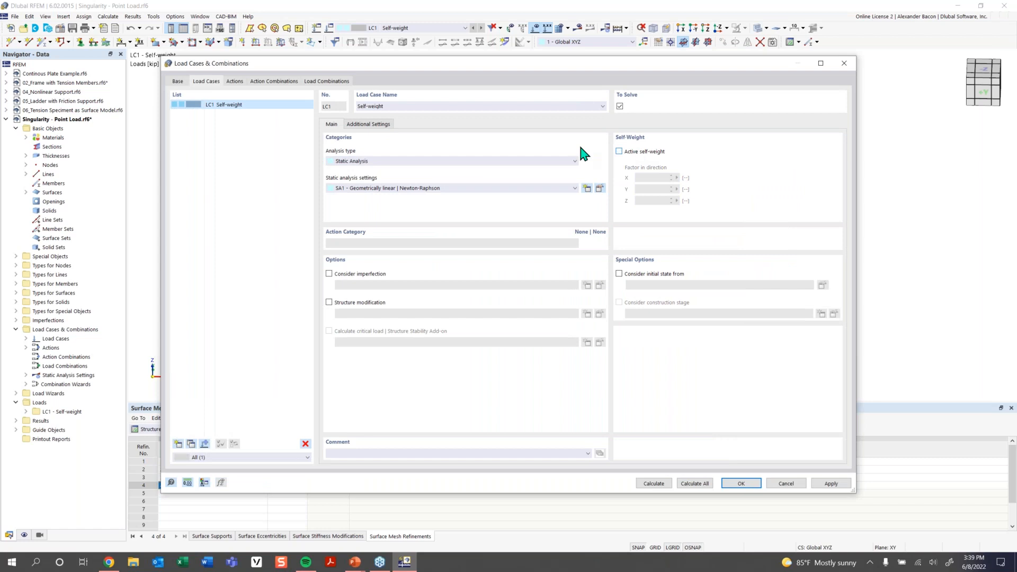
pyautogui.moveTo(379, 106); pyautogui.dragTo(301, 104)
pyautogui.press('Delete')
pyautogui.click(733, 482)
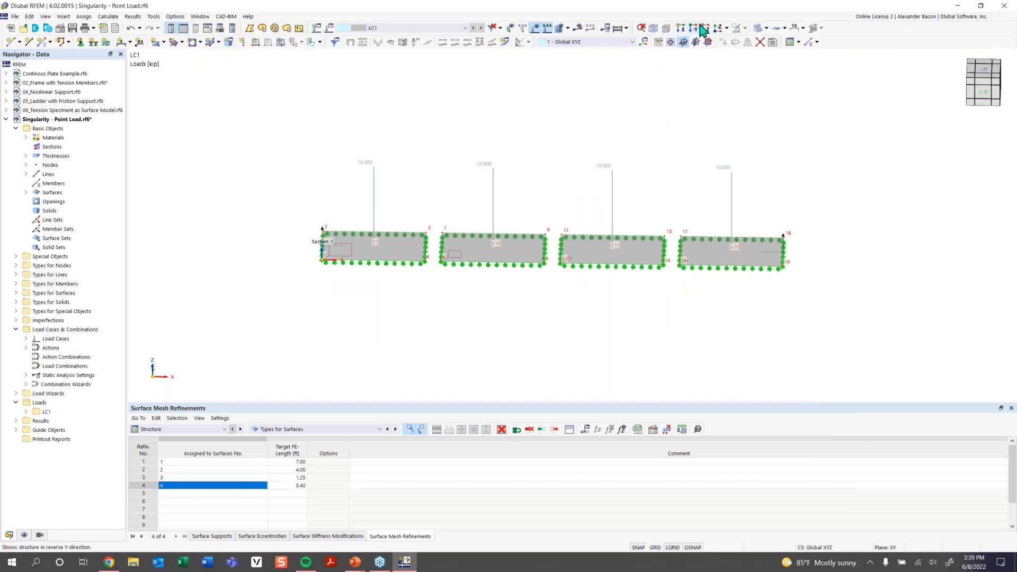
# Calculate the model and display the LC1 global deformations on the four plates.
pyautogui.click(617, 29)
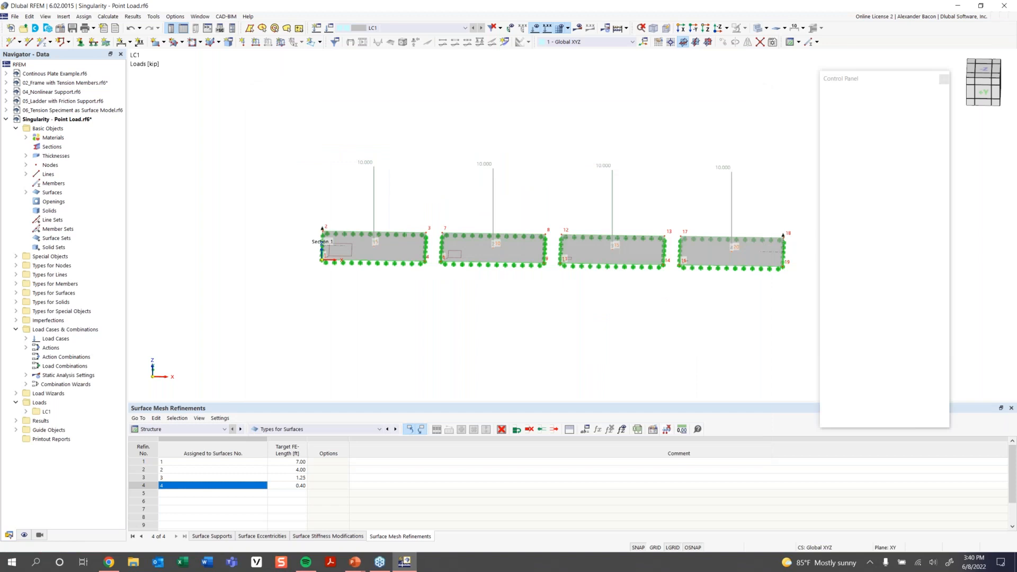
pyautogui.keyDown('ctrl'); pyautogui.moveTo(641, 140); pyautogui.dragTo(616, 106, button='middle'); pyautogui.keyUp('ctrl')
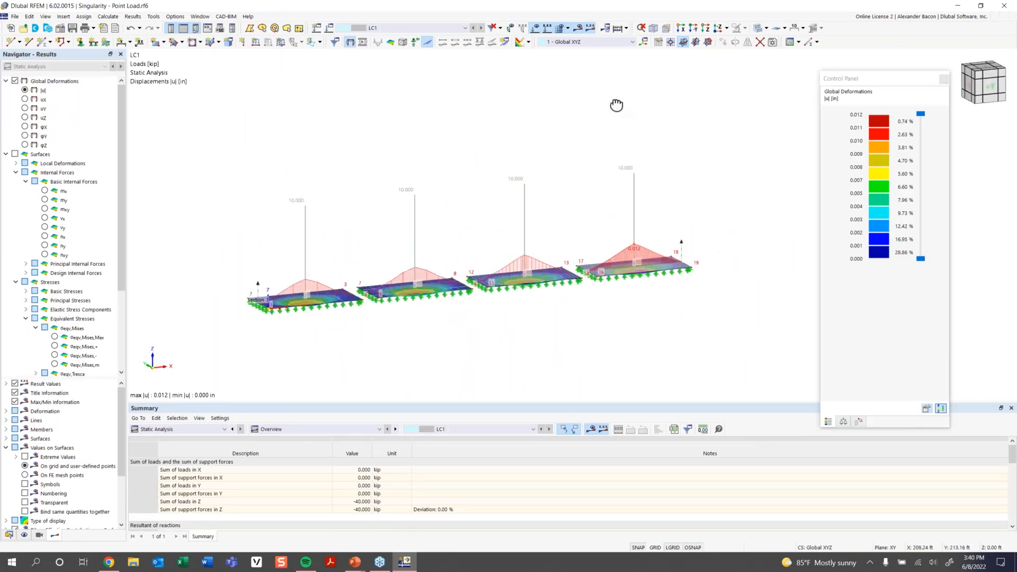
# Show local extremes instead of global extremes on the result section's deformation diagrams across the four plates.
pyautogui.scroll(-4, 77, 332)
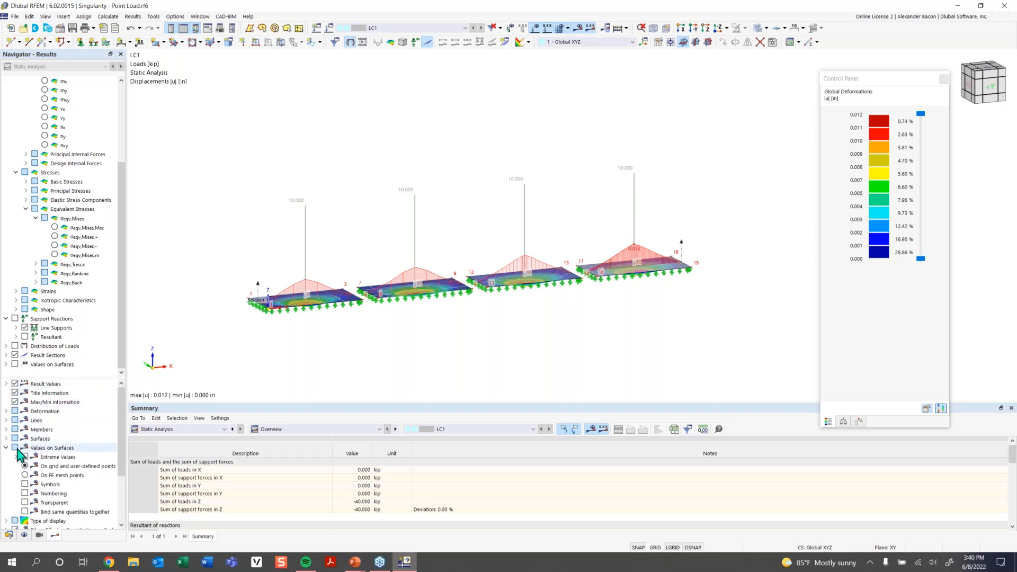
pyautogui.click(6, 448)
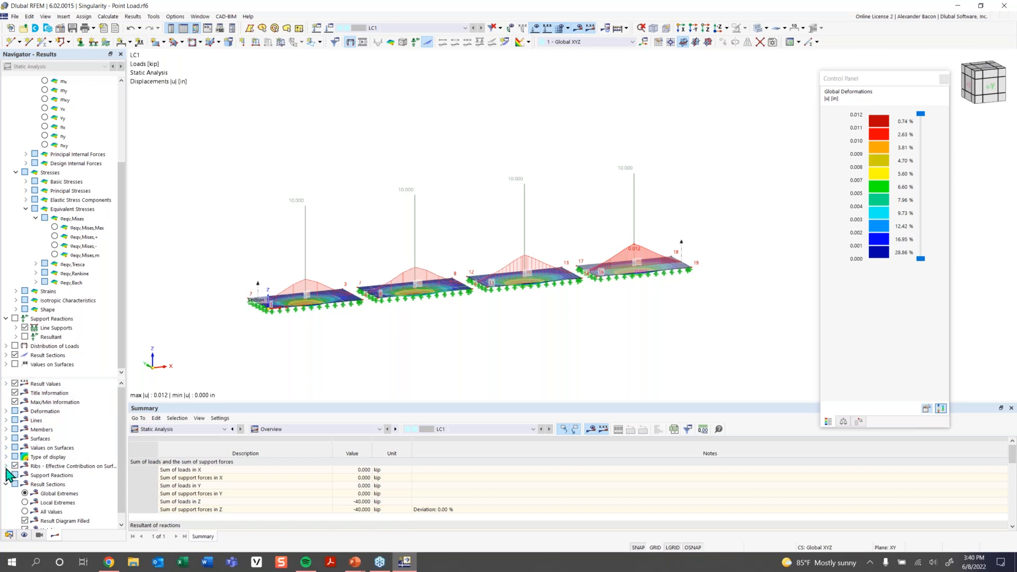
pyautogui.scroll(-1, 18, 495)
pyautogui.click(25, 493)
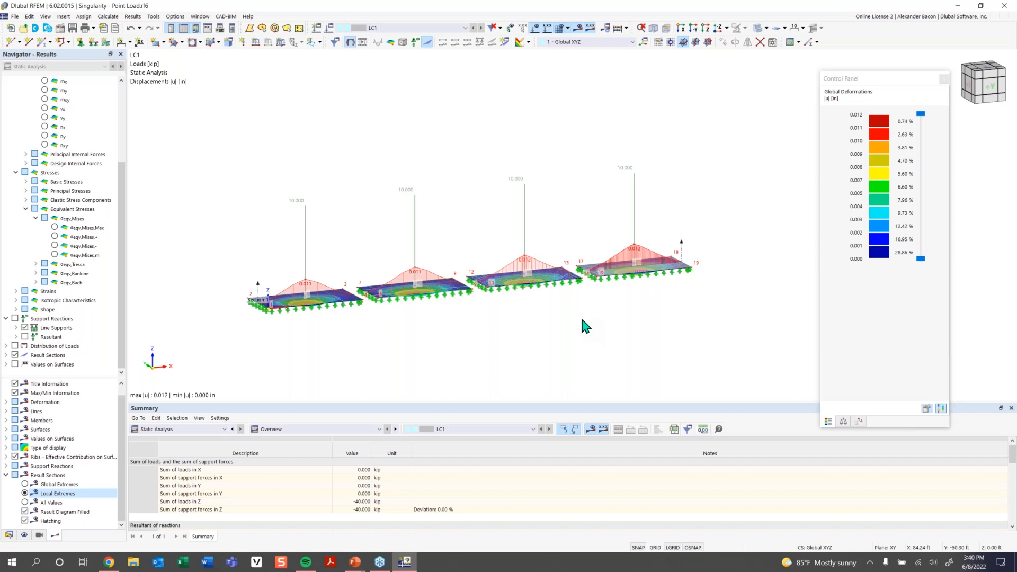
pyautogui.keyDown('ctrl'); pyautogui.moveTo(393, 348); pyautogui.dragTo(371, 328, button='middle'); pyautogui.keyUp('ctrl')
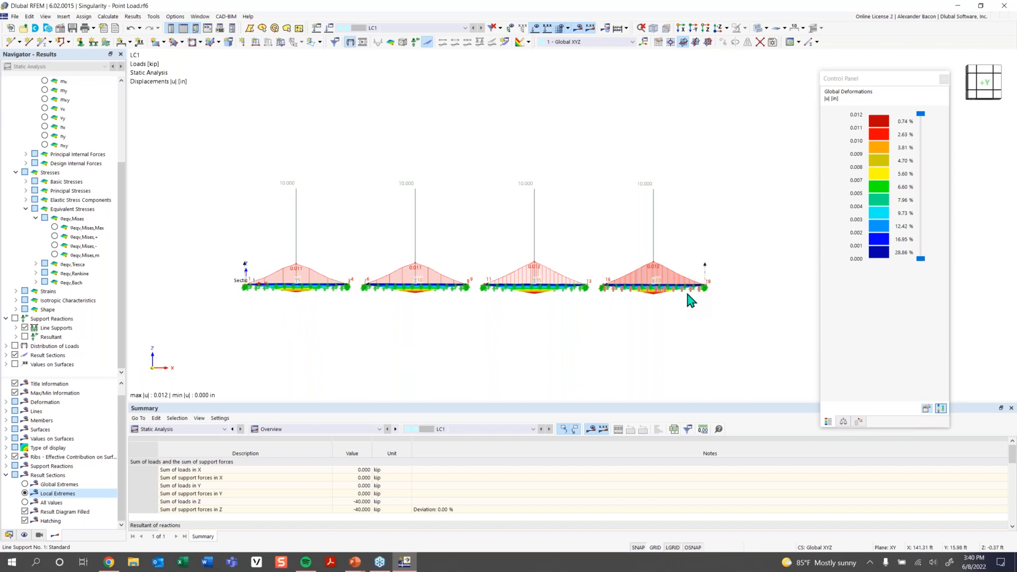
pyautogui.scroll(1, 355, 323)
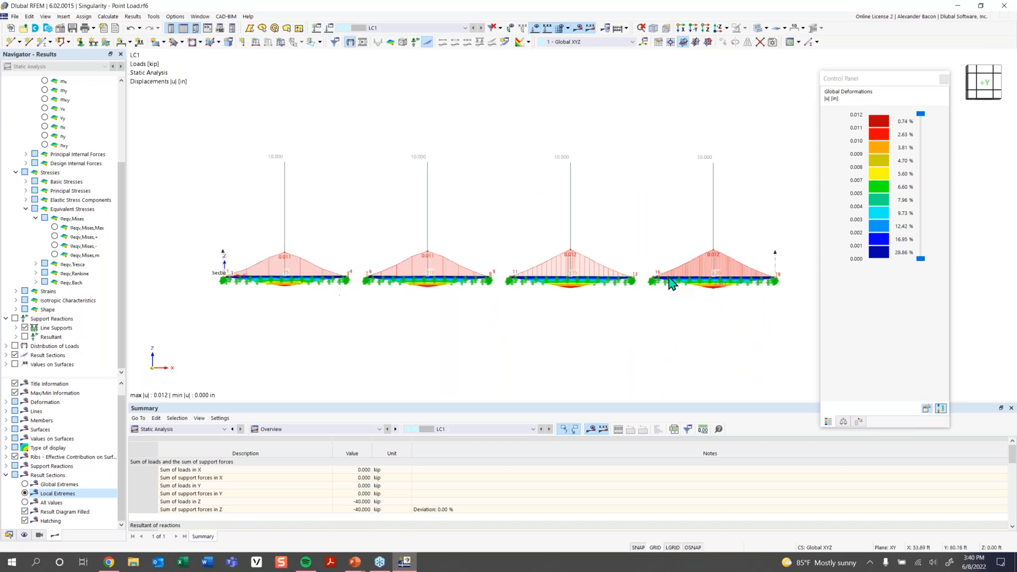
pyautogui.keyDown('ctrl'); pyautogui.moveTo(439, 339); pyautogui.dragTo(439, 373, button='middle'); pyautogui.keyUp('ctrl')
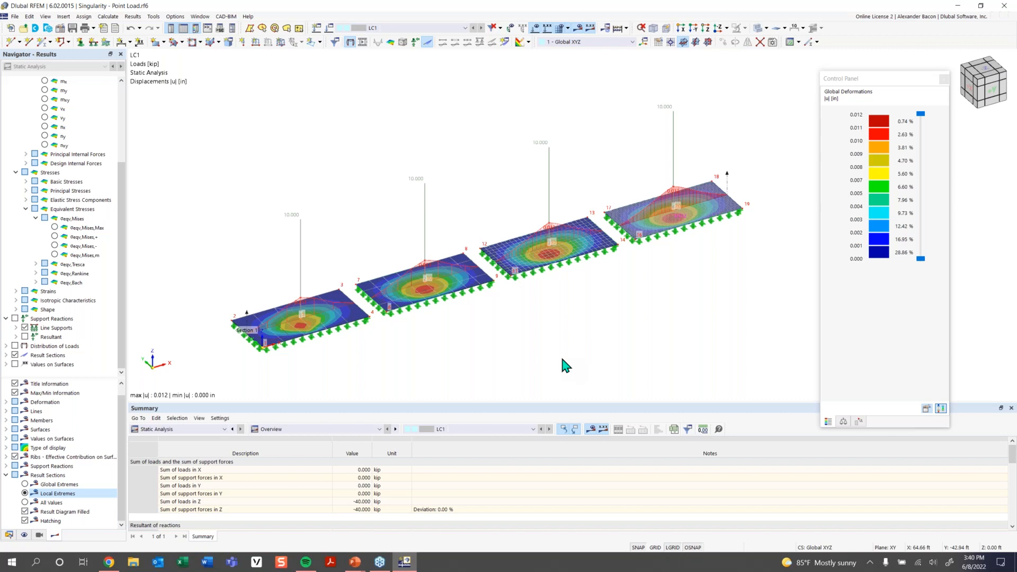
# Enable surface results and display the basic internal force mx on the plates.
pyautogui.scroll(4, 83, 196)
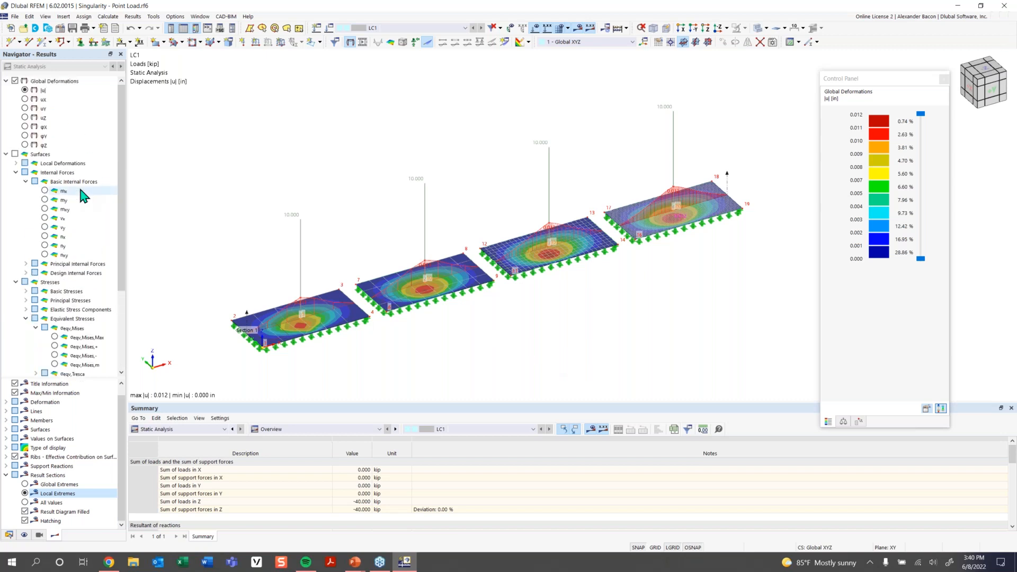
pyautogui.scroll(-2, 83, 196)
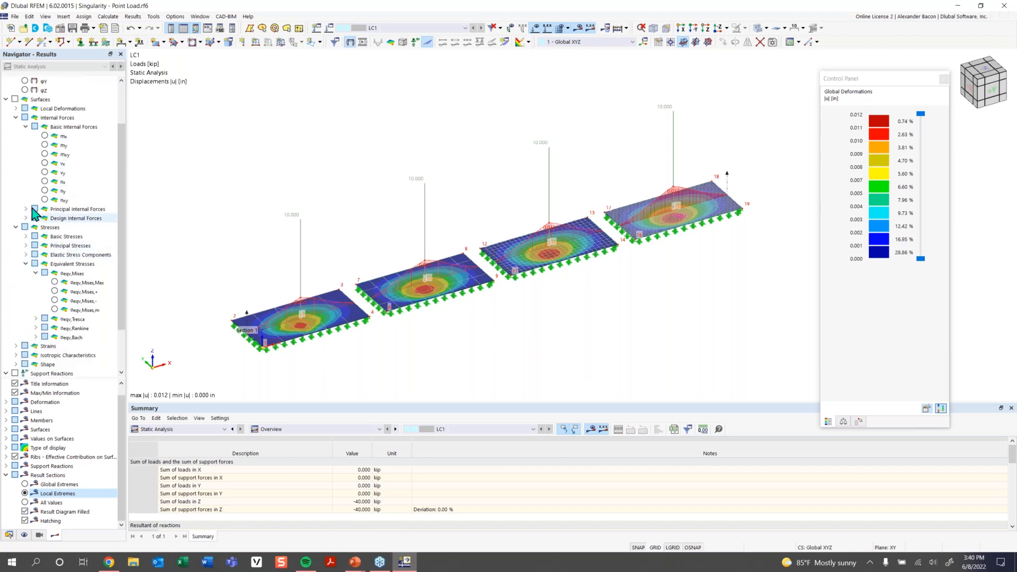
pyautogui.click(16, 99)
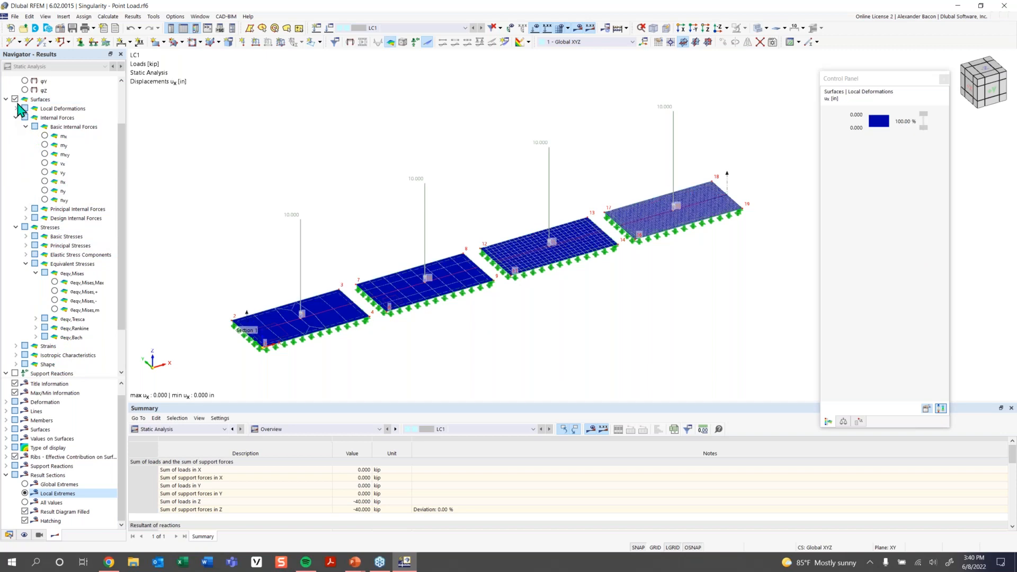
pyautogui.click(45, 136)
# Compare the peak mx moments beneath the point loads along the result section across all four plates.
pyautogui.keyDown('ctrl'); pyautogui.moveTo(619, 318); pyautogui.dragTo(572, 269, button='middle'); pyautogui.keyUp('ctrl')
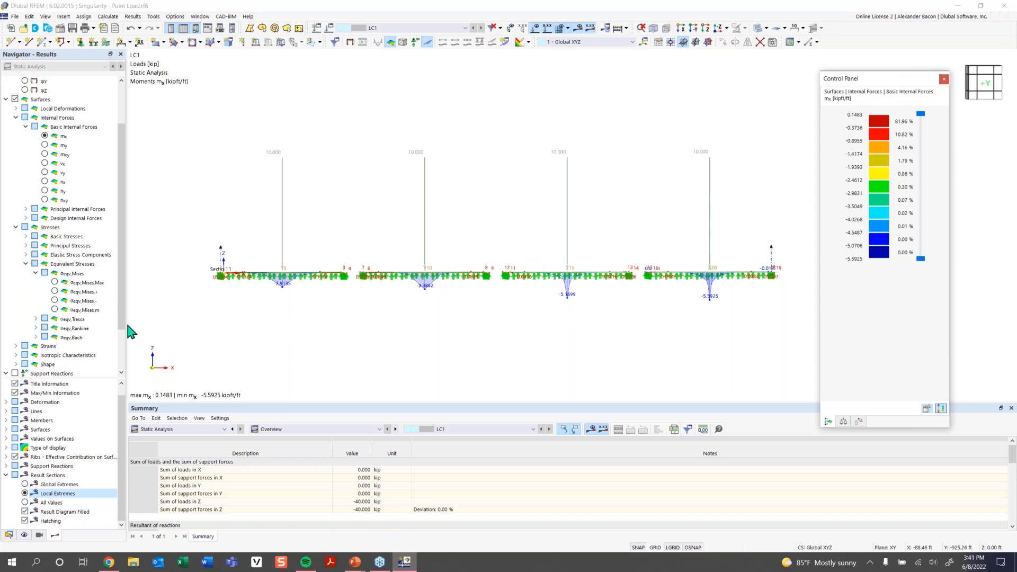
pyautogui.scroll(1, 283, 295)
pyautogui.scroll(2, 283, 296)
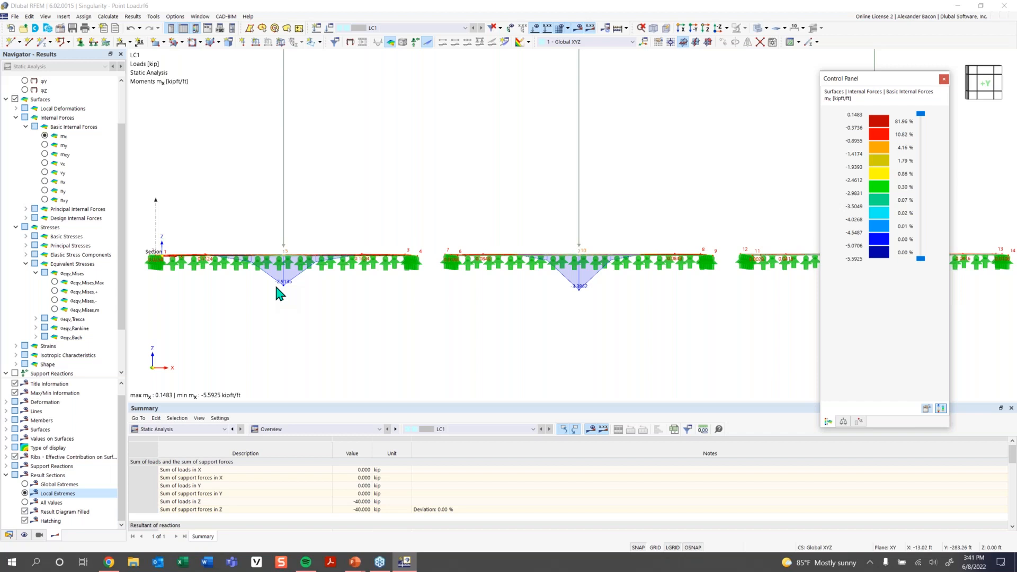
pyautogui.scroll(-2, 281, 288)
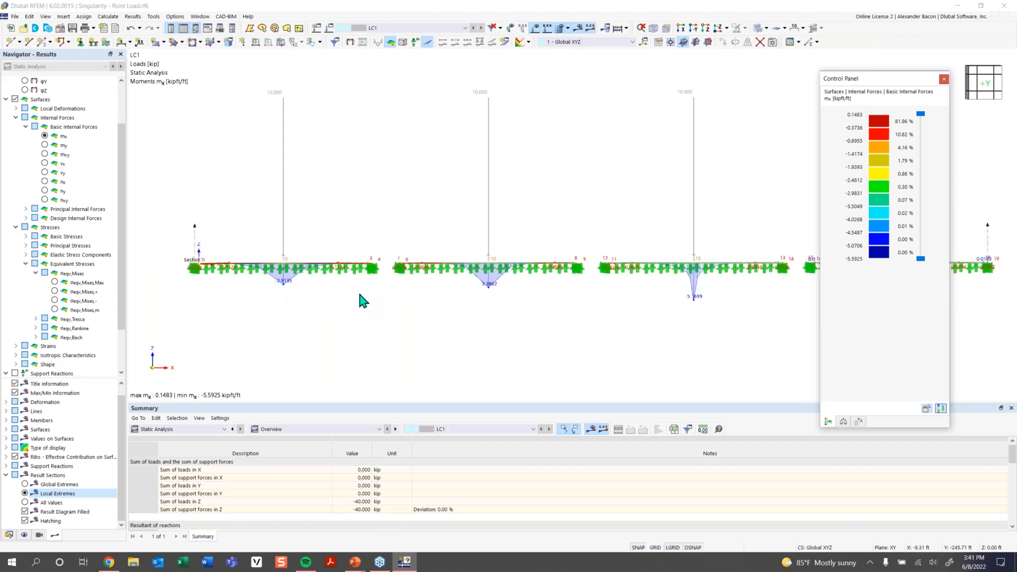
pyautogui.moveTo(781, 312); pyautogui.dragTo(437, 300, button='middle')
pyautogui.scroll(1, 563, 290)
pyautogui.scroll(1, 564, 297)
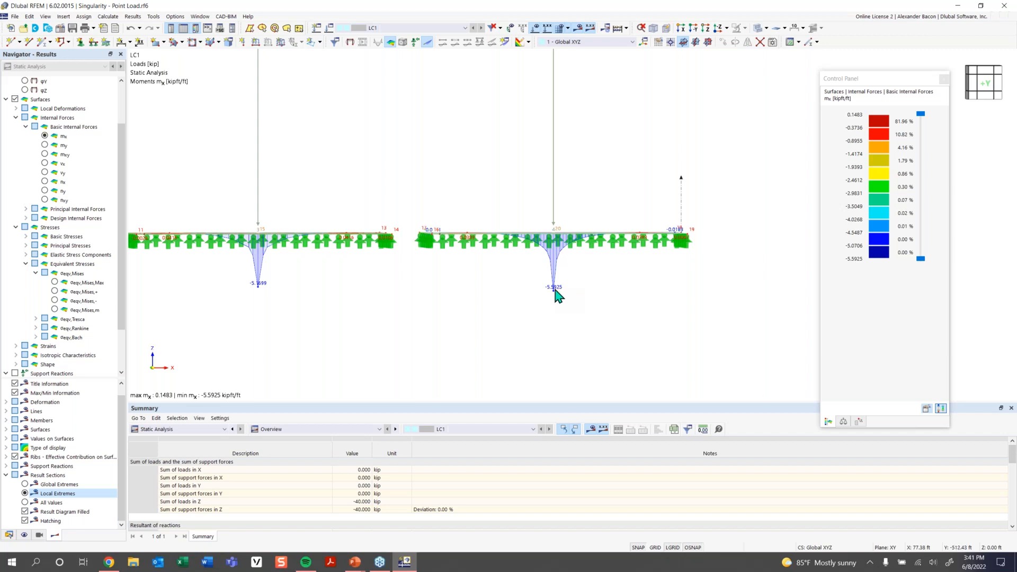
pyautogui.scroll(-5, 466, 281)
pyautogui.moveTo(420, 295); pyautogui.dragTo(509, 317, button='middle')
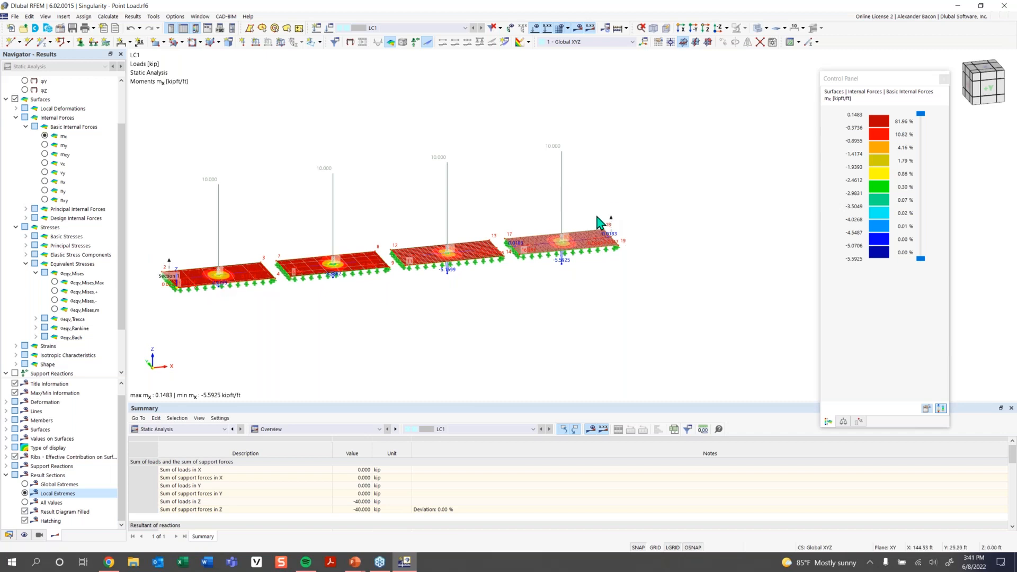
pyautogui.keyDown('ctrl'); pyautogui.moveTo(271, 319); pyautogui.dragTo(287, 284, button='middle'); pyautogui.keyUp('ctrl')
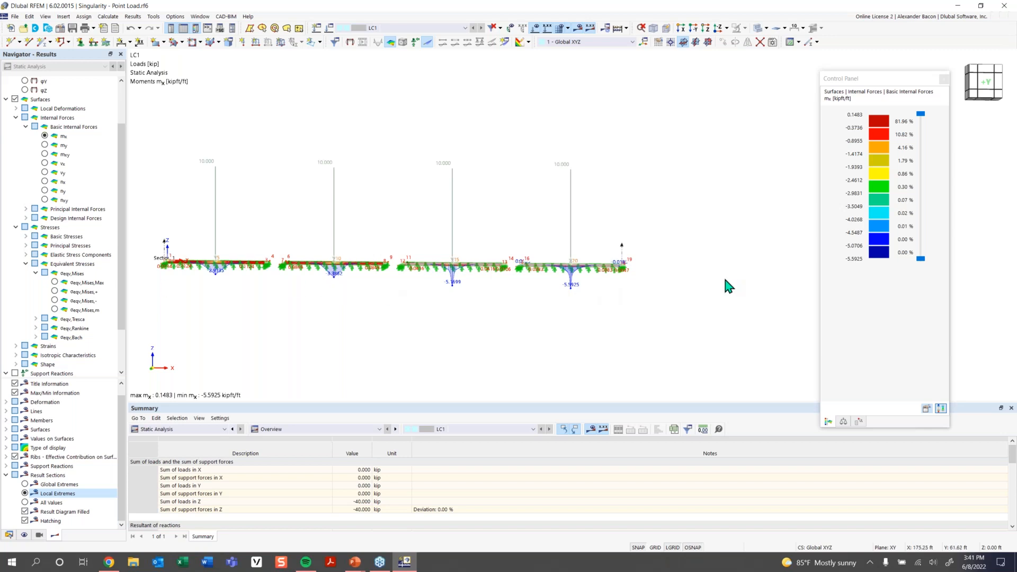
pyautogui.keyDown('ctrl'); pyautogui.moveTo(258, 297); pyautogui.dragTo(281, 291, button='middle'); pyautogui.keyUp('ctrl')
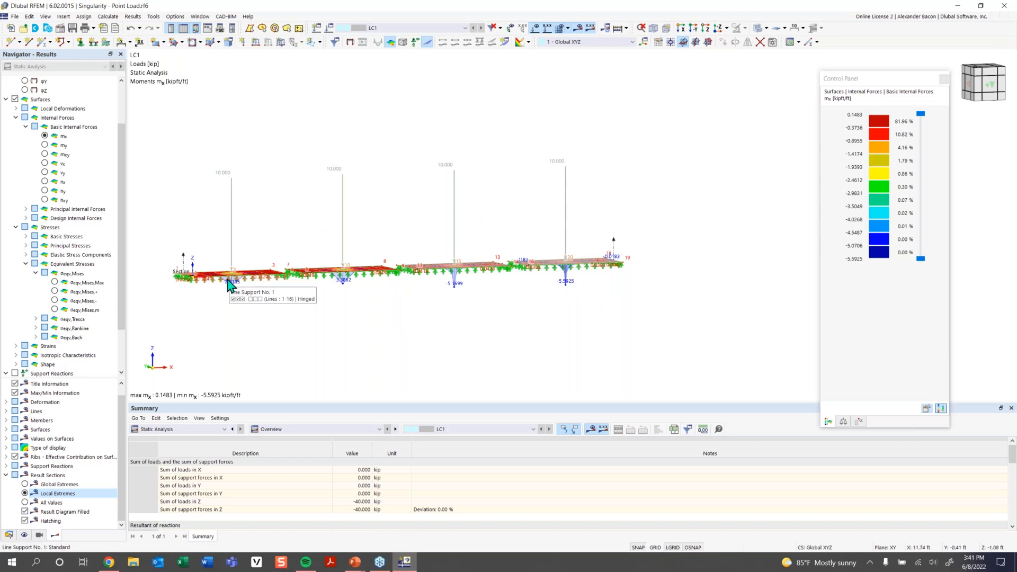
pyautogui.keyDown('ctrl'); pyautogui.moveTo(538, 261); pyautogui.dragTo(507, 238, button='middle'); pyautogui.keyUp('ctrl')
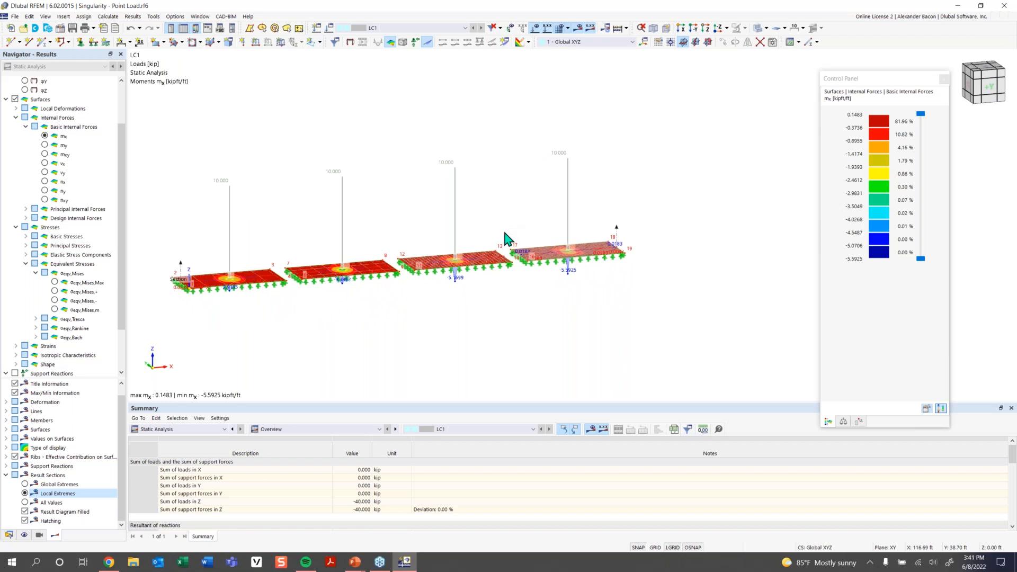
pyautogui.keyDown('ctrl'); pyautogui.moveTo(214, 259); pyautogui.dragTo(220, 305, button='middle'); pyautogui.keyUp('ctrl')
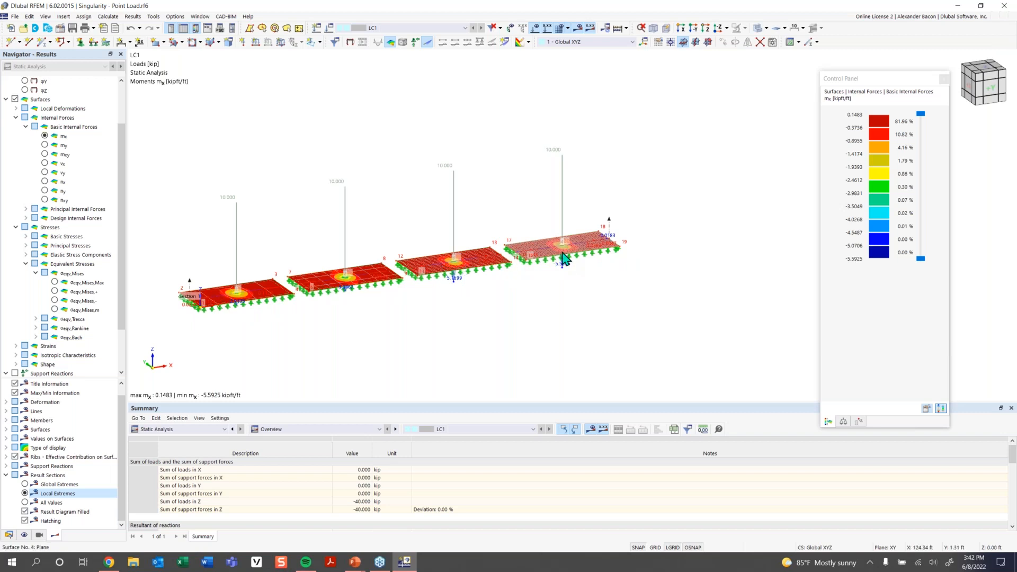
# Examine the mx contour concentration directly beneath the point load on surface 4, the plate with the finest mesh.
pyautogui.scroll(2, 563, 260)
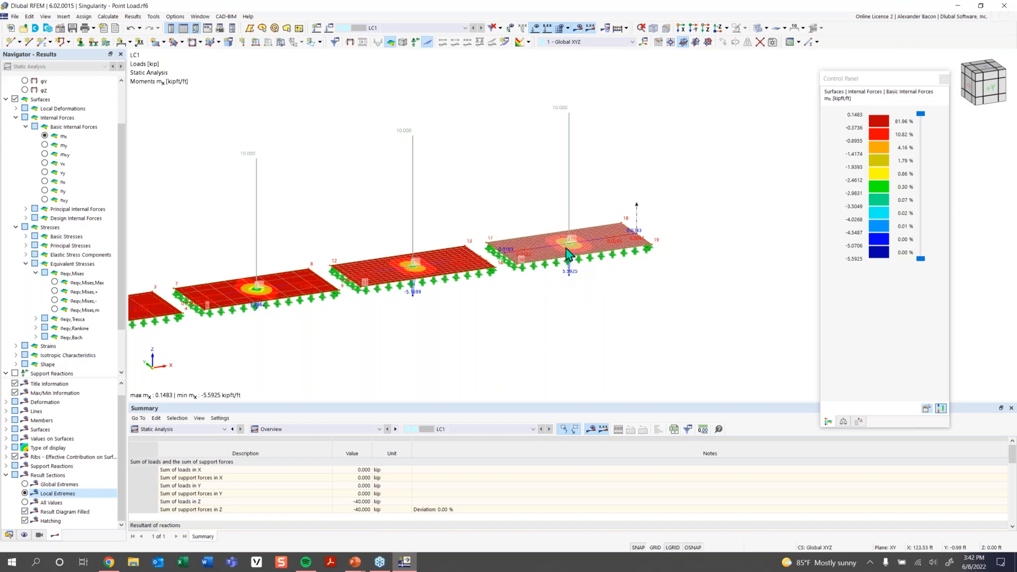
pyautogui.scroll(5, 570, 246)
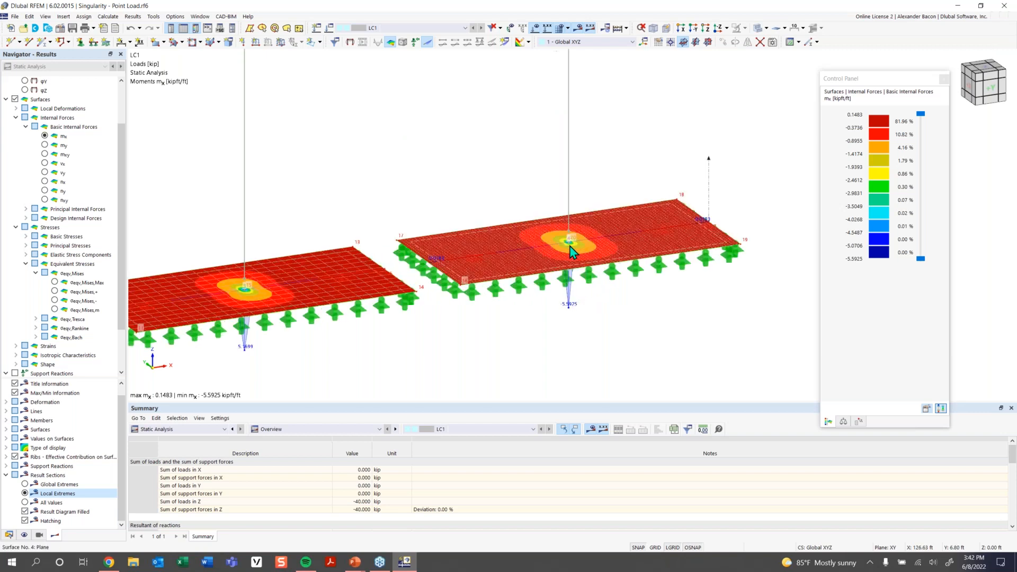
pyautogui.scroll(2, 569, 246)
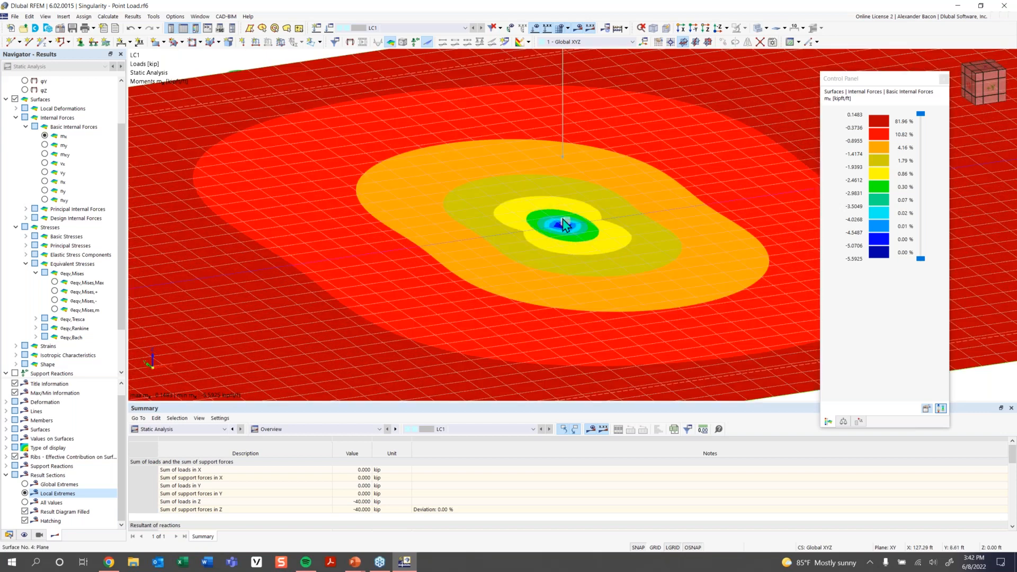
pyautogui.scroll(-2, 563, 226)
pyautogui.scroll(-4, 579, 252)
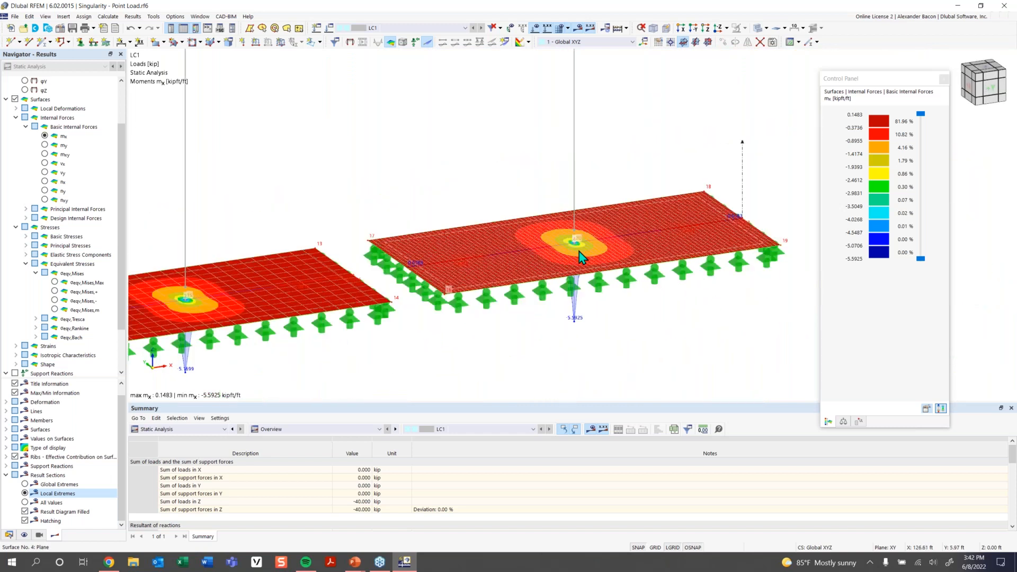
pyautogui.scroll(-3, 557, 259)
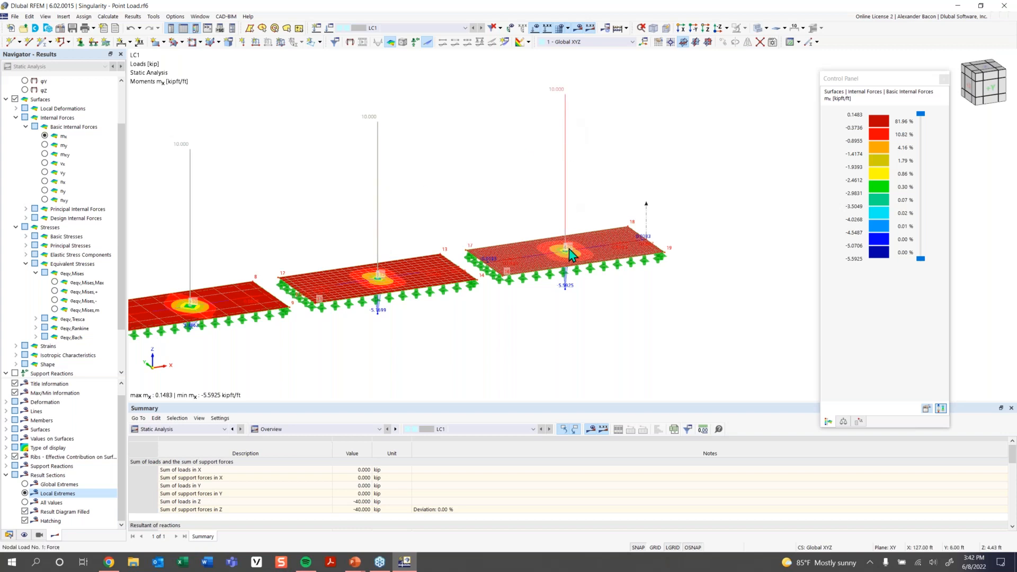
pyautogui.scroll(8, 556, 259)
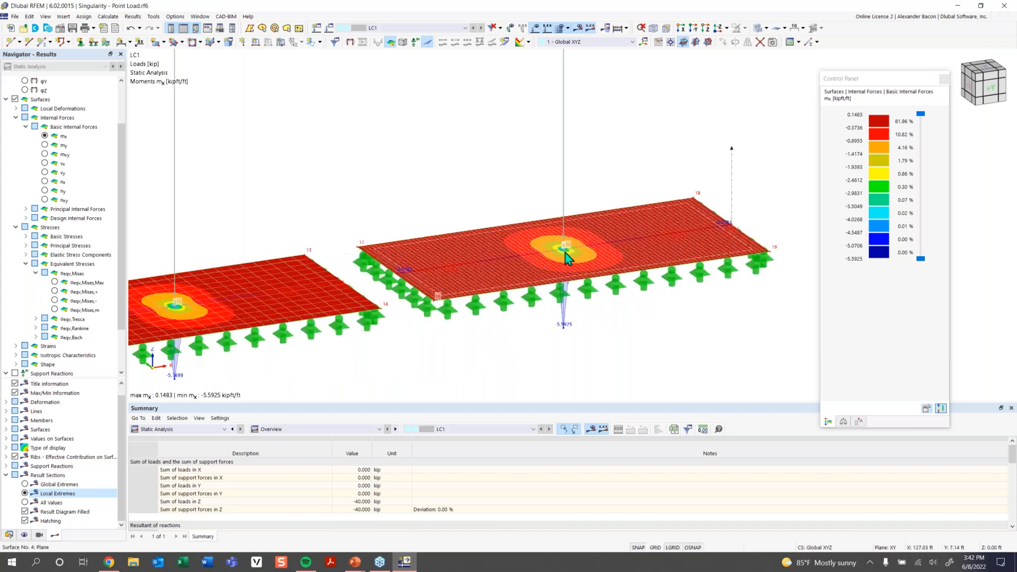
pyautogui.scroll(3, 562, 249)
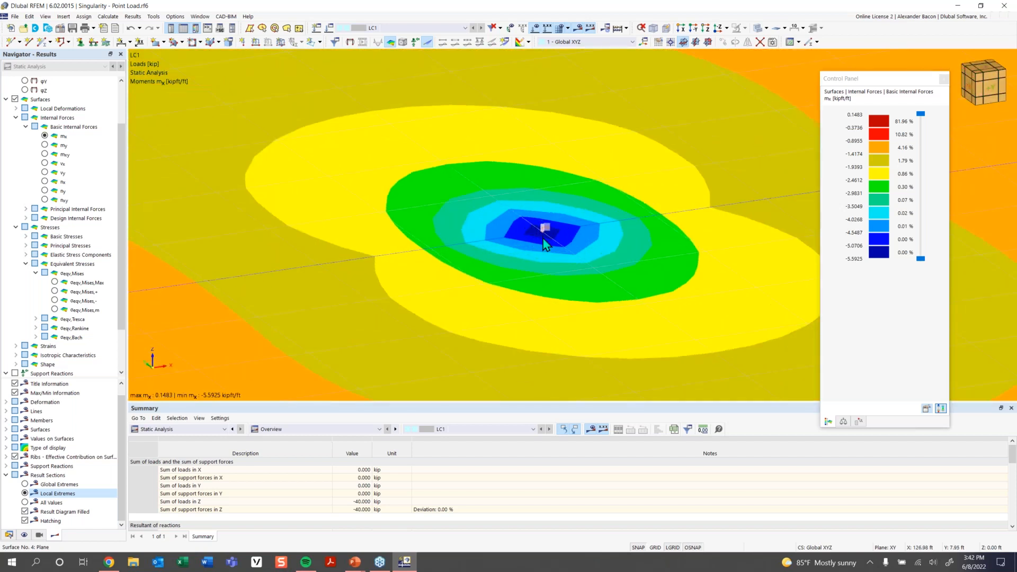
pyautogui.scroll(-5, 545, 233)
pyautogui.scroll(-8, 546, 243)
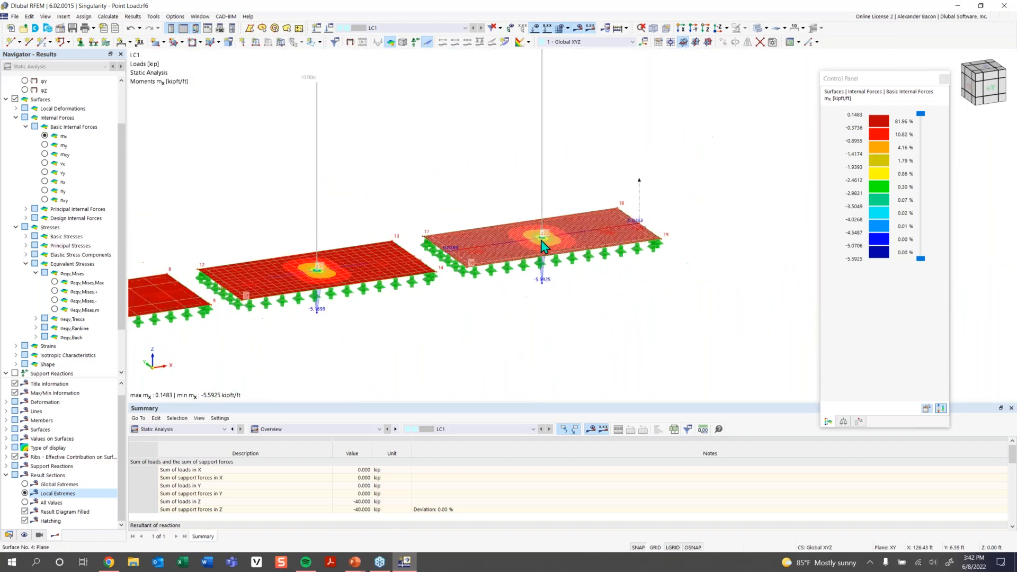
pyautogui.moveTo(479, 302)
pyautogui.mouseDown(button='middle')
pyautogui.moveTo(470, 302)
pyautogui.moveTo(496, 294)
pyautogui.mouseUp(button='middle')
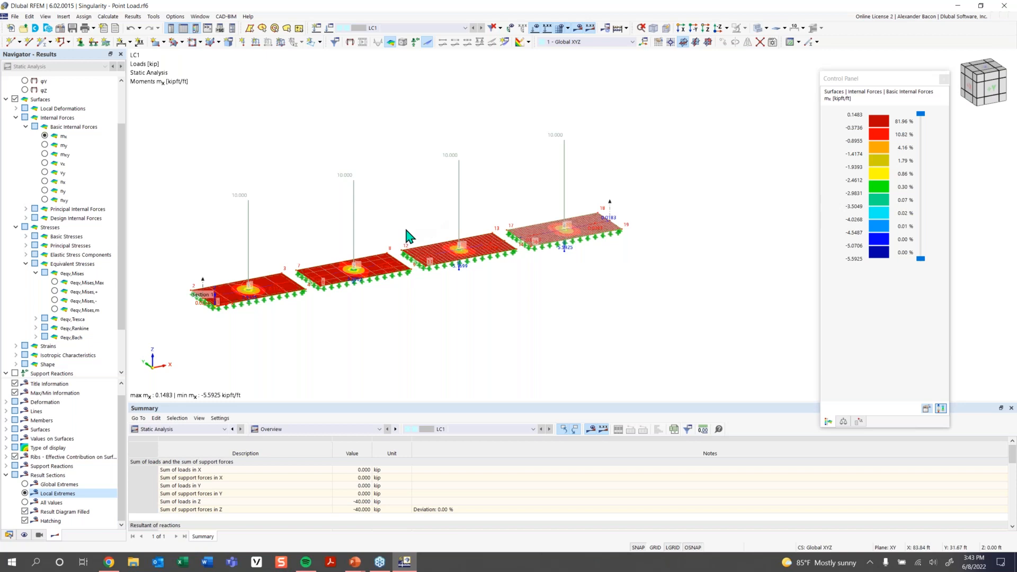
# Delete the 10 kip nodal loads on all four plates together with the existing results and mesh.
pyautogui.scroll(-1, 406, 230)
pyautogui.keyDown('ctrl'); pyautogui.moveTo(575, 136); pyautogui.dragTo(559, 138, button='middle'); pyautogui.keyUp('ctrl')
pyautogui.moveTo(590, 117); pyautogui.dragTo(247, 204)
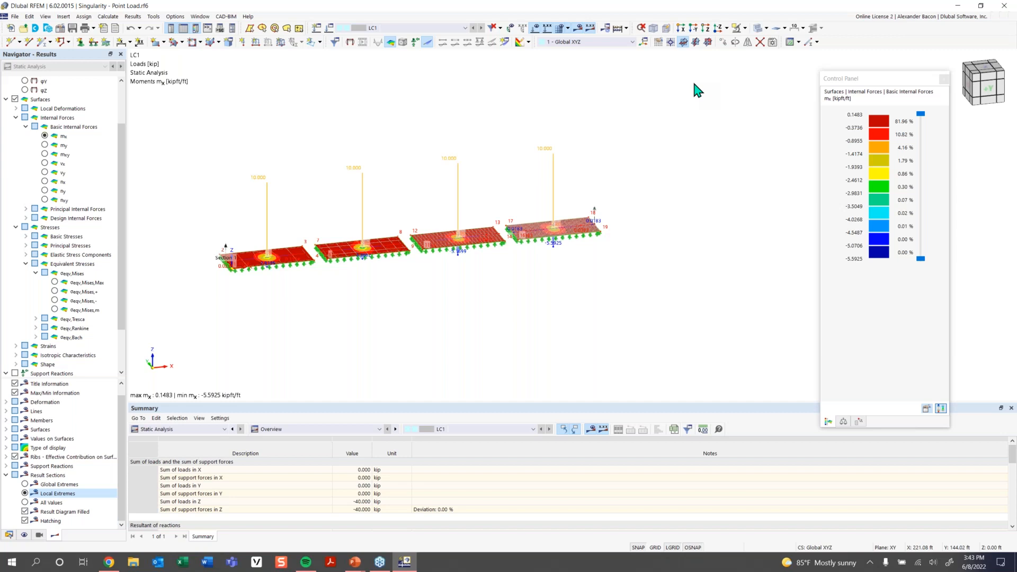
pyautogui.press('Delete')
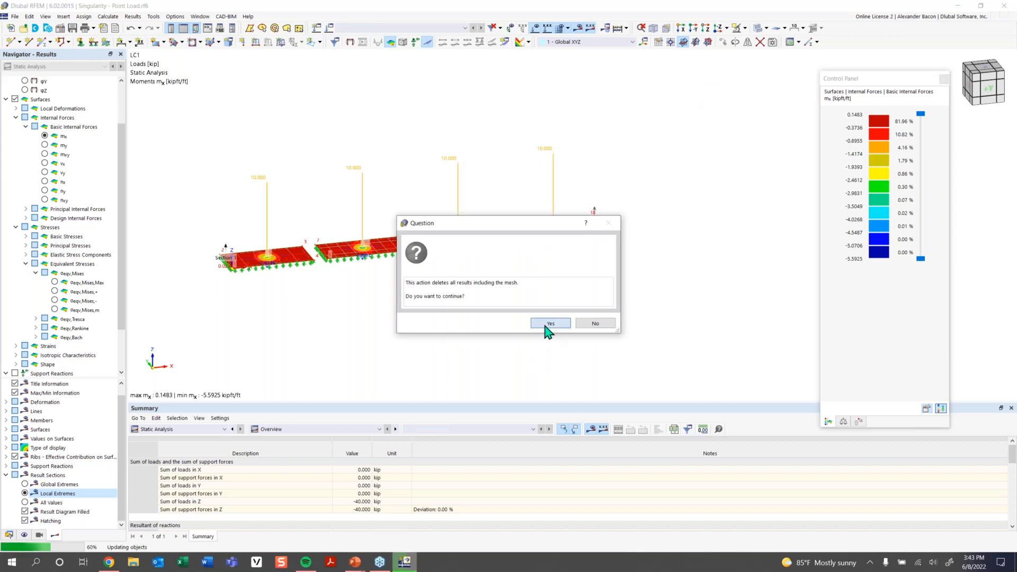
pyautogui.click(546, 324)
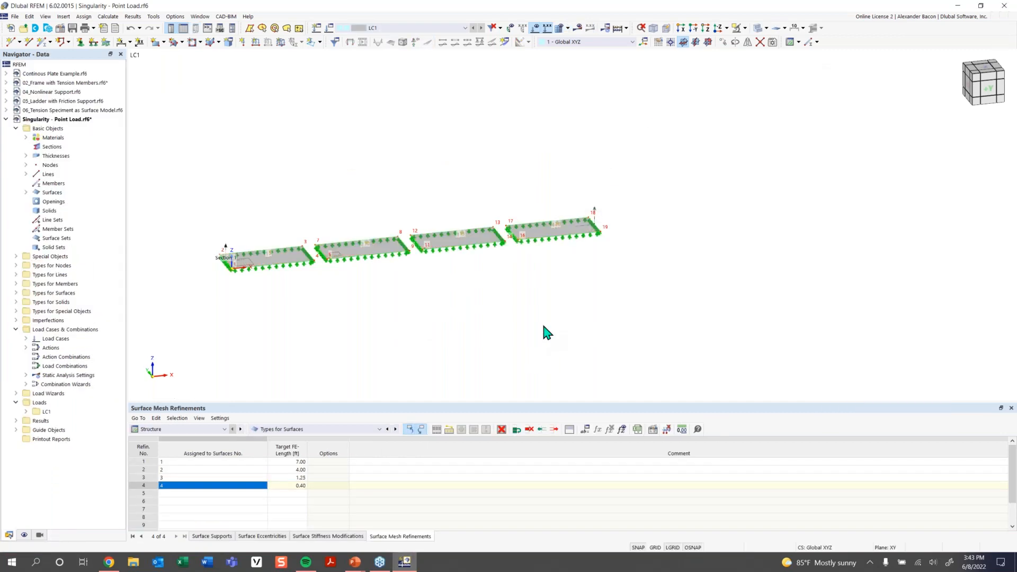
# Expand the model rendering display options and reduce the symbol size of the line supports.
pyautogui.moveTo(361, 302)
pyautogui.keyDown('ctrl'); pyautogui.mouseDown(button='middle')
pyautogui.moveTo(380, 314)
pyautogui.moveTo(369, 305)
pyautogui.mouseUp(button='middle'); pyautogui.keyUp('ctrl')
pyautogui.scroll(3, 299, 289)
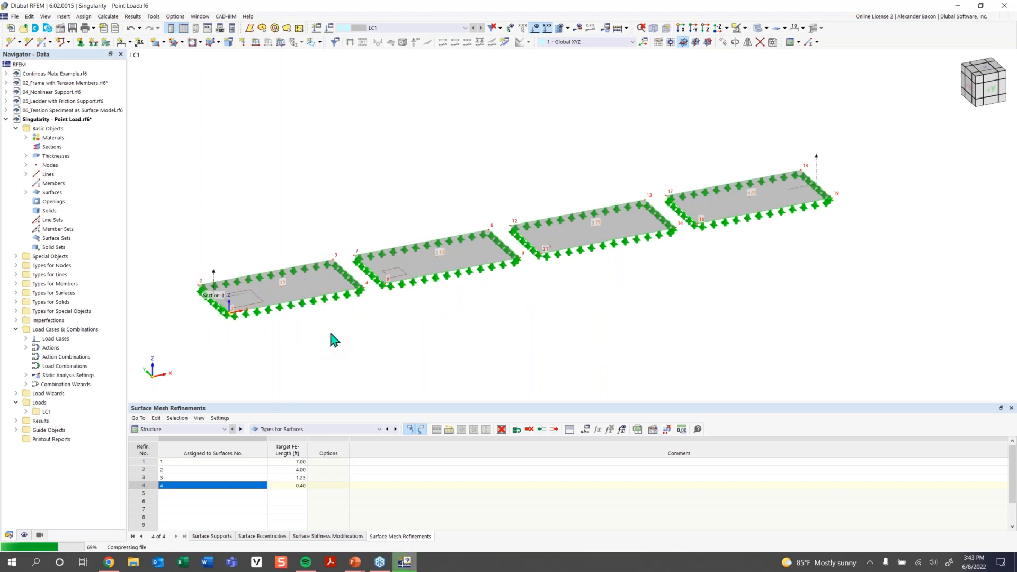
pyautogui.keyDown('ctrl'); pyautogui.moveTo(332, 335); pyautogui.dragTo(332, 334, button='middle'); pyautogui.keyUp('ctrl')
pyautogui.scroll(3, 273, 276)
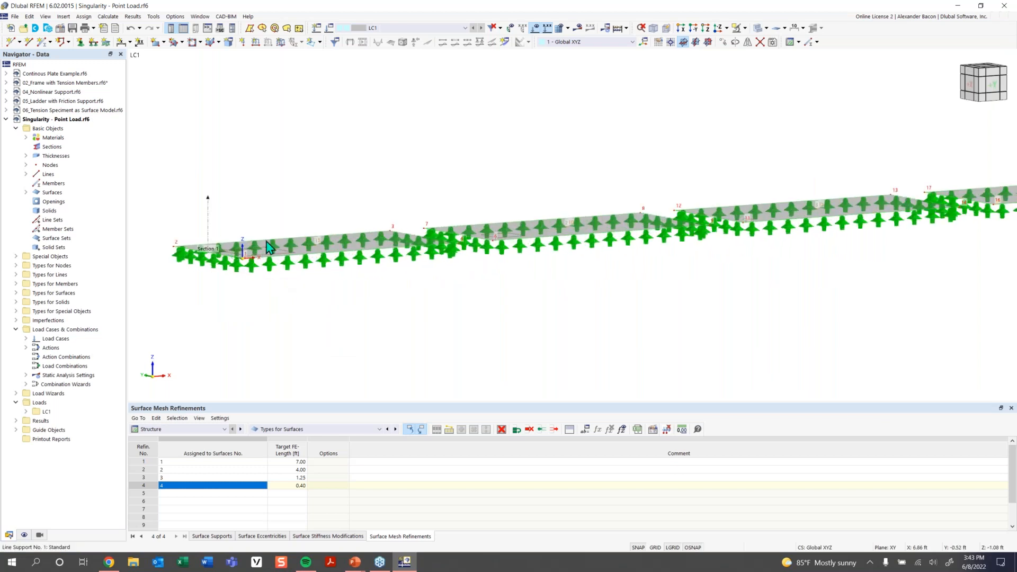
pyautogui.click(24, 536)
pyautogui.scroll(-10, 68, 418)
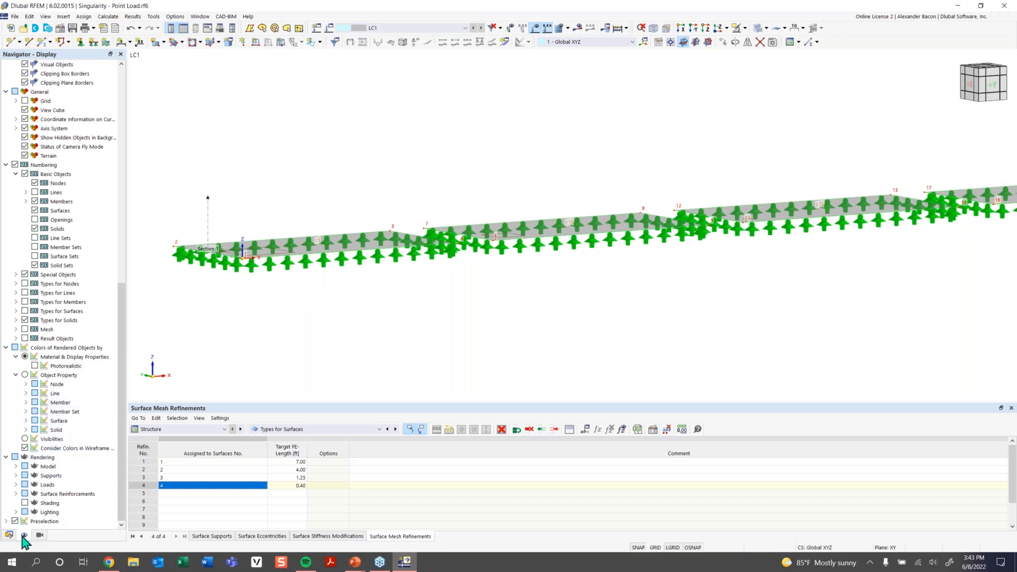
pyautogui.click(17, 467)
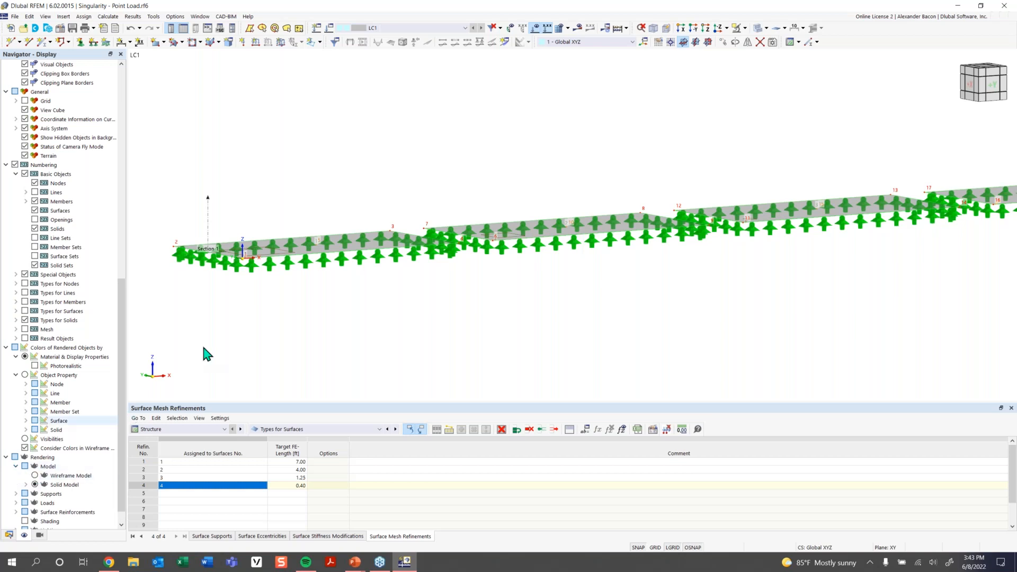
pyautogui.rightClick(252, 269)
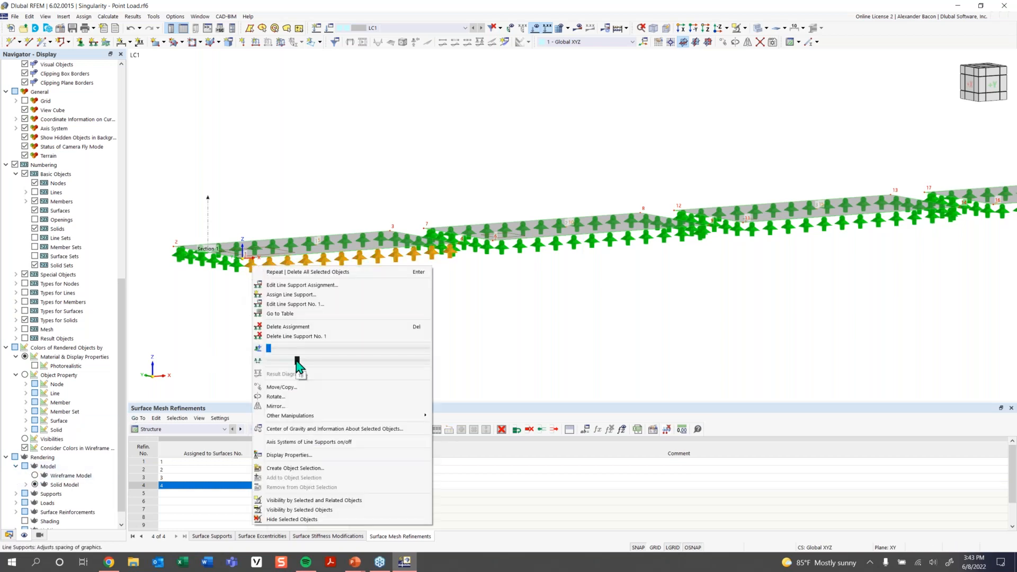
pyautogui.moveTo(269, 349); pyautogui.dragTo(260, 348)
pyautogui.click(449, 308)
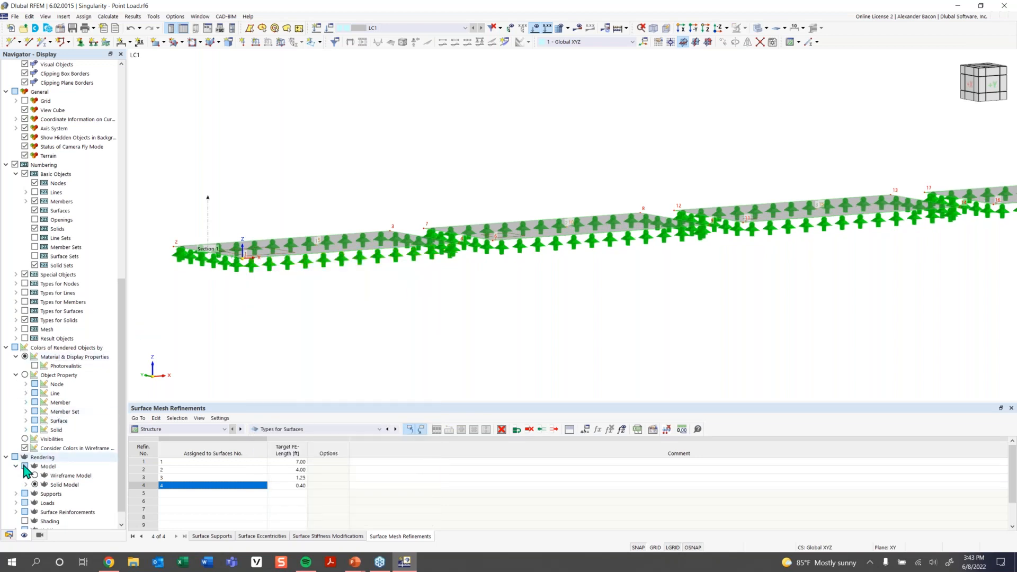
# Render the surfaces of the solid model as filled including thickness.
pyautogui.click(34, 484)
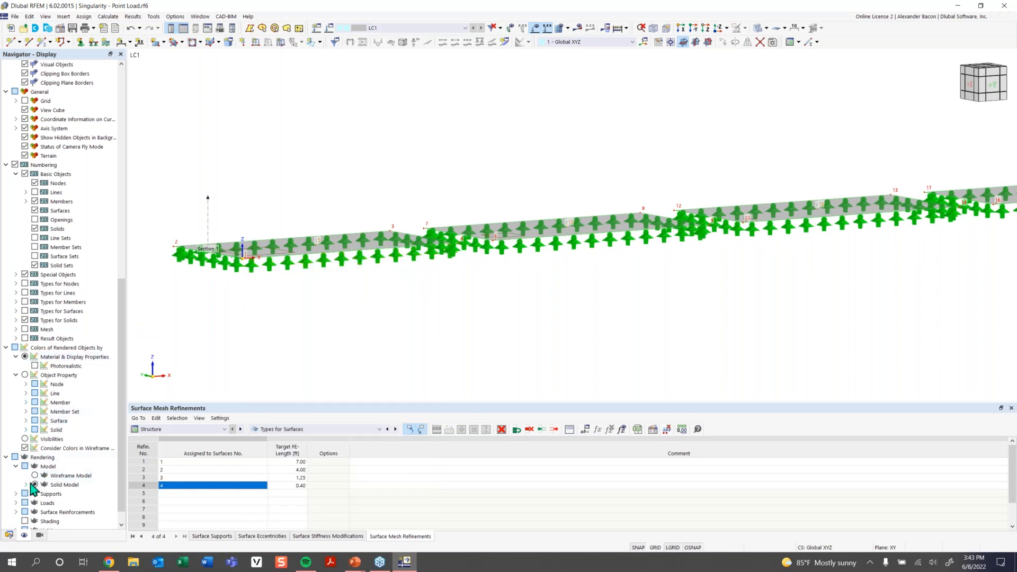
pyautogui.scroll(-2, 38, 461)
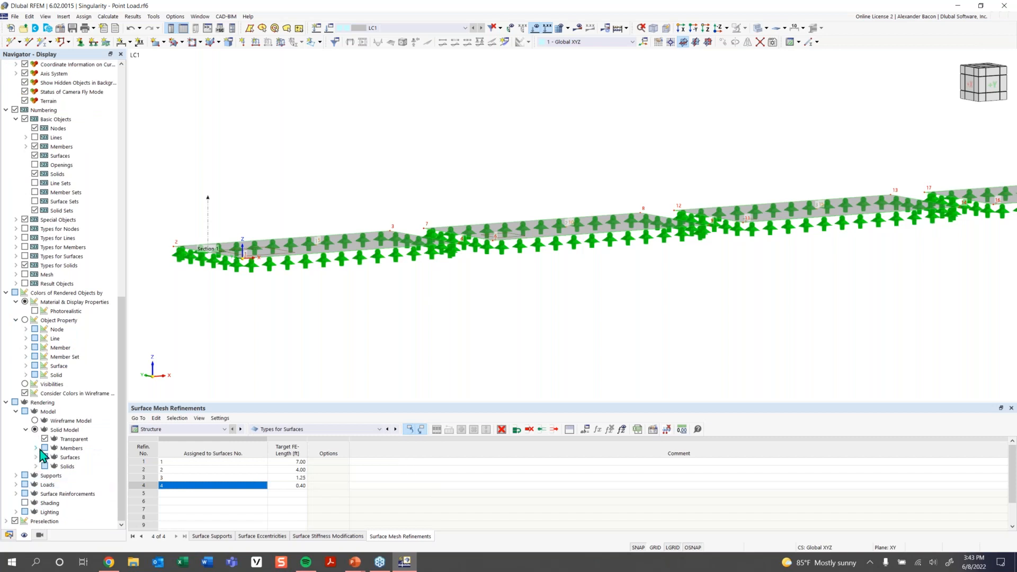
pyautogui.click(36, 457)
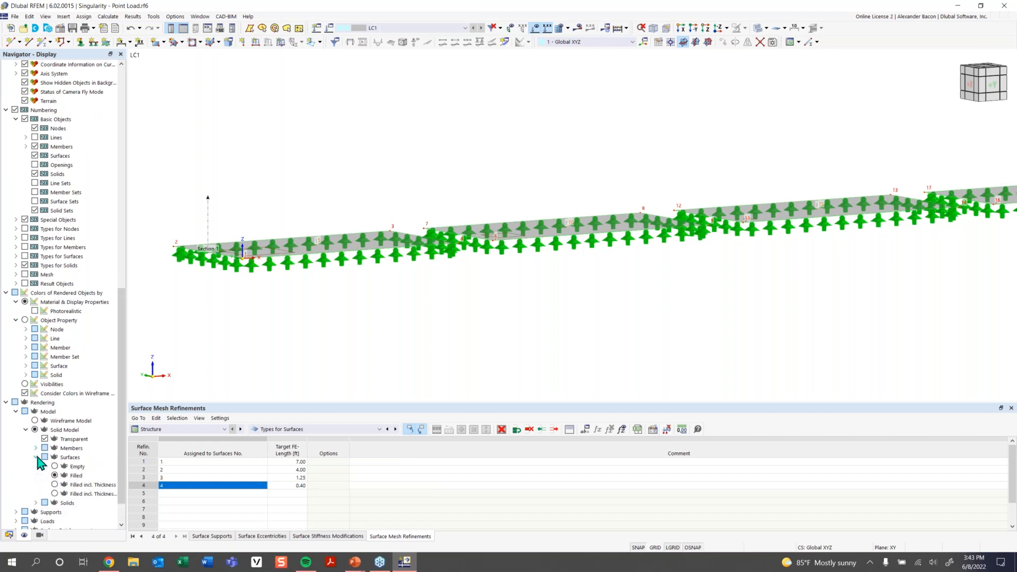
pyautogui.click(55, 485)
# Examine the rendered thickness of the first plate and the position of its line supports.
pyautogui.scroll(4, 227, 261)
pyautogui.moveTo(227, 276); pyautogui.dragTo(326, 277, button='middle')
pyautogui.moveTo(325, 277); pyautogui.dragTo(530, 325, button='middle')
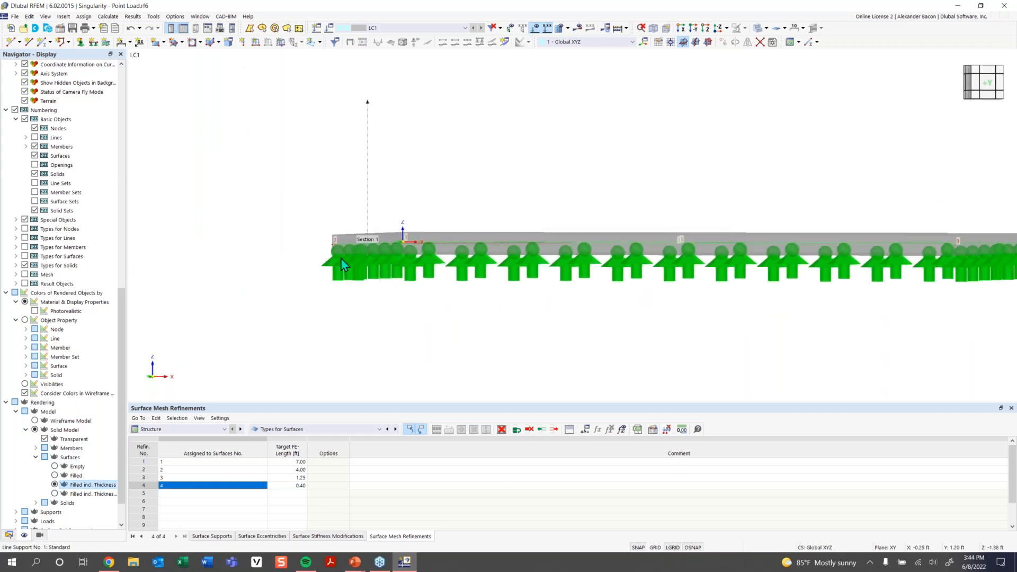
pyautogui.scroll(3, 335, 248)
pyautogui.keyDown('ctrl'); pyautogui.moveTo(429, 175); pyautogui.dragTo(395, 131, button='middle'); pyautogui.keyUp('ctrl')
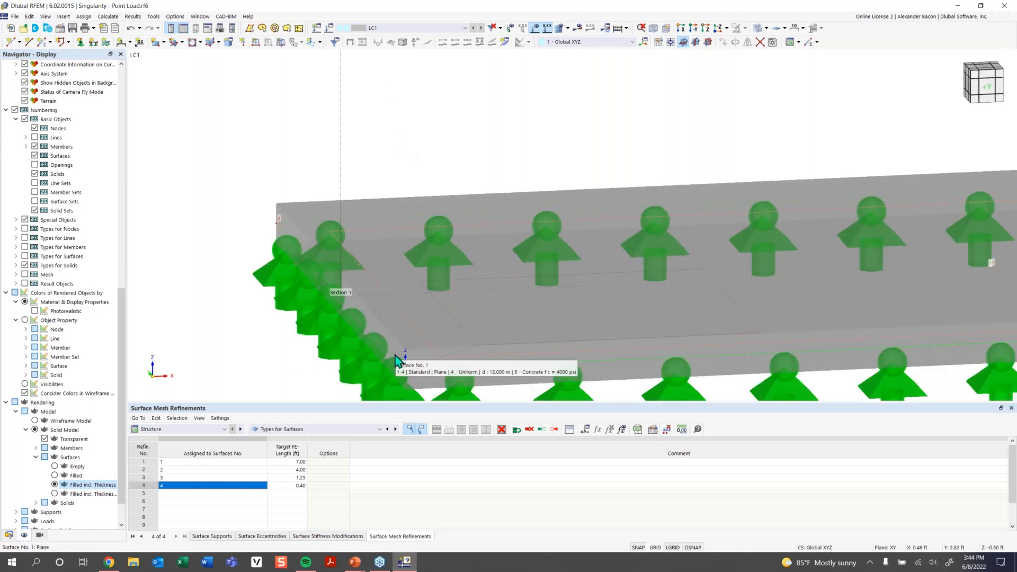
pyautogui.scroll(-2, 396, 360)
pyautogui.scroll(-2, 332, 245)
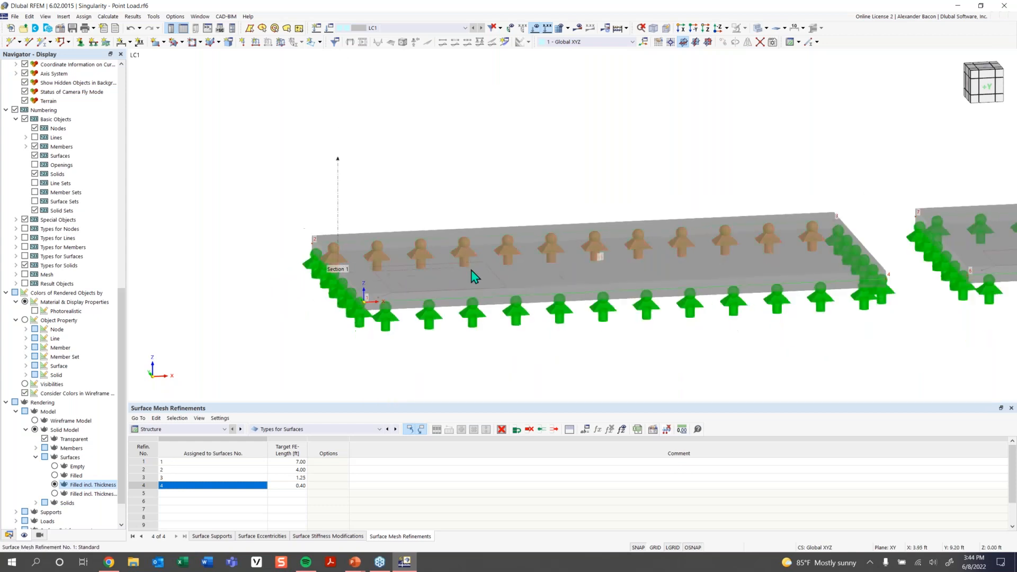
pyautogui.scroll(-4, 461, 274)
pyautogui.moveTo(599, 290); pyautogui.dragTo(409, 288, button='middle')
pyautogui.keyDown('ctrl'); pyautogui.moveTo(409, 287); pyautogui.dragTo(466, 313, button='middle'); pyautogui.keyUp('ctrl')
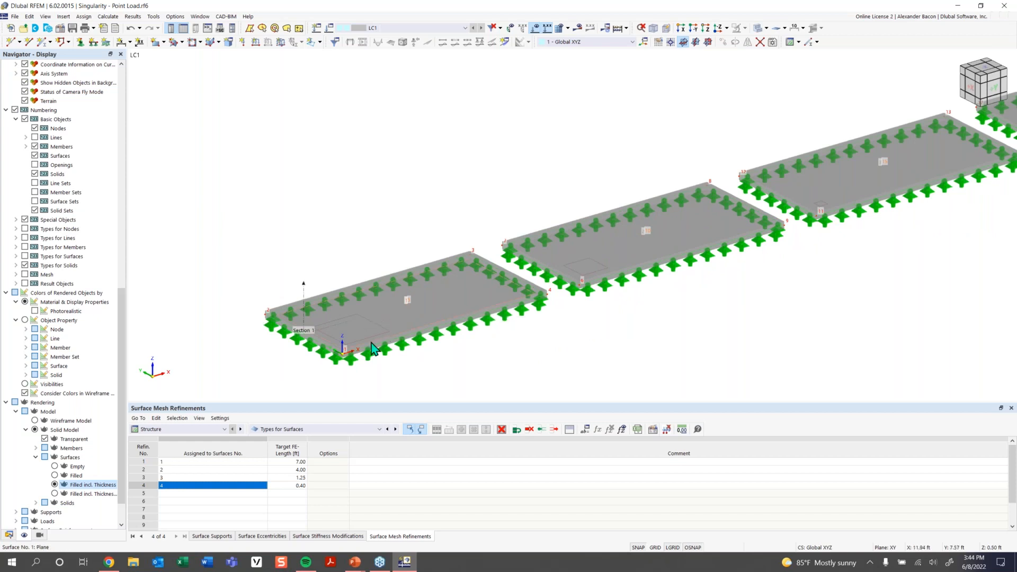
# Return the surface rendering to Filled without thickness.
pyautogui.click(55, 476)
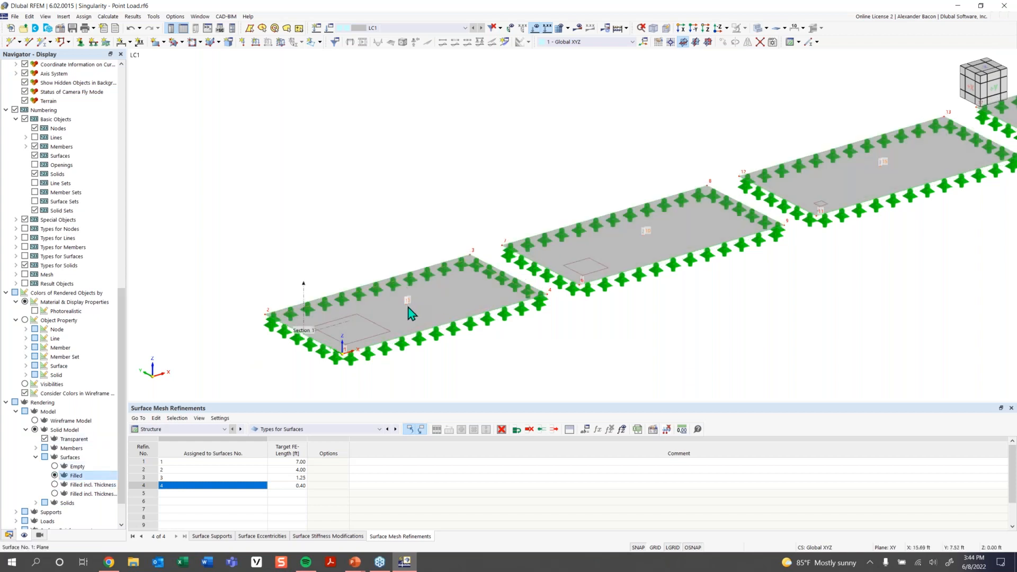
pyautogui.moveTo(410, 313)
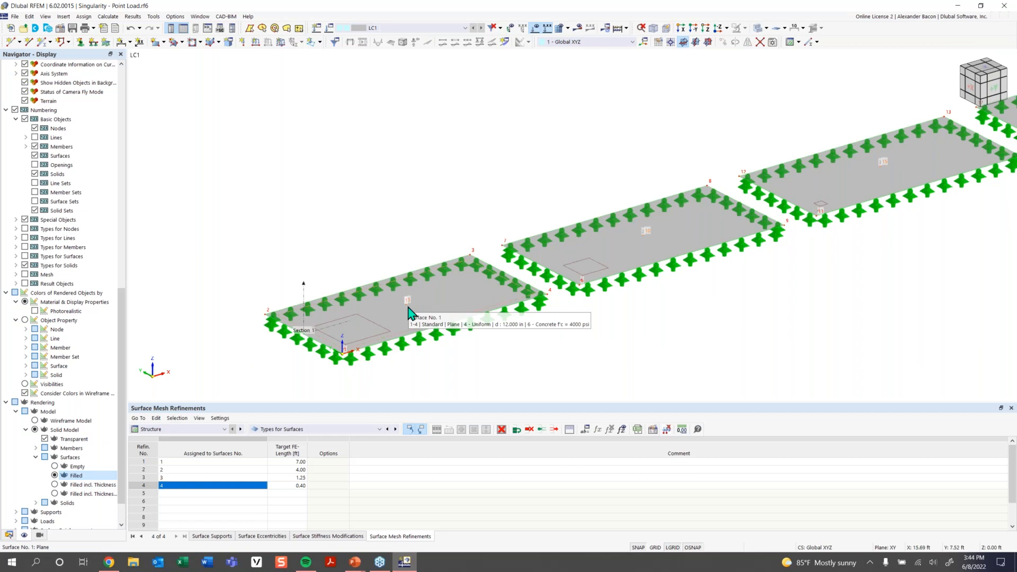
pyautogui.moveTo(690, 253)
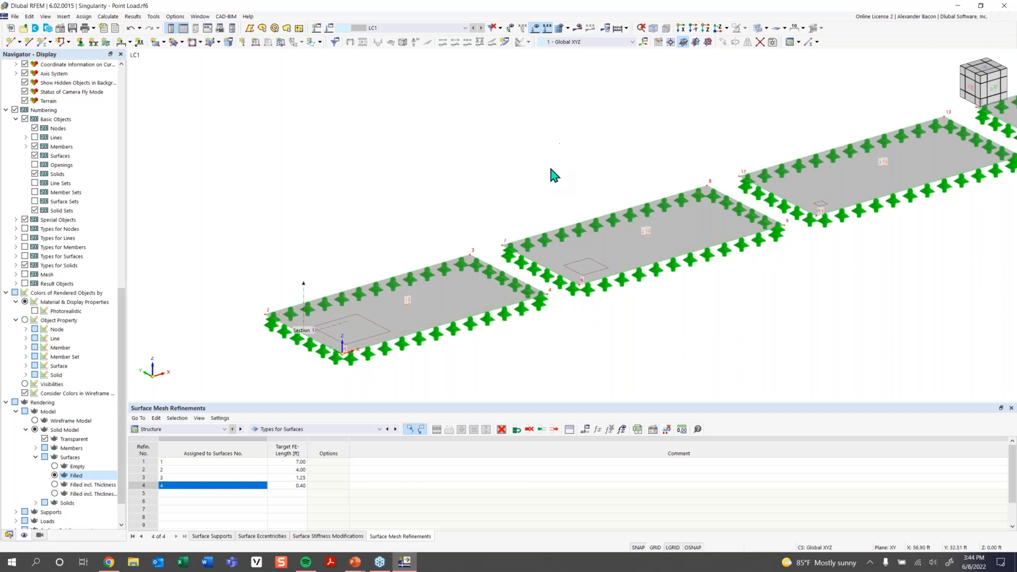
pyautogui.moveTo(762, 232)
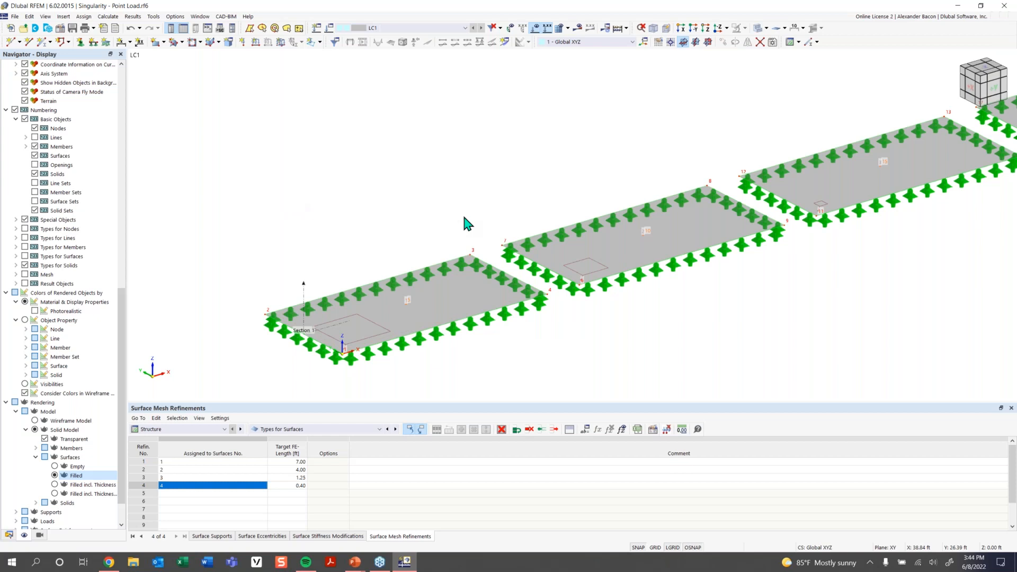
# Start a uniform free rectangular load of -5 ksf in global Z, defined by centre and sides and centred on the first plate's middle node.
pyautogui.click(319, 43)
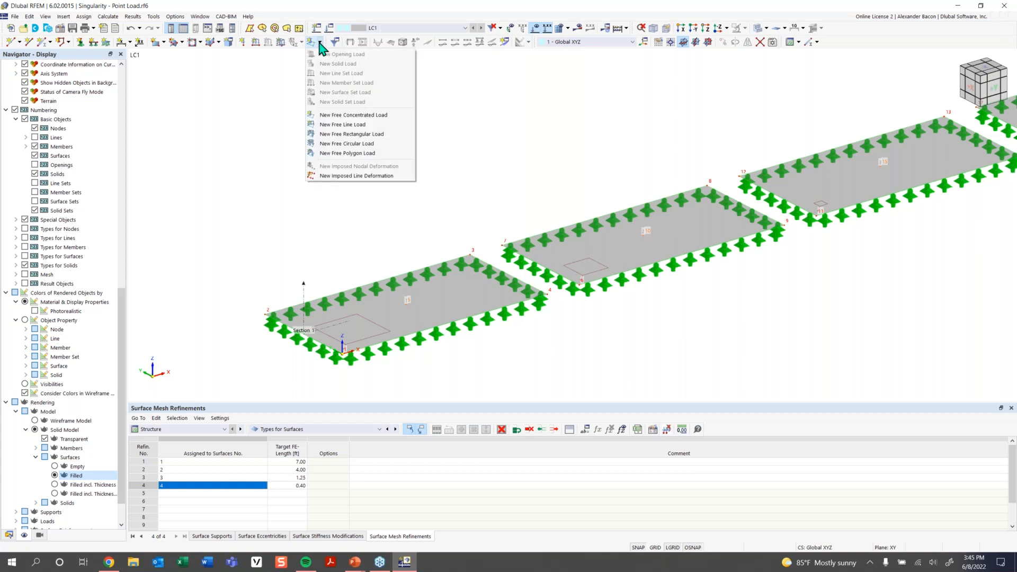
pyautogui.click(358, 137)
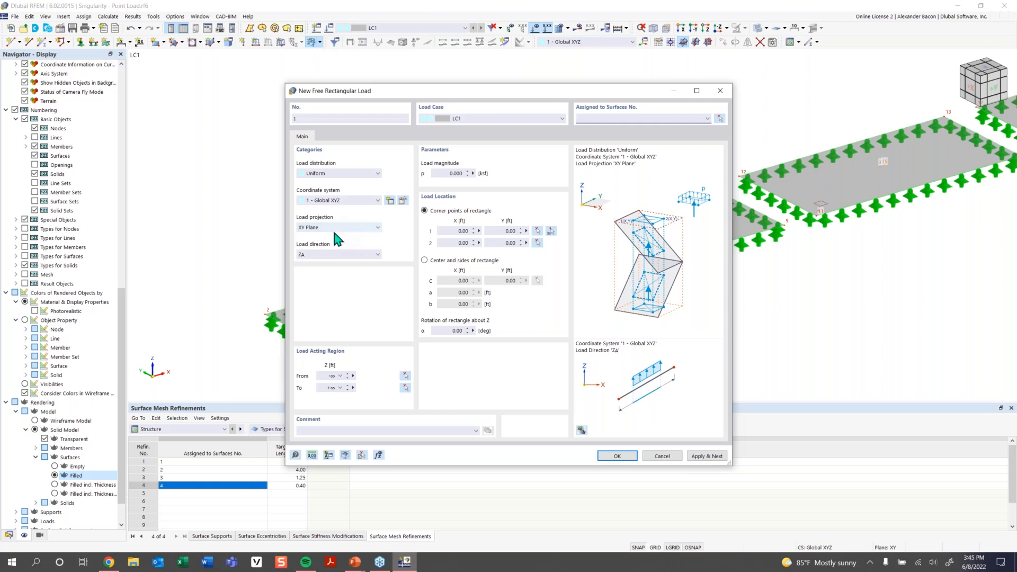
pyautogui.click(332, 254)
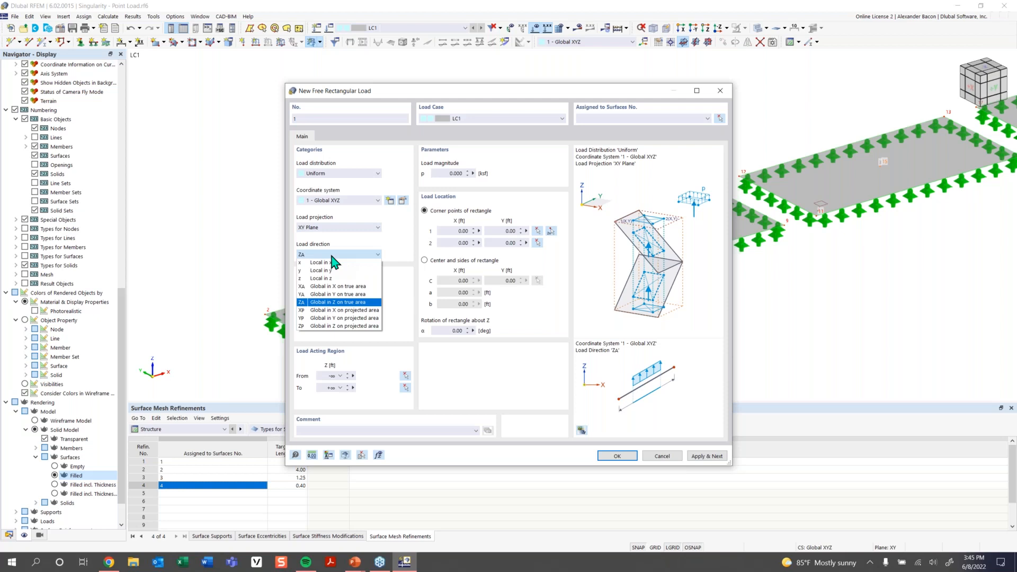
pyautogui.click(332, 255)
pyautogui.click(451, 173)
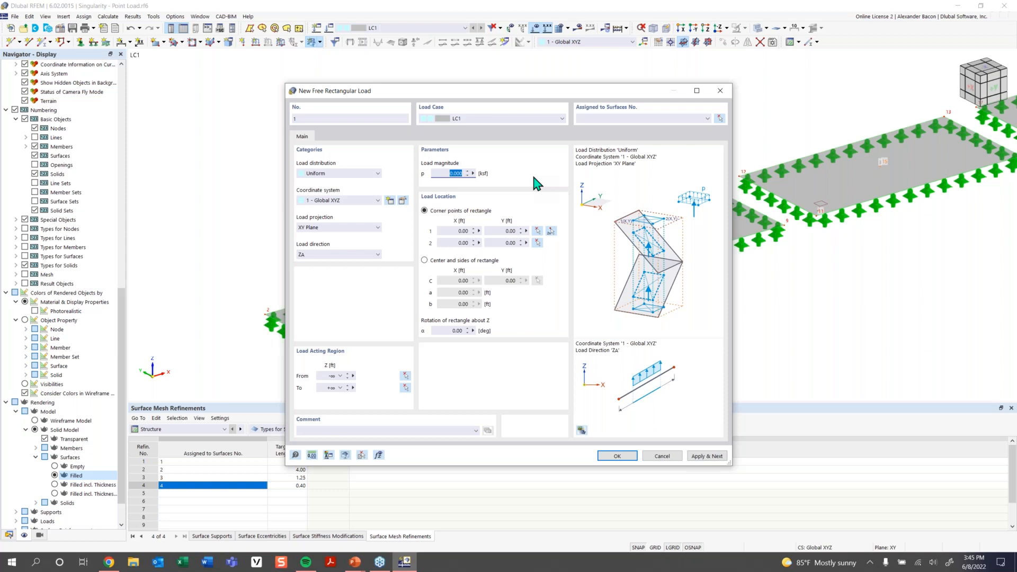
pyautogui.write('5')
pyautogui.click(462, 261)
pyautogui.click(537, 281)
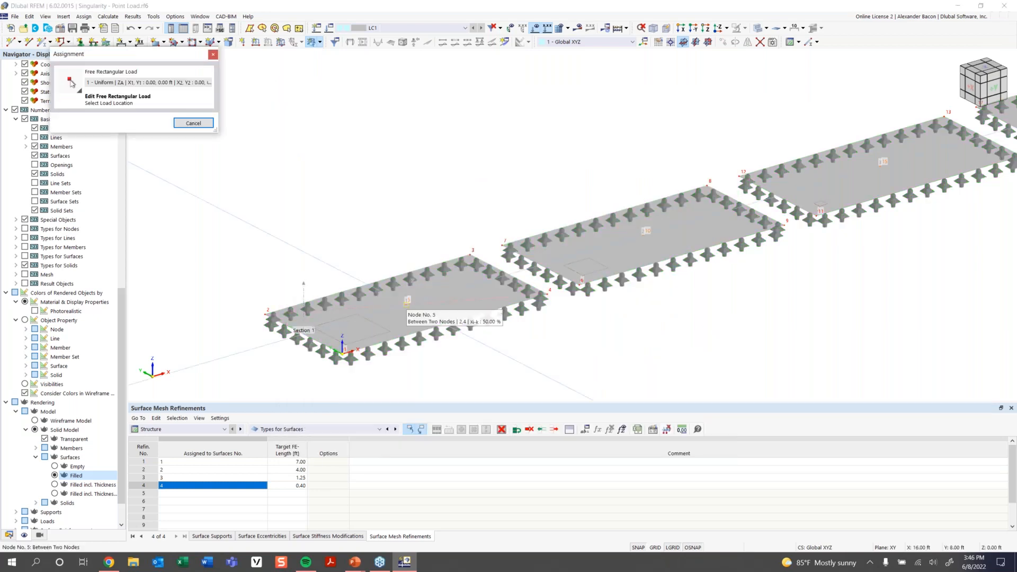
pyautogui.click(407, 305)
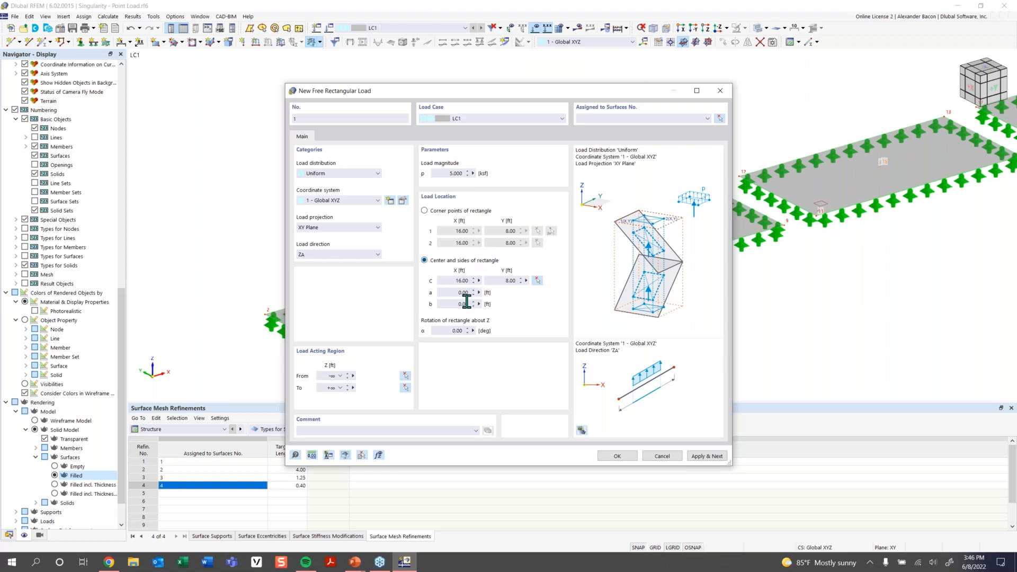
# Set both sides a and b of the rectangular load to 1.41 ft and accept the load definition.
pyautogui.click(457, 292)
pyautogui.write('2')
pyautogui.press('Tab')
pyautogui.write('2')
pyautogui.click(461, 292)
pyautogui.write('1.41')
pyautogui.click(458, 304)
pyautogui.write('1.41')
pyautogui.click(617, 457)
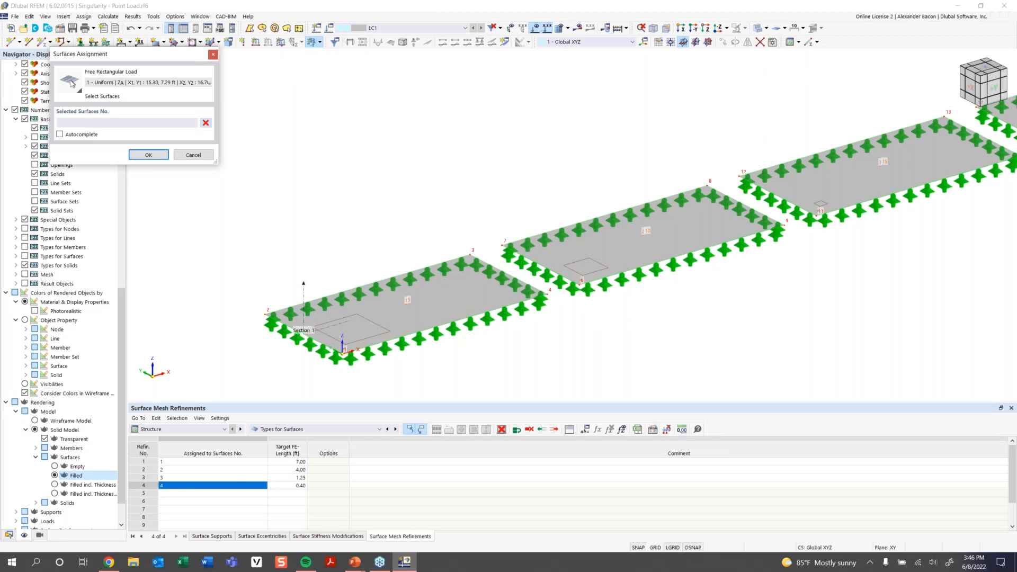
# Assign the free rectangular load to surfaces 1-4.
pyautogui.click(424, 303)
pyautogui.moveTo(602, 311); pyautogui.dragTo(479, 374, button='middle')
pyautogui.click(585, 295)
pyautogui.click(670, 264)
pyautogui.click(856, 201)
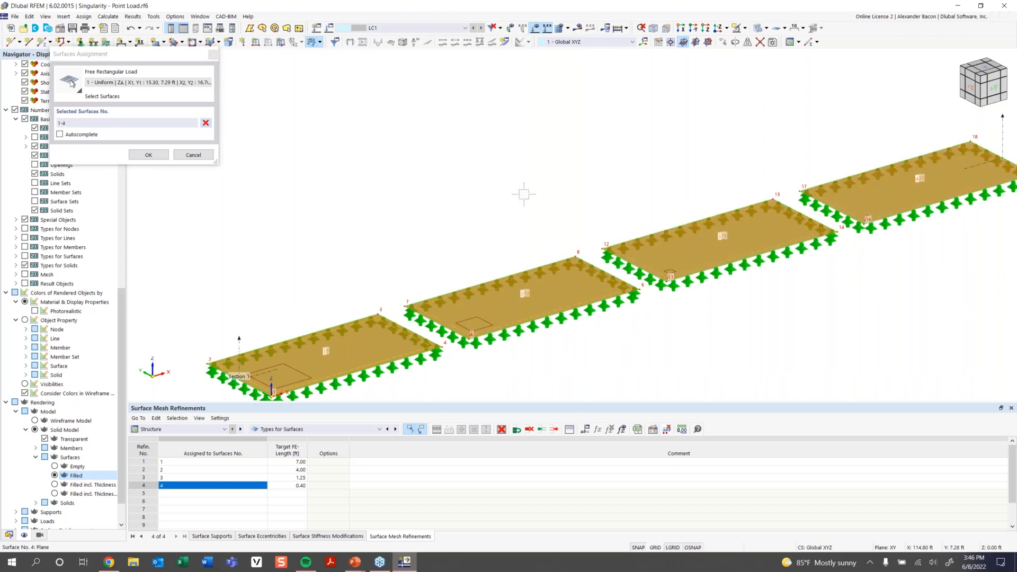
pyautogui.click(150, 155)
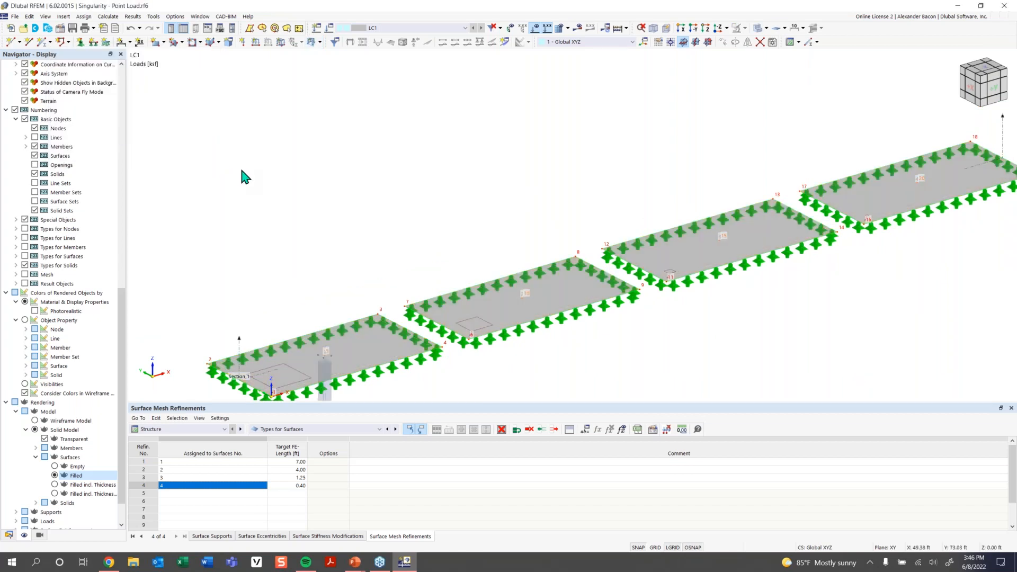
# Edit the free rectangular load on the first plate and re-centre it on the second plate's middle node.
pyautogui.scroll(-4, 461, 290)
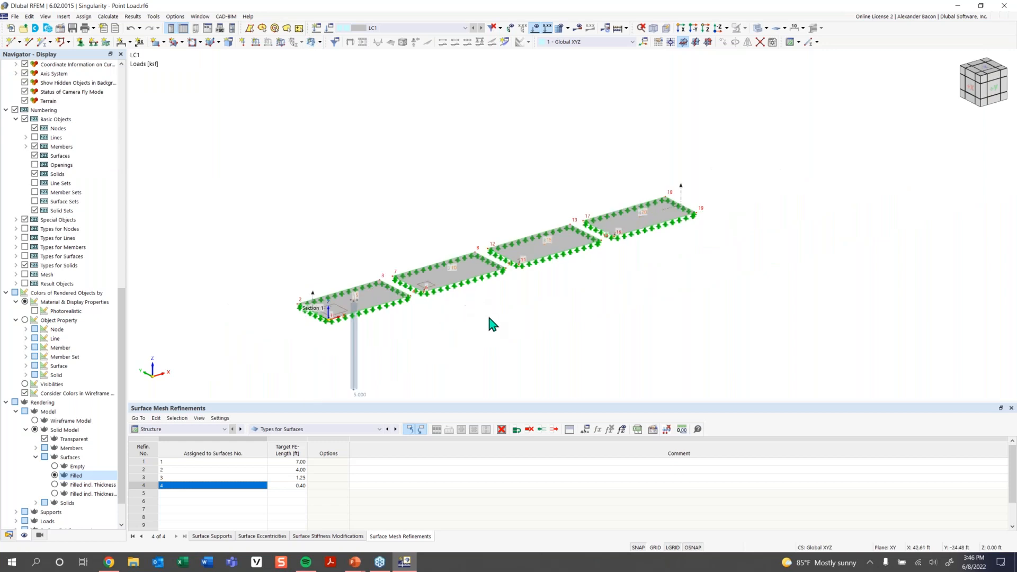
pyautogui.scroll(3, 420, 260)
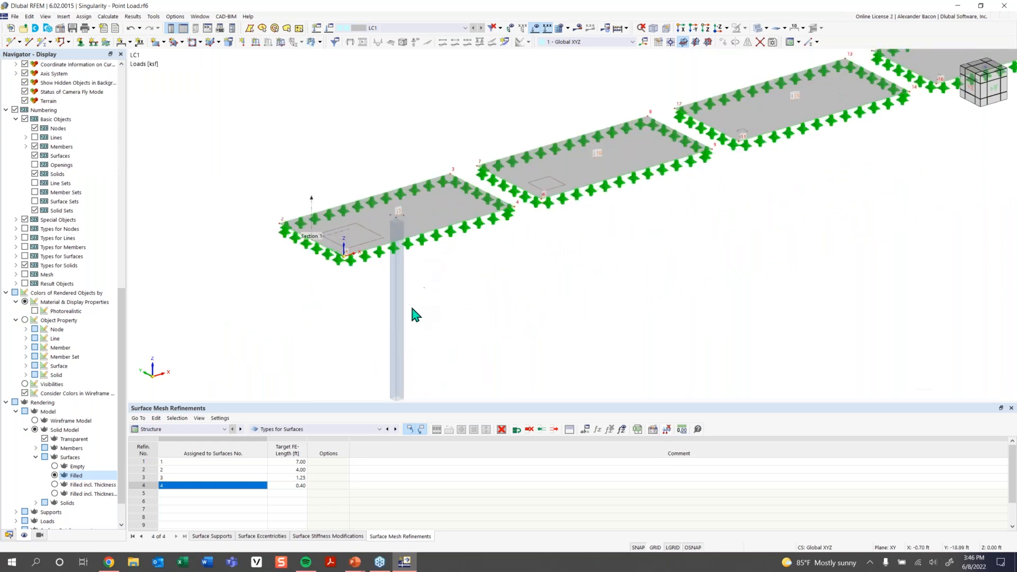
pyautogui.moveTo(404, 329); pyautogui.dragTo(407, 296, button='middle')
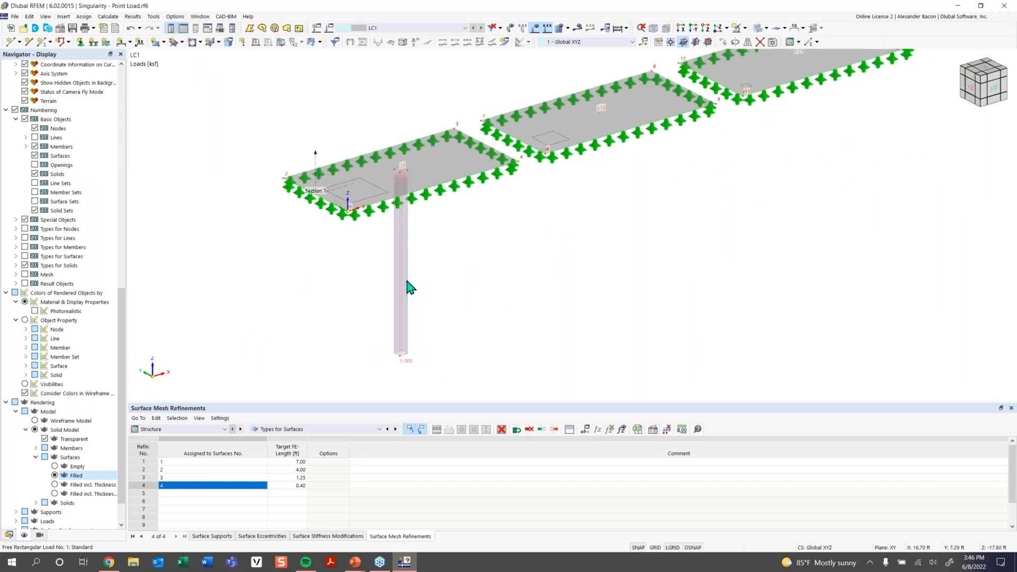
pyautogui.doubleClick(409, 287)
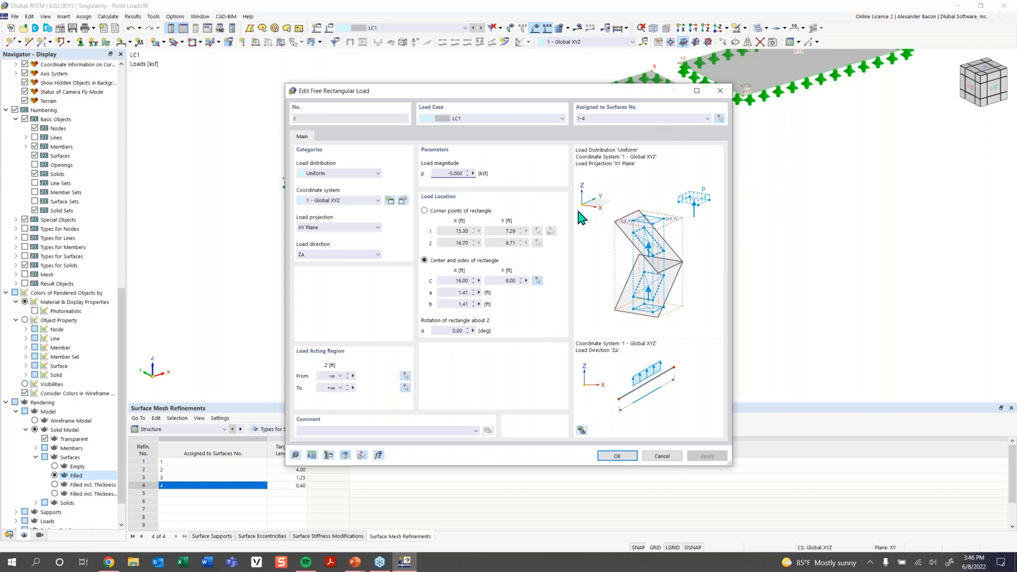
pyautogui.click(537, 281)
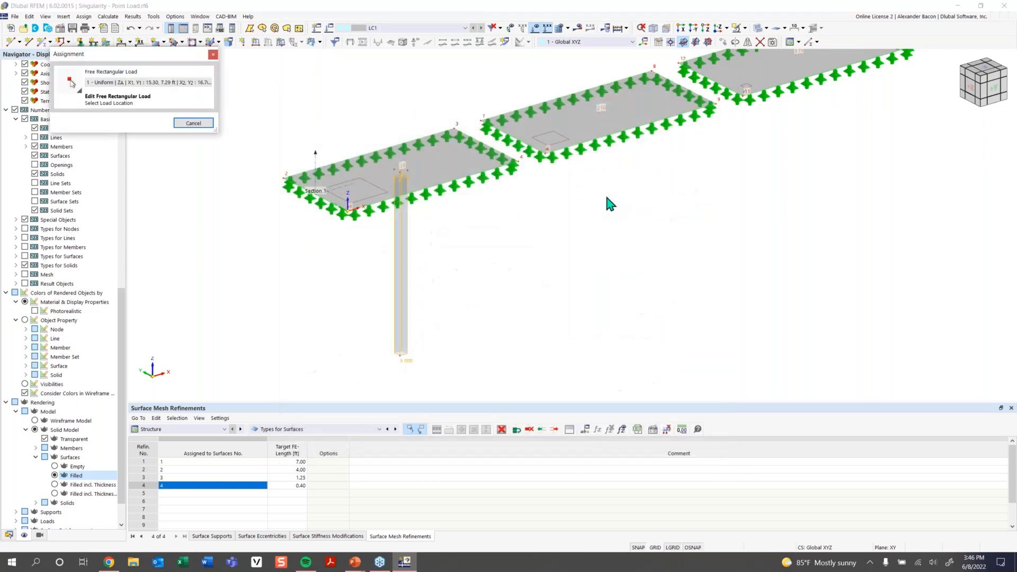
pyautogui.moveTo(557, 227); pyautogui.dragTo(387, 321, button='middle')
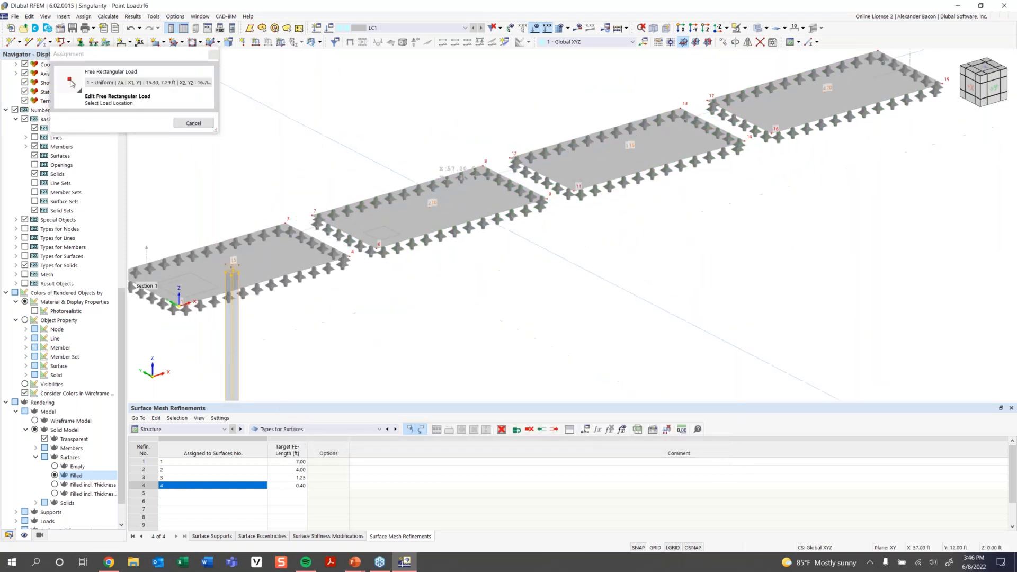
pyautogui.click(430, 206)
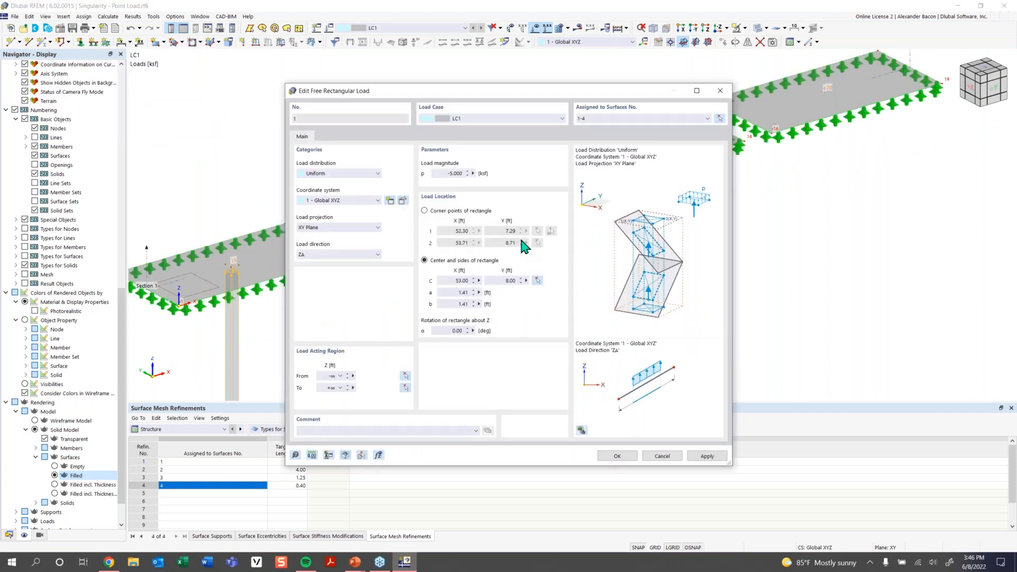
# Set the rectangular load's centre back to the first plate's middle node and accept the load.
pyautogui.click(536, 280)
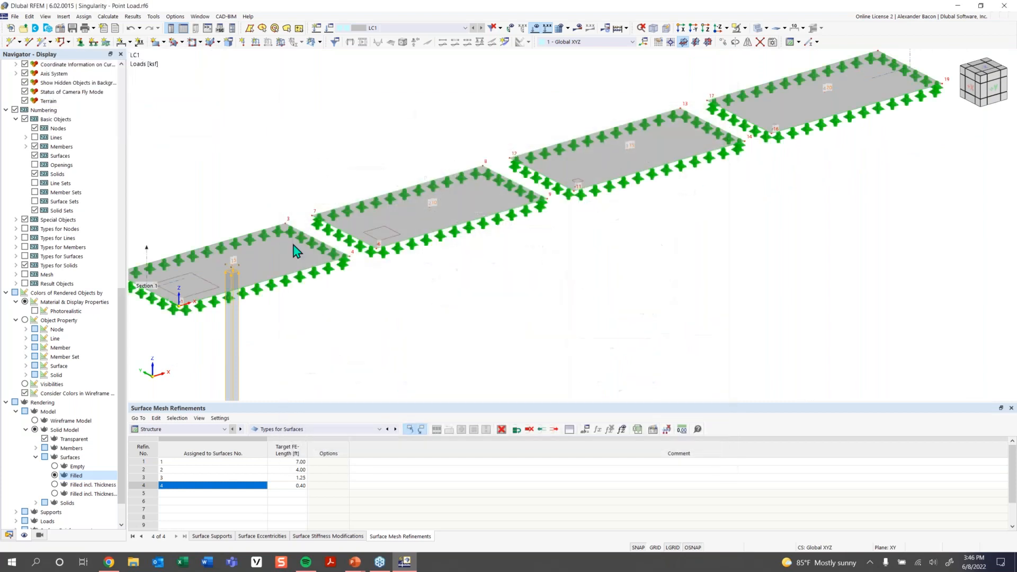
pyautogui.click(232, 271)
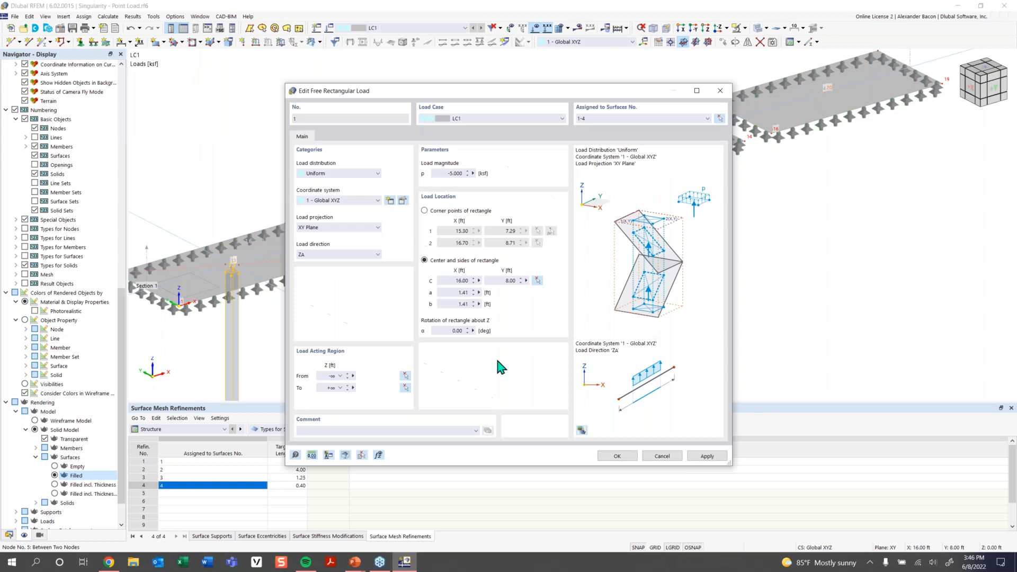
pyautogui.click(618, 456)
# Copy the first plate's free rectangular load onto the middle of each of the other three plates.
pyautogui.scroll(-2, 311, 311)
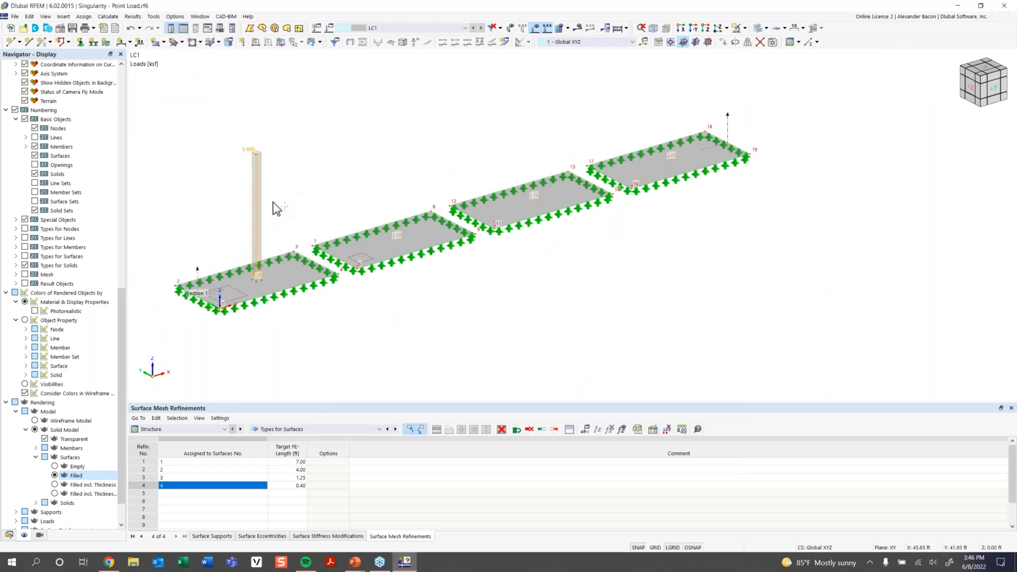
pyautogui.keyDown('ctrl'); pyautogui.moveTo(258, 227); pyautogui.dragTo(395, 242); pyautogui.keyUp('ctrl')
pyautogui.keyDown('ctrl'); pyautogui.moveTo(395, 193); pyautogui.dragTo(535, 203); pyautogui.keyUp('ctrl')
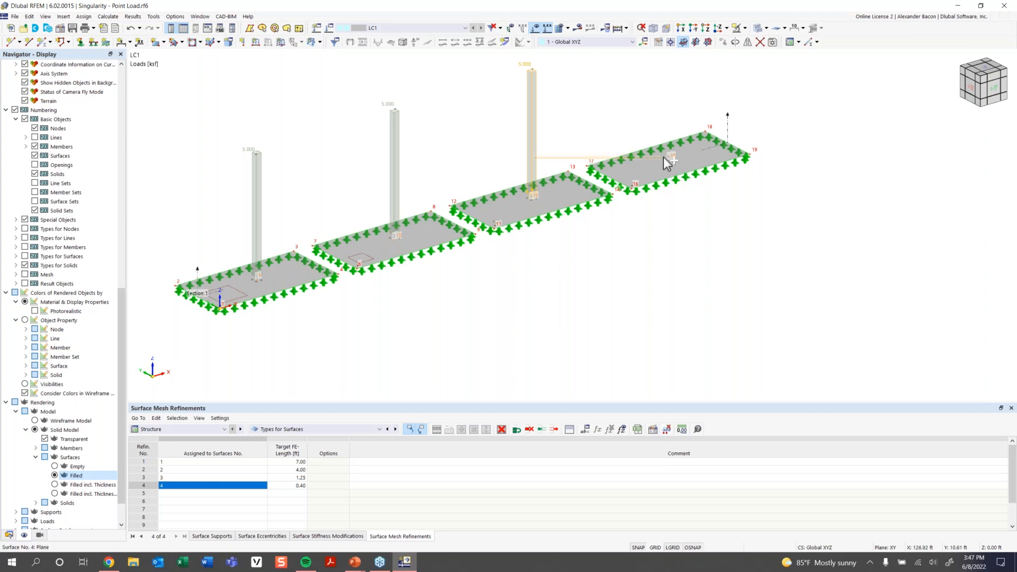
pyautogui.keyDown('ctrl'); pyautogui.moveTo(531, 142); pyautogui.dragTo(667, 159); pyautogui.keyUp('ctrl')
# Calculate load case LC1 and display the mx surface moment results on the four plates.
pyautogui.scroll(-1, 672, 230)
pyautogui.moveTo(672, 256)
pyautogui.mouseDown(button='middle')
pyautogui.moveTo(673, 271)
pyautogui.moveTo(658, 268)
pyautogui.mouseUp(button='middle')
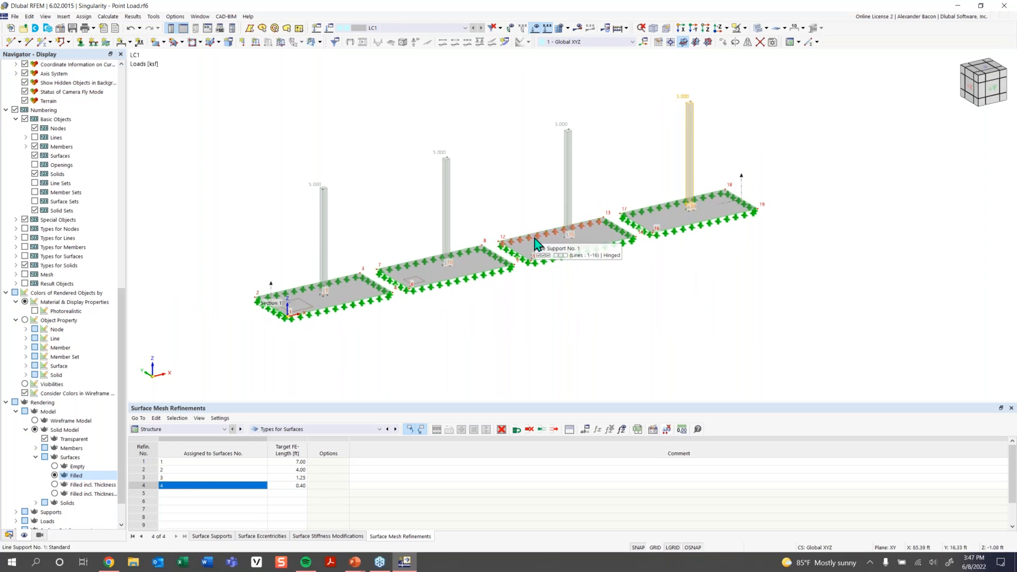
pyautogui.click(616, 28)
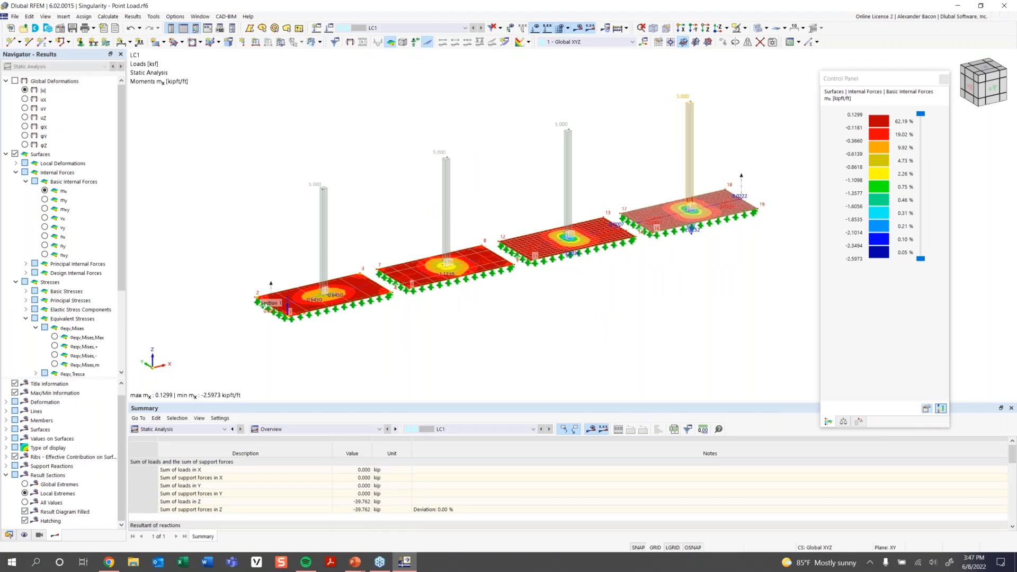
pyautogui.scroll(-1, 607, 286)
pyautogui.moveTo(606, 286); pyautogui.dragTo(578, 286, button='middle')
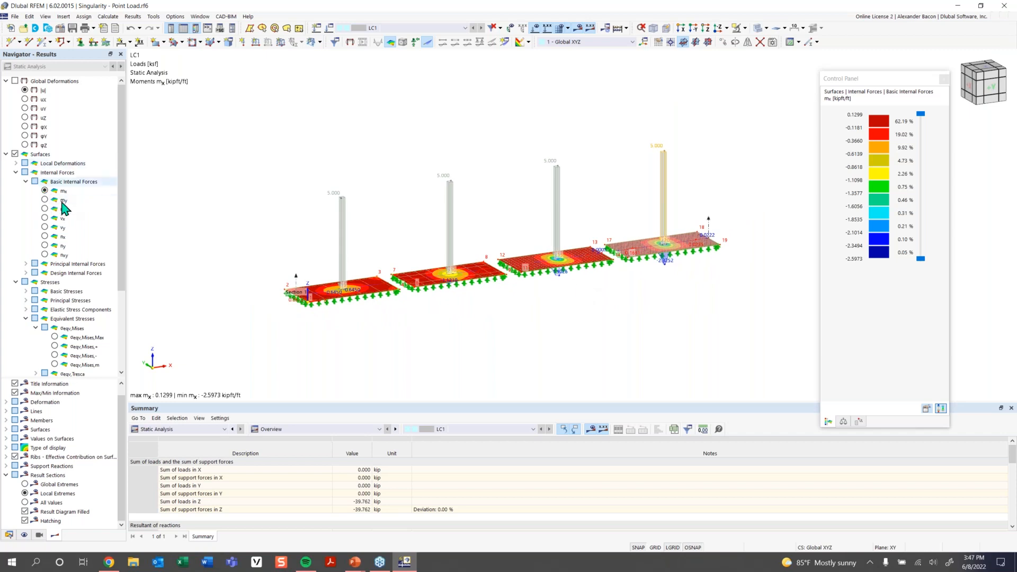
pyautogui.scroll(-4, 68, 344)
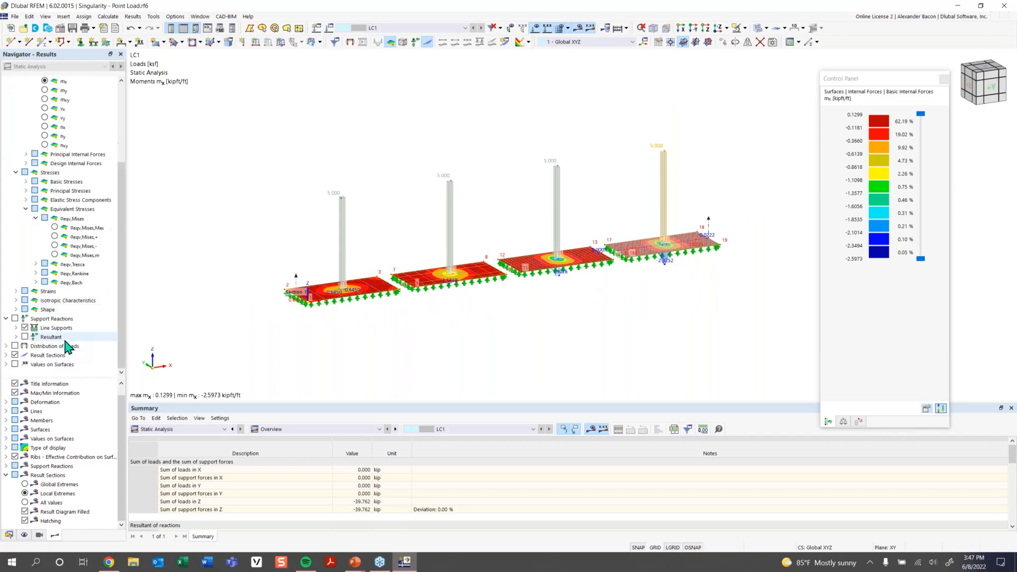
pyautogui.scroll(1, 424, 316)
# Compare the mx moment diagrams along the result section under the four area loads in elevation.
pyautogui.keyDown('ctrl'); pyautogui.moveTo(424, 316); pyautogui.dragTo(405, 280, button='middle'); pyautogui.keyUp('ctrl')
pyautogui.moveTo(615, 318); pyautogui.dragTo(559, 323, button='middle')
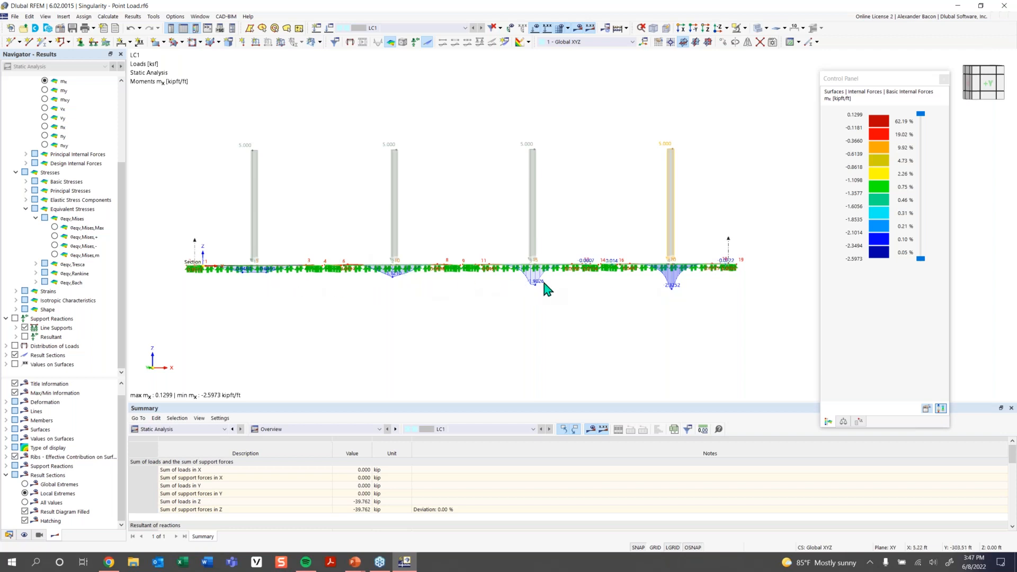
pyautogui.scroll(5, 527, 288)
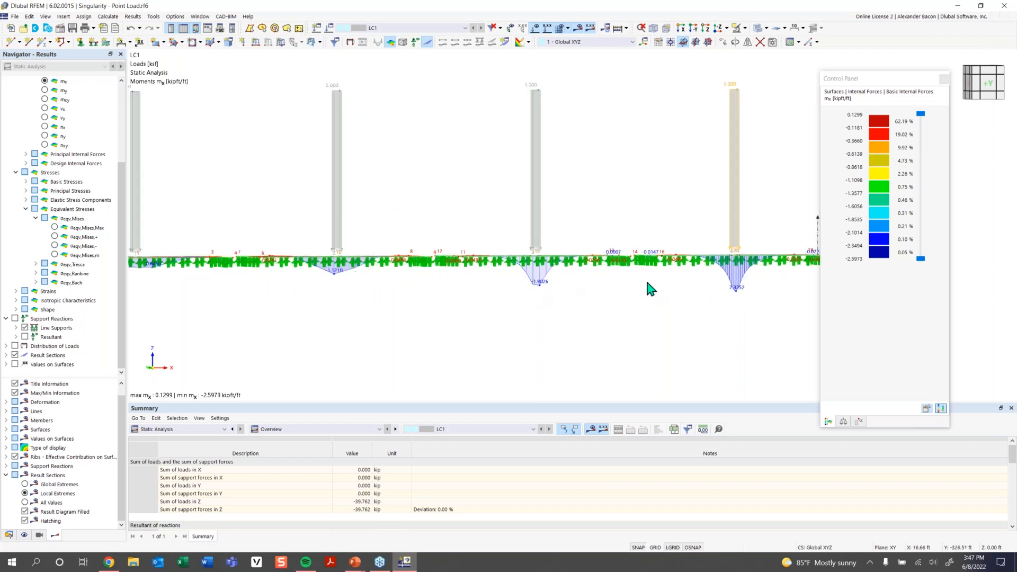
pyautogui.scroll(1, 466, 295)
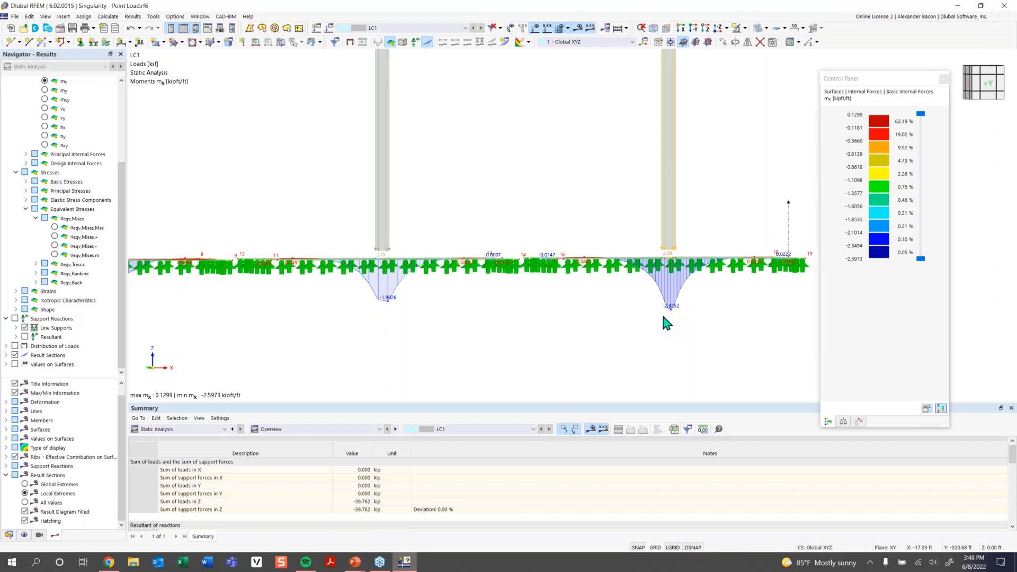
pyautogui.keyDown('ctrl'); pyautogui.moveTo(591, 307); pyautogui.dragTo(411, 246, button='middle'); pyautogui.keyUp('ctrl')
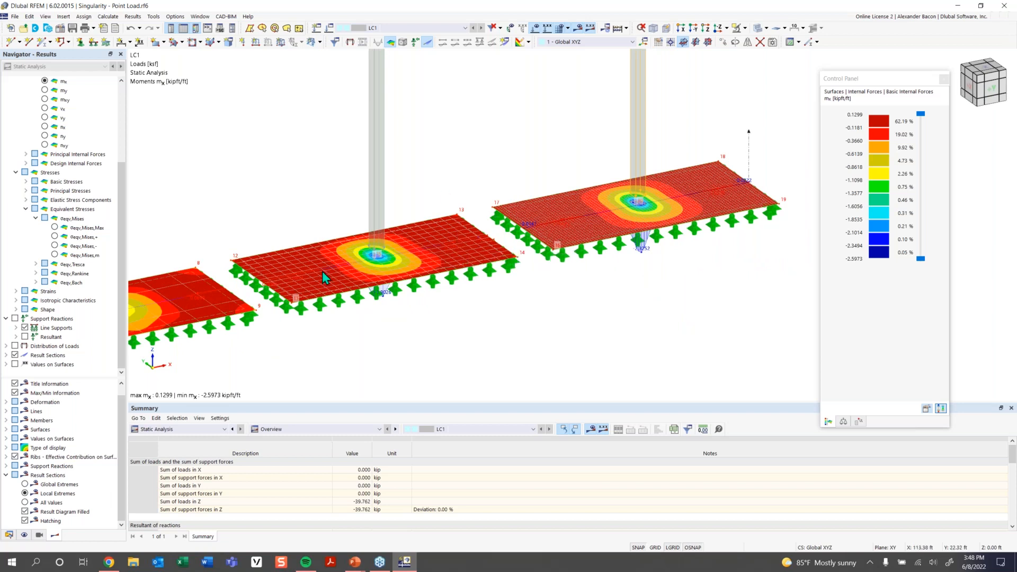
# Examine the mx contours and mesh under the area loads on the third and fourth plates up close.
pyautogui.scroll(2, 378, 255)
pyautogui.scroll(1, 378, 255)
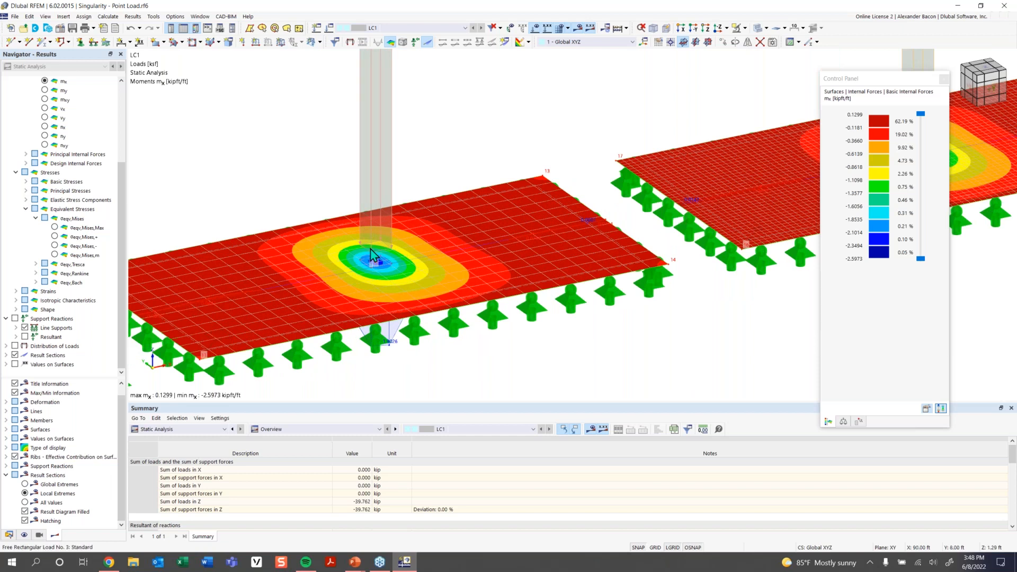
pyautogui.scroll(2, 426, 242)
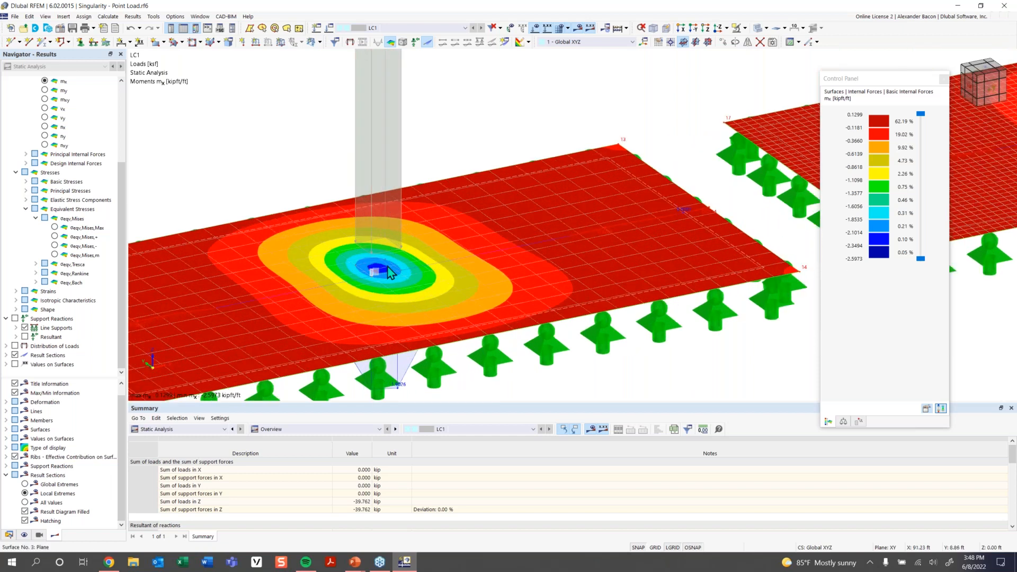
pyautogui.scroll(2, 391, 270)
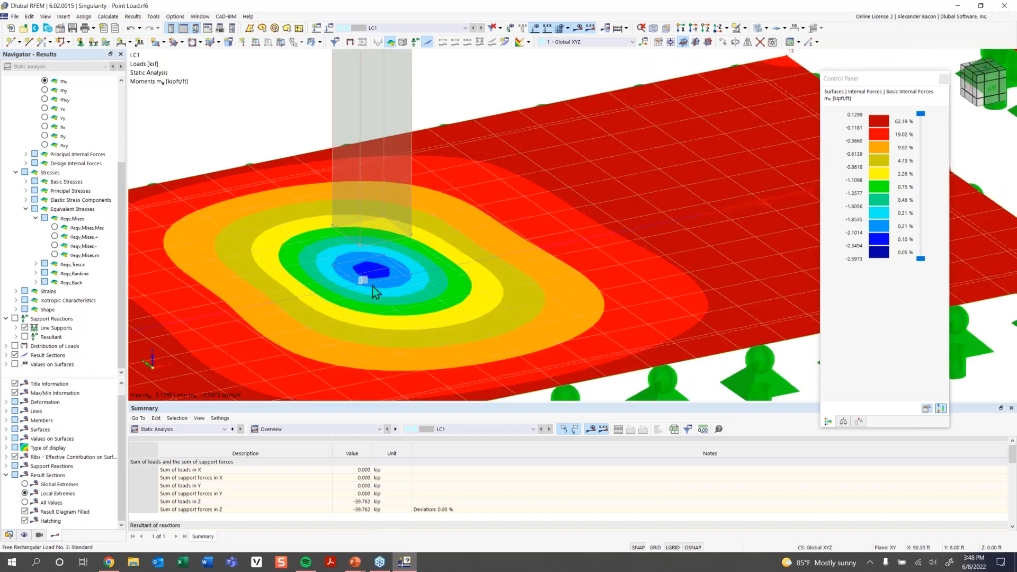
pyautogui.scroll(-4, 373, 287)
pyautogui.moveTo(678, 260); pyautogui.dragTo(413, 330, button='middle')
pyautogui.scroll(5, 454, 285)
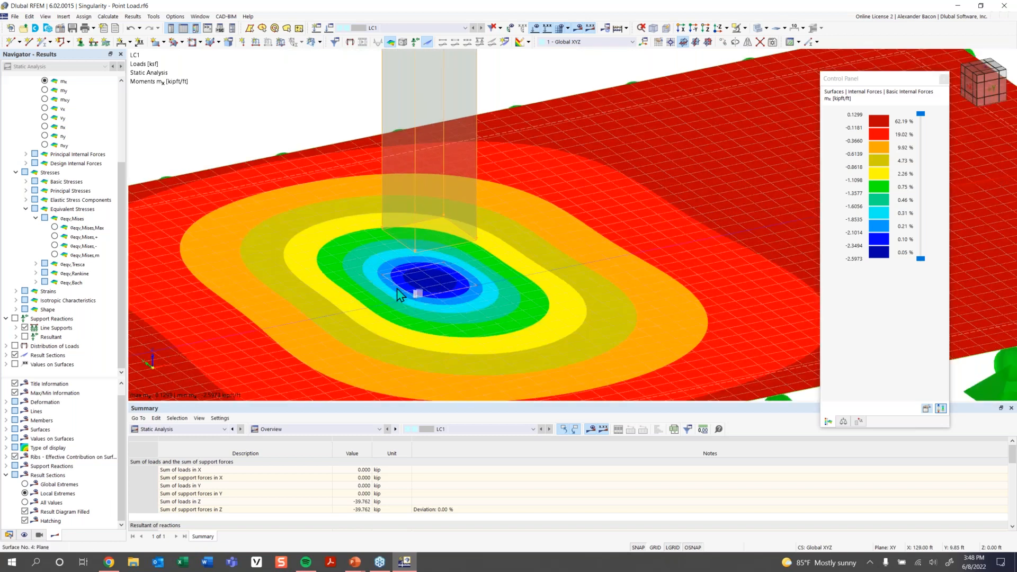
pyautogui.scroll(-4, 416, 283)
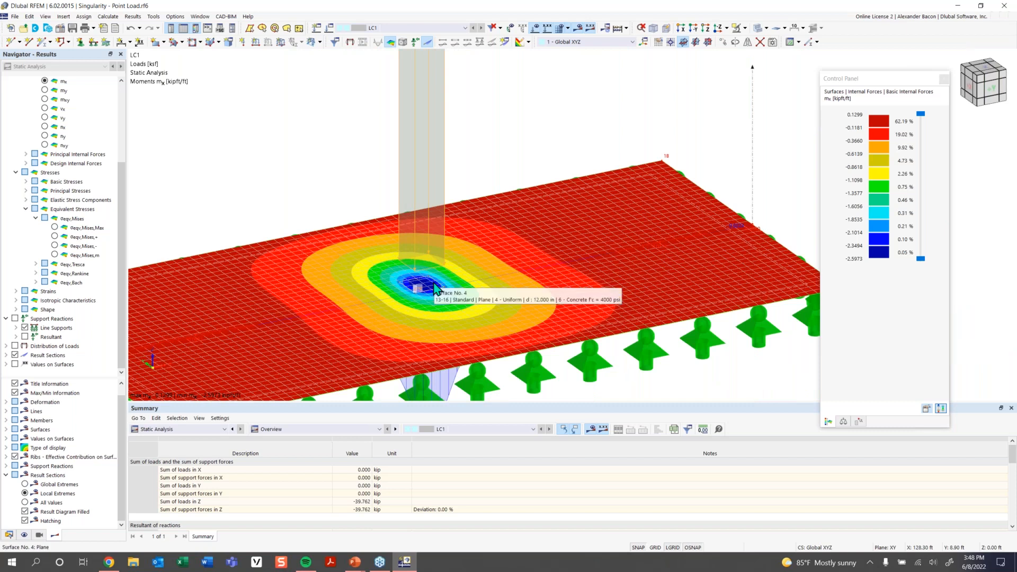
pyautogui.scroll(-3, 415, 304)
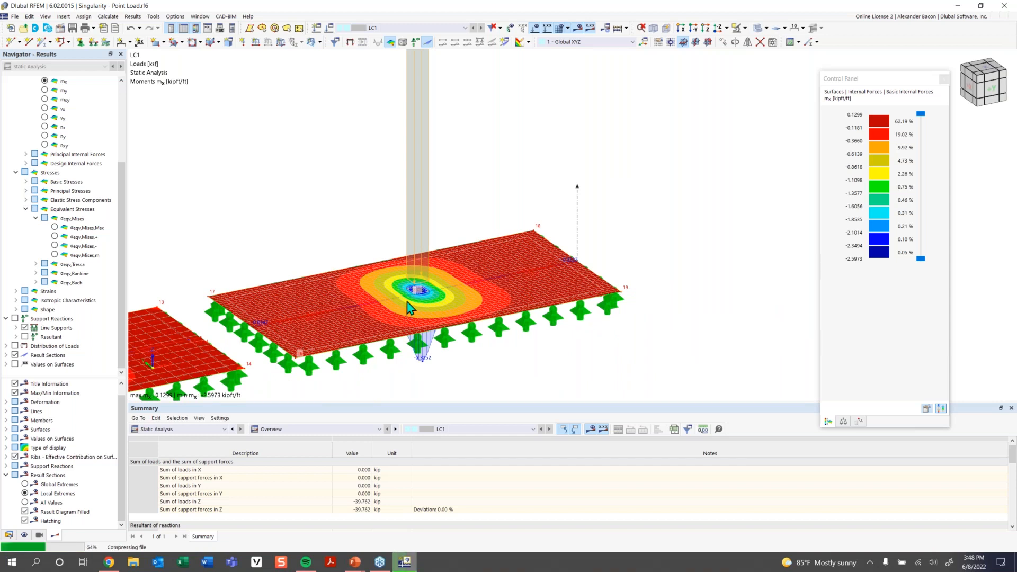
pyautogui.keyDown('ctrl'); pyautogui.moveTo(414, 304); pyautogui.dragTo(541, 277, button='middle'); pyautogui.keyUp('ctrl')
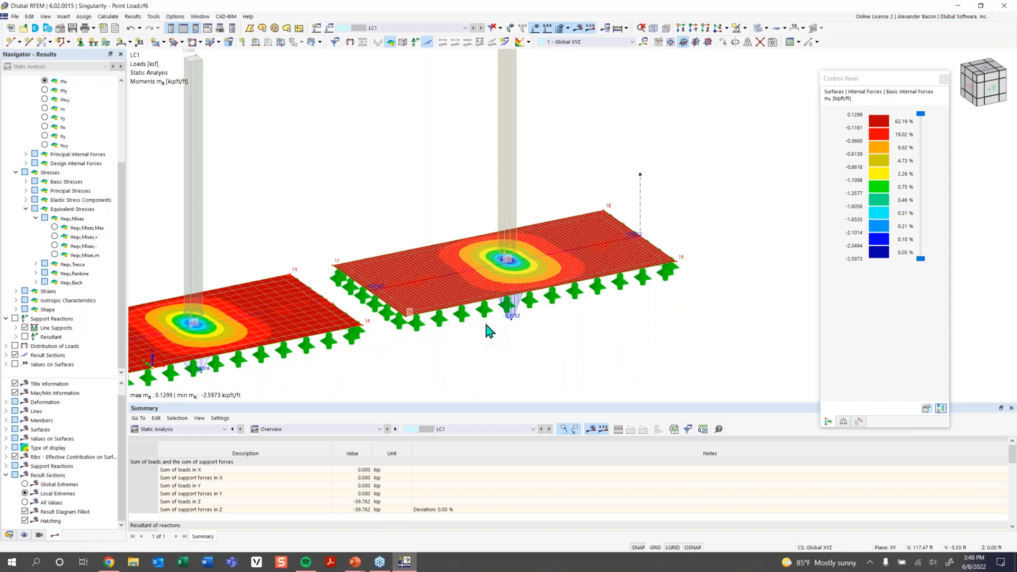
# Open the result diagrams for the result section running through the four plates.
pyautogui.scroll(-5, 474, 324)
pyautogui.keyDown('ctrl'); pyautogui.moveTo(411, 345); pyautogui.dragTo(398, 324, button='middle'); pyautogui.keyUp('ctrl')
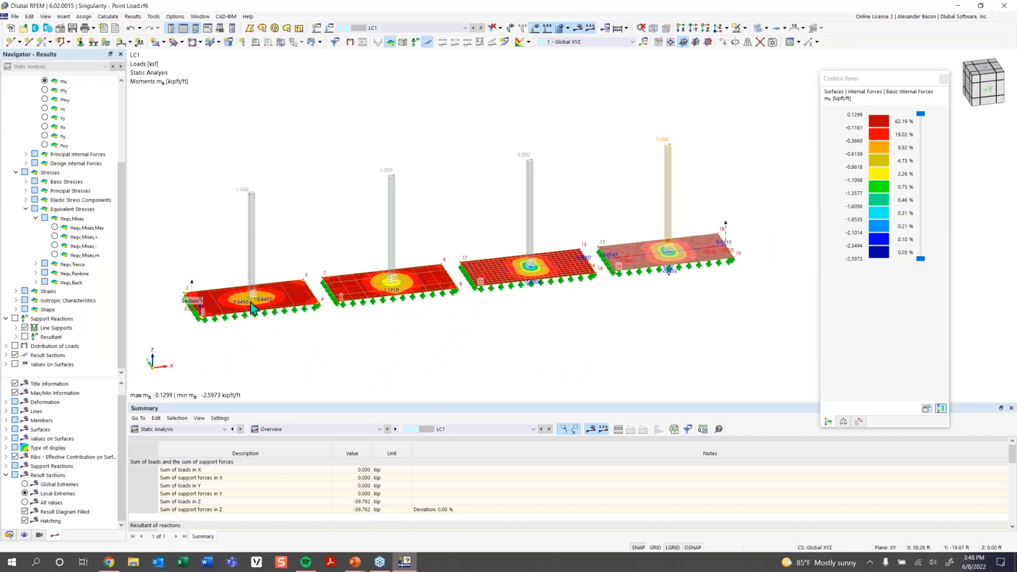
pyautogui.rightClick(192, 293)
pyautogui.click(250, 337)
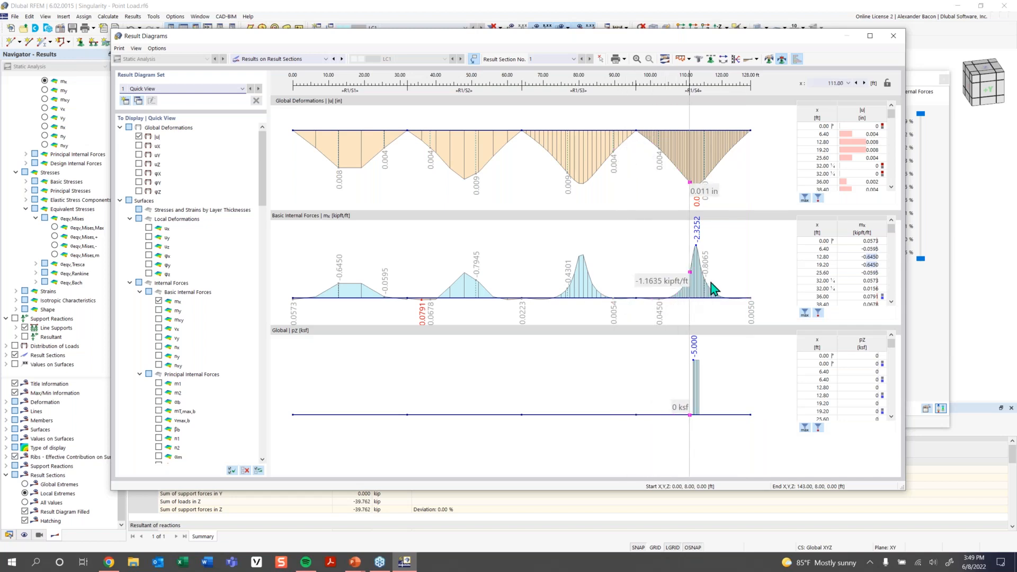
# Add an active smooth range with constant distribution to the result diagrams, starting at 111.295 ft and ending at 112.71 ft.
pyautogui.click(769, 60)
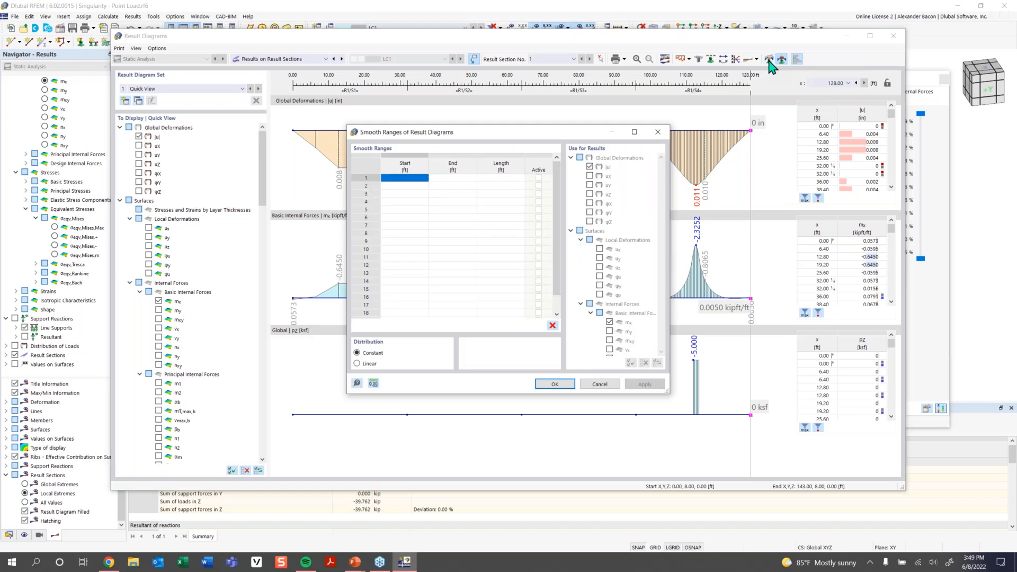
pyautogui.click(408, 179)
pyautogui.moveTo(431, 132); pyautogui.dragTo(421, 324)
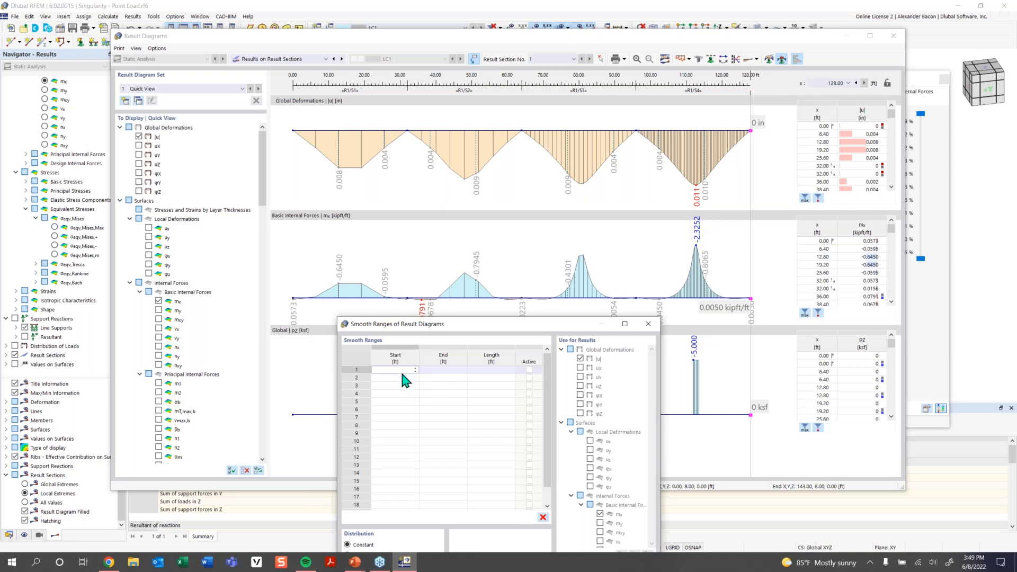
pyautogui.write('11')
pyautogui.write('.295')
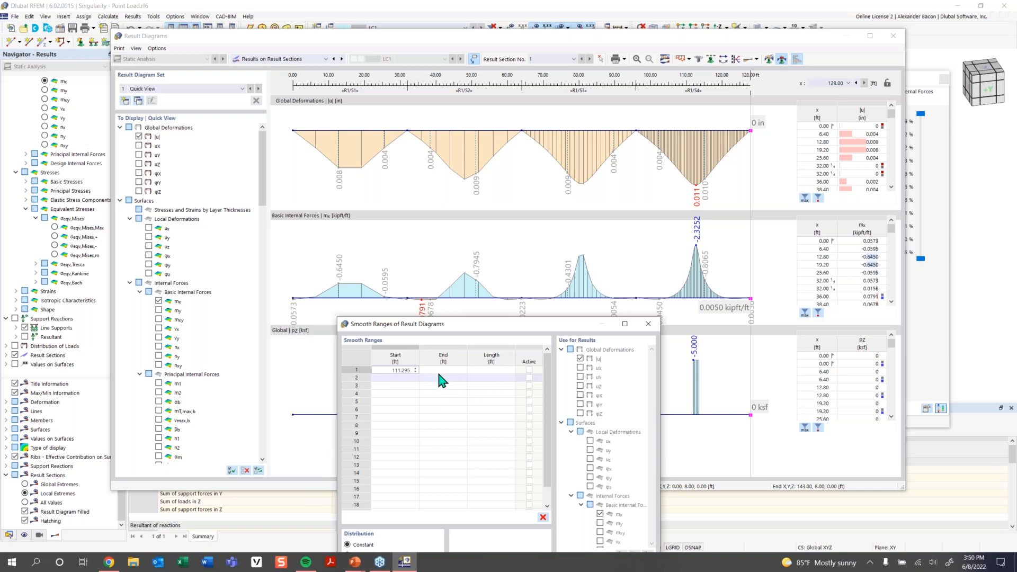
pyautogui.click(465, 370)
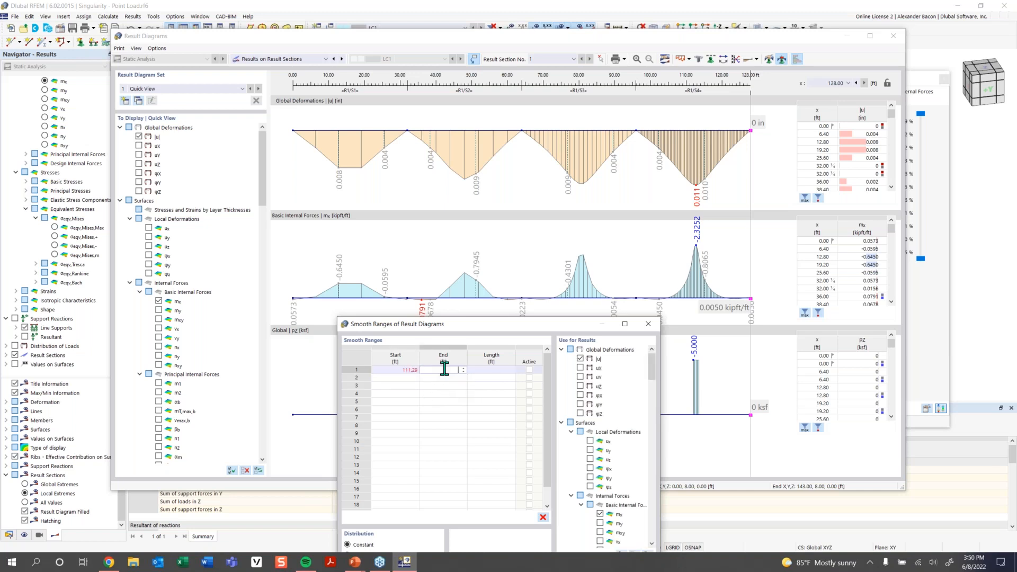
pyautogui.click(480, 369)
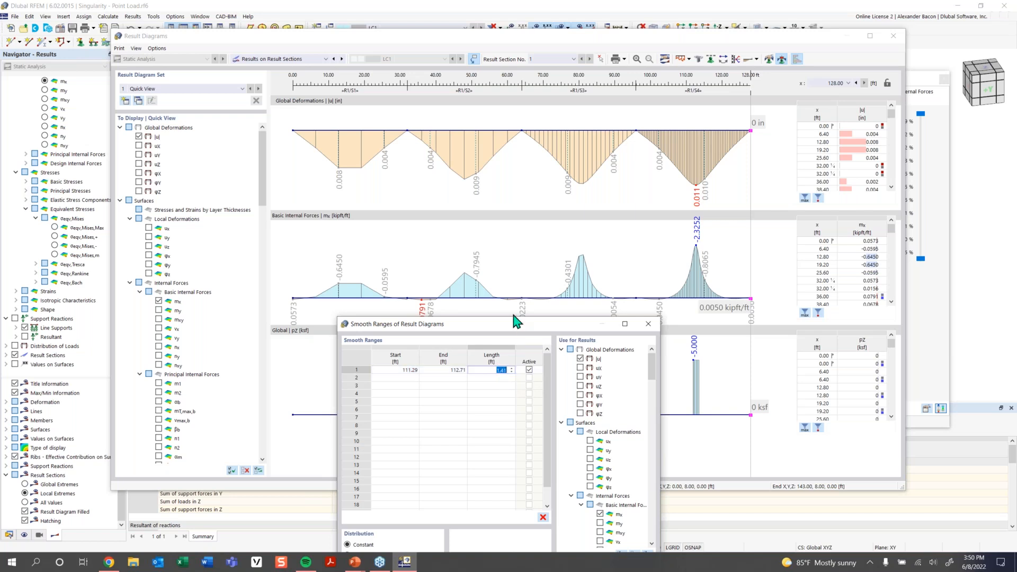
pyautogui.moveTo(518, 325); pyautogui.dragTo(459, 232)
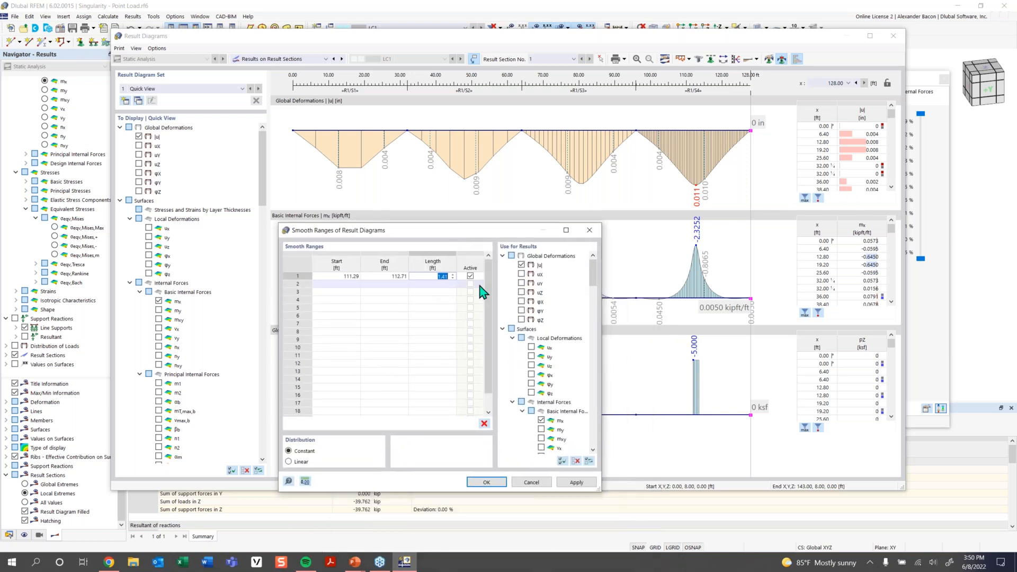
pyautogui.click(491, 482)
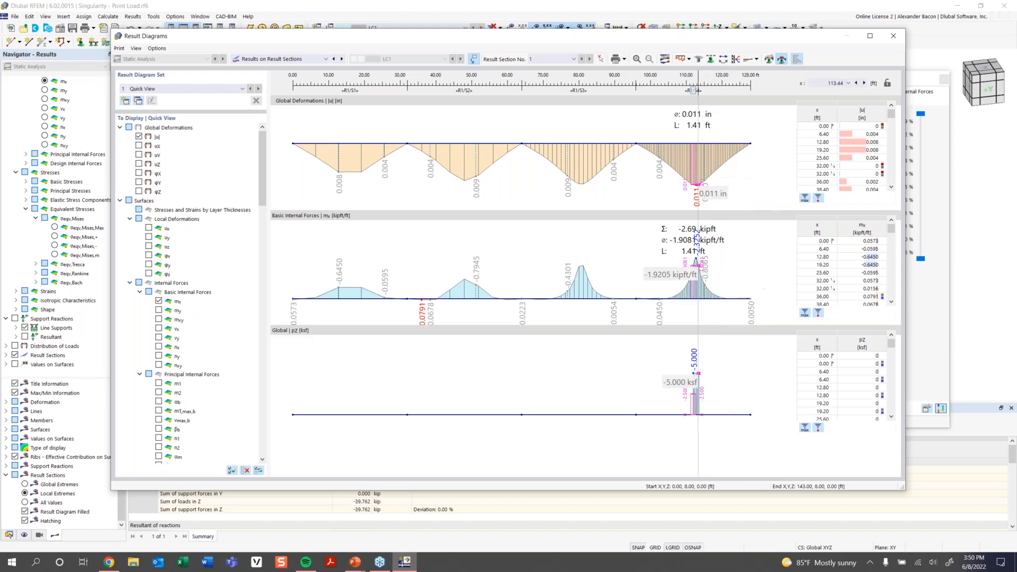
# Shift the smooth range along the result section to centre it over the area load on the fourth plate, and close the result diagrams.
pyautogui.moveTo(693, 91)
pyautogui.mouseDown()
pyautogui.moveTo(564, 92)
pyautogui.moveTo(697, 90)
pyautogui.mouseUp()
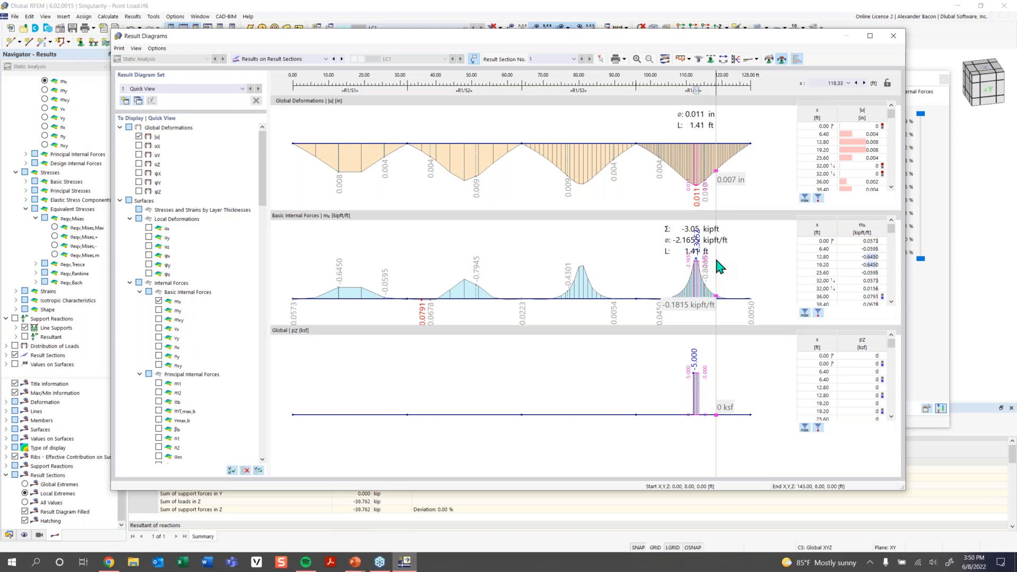
pyautogui.click(698, 92)
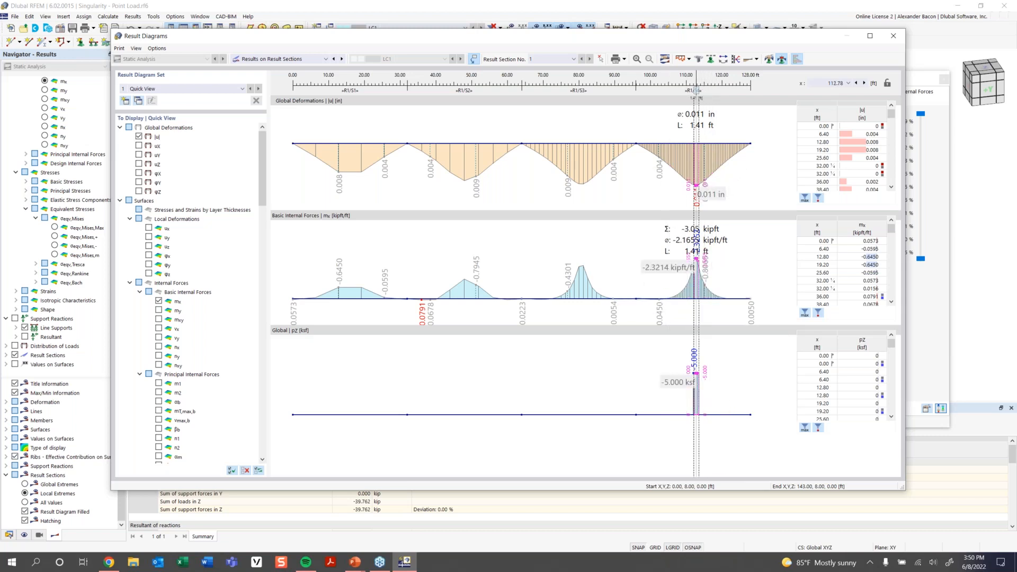
pyautogui.moveTo(697, 90); pyautogui.dragTo(696, 90)
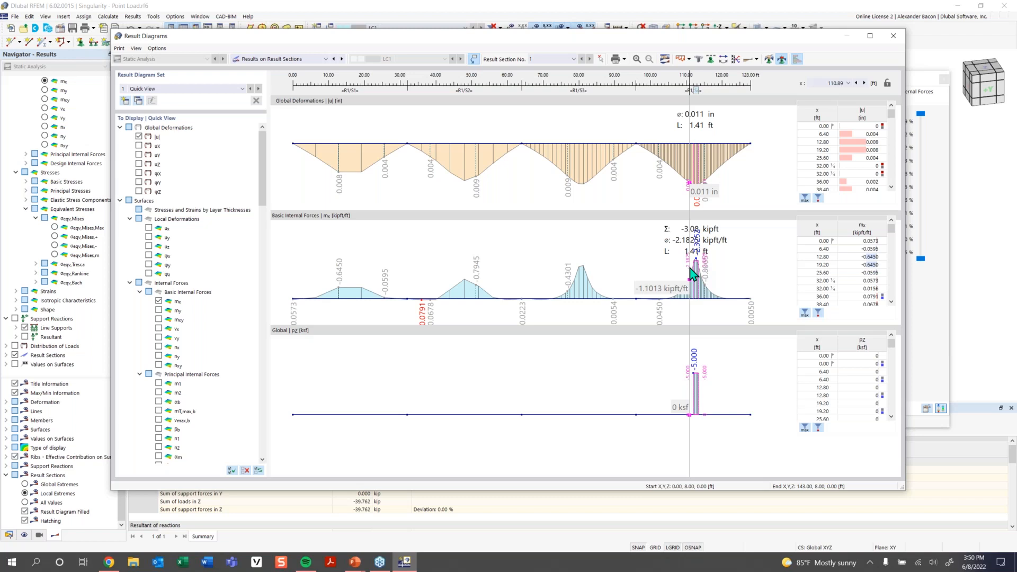
pyautogui.click(893, 36)
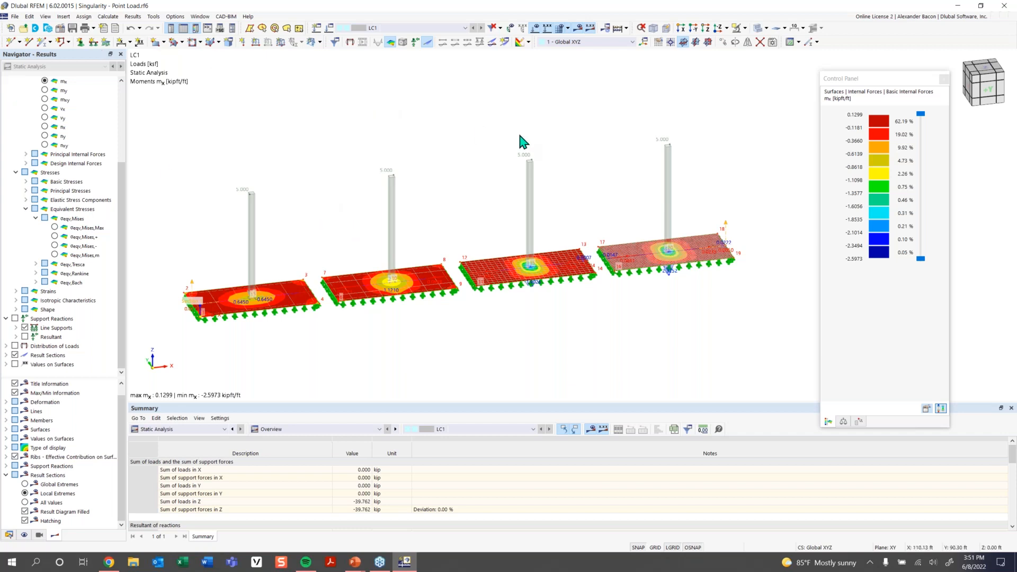
# Open the model 08_Singularity - Nodal Supports.rf6 in a maximized window and view its mx section diagrams in elevation.
pyautogui.click(21, 33)
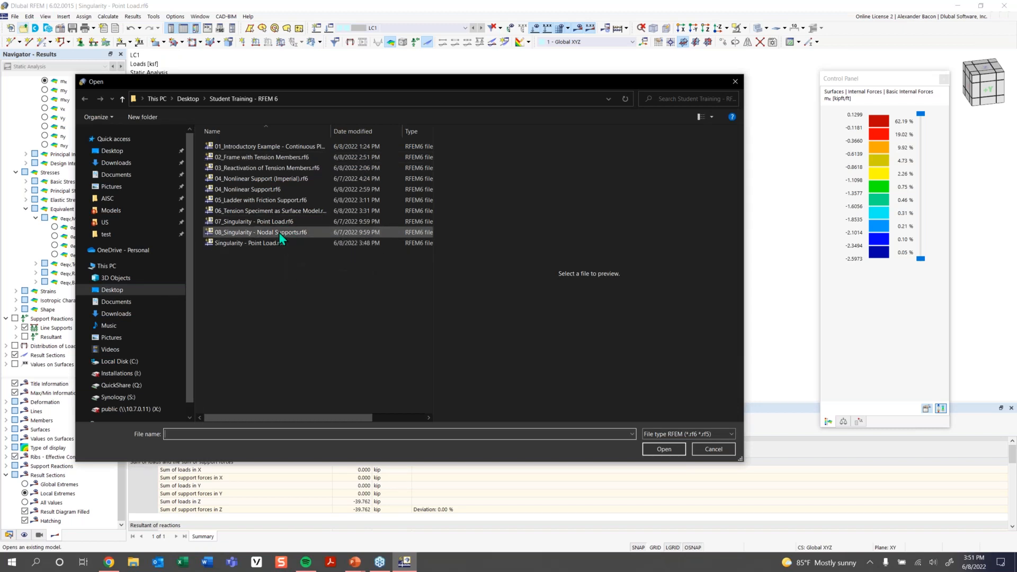
pyautogui.click(279, 232)
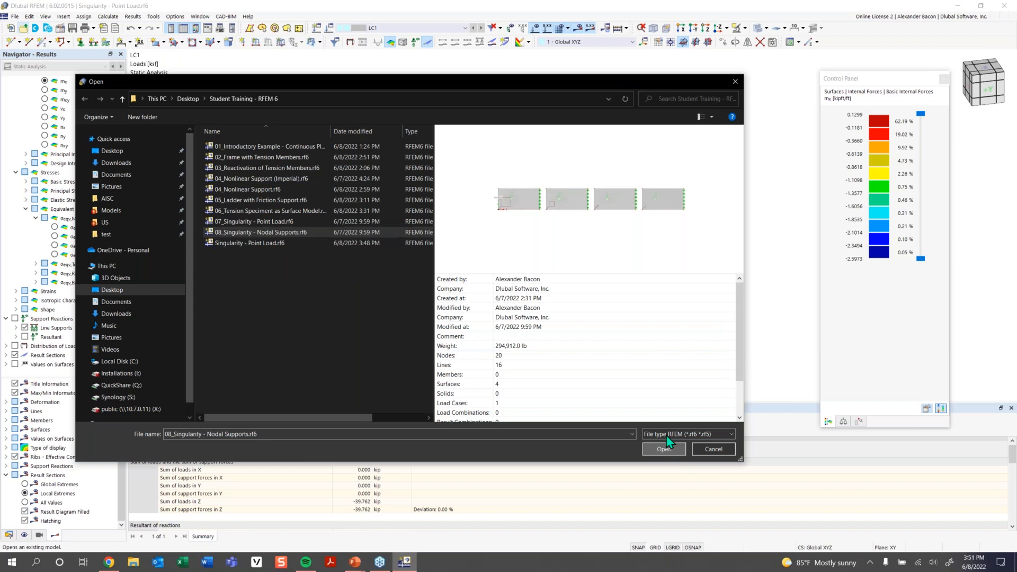
pyautogui.click(667, 449)
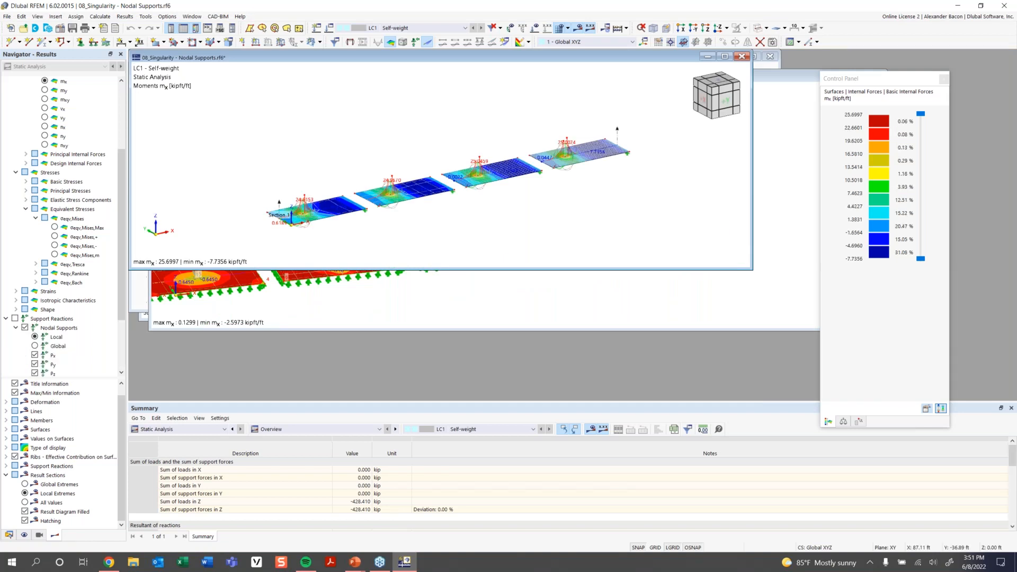
pyautogui.click(724, 56)
pyautogui.scroll(4, 509, 311)
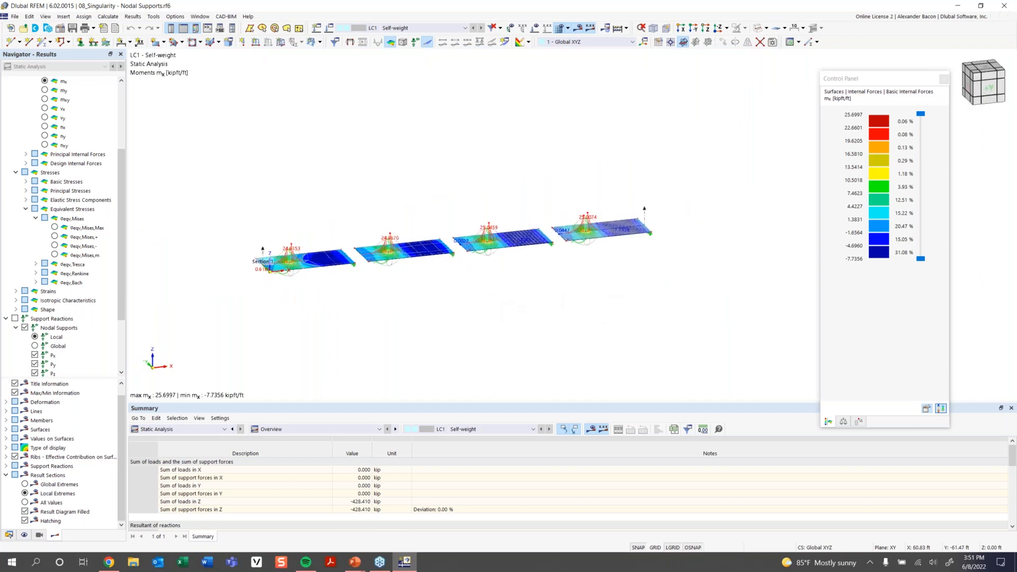
pyautogui.scroll(1, 352, 245)
pyautogui.moveTo(739, 278); pyautogui.dragTo(689, 292, button='middle')
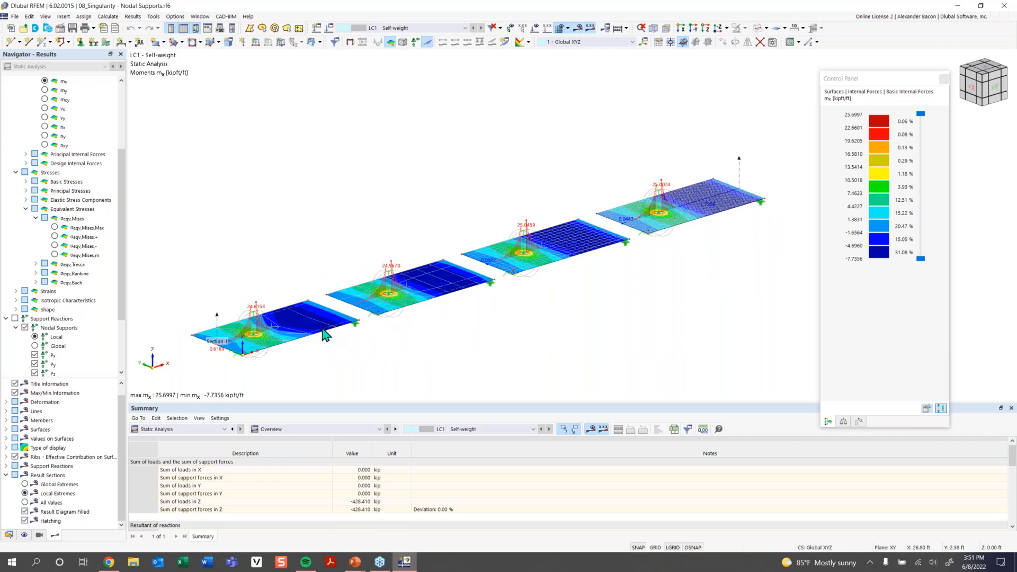
pyautogui.keyDown('ctrl'); pyautogui.moveTo(410, 331); pyautogui.dragTo(417, 286, button='middle'); pyautogui.keyUp('ctrl')
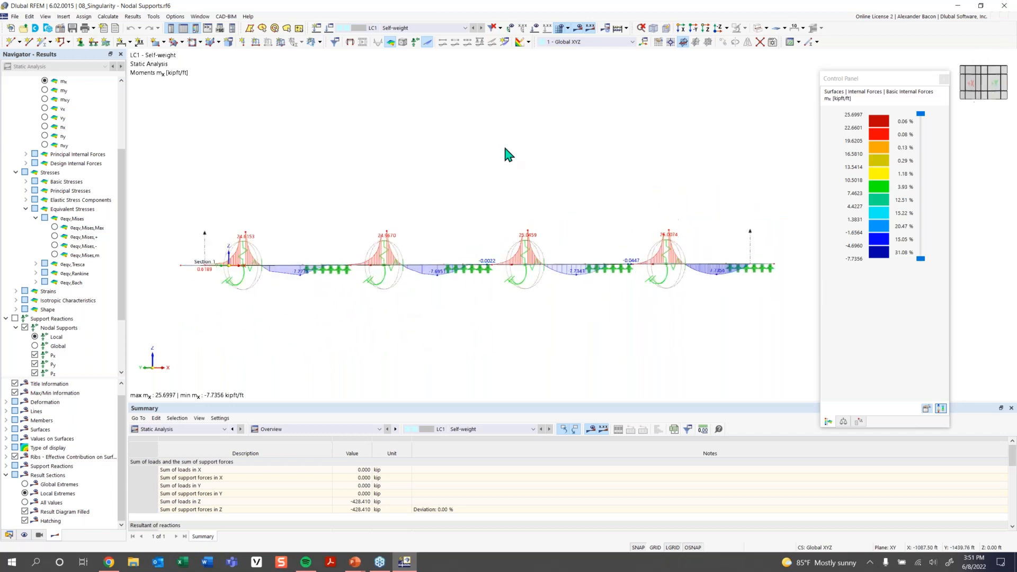
# Hide the results and examine the nodal supports, line supports and refined mesh on the four plates up close.
pyautogui.click(577, 29)
pyautogui.rightClick(525, 250)
pyautogui.moveTo(585, 332); pyautogui.dragTo(548, 333)
pyautogui.click(412, 194)
pyautogui.keyDown('ctrl'); pyautogui.moveTo(411, 194); pyautogui.dragTo(420, 226, button='middle'); pyautogui.keyUp('ctrl')
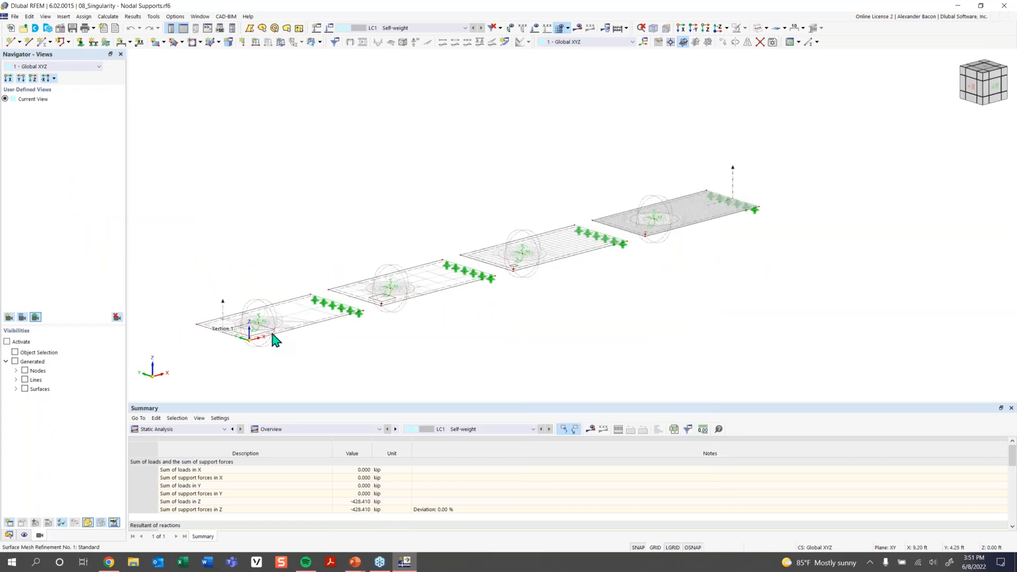
pyautogui.keyDown('ctrl'); pyautogui.moveTo(397, 320); pyautogui.dragTo(387, 333, button='middle'); pyautogui.keyUp('ctrl')
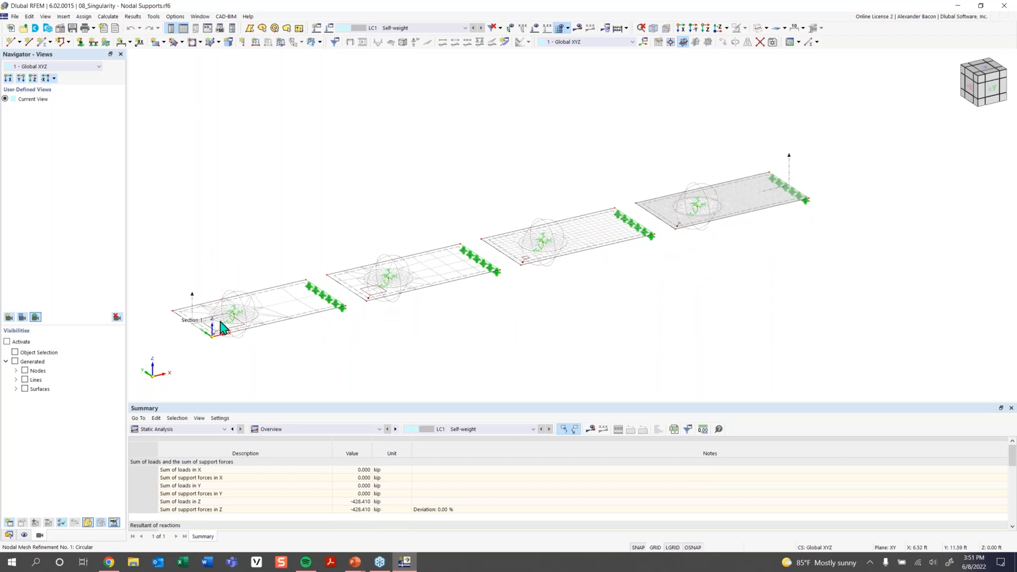
pyautogui.scroll(2, 223, 322)
pyautogui.moveTo(232, 326); pyautogui.dragTo(289, 318, button='middle')
pyautogui.scroll(-1, 599, 258)
pyautogui.scroll(1, 587, 259)
pyautogui.scroll(1, 316, 325)
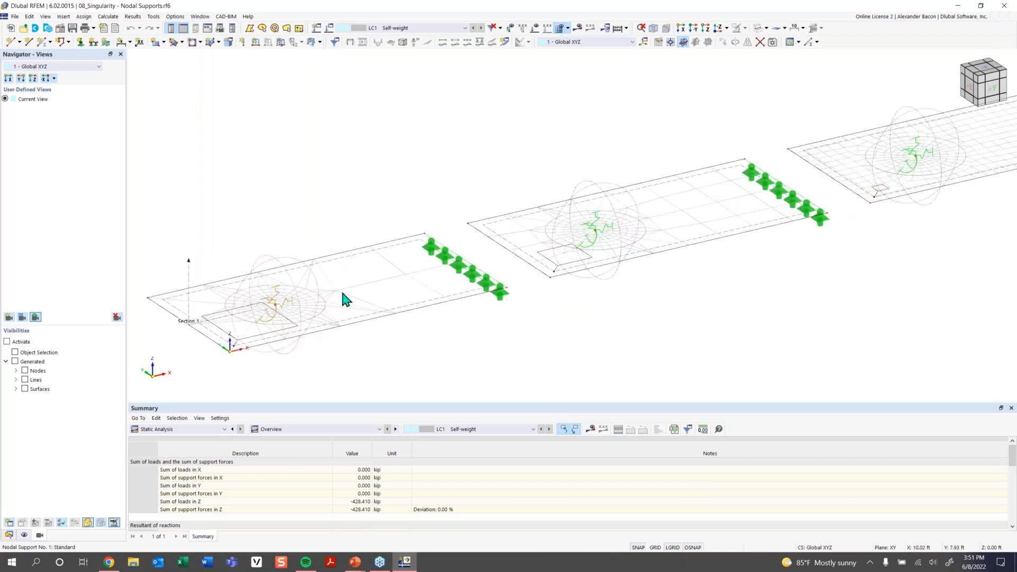
# Display the LC1 self-weight surface loads on the plates.
pyautogui.click(535, 27)
pyautogui.scroll(-1, 470, 195)
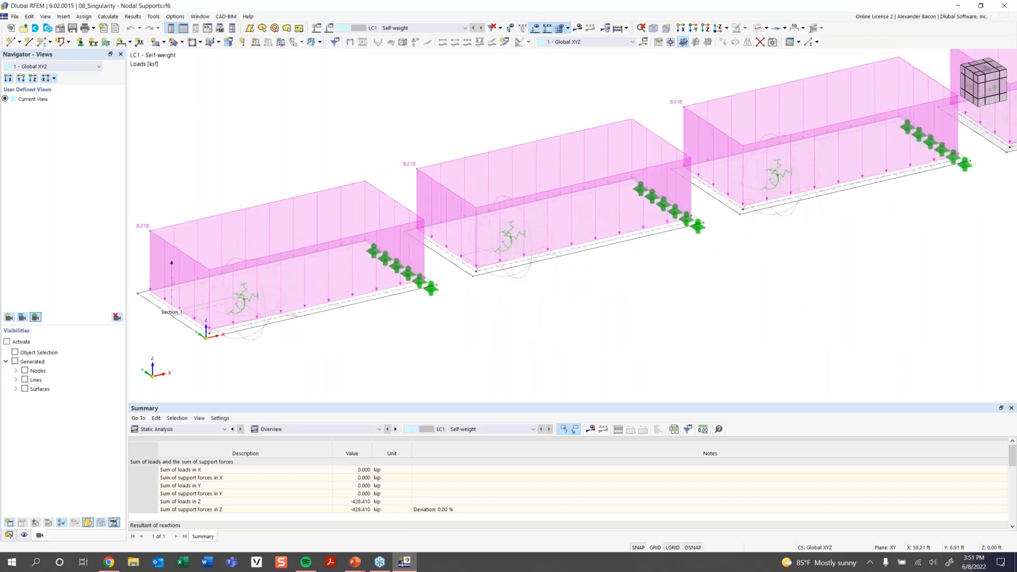
pyautogui.scroll(-1, 356, 199)
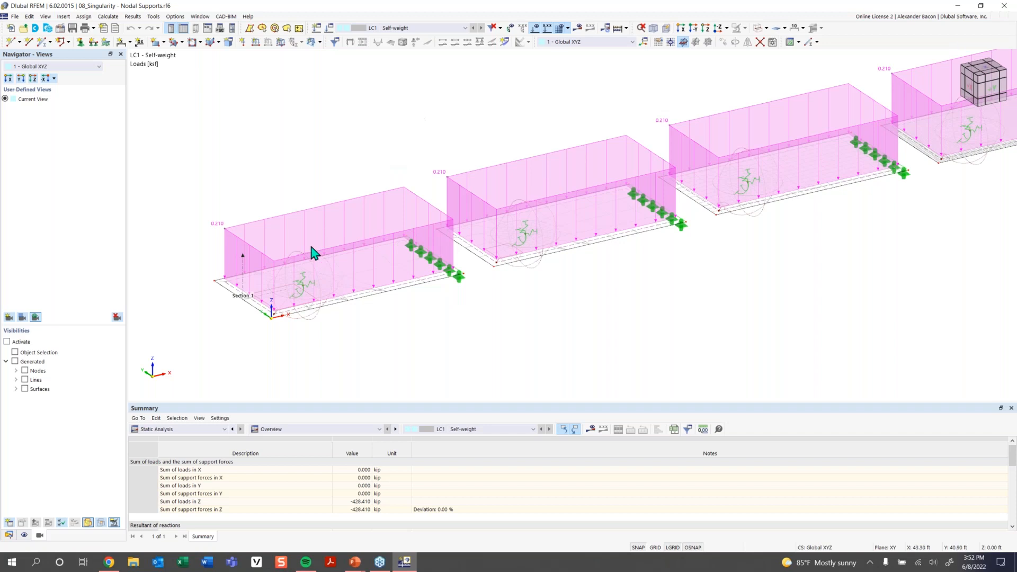
# Review the support definition at node 5 on the first plate, including its spring constants and fictitious column stiffness option.
pyautogui.doubleClick(307, 293)
pyautogui.click(359, 159)
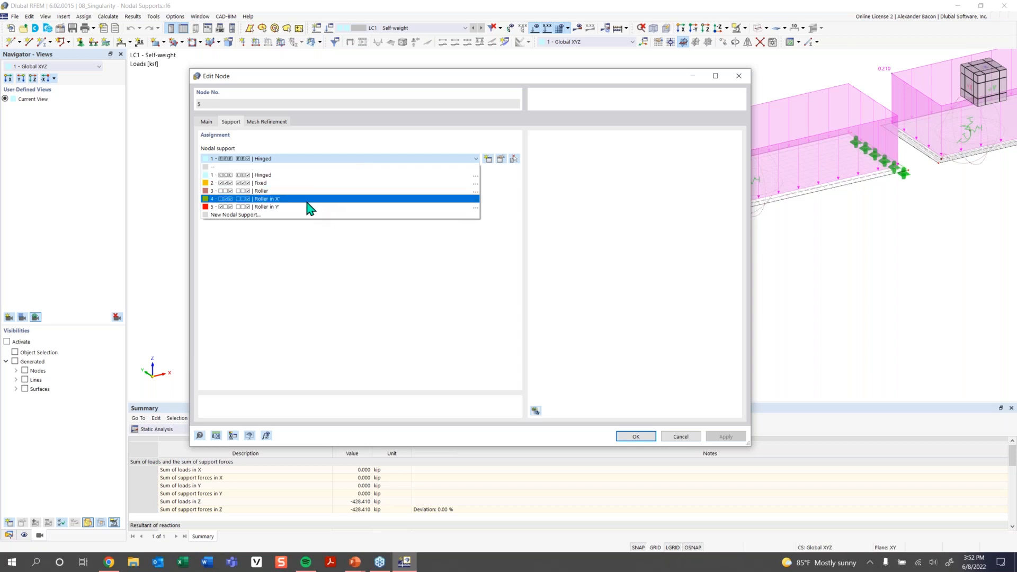
pyautogui.click(501, 160)
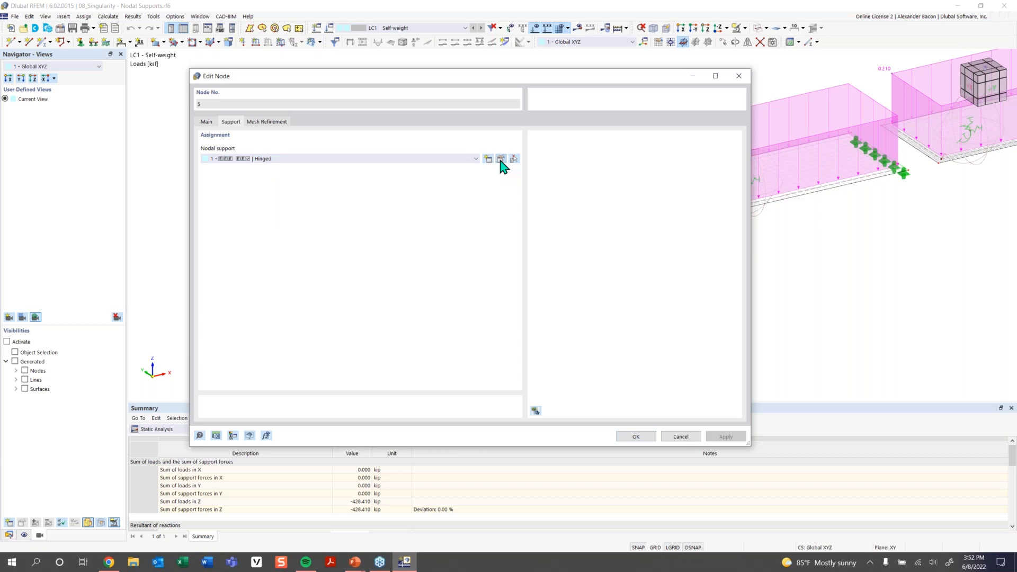
pyautogui.click(501, 160)
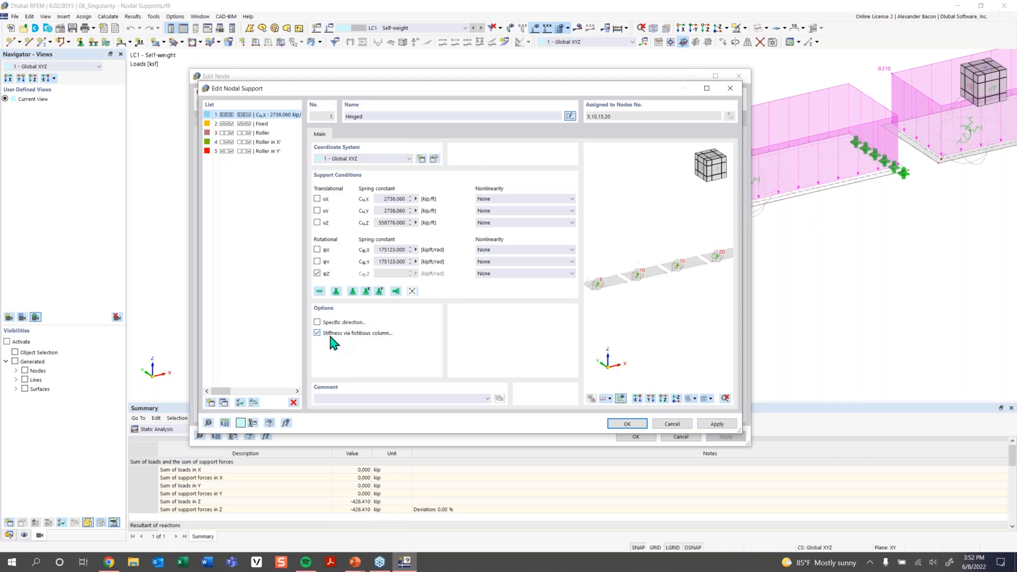
pyautogui.click(633, 426)
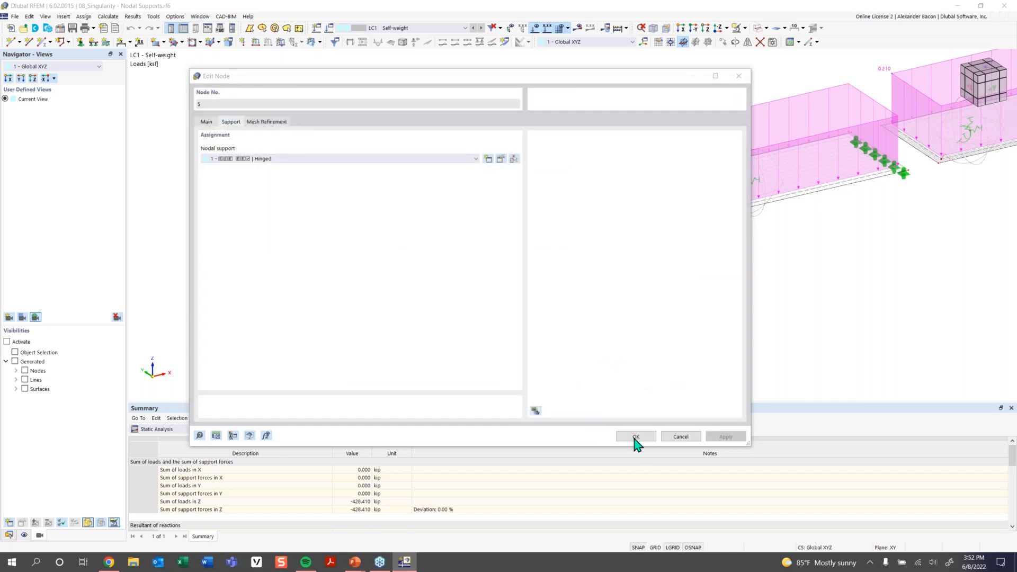
pyautogui.click(636, 443)
pyautogui.click(549, 324)
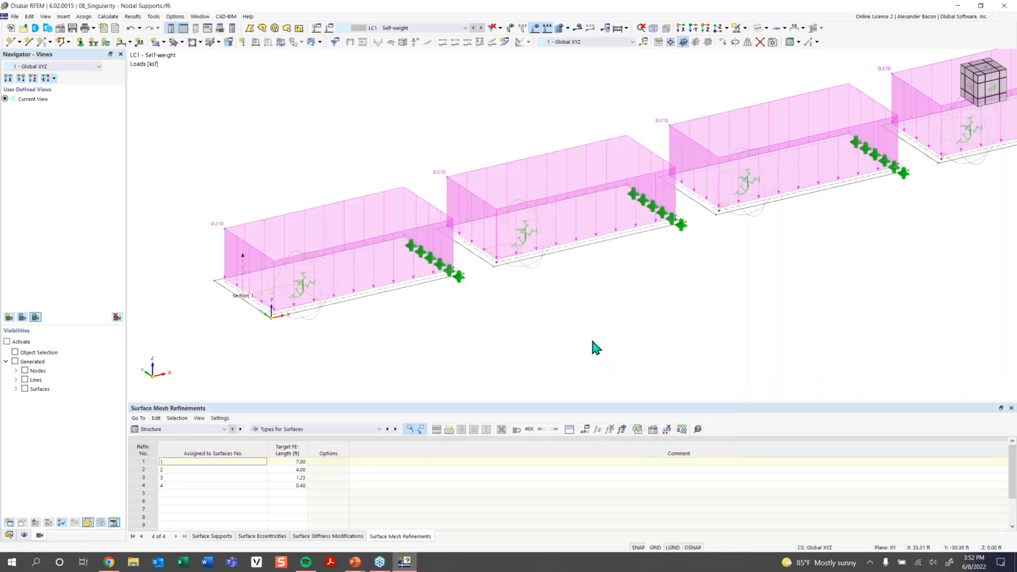
# Create a new nodal support fixed in uX, uY, uZ and φZ without fictitious column stiffness, and assign it to node 5.
pyautogui.scroll(-2, 592, 347)
pyautogui.moveTo(592, 347); pyautogui.dragTo(329, 313, button='middle')
pyautogui.doubleClick(313, 312)
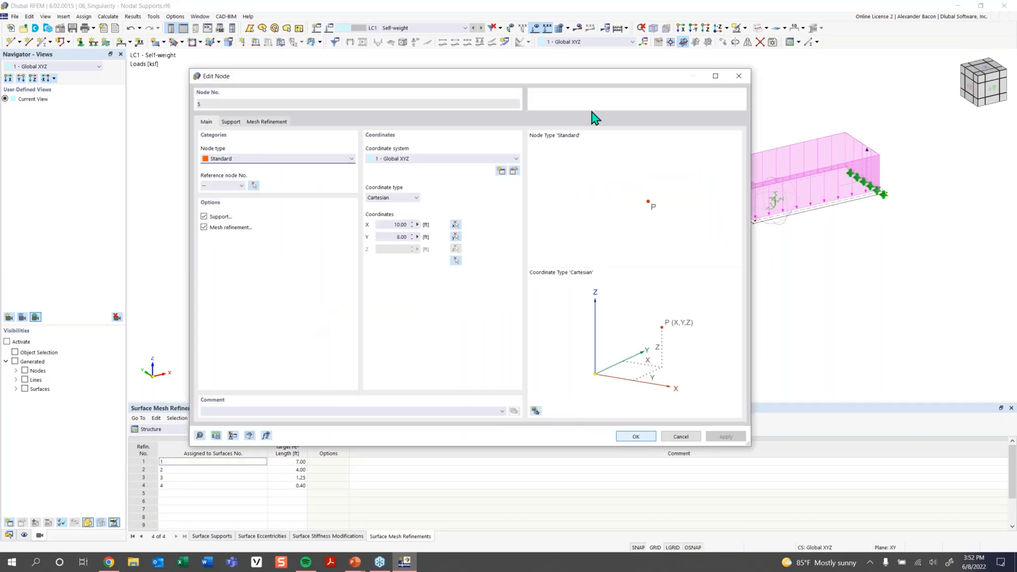
pyautogui.click(739, 82)
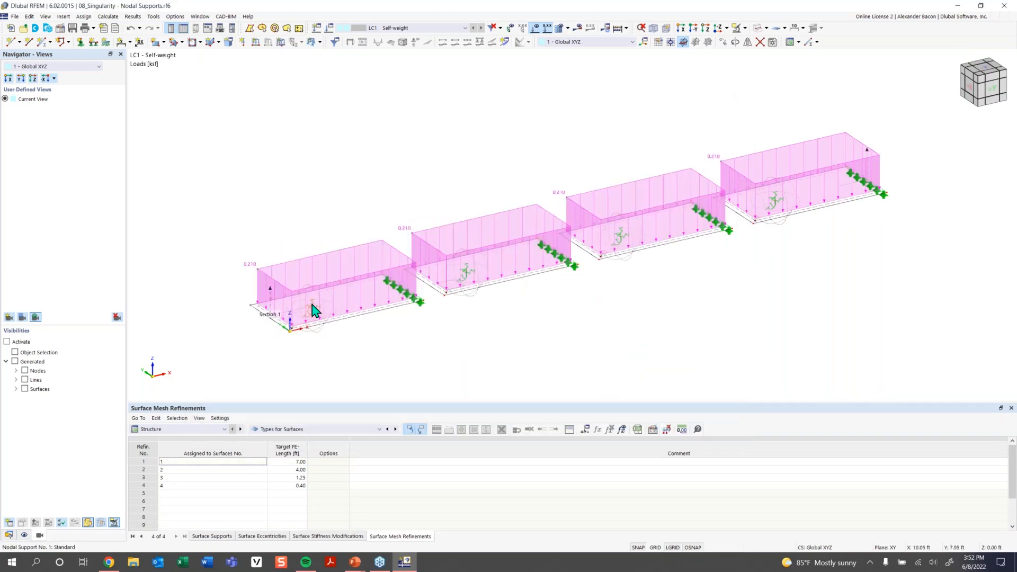
pyautogui.doubleClick(313, 312)
pyautogui.click(322, 159)
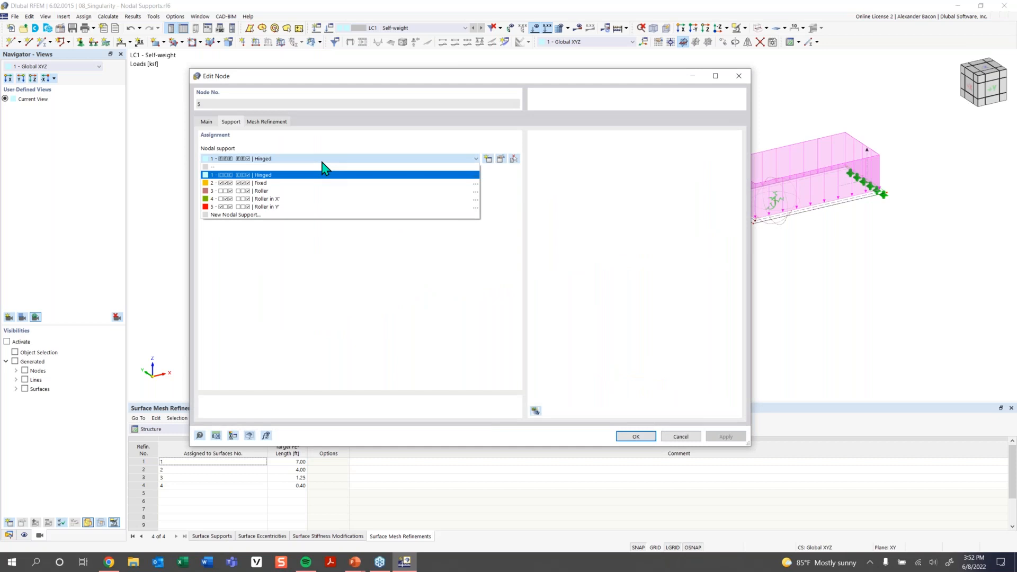
pyautogui.click(246, 214)
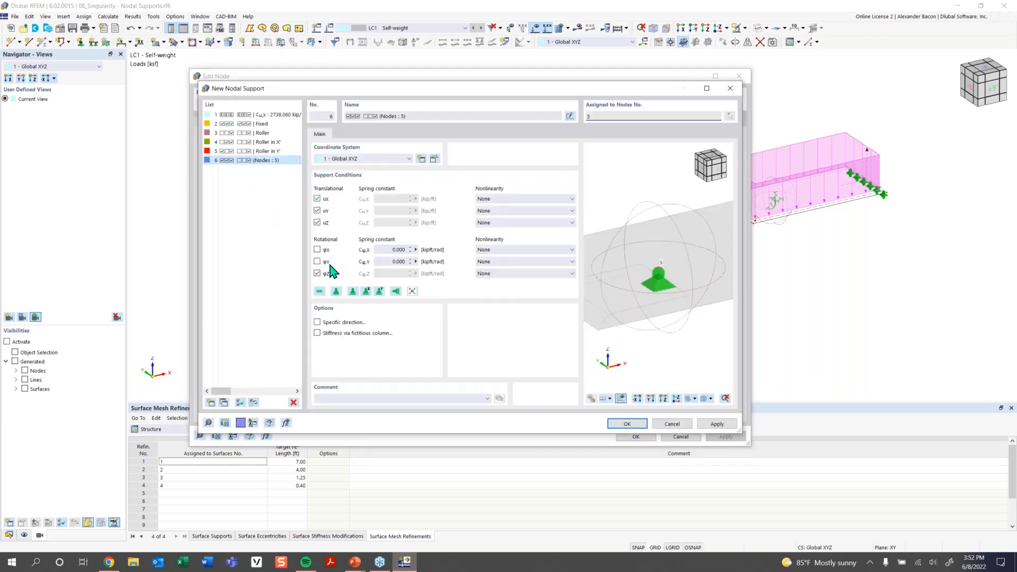
pyautogui.click(630, 424)
pyautogui.click(636, 437)
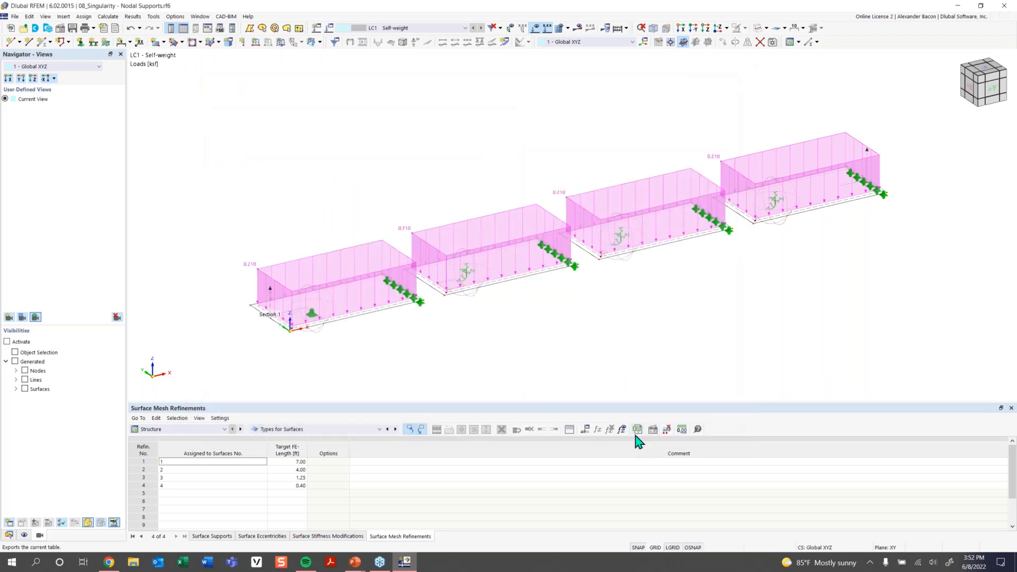
pyautogui.doubleClick(466, 273)
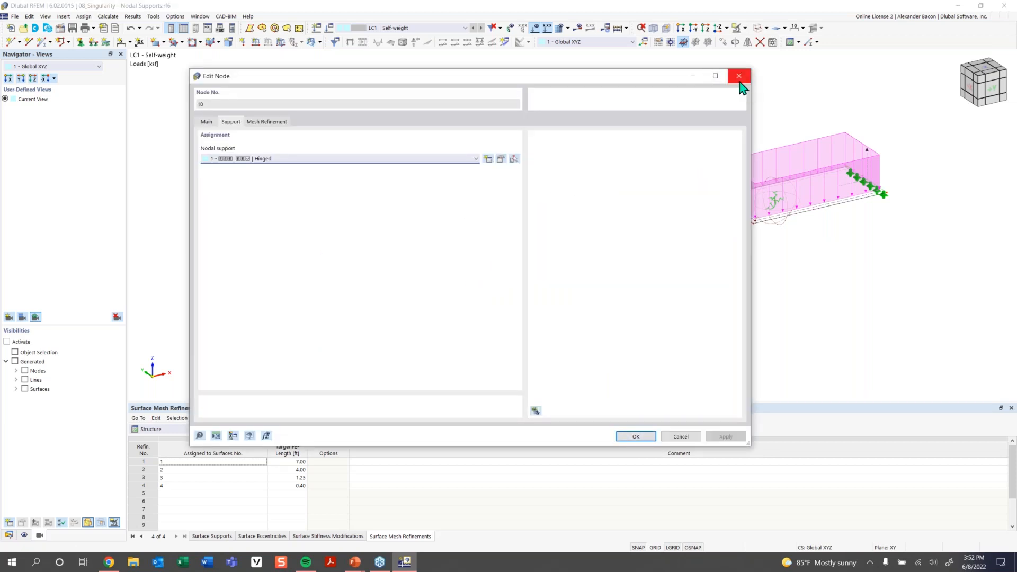
pyautogui.click(489, 162)
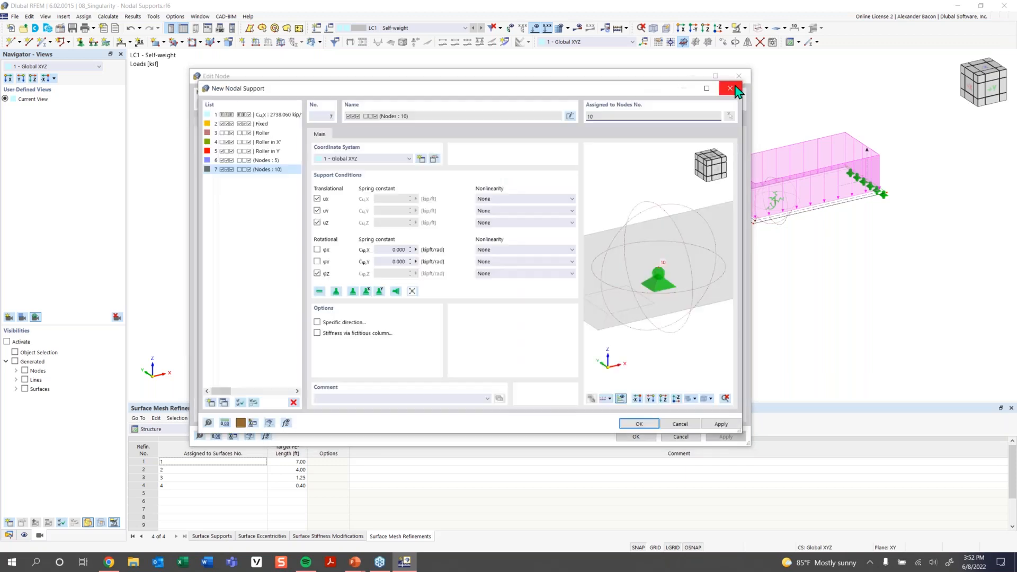
pyautogui.click(737, 86)
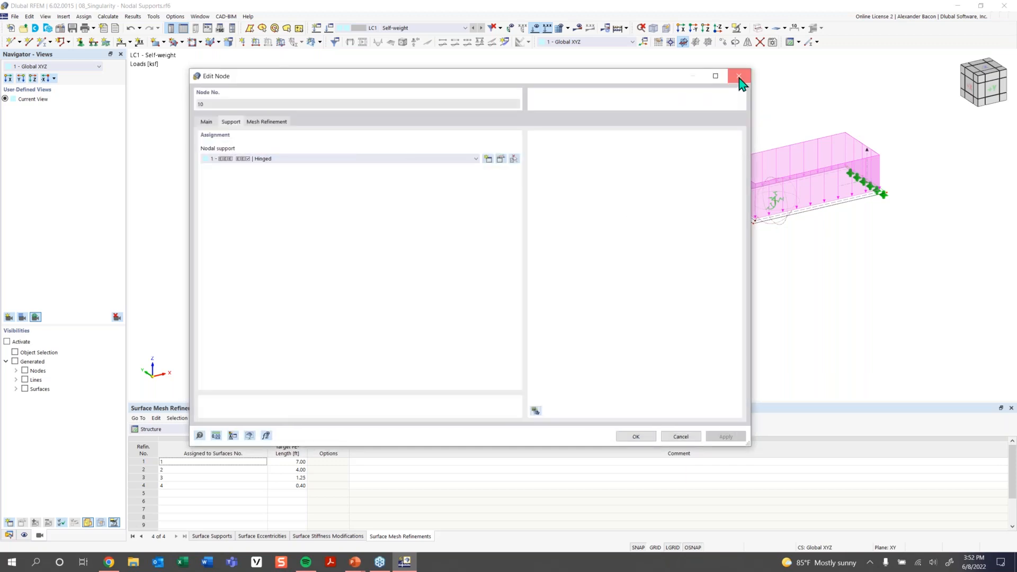
pyautogui.click(739, 77)
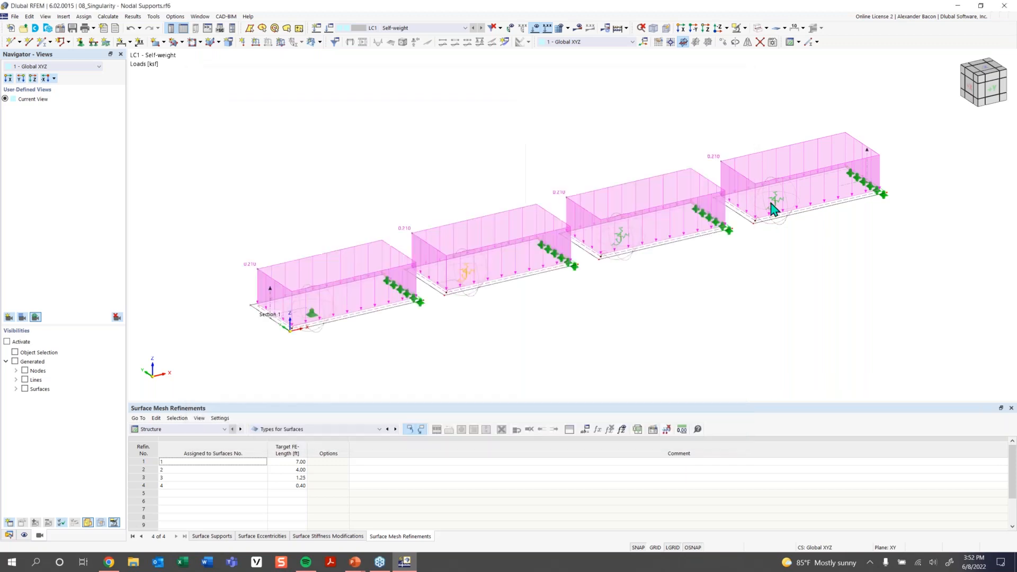
# Assign nodal support 6 to nodes 10, 15 and 20 on the other three plates.
pyautogui.doubleClick(628, 245)
pyautogui.click(475, 159)
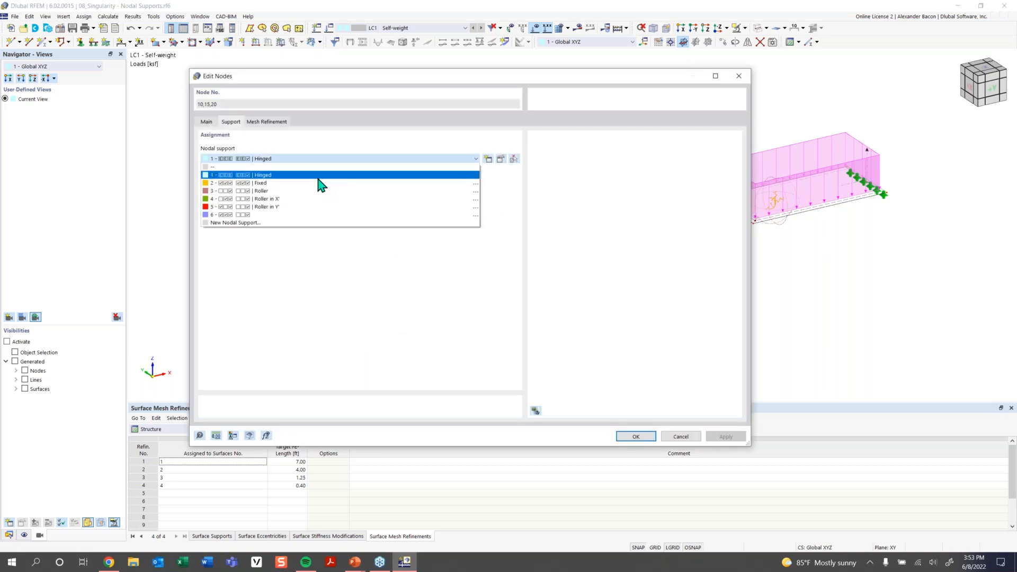
pyautogui.click(305, 215)
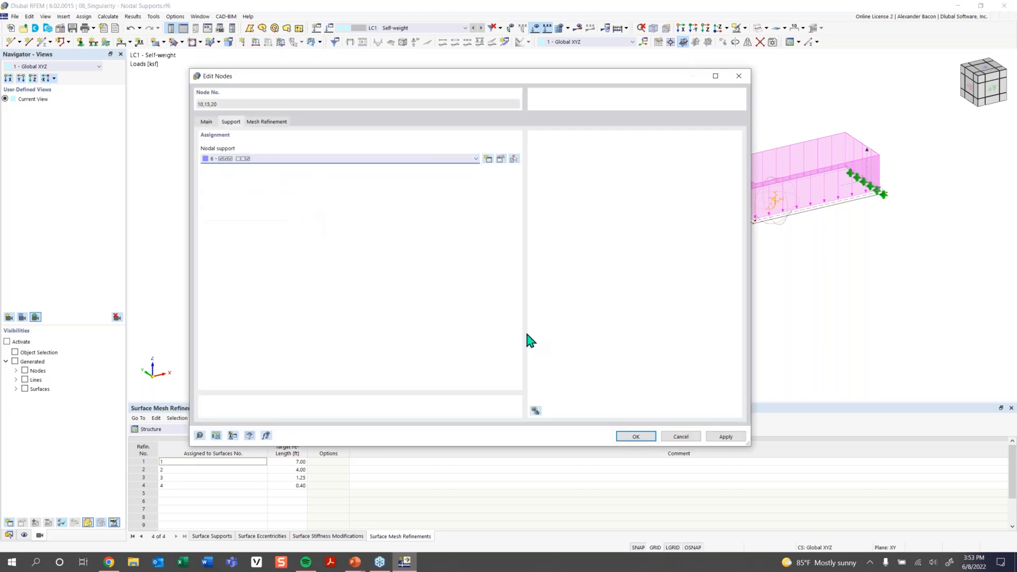
pyautogui.click(631, 439)
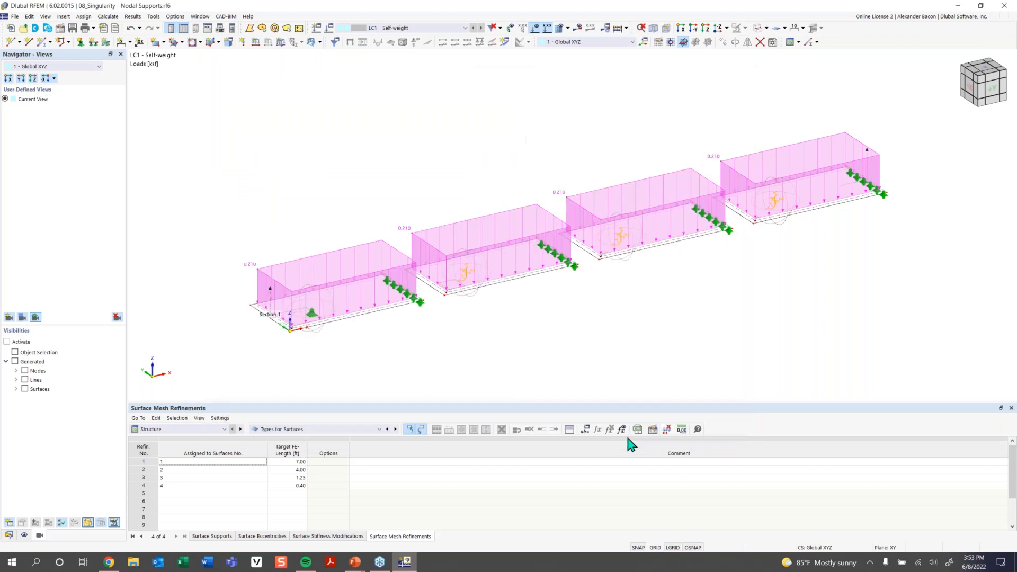
# Calculate load case LC1 and display the mx moment results on the plates with the loads hidden.
pyautogui.click(576, 29)
pyautogui.click(553, 321)
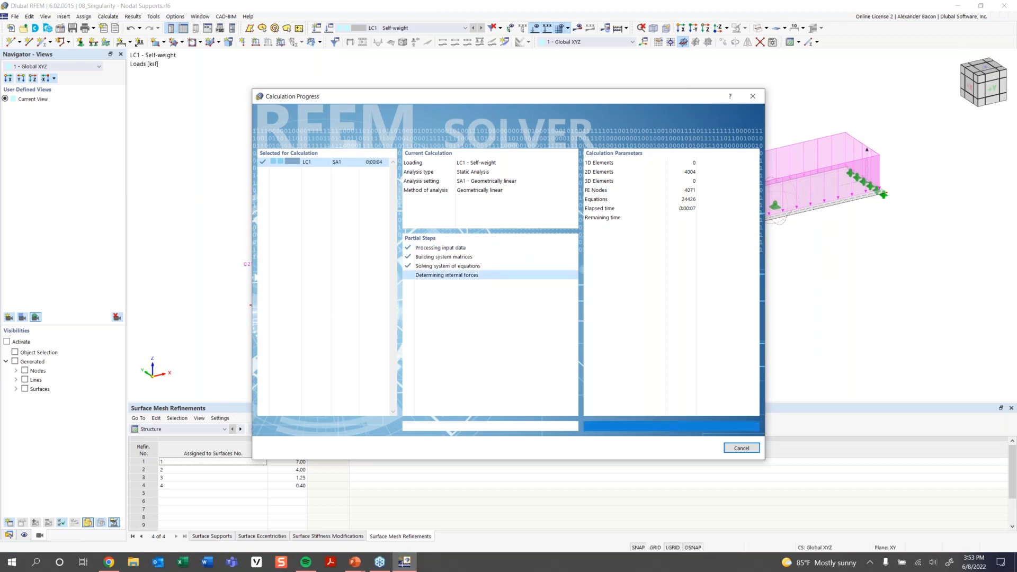
pyautogui.scroll(-1, 754, 305)
pyautogui.moveTo(710, 310); pyautogui.dragTo(614, 308, button='middle')
pyautogui.keyDown('ctrl'); pyautogui.moveTo(614, 309); pyautogui.dragTo(600, 302, button='middle'); pyautogui.keyUp('ctrl')
pyautogui.click(540, 32)
pyautogui.moveTo(494, 170)
pyautogui.keyDown('ctrl'); pyautogui.mouseDown(button='middle')
pyautogui.moveTo(472, 146)
pyautogui.moveTo(484, 177)
pyautogui.mouseUp(button='middle'); pyautogui.keyUp('ctrl')
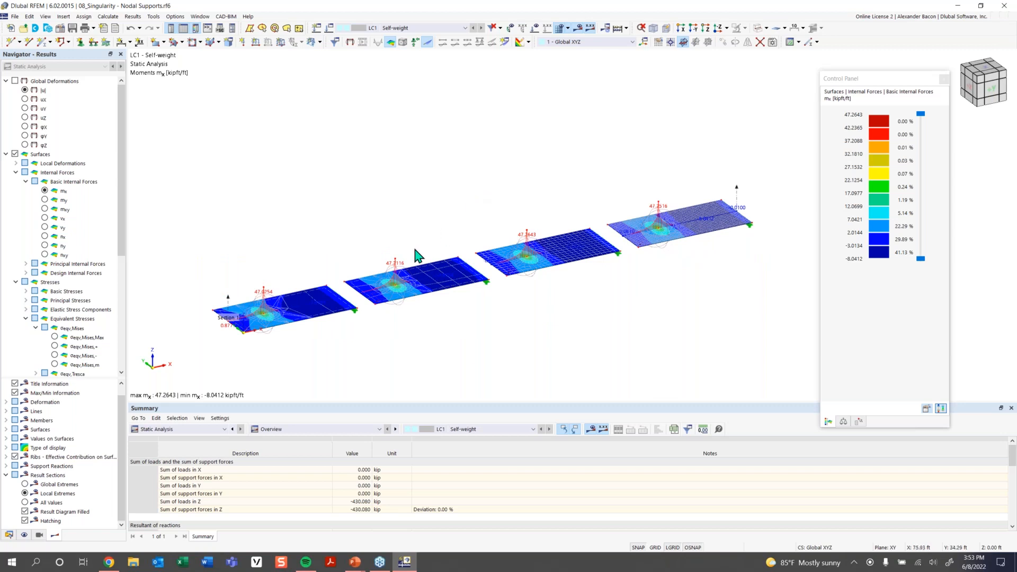
# Delete the circular nodal mesh refinement around the plates' supported nodes and accept discarding the existing results and mesh.
pyautogui.doubleClick(274, 298)
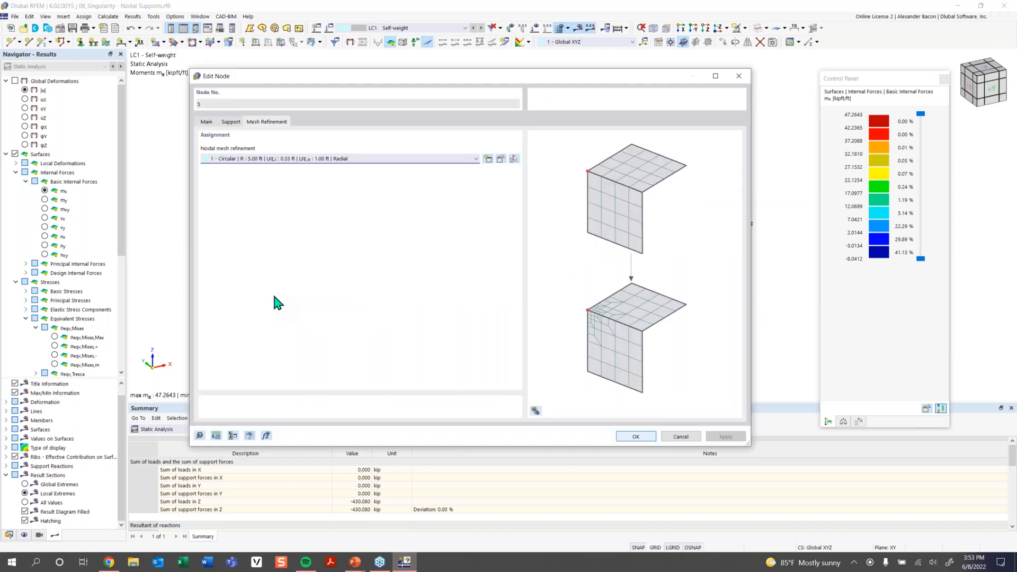
pyautogui.click(741, 78)
pyautogui.click(272, 297)
pyautogui.press('Delete')
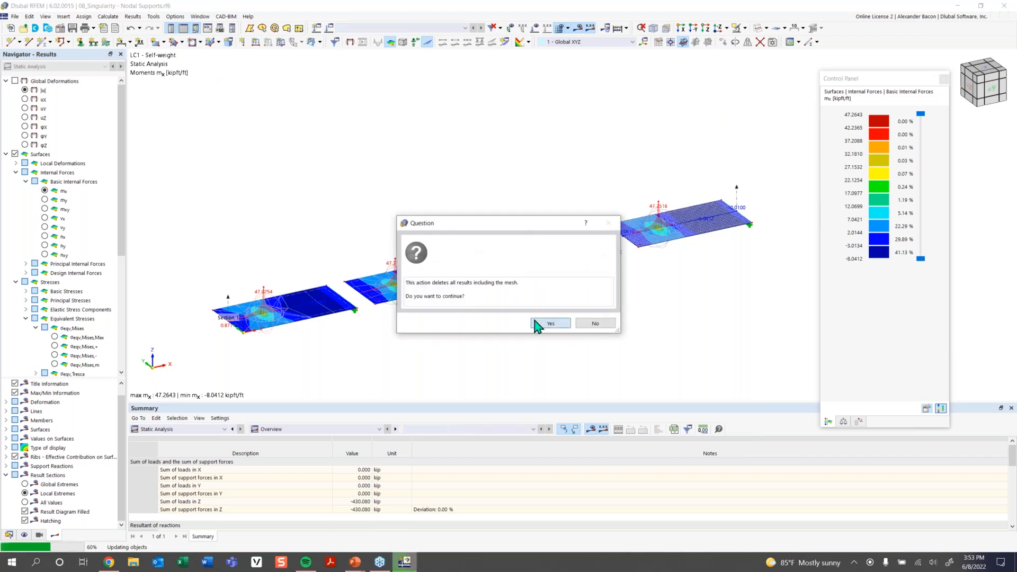
pyautogui.click(549, 323)
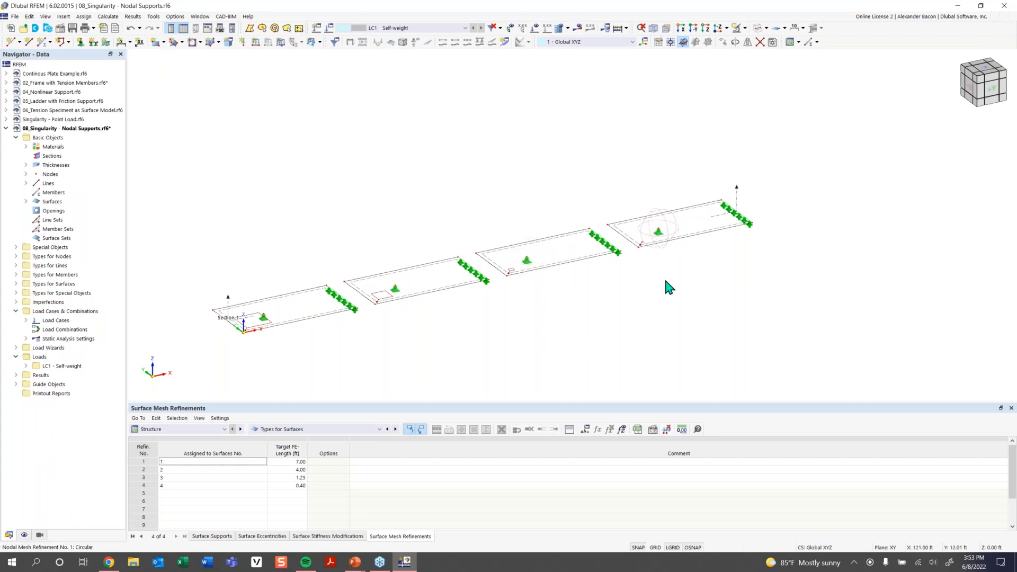
# Recalculate load case LC1 and compare the mx moment distributions and support peaks across the four plates, including in side view.
pyautogui.click(577, 27)
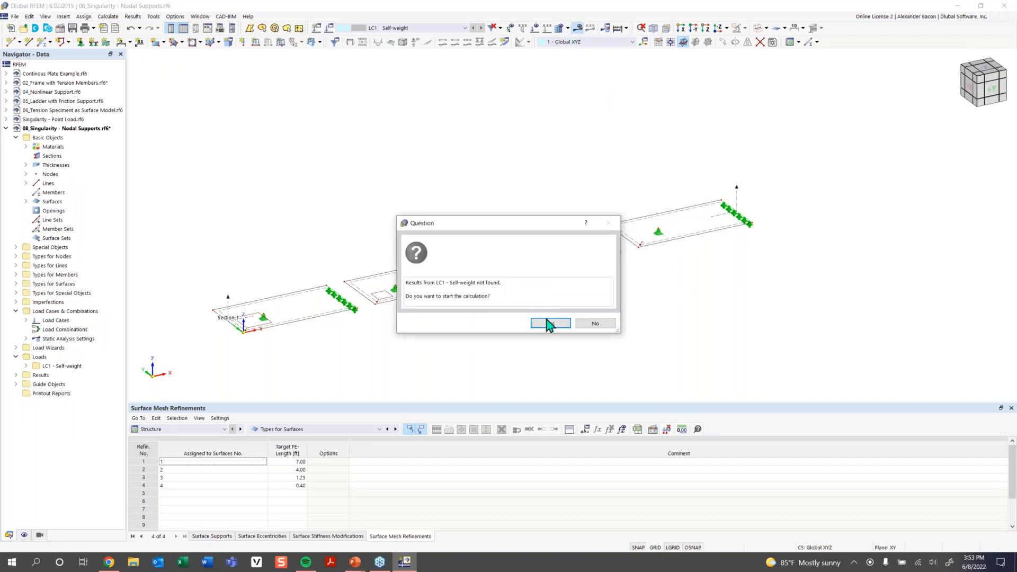
pyautogui.click(550, 325)
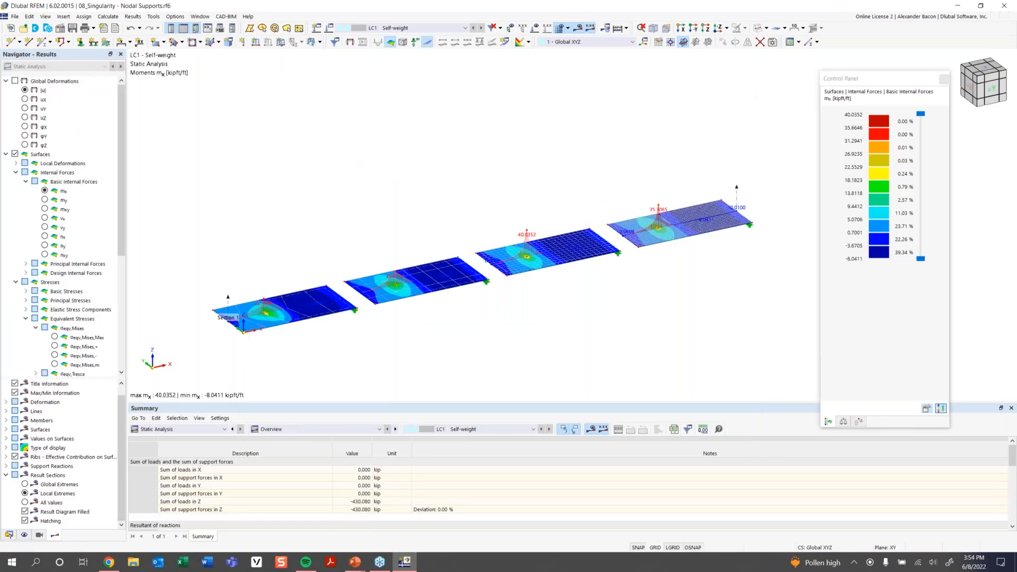
pyautogui.keyDown('ctrl'); pyautogui.moveTo(557, 335); pyautogui.dragTo(511, 310, button='middle'); pyautogui.keyUp('ctrl')
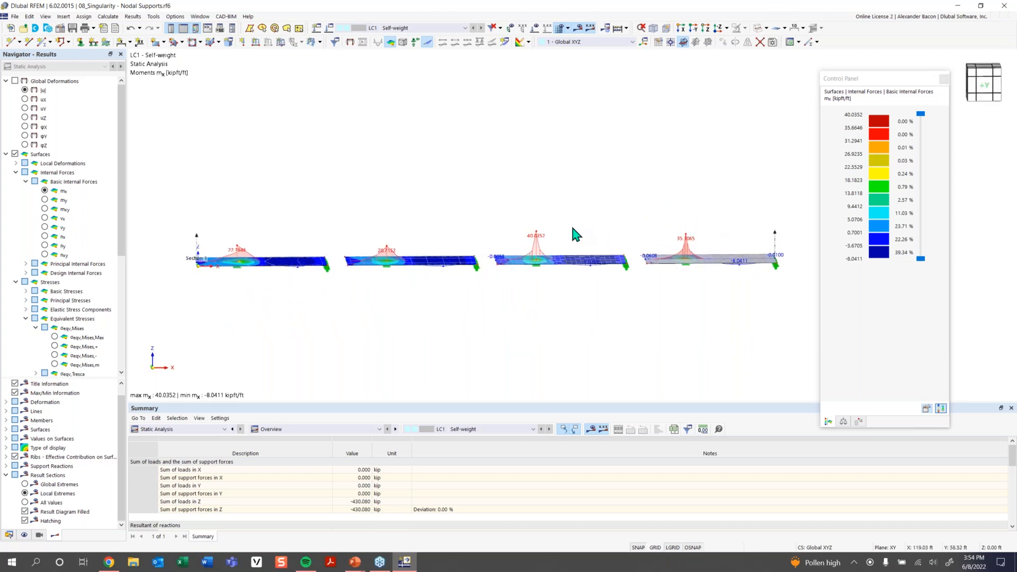
pyautogui.keyDown('ctrl'); pyautogui.moveTo(345, 234); pyautogui.dragTo(328, 297, button='middle'); pyautogui.keyUp('ctrl')
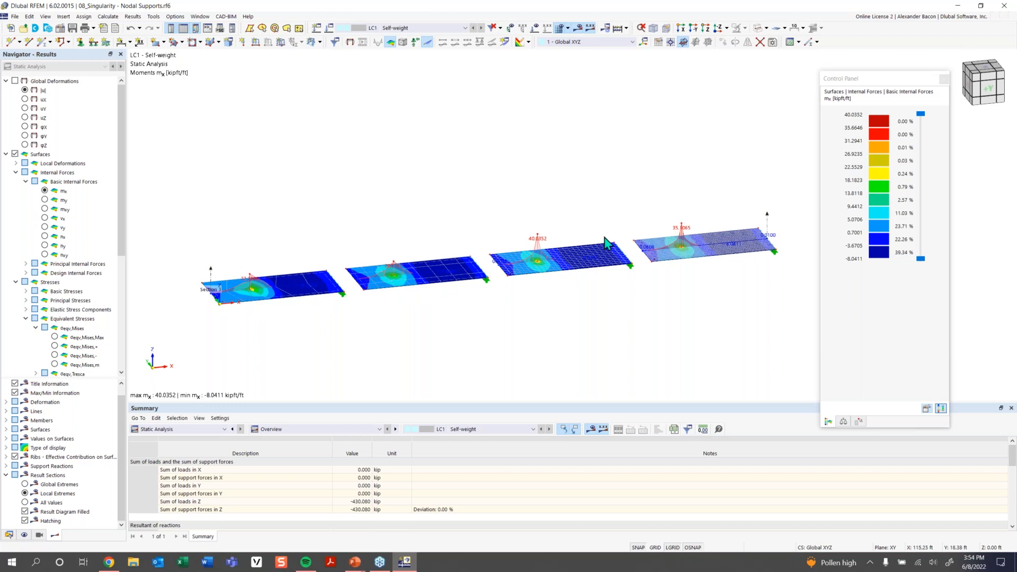
pyautogui.scroll(3, 357, 281)
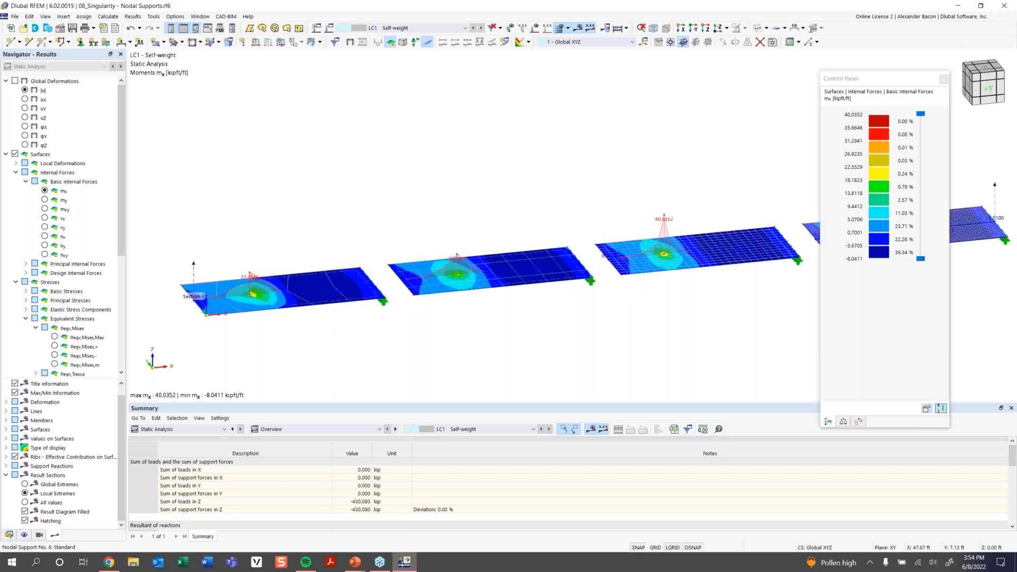
pyautogui.moveTo(742, 222); pyautogui.dragTo(487, 241, button='middle')
pyautogui.scroll(-4, 588, 226)
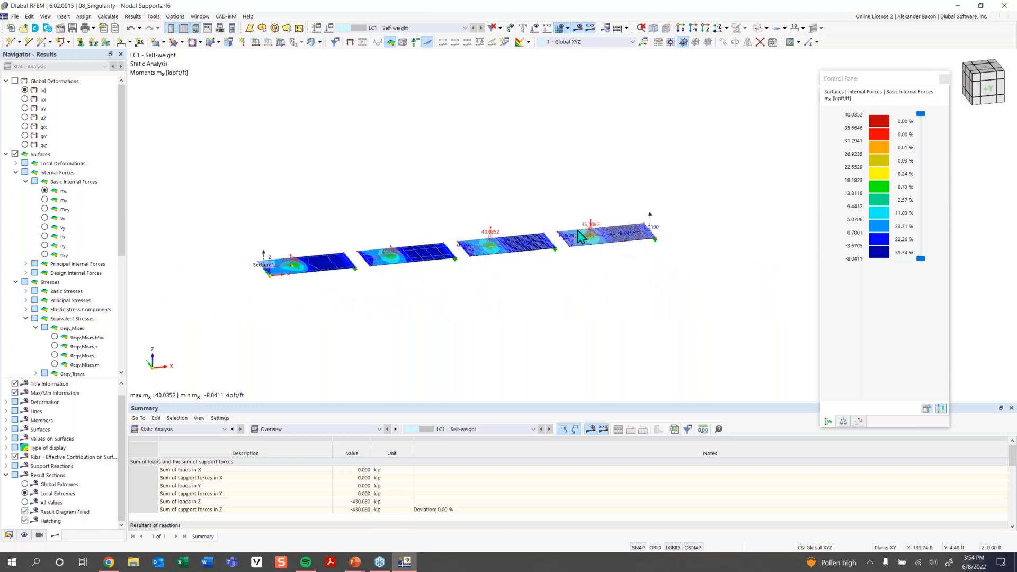
pyautogui.keyDown('ctrl'); pyautogui.moveTo(581, 259); pyautogui.dragTo(585, 233, button='middle'); pyautogui.keyUp('ctrl')
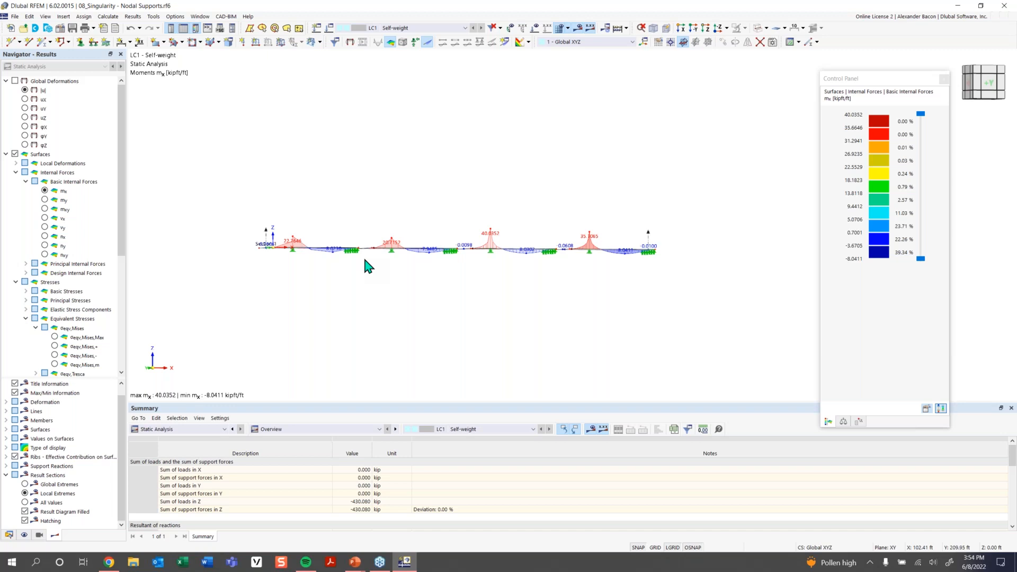
pyautogui.keyDown('ctrl'); pyautogui.moveTo(377, 243); pyautogui.dragTo(409, 227, button='middle'); pyautogui.keyUp('ctrl')
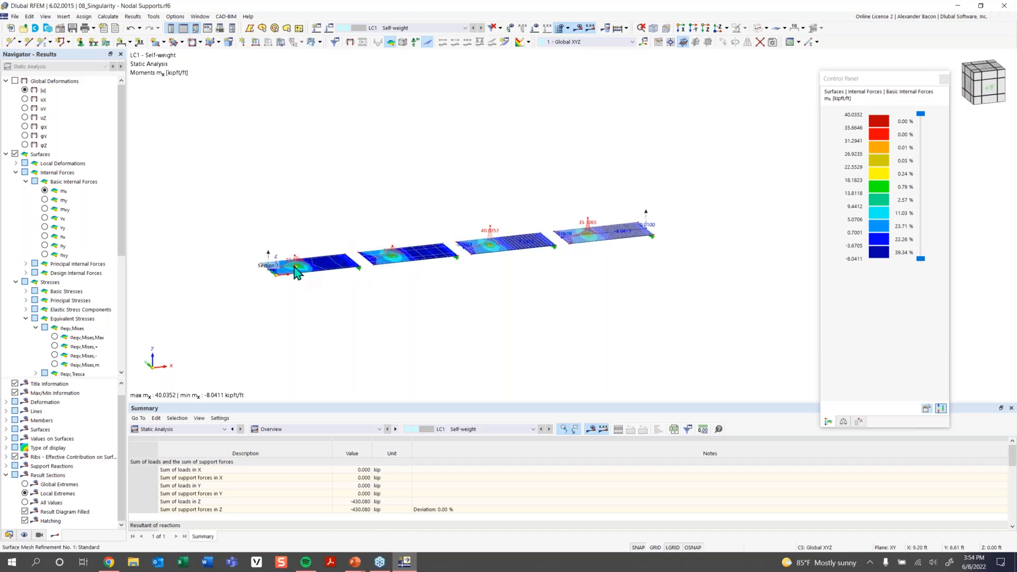